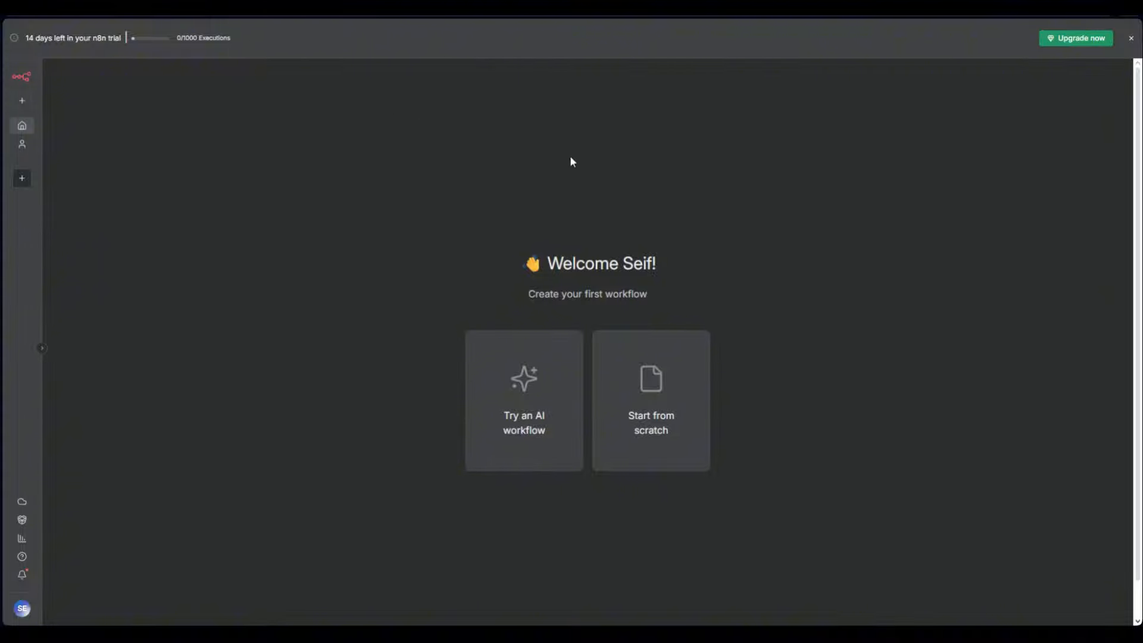
Open the upgrade plans page and compare Annual against Monthly pricing (Starter US$24, Pro US$60)
{"action": "left_click", "coordinate": [1062, 41]}
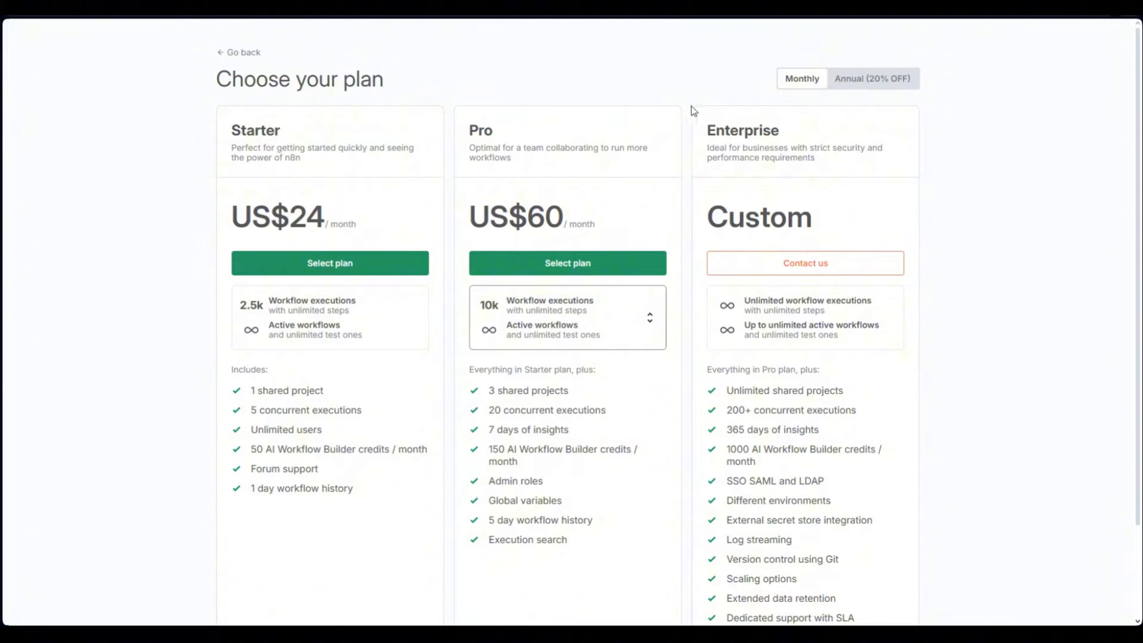
{"action": "left_click", "coordinate": [838, 85]}
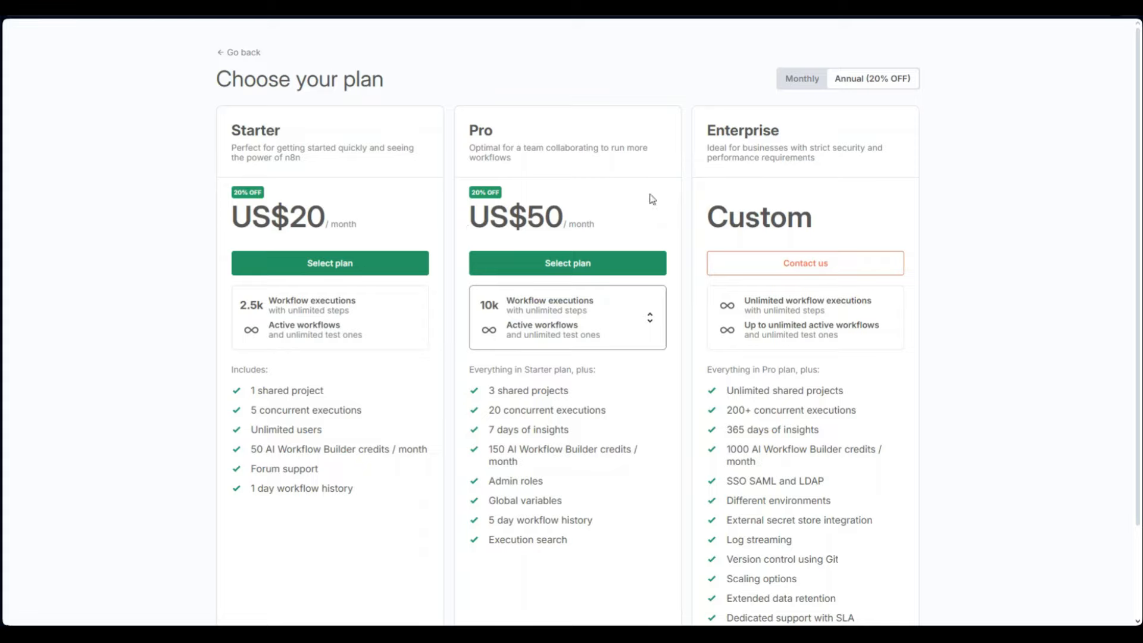
{"action": "left_click", "coordinate": [799, 80]}
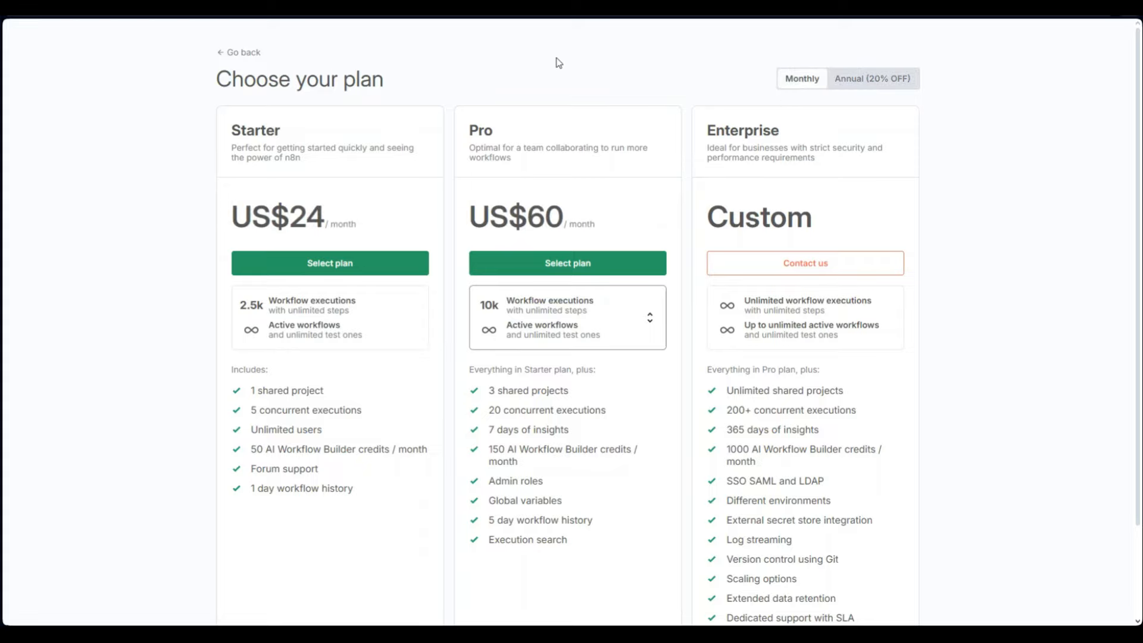
{"action": "scroll", "coordinate": [548, 63], "scroll_direction": "down", "scroll_amount": 3}
{"action": "scroll", "coordinate": [599, 250], "scroll_direction": "up", "scroll_amount": 3}
{"action": "key", "text": "ctrl+t"}
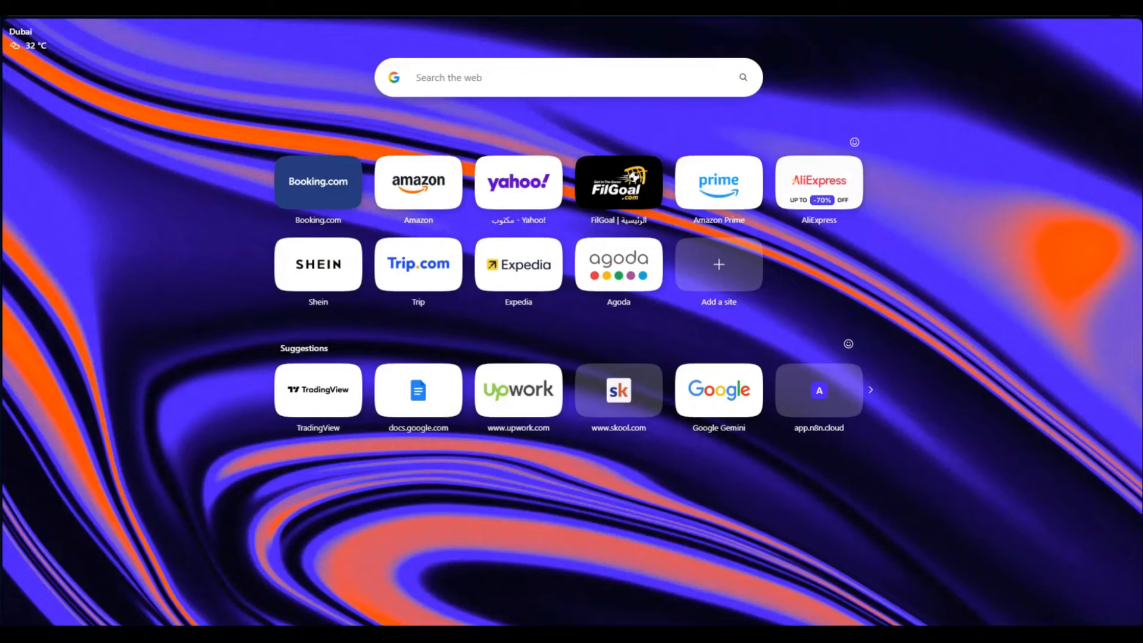
{"action": "type", "text": "hos"}
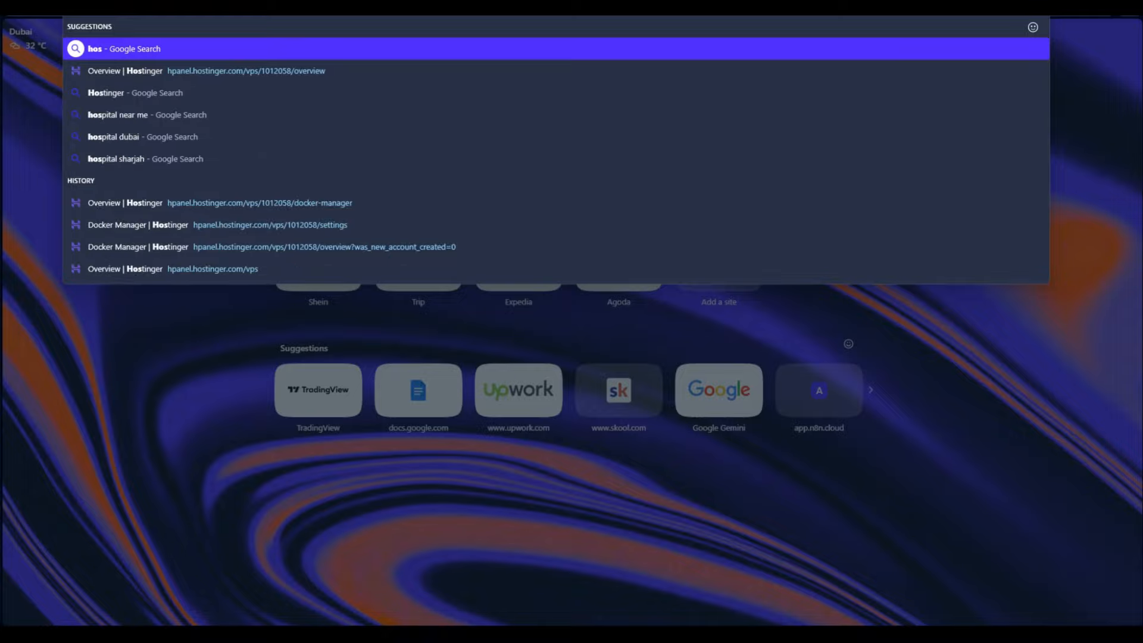
{"action": "left_click", "coordinate": [344, 73]}
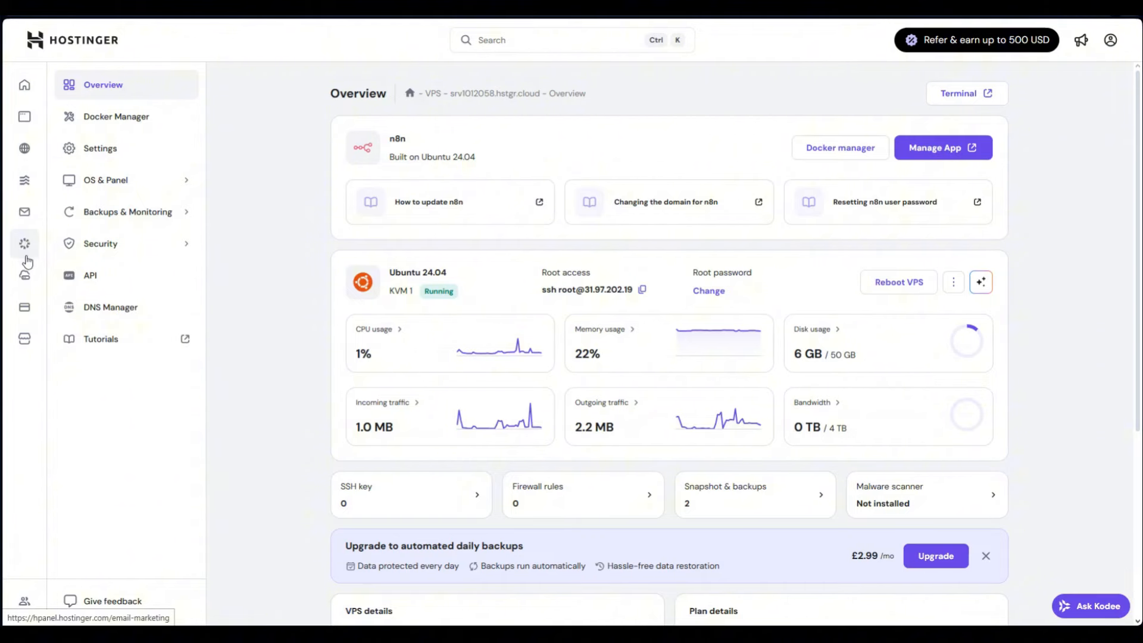
{"action": "left_click", "coordinate": [27, 280]}
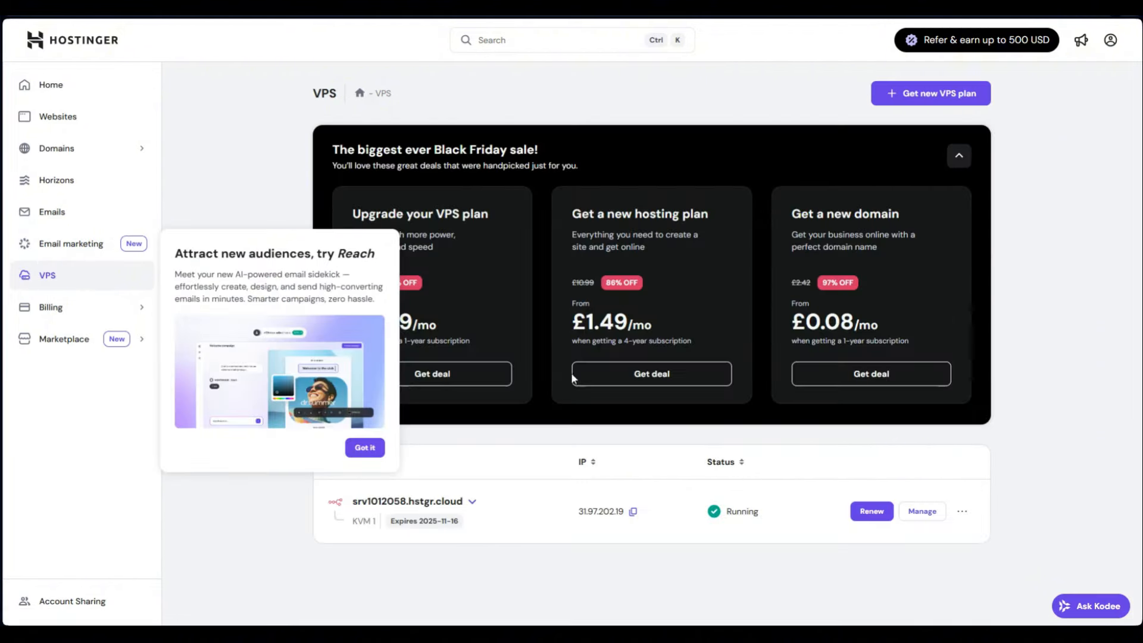
{"action": "left_click", "coordinate": [362, 447]}
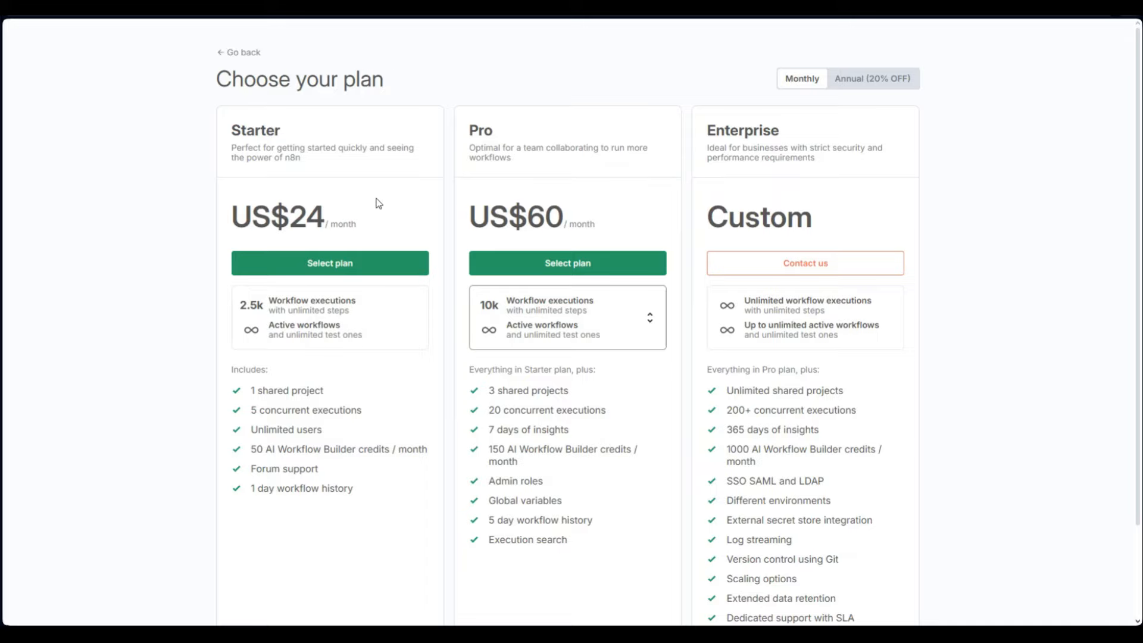
Return to n8n, look at the + create options, and dismiss the trial banner
{"action": "left_click", "coordinate": [237, 53]}
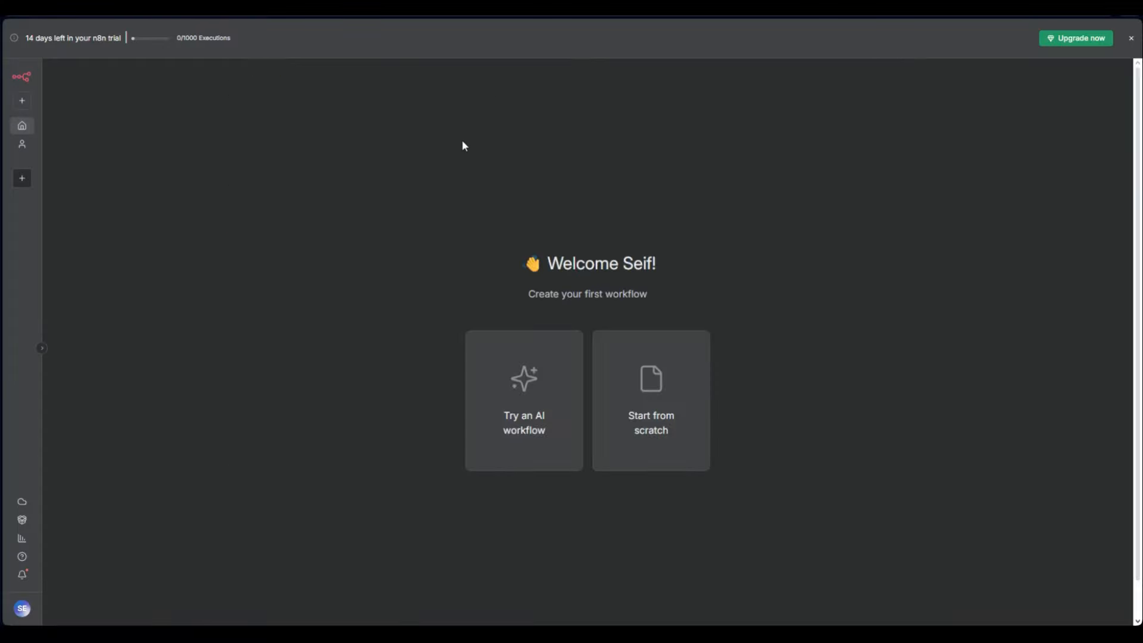
{"action": "left_click", "coordinate": [23, 110]}
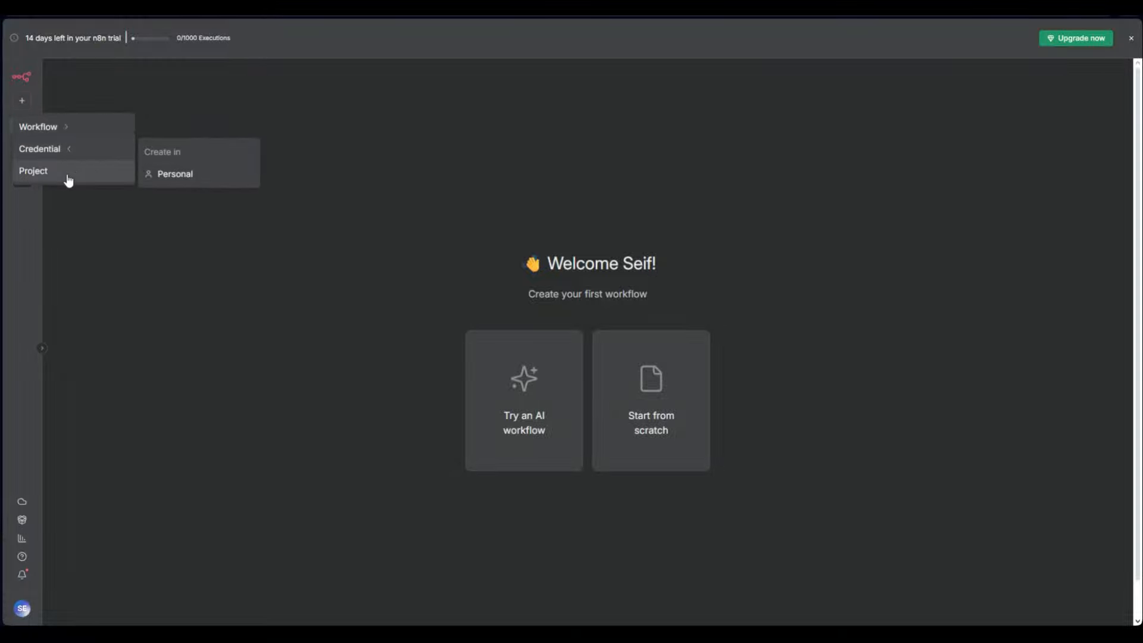
{"action": "left_click", "coordinate": [1131, 38]}
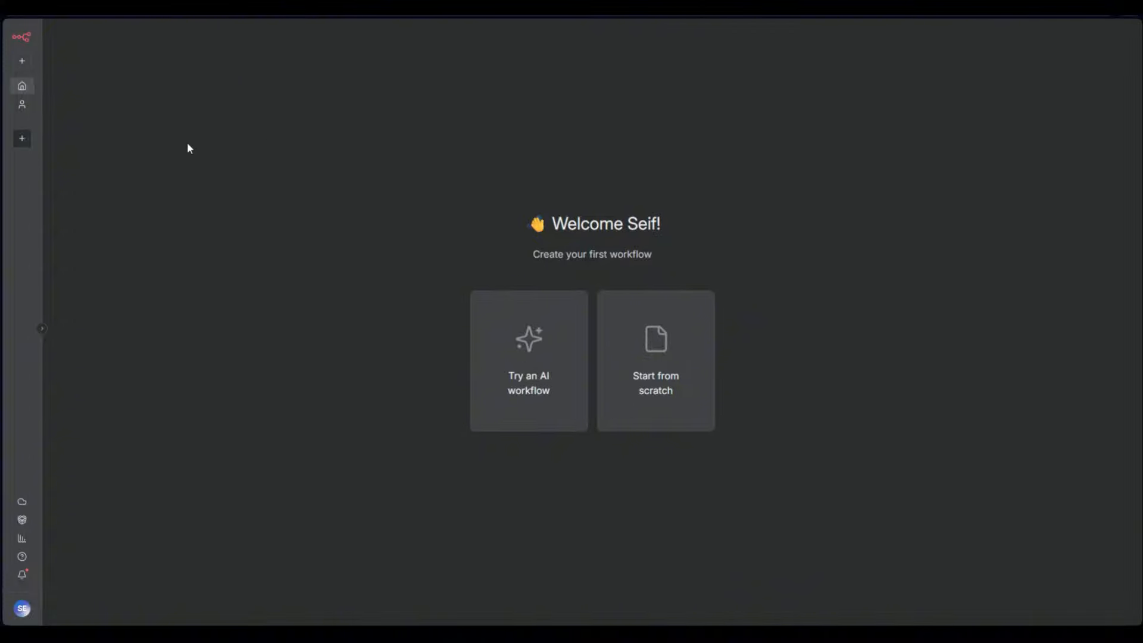
{"action": "left_click", "coordinate": [22, 106]}
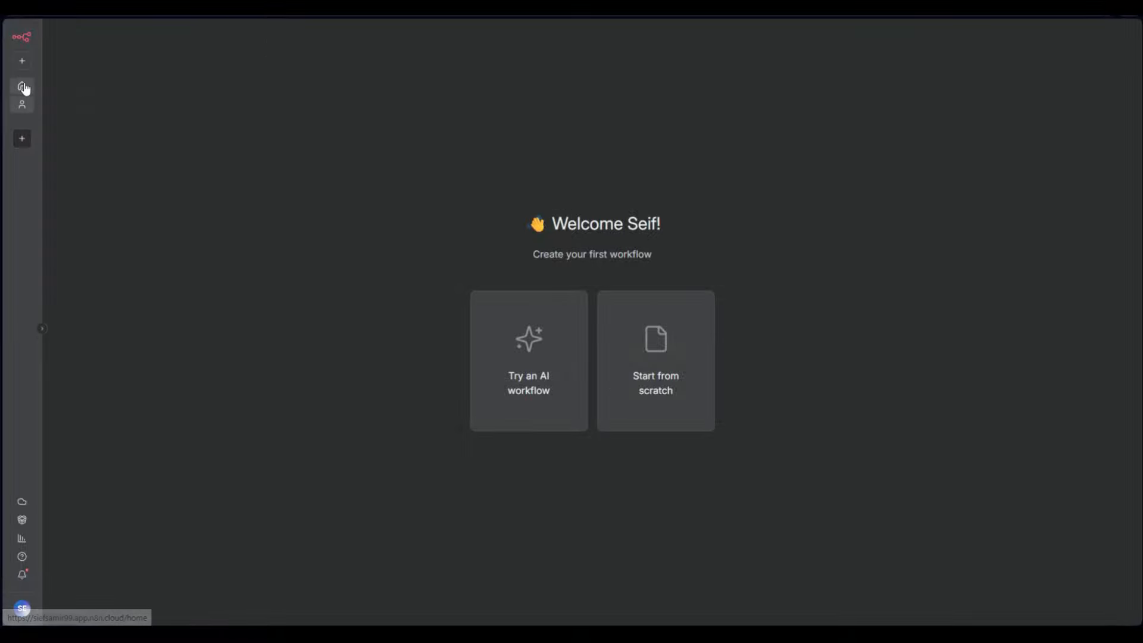
Create a new project named My project and return to the Overview home screen
{"action": "left_click", "coordinate": [23, 88]}
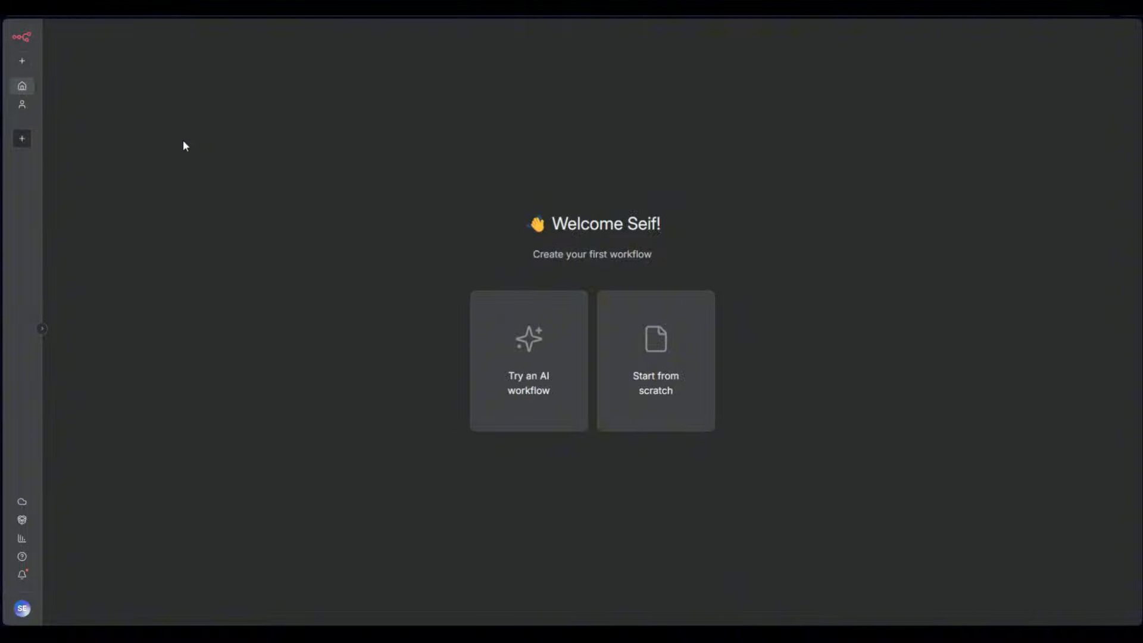
{"action": "left_click", "coordinate": [24, 107]}
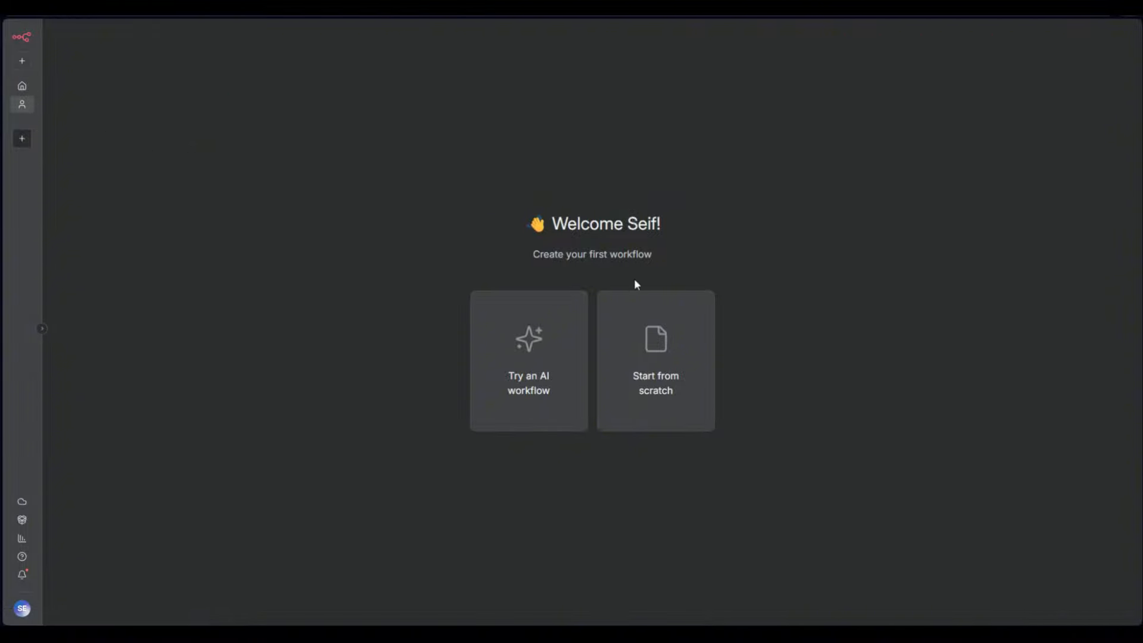
{"action": "left_click", "coordinate": [25, 143]}
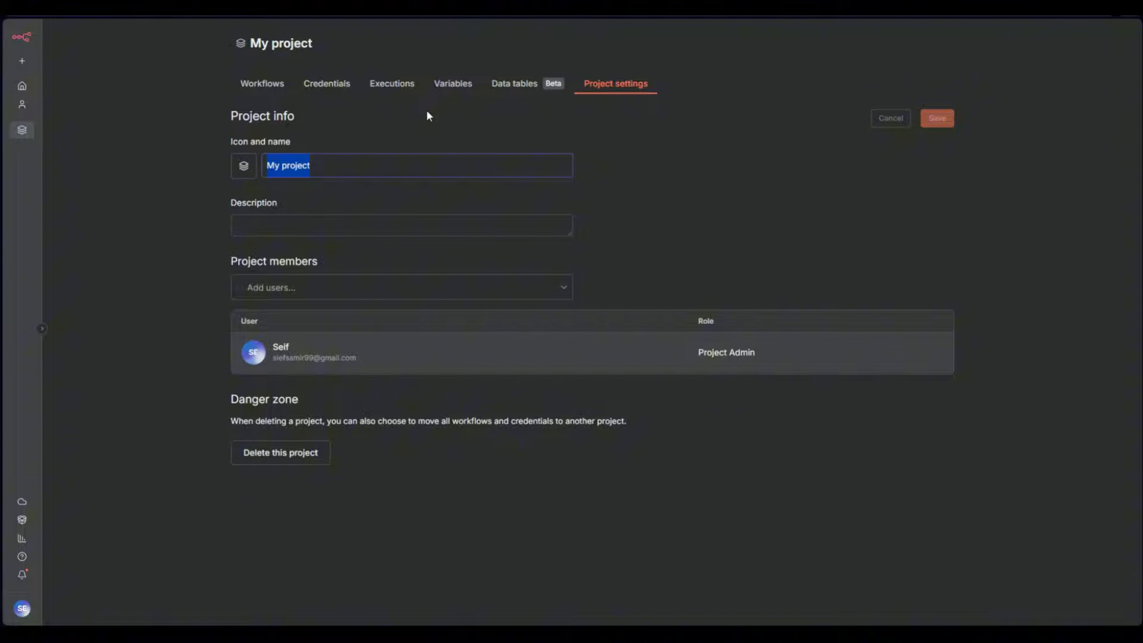
{"action": "left_click", "coordinate": [22, 86]}
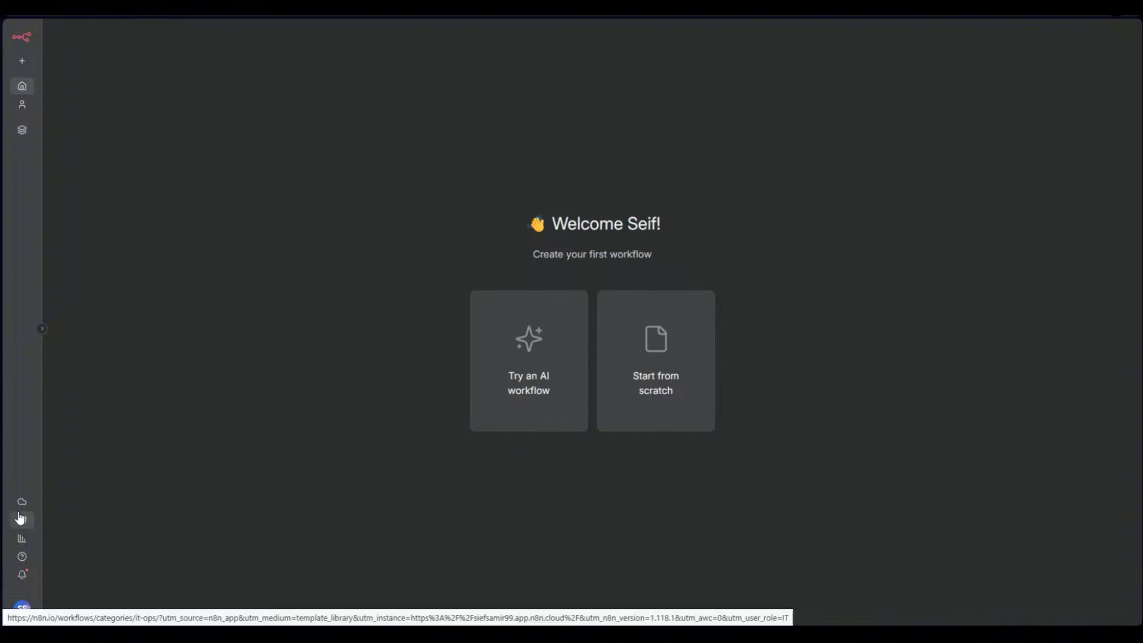
Expand the sidebar and check the n8n version (1.118.1) on the Admin Panel's Manage page
{"action": "left_click", "coordinate": [41, 330]}
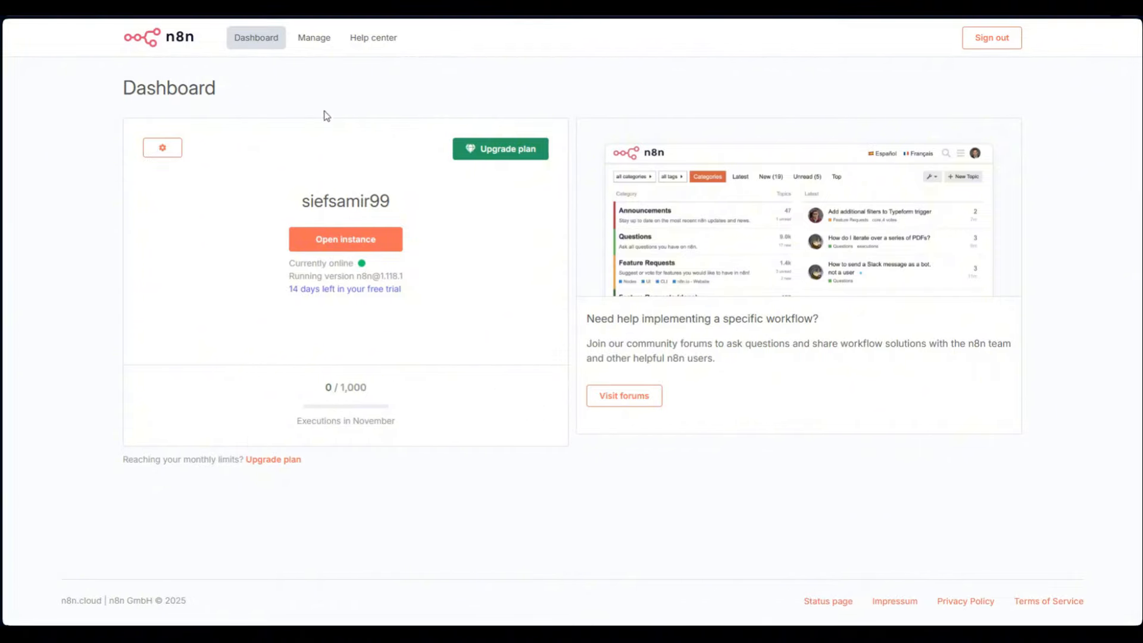
{"action": "left_click", "coordinate": [306, 41]}
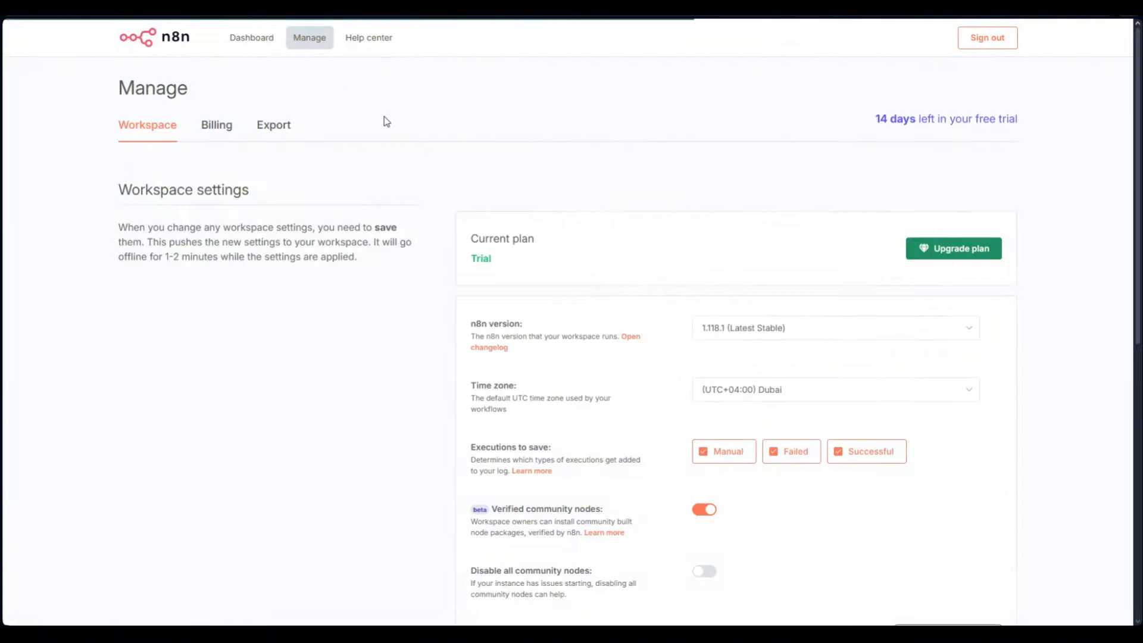
{"action": "left_click", "coordinate": [772, 328]}
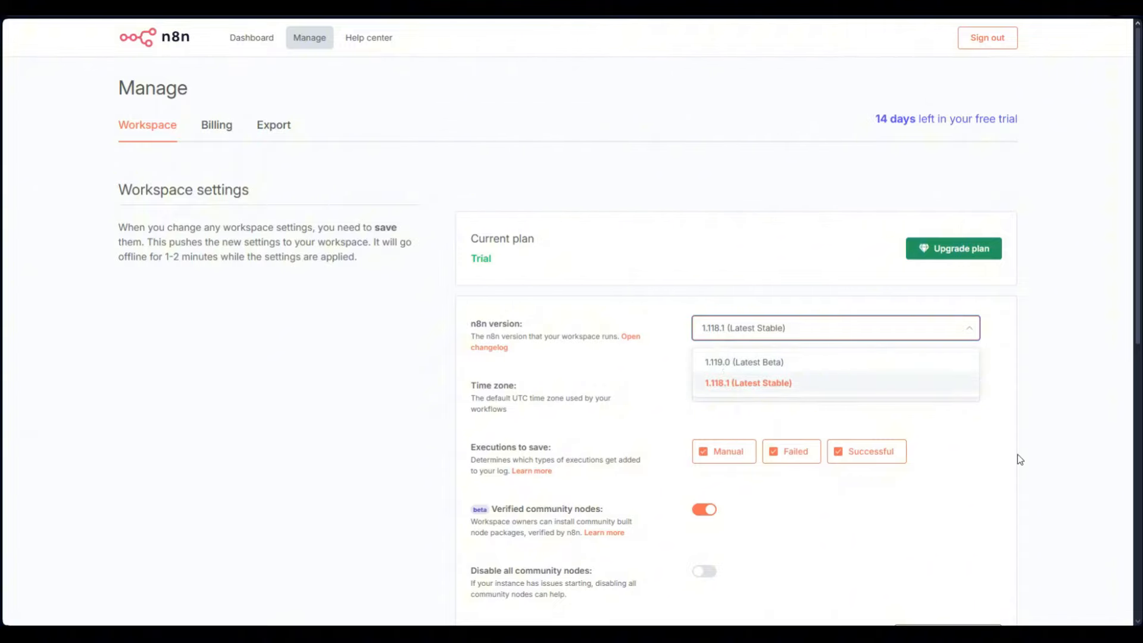
{"action": "left_click", "coordinate": [854, 384]}
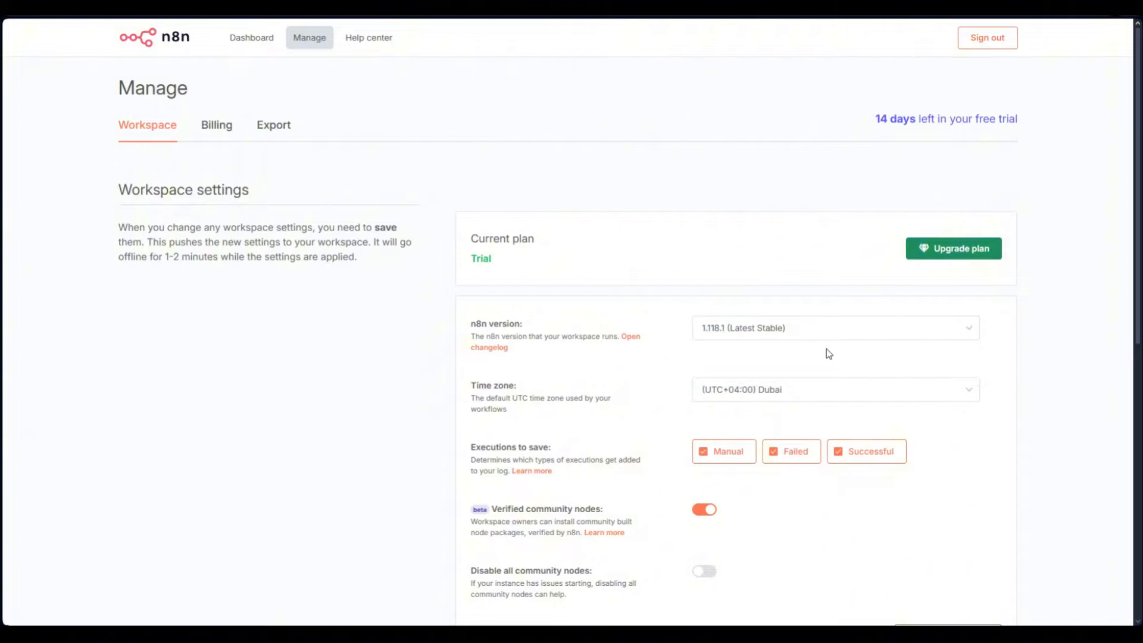
View the Billing page, which shows no details, then go back to n8n's home
{"action": "scroll", "coordinate": [948, 449], "scroll_direction": "down", "scroll_amount": 3}
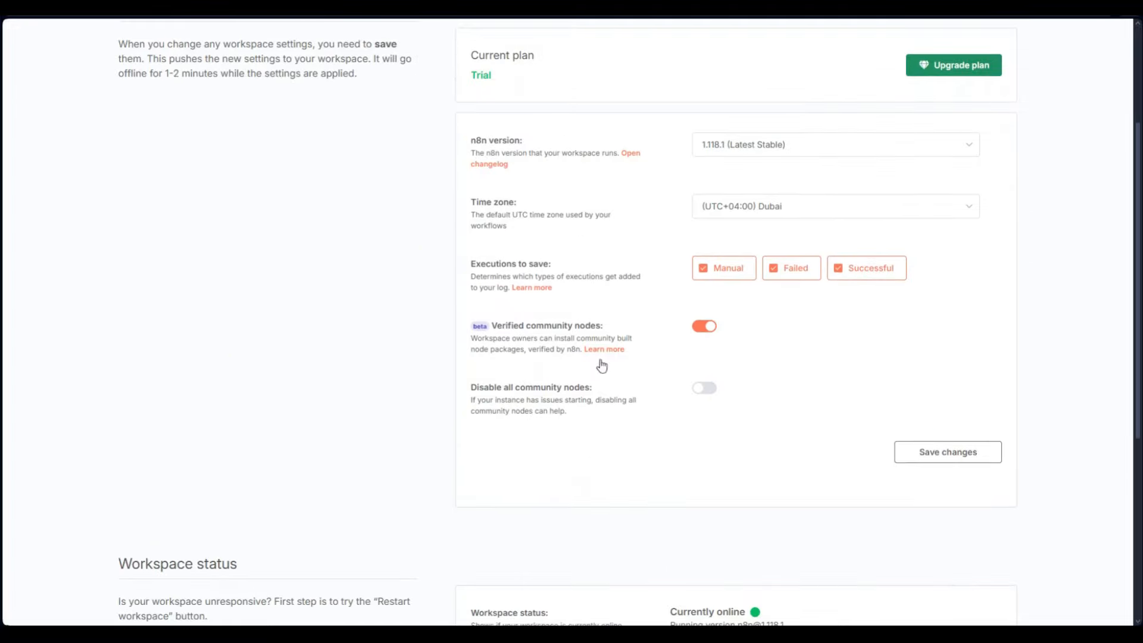
{"action": "scroll", "coordinate": [601, 366], "scroll_direction": "down", "scroll_amount": 5}
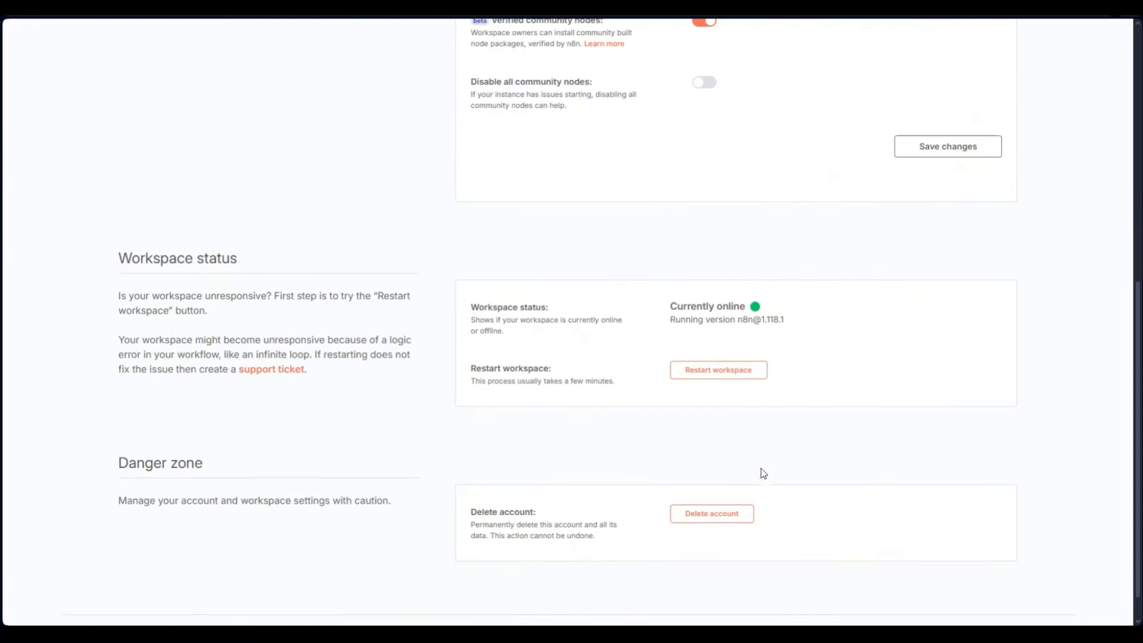
{"action": "scroll", "coordinate": [759, 442], "scroll_direction": "up", "scroll_amount": 10}
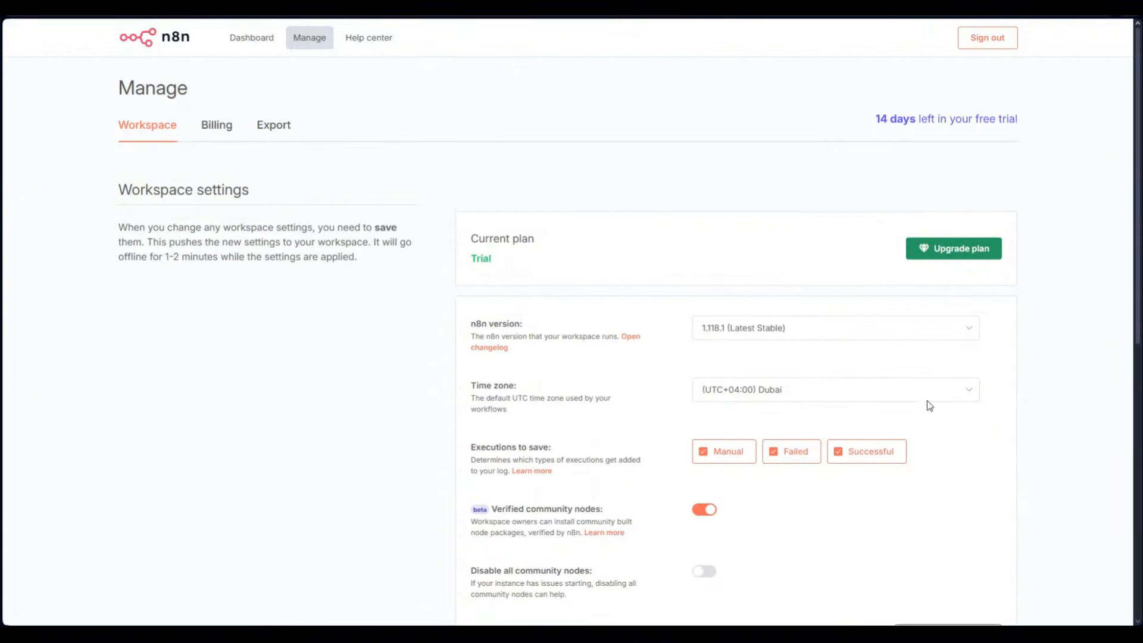
{"action": "left_click", "coordinate": [216, 128]}
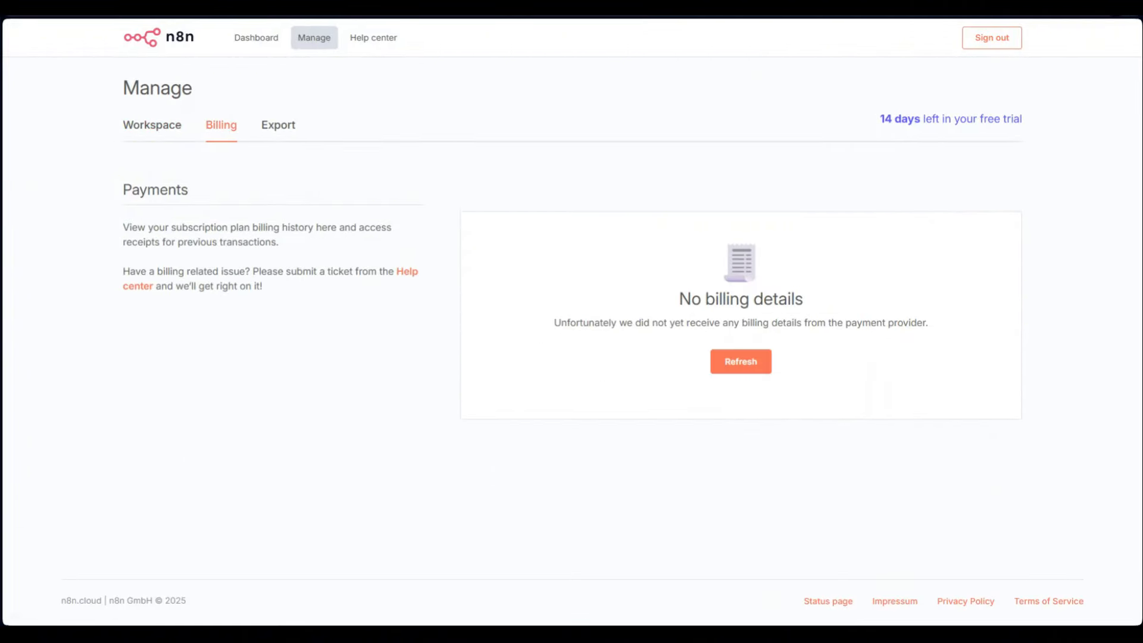
{"action": "key", "text": "alt+Left"}
{"action": "key", "text": "alt+Left"}
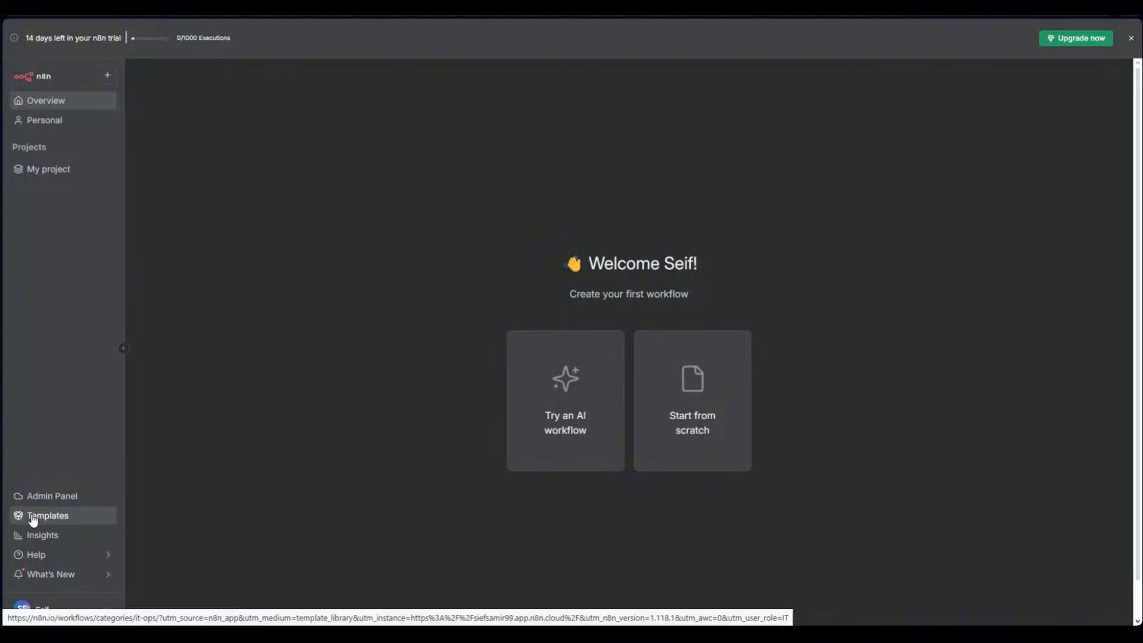
Open the Templates library in a new tab and clear the IT Ops filter to list all 6714 templates
{"action": "right_click", "coordinate": [33, 520]}
{"action": "left_click", "coordinate": [126, 324]}
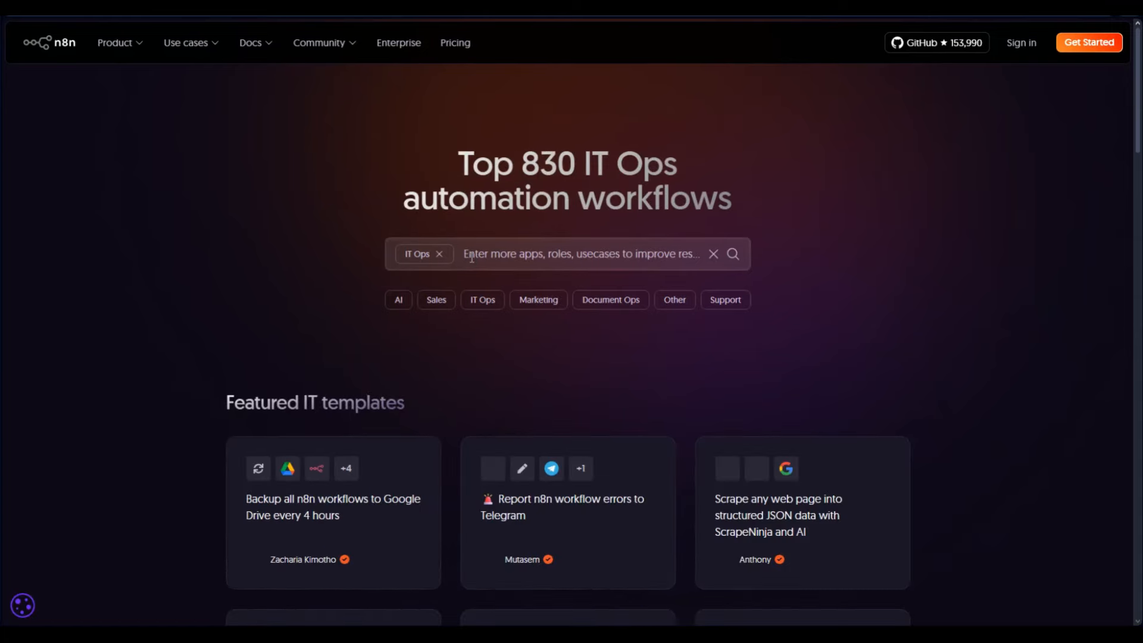
{"action": "left_click", "coordinate": [708, 254]}
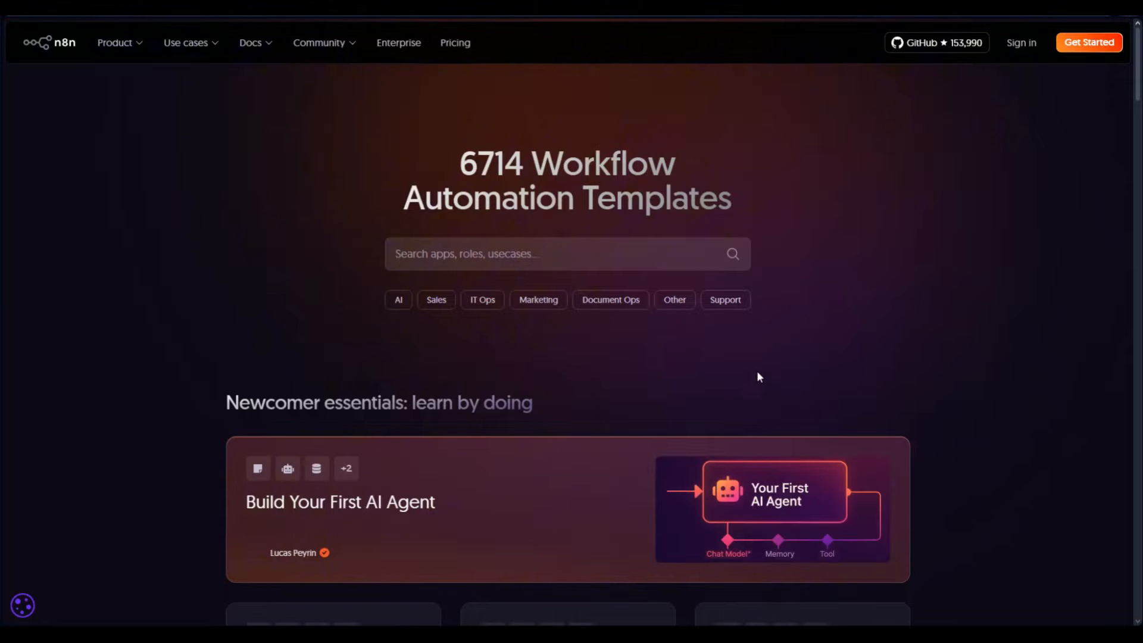
{"action": "scroll", "coordinate": [852, 335], "scroll_direction": "down", "scroll_amount": 5}
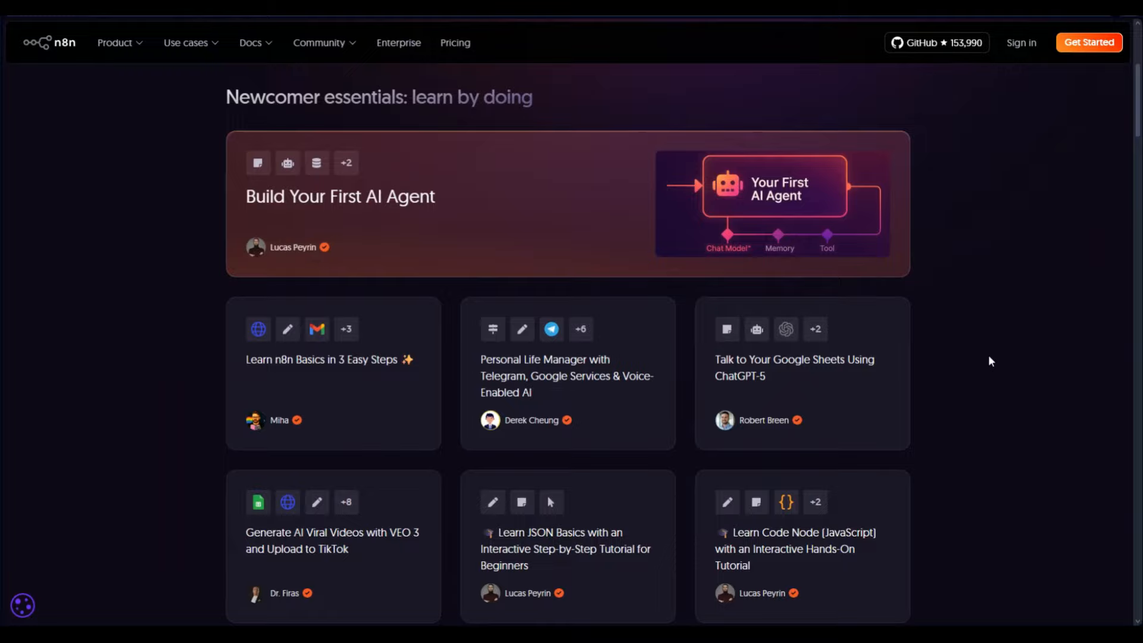
{"action": "scroll", "coordinate": [936, 387], "scroll_direction": "down", "scroll_amount": 15}
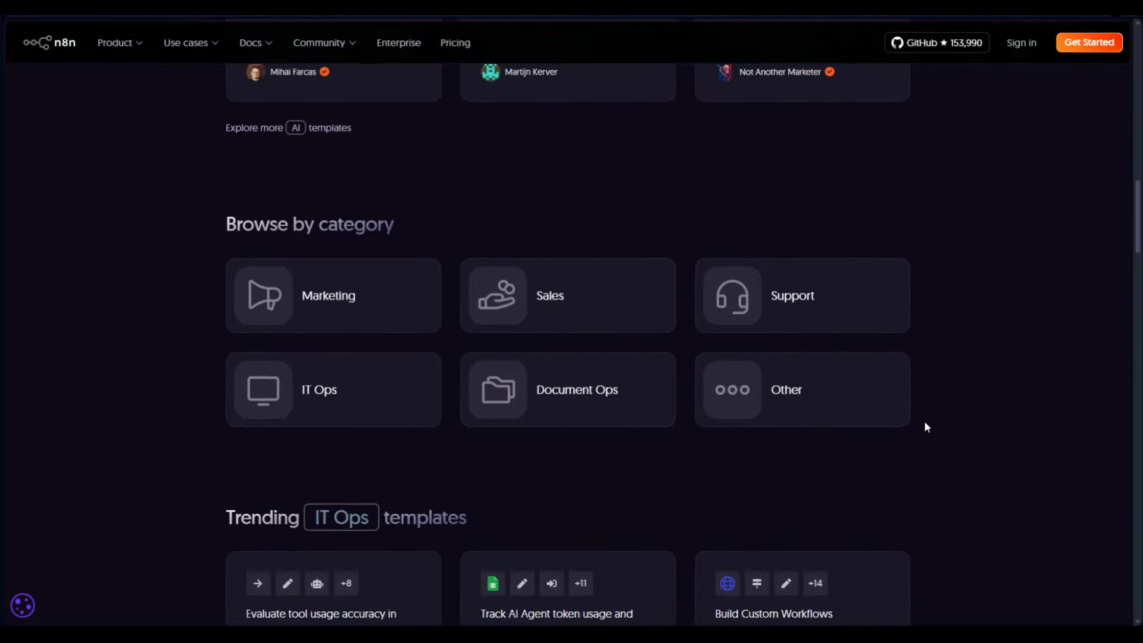
{"action": "scroll", "coordinate": [926, 426], "scroll_direction": "up", "scroll_amount": 5}
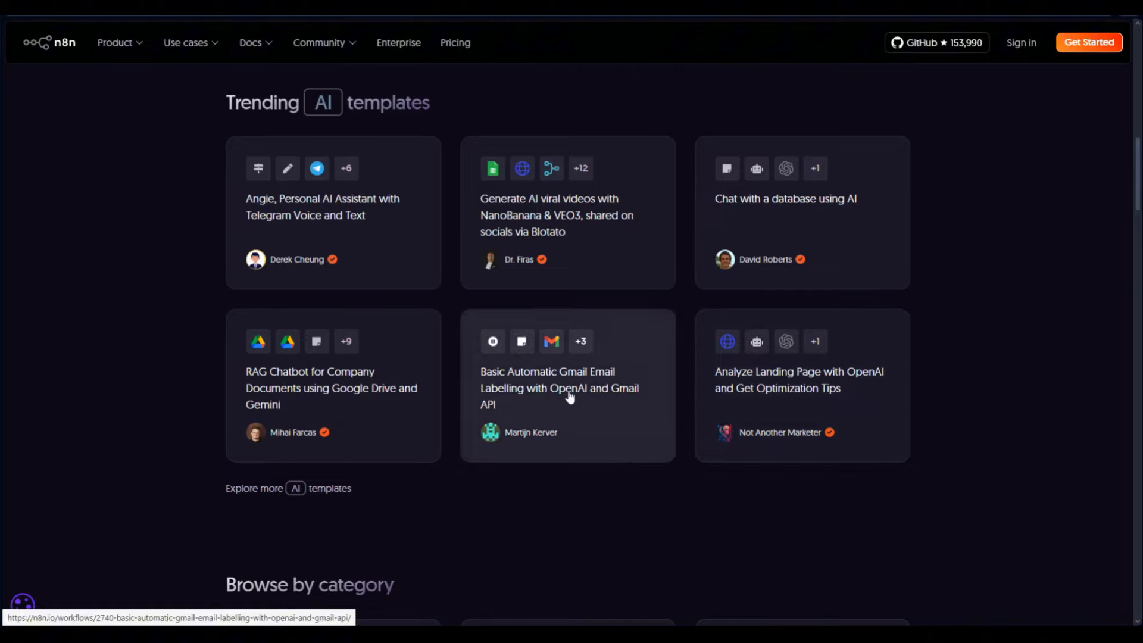
Open the Basic Automatic Gmail Email Labelling template and zoom into its workflow preview
{"action": "left_click", "coordinate": [601, 390]}
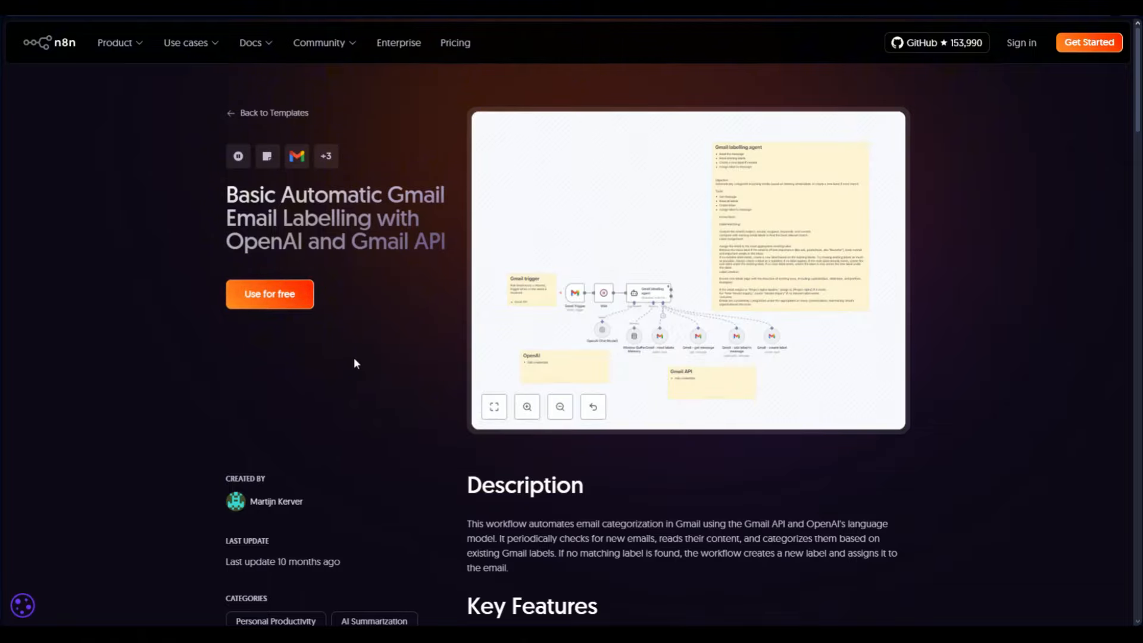
{"action": "left_click", "coordinate": [662, 284]}
{"action": "left_click", "coordinate": [527, 410]}
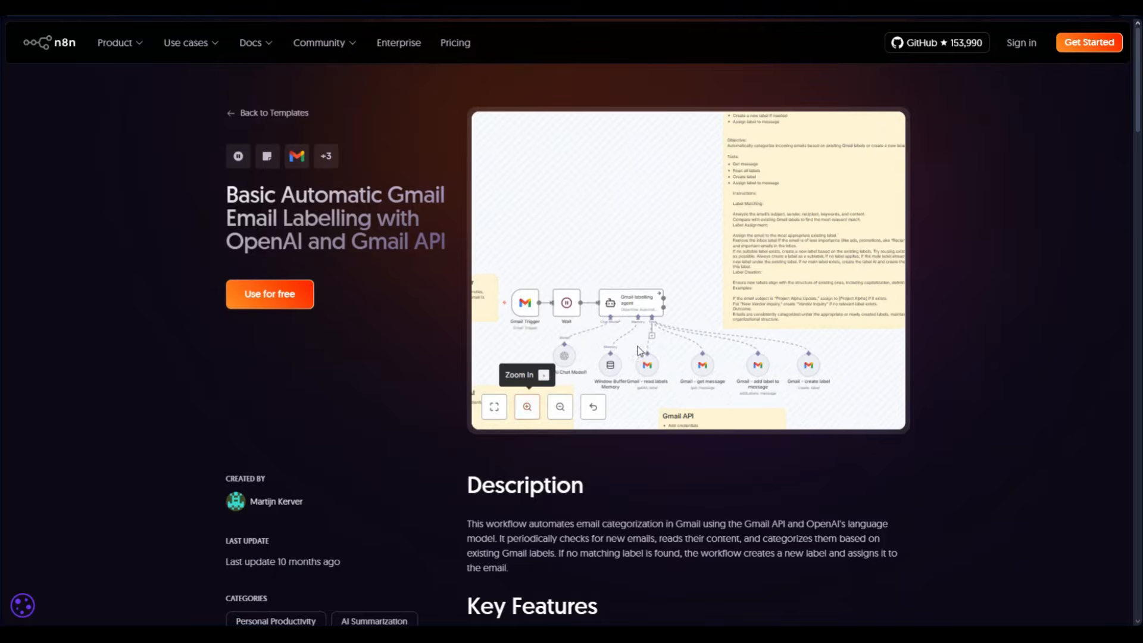
{"action": "left_click_drag", "start_coordinate": [612, 346], "coordinate": [652, 279]}
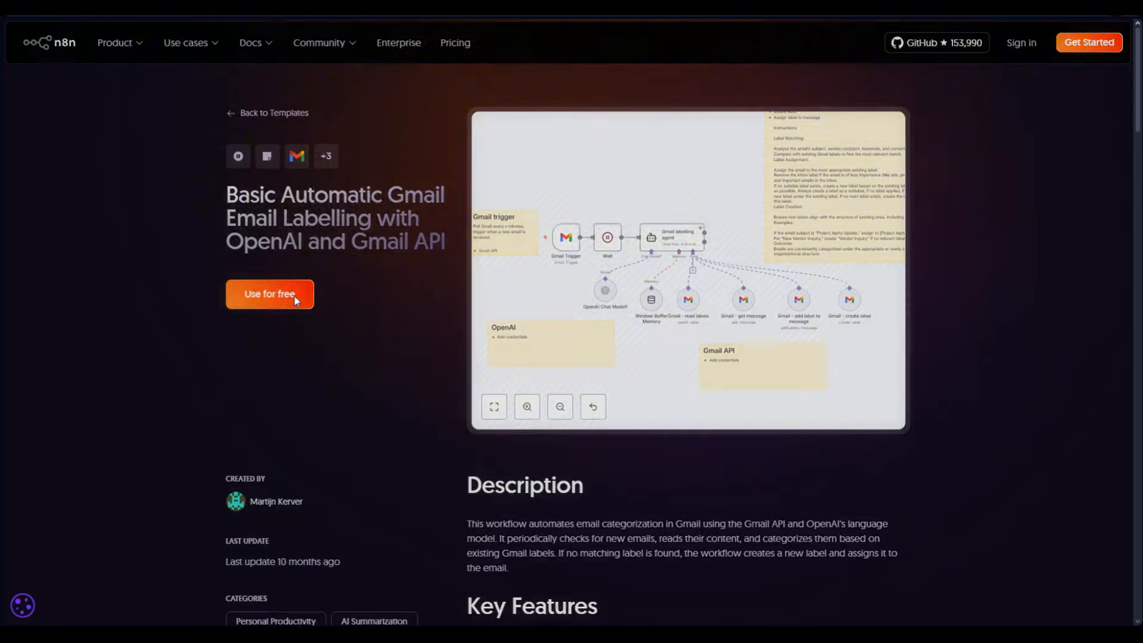
Check the template's Use for free import options, then close that dialog
{"action": "left_click", "coordinate": [294, 296]}
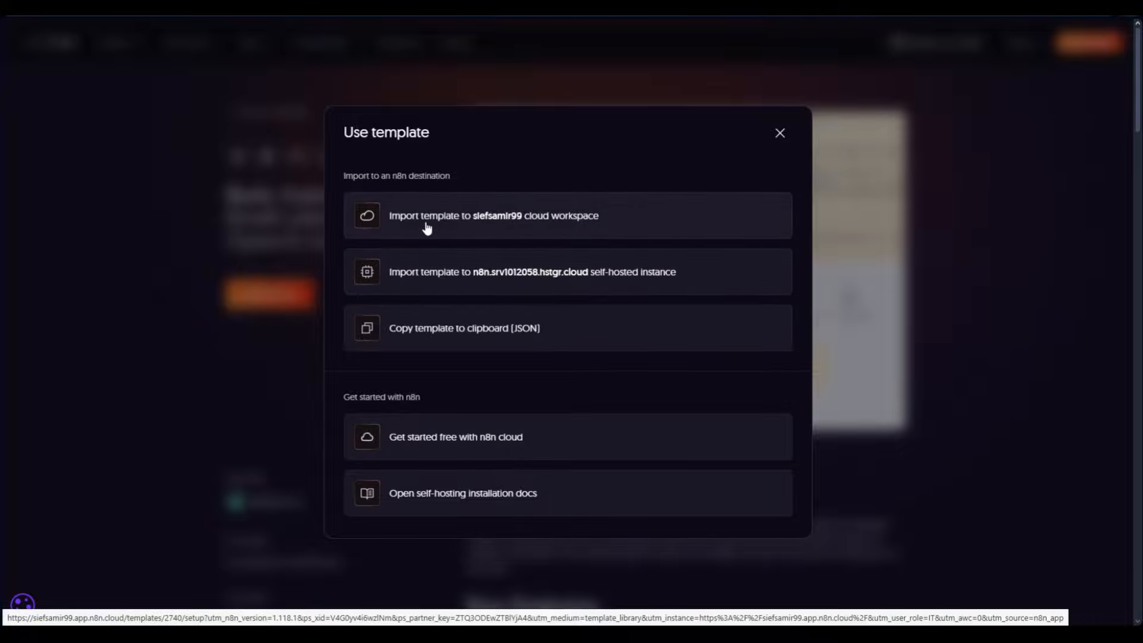
{"action": "left_click", "coordinate": [780, 133]}
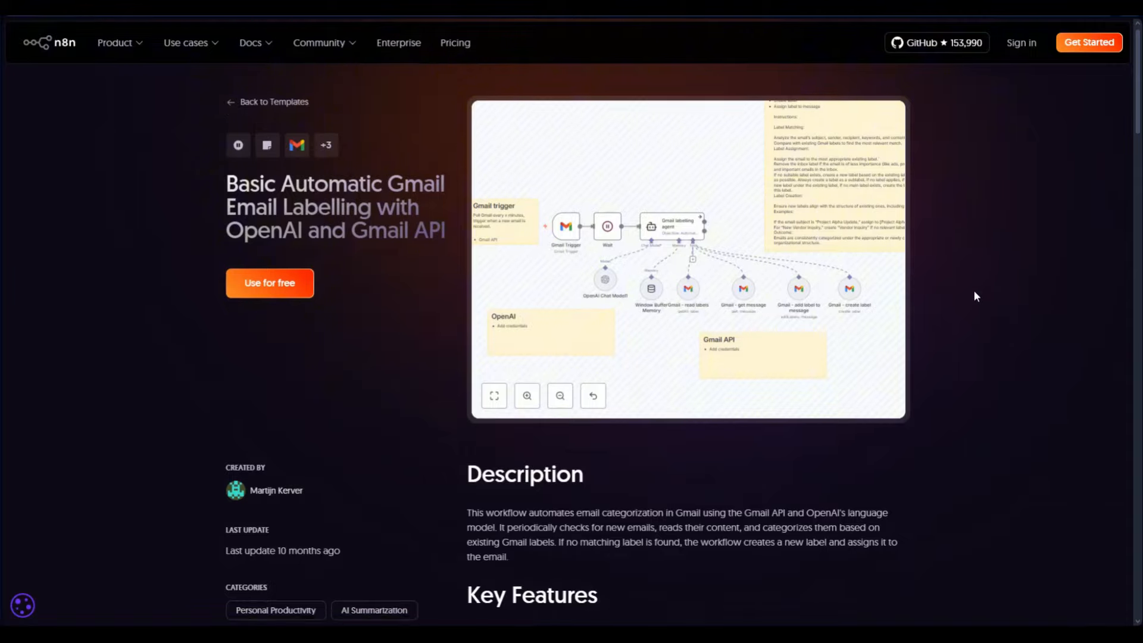
{"action": "scroll", "coordinate": [975, 296], "scroll_direction": "down", "scroll_amount": 10}
{"action": "scroll", "coordinate": [707, 365], "scroll_direction": "up", "scroll_amount": 12}
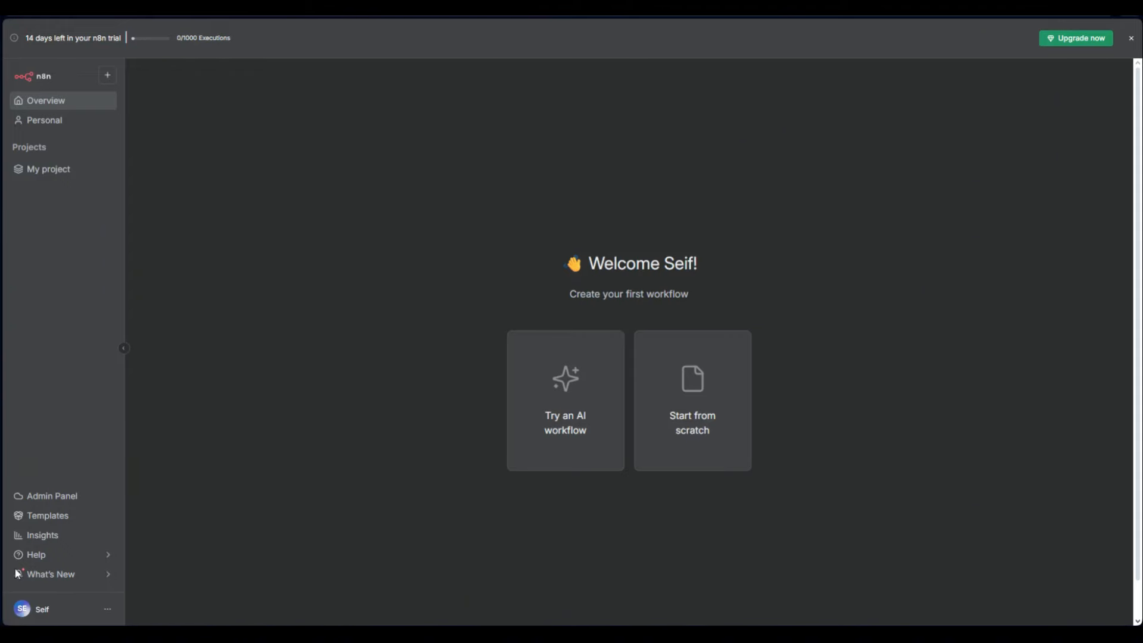
View the Insights dashboard's last seven days of production metrics, then the account menu
{"action": "left_click", "coordinate": [46, 539]}
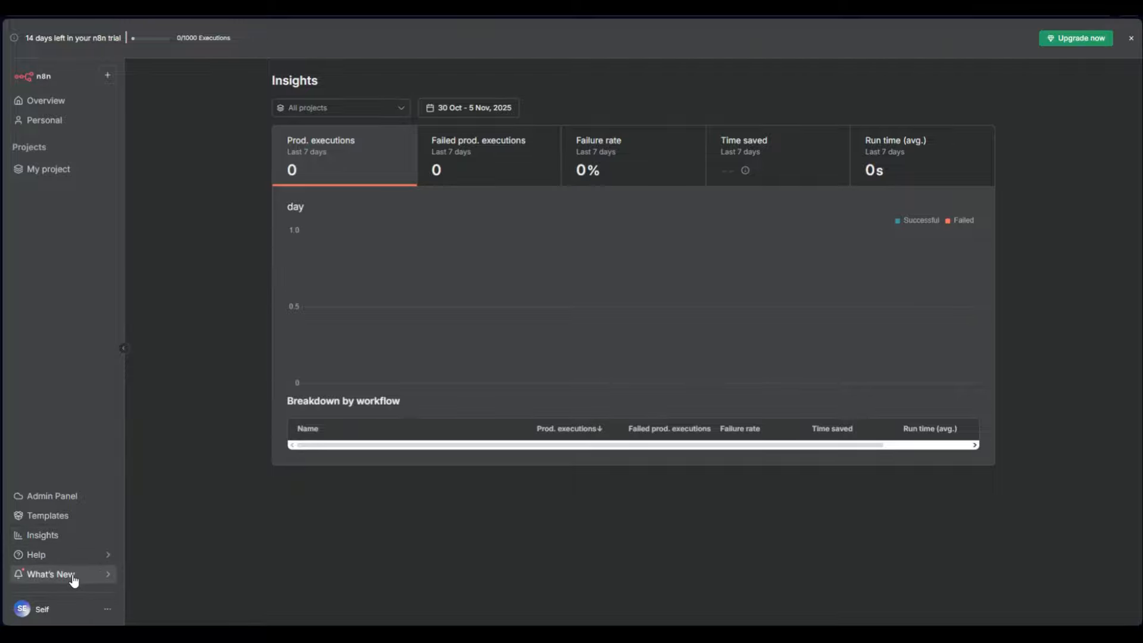
{"action": "mouse_move", "coordinate": [73, 582]}
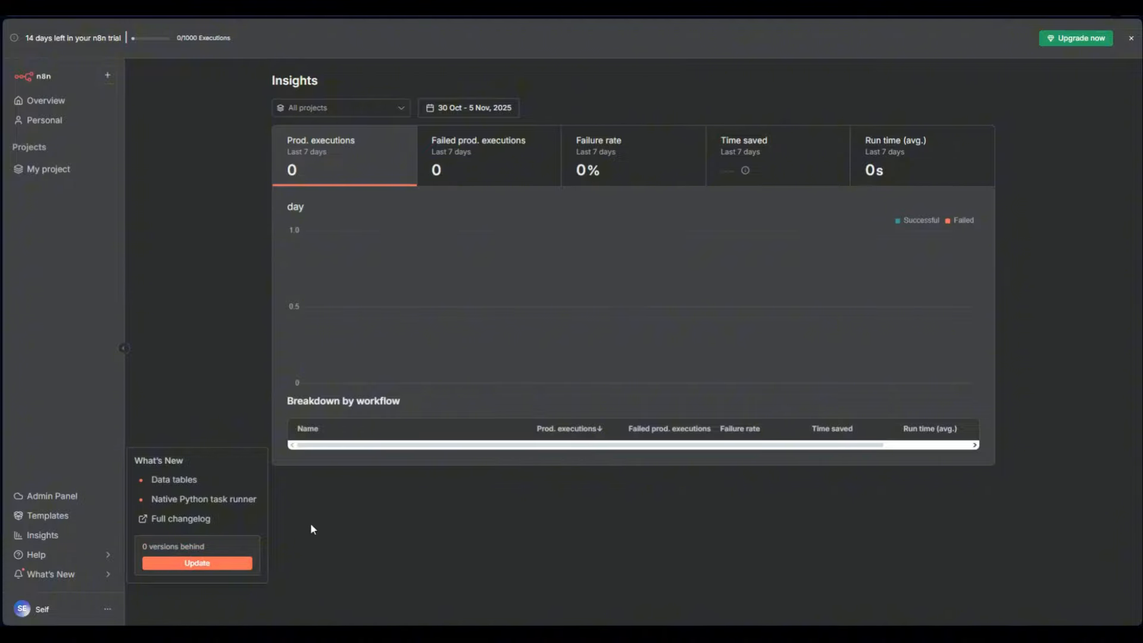
{"action": "left_click", "coordinate": [107, 609]}
Review Personal Settings and the installed Community nodes, then leave Settings
{"action": "left_click", "coordinate": [196, 589]}
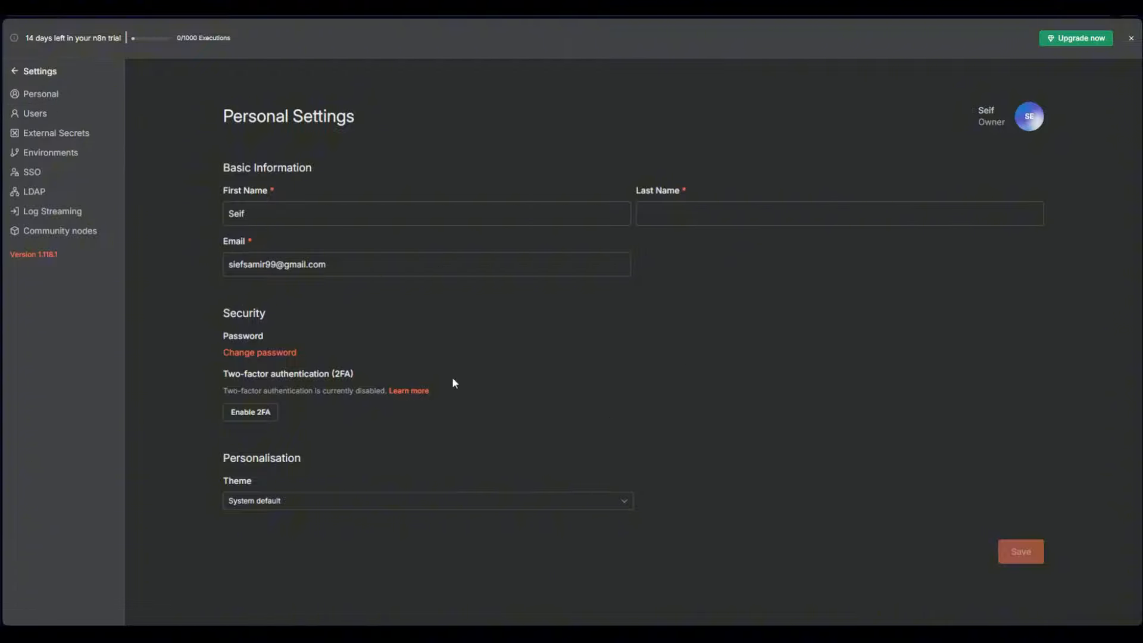
{"action": "left_click", "coordinate": [84, 231]}
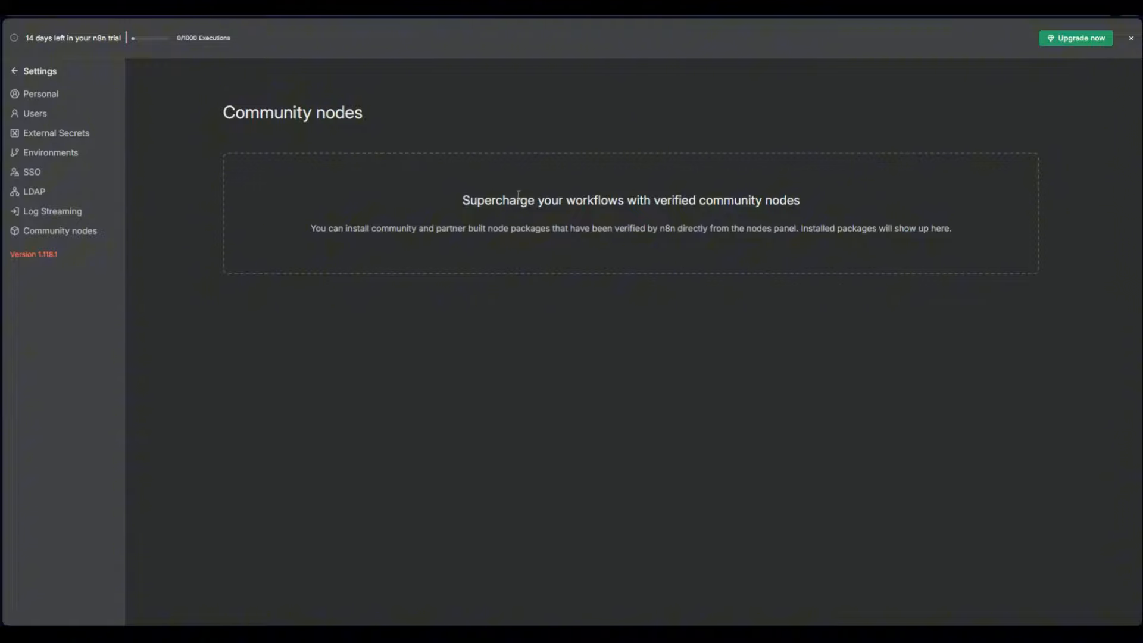
{"action": "left_click", "coordinate": [17, 72]}
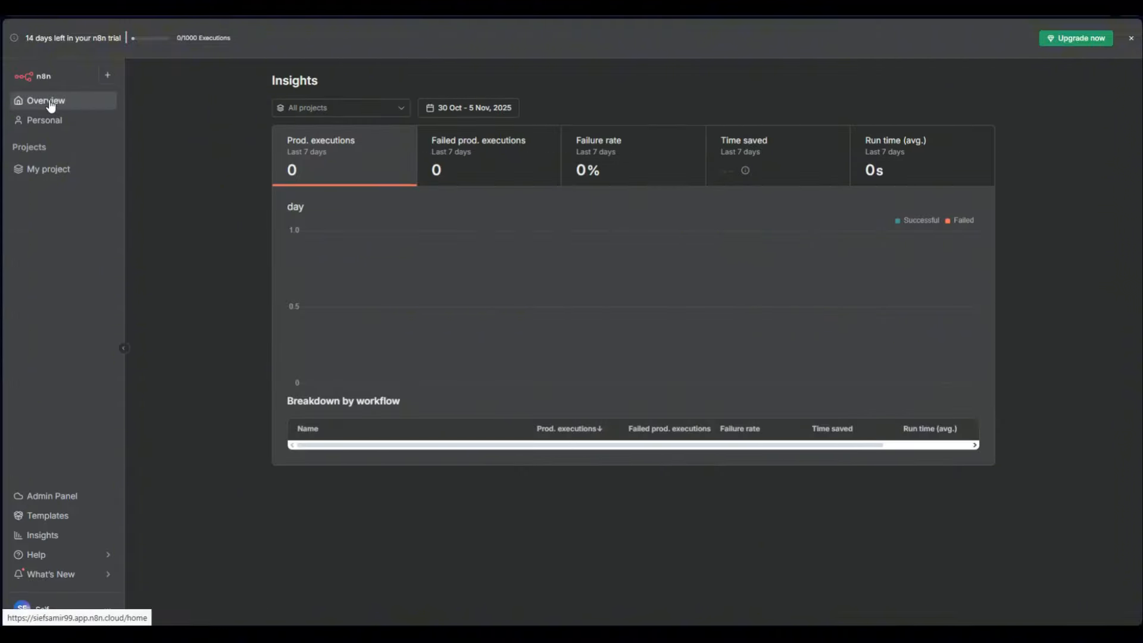
Go to Overview, dismiss the trial banner, and collapse the sidebar to icons
{"action": "left_click", "coordinate": [50, 102]}
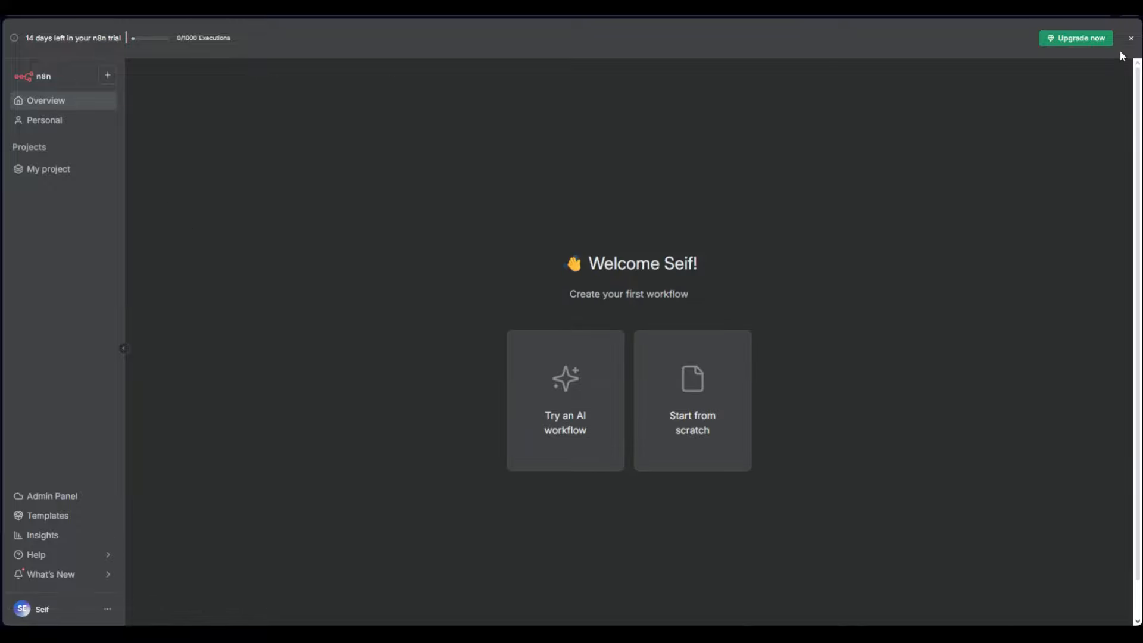
{"action": "left_click", "coordinate": [1131, 38]}
{"action": "left_click", "coordinate": [124, 328]}
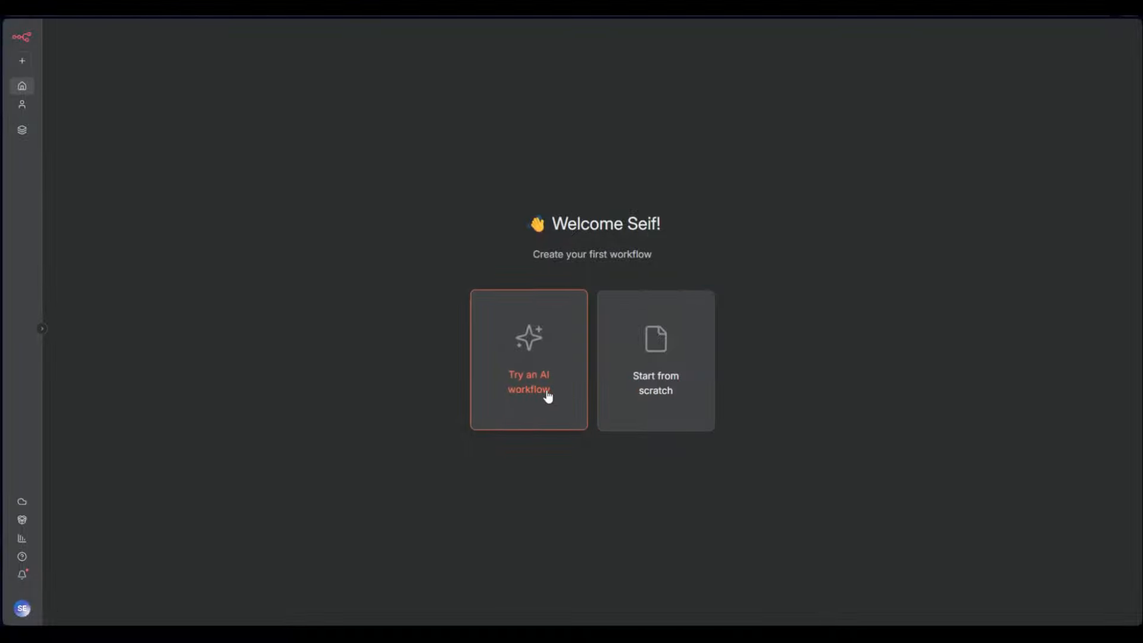
Create the sample AI Agent workflow from the Try an AI workflow card and view it in Personal workflows
{"action": "left_click", "coordinate": [526, 365]}
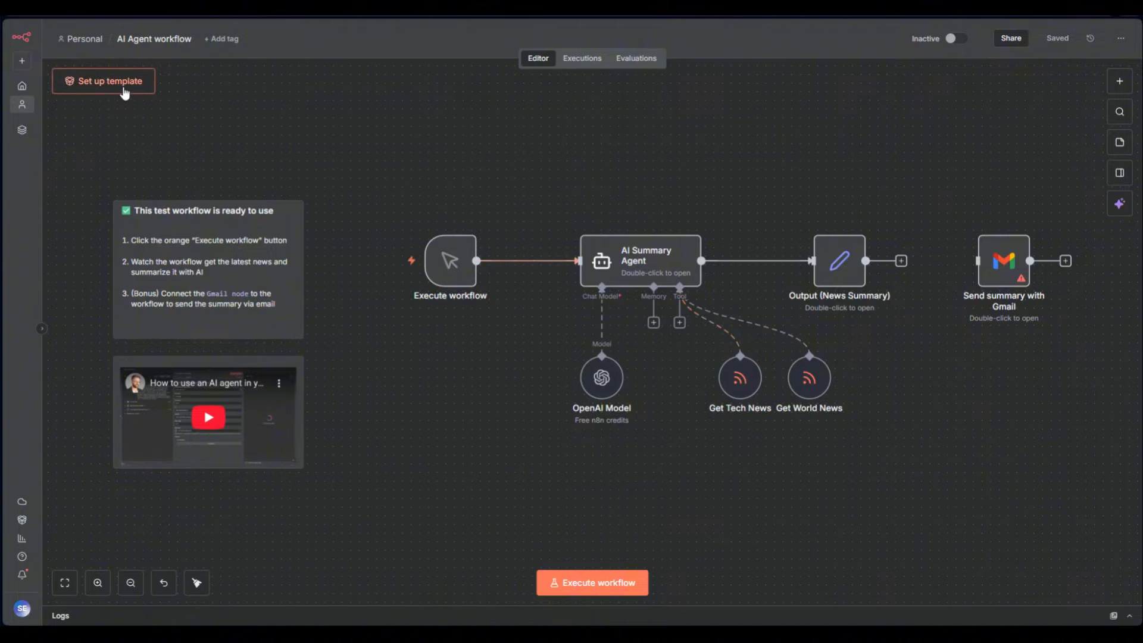
{"action": "left_click", "coordinate": [89, 39]}
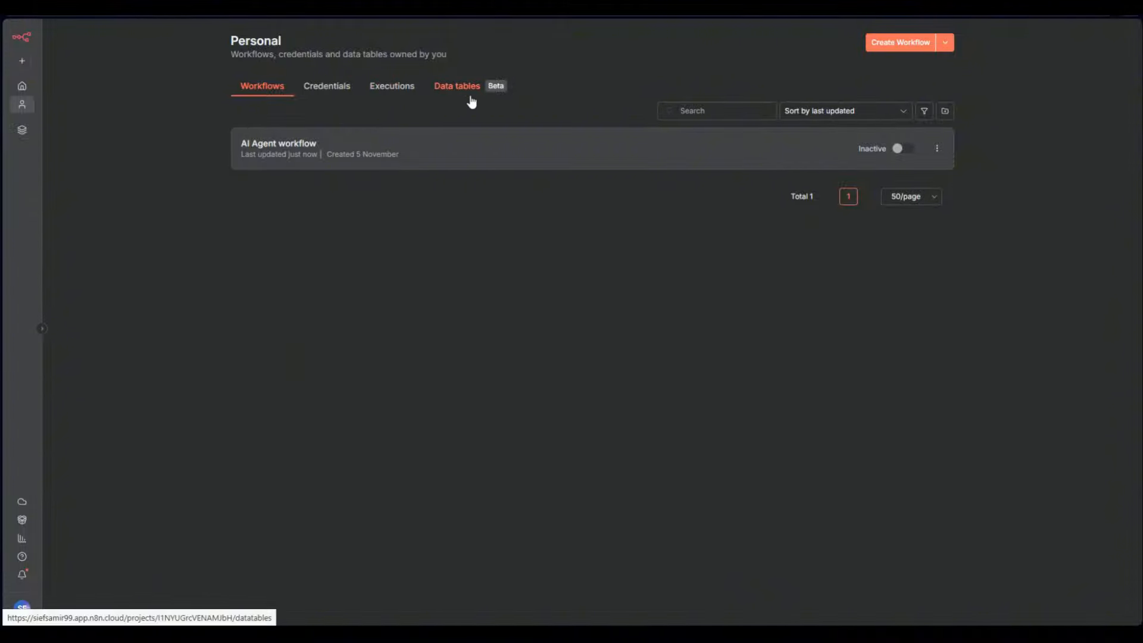
After glancing at Data tables and the Create dropdown options, create a new blank workflow
{"action": "left_click", "coordinate": [455, 88]}
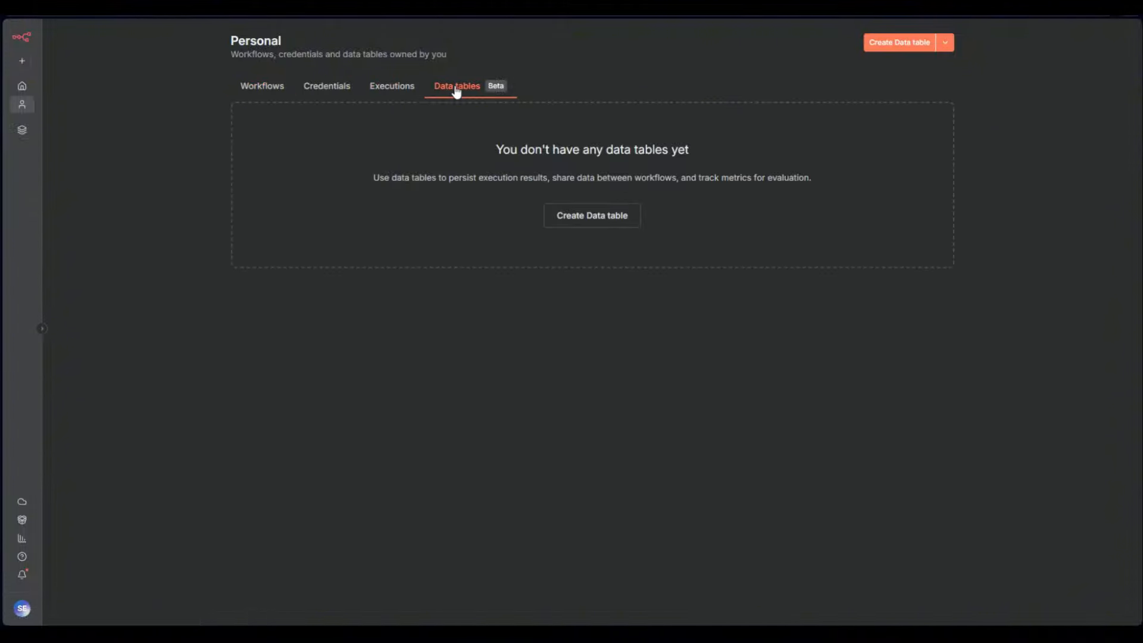
{"action": "left_click", "coordinate": [265, 93]}
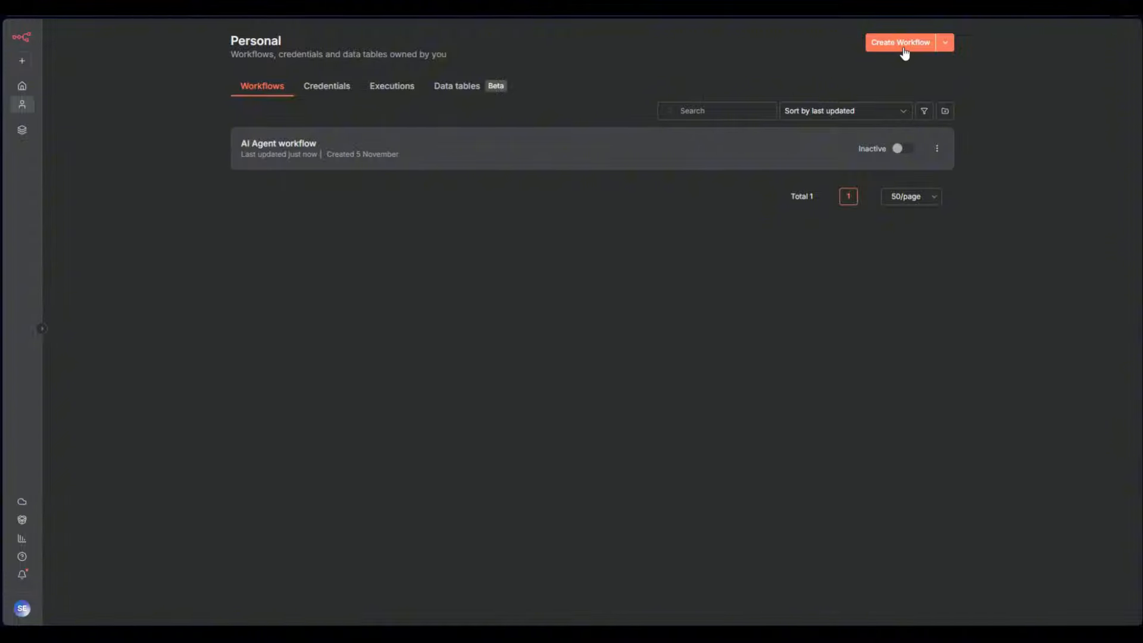
{"action": "left_click", "coordinate": [944, 45]}
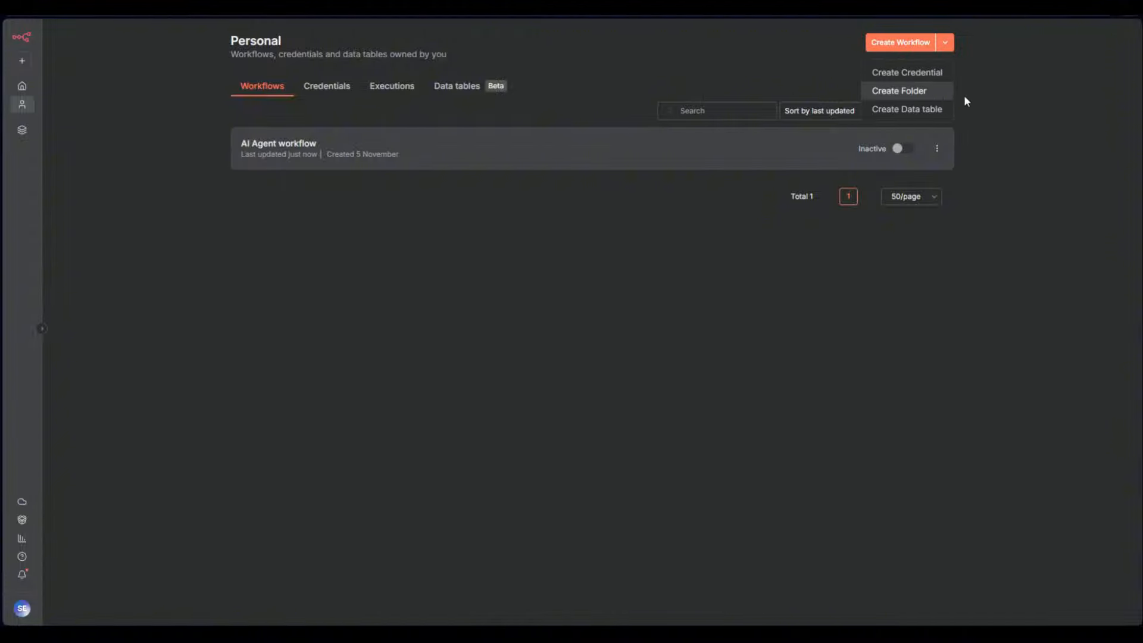
{"action": "left_click", "coordinate": [1011, 106]}
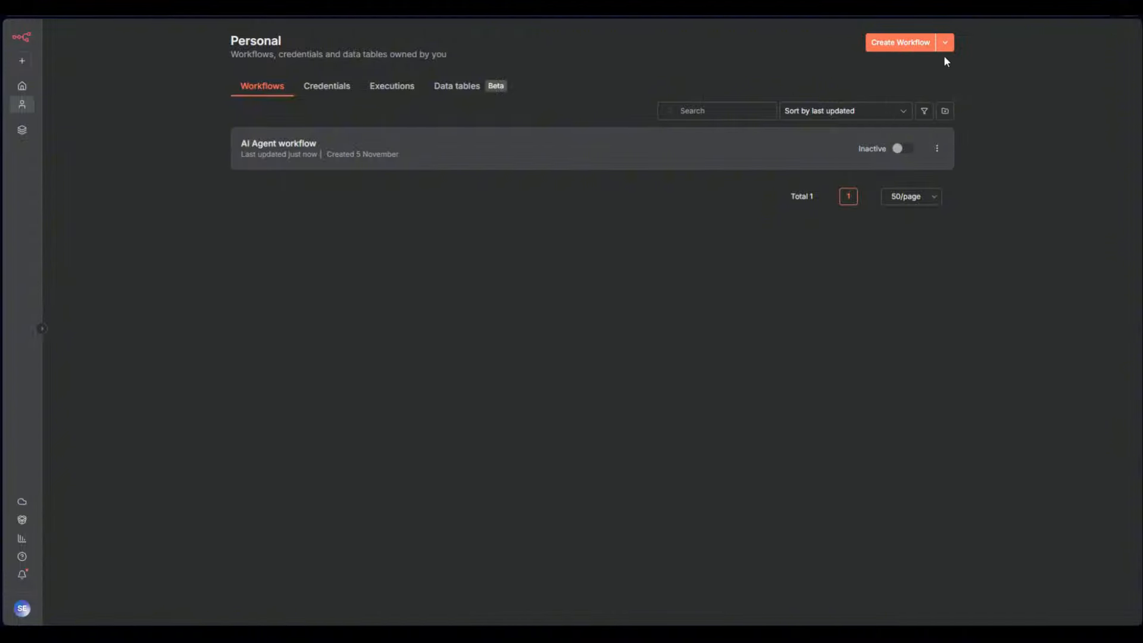
{"action": "left_click", "coordinate": [900, 46]}
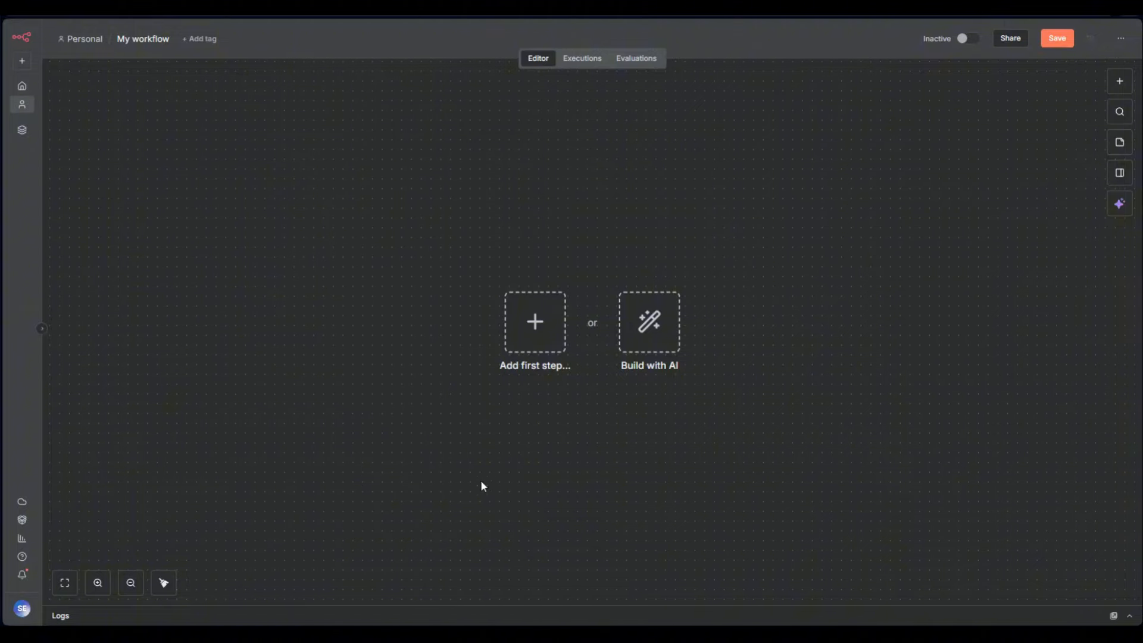
Rename the workflow to 'Email Agent' and check its empty Executions tab
{"action": "left_click", "coordinate": [139, 41]}
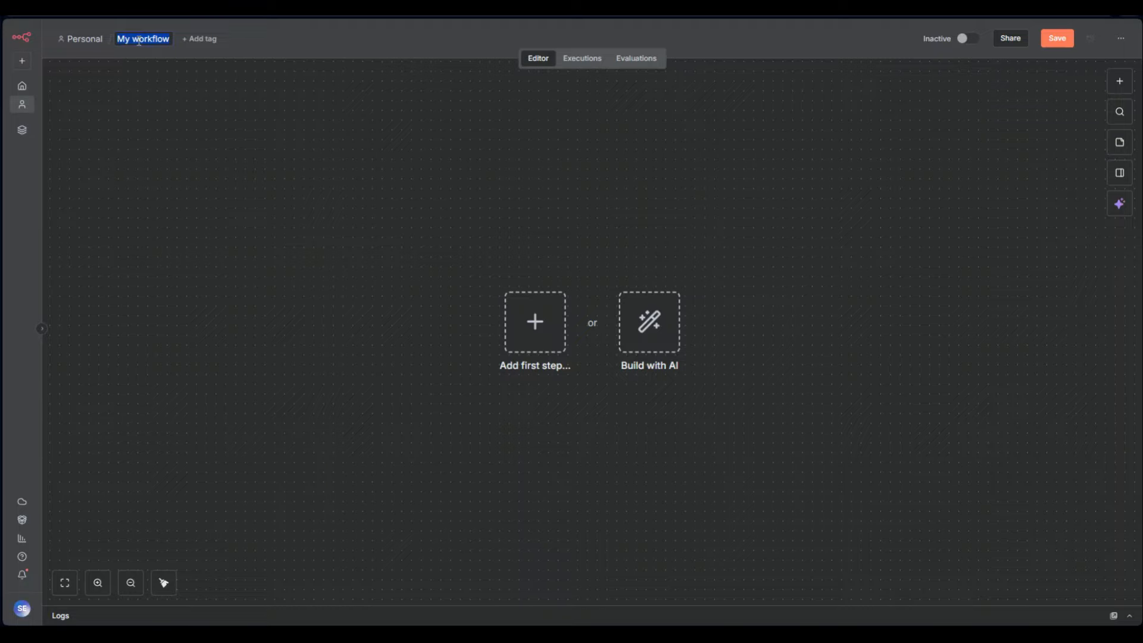
{"action": "type", "text": "Email Agent"}
{"action": "key", "text": "Return"}
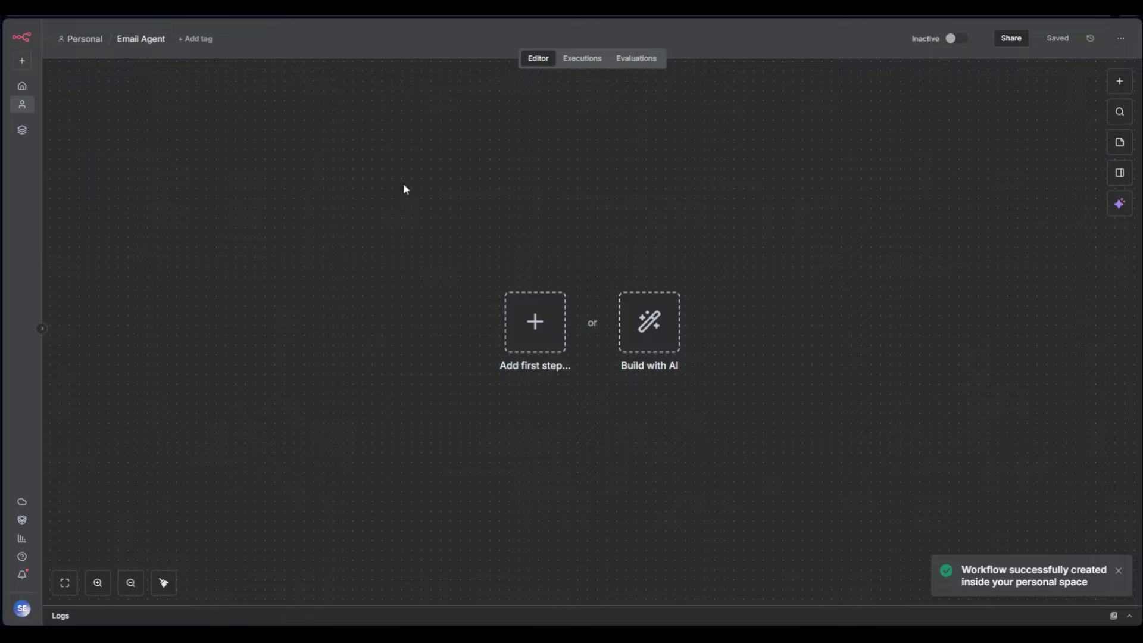
{"action": "left_click_drag", "start_coordinate": [548, 203], "coordinate": [748, 291]}
{"action": "left_click", "coordinate": [571, 67]}
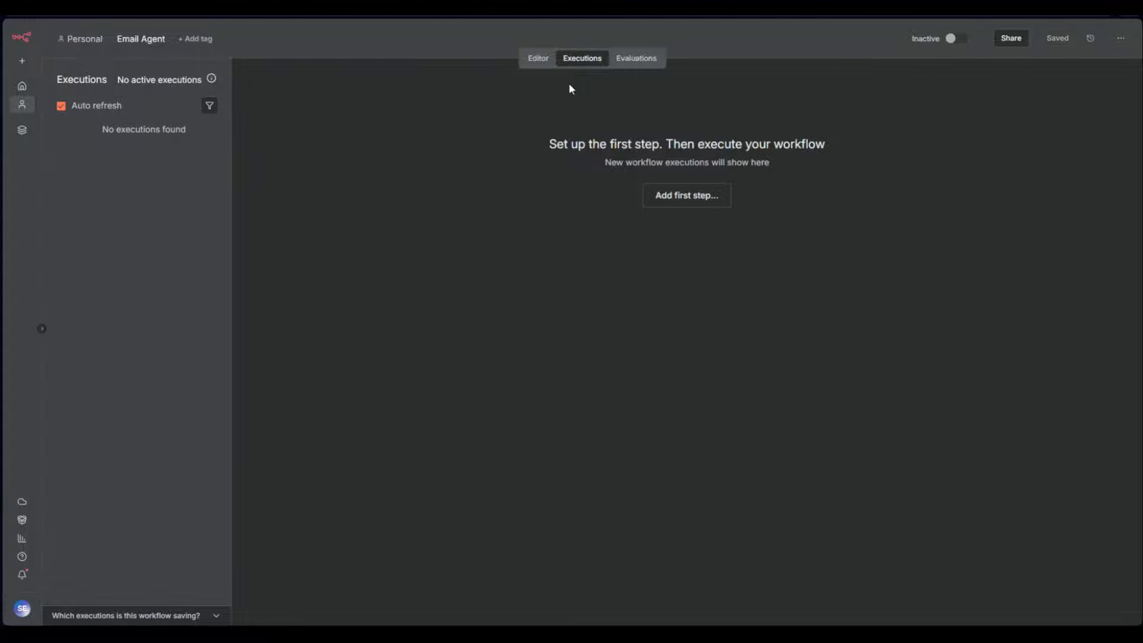
View the Email Agent workflow's Evaluations setup guide, then go back to the Editor canvas
{"action": "left_click", "coordinate": [644, 66]}
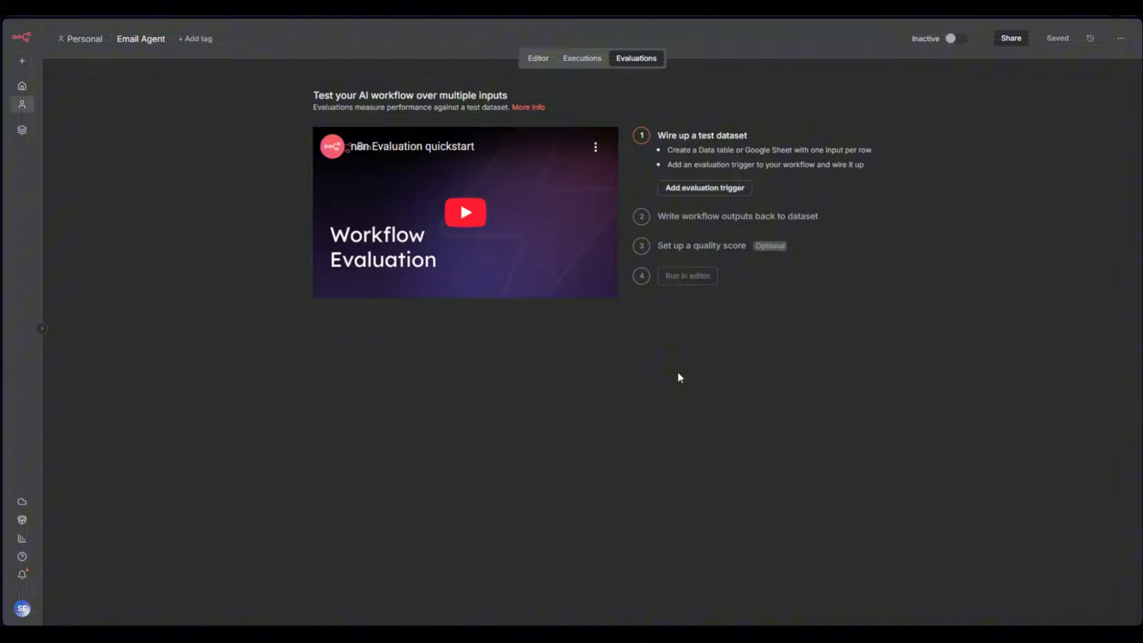
{"action": "left_click", "coordinate": [538, 58]}
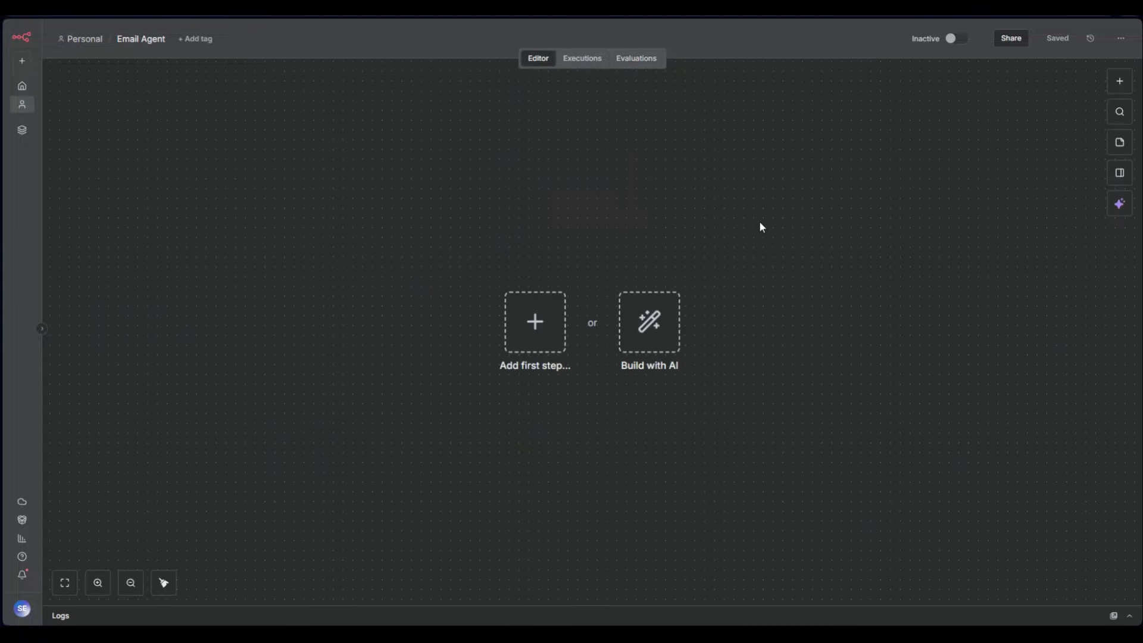
{"action": "left_click", "coordinate": [1024, 46]}
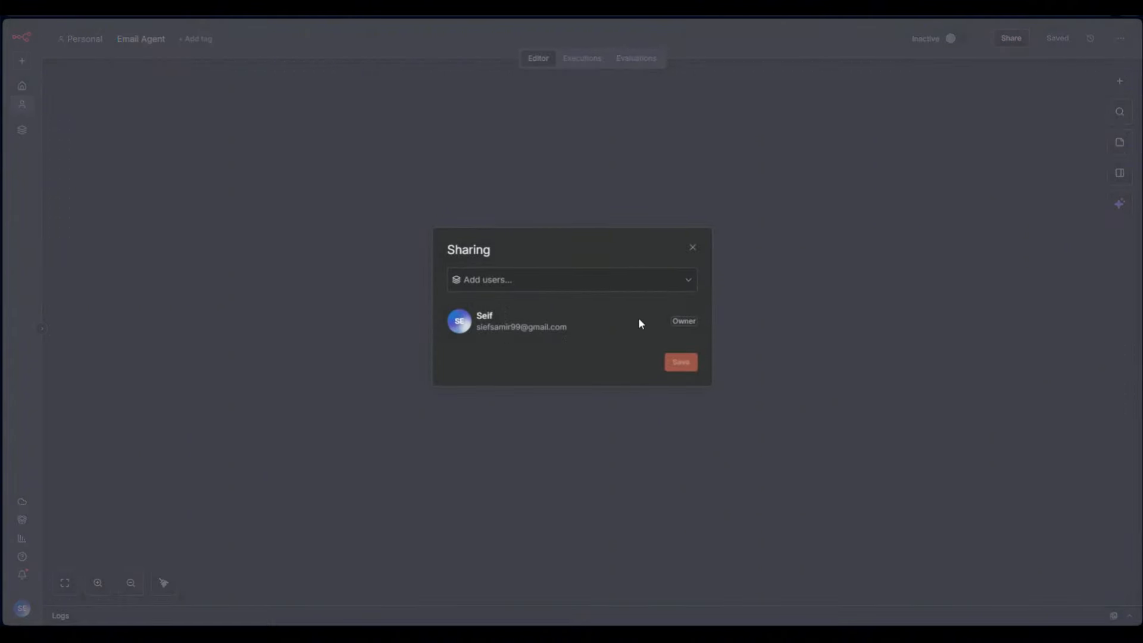
{"action": "left_click", "coordinate": [692, 247]}
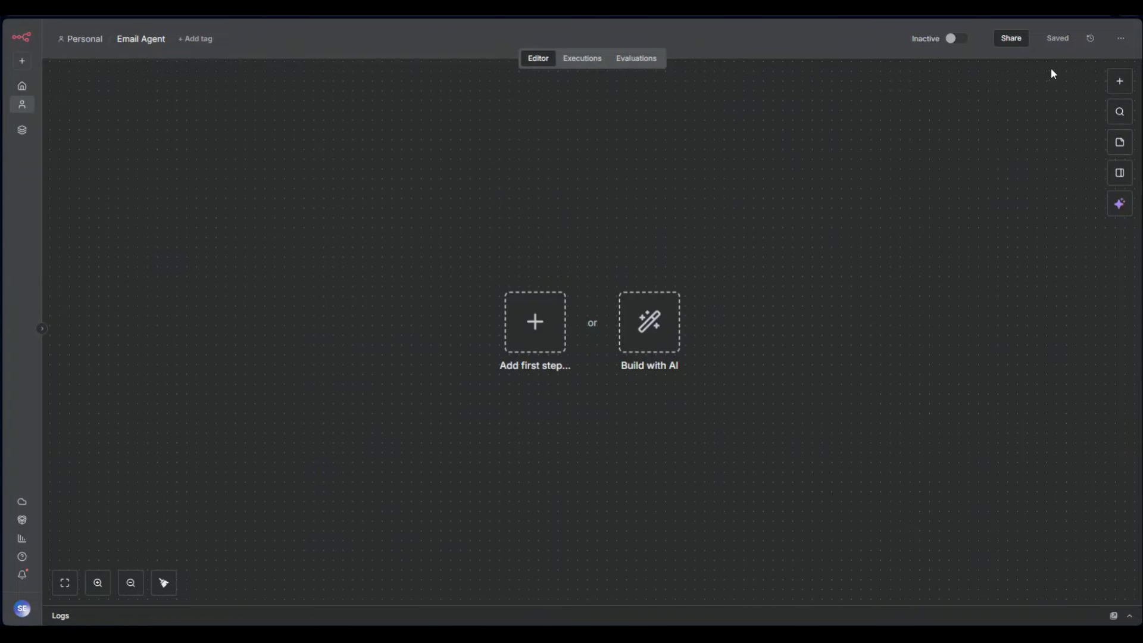
{"action": "left_click", "coordinate": [1120, 38]}
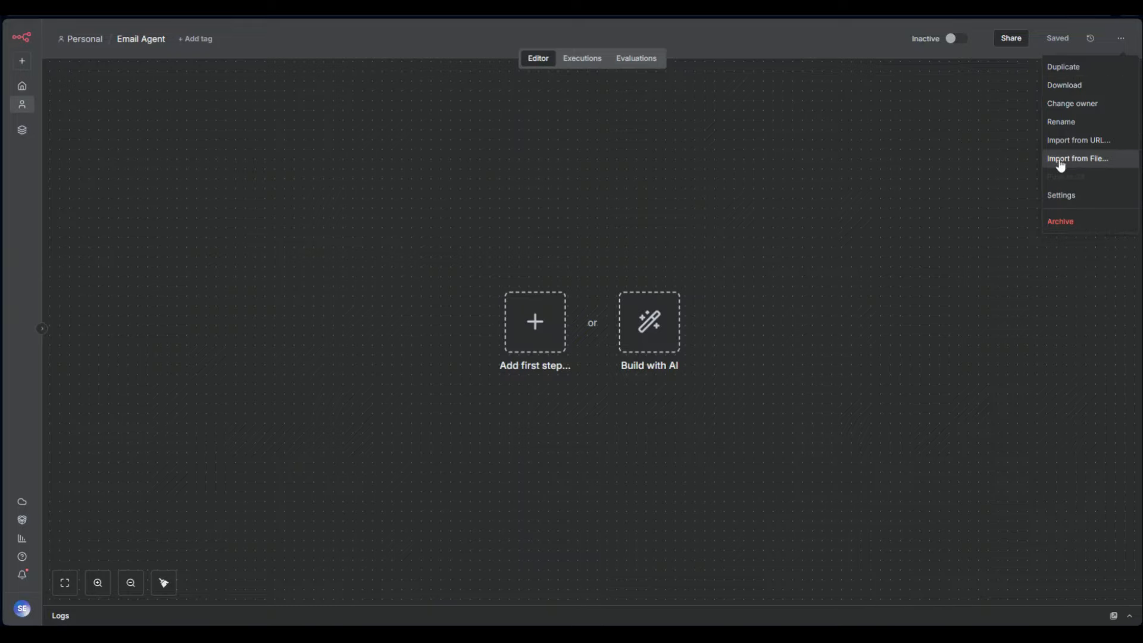
{"action": "left_click", "coordinate": [928, 187]}
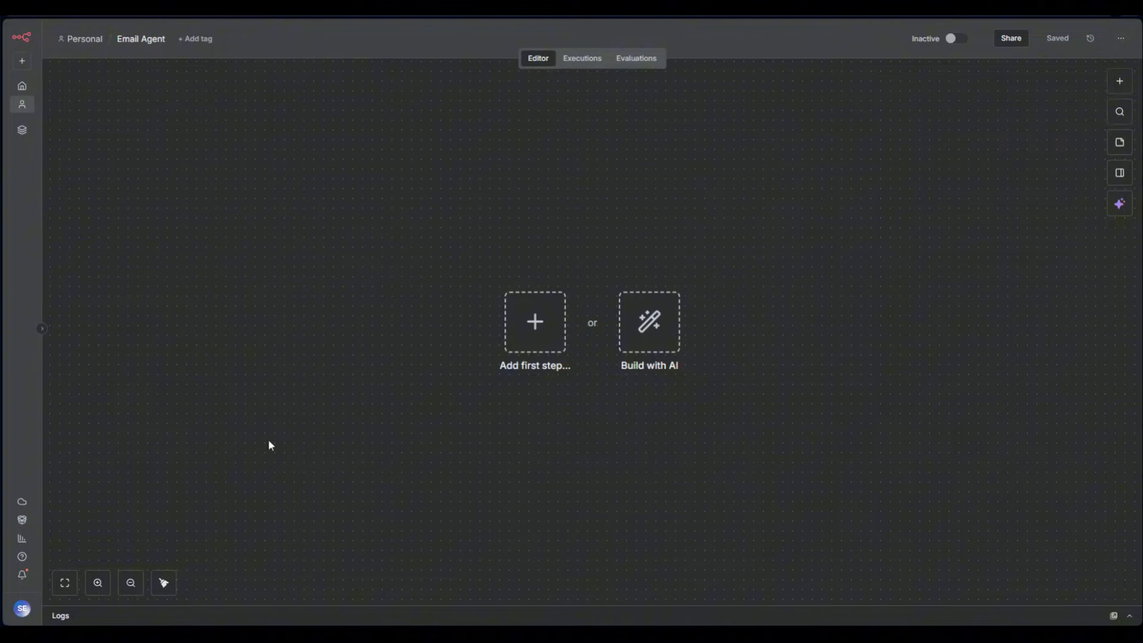
{"action": "left_click", "coordinate": [1120, 38]}
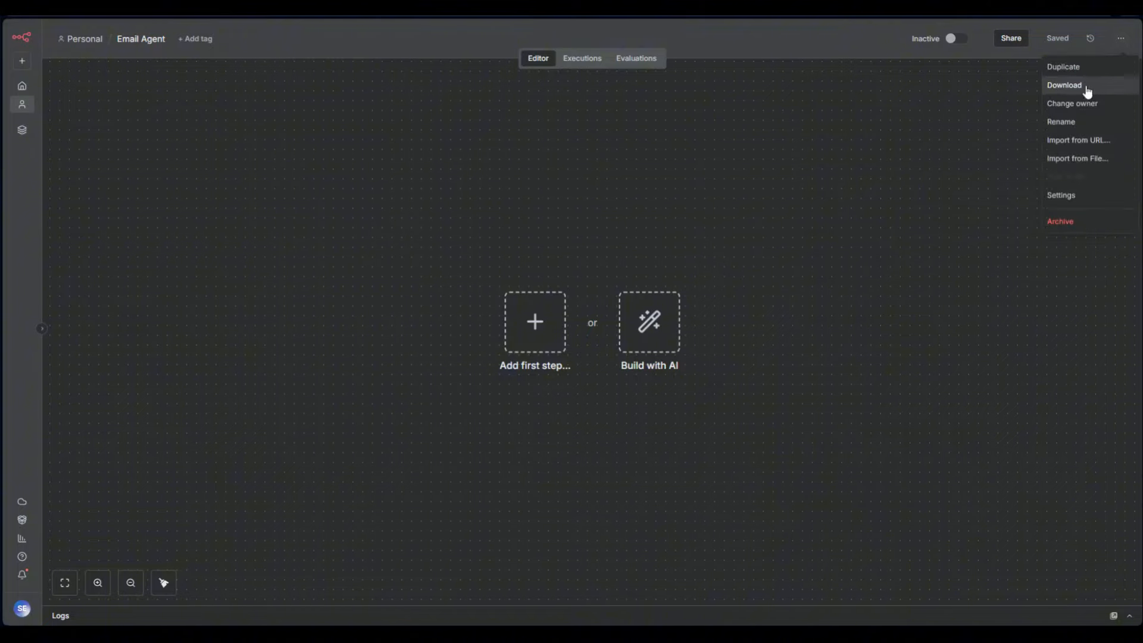
{"action": "left_click", "coordinate": [871, 204]}
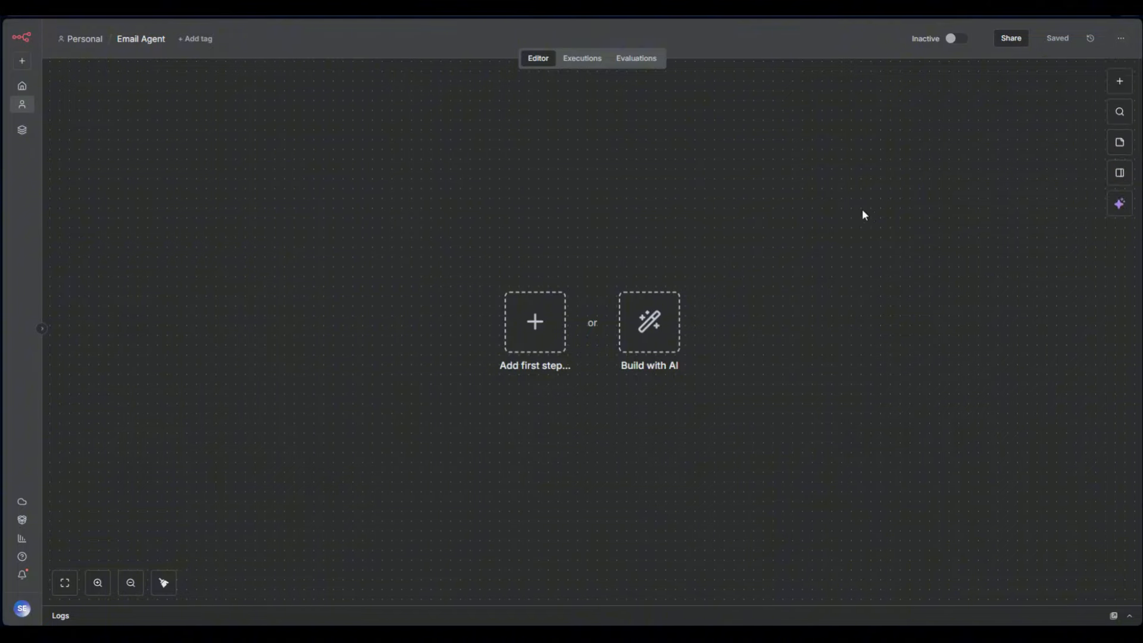
{"action": "left_click", "coordinate": [1121, 38]}
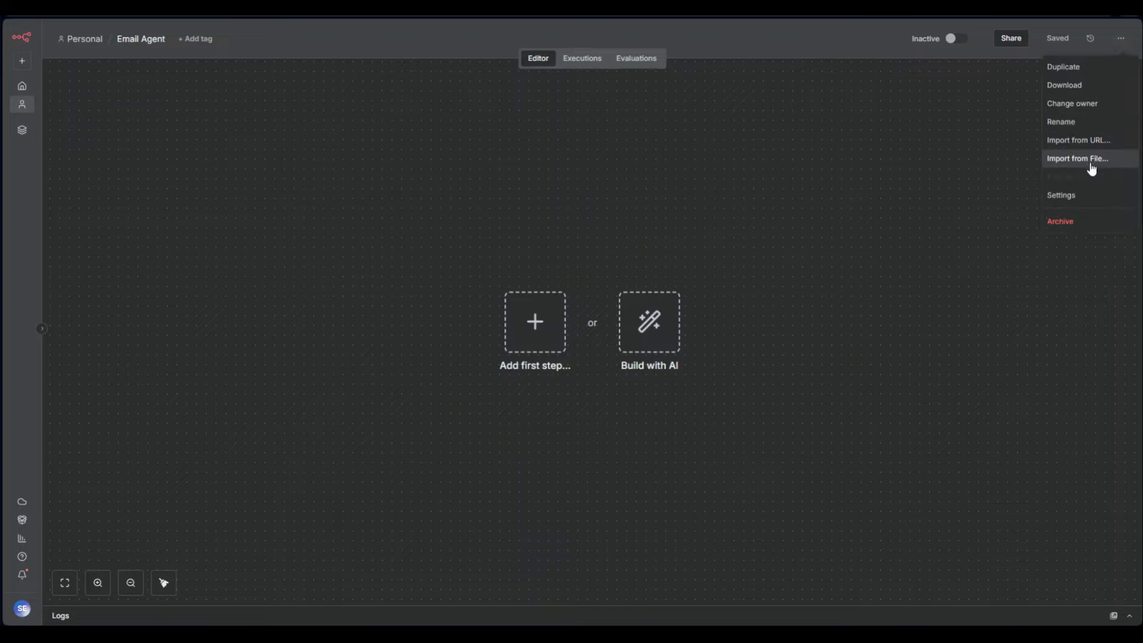
{"action": "left_click", "coordinate": [893, 205]}
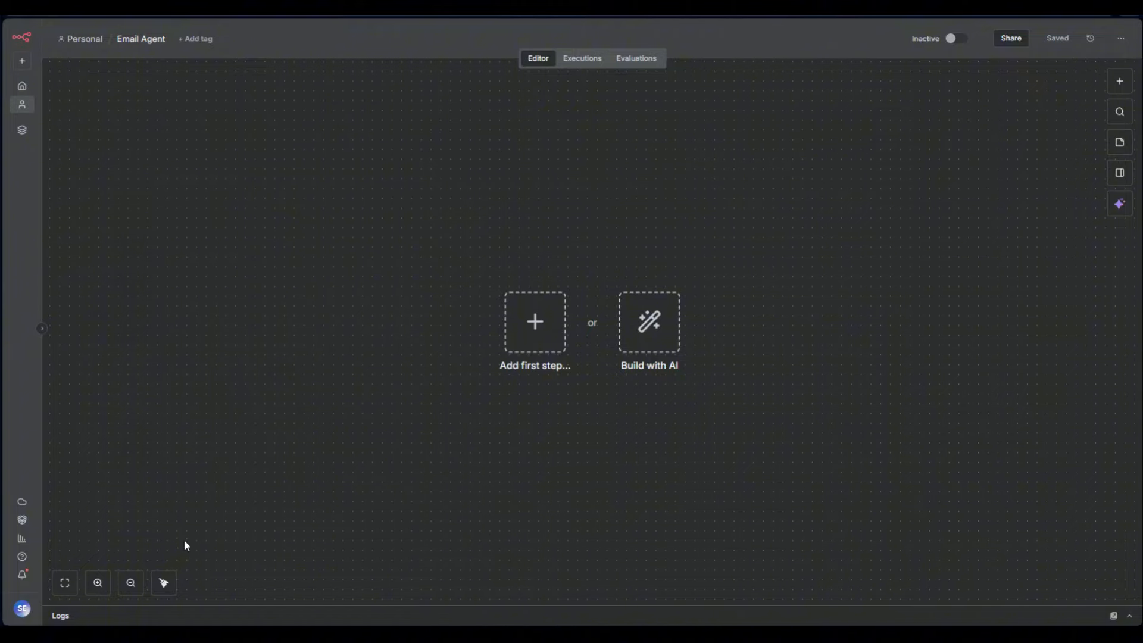
Open and close the first-step trigger list several times, then bring up the command search
{"action": "left_click", "coordinate": [1116, 90]}
{"action": "left_click", "coordinate": [786, 163]}
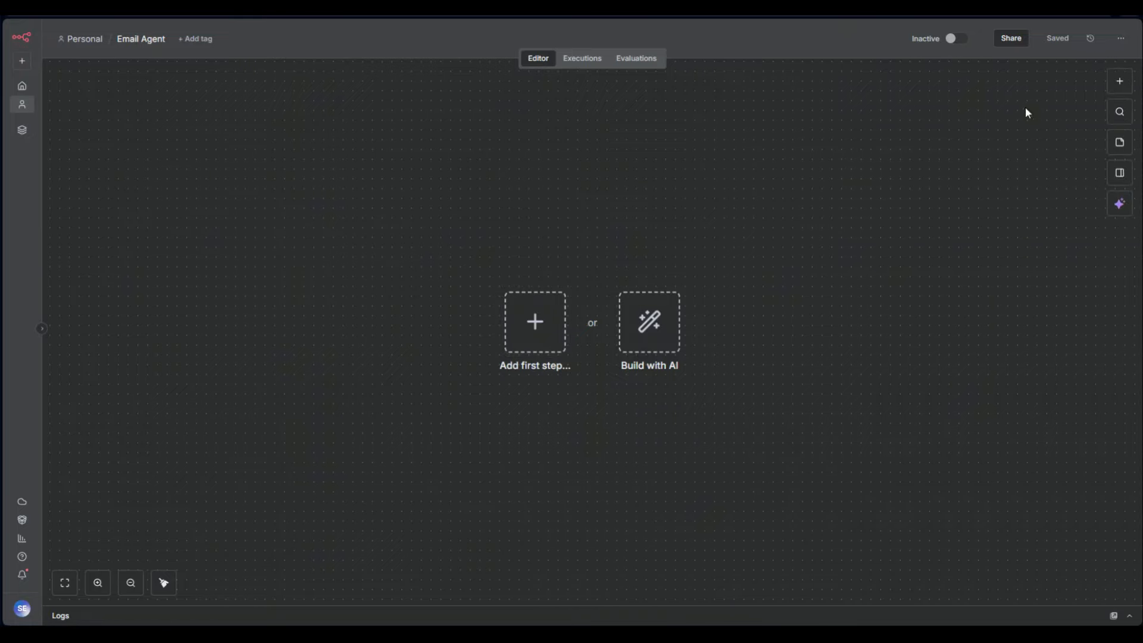
{"action": "left_click", "coordinate": [1117, 83]}
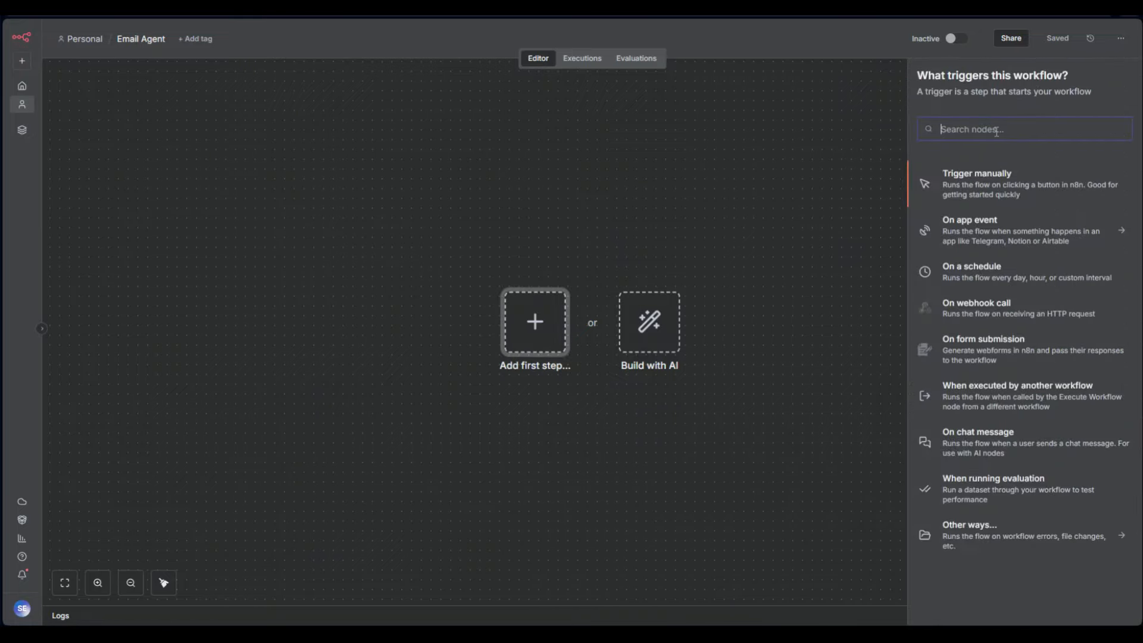
{"action": "left_click", "coordinate": [808, 172]}
{"action": "key", "text": "Tab"}
{"action": "key", "text": "Tab"}
{"action": "key", "text": "Tab"}
{"action": "key", "text": "Tab"}
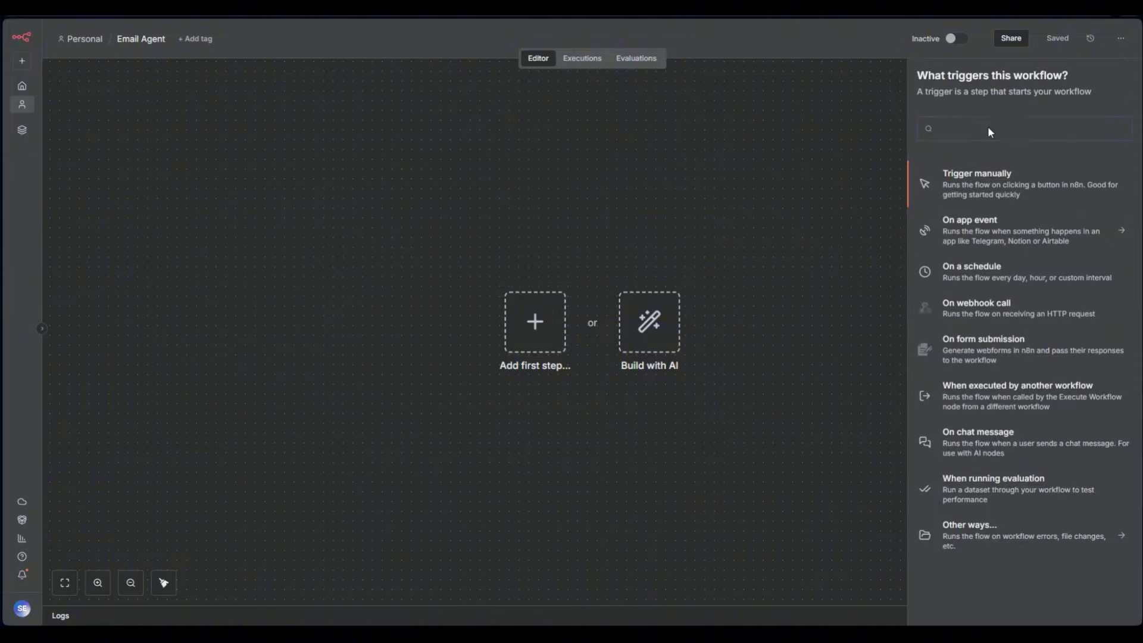
{"action": "key", "text": "Tab"}
{"action": "key", "text": "Tab"}
{"action": "key", "text": "Tab"}
{"action": "key", "text": "Tab"}
{"action": "key", "text": "Tab"}
{"action": "key", "text": "Tab"}
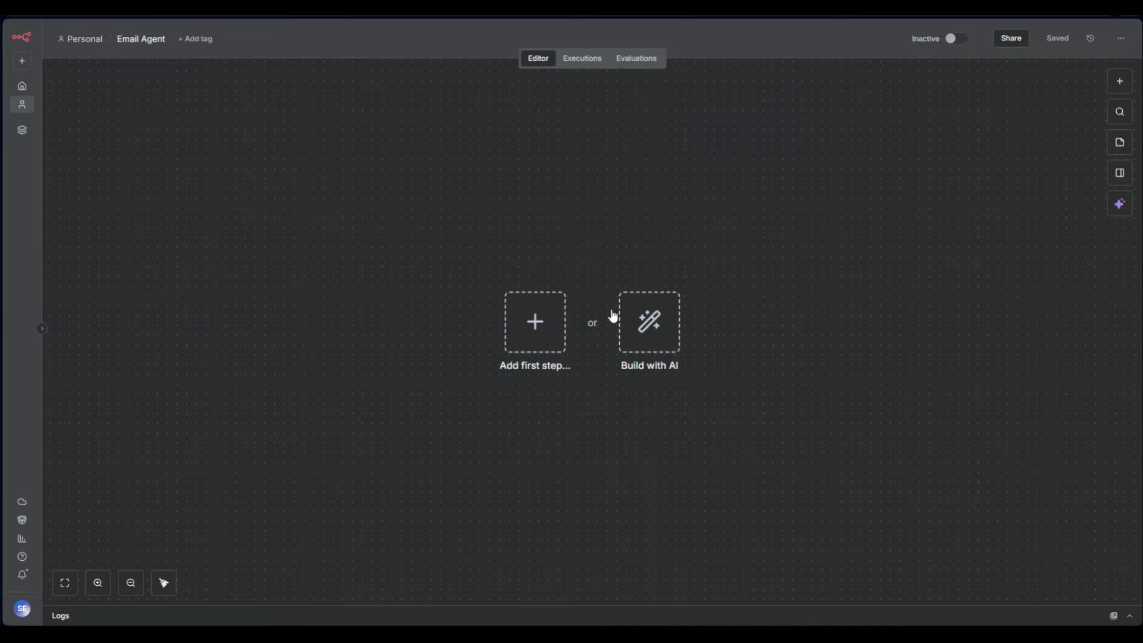
{"action": "left_click", "coordinate": [537, 320]}
{"action": "left_click", "coordinate": [782, 137]}
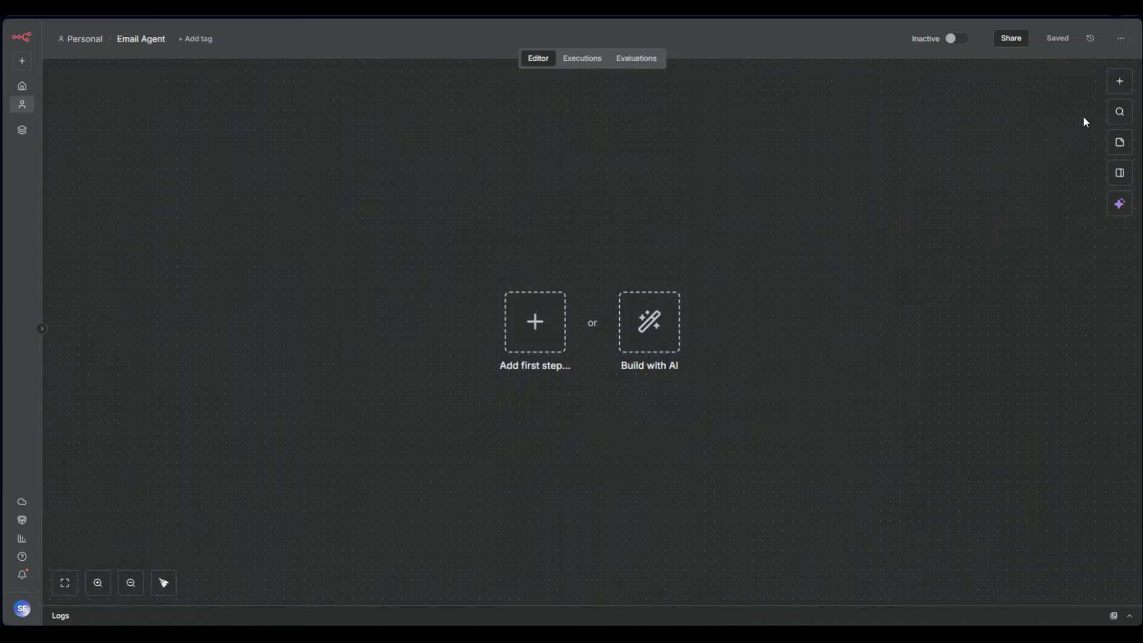
{"action": "left_click", "coordinate": [1119, 113]}
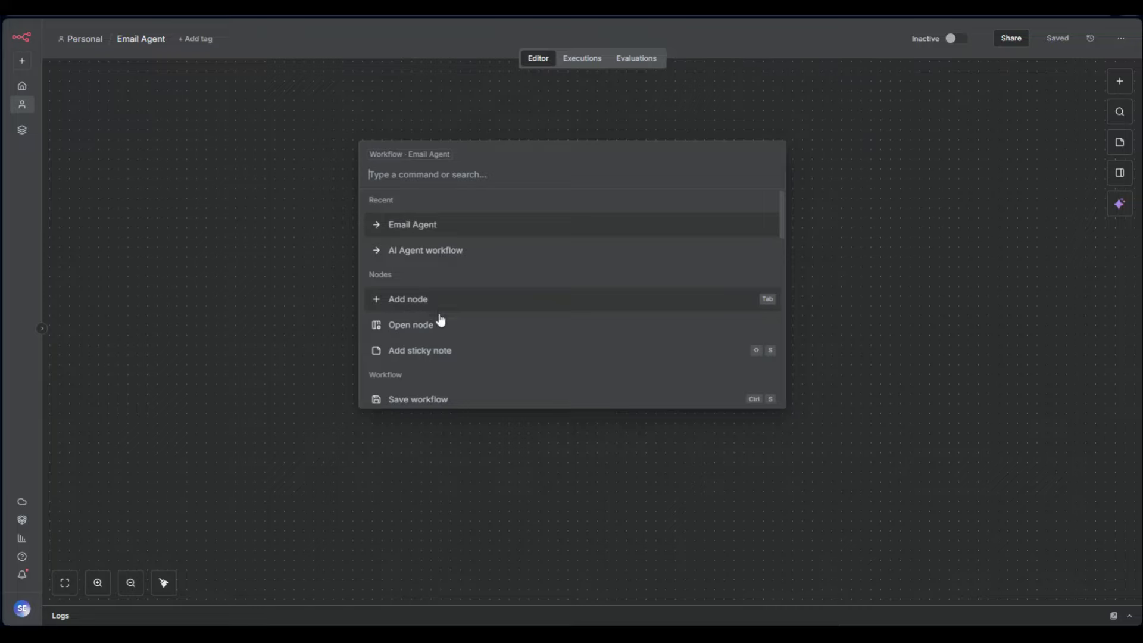
Scroll through the command search results, then dismiss the search palette
{"action": "scroll", "coordinate": [601, 343], "scroll_direction": "down", "scroll_amount": 1}
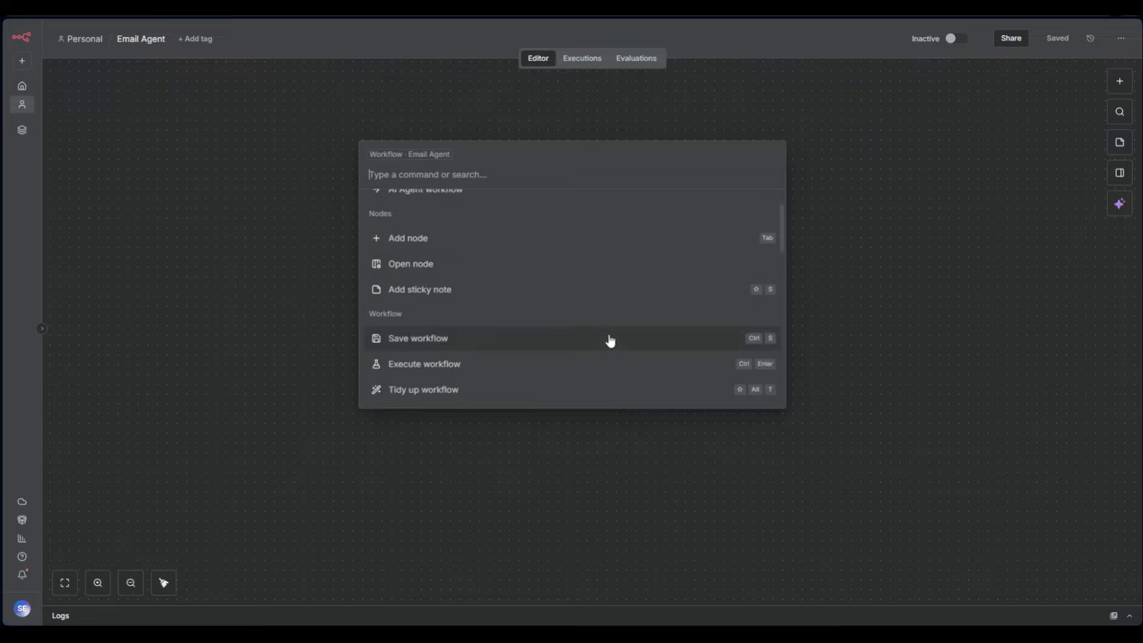
{"action": "scroll", "coordinate": [651, 316], "scroll_direction": "down", "scroll_amount": 1}
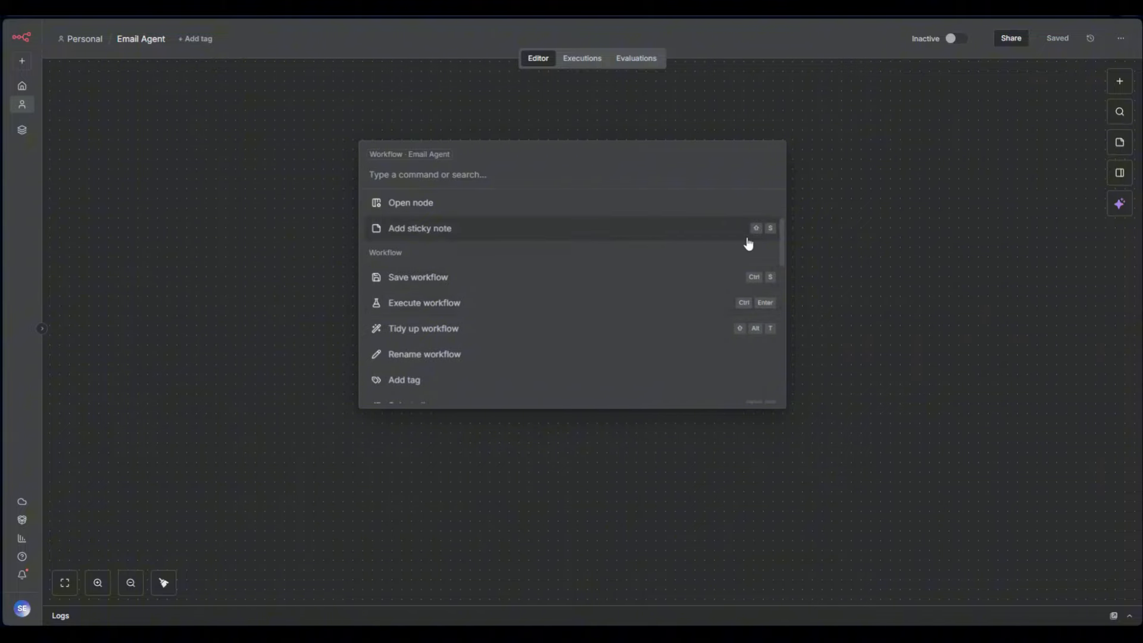
{"action": "left_click", "coordinate": [875, 265]}
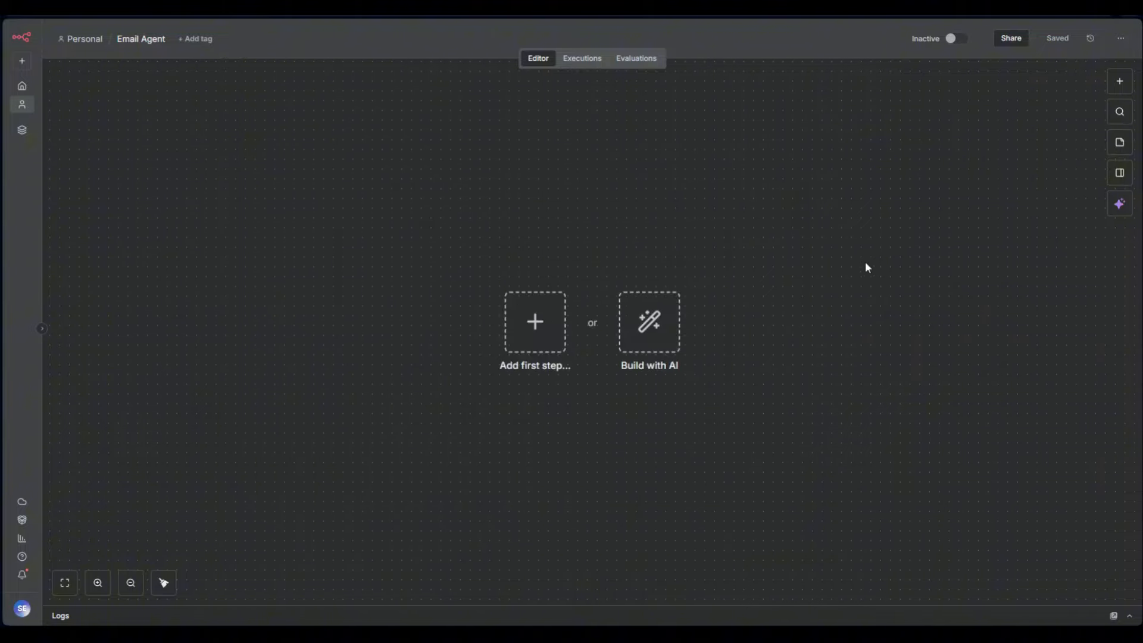
Add a sticky note with Shift+S and delete it, then add and delete another
{"action": "key", "text": "shift+s"}
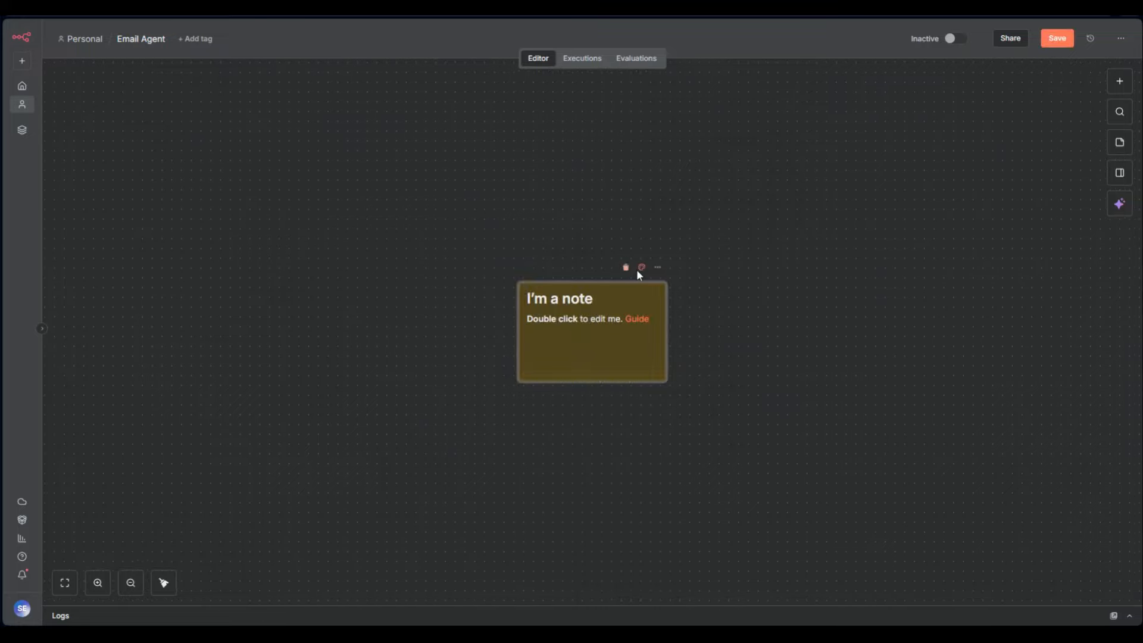
{"action": "left_click", "coordinate": [633, 269]}
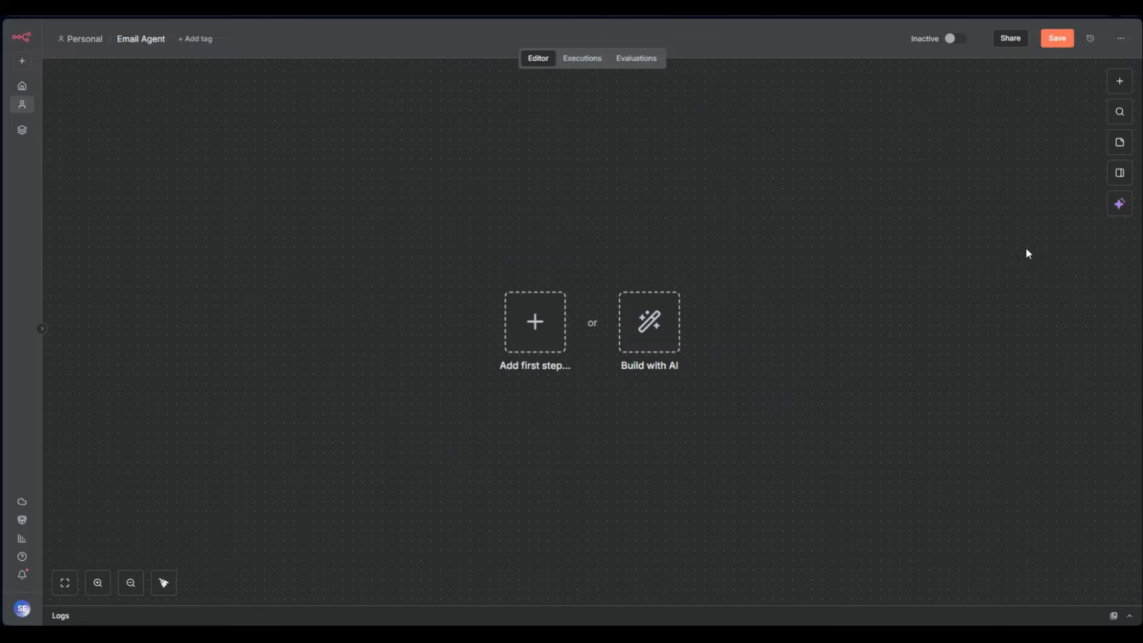
{"action": "left_click", "coordinate": [1119, 143]}
{"action": "left_click", "coordinate": [641, 268]}
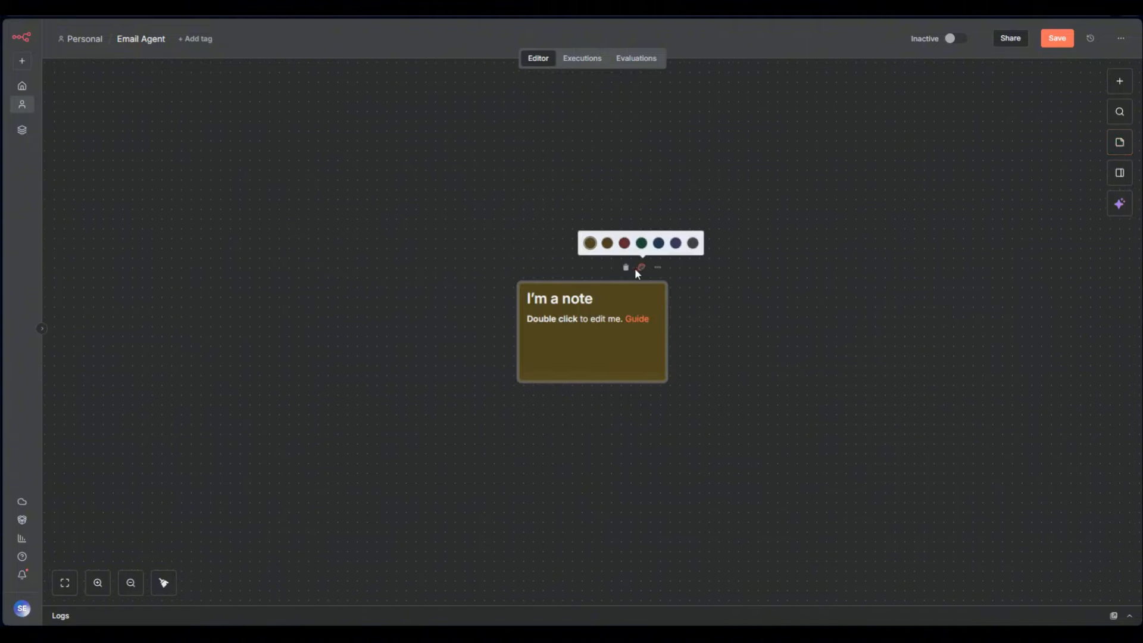
{"action": "left_click", "coordinate": [627, 268]}
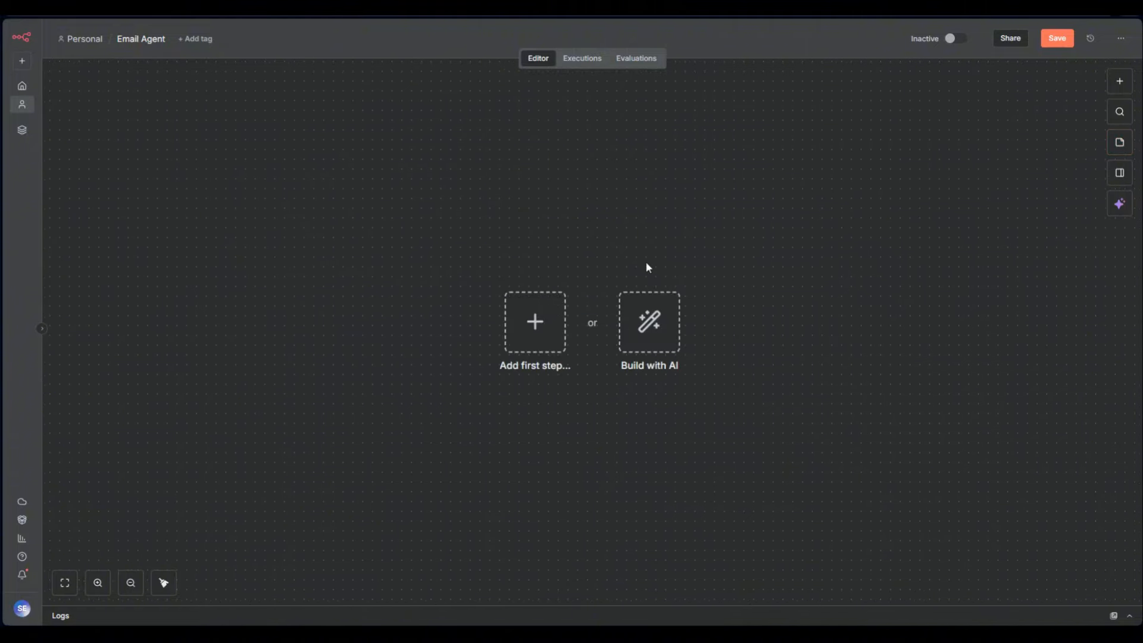
Open and close the focus panel, then open the n8n AI assistant
{"action": "left_click", "coordinate": [1119, 176]}
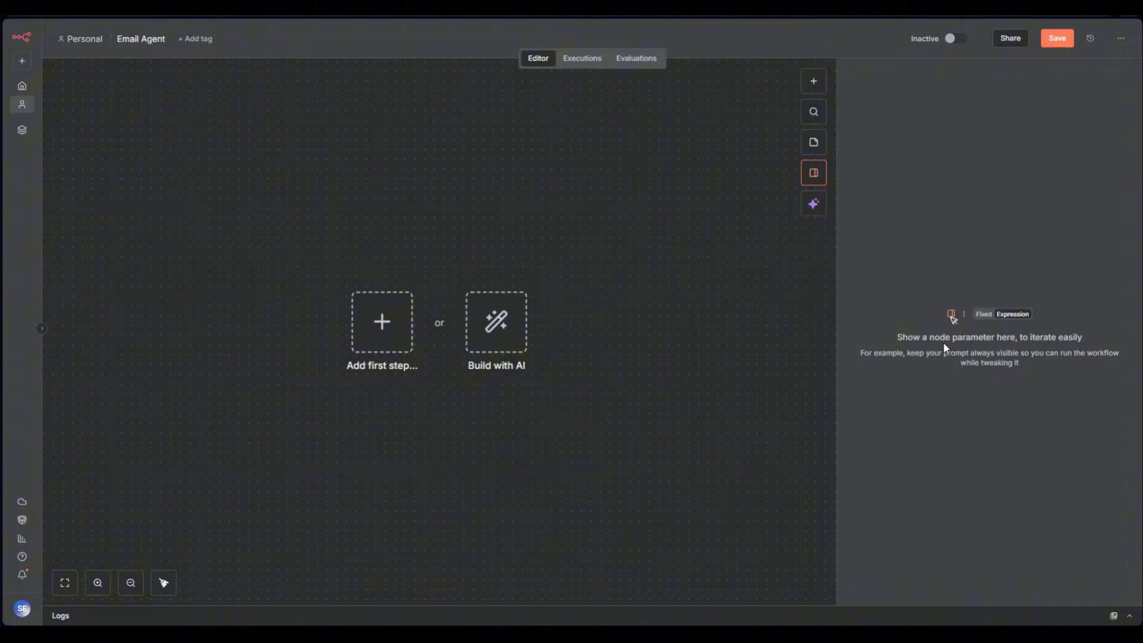
{"action": "left_click", "coordinate": [802, 173]}
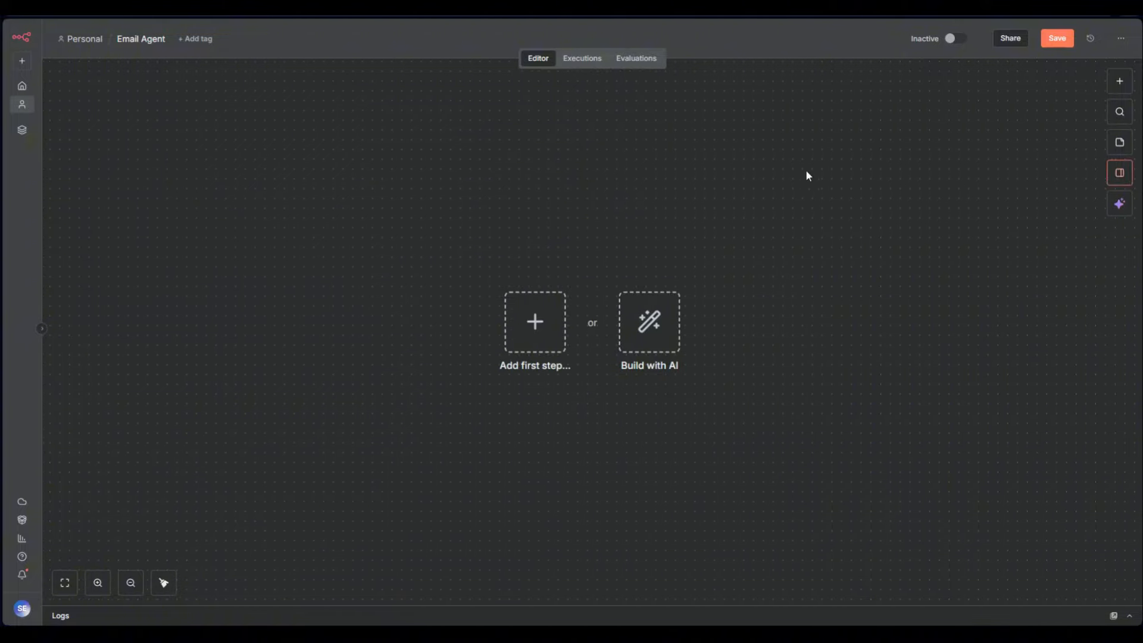
{"action": "left_click", "coordinate": [1118, 209]}
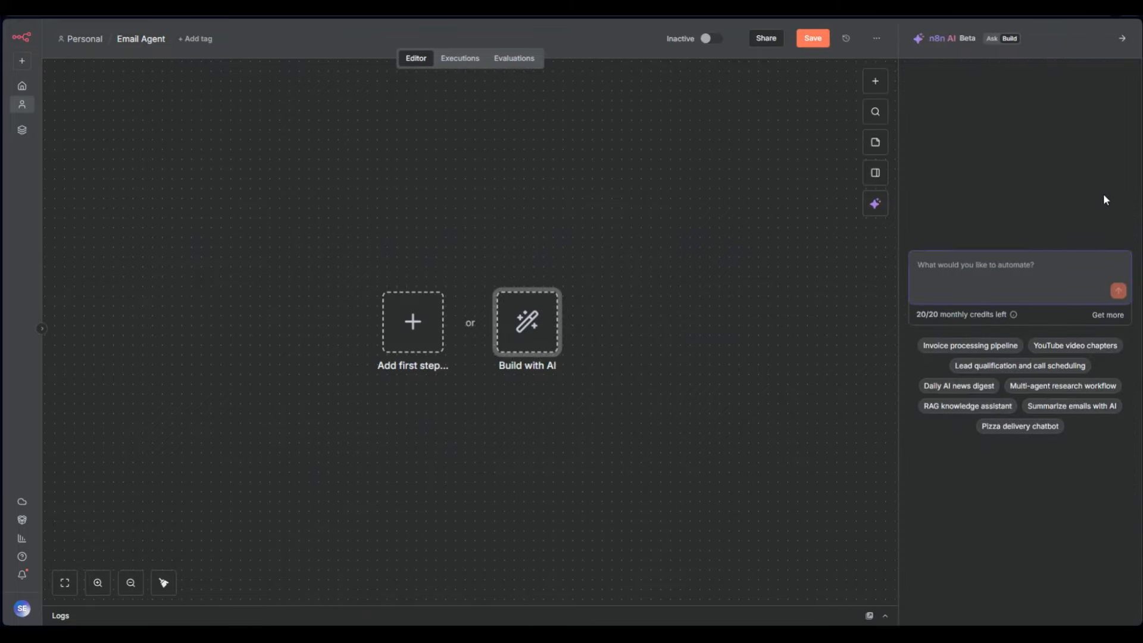
Switch n8n AI to Ask and back to Build, then type 'I want an email agent that send to gmail'
{"action": "left_click", "coordinate": [1002, 43]}
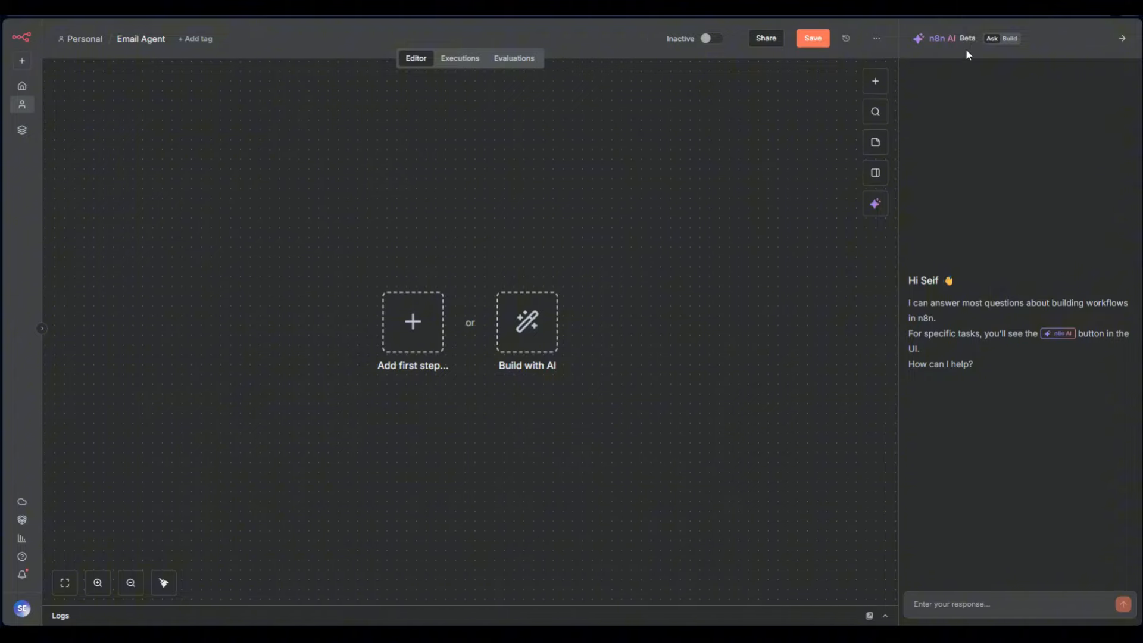
{"action": "left_click", "coordinate": [1010, 38]}
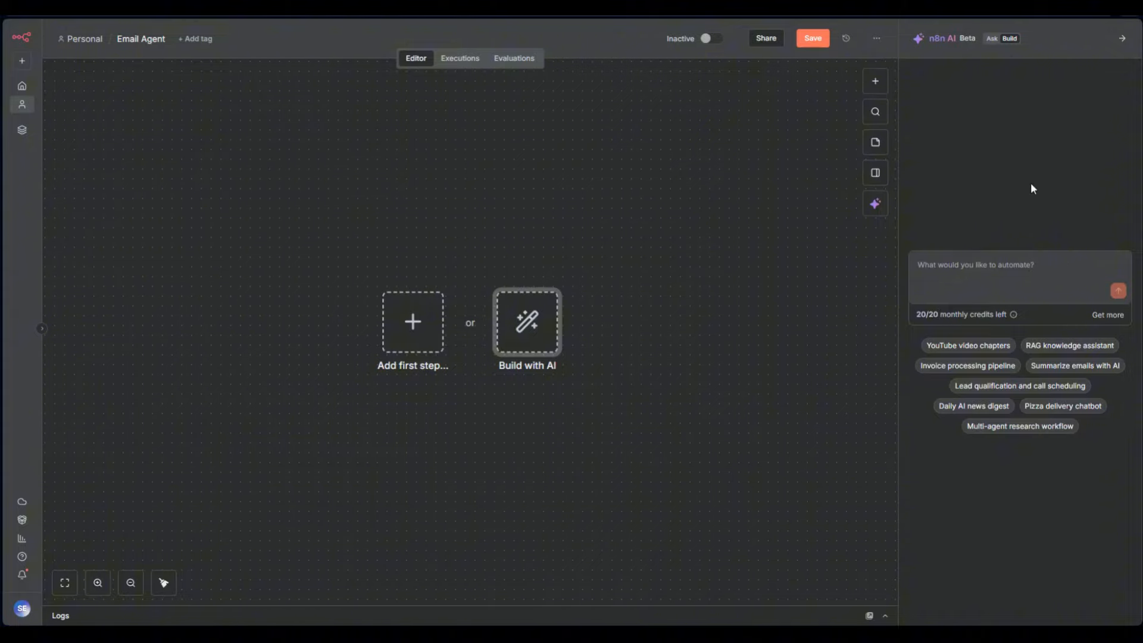
{"action": "left_click", "coordinate": [1016, 263]}
{"action": "type", "text": "I want a"}
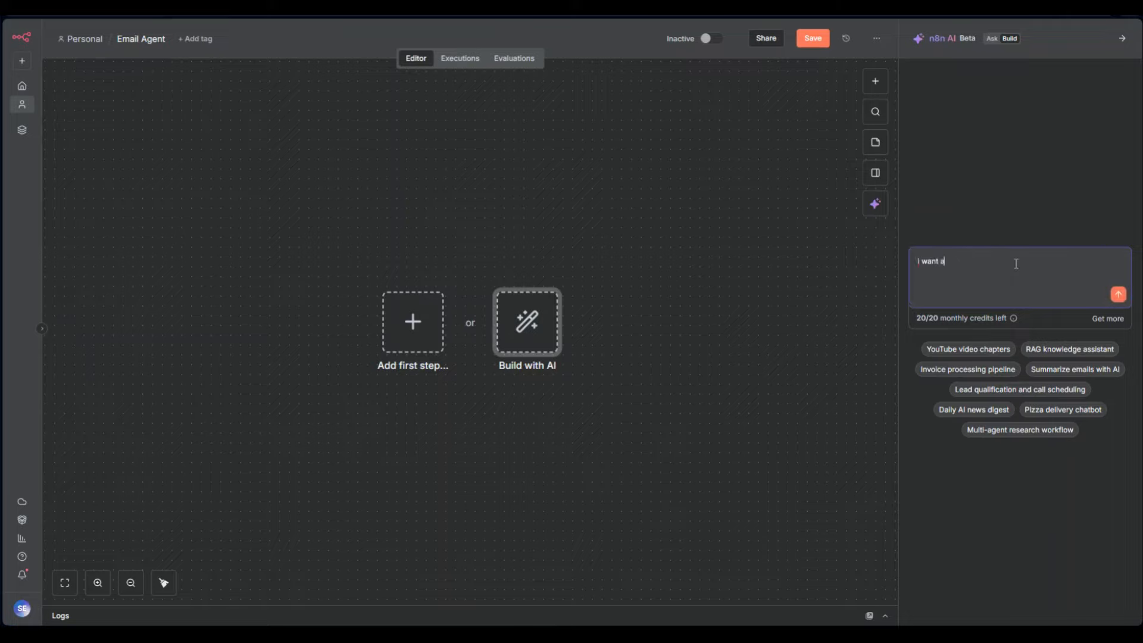
{"action": "type", "text": "n email agent that send to gmail"}
Submit the Gmail email-agent request so n8n AI builds Chat Trigger, AI agent, OpenAI model and Gmail Tool
{"action": "key", "text": "Return"}
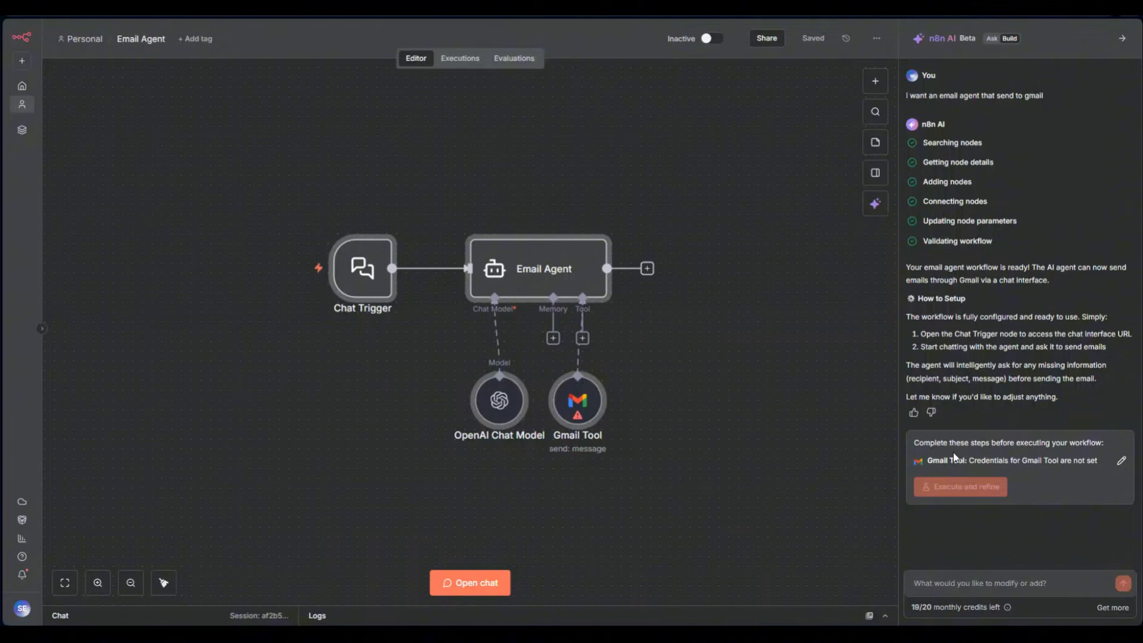
Start a new Gmail Tool credential, close it without connecting, and switch the AI panel to Ask
{"action": "left_click", "coordinate": [988, 463]}
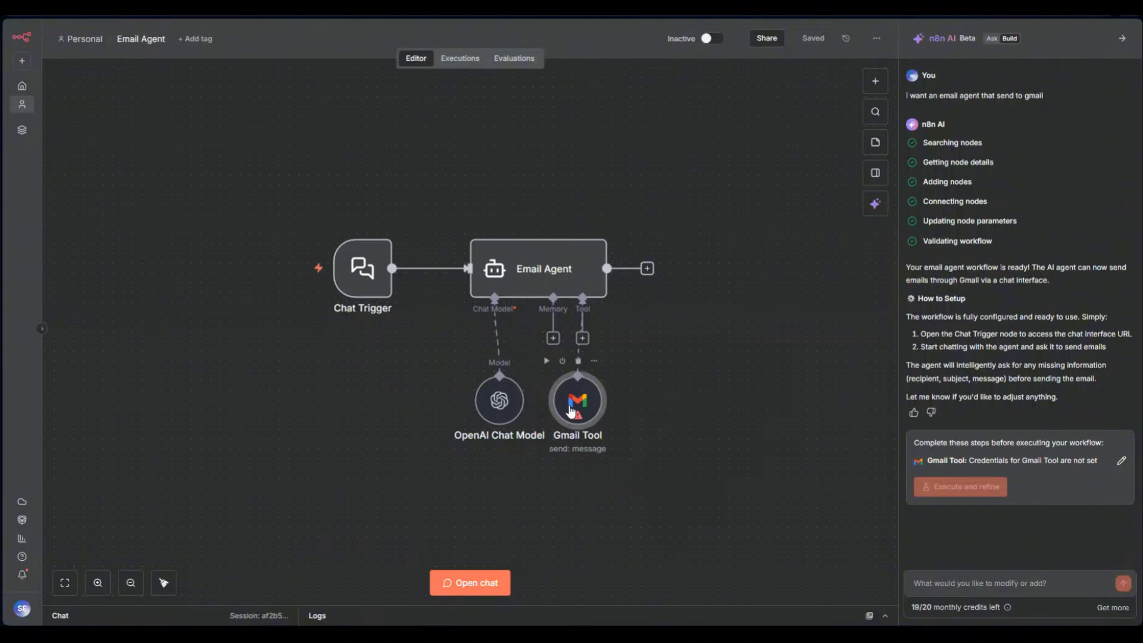
{"action": "left_click", "coordinate": [443, 116]}
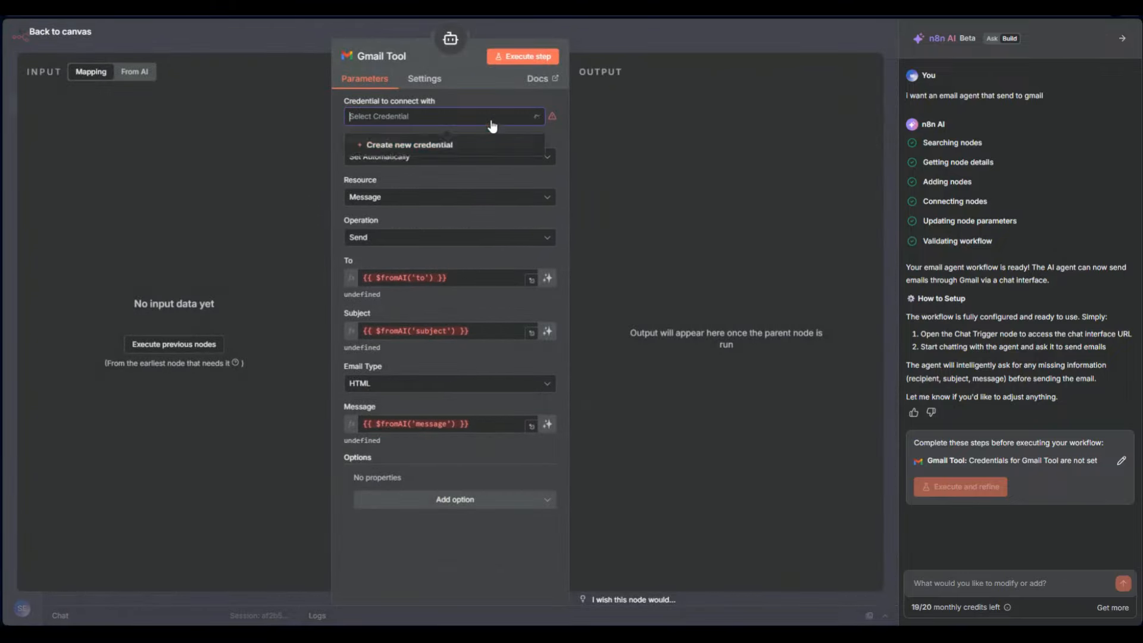
{"action": "left_click", "coordinate": [437, 144]}
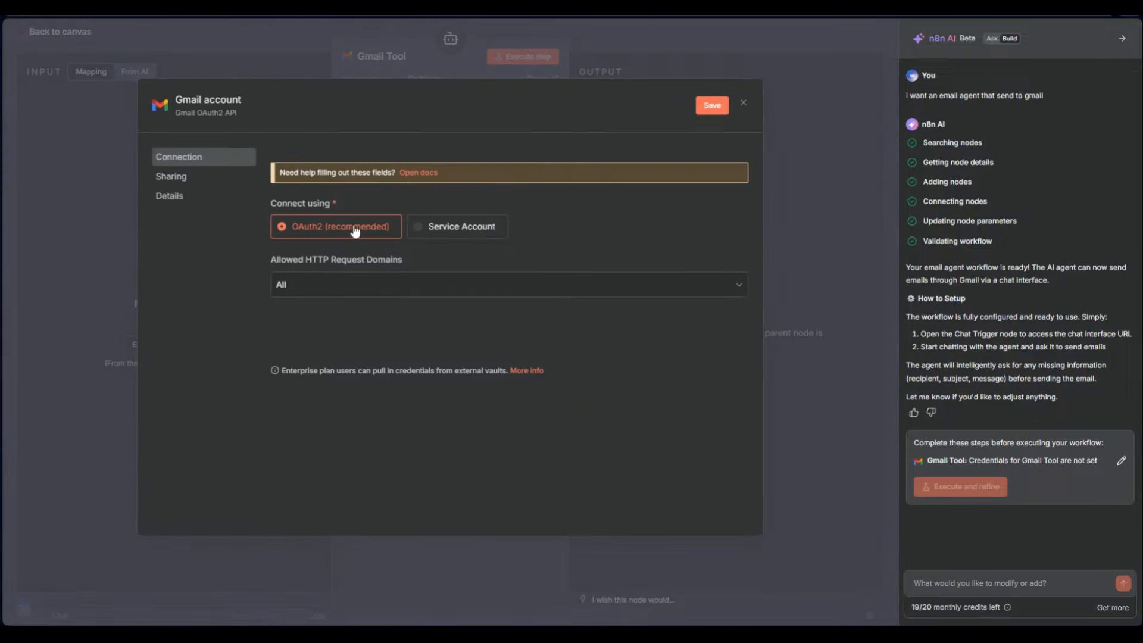
{"action": "left_click", "coordinate": [713, 33]}
{"action": "left_click", "coordinate": [790, 44]}
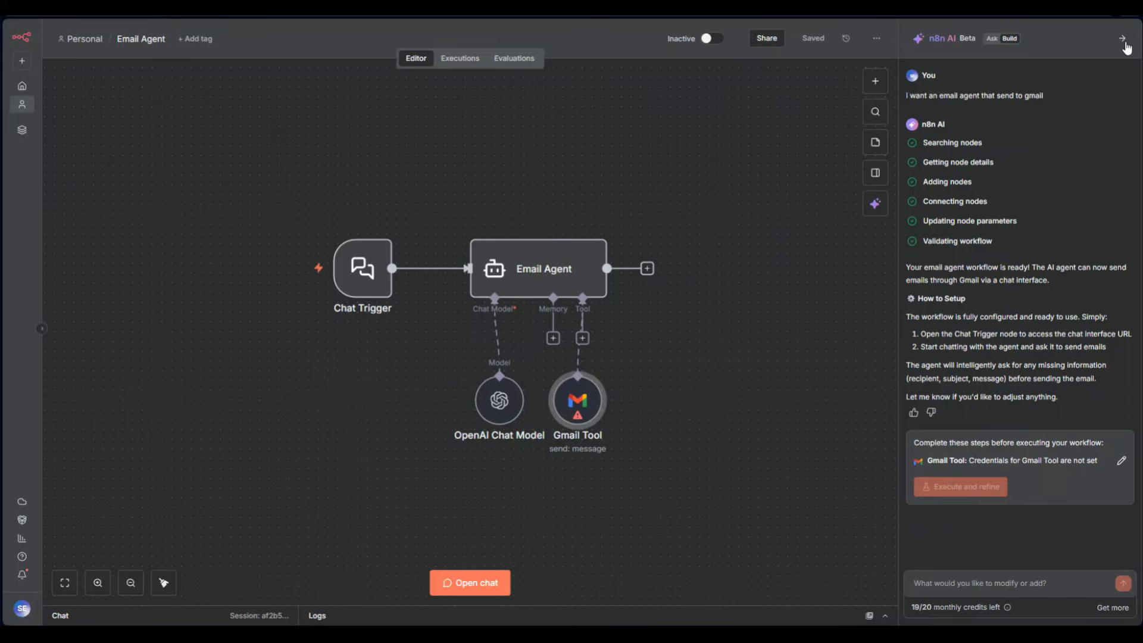
{"action": "left_click", "coordinate": [992, 38]}
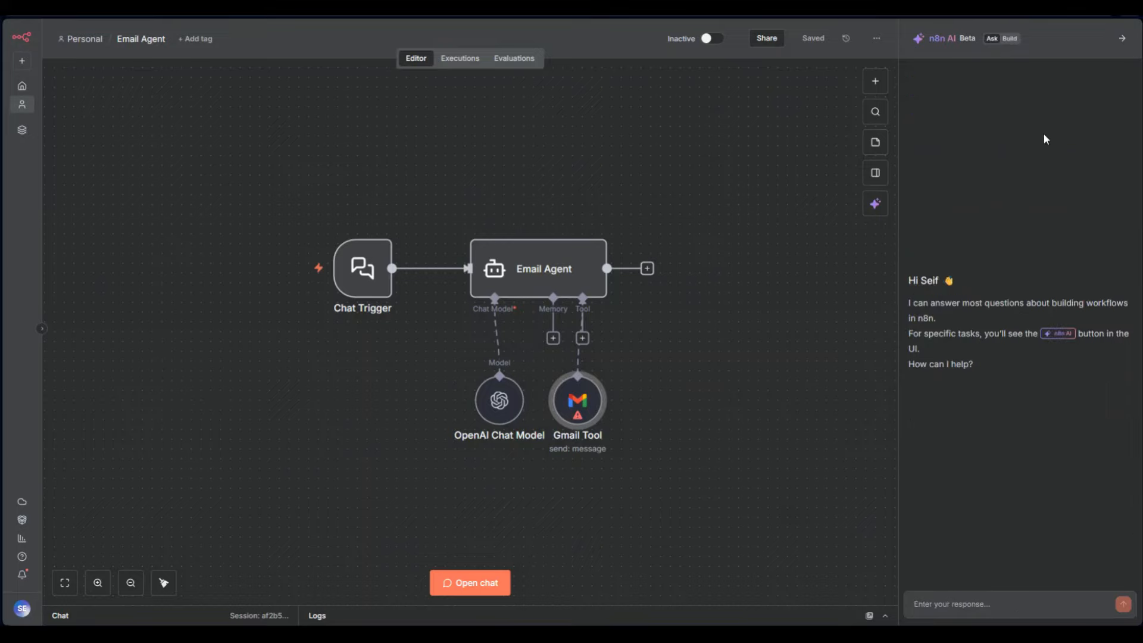
Collapse the n8n AI panel, then box-select all four generated nodes and delete them
{"action": "left_click", "coordinate": [1007, 39]}
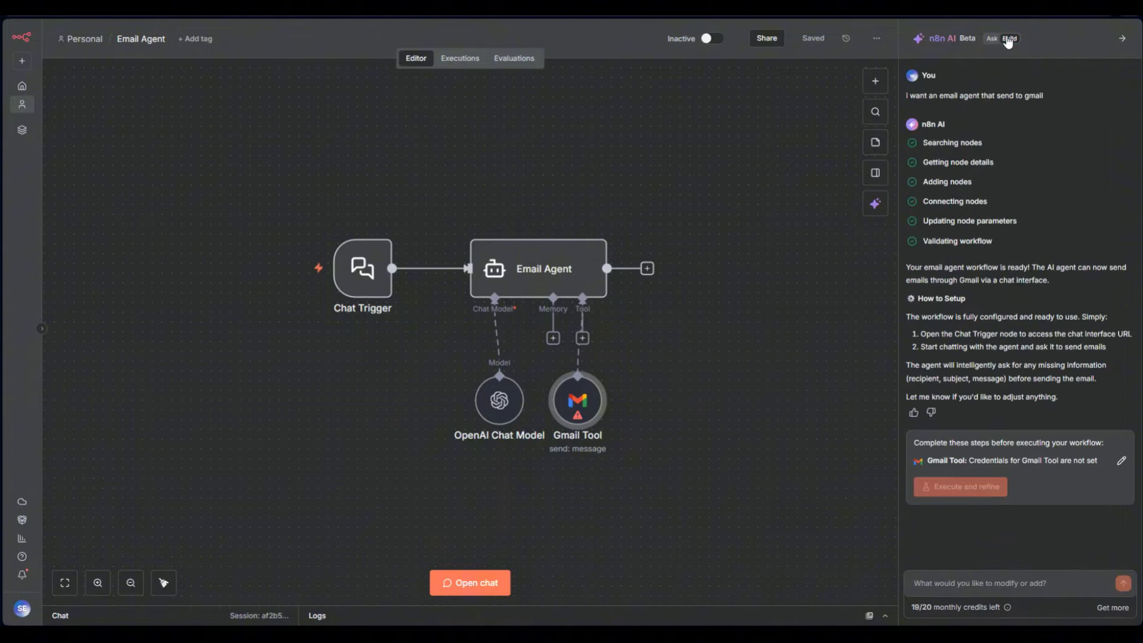
{"action": "left_click", "coordinate": [992, 39]}
{"action": "left_click", "coordinate": [1122, 38]}
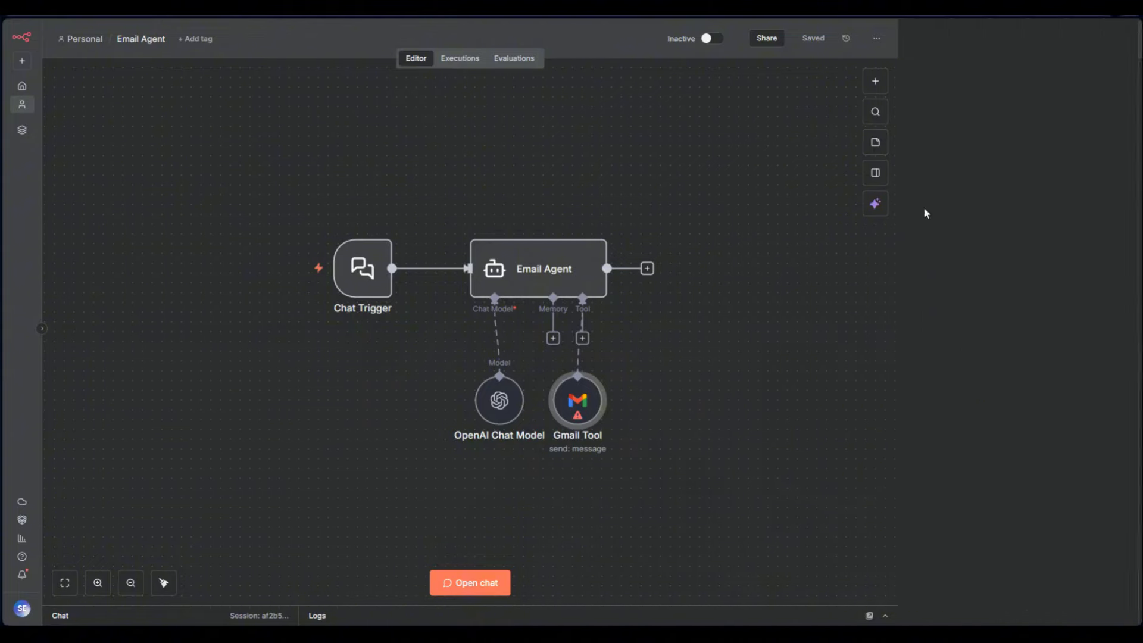
{"action": "left_click_drag", "start_coordinate": [741, 438], "coordinate": [312, 144]}
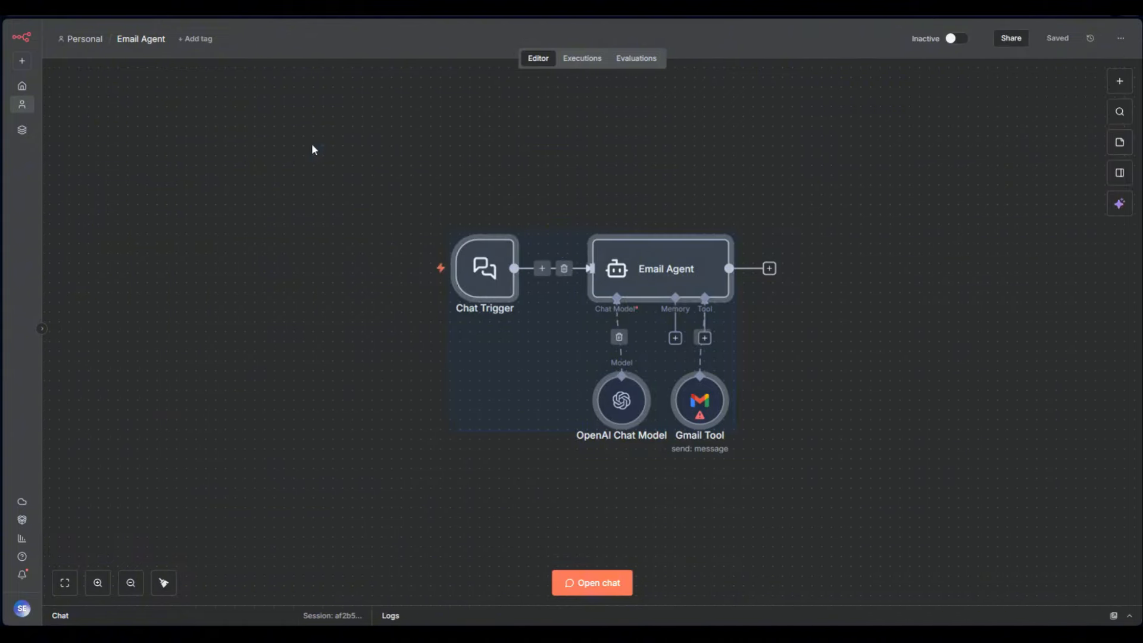
{"action": "key", "text": "Delete"}
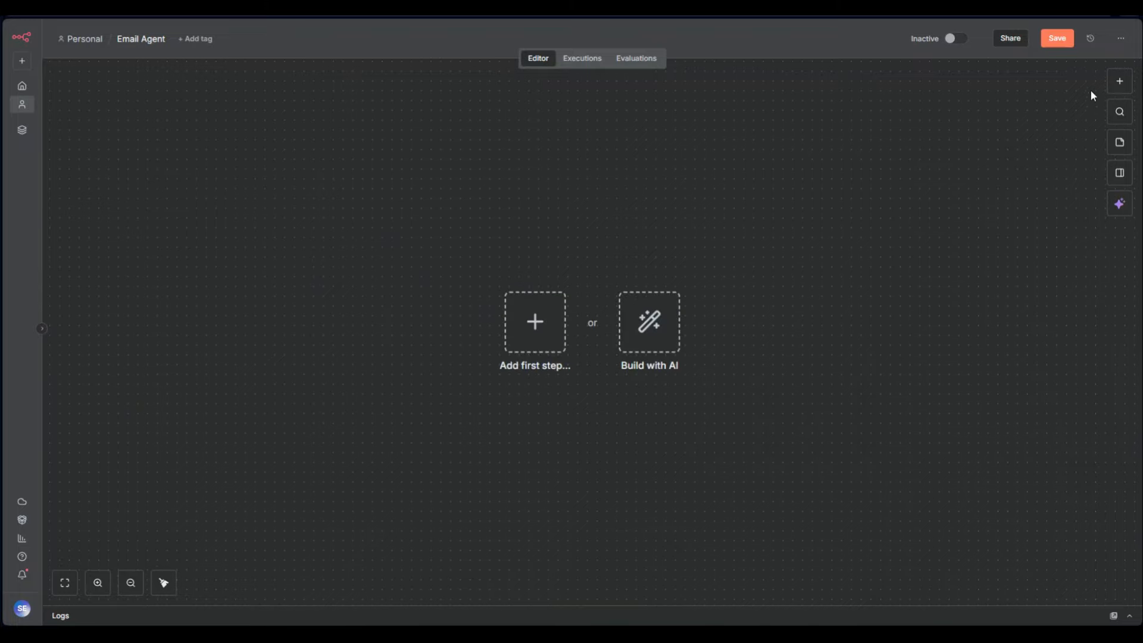
Add a Chat Trigger as the first step and connect an AI Agent after it
{"action": "left_click", "coordinate": [1119, 82]}
{"action": "type", "text": "chat"}
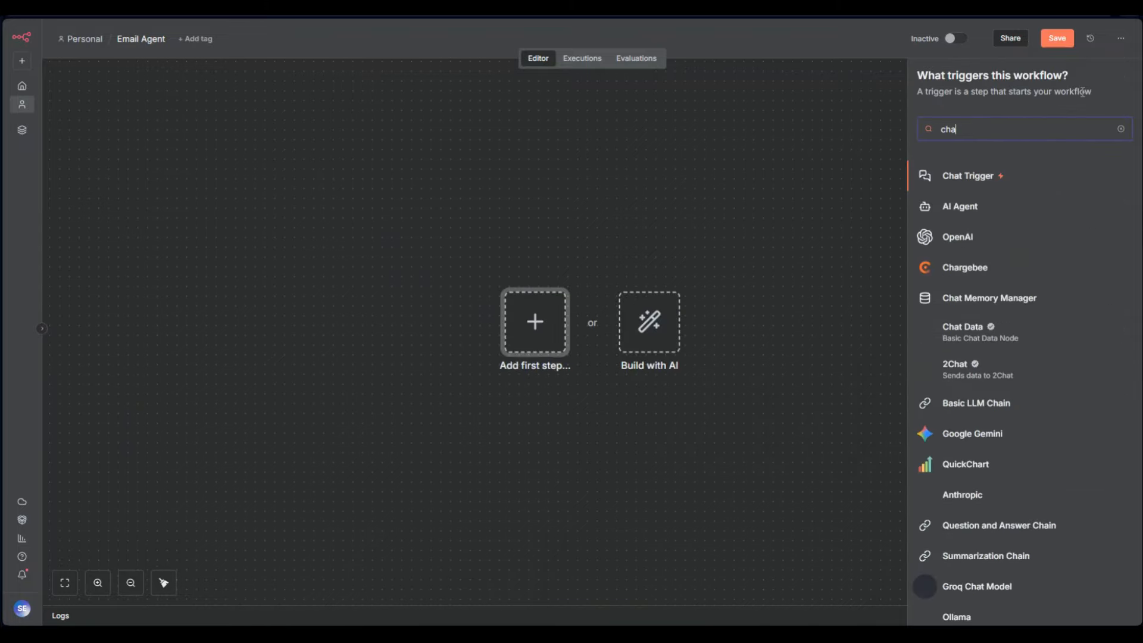
{"action": "key", "text": "Return"}
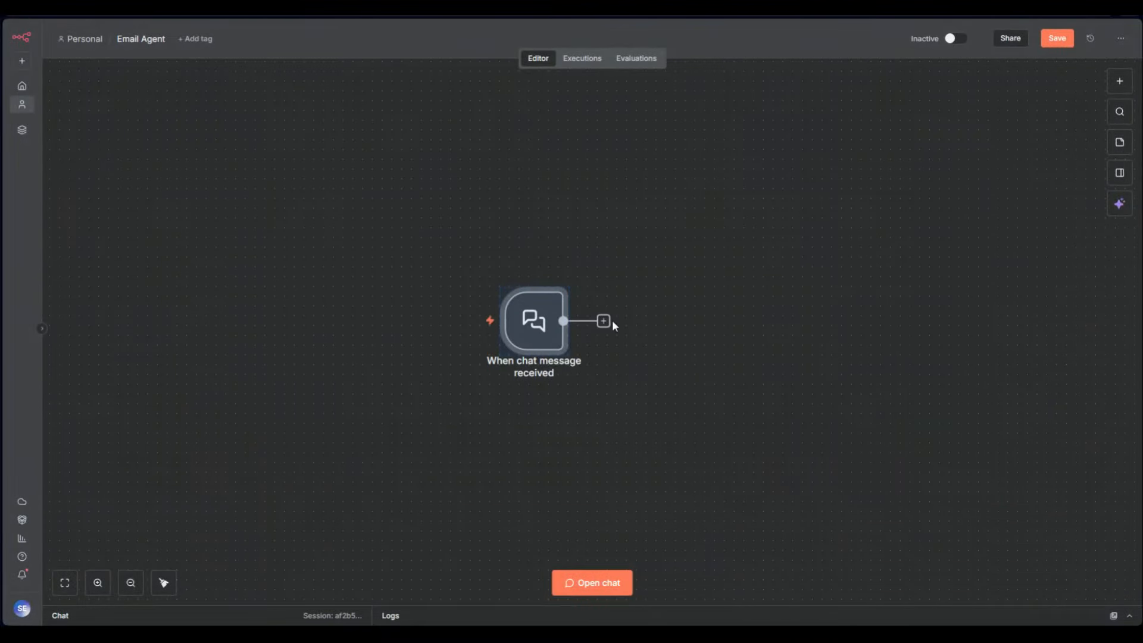
{"action": "left_click", "coordinate": [604, 321]}
{"action": "type", "text": "agn"}
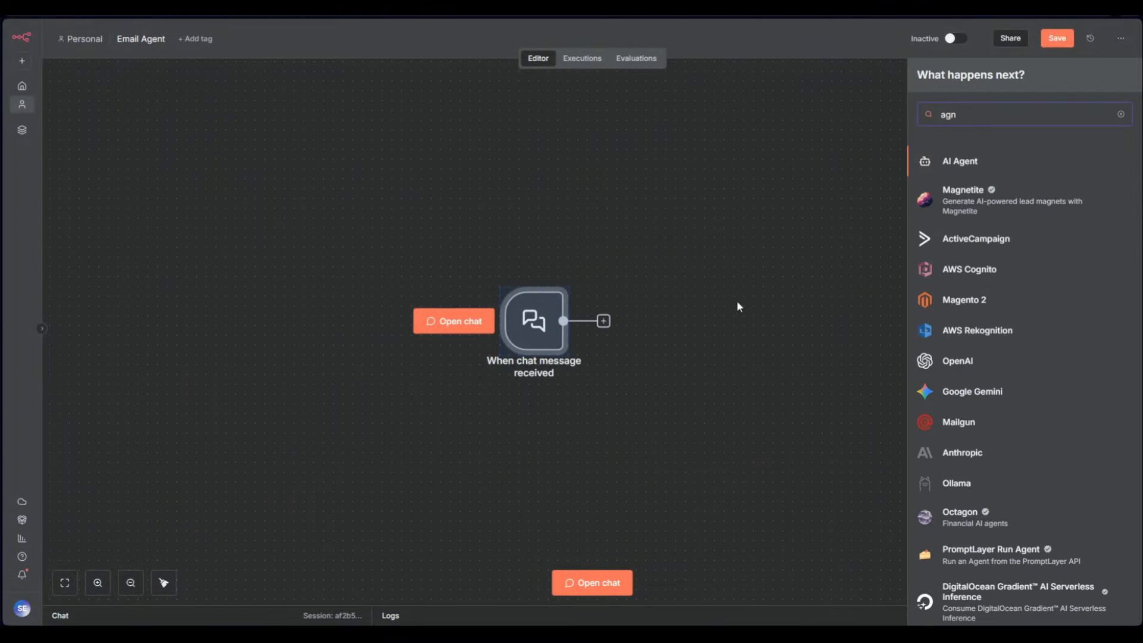
{"action": "left_click", "coordinate": [957, 159]}
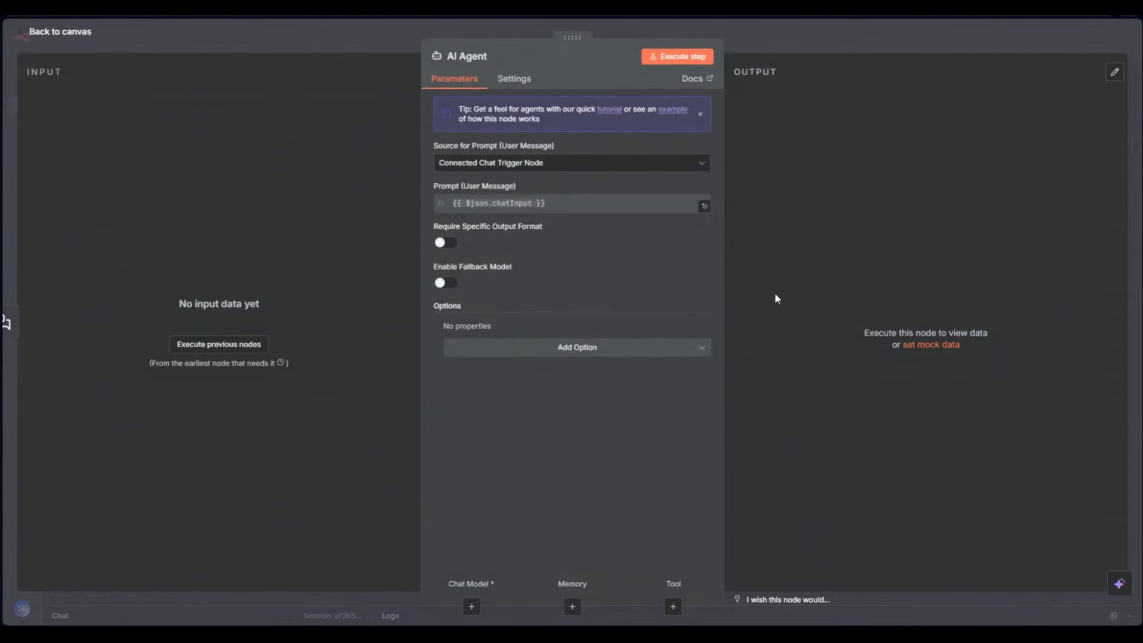
{"action": "left_click", "coordinate": [745, 28]}
Attach an OpenAI Chat Model and Gmail Tool to the agent, then delete all four nodes
{"action": "left_click", "coordinate": [655, 390]}
{"action": "type", "text": "open"}
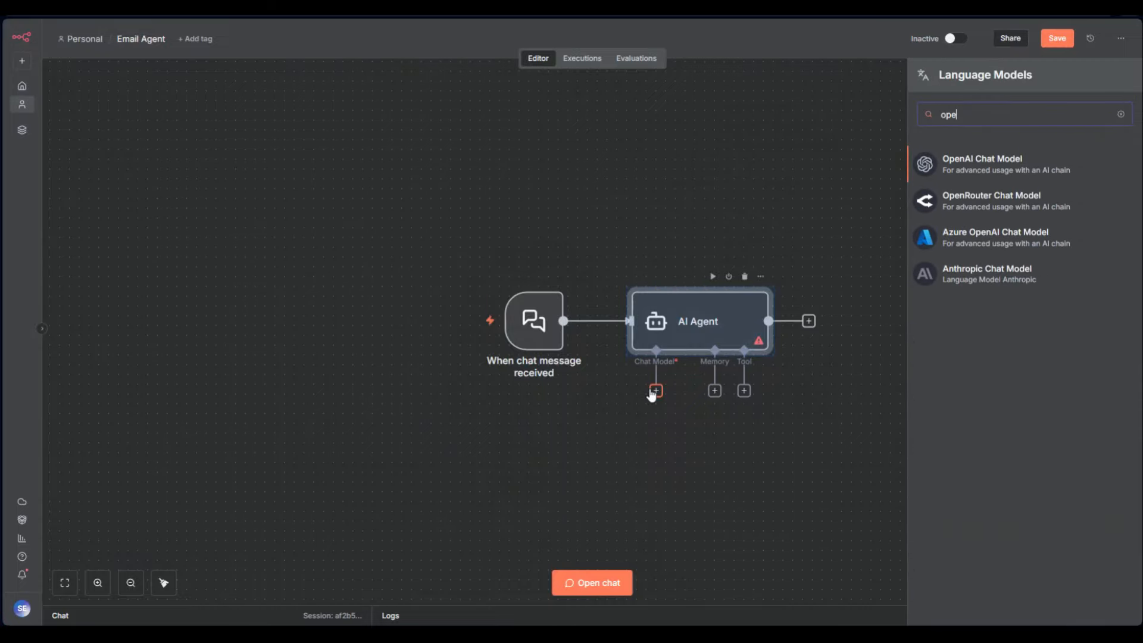
{"action": "left_click", "coordinate": [982, 154]}
{"action": "left_click", "coordinate": [855, 34]}
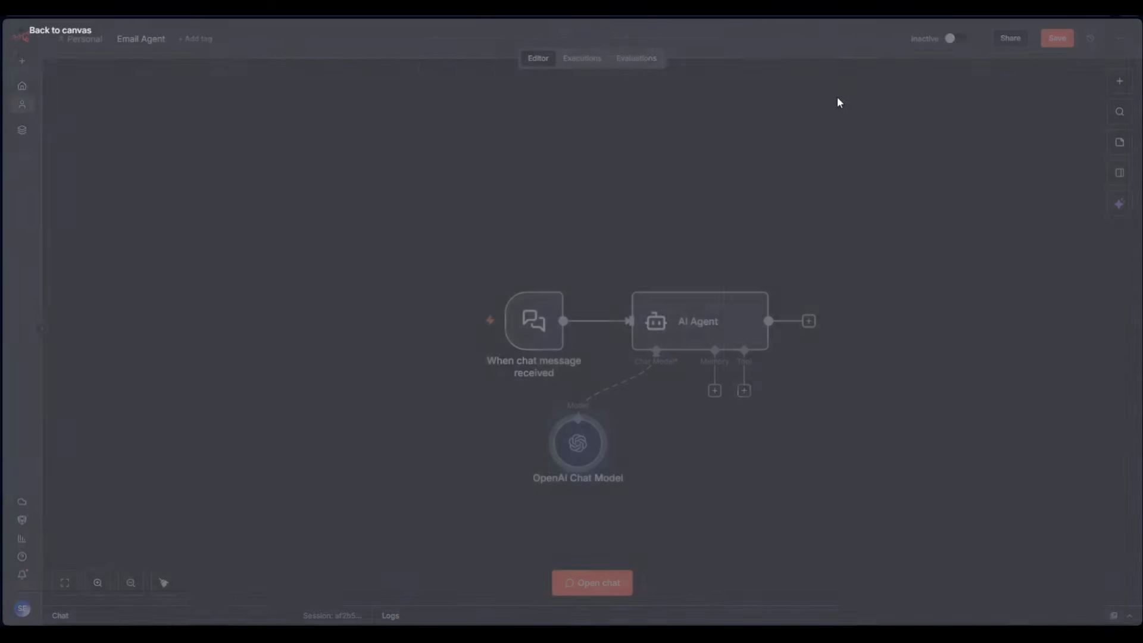
{"action": "left_click", "coordinate": [746, 393]}
{"action": "type", "text": "gmail"}
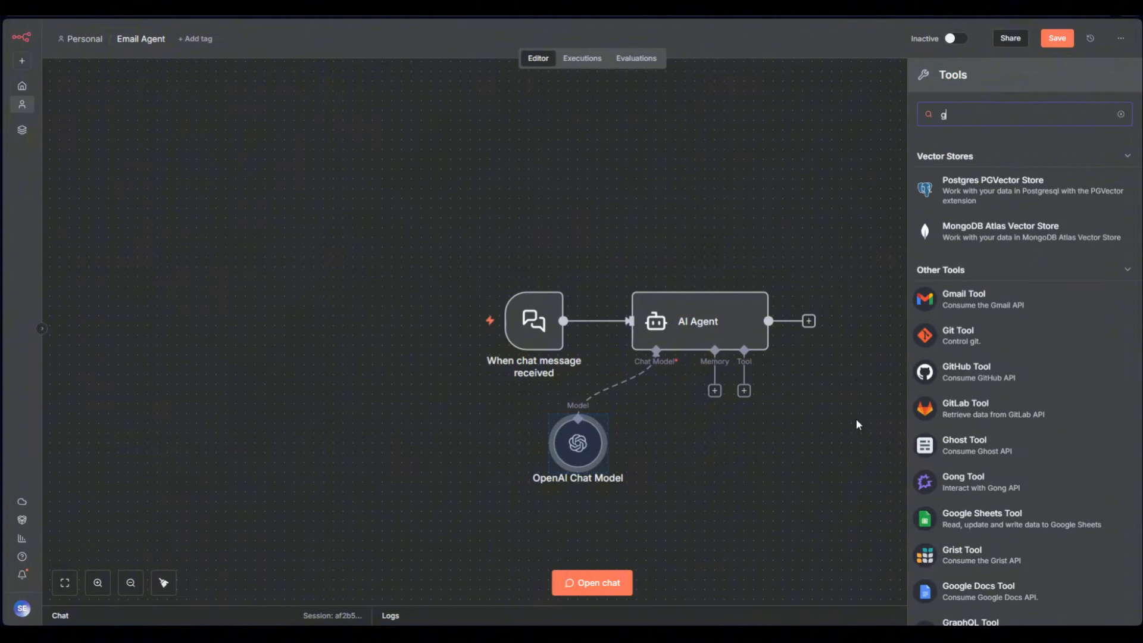
{"action": "left_click", "coordinate": [982, 166]}
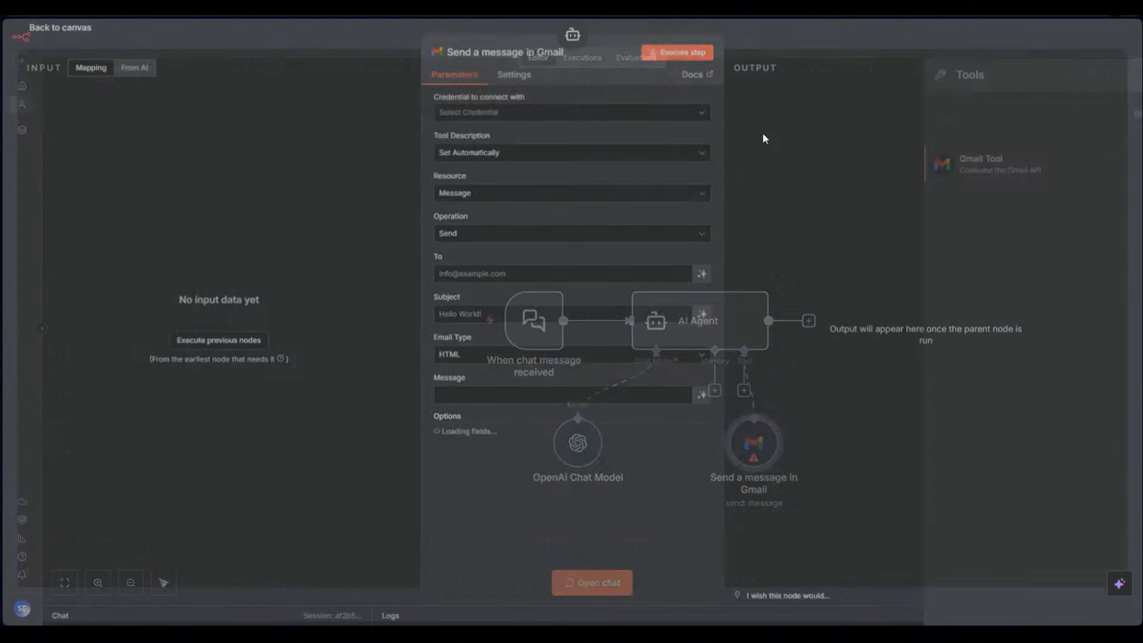
{"action": "left_click", "coordinate": [759, 38]}
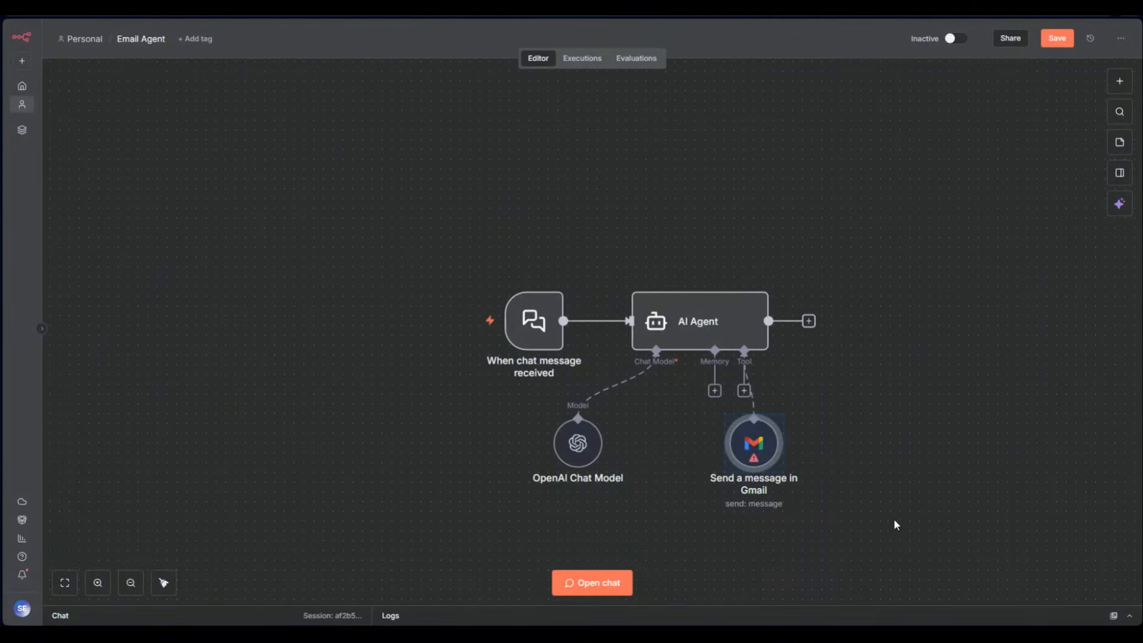
{"action": "left_click_drag", "start_coordinate": [874, 516], "coordinate": [438, 245]}
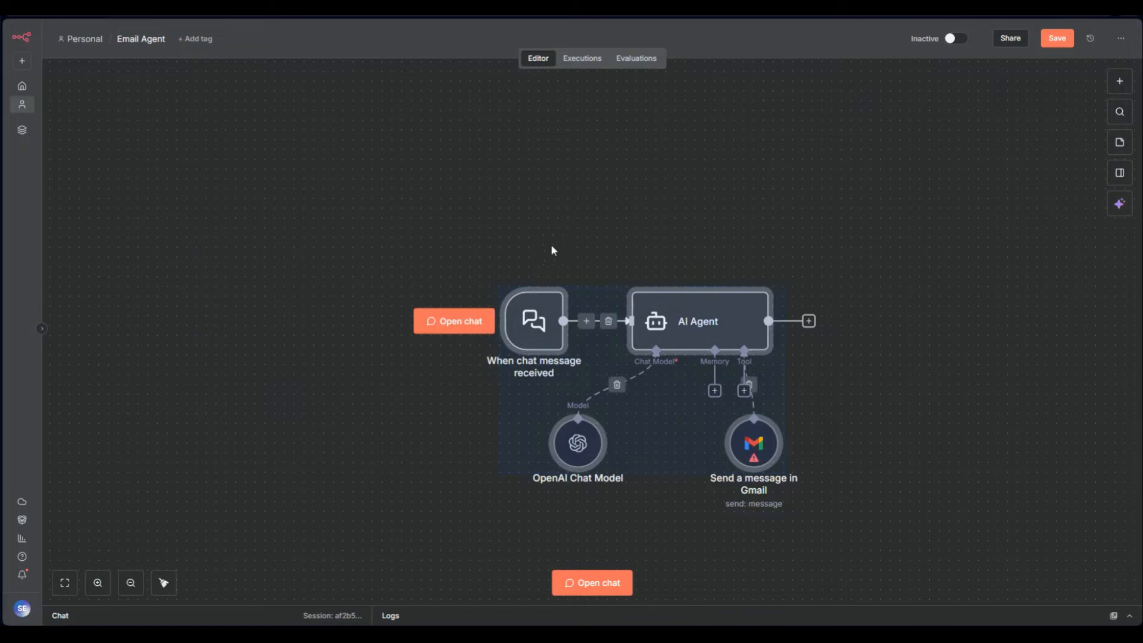
{"action": "key", "text": "Delete"}
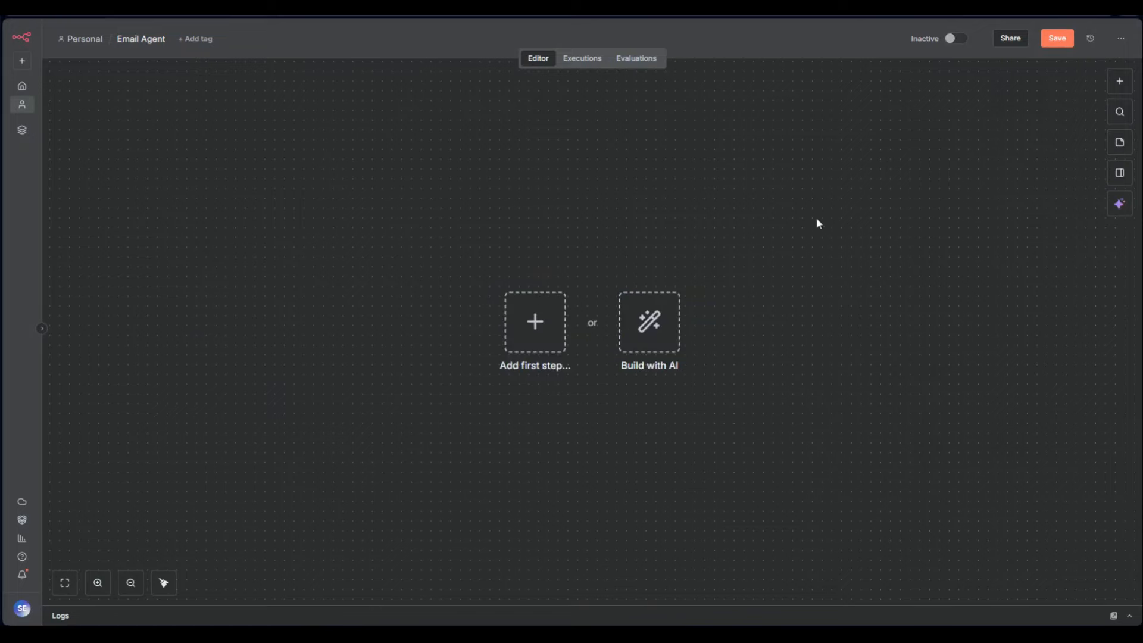
{"action": "left_click", "coordinate": [1118, 203]}
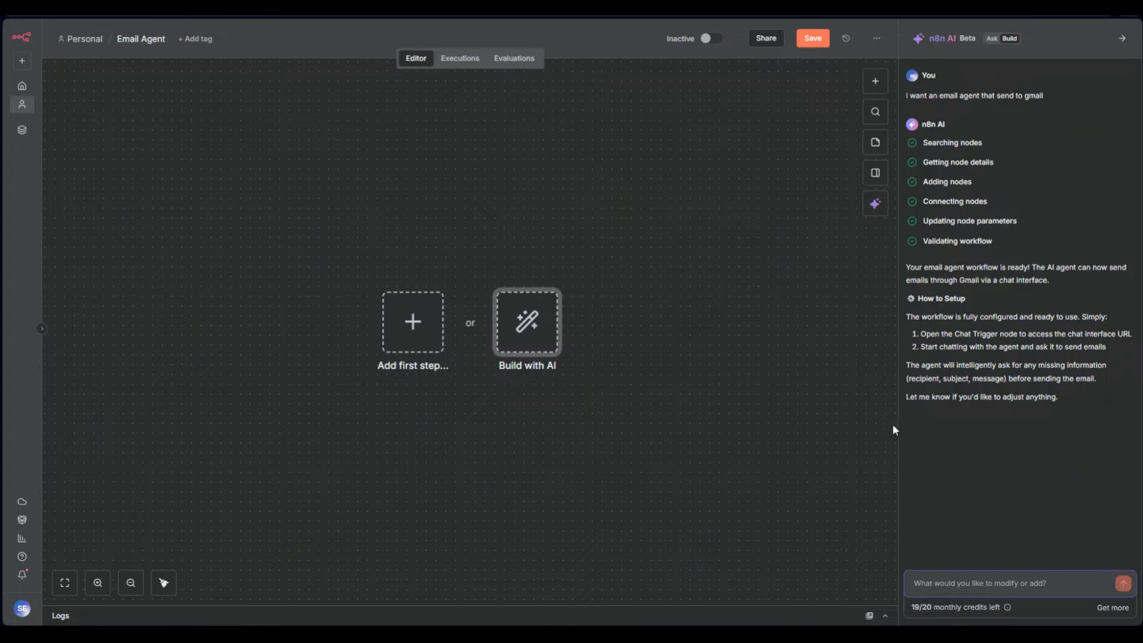
{"action": "left_click", "coordinate": [1122, 38]}
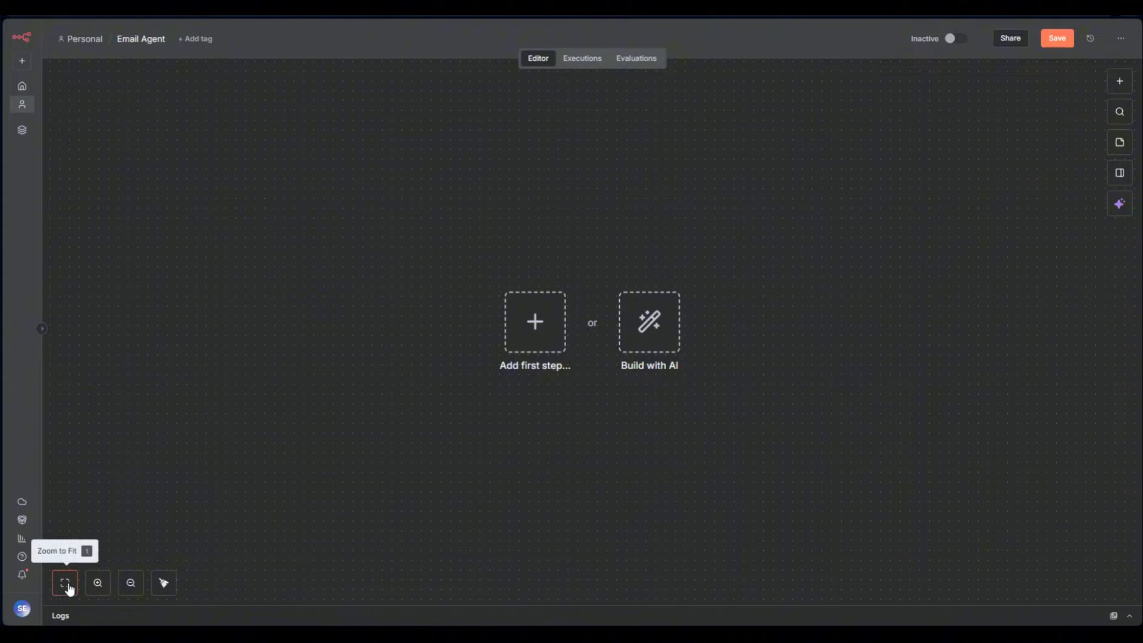
{"action": "left_click_drag", "start_coordinate": [642, 541], "coordinate": [592, 216]}
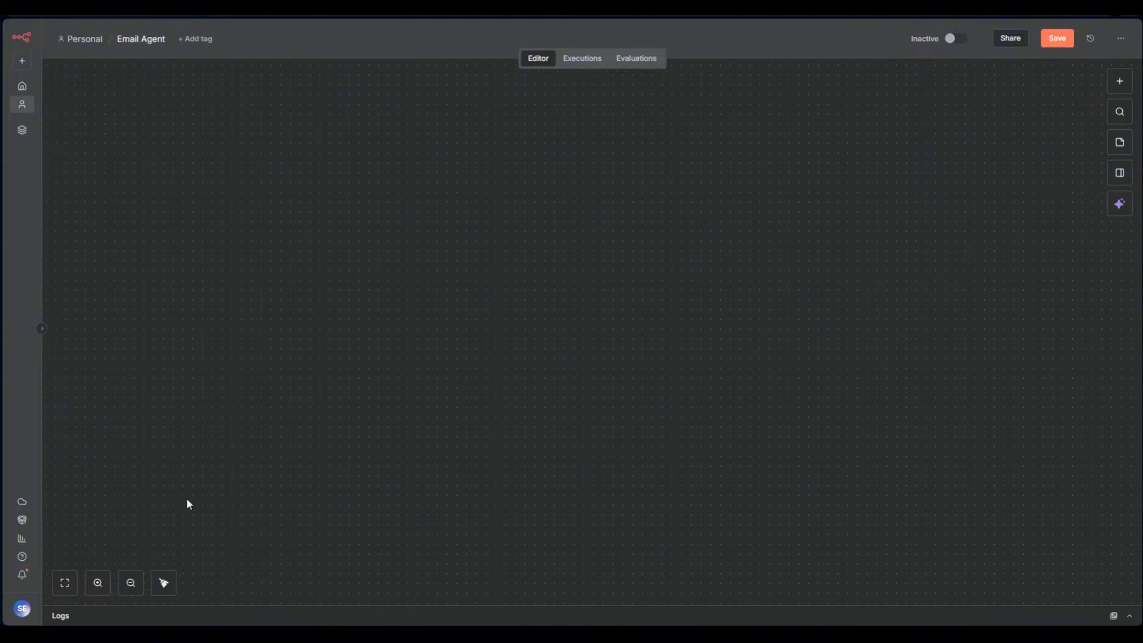
{"action": "left_click", "coordinate": [65, 582]}
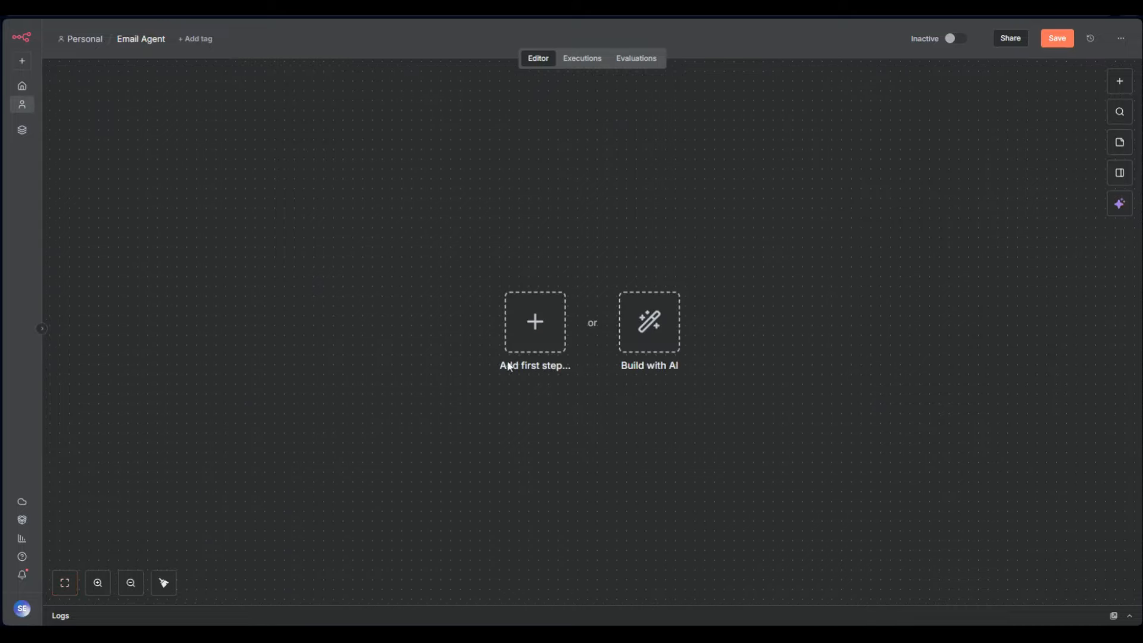
{"action": "left_click", "coordinate": [96, 584]}
{"action": "left_click", "coordinate": [97, 585]}
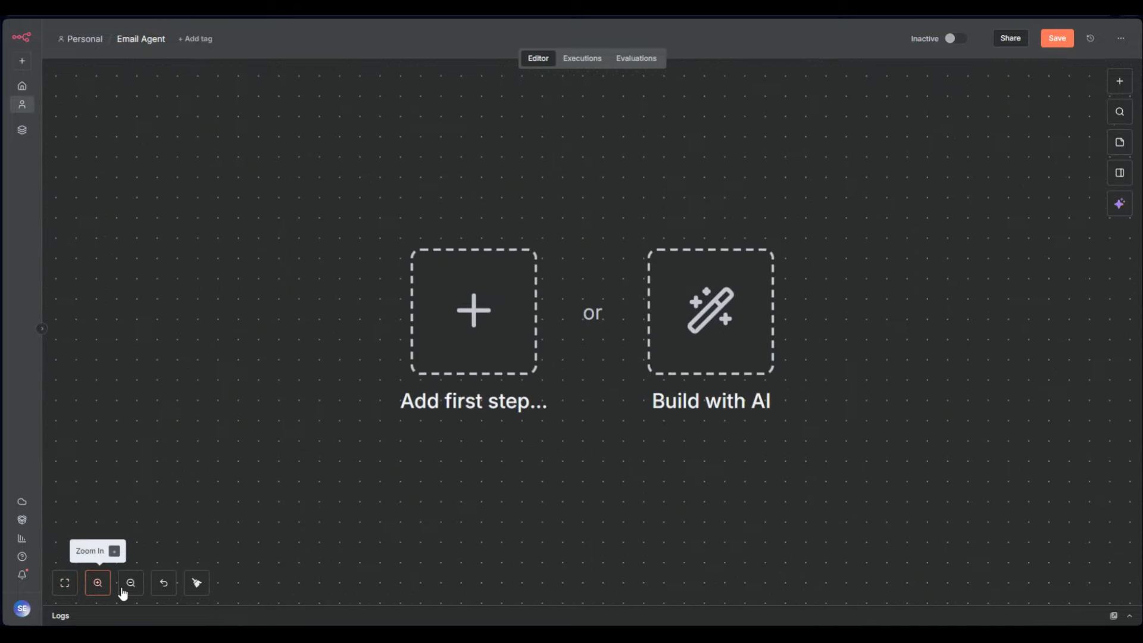
{"action": "left_click", "coordinate": [131, 584]}
{"action": "left_click", "coordinate": [131, 584]}
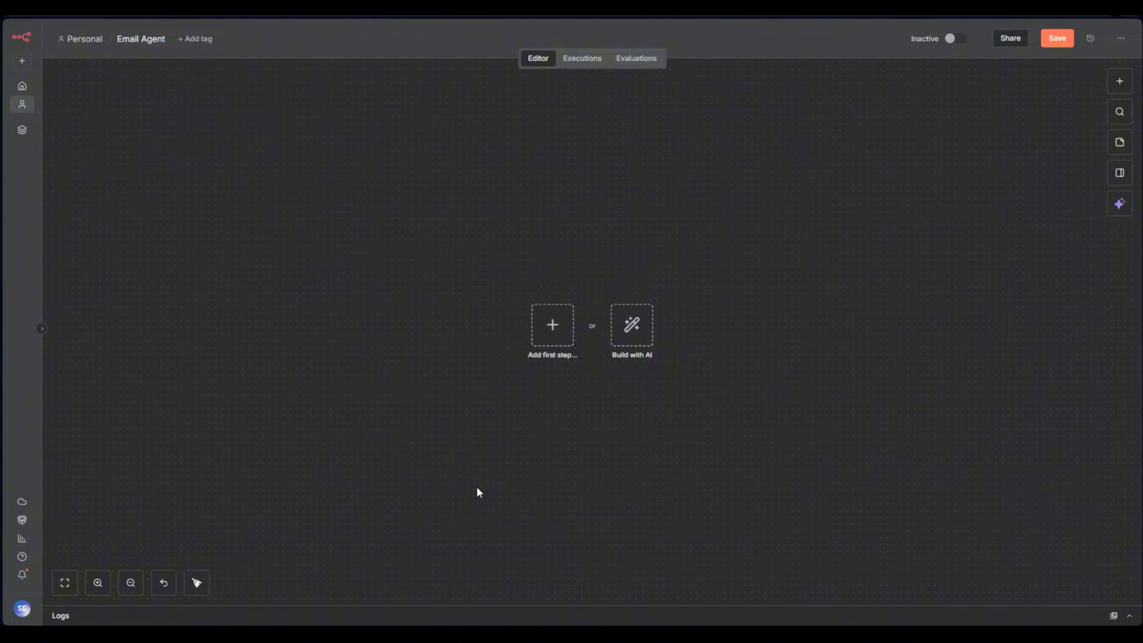
{"action": "scroll", "coordinate": [488, 463], "scroll_direction": "up", "scroll_amount": 5}
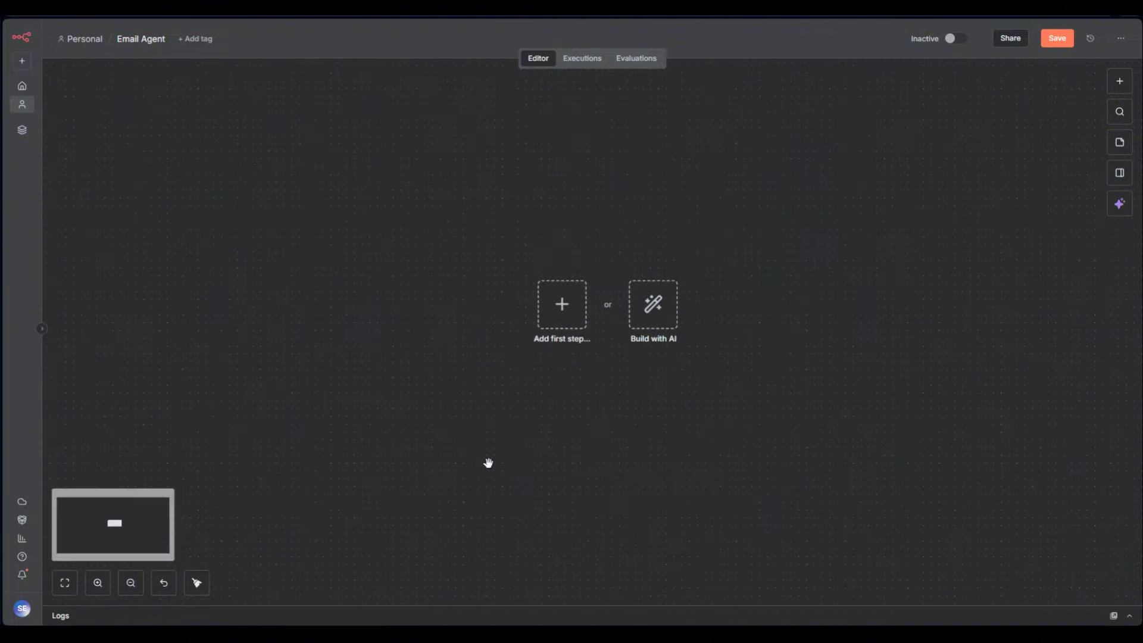
{"action": "scroll", "coordinate": [487, 526], "scroll_direction": "down", "scroll_amount": 4}
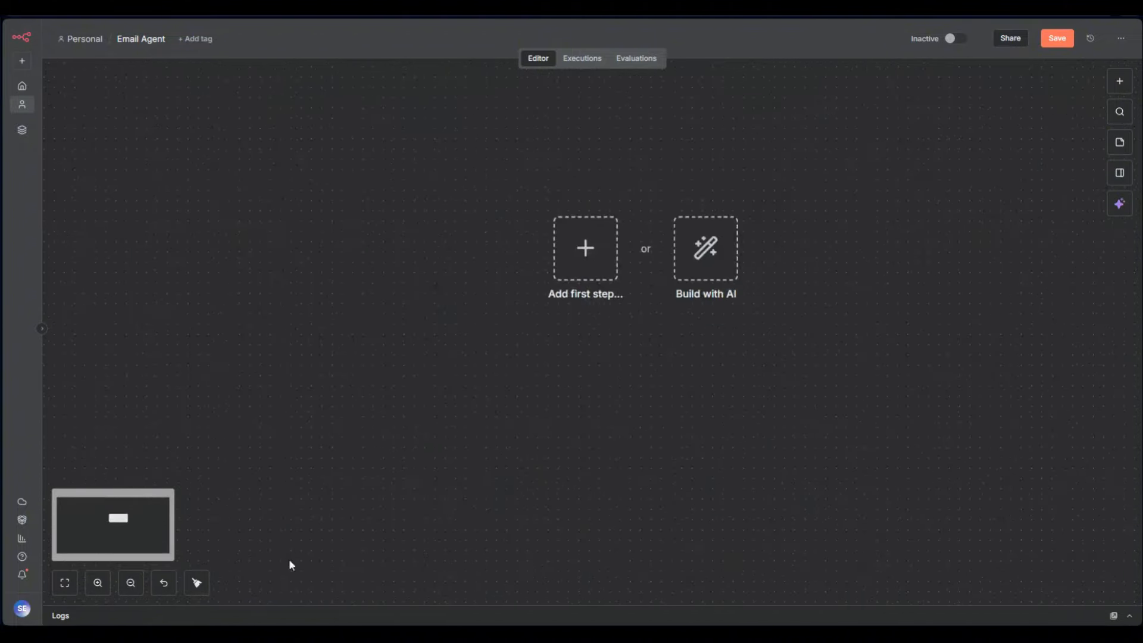
{"action": "left_click", "coordinate": [63, 587]}
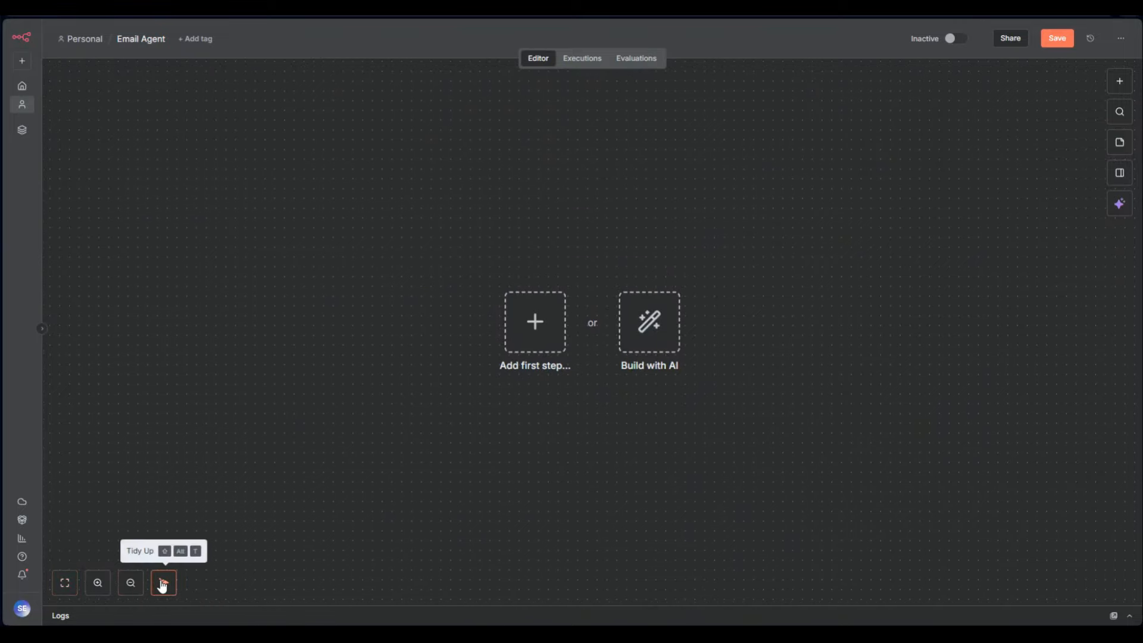
{"action": "left_click", "coordinate": [533, 322]}
{"action": "left_click", "coordinate": [1046, 186]}
{"action": "left_click", "coordinate": [604, 322]}
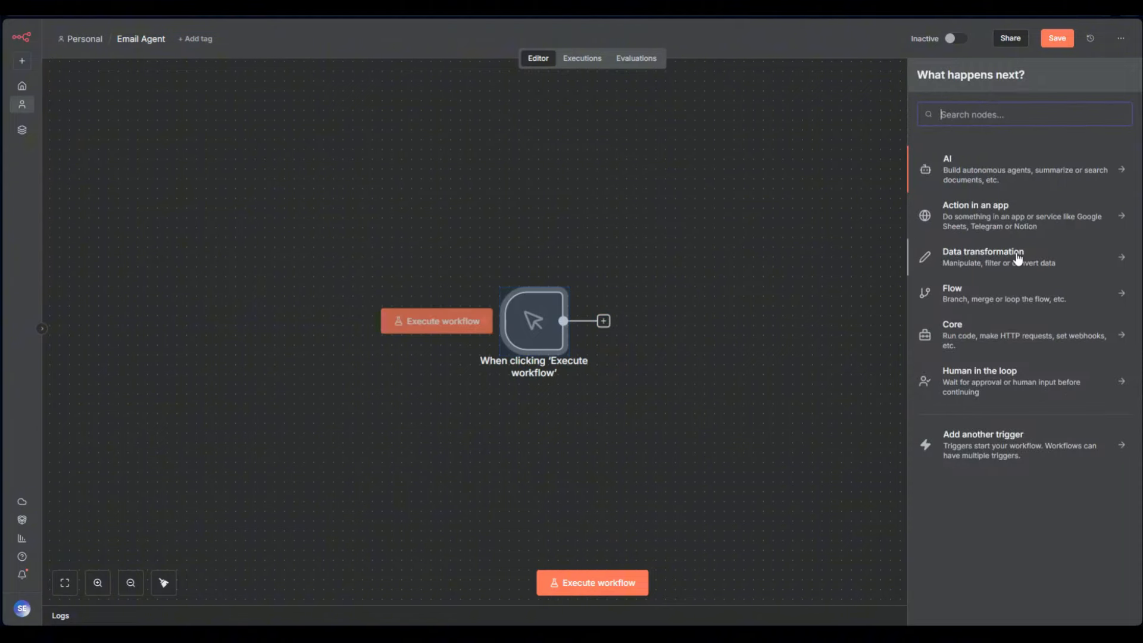
{"action": "left_click", "coordinate": [981, 165]}
{"action": "left_click", "coordinate": [959, 235]}
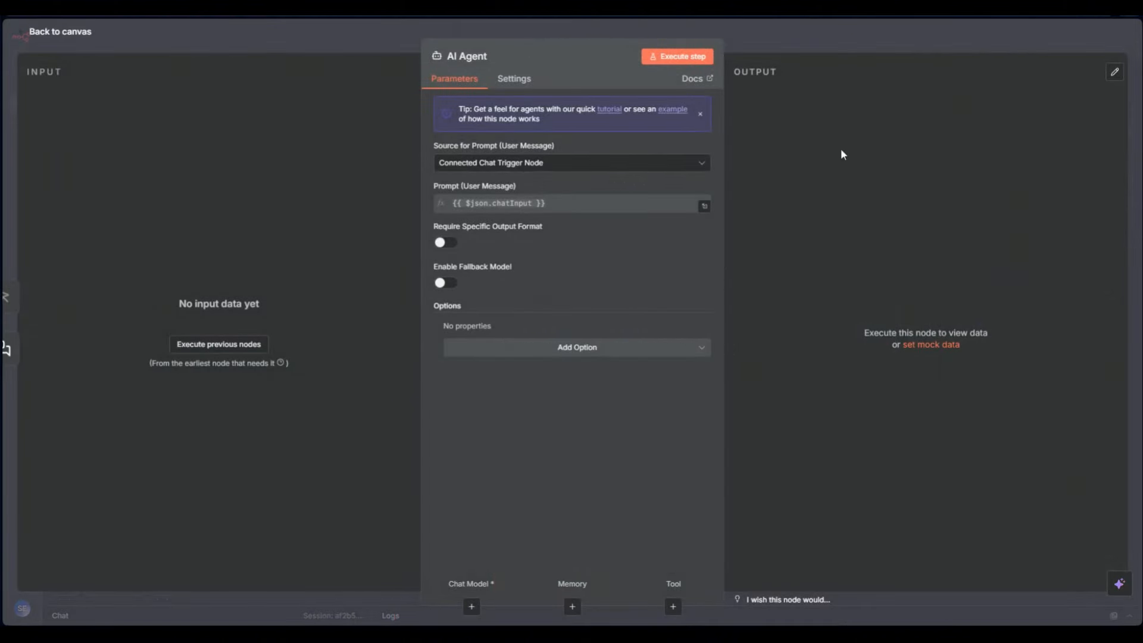
{"action": "key", "text": "Escape"}
{"action": "left_click_drag", "start_coordinate": [818, 302], "coordinate": [339, 260]}
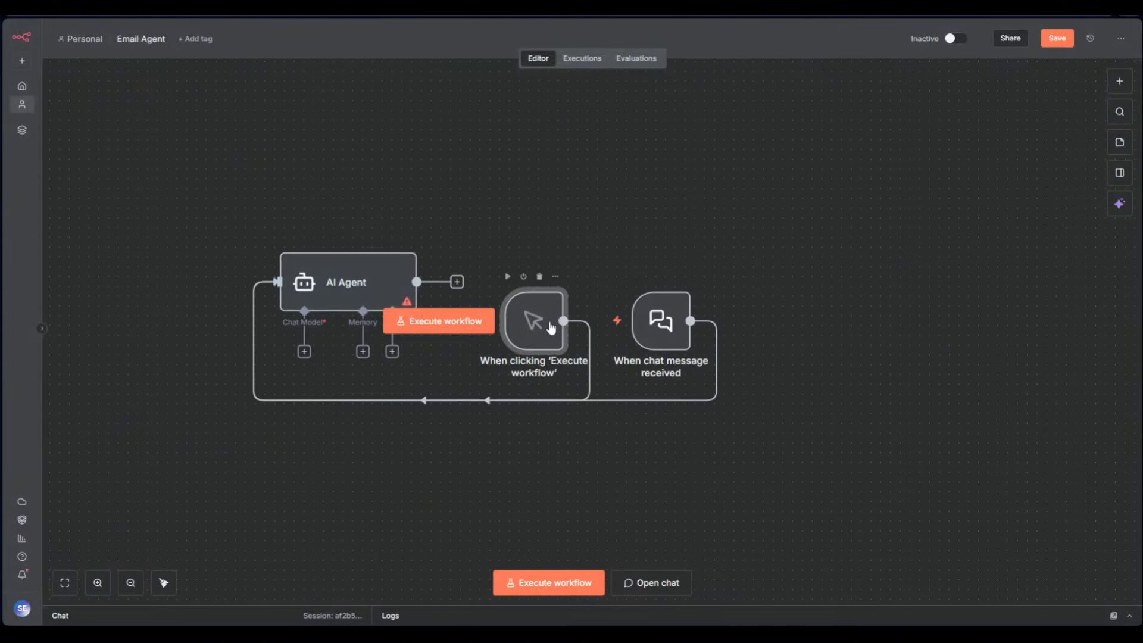
{"action": "left_click_drag", "start_coordinate": [534, 321], "coordinate": [153, 293]}
{"action": "left_click_drag", "start_coordinate": [662, 331], "coordinate": [332, 370]}
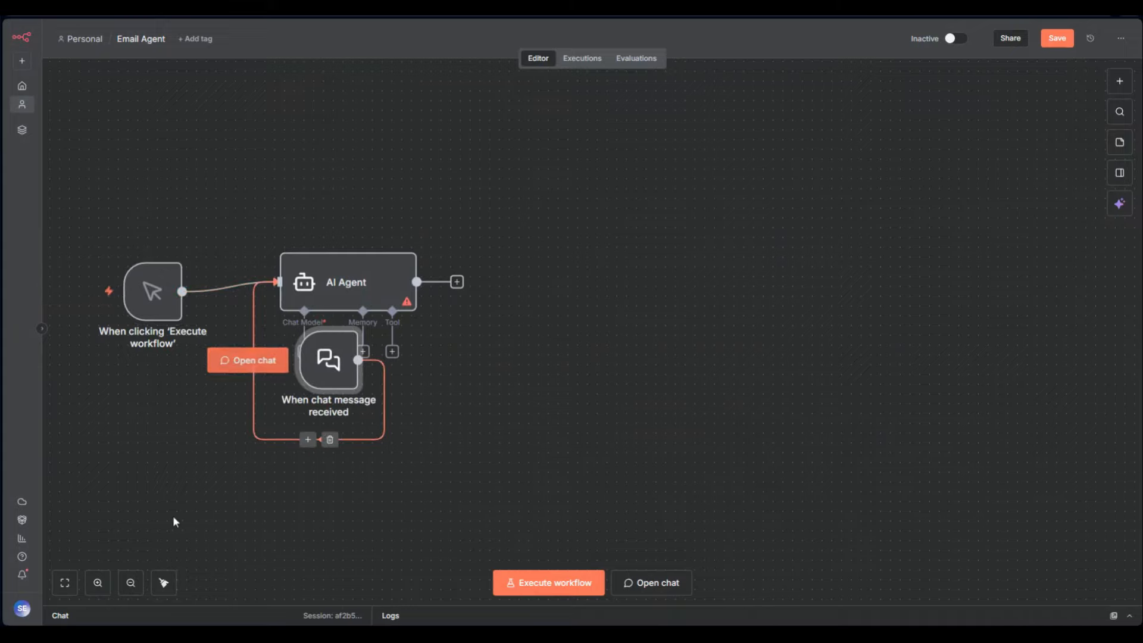
{"action": "left_click", "coordinate": [164, 582]}
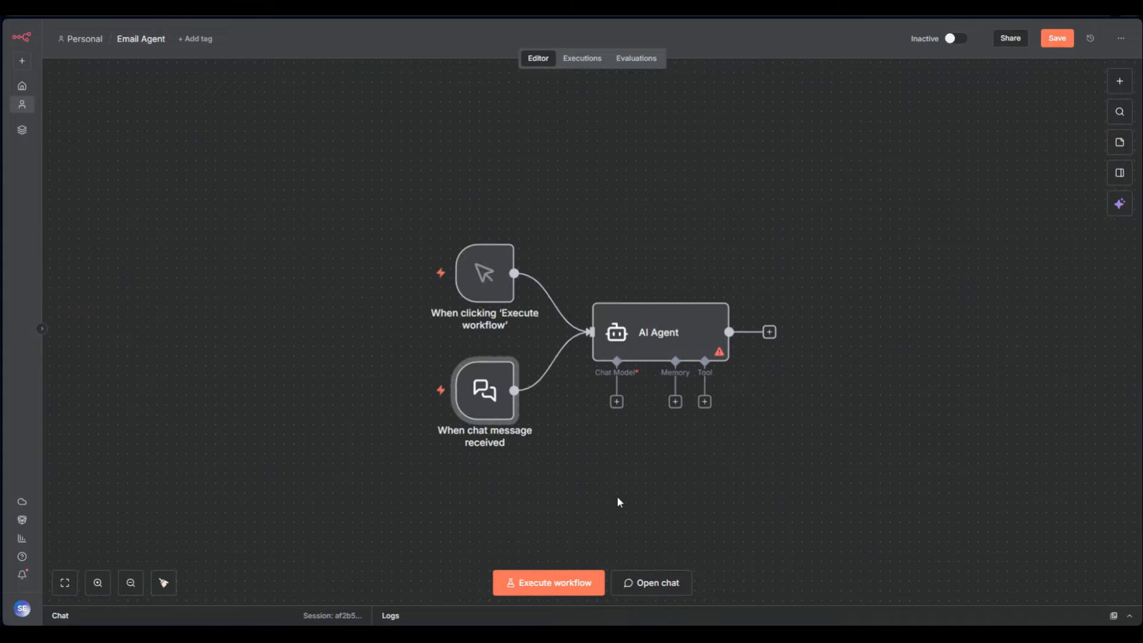
{"action": "left_click", "coordinate": [492, 349]}
{"action": "left_click_drag", "start_coordinate": [493, 275], "coordinate": [858, 329]}
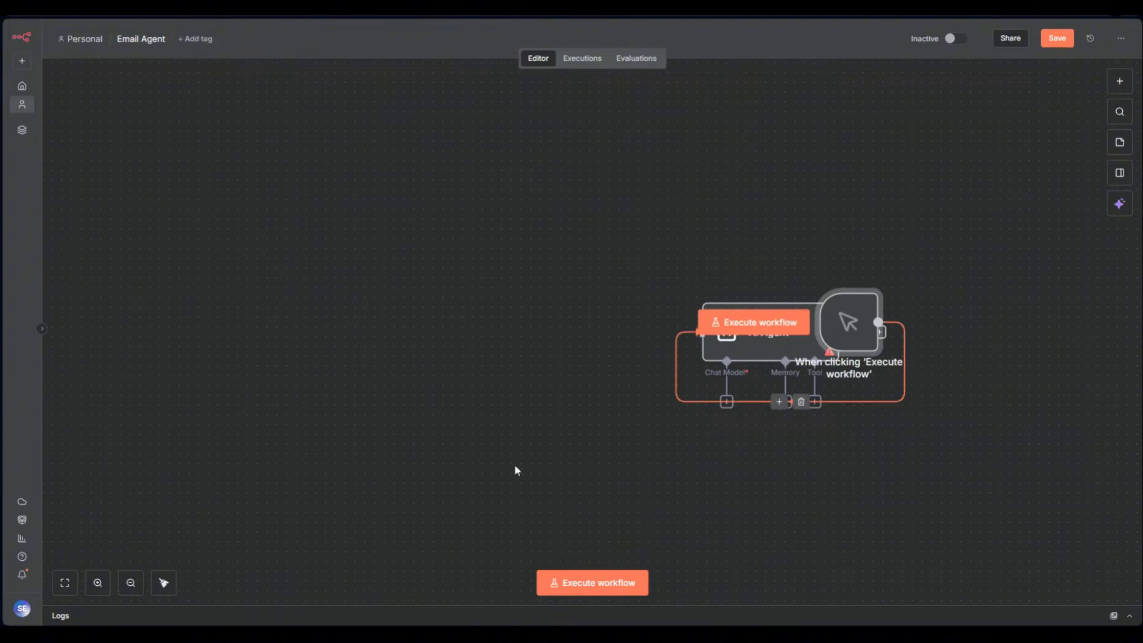
{"action": "left_click", "coordinate": [163, 583]}
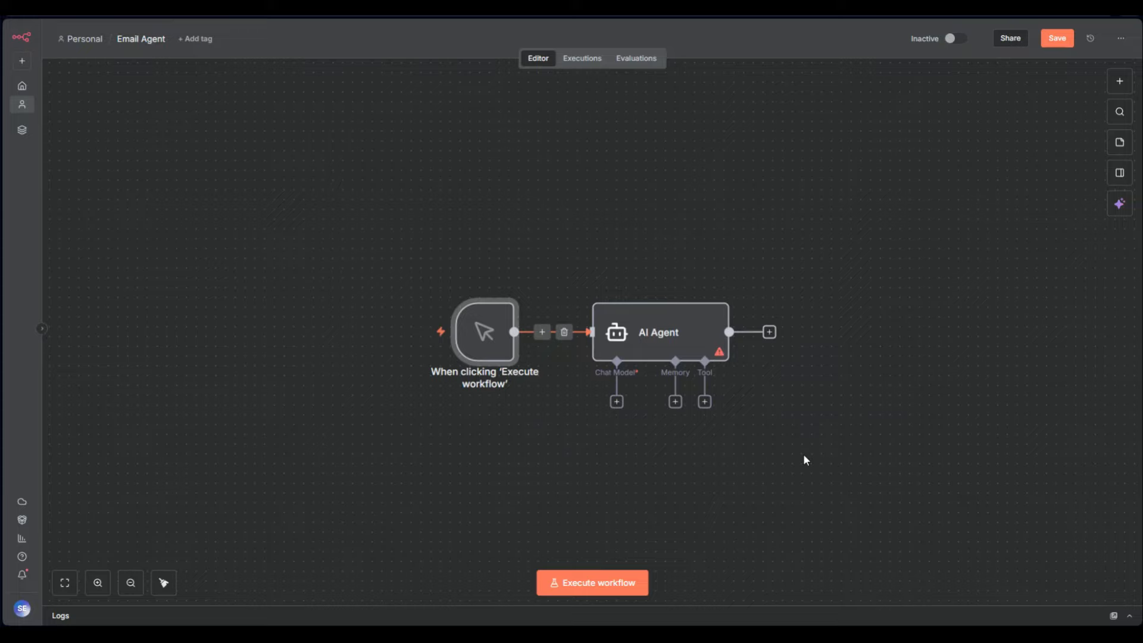
{"action": "left_click_drag", "start_coordinate": [801, 456], "coordinate": [316, 277]}
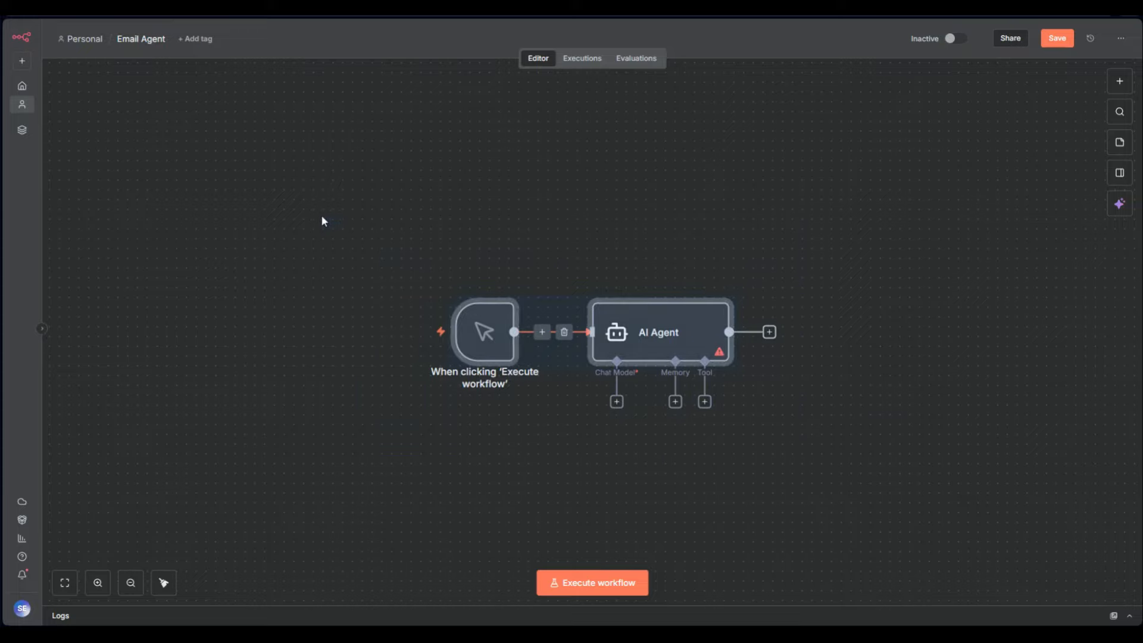
{"action": "key", "text": "Delete"}
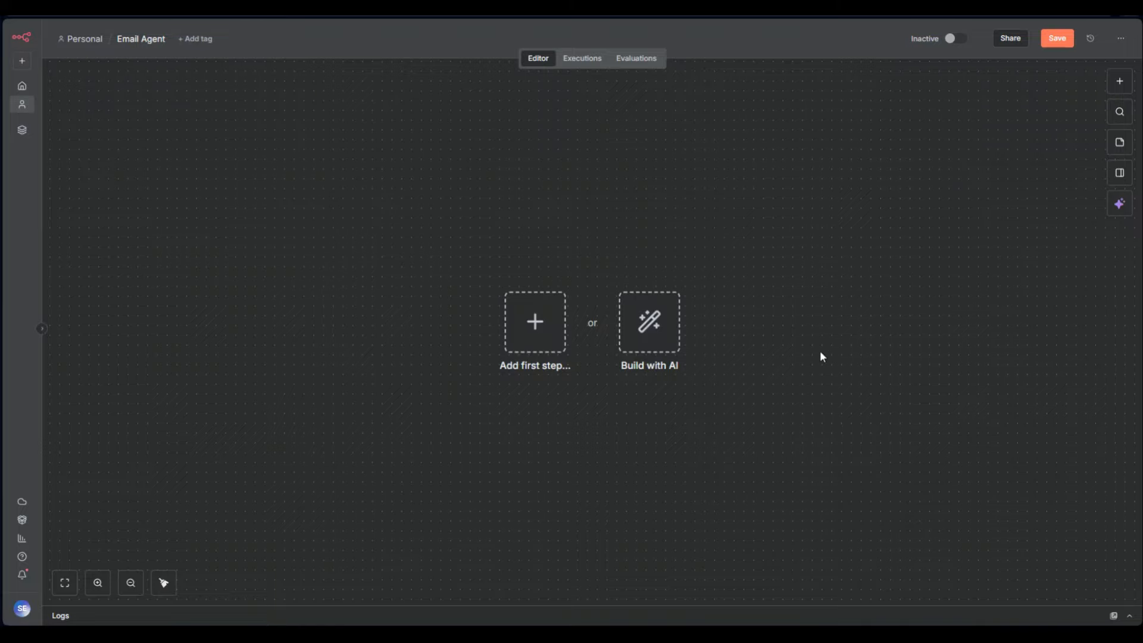
Add a manual trigger, execute the workflow and check its output, then delete the trigger
{"action": "key", "text": "Tab"}
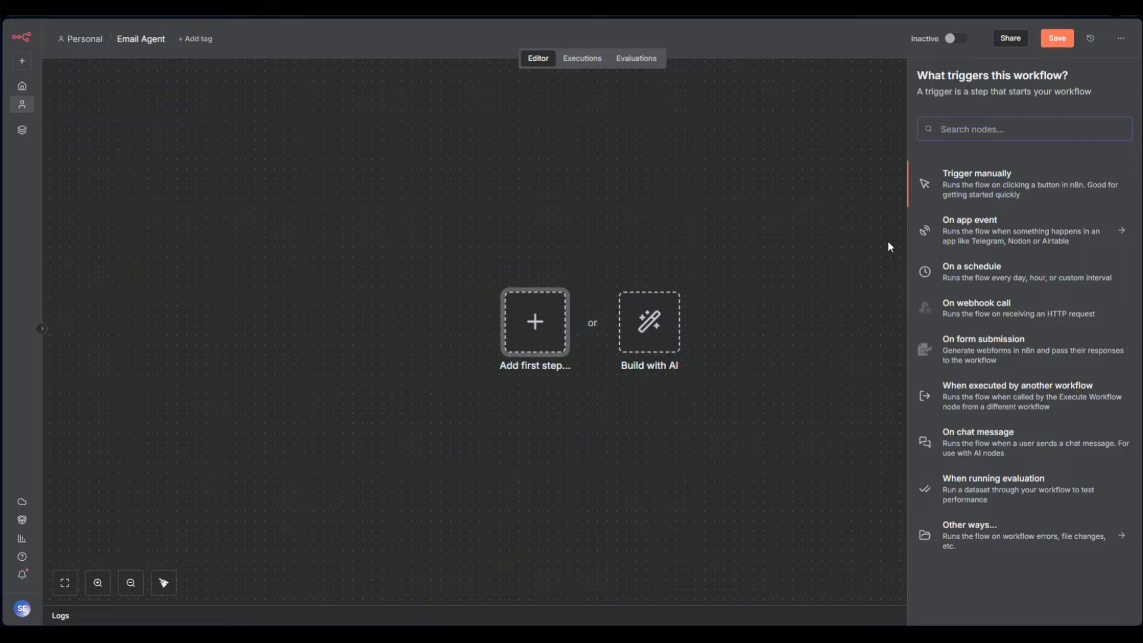
{"action": "left_click", "coordinate": [956, 196]}
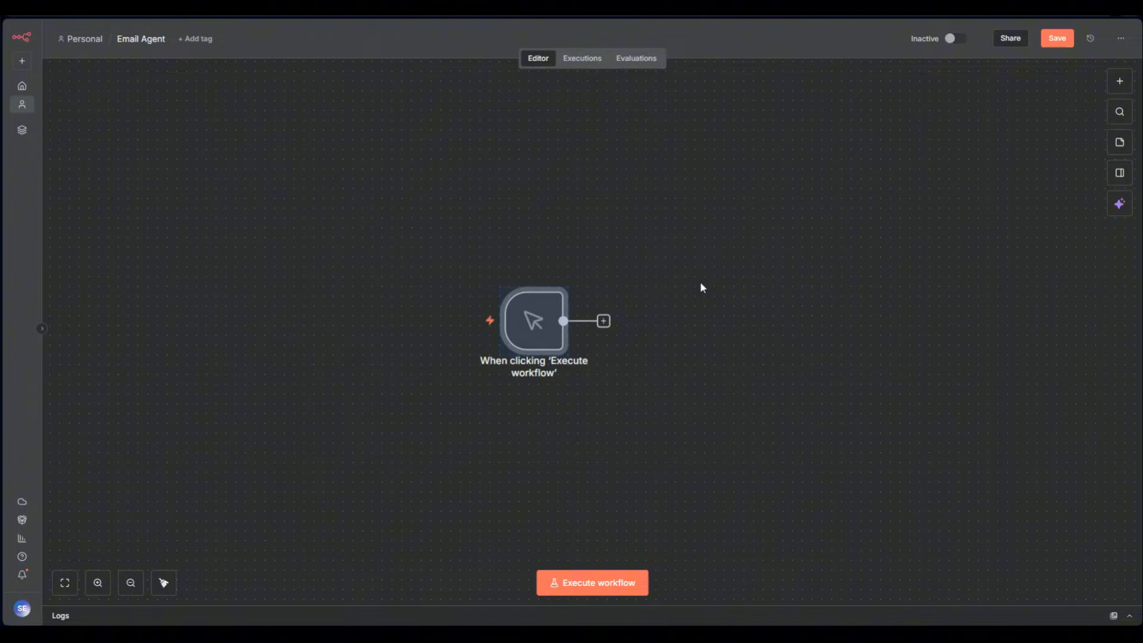
{"action": "left_click", "coordinate": [602, 582]}
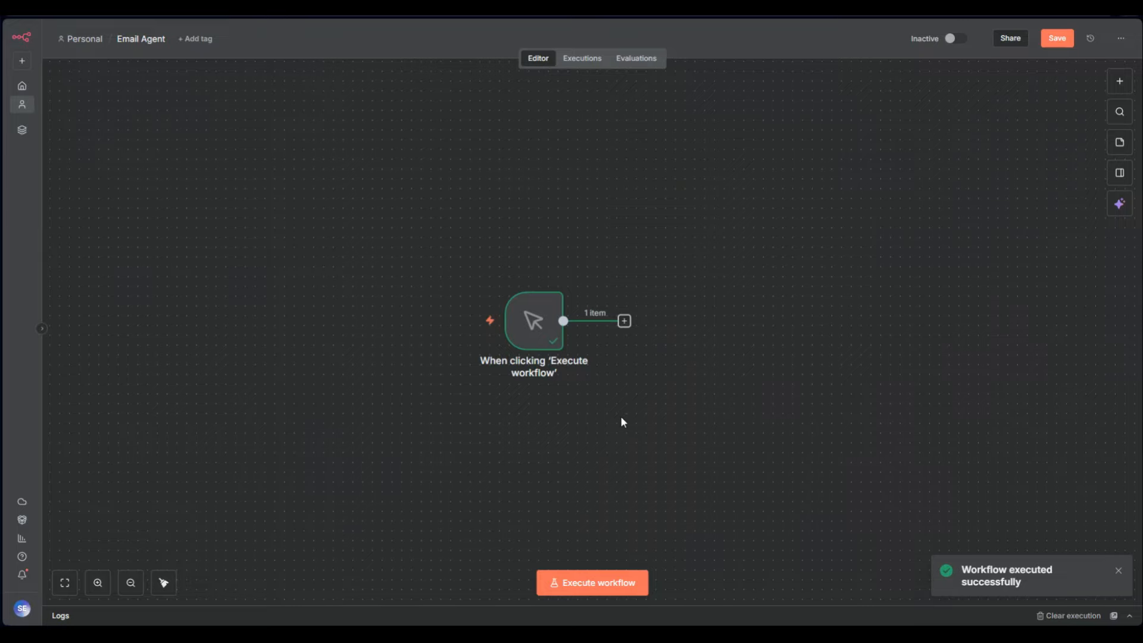
{"action": "double_click", "coordinate": [543, 336]}
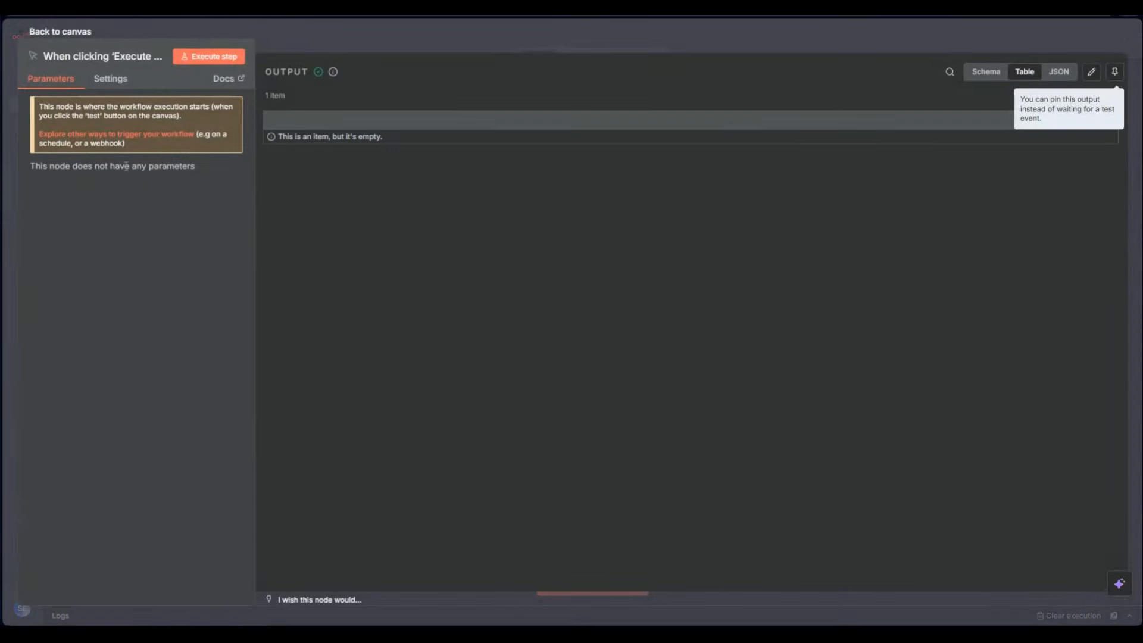
{"action": "left_click", "coordinate": [574, 32]}
{"action": "left_click", "coordinate": [640, 573]}
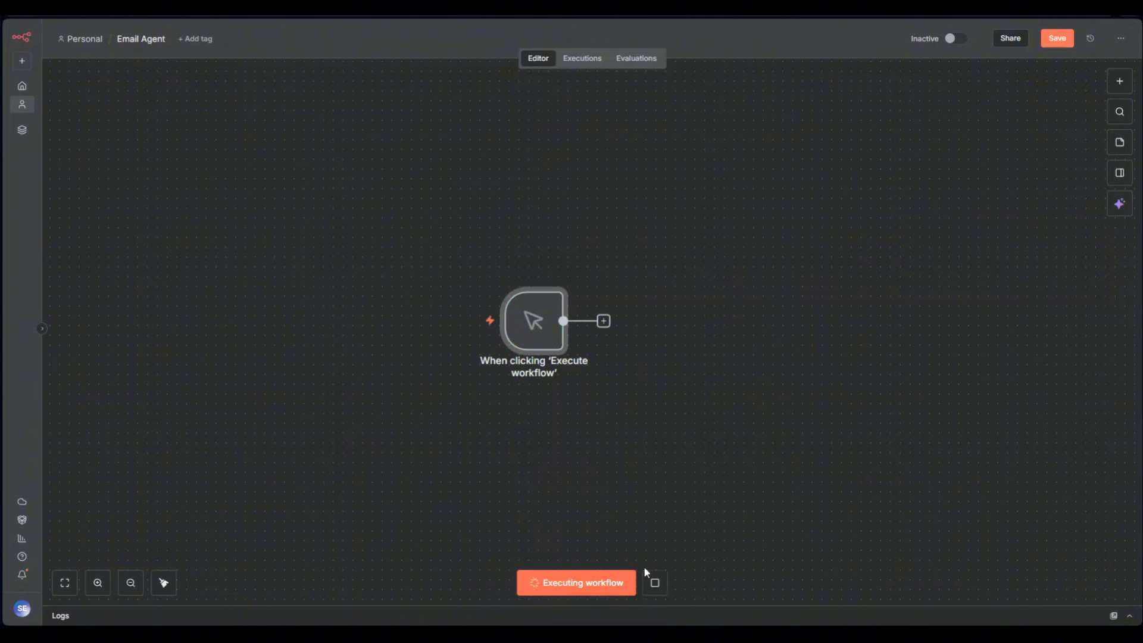
{"action": "left_click", "coordinate": [537, 275]}
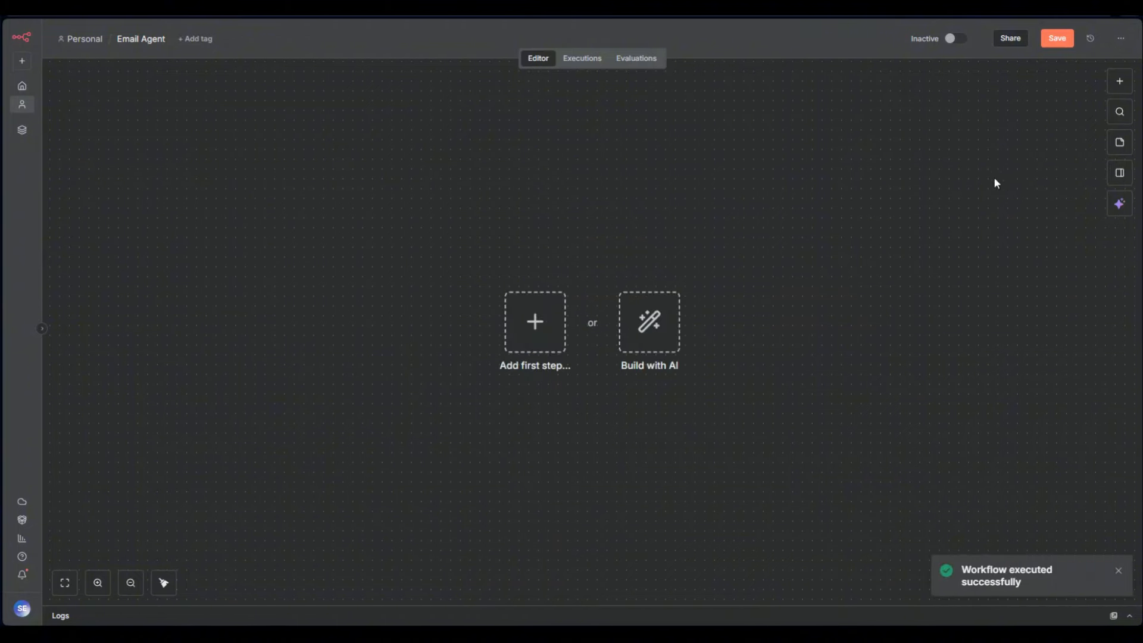
Choose the On app event trigger type and scroll through its list of app integrations
{"action": "left_click", "coordinate": [1114, 82]}
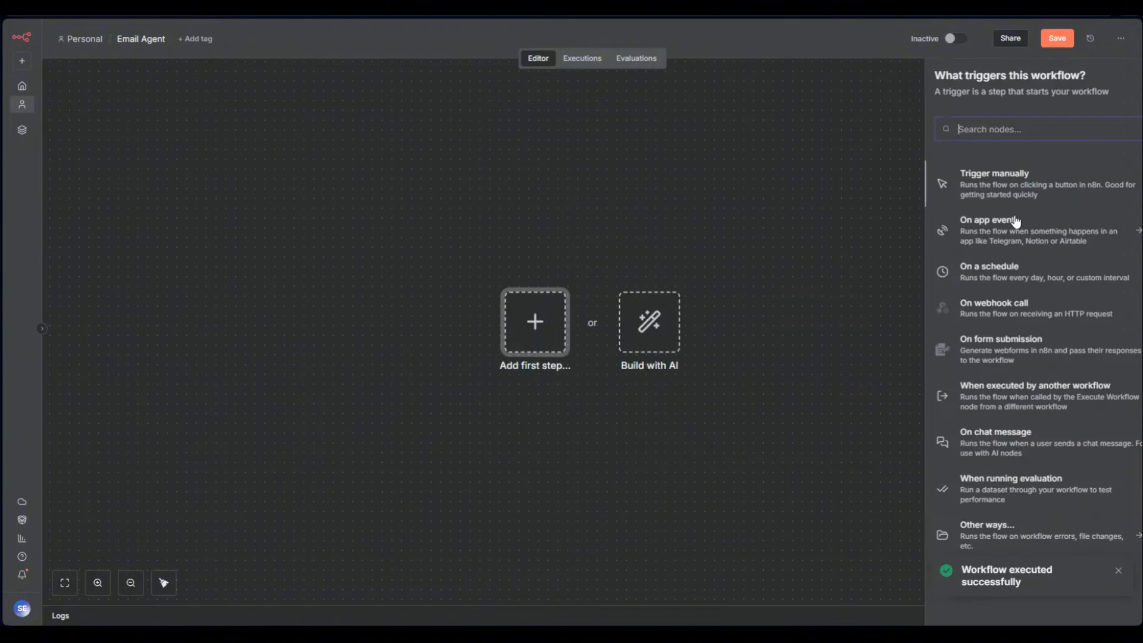
{"action": "left_click", "coordinate": [973, 244]}
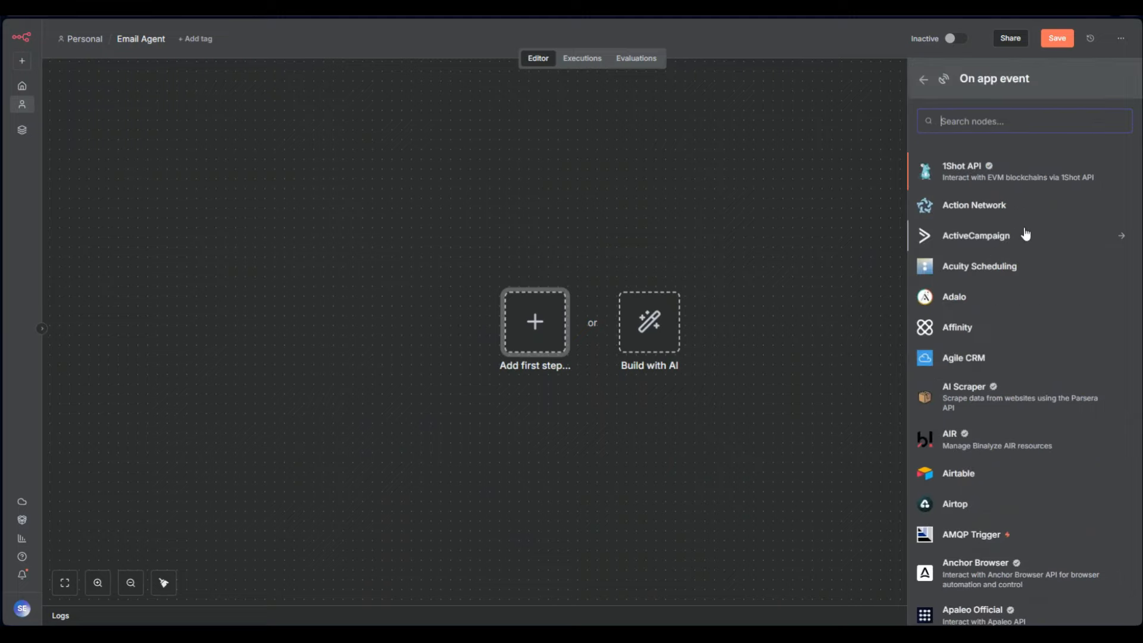
{"action": "scroll", "coordinate": [1025, 234], "scroll_direction": "down", "scroll_amount": 10}
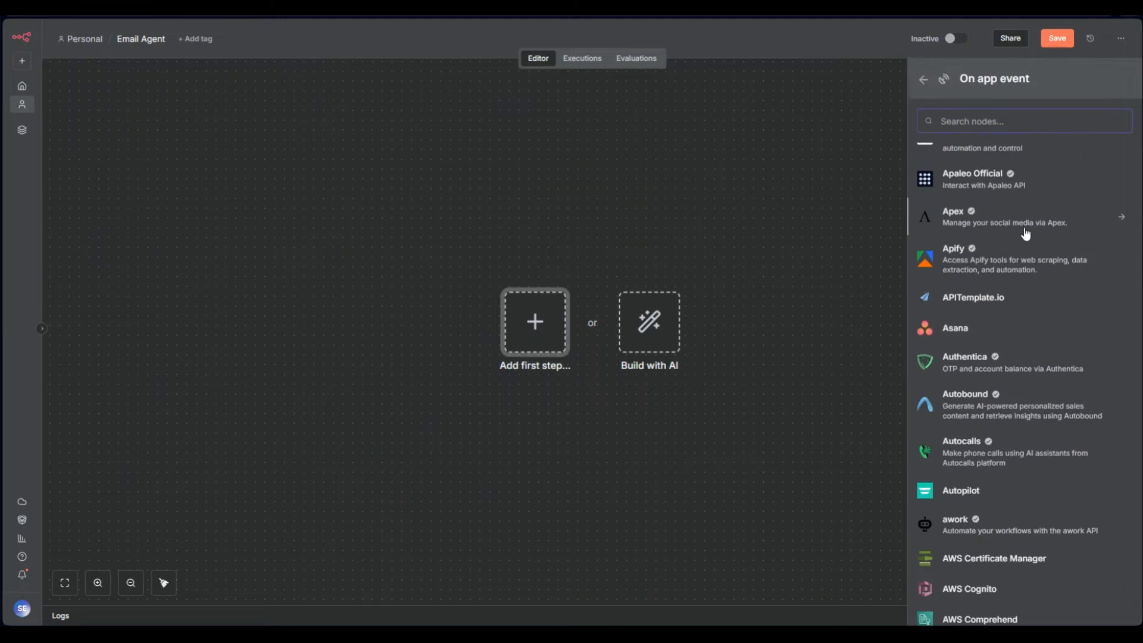
{"action": "scroll", "coordinate": [1023, 234], "scroll_direction": "up", "scroll_amount": 3}
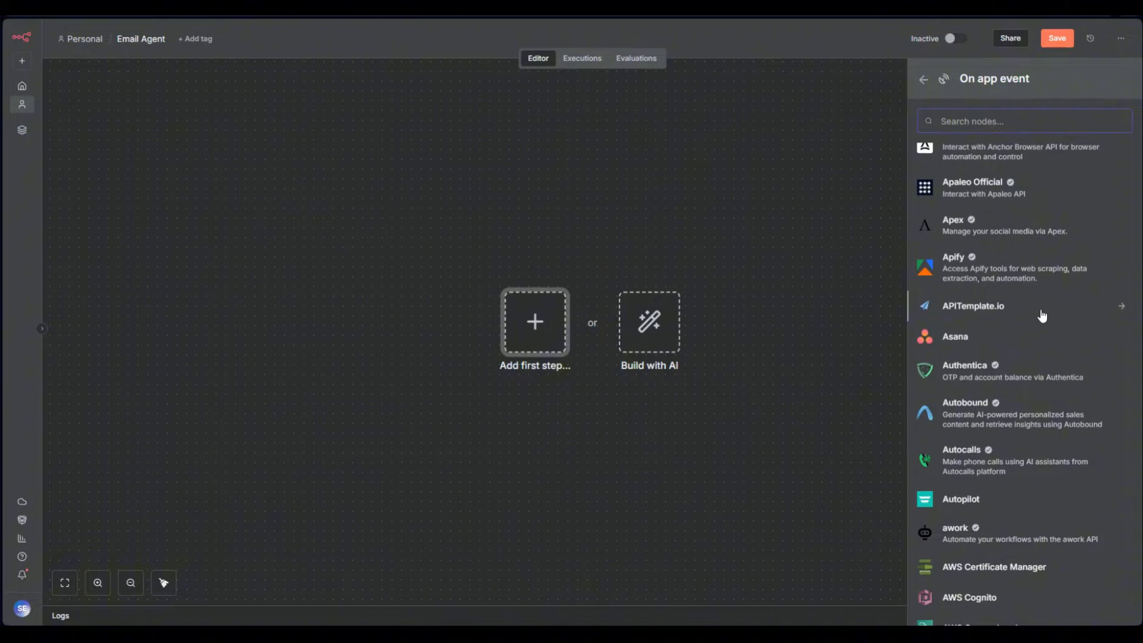
{"action": "scroll", "coordinate": [1042, 316], "scroll_direction": "down", "scroll_amount": 2}
{"action": "scroll", "coordinate": [1041, 316], "scroll_direction": "down", "scroll_amount": 2}
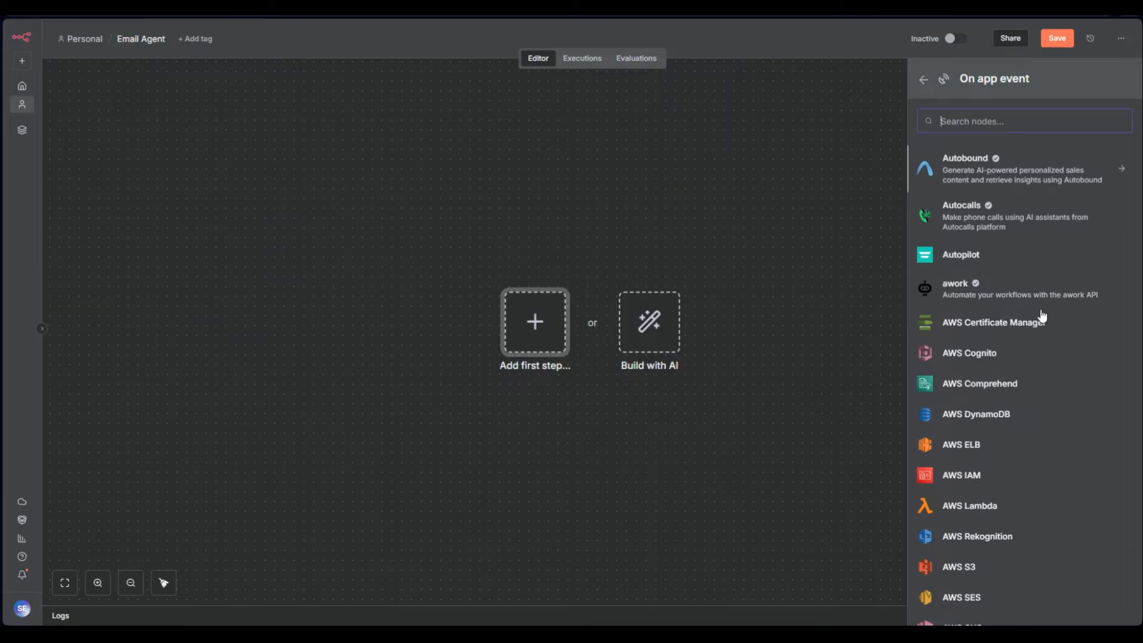
{"action": "scroll", "coordinate": [1042, 315], "scroll_direction": "down", "scroll_amount": 10}
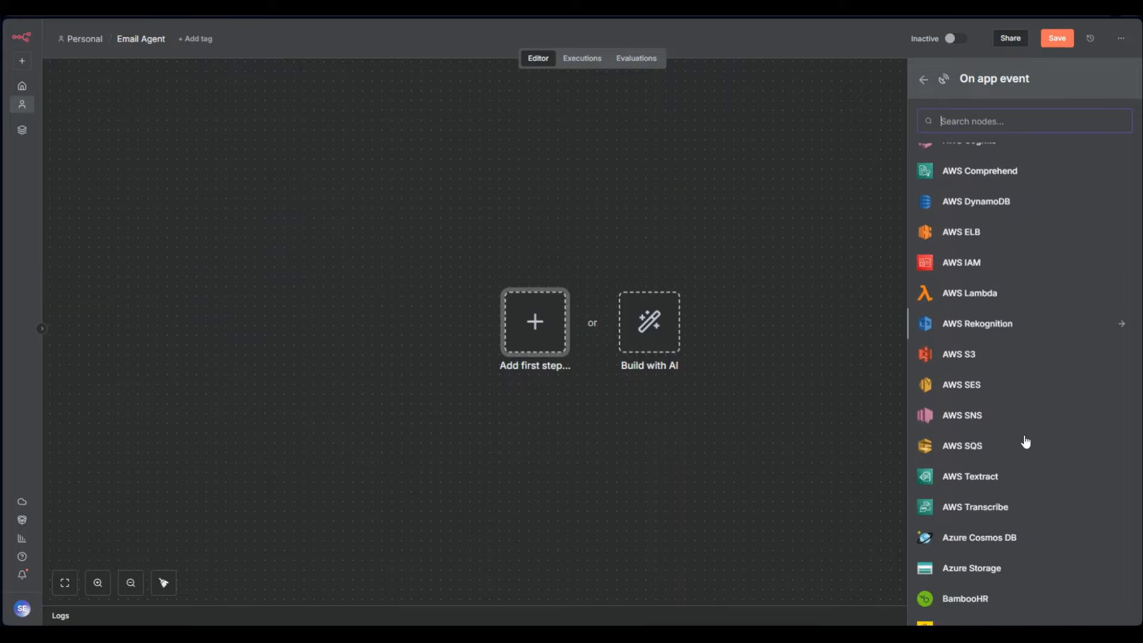
{"action": "scroll", "coordinate": [999, 474], "scroll_direction": "down", "scroll_amount": 15}
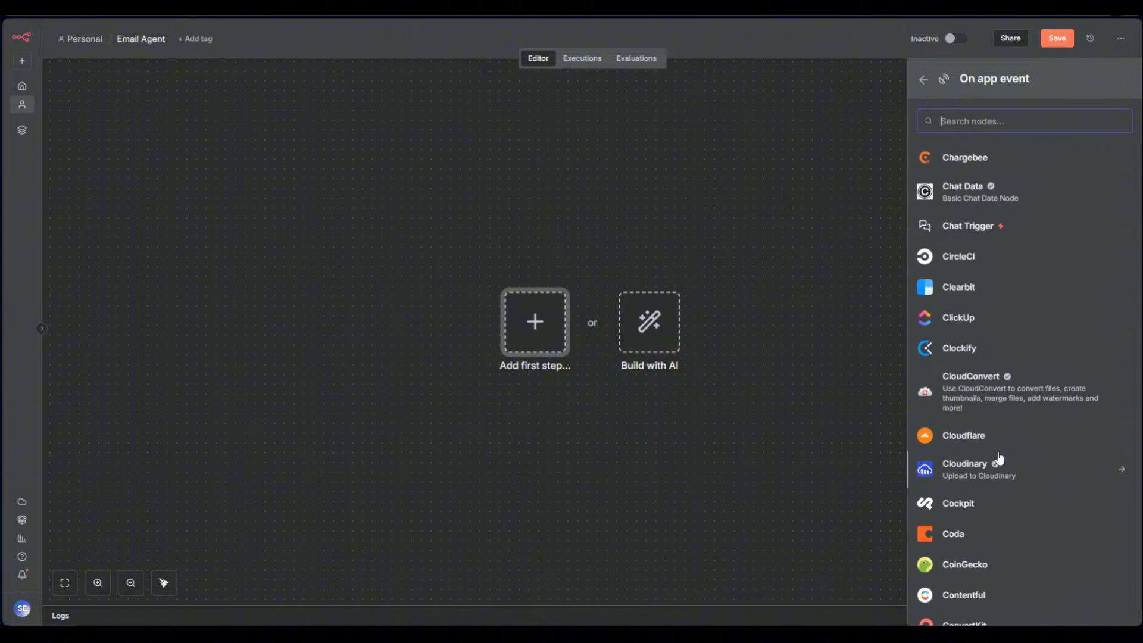
{"action": "scroll", "coordinate": [1031, 404], "scroll_direction": "down", "scroll_amount": 6}
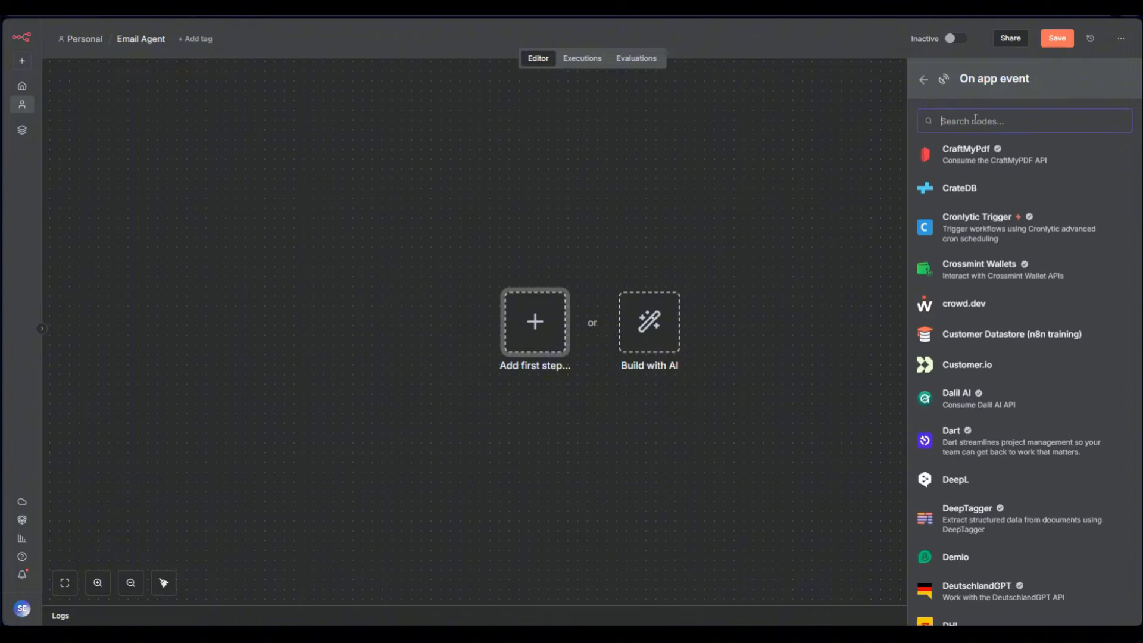
Add a Gmail Trigger set to On message received as the first node
{"action": "type", "text": "gma"}
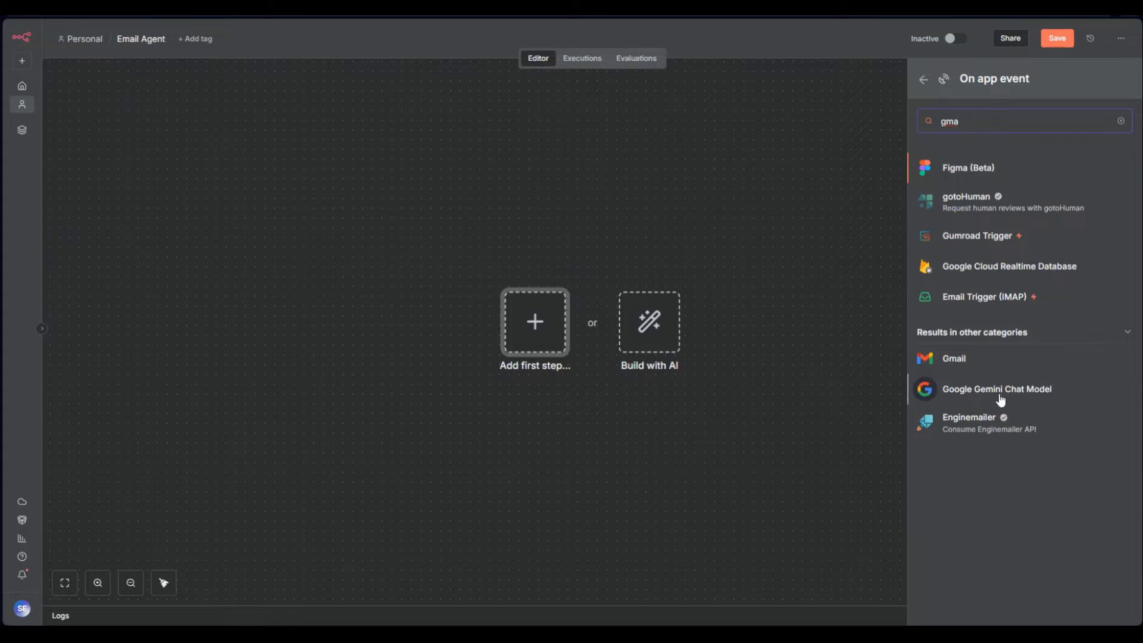
{"action": "left_click", "coordinate": [955, 366]}
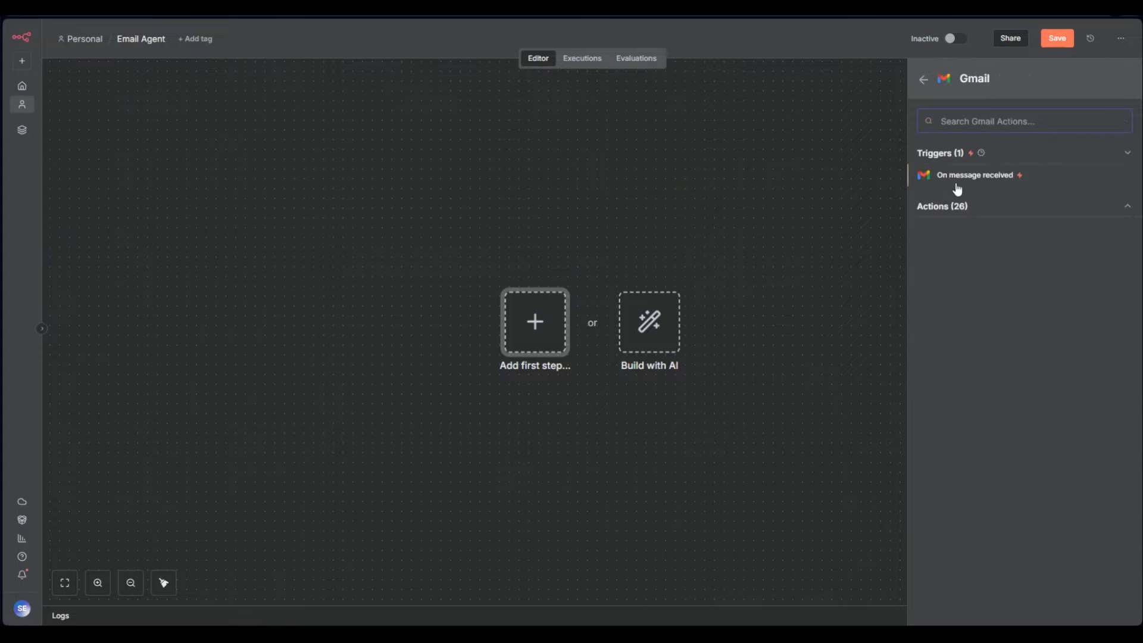
{"action": "left_click", "coordinate": [937, 173]}
{"action": "key", "text": "Escape"}
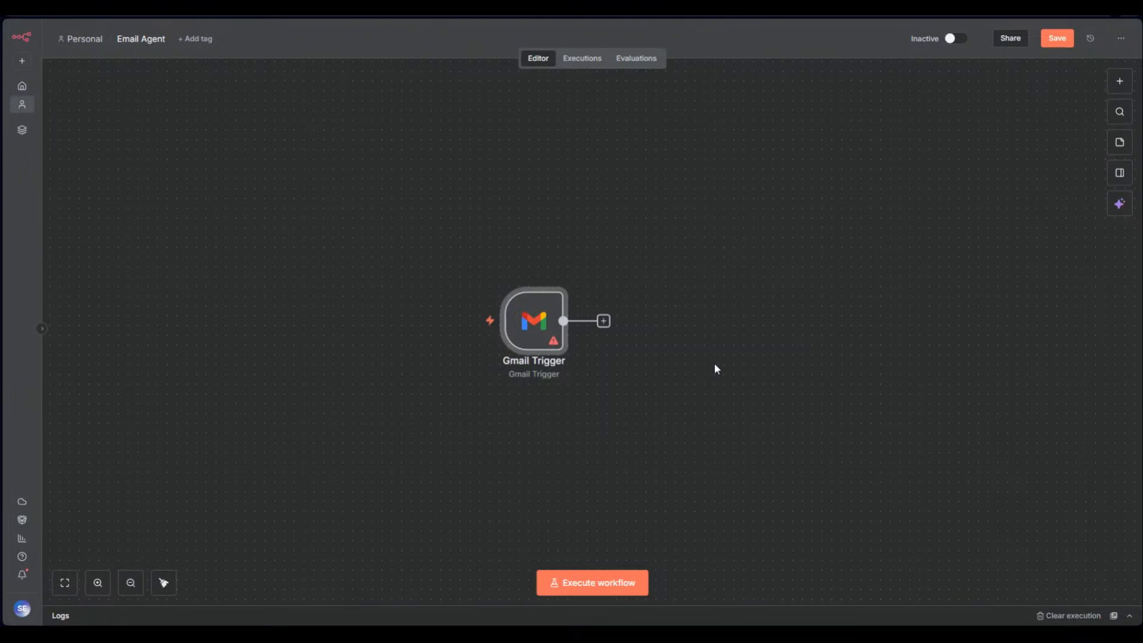
Reopen the Gmail Trigger and confirm its Event is Message Received
{"action": "double_click", "coordinate": [515, 341]}
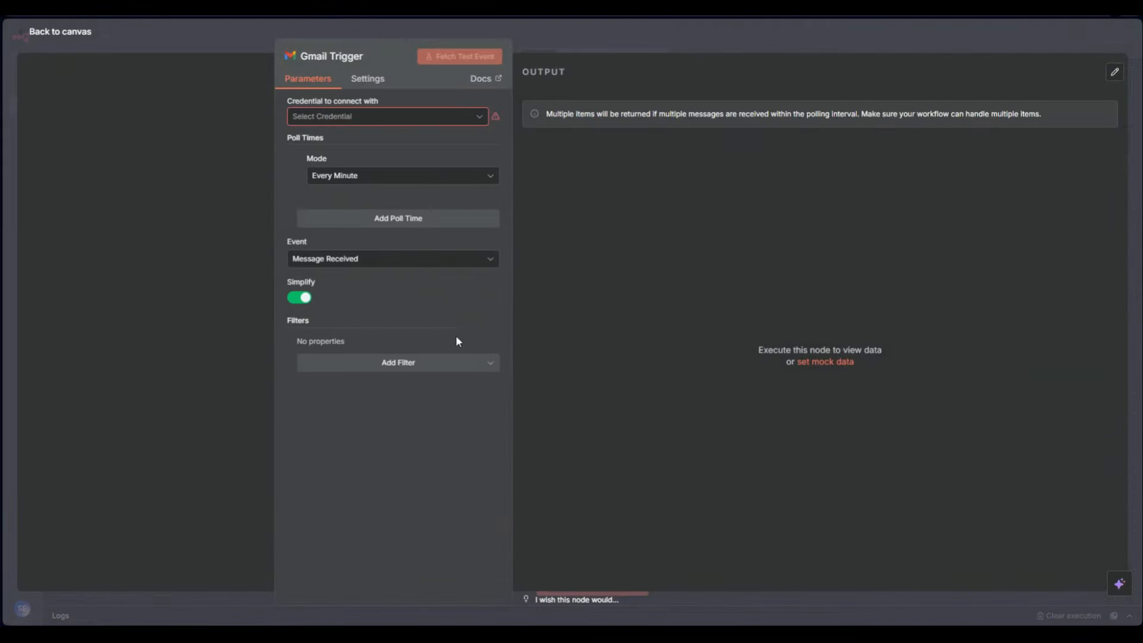
{"action": "left_click", "coordinate": [325, 262]}
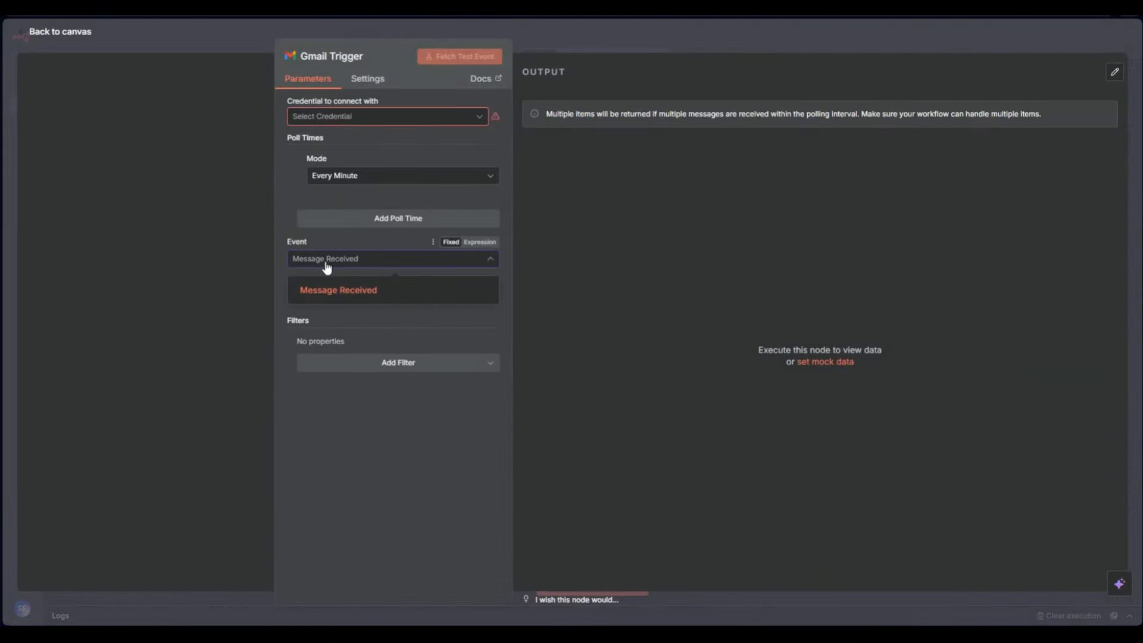
{"action": "left_click", "coordinate": [382, 285]}
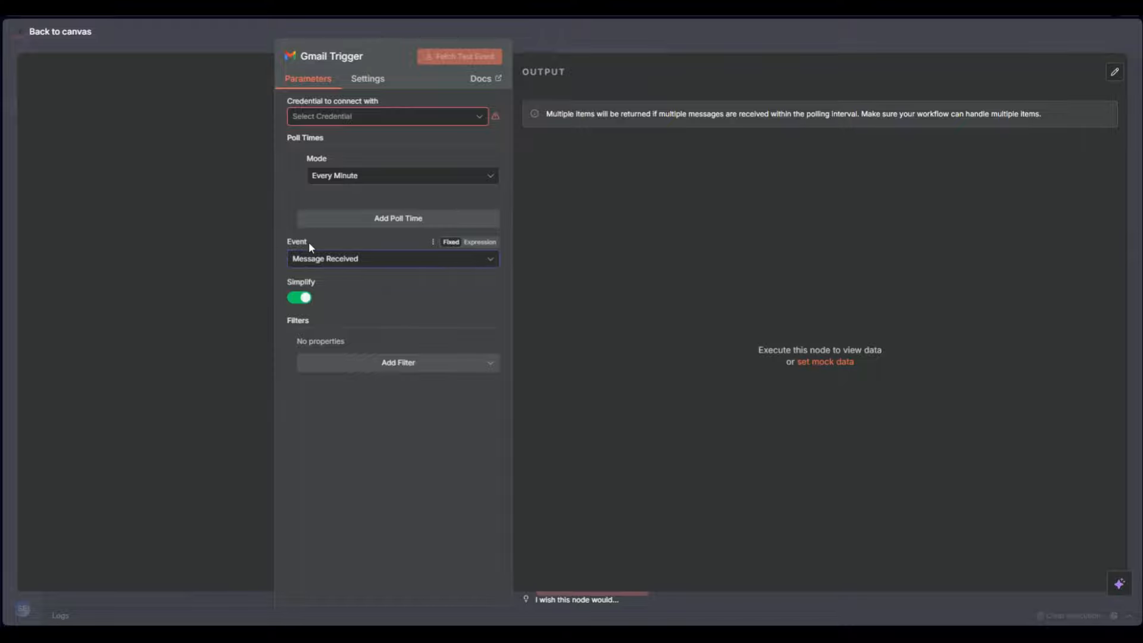
{"action": "left_click_drag", "start_coordinate": [308, 242], "coordinate": [280, 241]}
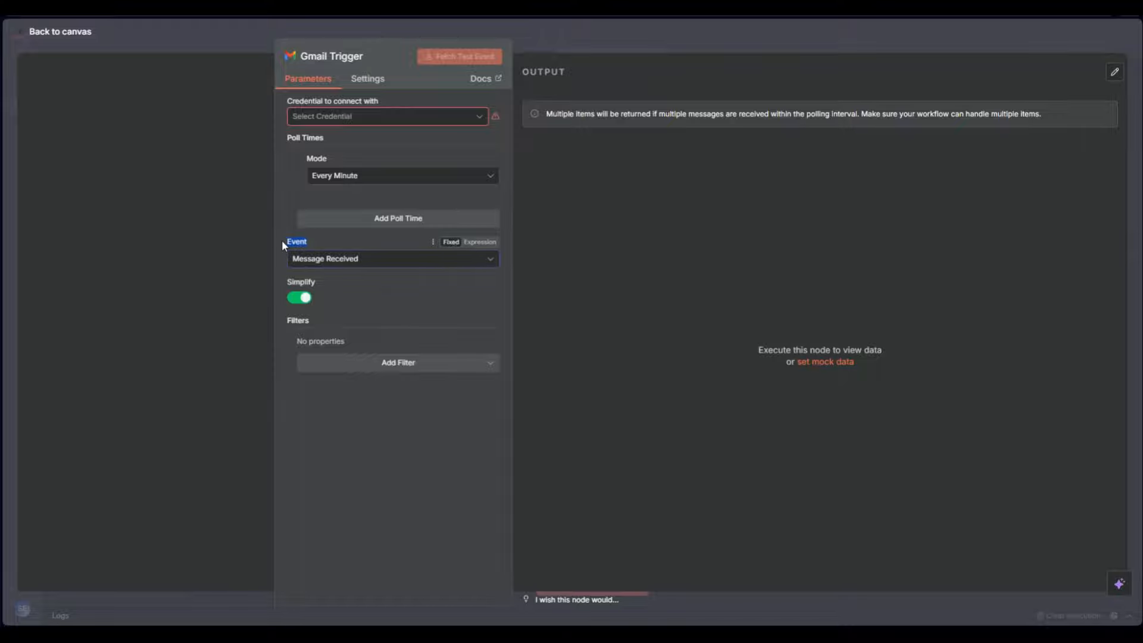
{"action": "left_click", "coordinate": [574, 265]}
Delete the Gmail Trigger and add an On a schedule trigger instead
{"action": "left_click", "coordinate": [709, 40]}
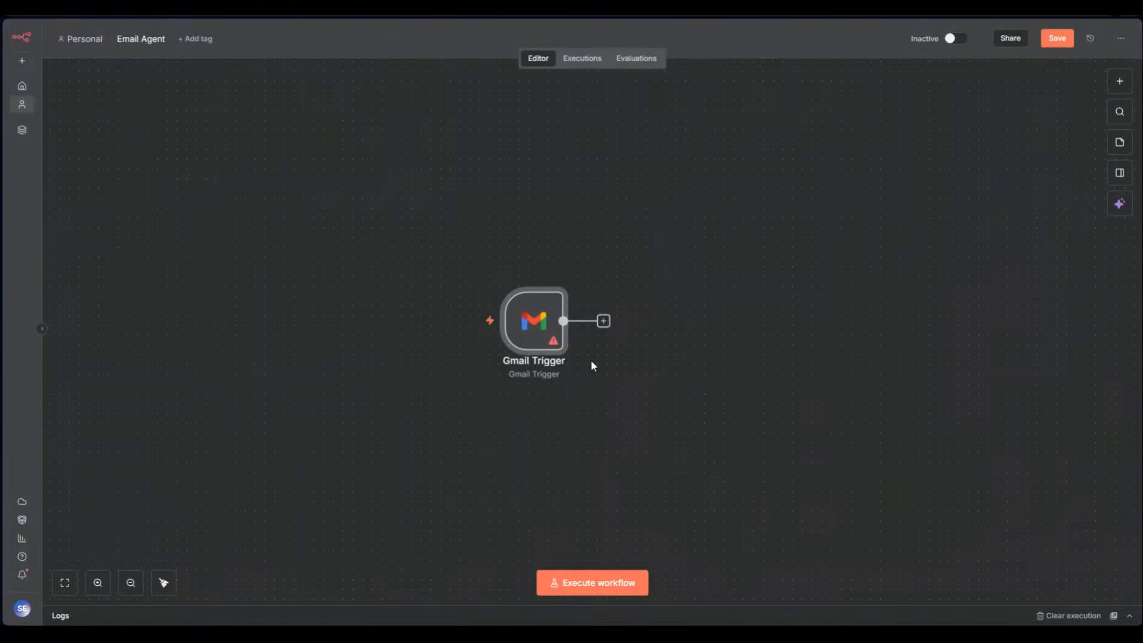
{"action": "left_click", "coordinate": [539, 276]}
{"action": "left_click", "coordinate": [1120, 77]}
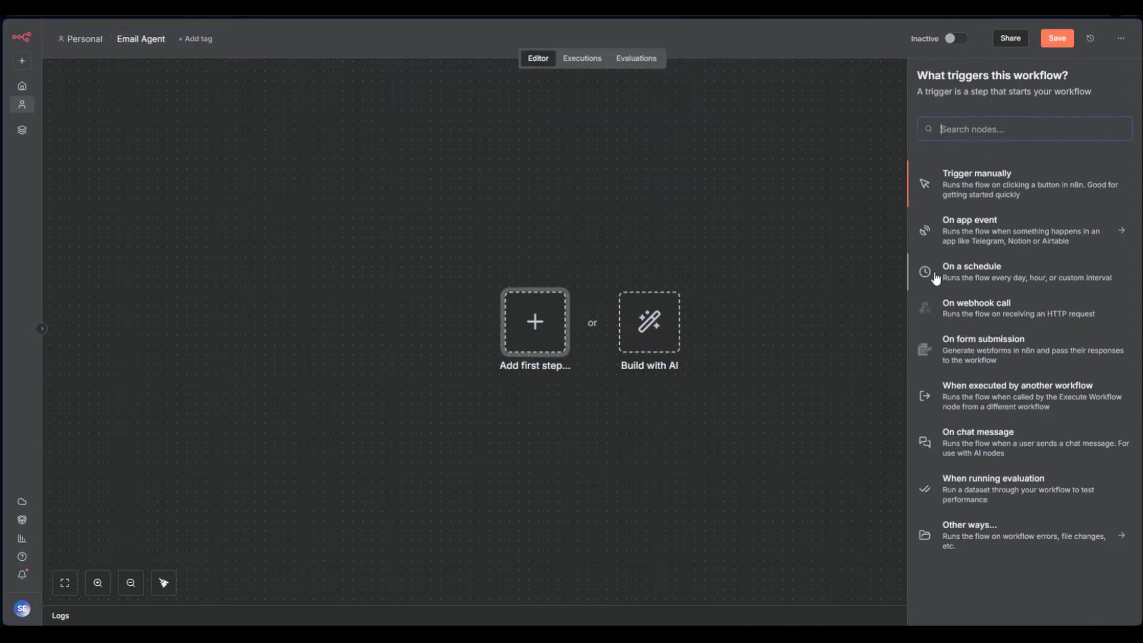
{"action": "left_click", "coordinate": [987, 279]}
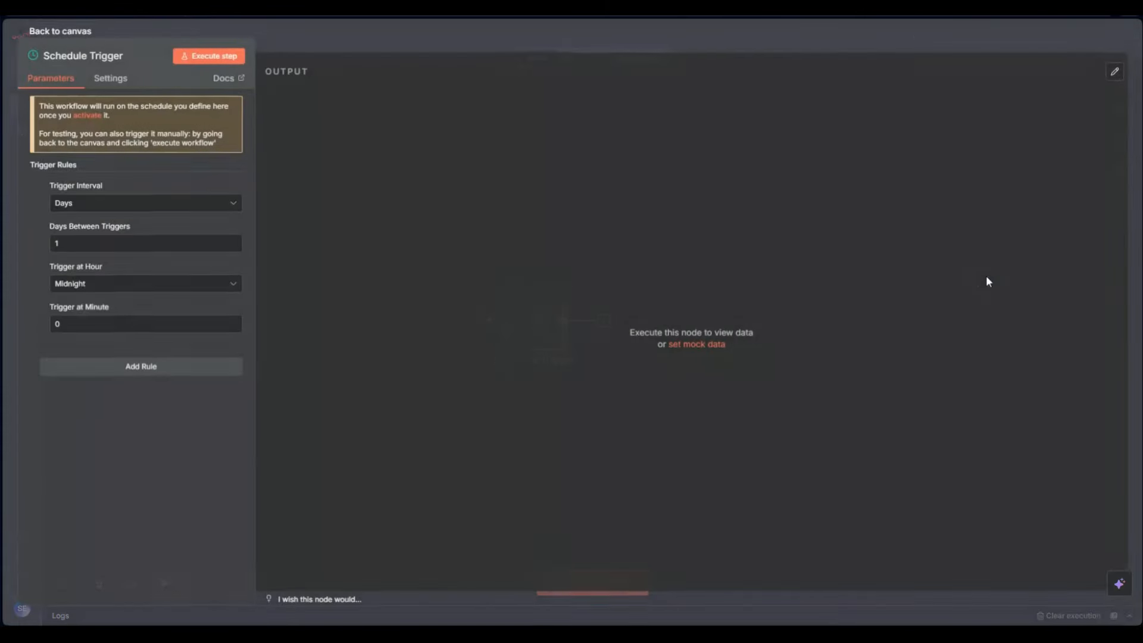
Try a Days interval at 1am, then switch the Schedule Trigger interval to Minutes
{"action": "left_click", "coordinate": [134, 203]}
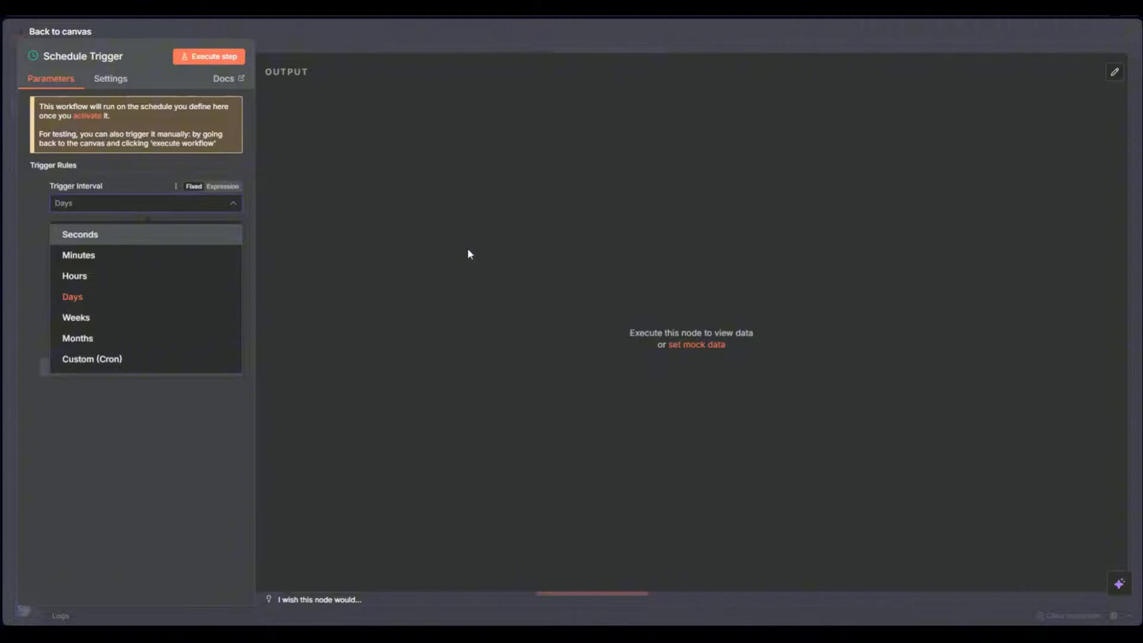
{"action": "left_click", "coordinate": [451, 257]}
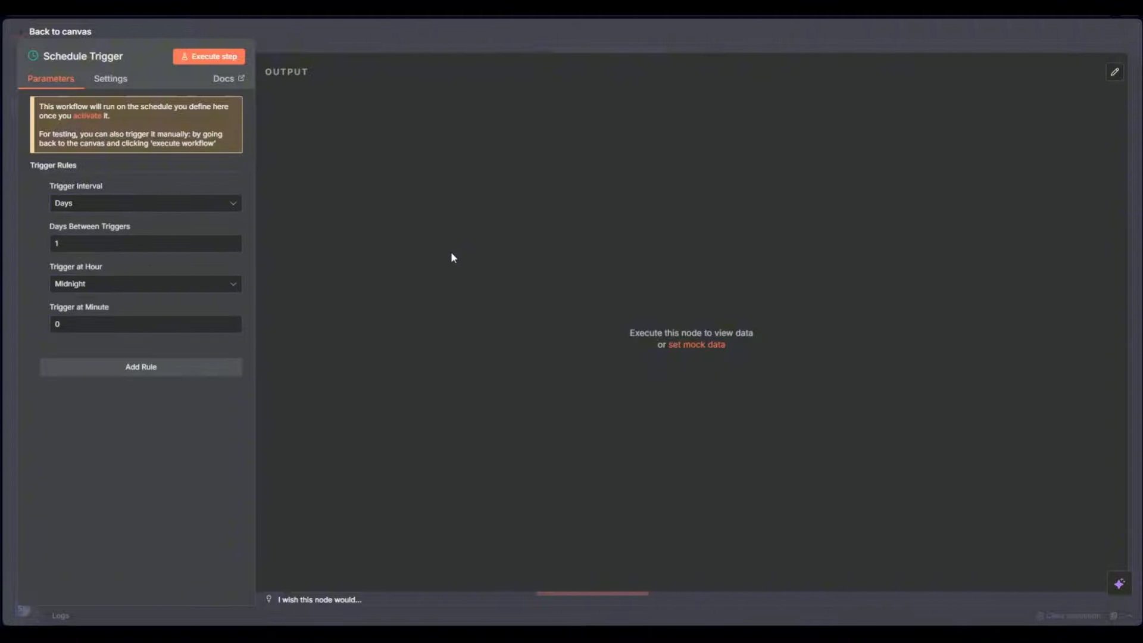
{"action": "left_click", "coordinate": [159, 285]}
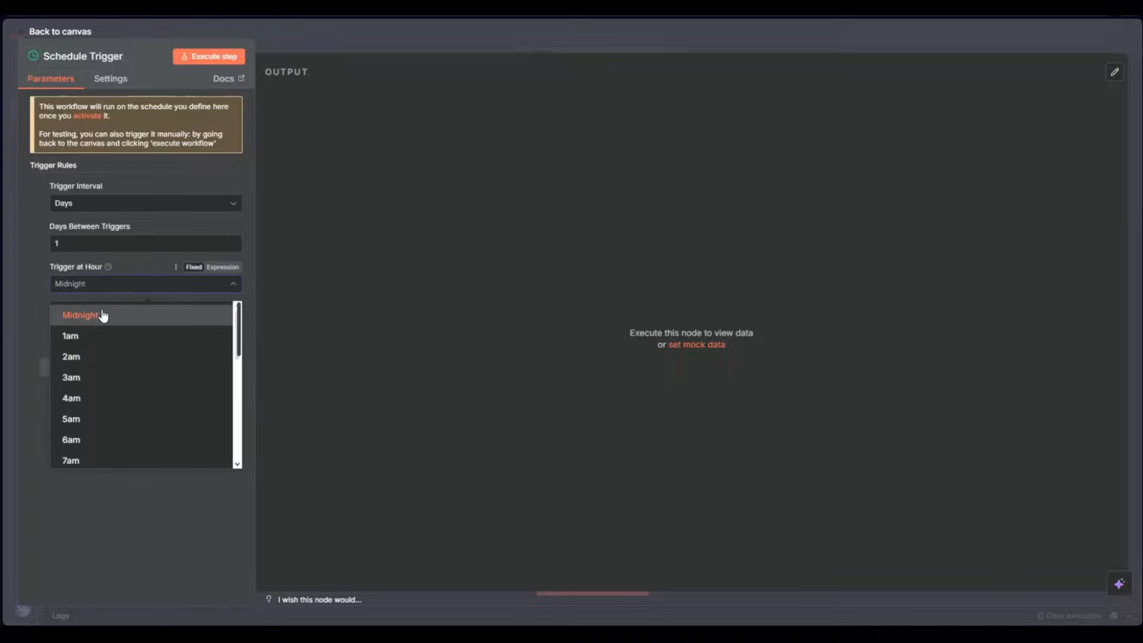
{"action": "left_click", "coordinate": [106, 342]}
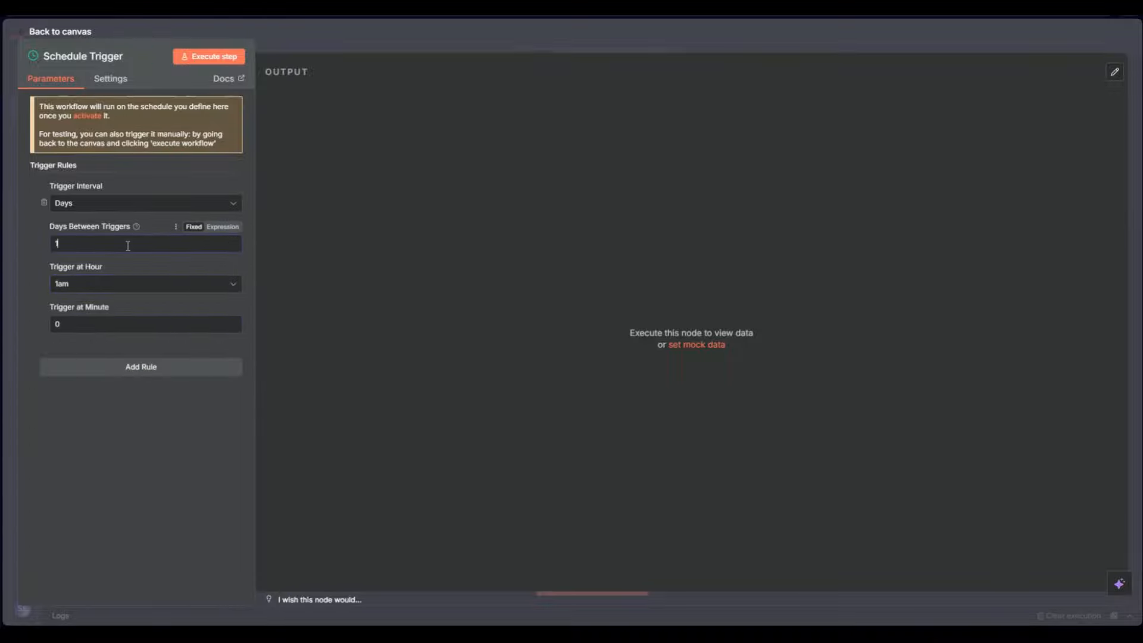
{"action": "left_click", "coordinate": [91, 206]}
{"action": "left_click", "coordinate": [116, 257]}
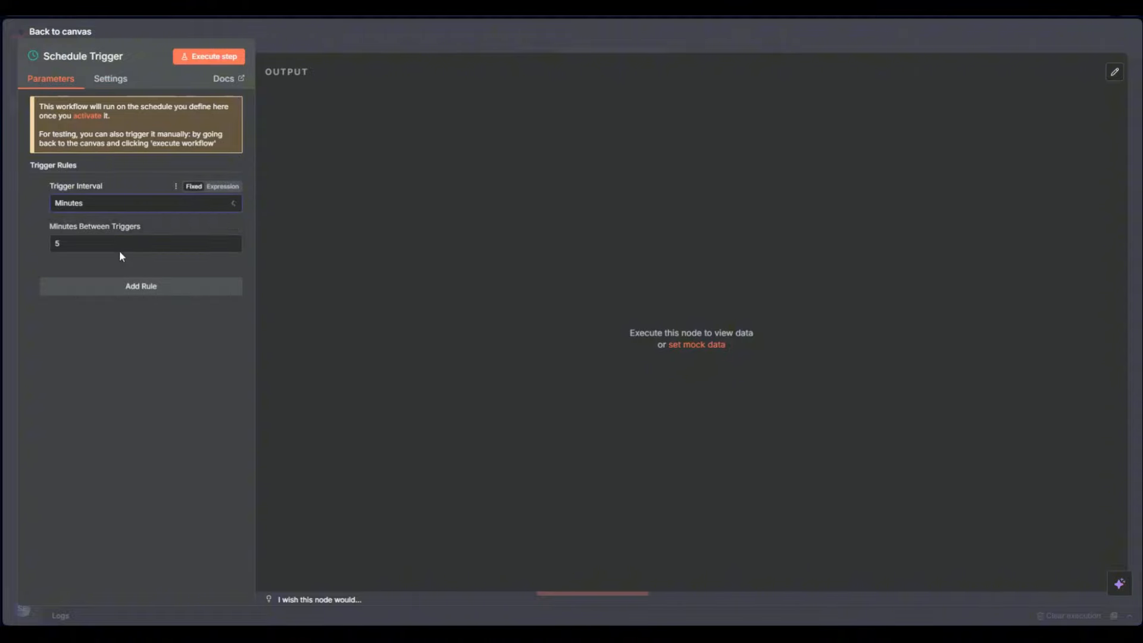
{"action": "left_click", "coordinate": [370, 49]}
Delete the Schedule Trigger and add an On webhook call trigger
{"action": "left_click", "coordinate": [539, 276]}
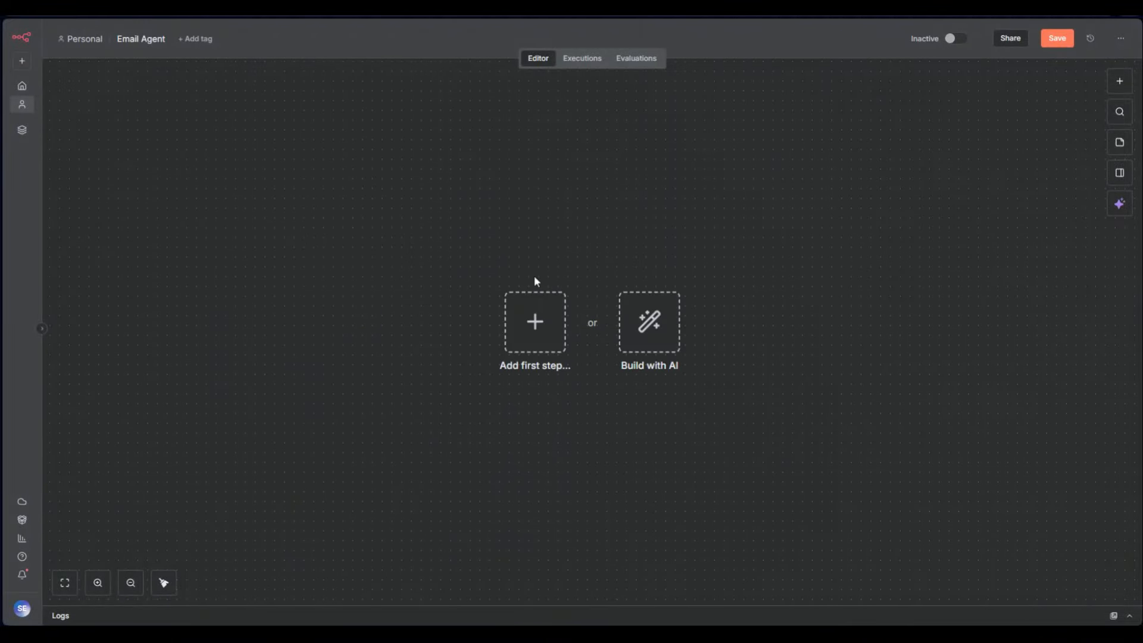
{"action": "left_click", "coordinate": [1119, 81]}
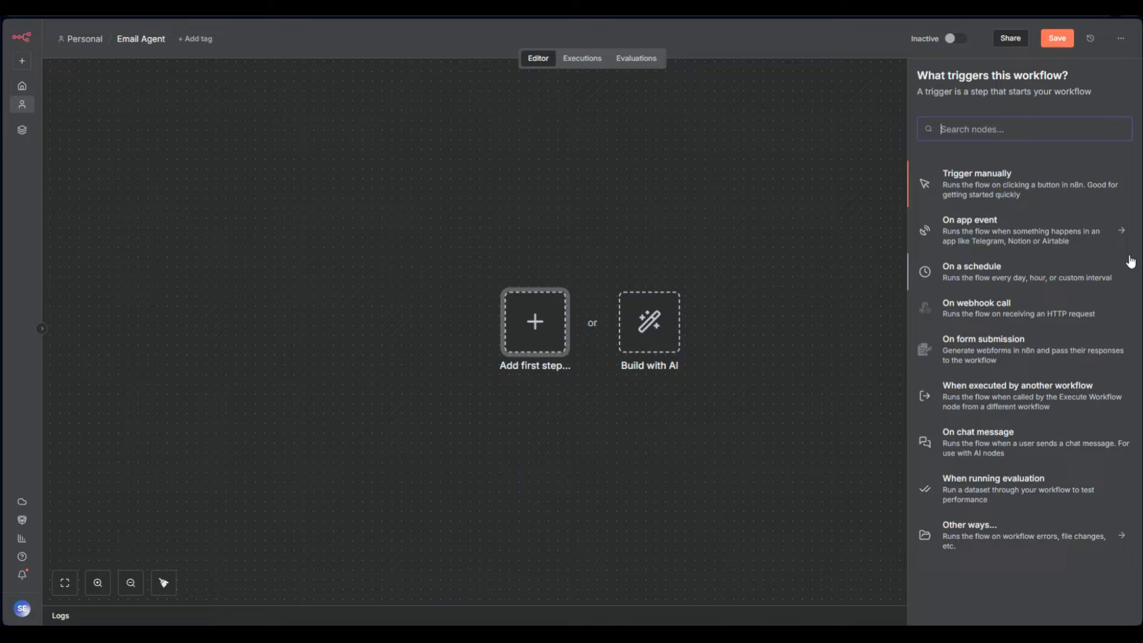
{"action": "left_click", "coordinate": [986, 318]}
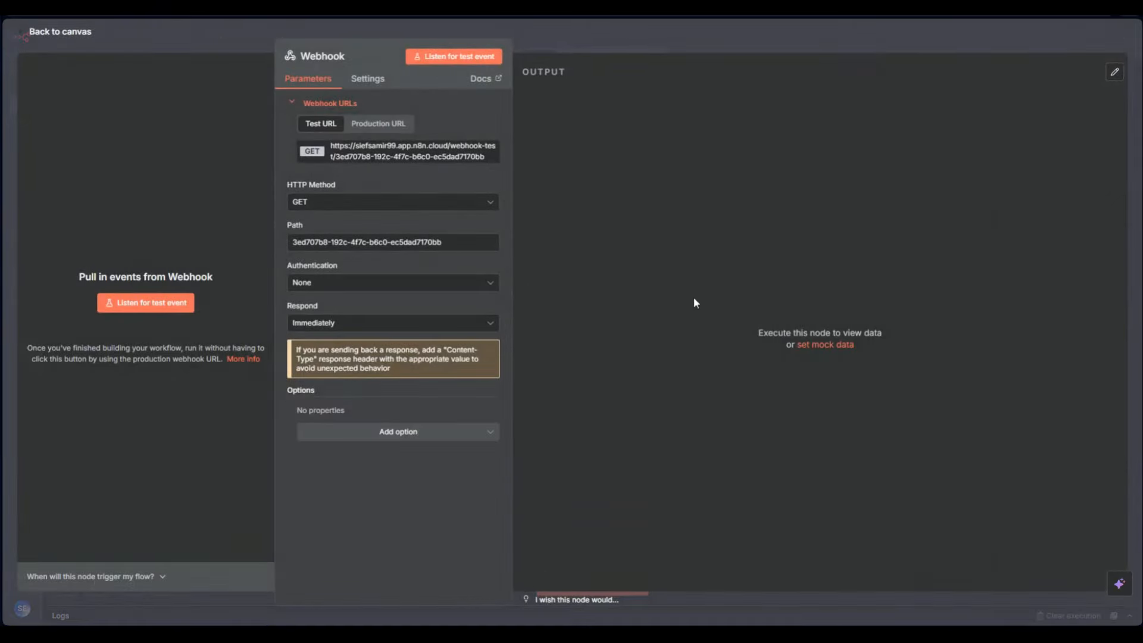
{"action": "left_click", "coordinate": [565, 42]}
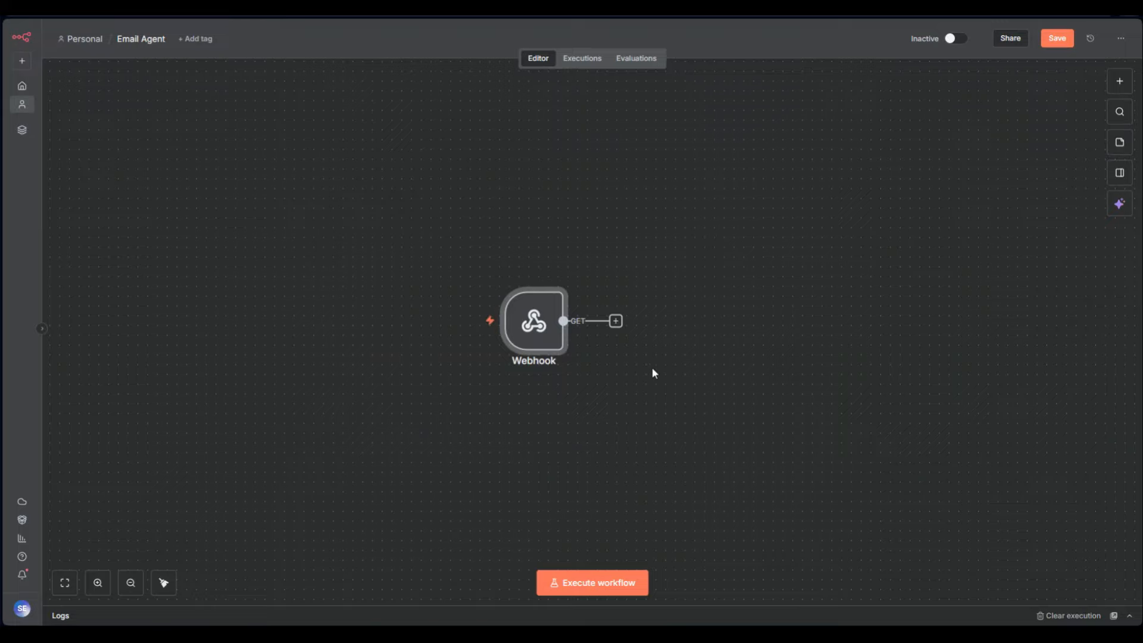
Drag a selection box around the Webhook node on the canvas
{"action": "left_click_drag", "start_coordinate": [656, 400], "coordinate": [316, 110]}
{"action": "mouse_move", "coordinate": [556, 244]}
{"action": "left_click_drag", "start_coordinate": [769, 247], "coordinate": [411, 461]}
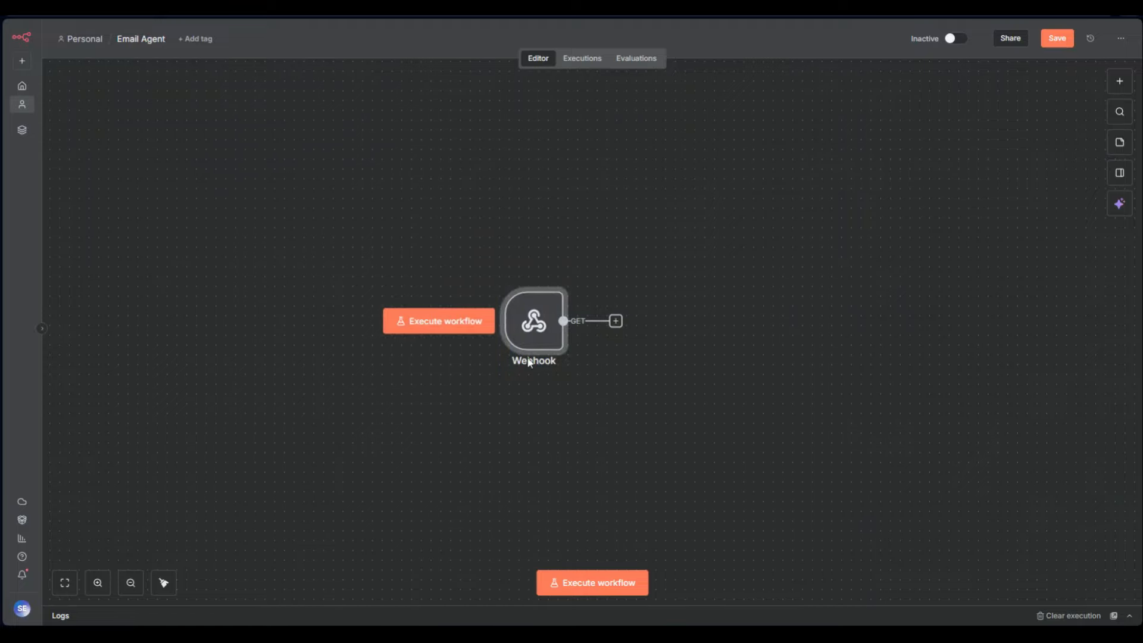
Copy the Webhook's Test URL and then its Production URL
{"action": "double_click", "coordinate": [533, 325]}
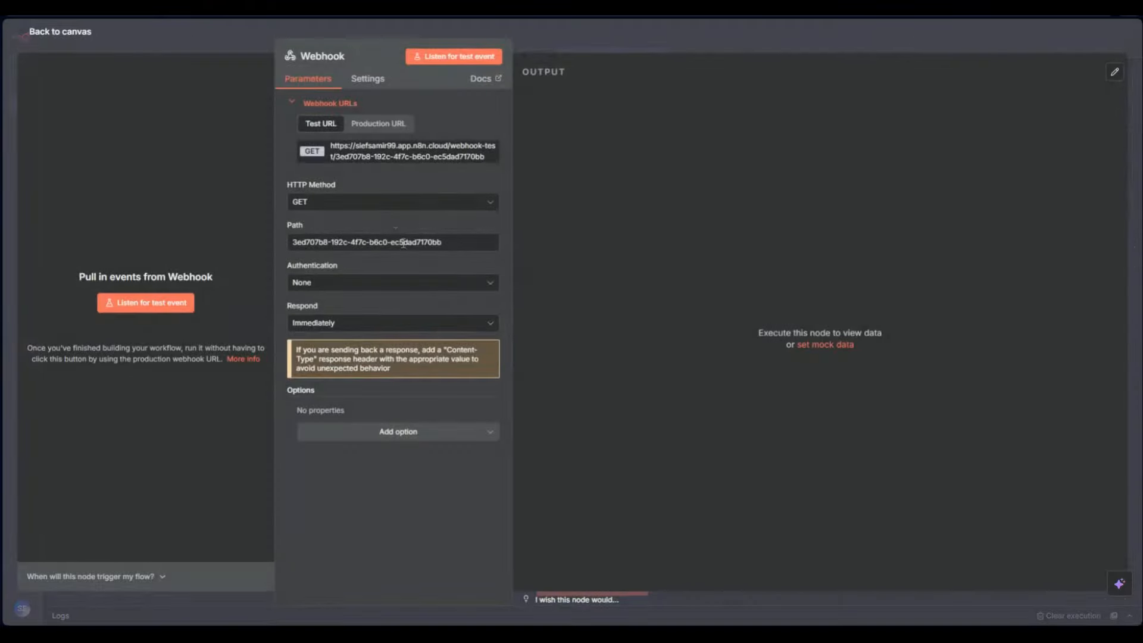
{"action": "left_click", "coordinate": [363, 161]}
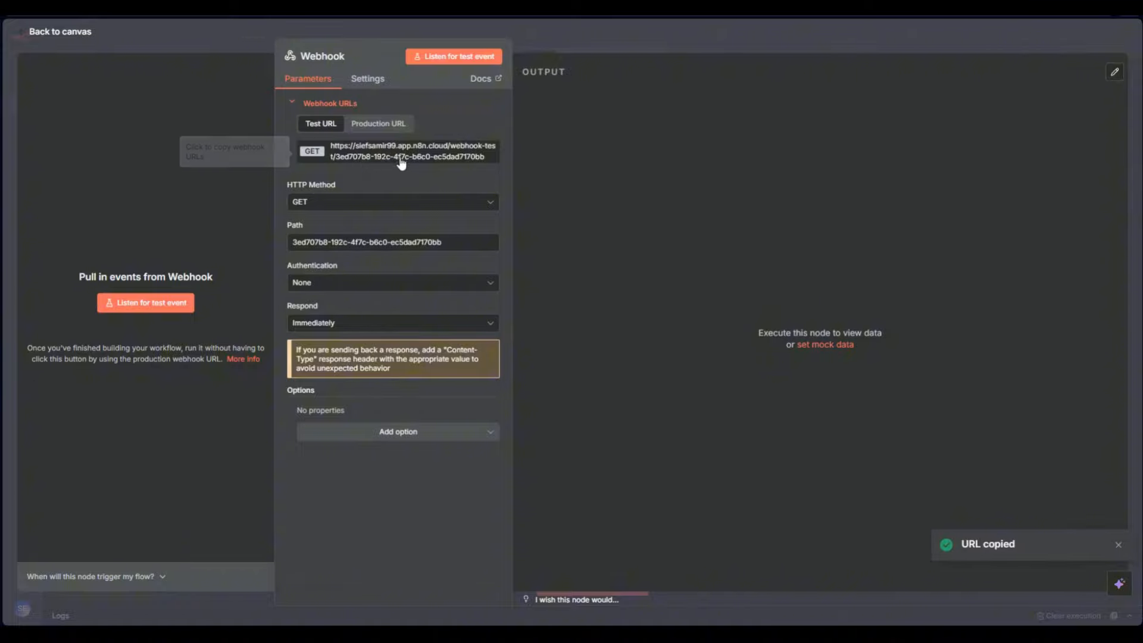
{"action": "left_click", "coordinate": [376, 125]}
{"action": "left_click", "coordinate": [383, 152]}
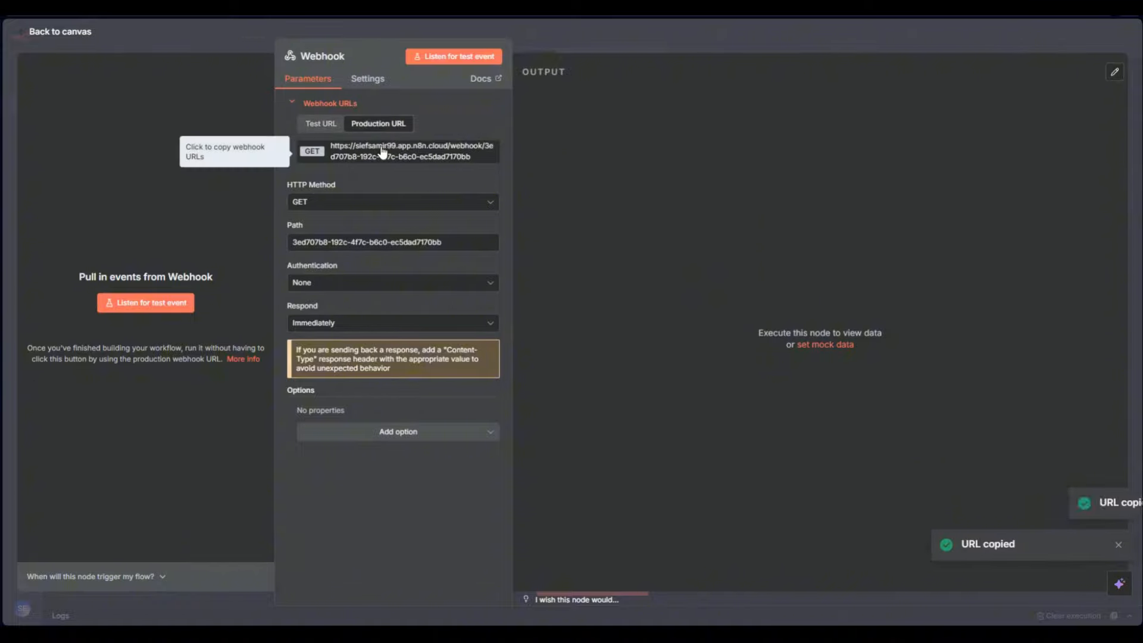
{"action": "left_click", "coordinate": [606, 33]}
Activate the workflow, dismiss the notice, deactivate it, and reopen the Webhook settings
{"action": "left_click", "coordinate": [956, 38]}
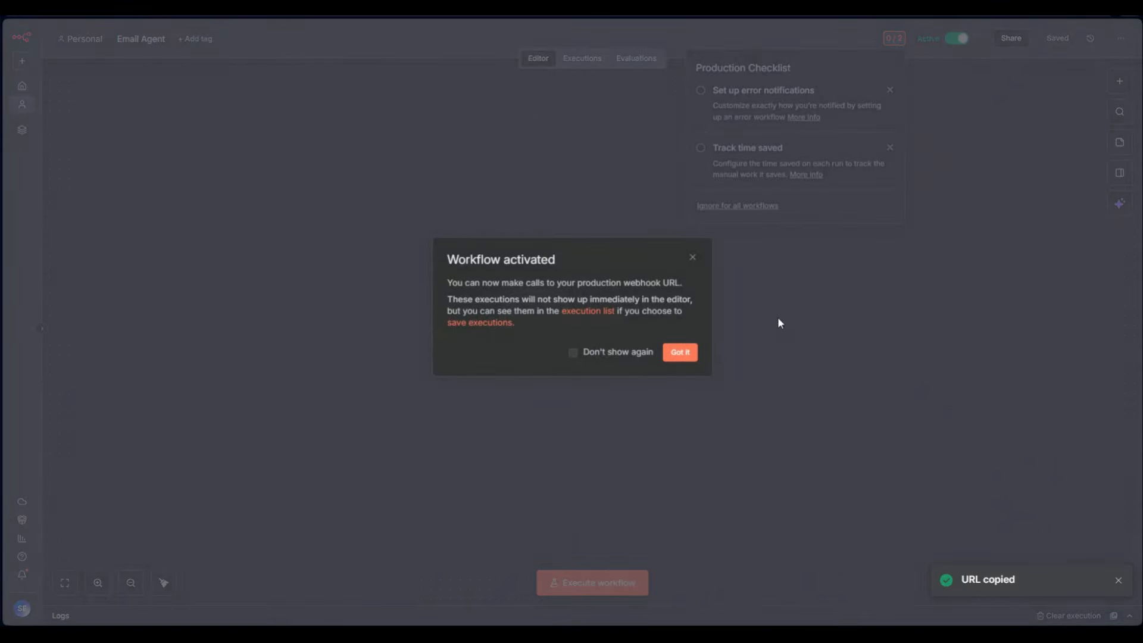
{"action": "left_click", "coordinate": [682, 361]}
{"action": "left_click", "coordinate": [957, 39]}
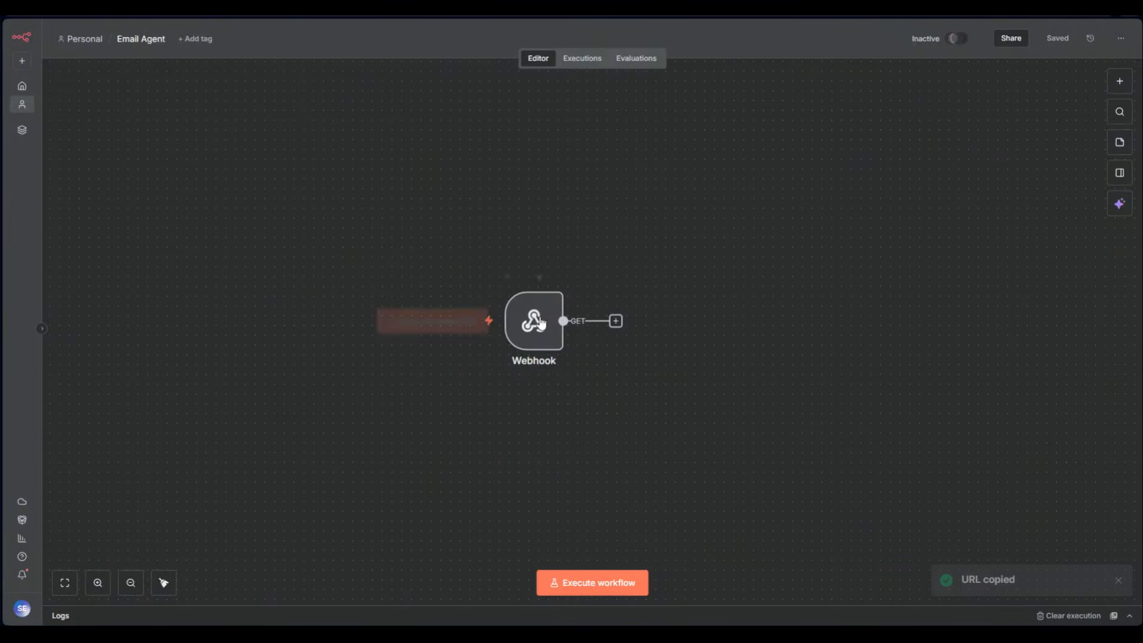
{"action": "double_click", "coordinate": [522, 329]}
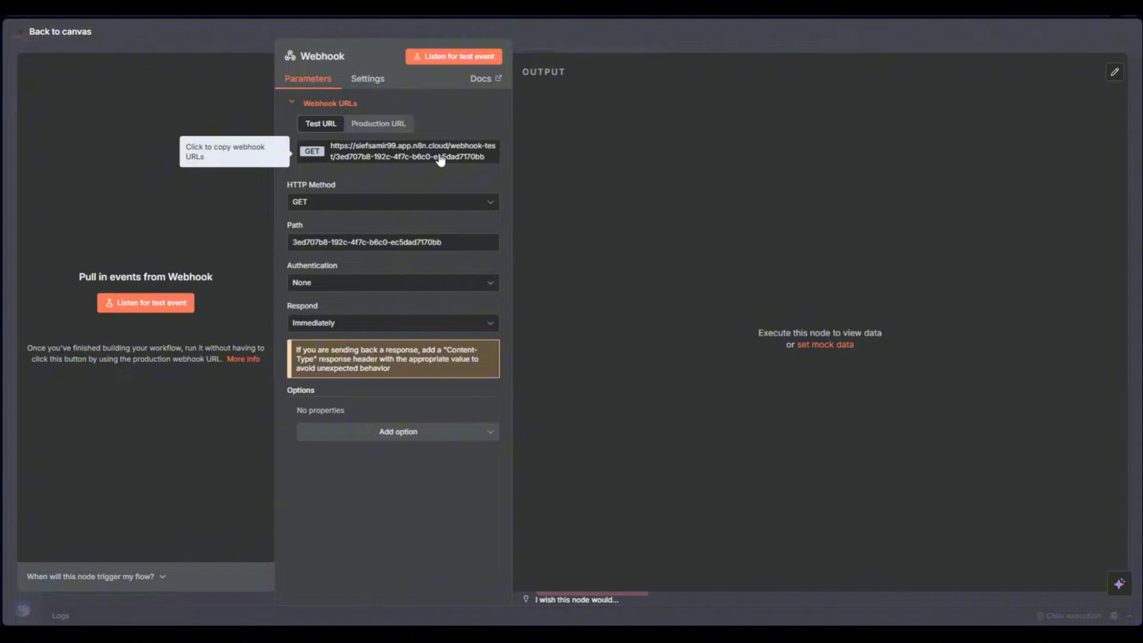
Change the Webhook's HTTP Method from GET to POST
{"action": "left_click", "coordinate": [374, 206]}
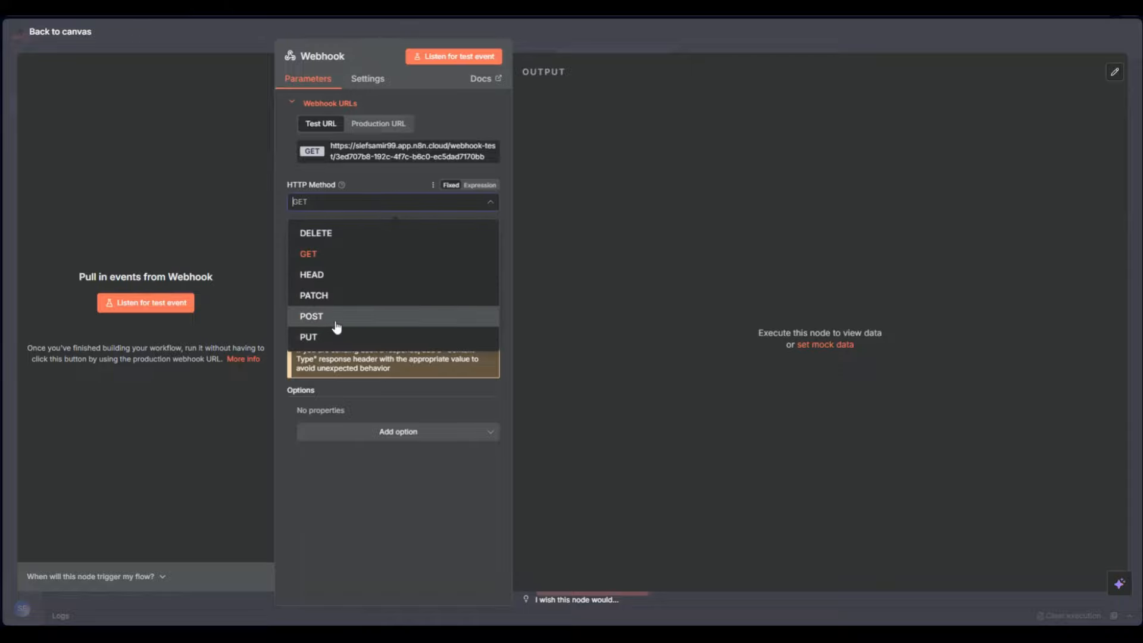
{"action": "left_click", "coordinate": [337, 326]}
{"action": "left_click", "coordinate": [442, 206]}
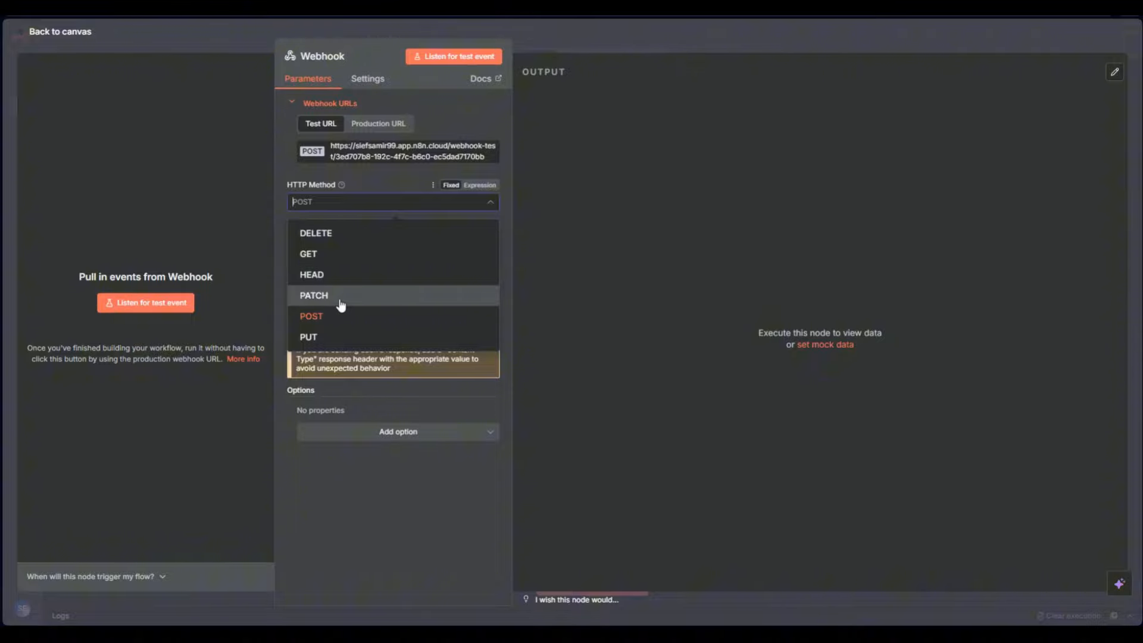
{"action": "left_click", "coordinate": [295, 322]}
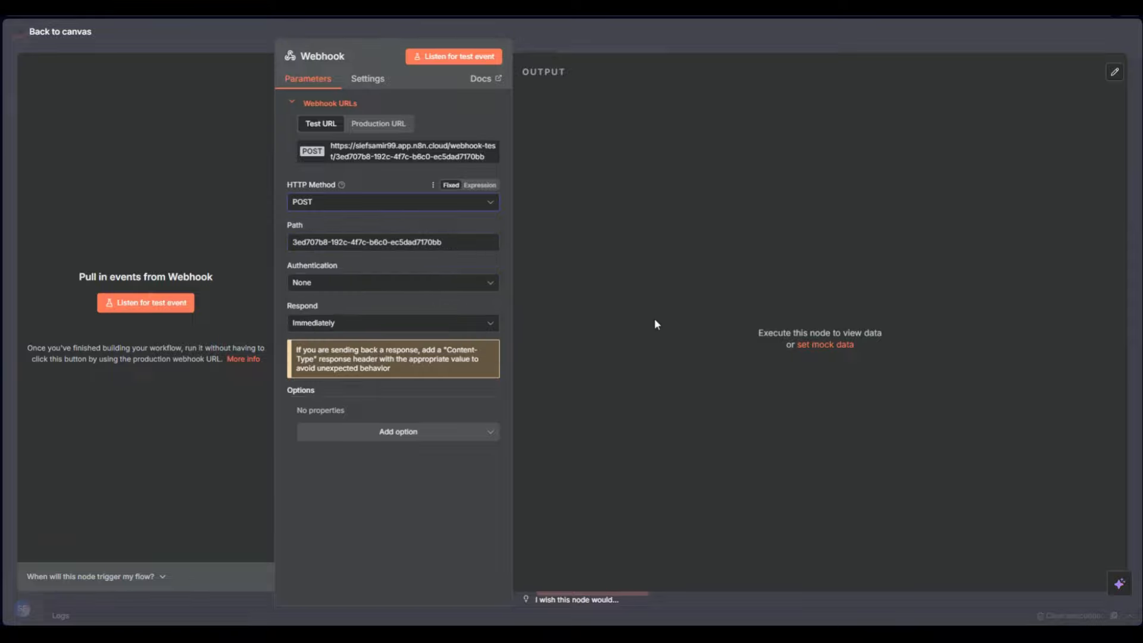
{"action": "left_click", "coordinate": [421, 201]}
{"action": "left_click", "coordinate": [341, 314]}
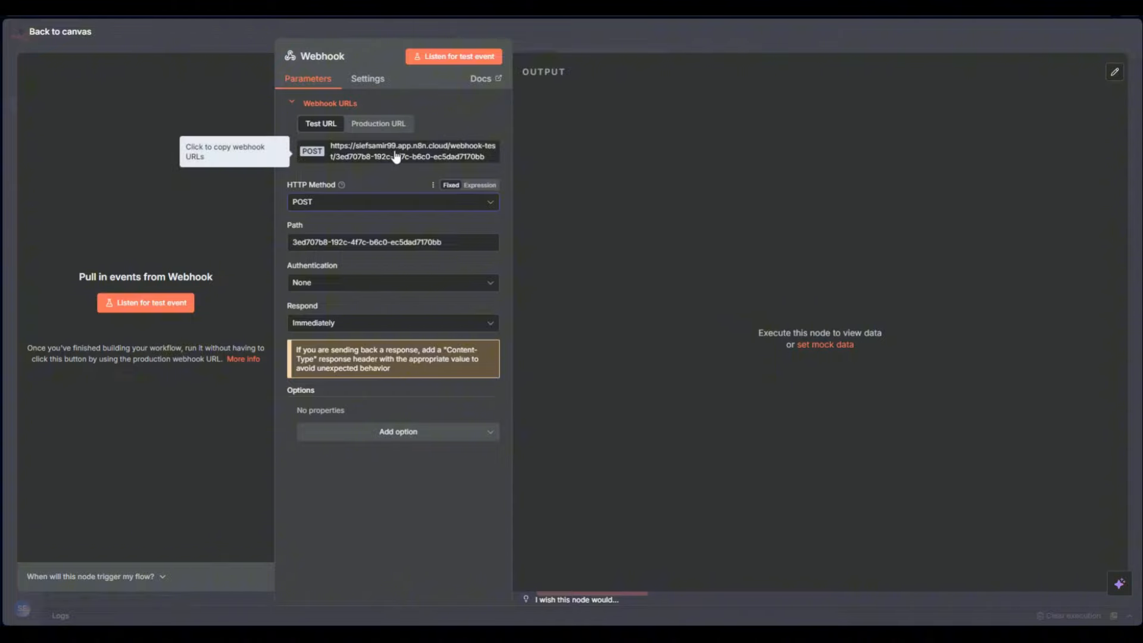
Replace the Webhook path with 'Ignite AI'
{"action": "left_click_drag", "start_coordinate": [444, 242], "coordinate": [251, 250]}
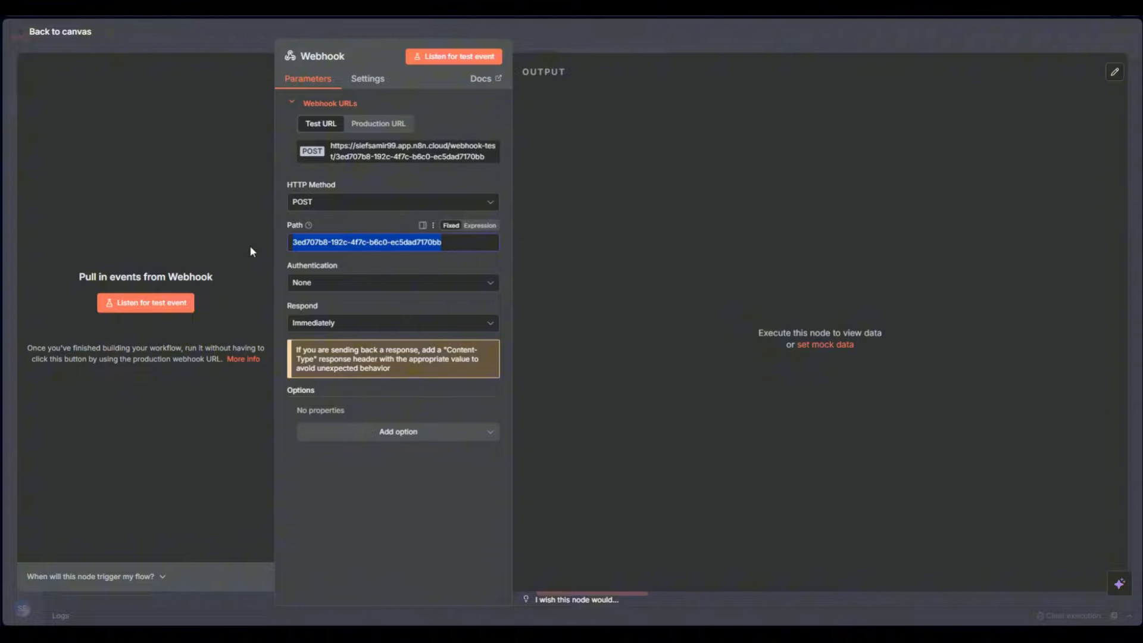
{"action": "type", "text": "Ignite"}
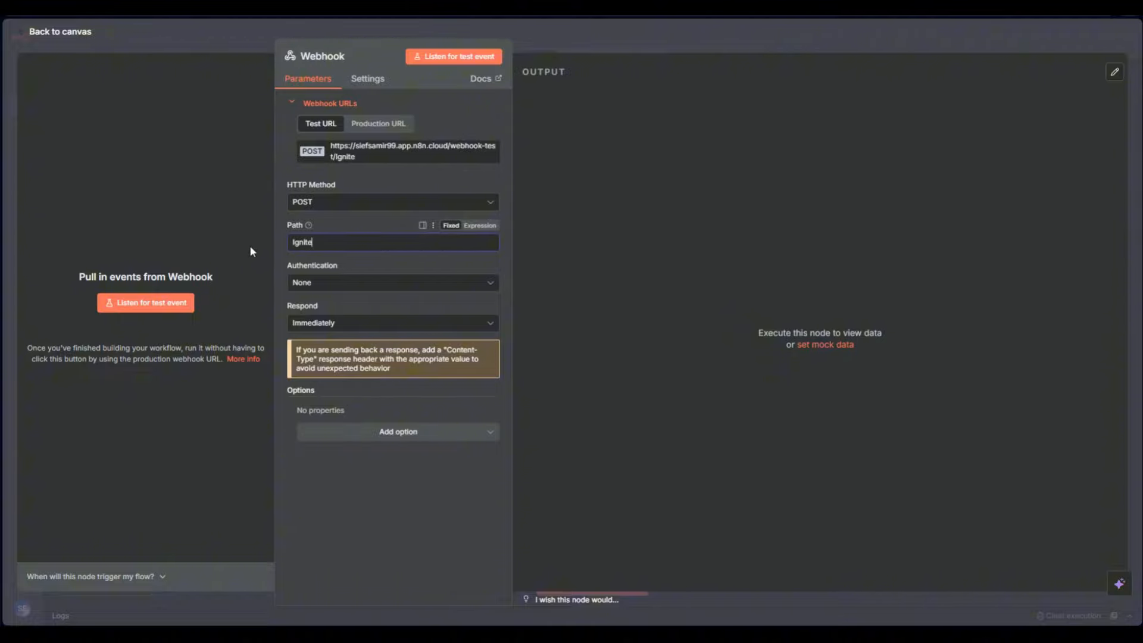
{"action": "left_click", "coordinate": [652, 304]}
{"action": "left_click", "coordinate": [441, 246]}
{"action": "type", "text": "AI"}
{"action": "left_click", "coordinate": [525, 268]}
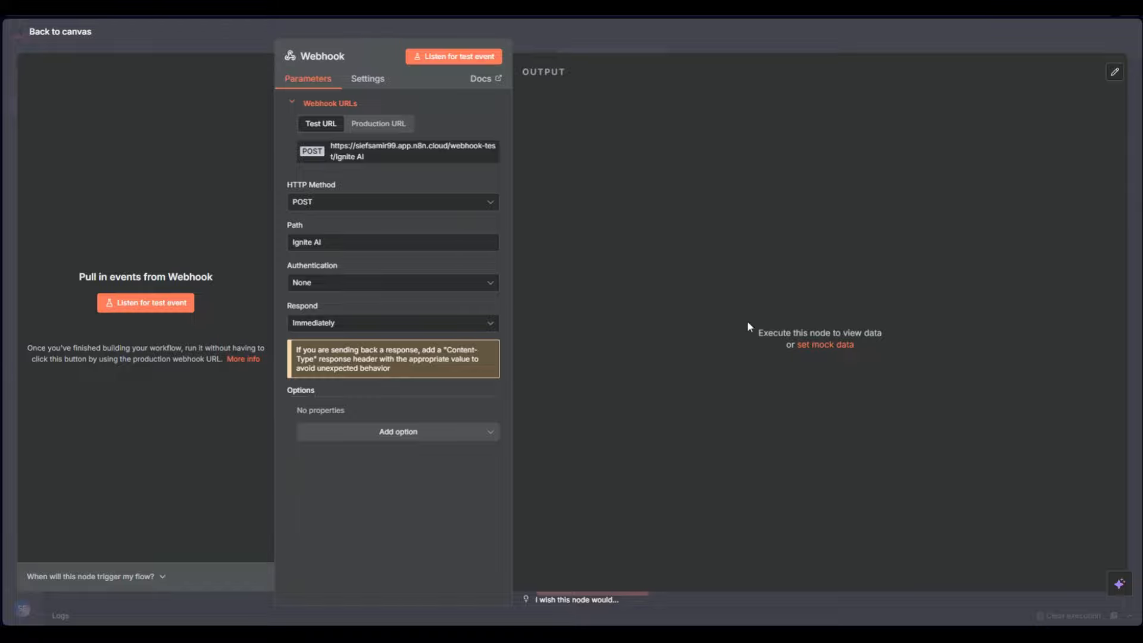
Try Basic Auth authentication, then set Authentication back to None
{"action": "left_click", "coordinate": [338, 284]}
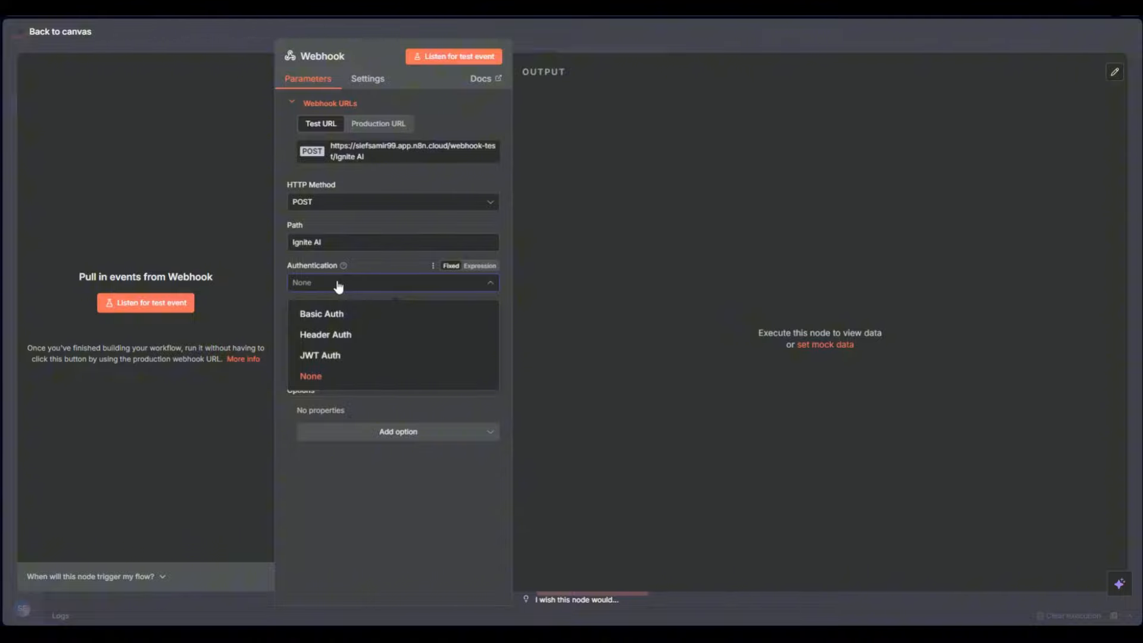
{"action": "left_click", "coordinate": [383, 375]}
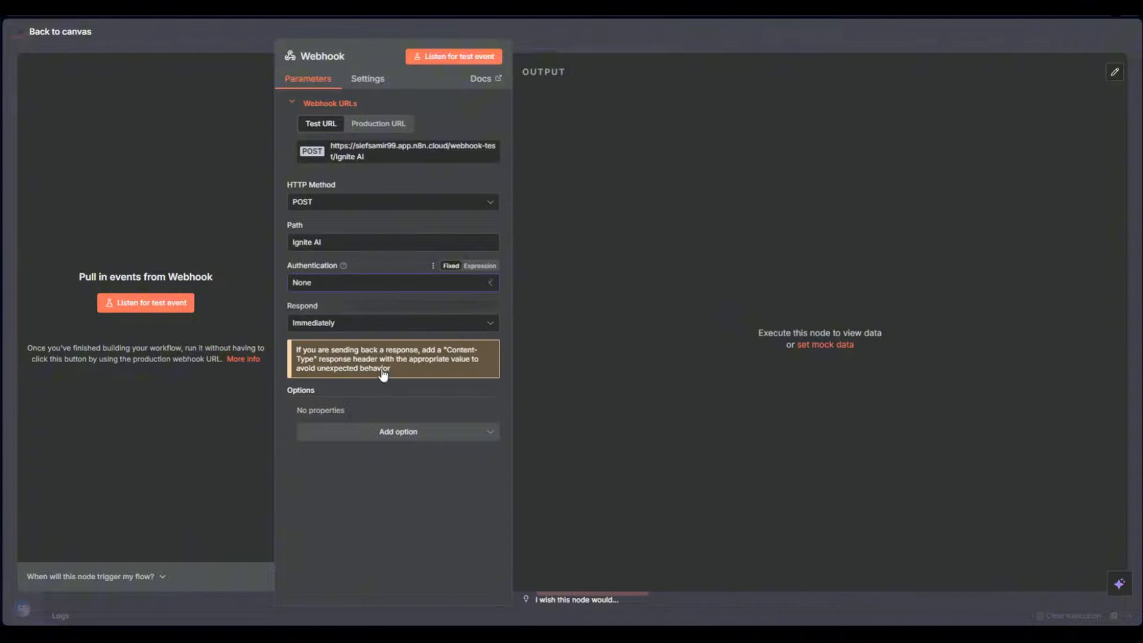
{"action": "left_click", "coordinate": [351, 282]}
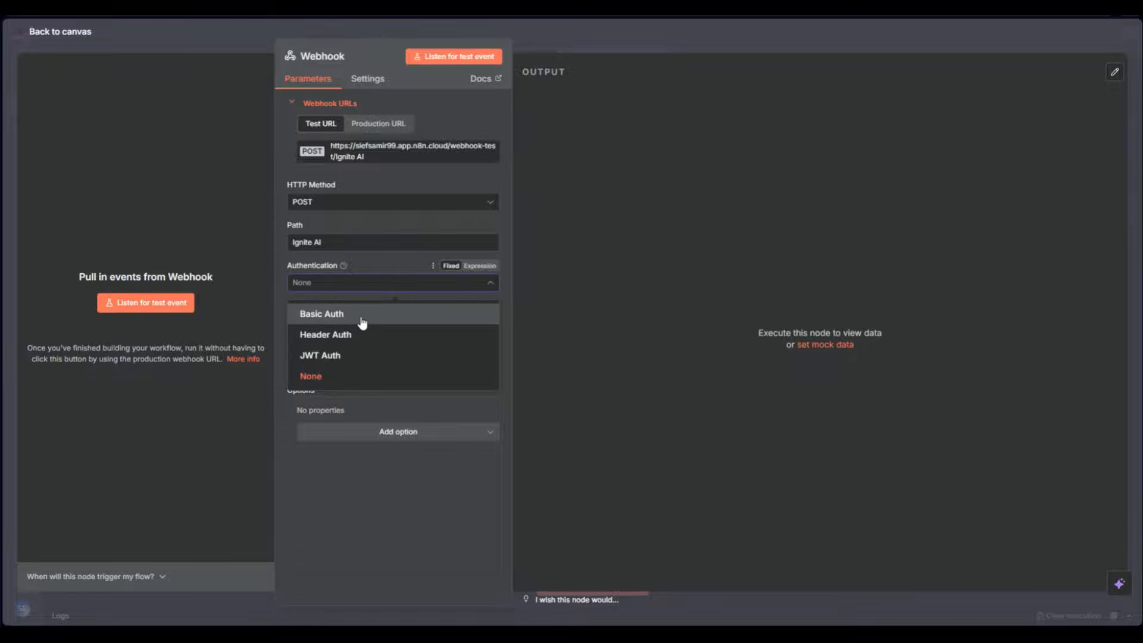
{"action": "left_click", "coordinate": [362, 322]}
{"action": "left_click", "coordinate": [360, 322]}
{"action": "left_click", "coordinate": [622, 380]}
{"action": "left_click", "coordinate": [398, 288]}
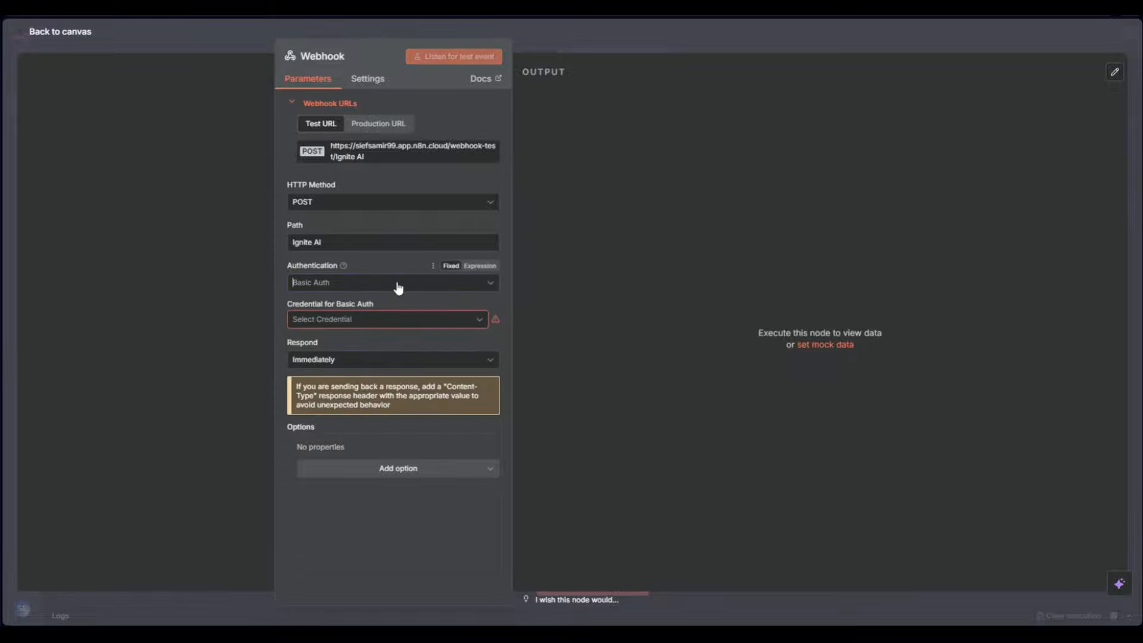
{"action": "left_click", "coordinate": [365, 376]}
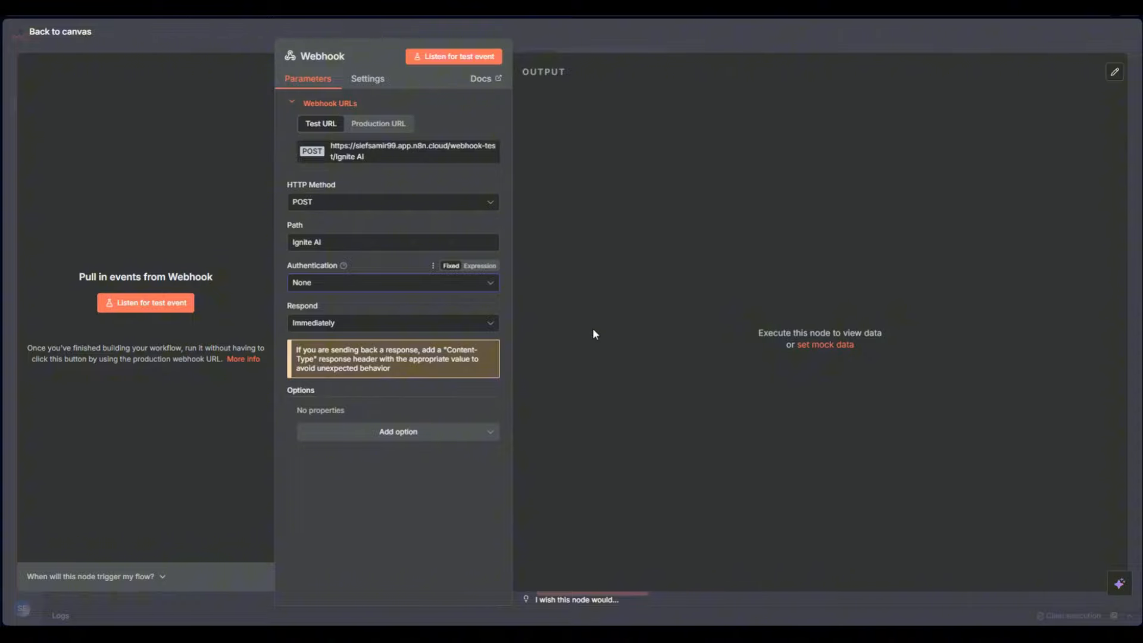
Copy the Webhook's test URL and return to the canvas
{"action": "left_click", "coordinate": [354, 326]}
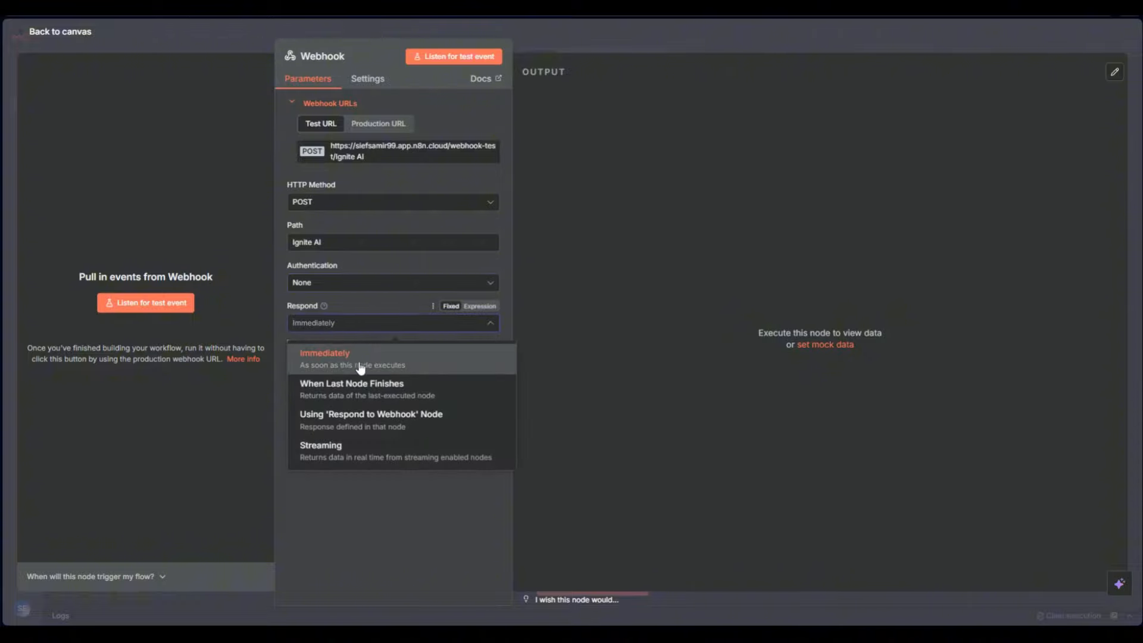
{"action": "left_click", "coordinate": [359, 157]}
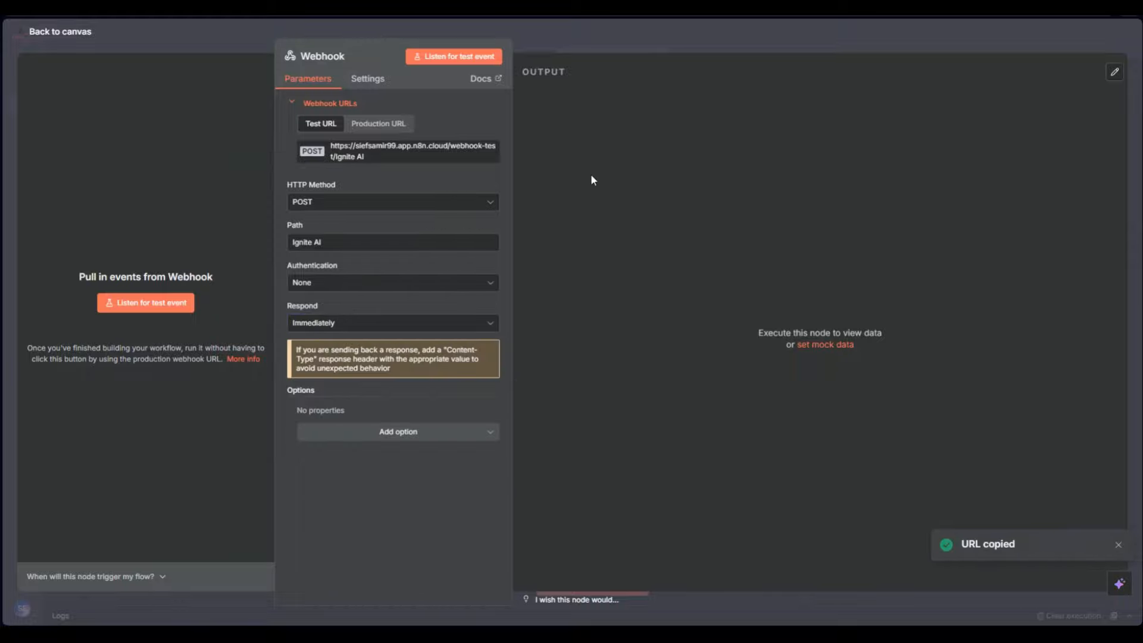
{"action": "left_click", "coordinate": [685, 43]}
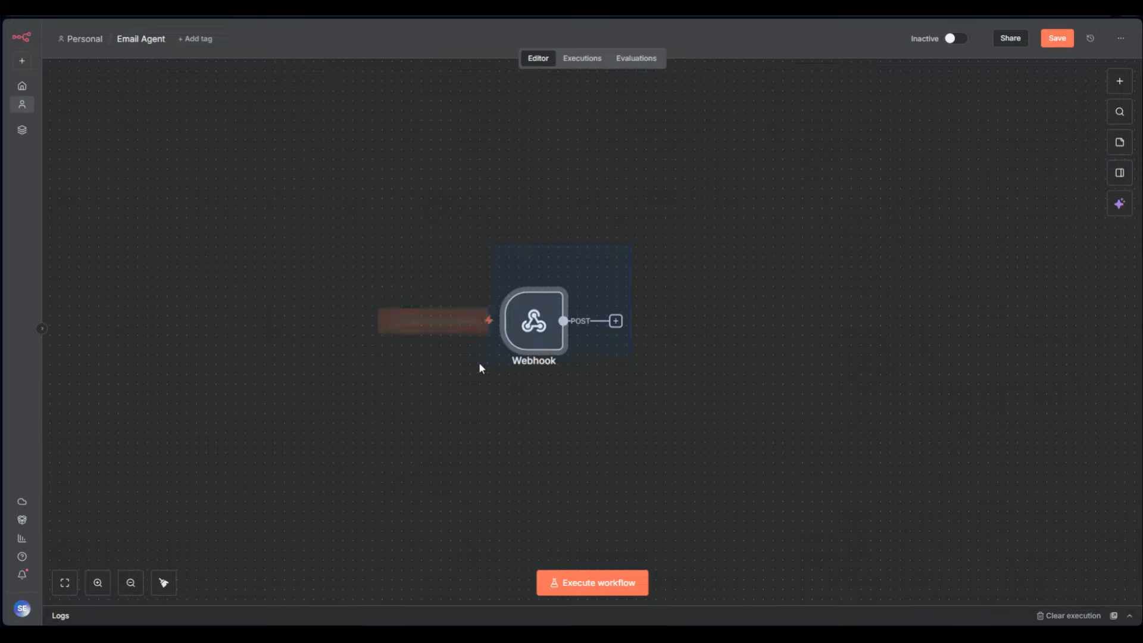
Set the Webhook's Respond option to Using 'Respond to Webhook' Node
{"action": "mouse_move", "coordinate": [509, 345]}
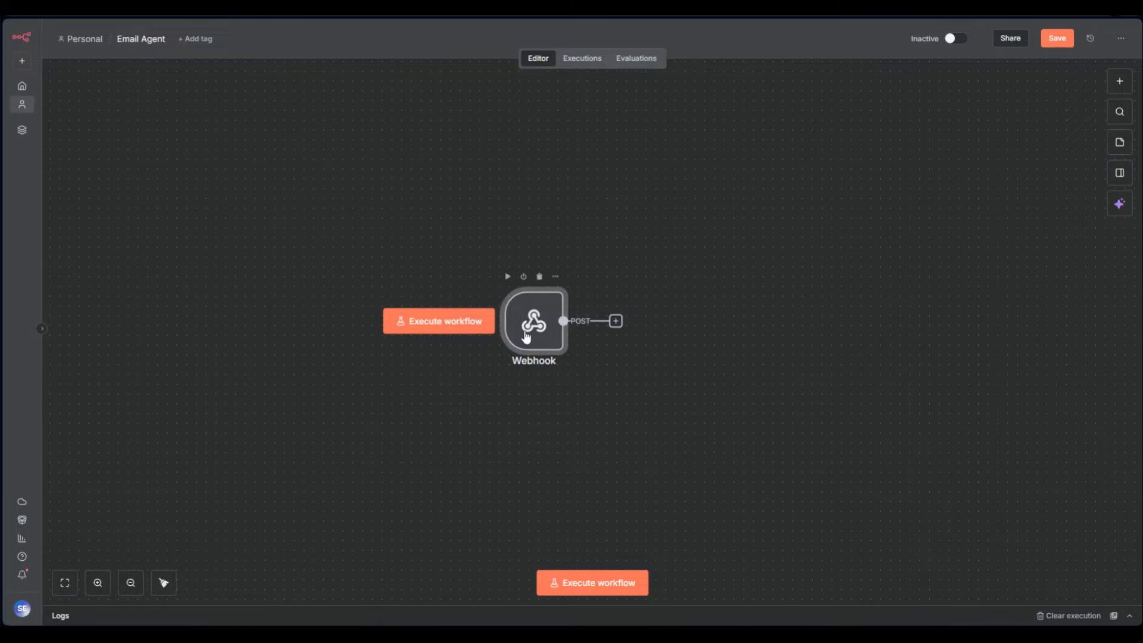
{"action": "double_click", "coordinate": [526, 337]}
{"action": "left_click", "coordinate": [352, 324]}
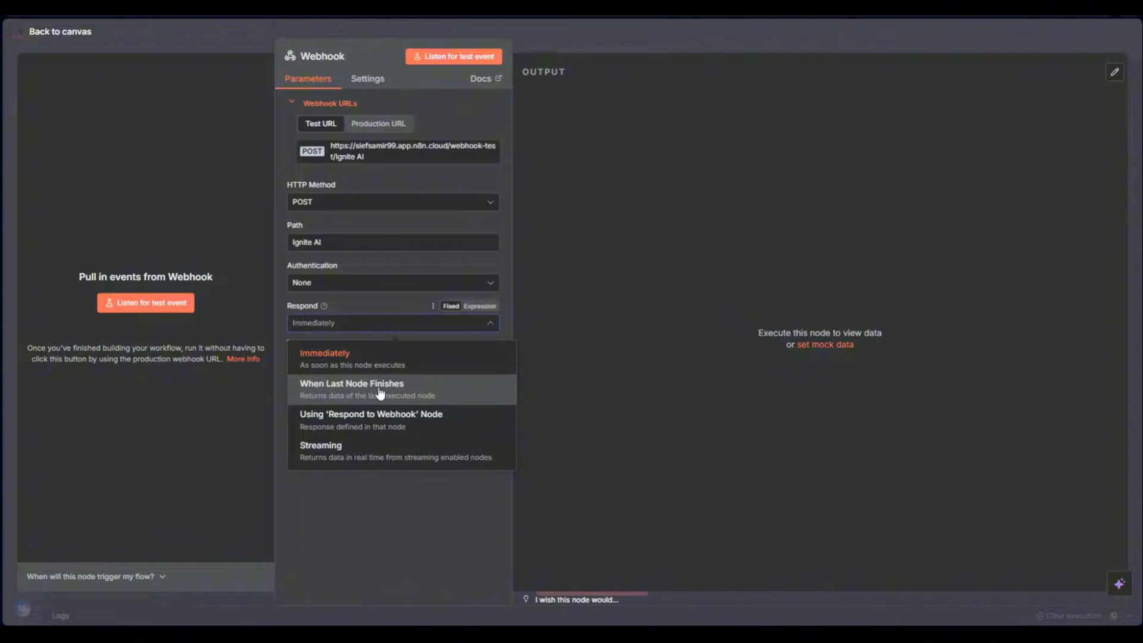
{"action": "left_click", "coordinate": [340, 426]}
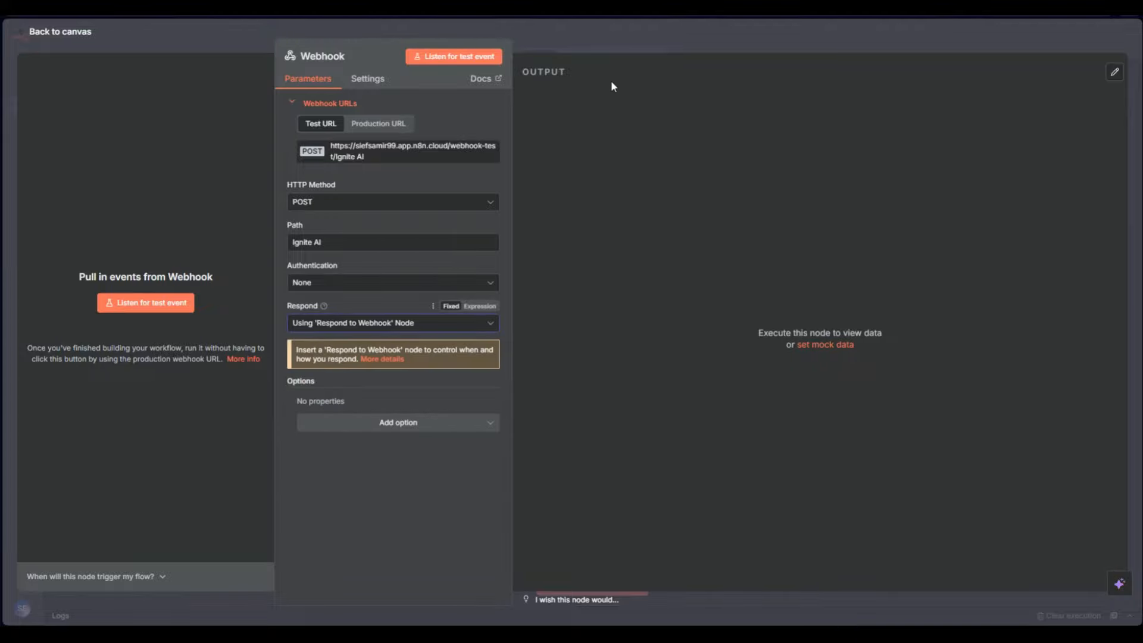
{"action": "left_click", "coordinate": [605, 50]}
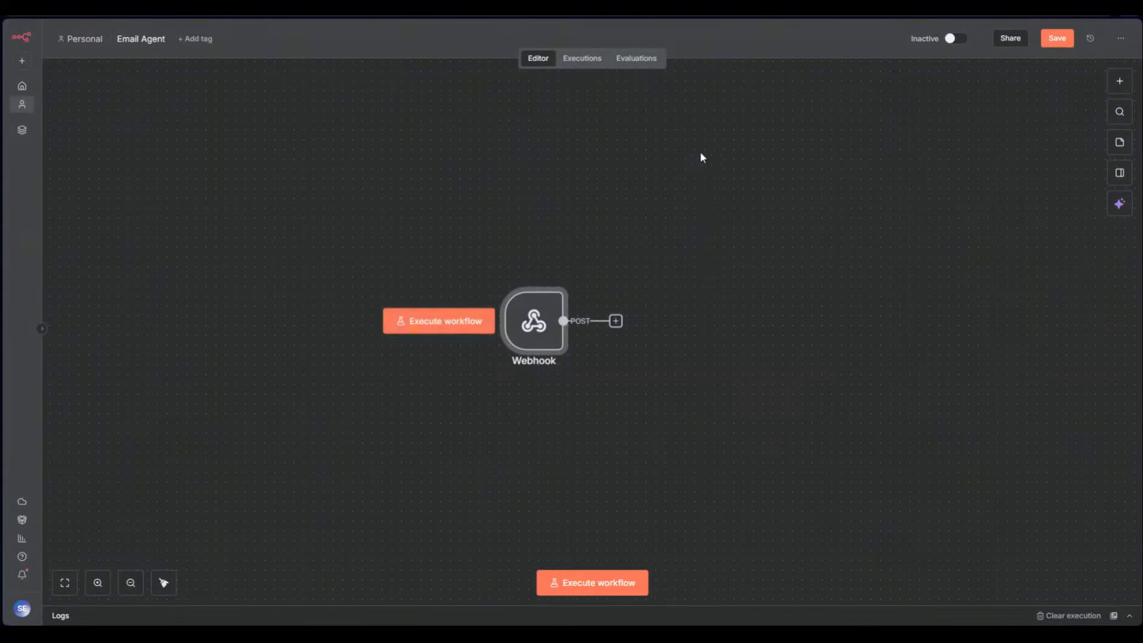
Chain an AI Agent and a Respond to Webhook node after the Webhook
{"action": "left_click", "coordinate": [615, 321]}
{"action": "type", "text": "ag"}
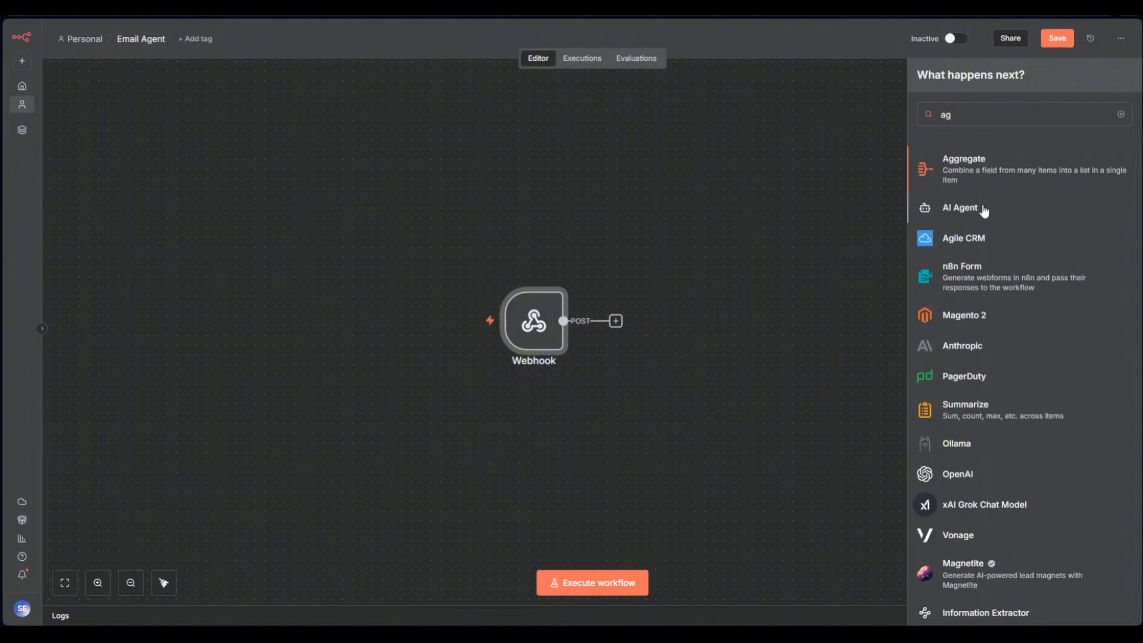
{"action": "left_click", "coordinate": [958, 209]}
{"action": "left_click", "coordinate": [769, 49]}
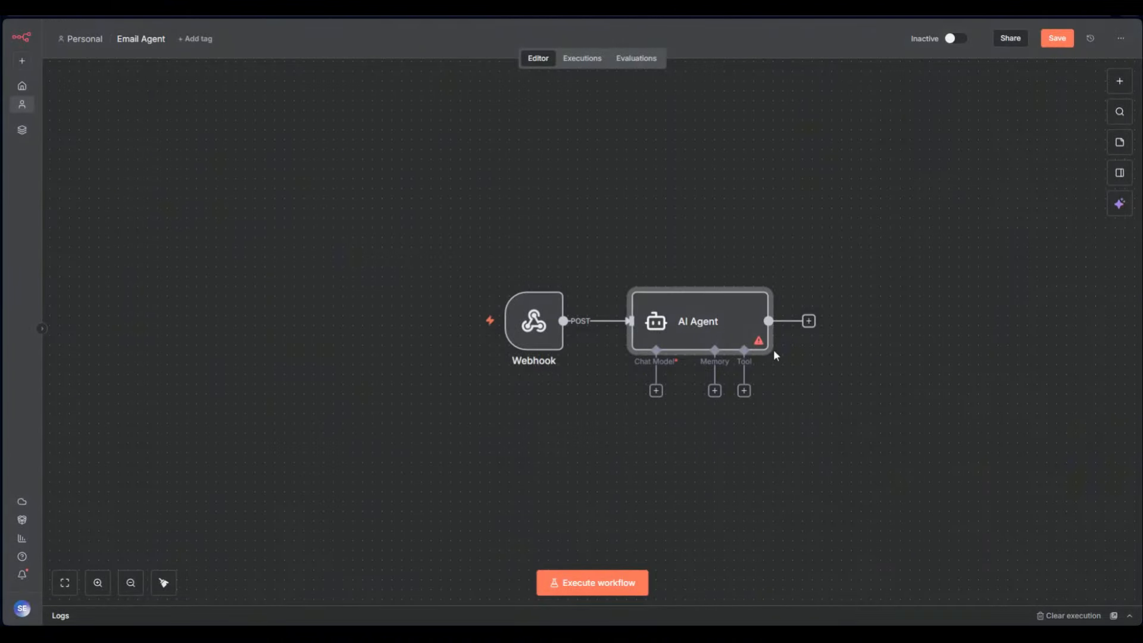
{"action": "left_click", "coordinate": [811, 325]}
{"action": "type", "text": "res"}
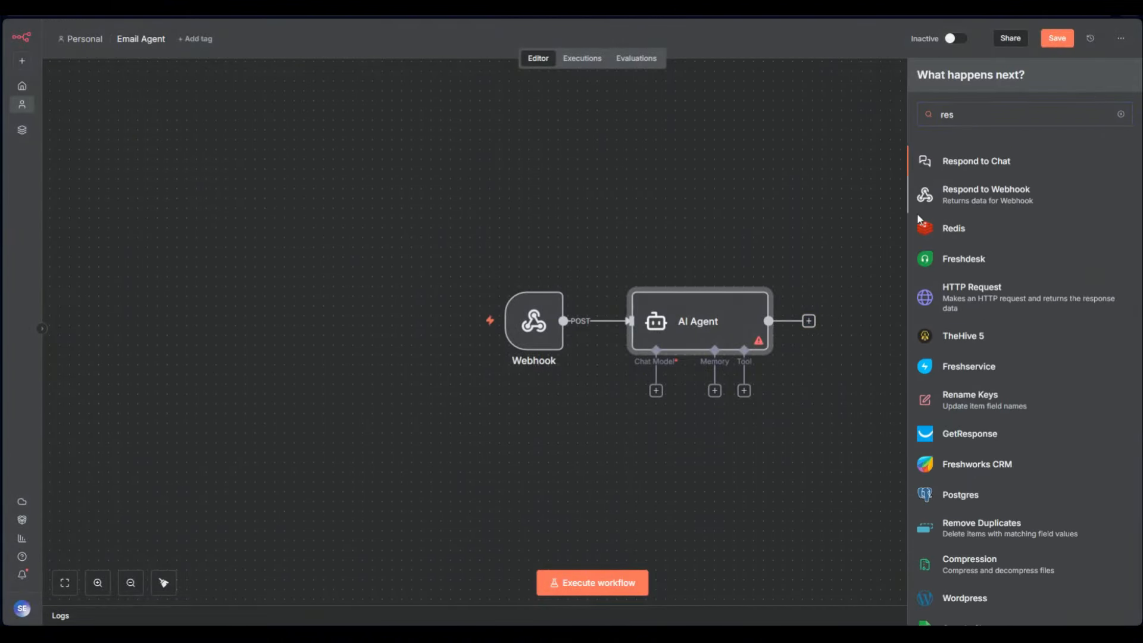
{"action": "left_click", "coordinate": [919, 205]}
{"action": "left_click", "coordinate": [764, 38]}
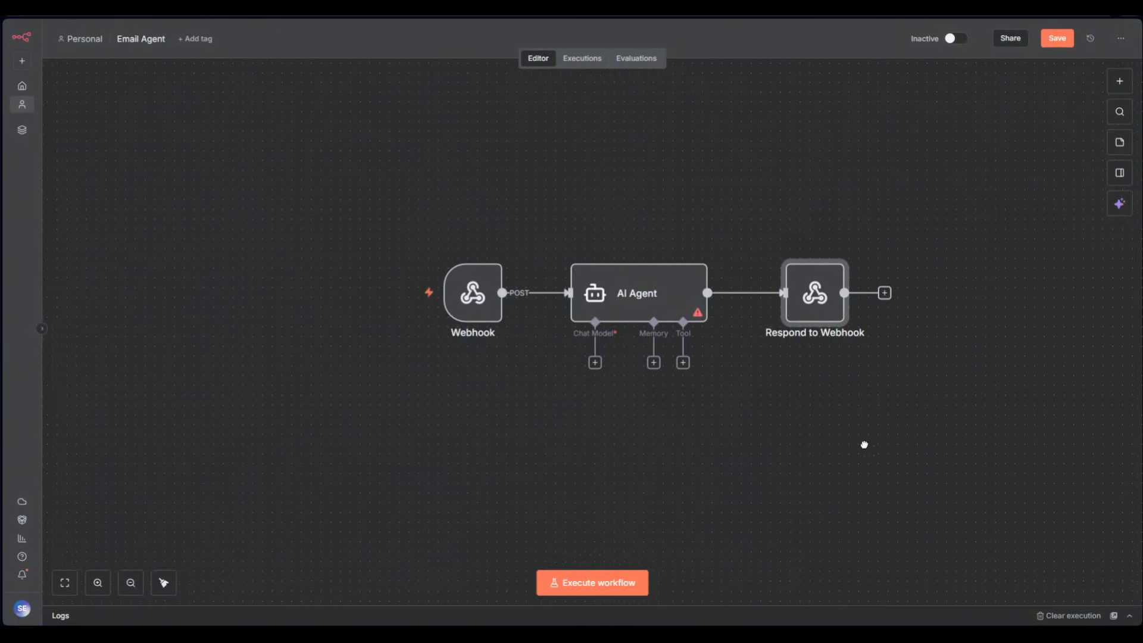
Select the nodes and delete the AI Agent to Respond to Webhook connection
{"action": "left_click_drag", "start_coordinate": [360, 226], "coordinate": [524, 422]}
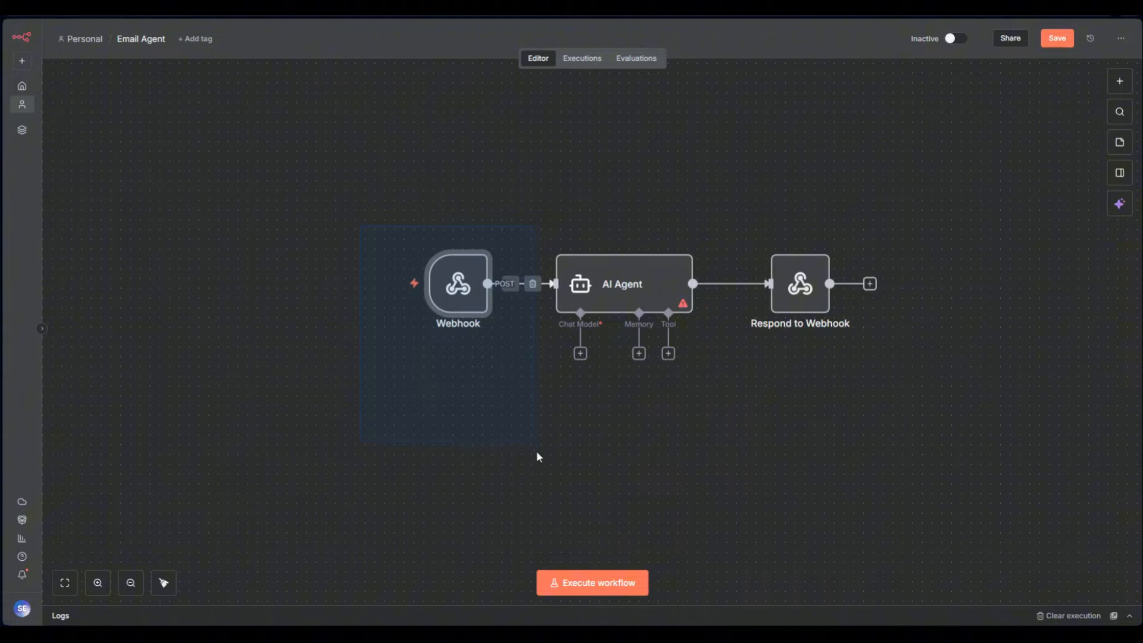
{"action": "left_click_drag", "start_coordinate": [539, 473], "coordinate": [535, 467]}
{"action": "left_click_drag", "start_coordinate": [557, 410], "coordinate": [674, 218]}
{"action": "left_click_drag", "start_coordinate": [610, 248], "coordinate": [684, 220]}
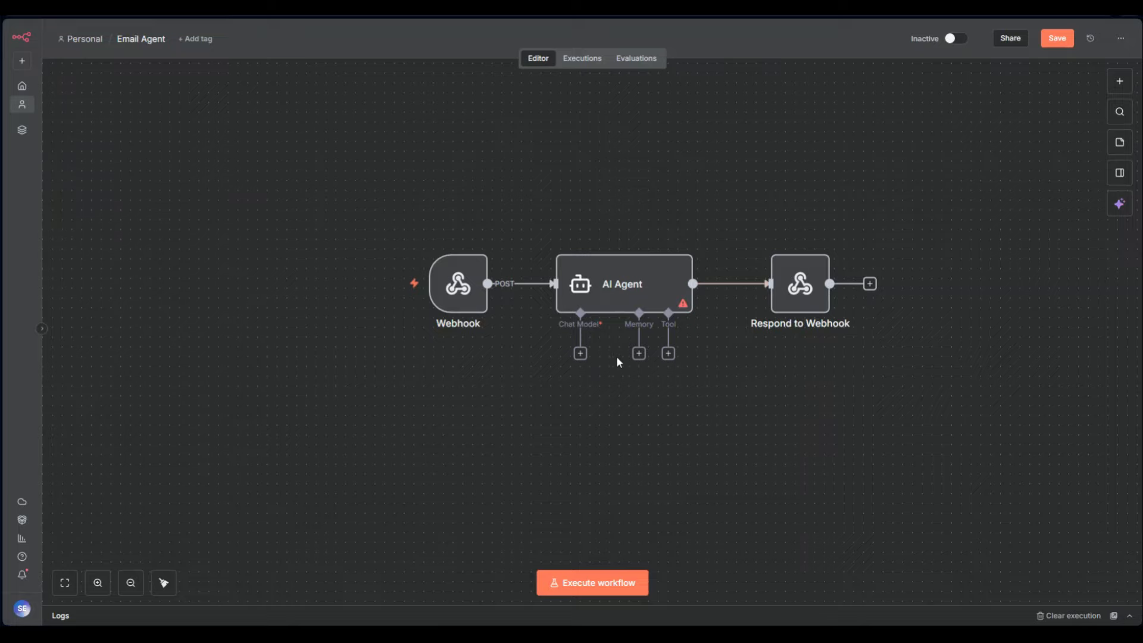
{"action": "left_click_drag", "start_coordinate": [753, 401], "coordinate": [940, 182]}
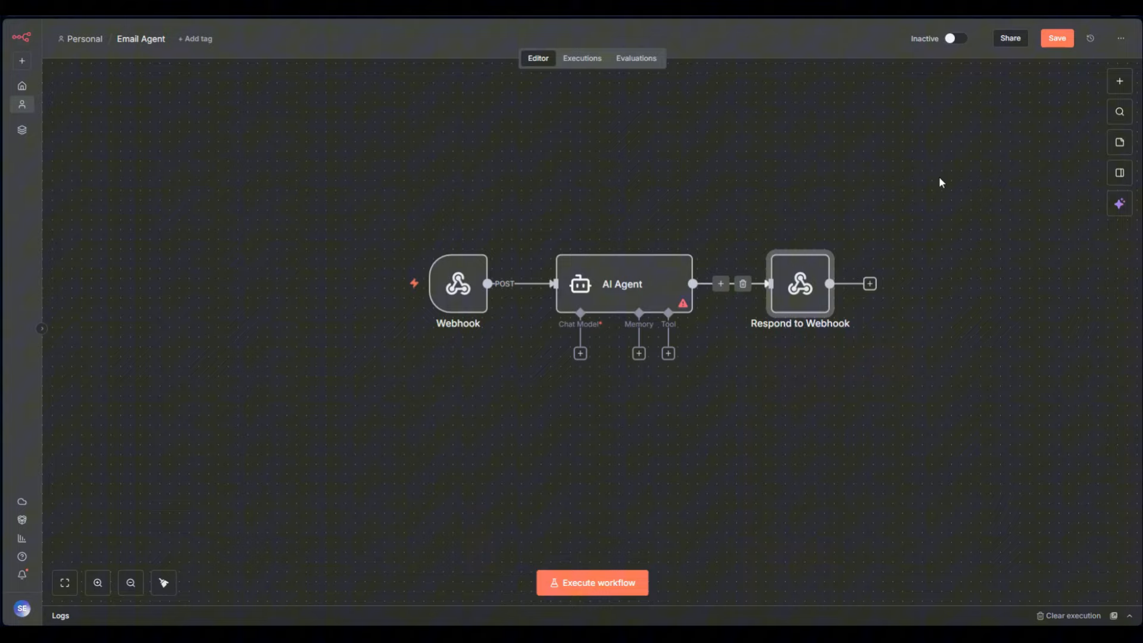
{"action": "left_click", "coordinate": [743, 284]}
Add a WhatsApp Send message node, then delete it and the Respond to Webhook node
{"action": "left_click", "coordinate": [733, 284]}
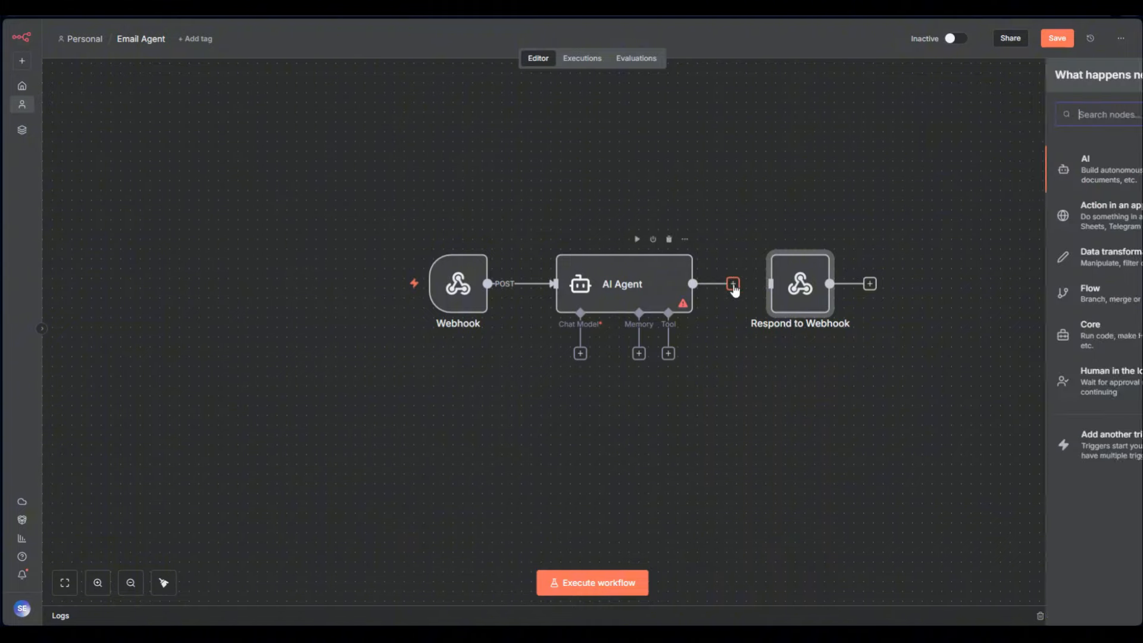
{"action": "type", "text": "what"}
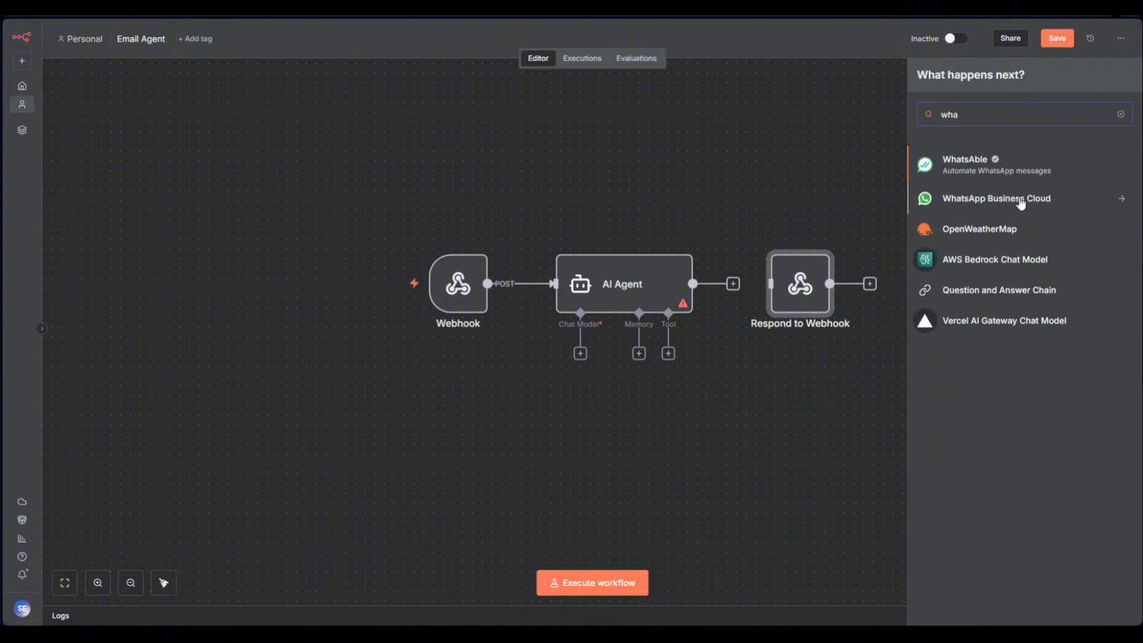
{"action": "left_click", "coordinate": [1019, 198]}
{"action": "left_click", "coordinate": [959, 206]}
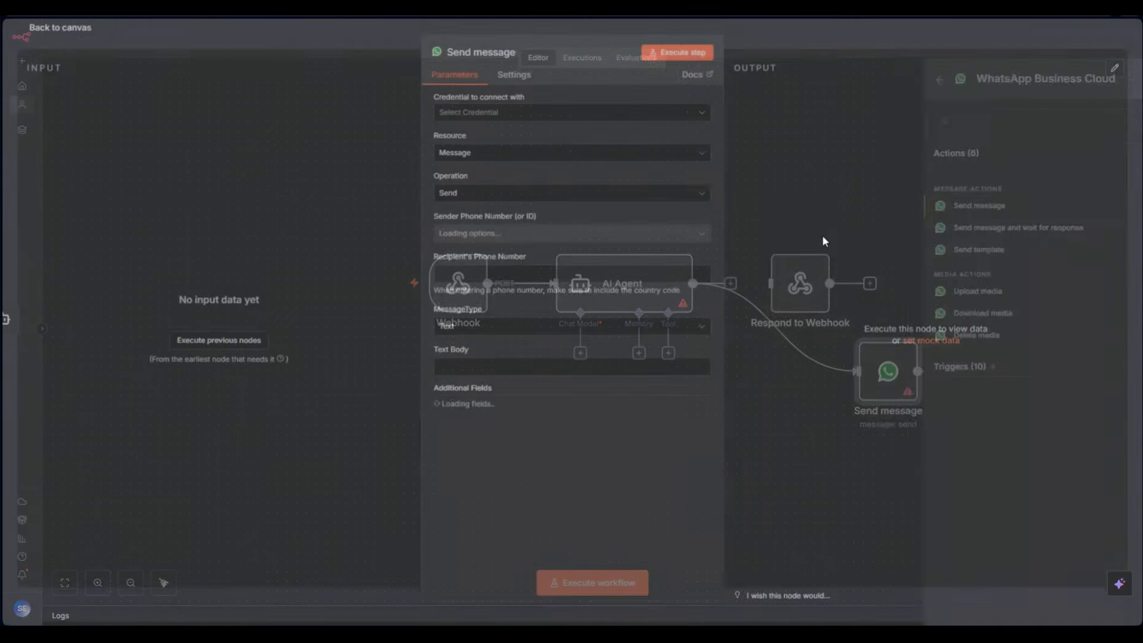
{"action": "left_click", "coordinate": [761, 32]}
{"action": "left_click_drag", "start_coordinate": [901, 391], "coordinate": [791, 198]}
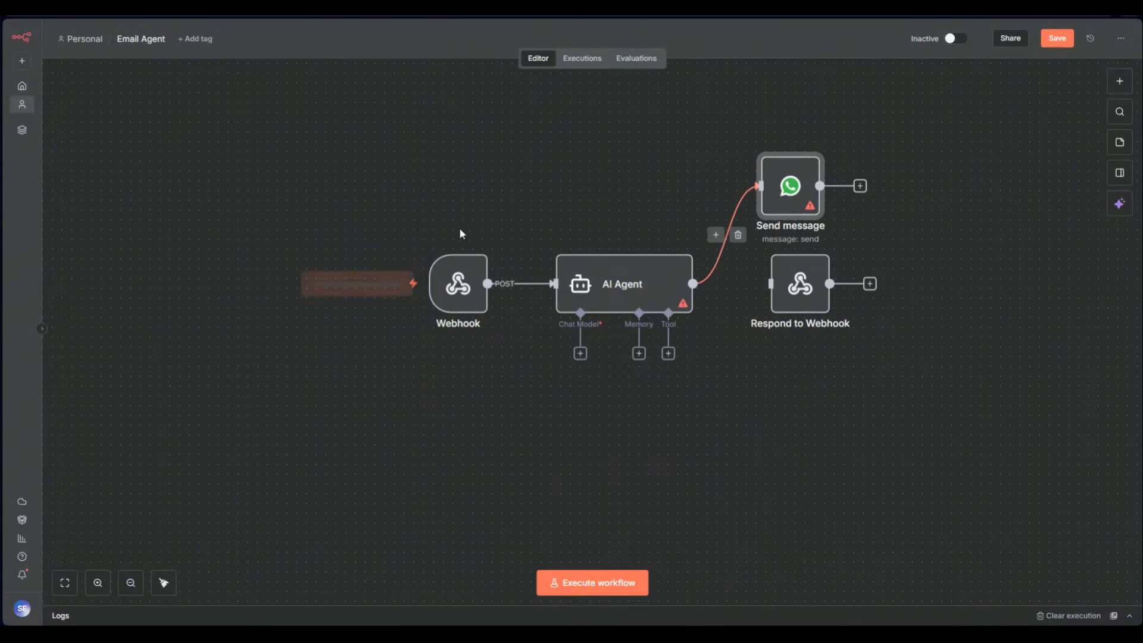
{"action": "left_click", "coordinate": [796, 141]}
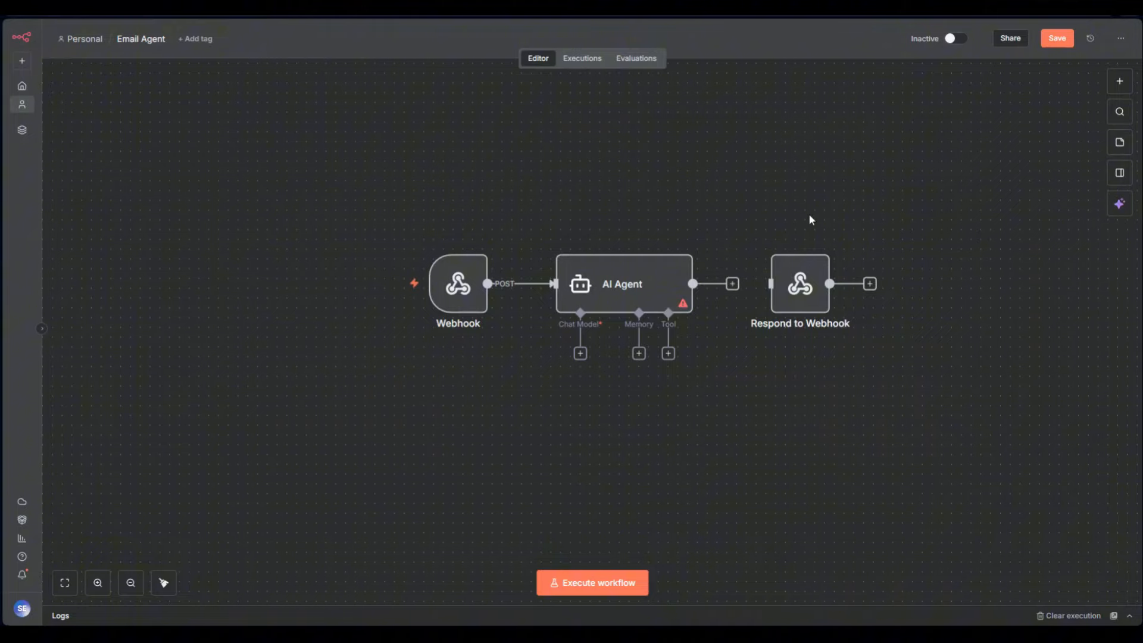
{"action": "left_click", "coordinate": [805, 240]}
Delete the AI Agent and Webhook nodes and add an On form submission trigger
{"action": "left_click", "coordinate": [673, 240]}
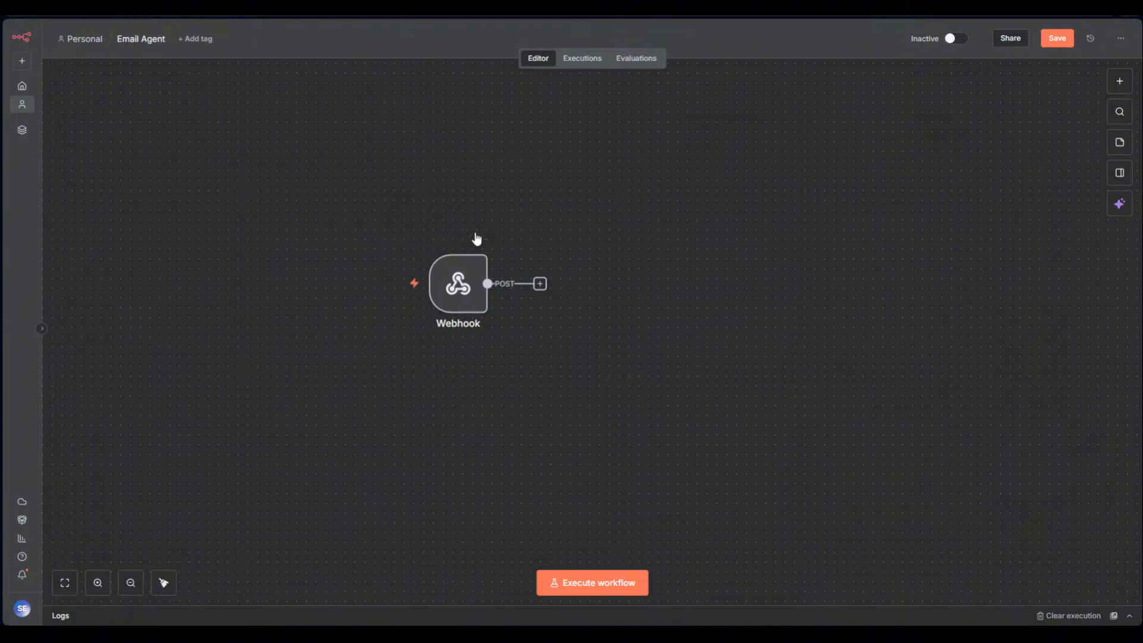
{"action": "left_click", "coordinate": [464, 240]}
{"action": "left_click", "coordinate": [1119, 80]}
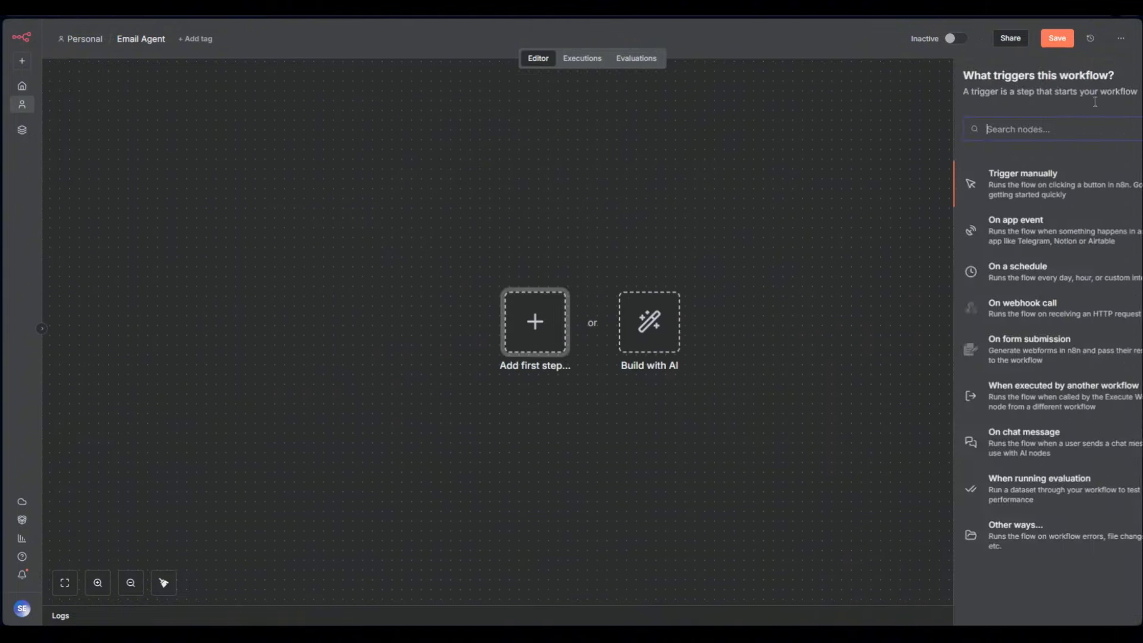
{"action": "left_click", "coordinate": [970, 354]}
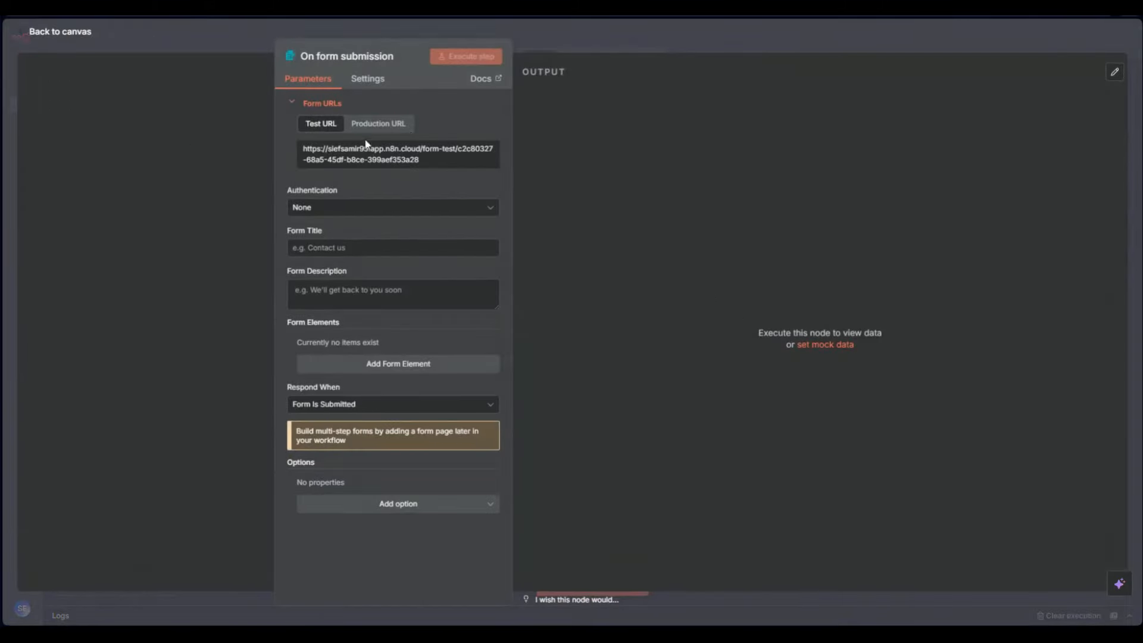
{"action": "left_click", "coordinate": [376, 123]}
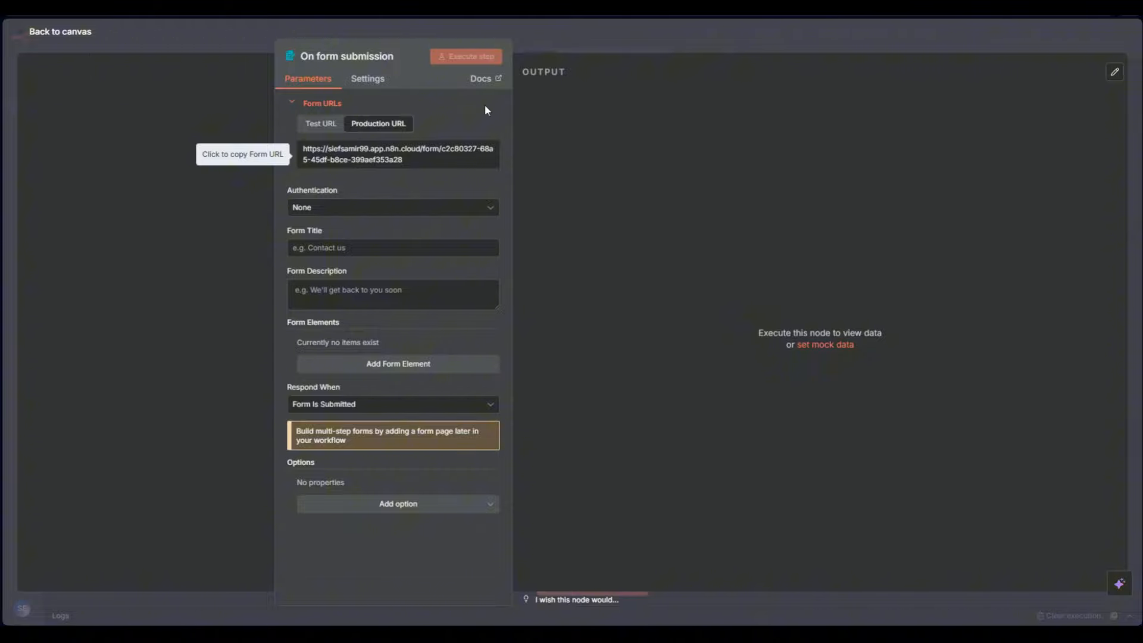
Add a Typeform Trigger, check its credentials, then delete it
{"action": "left_click", "coordinate": [632, 46]}
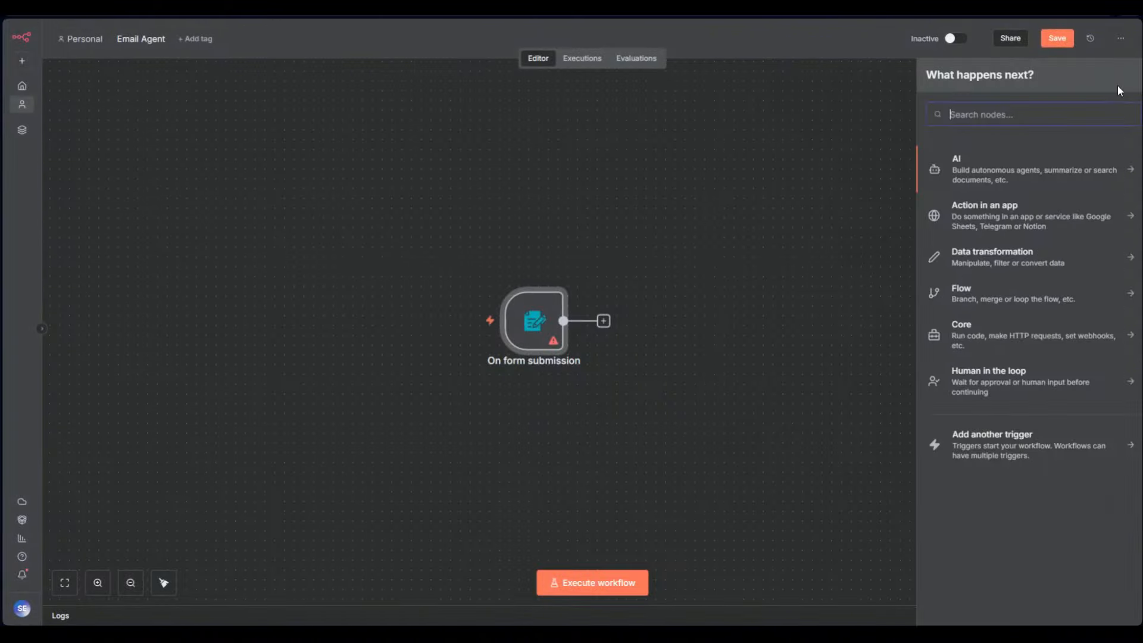
{"action": "type", "text": "typo"}
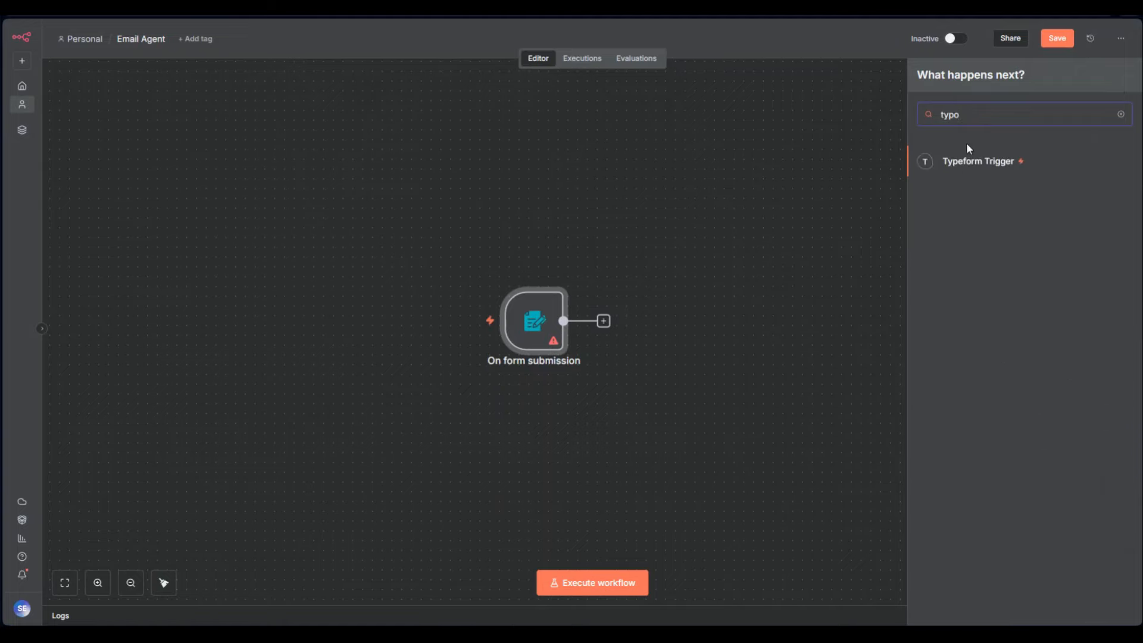
{"action": "left_click", "coordinate": [961, 160]}
{"action": "left_click", "coordinate": [581, 38]}
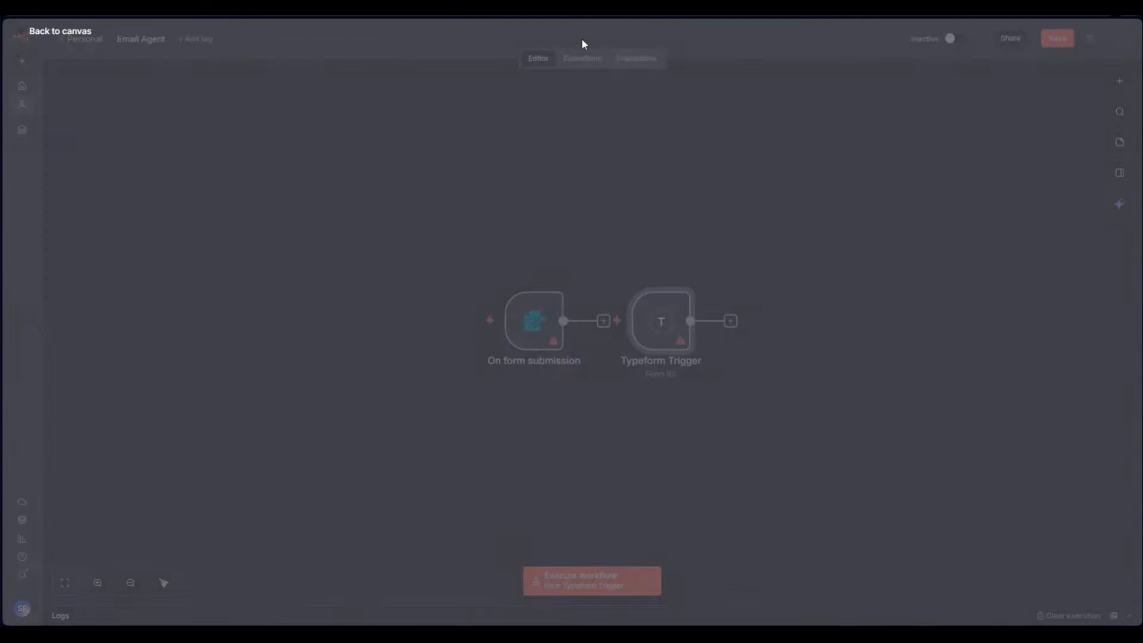
{"action": "double_click", "coordinate": [730, 189]}
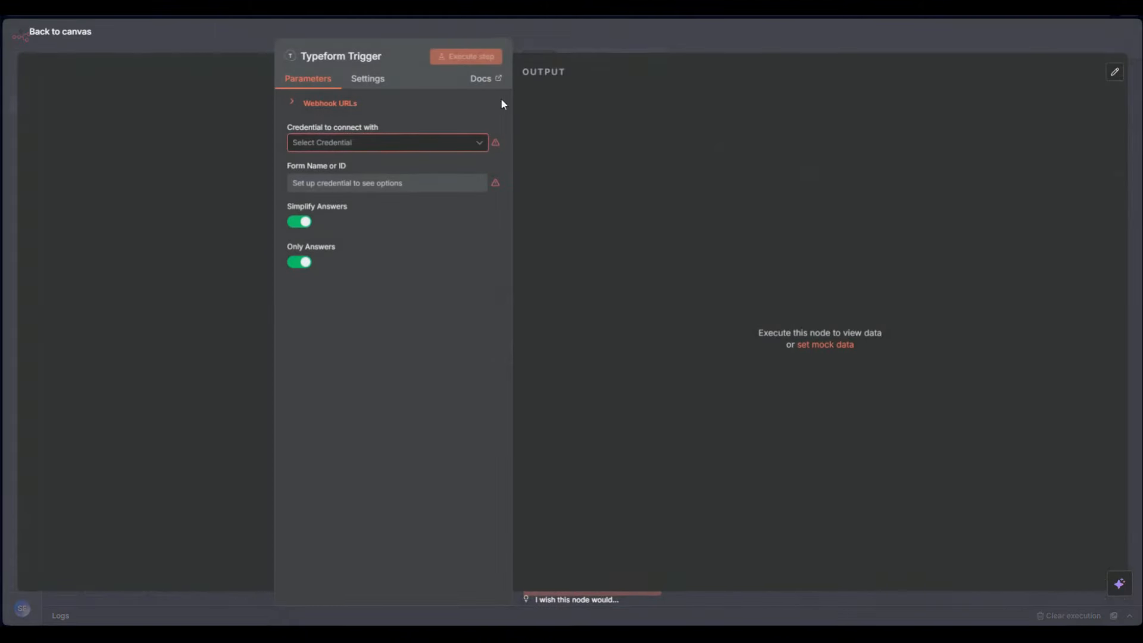
{"action": "left_click", "coordinate": [395, 143]}
{"action": "left_click", "coordinate": [634, 36]}
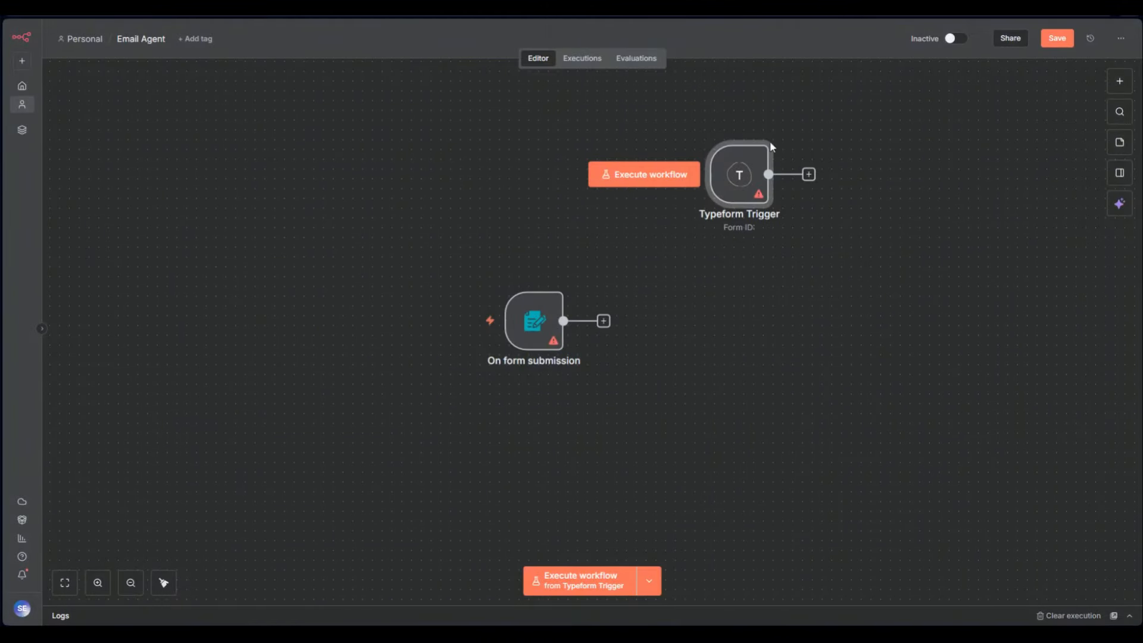
{"action": "left_click", "coordinate": [743, 129]}
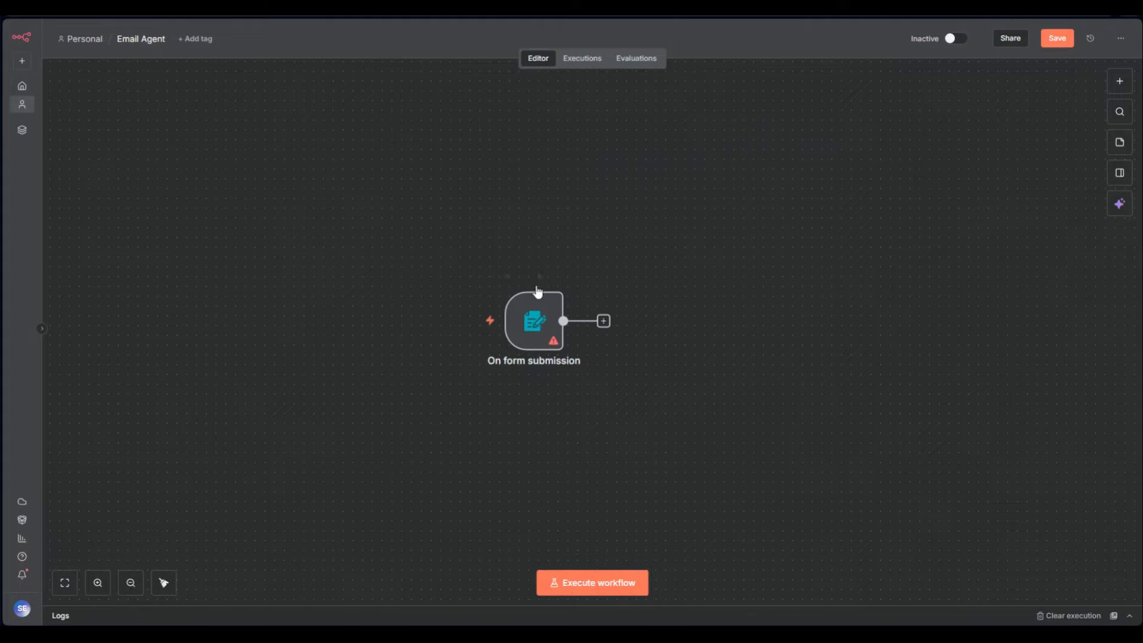
Give the form trigger the title 'ss' and description 'asda'
{"action": "double_click", "coordinate": [533, 331]}
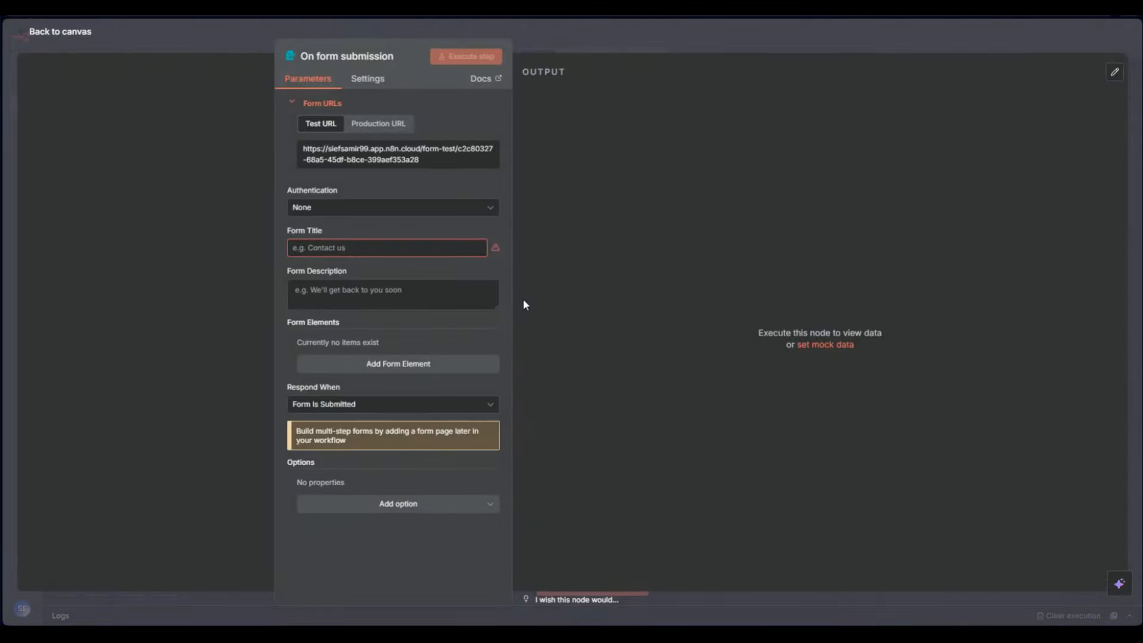
{"action": "left_click", "coordinate": [342, 247]}
{"action": "type", "text": "ss"}
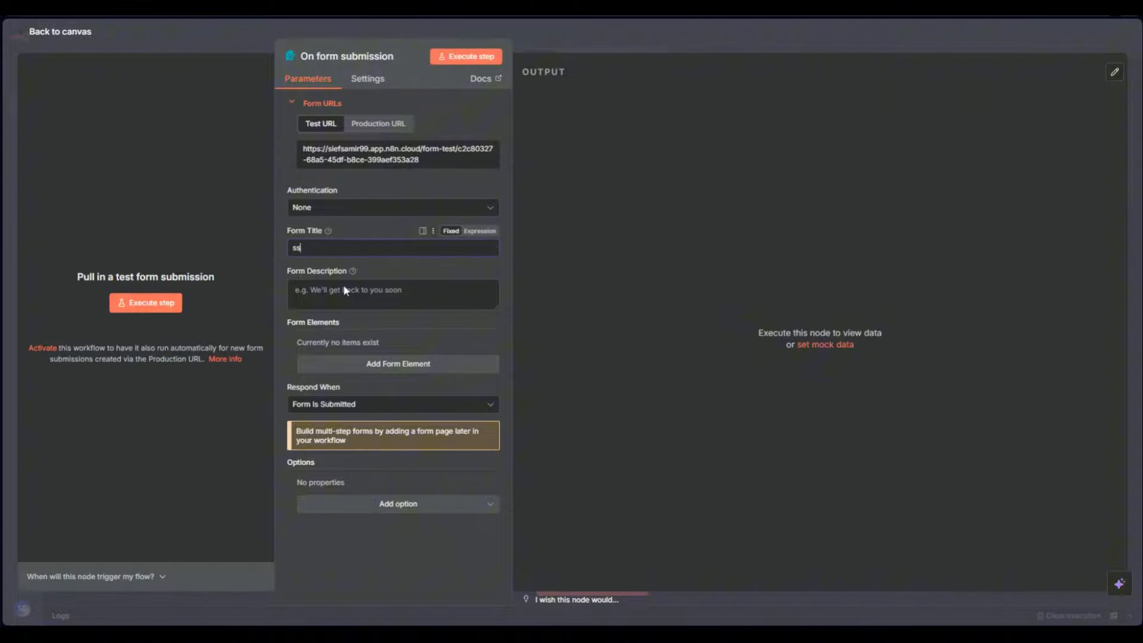
{"action": "left_click", "coordinate": [342, 292]}
{"action": "type", "text": "asda"}
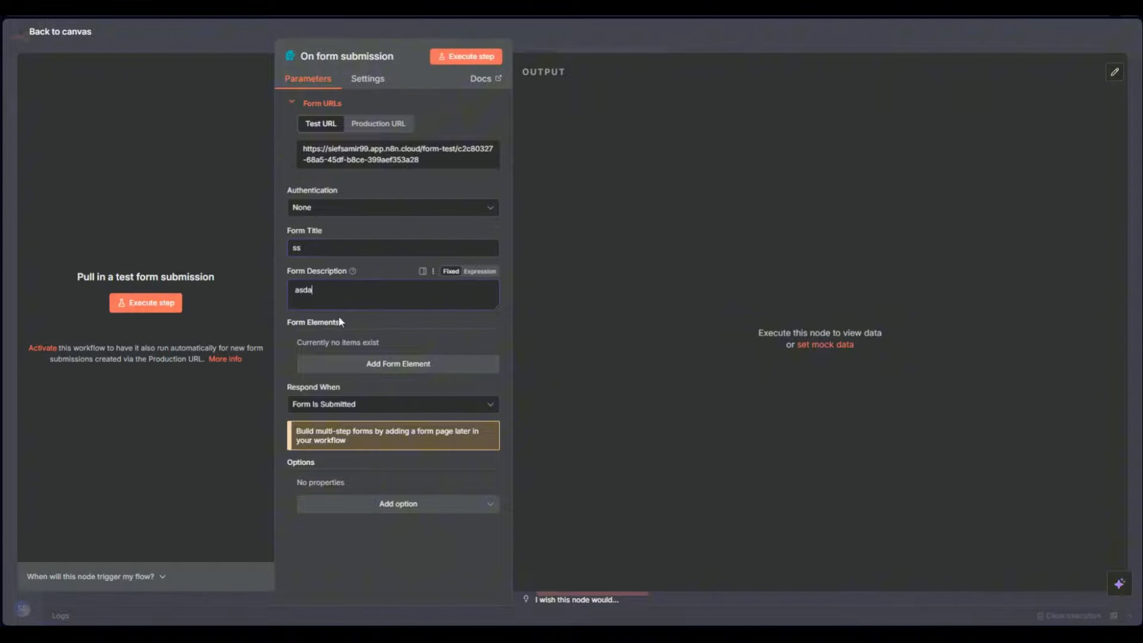
Add a File upload form element named 'se'
{"action": "left_click", "coordinate": [355, 367]}
{"action": "left_click", "coordinate": [355, 400]}
{"action": "scroll", "coordinate": [363, 505], "scroll_direction": "down", "scroll_amount": 2}
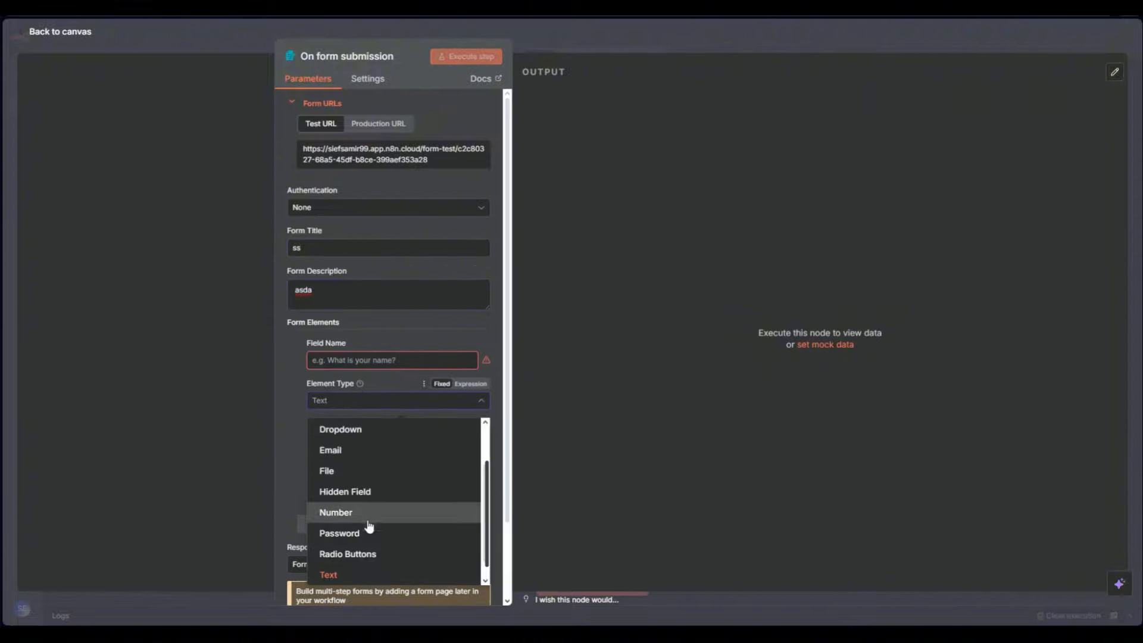
{"action": "left_click", "coordinate": [352, 471]}
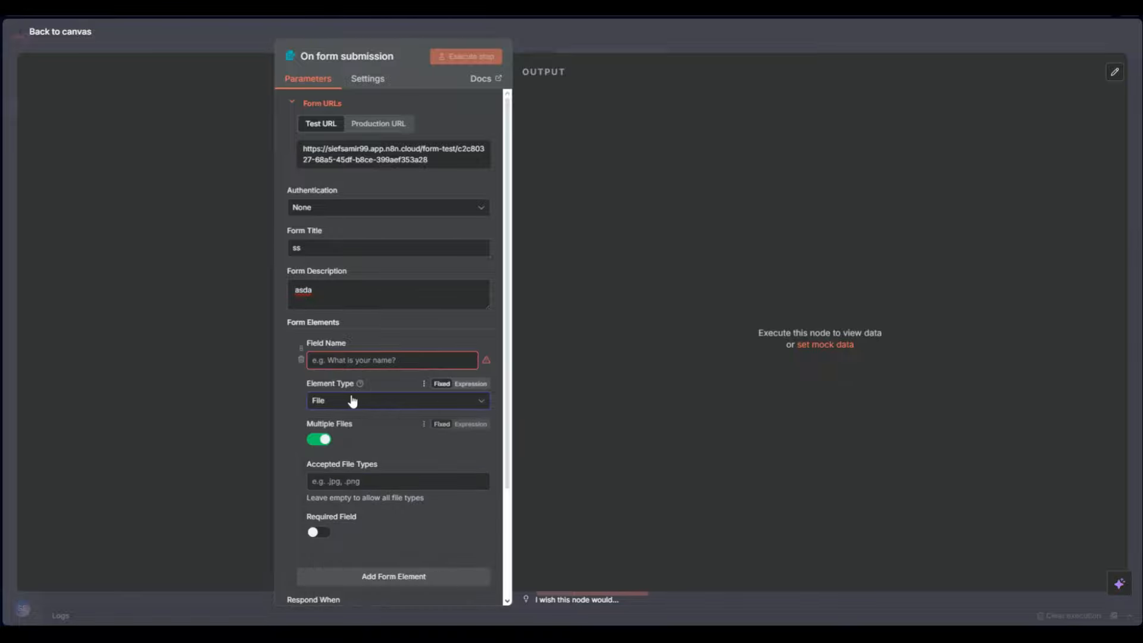
{"action": "left_click", "coordinate": [352, 400]}
{"action": "left_click", "coordinate": [350, 473]}
{"action": "left_click", "coordinate": [364, 364]}
{"action": "type", "text": "se"}
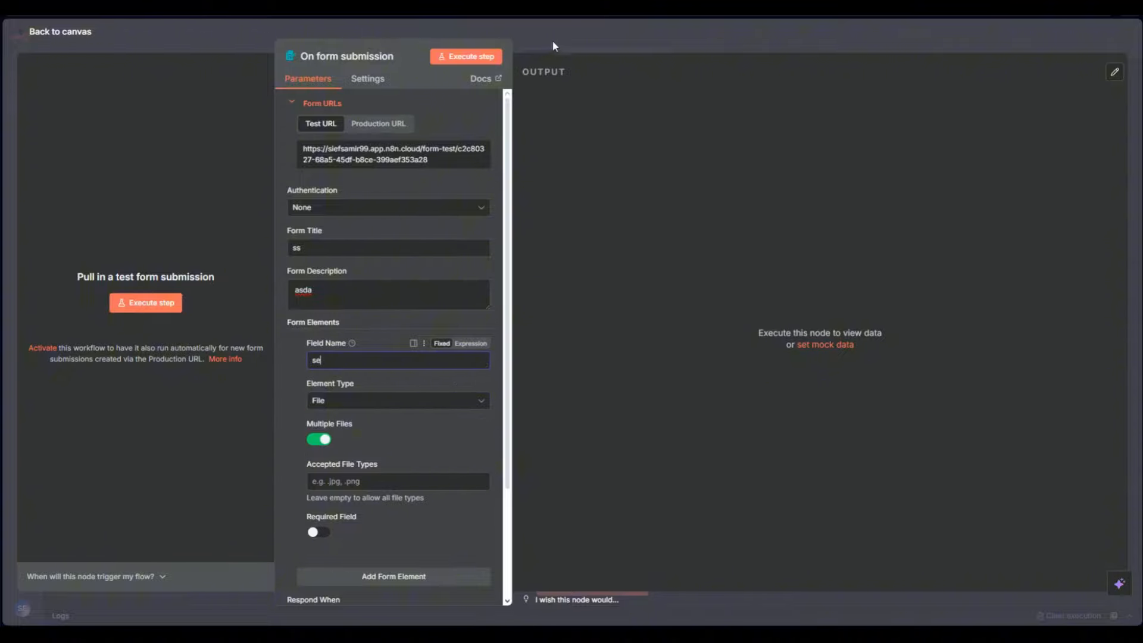
Test the form with Execute step, then copy the production form URL
{"action": "left_click", "coordinate": [468, 58]}
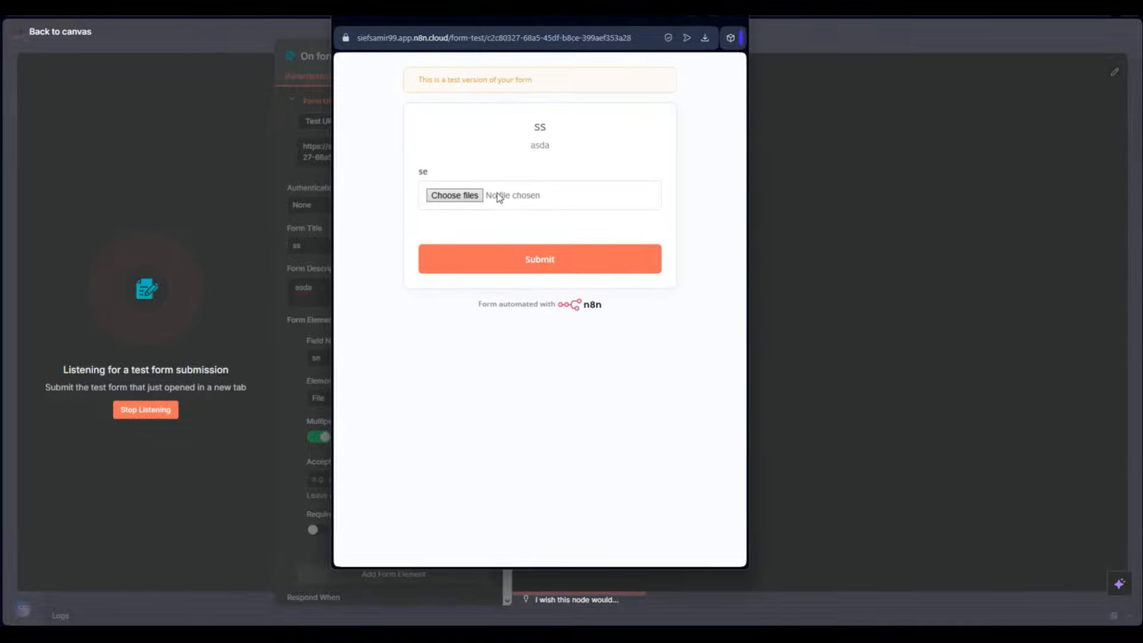
{"action": "left_click", "coordinate": [733, 20]}
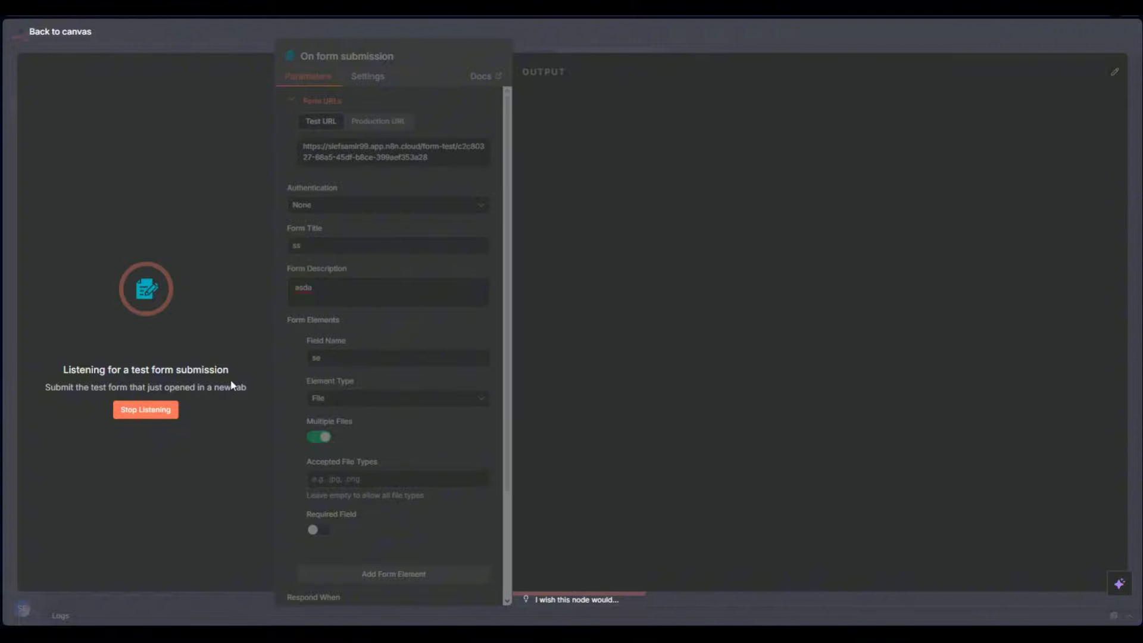
{"action": "left_click", "coordinate": [163, 410]}
{"action": "key", "text": "Escape"}
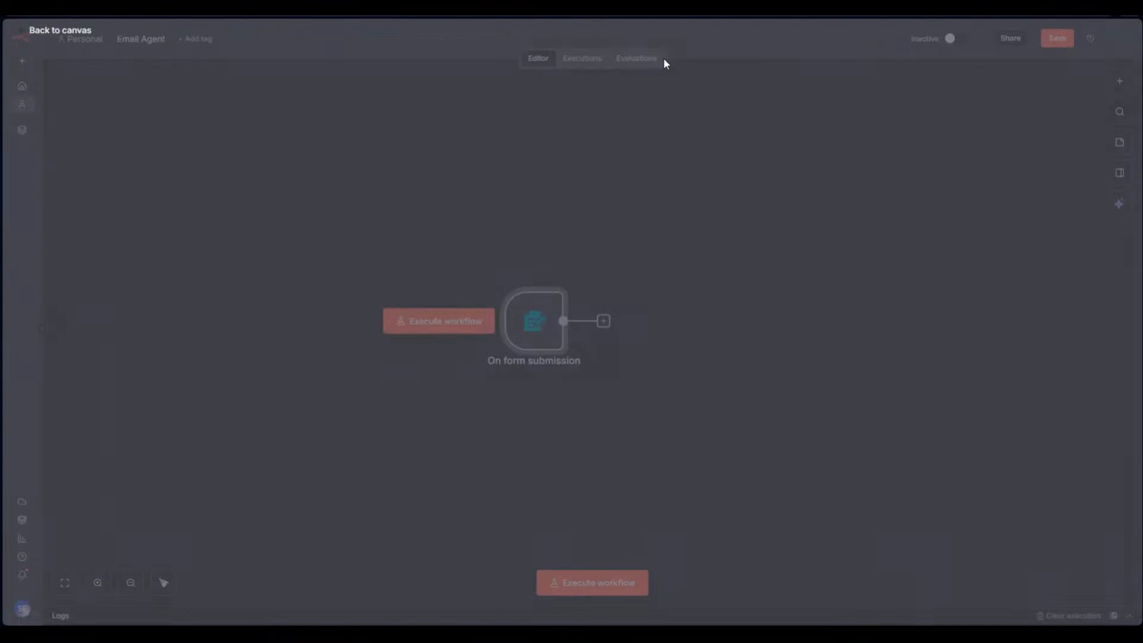
{"action": "double_click", "coordinate": [530, 321]}
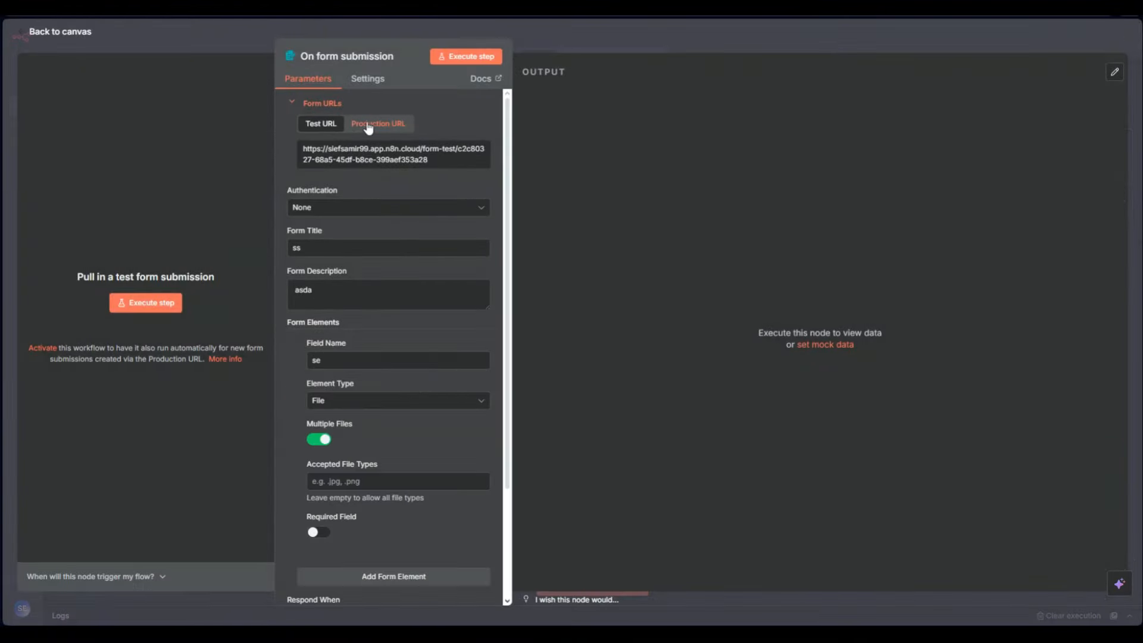
{"action": "left_click", "coordinate": [369, 125]}
{"action": "left_click", "coordinate": [364, 154]}
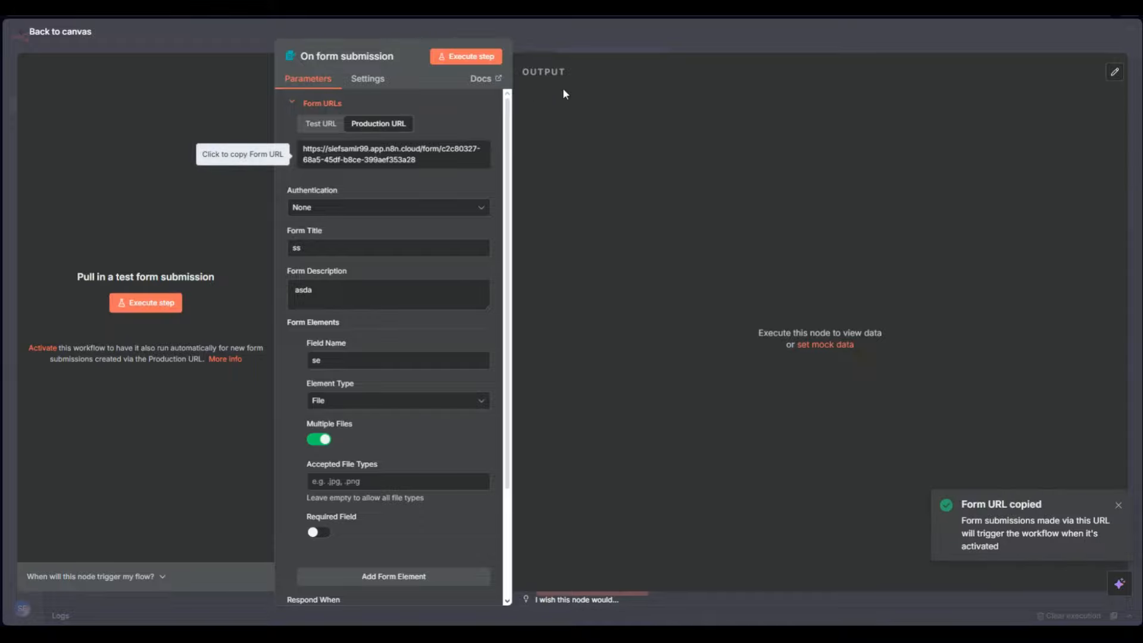
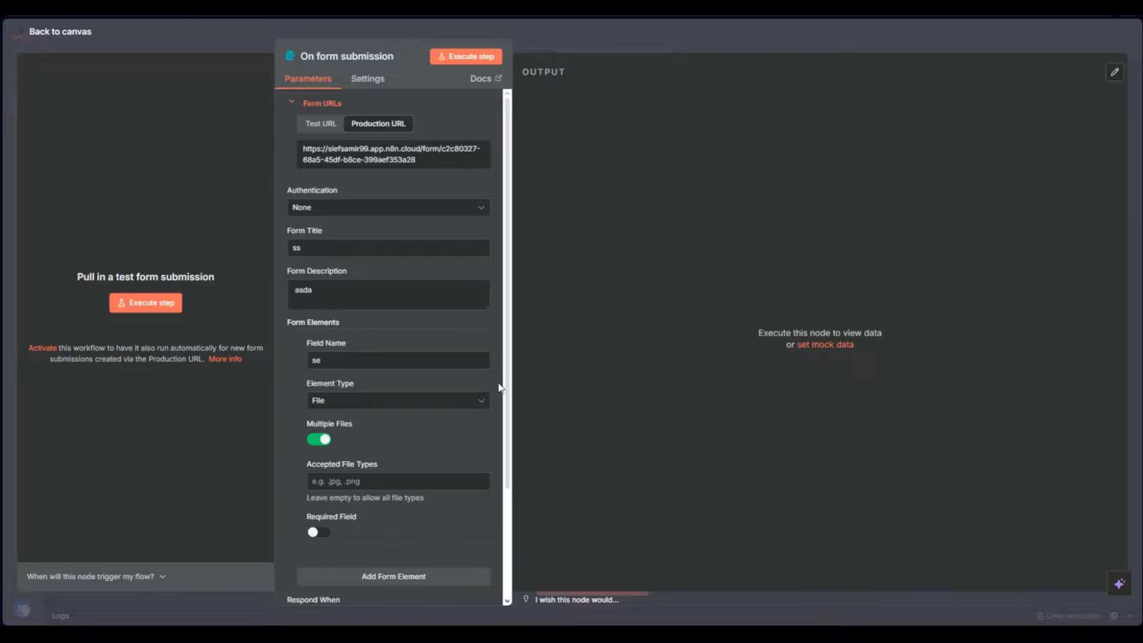
Close the On form submission trigger's settings panel to return to the canvas
{"action": "scroll", "coordinate": [504, 399], "scroll_direction": "down", "scroll_amount": 3}
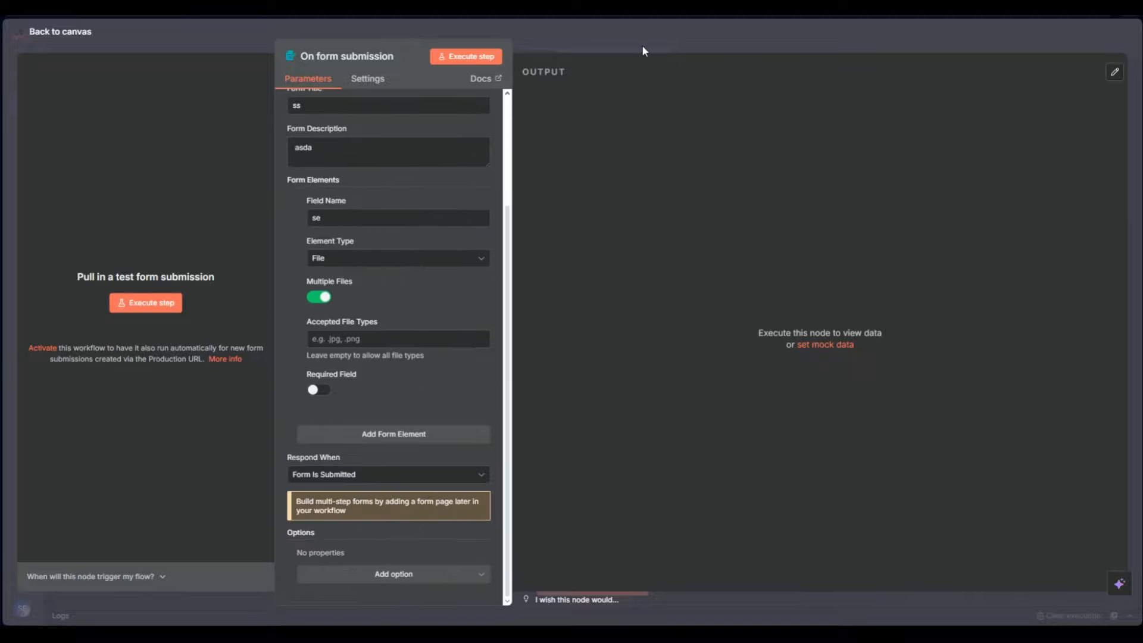
{"action": "key", "text": "Escape"}
{"action": "left_click", "coordinate": [539, 276]}
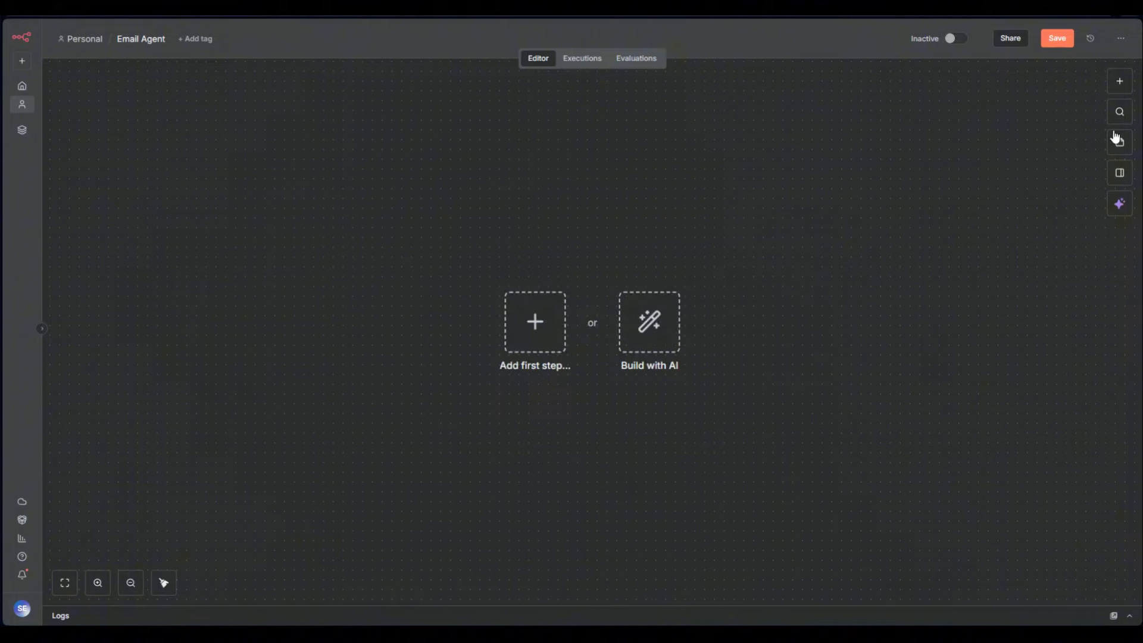
{"action": "left_click", "coordinate": [1119, 81]}
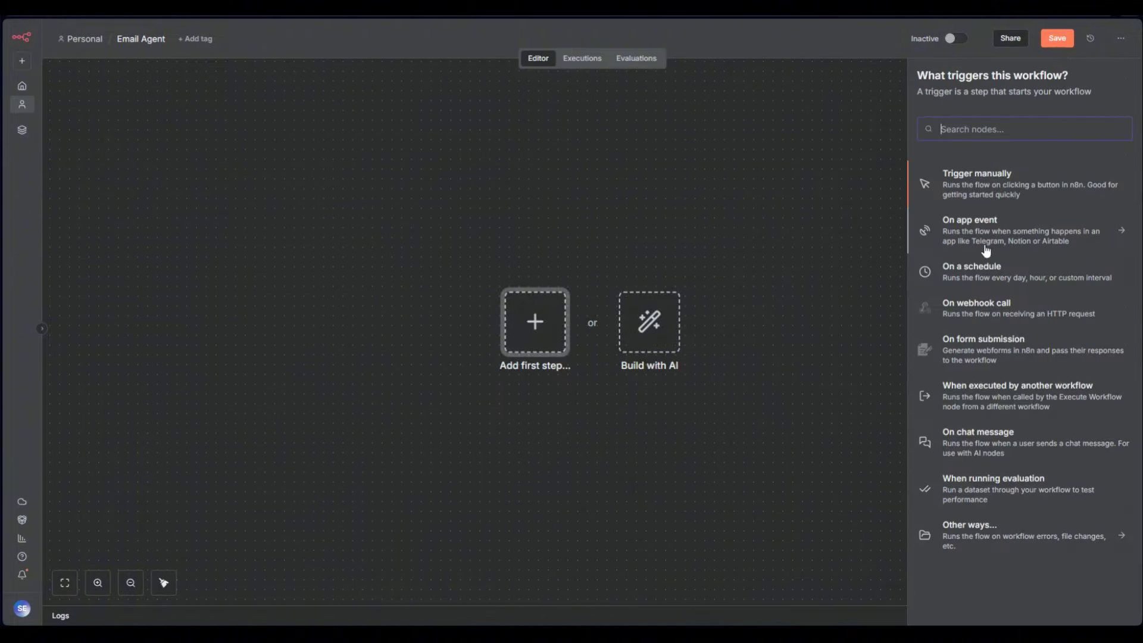
{"action": "left_click", "coordinate": [995, 405]}
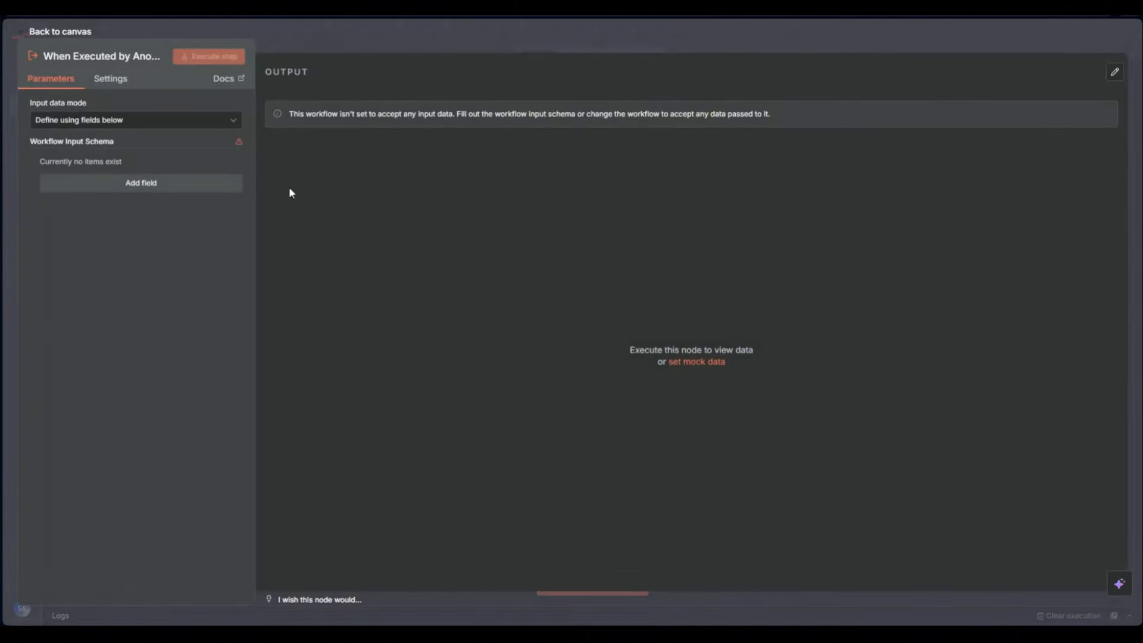
{"action": "left_click", "coordinate": [322, 45]}
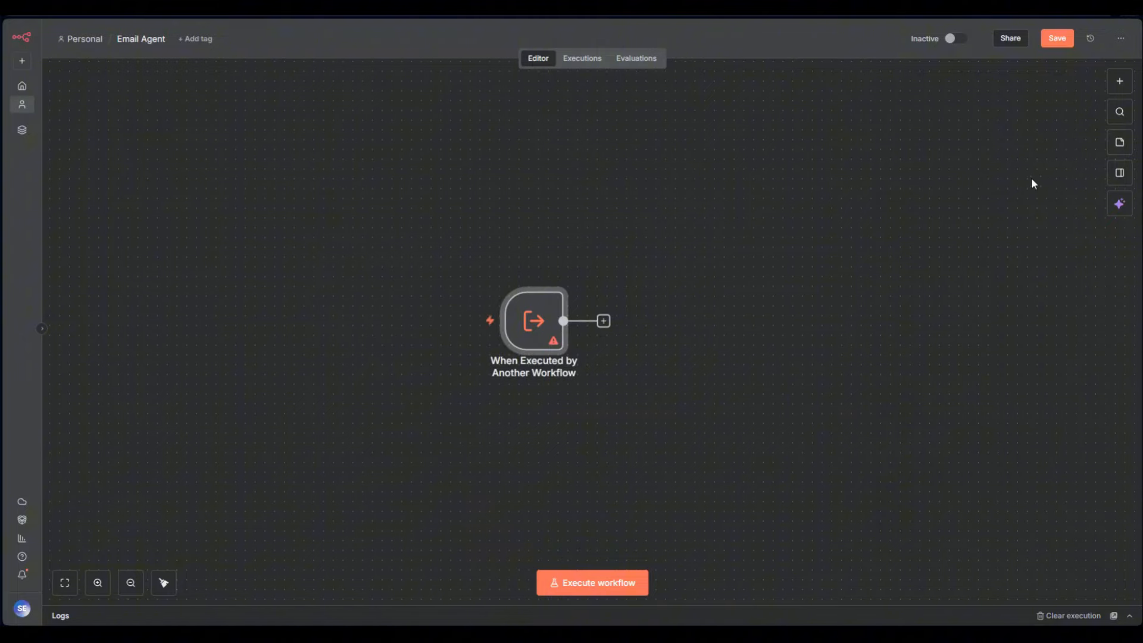
{"action": "left_click", "coordinate": [538, 277]}
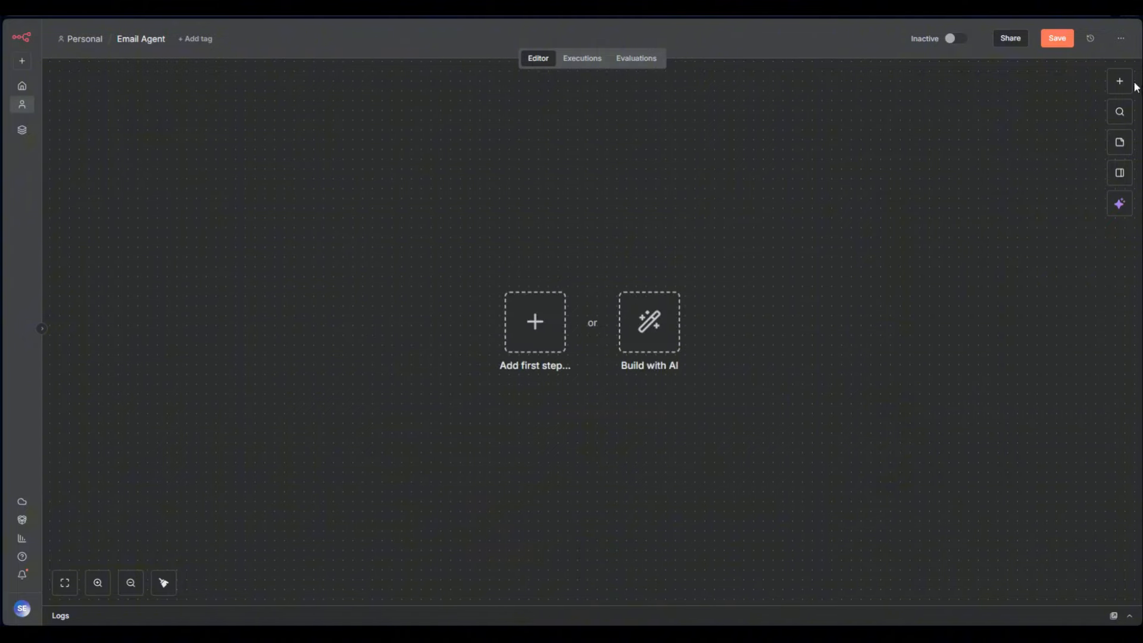
{"action": "left_click", "coordinate": [1119, 81]}
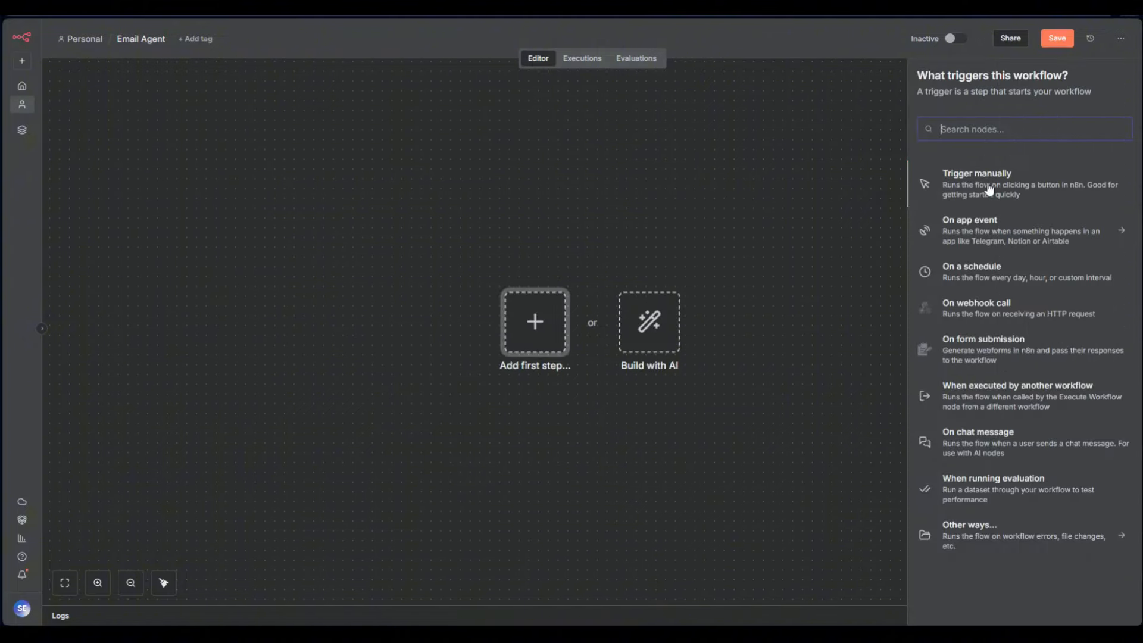
{"action": "left_click", "coordinate": [988, 188]}
{"action": "left_click", "coordinate": [604, 320]}
{"action": "type", "text": "ager"}
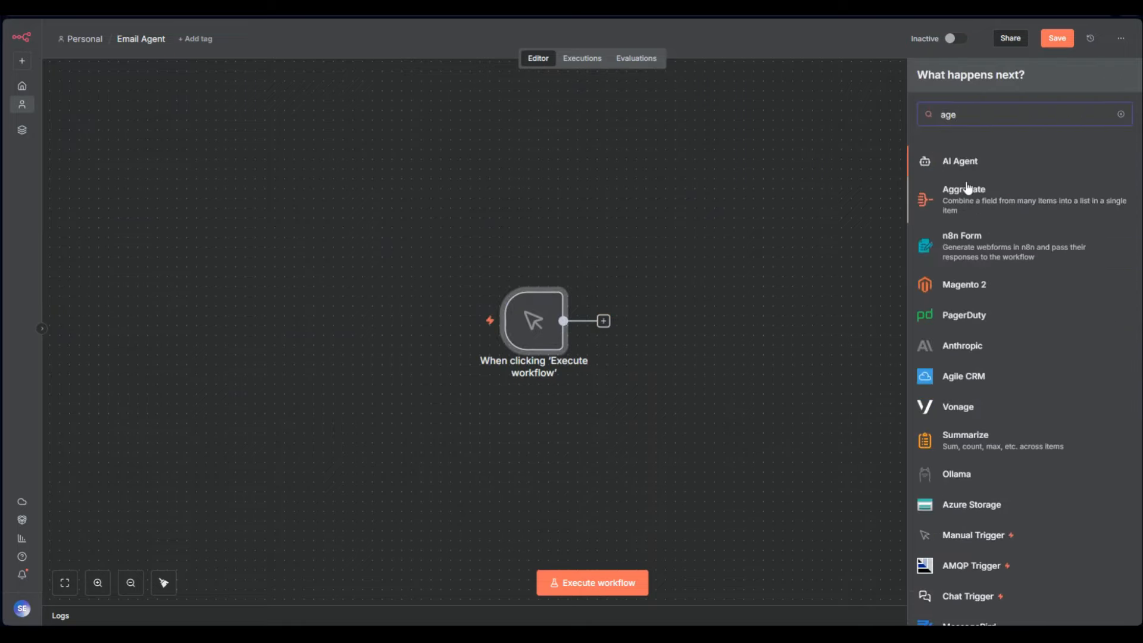
{"action": "left_click", "coordinate": [965, 162]}
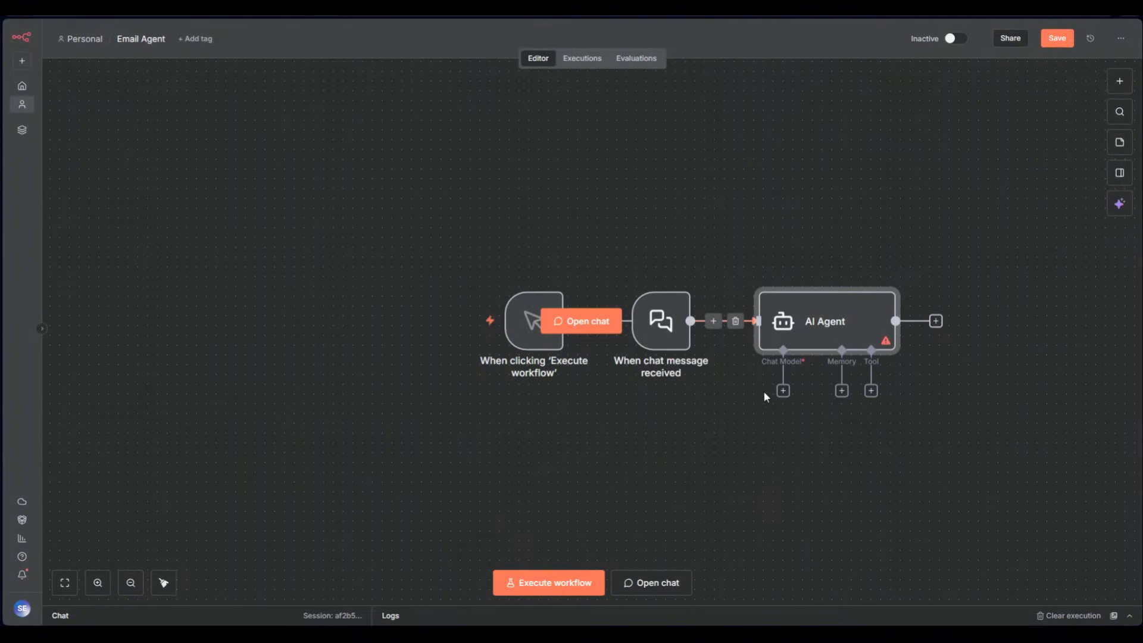
{"action": "left_click", "coordinate": [870, 391]}
{"action": "type", "text": "n8"}
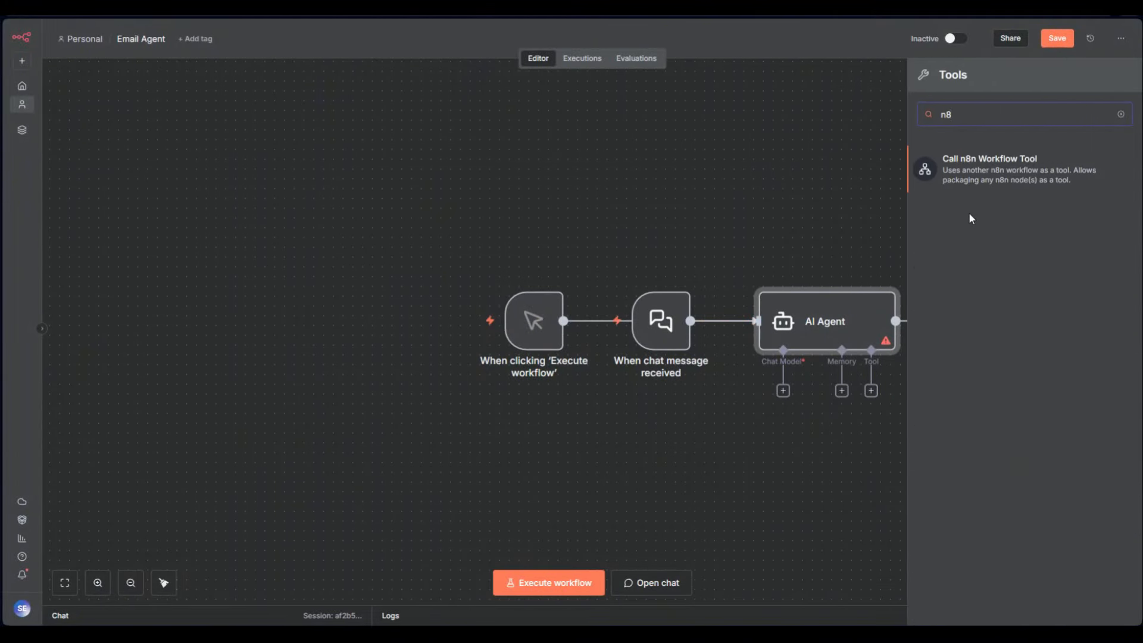
{"action": "left_click", "coordinate": [981, 177]}
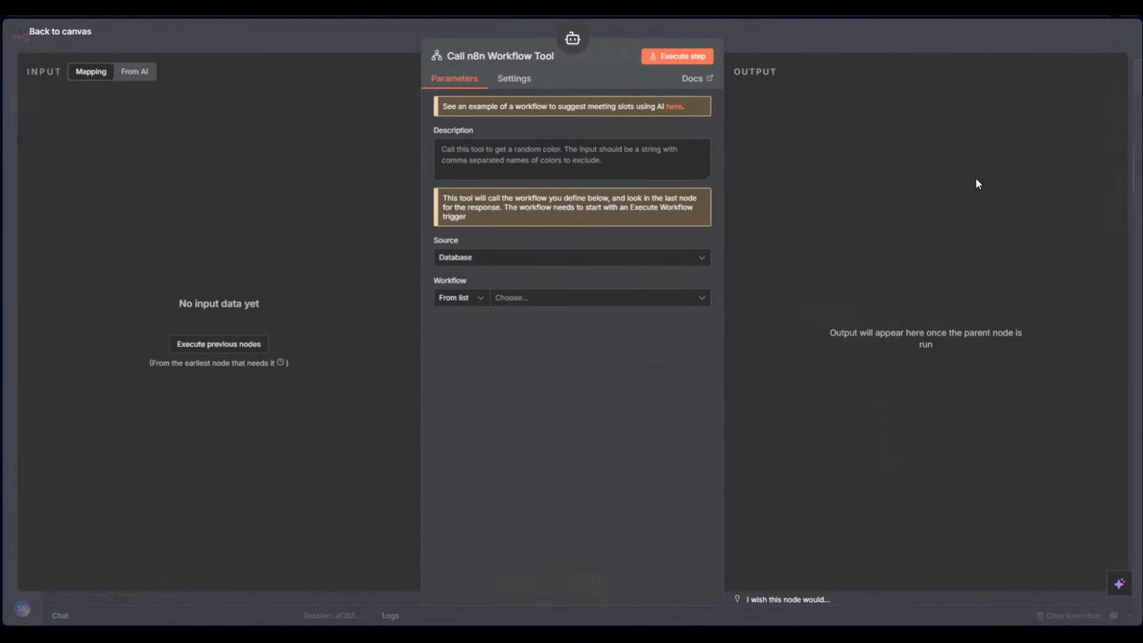
{"action": "left_click", "coordinate": [748, 26]}
{"action": "left_click_drag", "start_coordinate": [930, 463], "coordinate": [901, 465]}
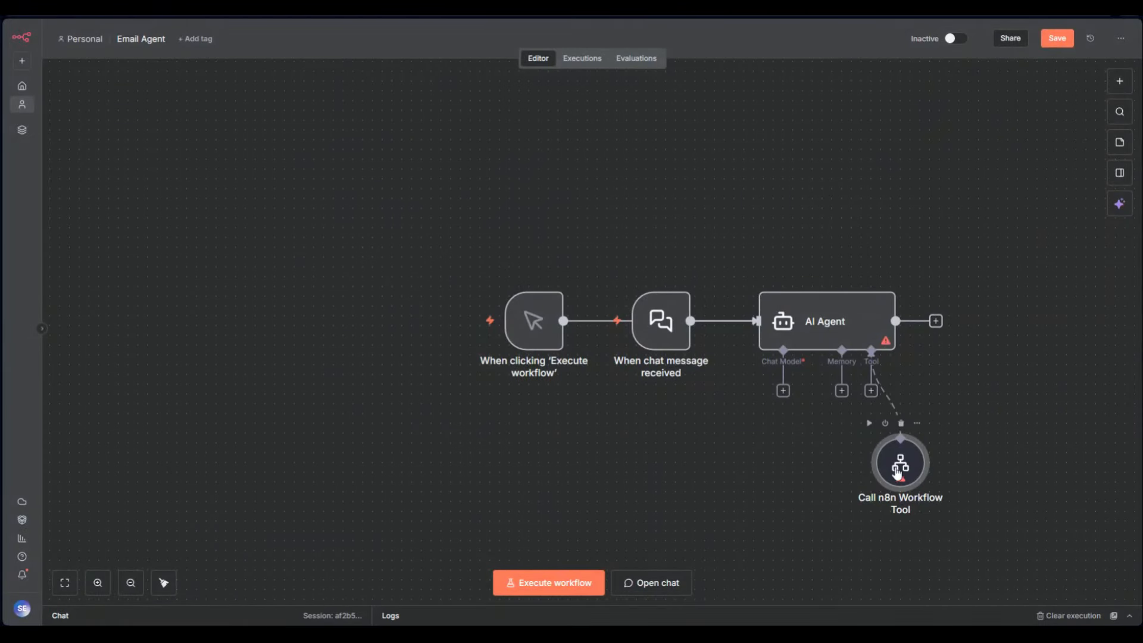
{"action": "left_click_drag", "start_coordinate": [973, 526], "coordinate": [495, 177]}
{"action": "key", "text": "Delete"}
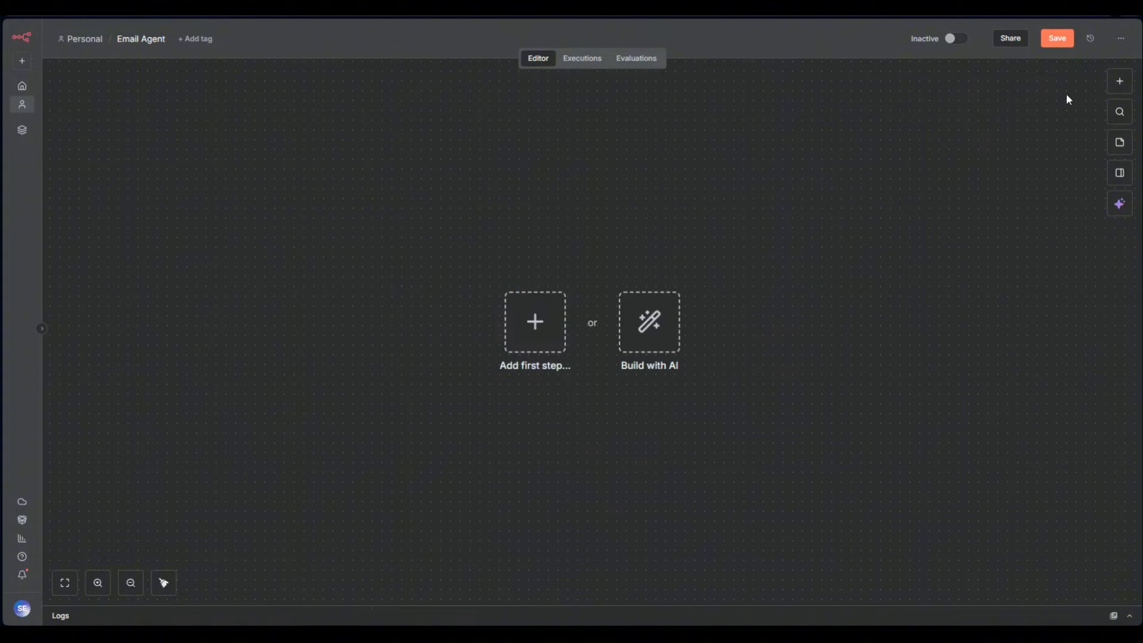
{"action": "left_click", "coordinate": [1110, 81]}
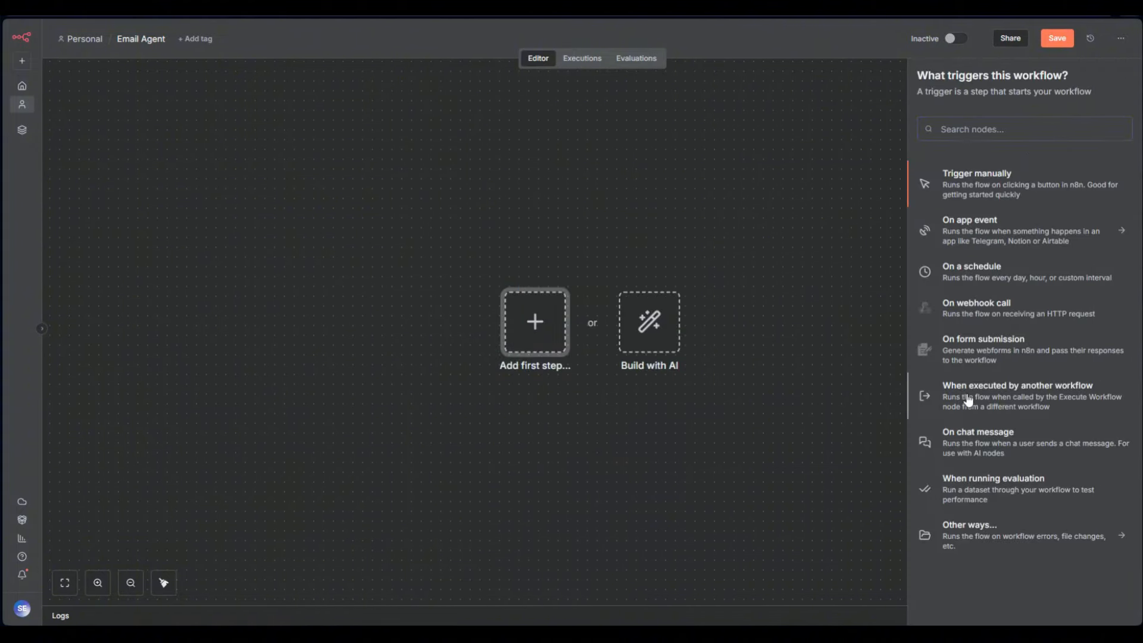
{"action": "left_click", "coordinate": [968, 401]}
{"action": "left_click", "coordinate": [680, 47]}
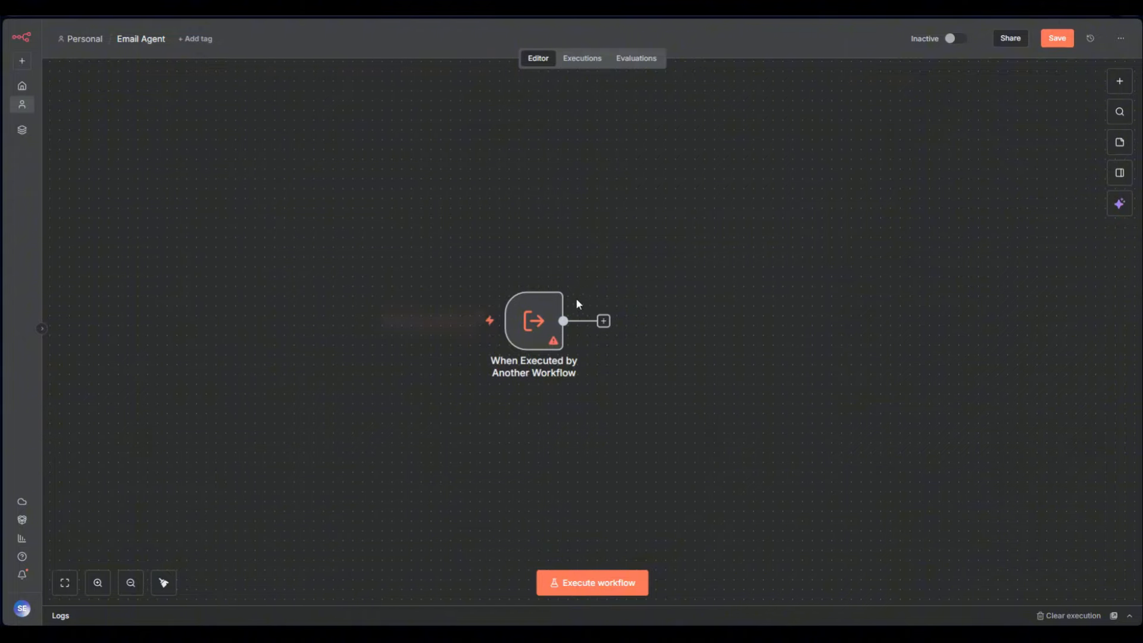
{"action": "double_click", "coordinate": [542, 320]}
{"action": "left_click", "coordinate": [149, 125]}
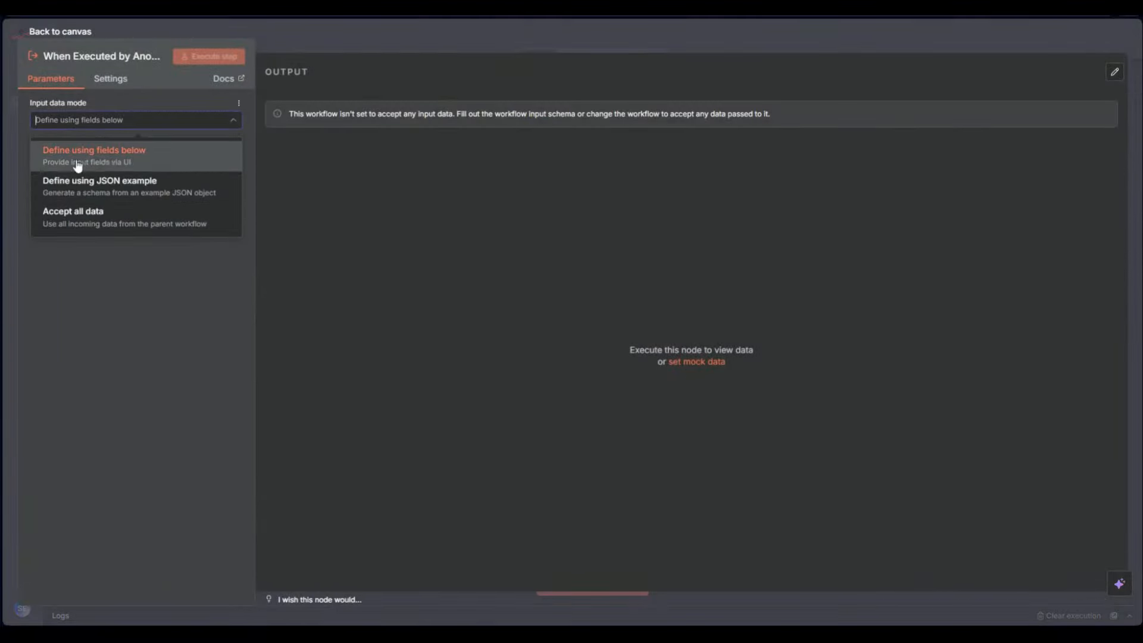
{"action": "left_click", "coordinate": [95, 216]}
{"action": "left_click", "coordinate": [163, 121]}
{"action": "left_click", "coordinate": [126, 156]}
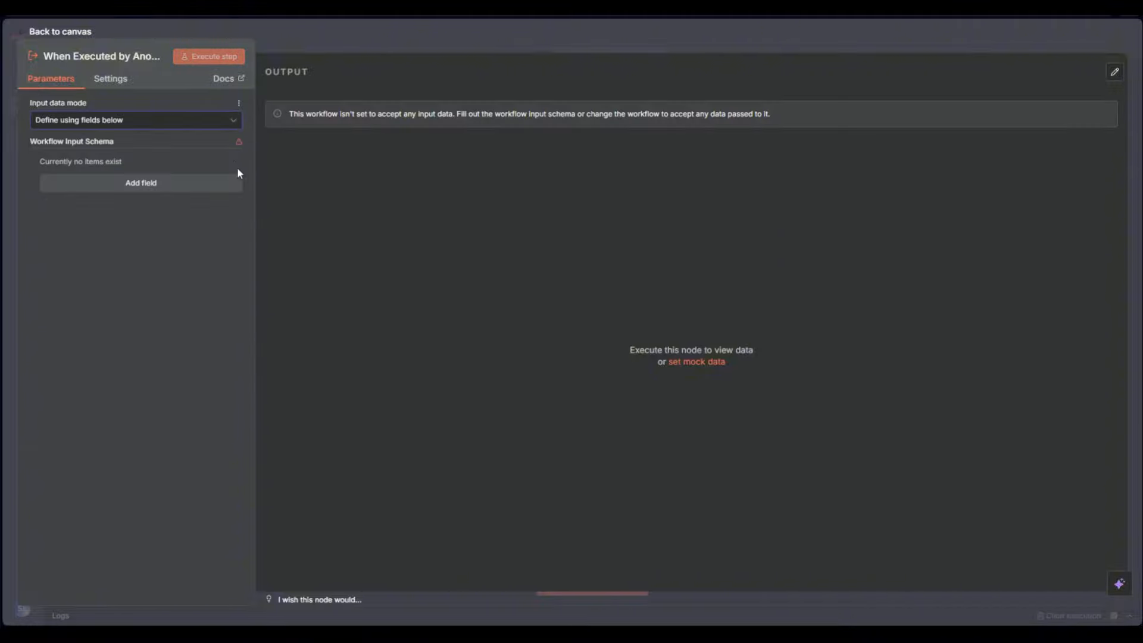
{"action": "left_click", "coordinate": [222, 180]}
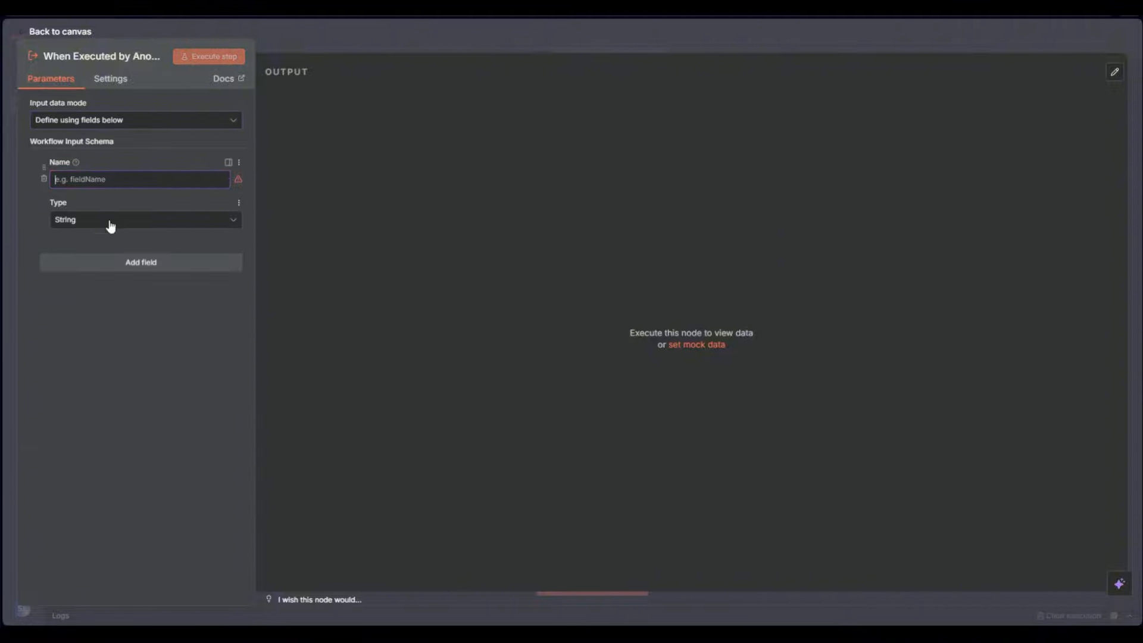
{"action": "left_click", "coordinate": [302, 50]}
{"action": "left_click", "coordinate": [541, 277]}
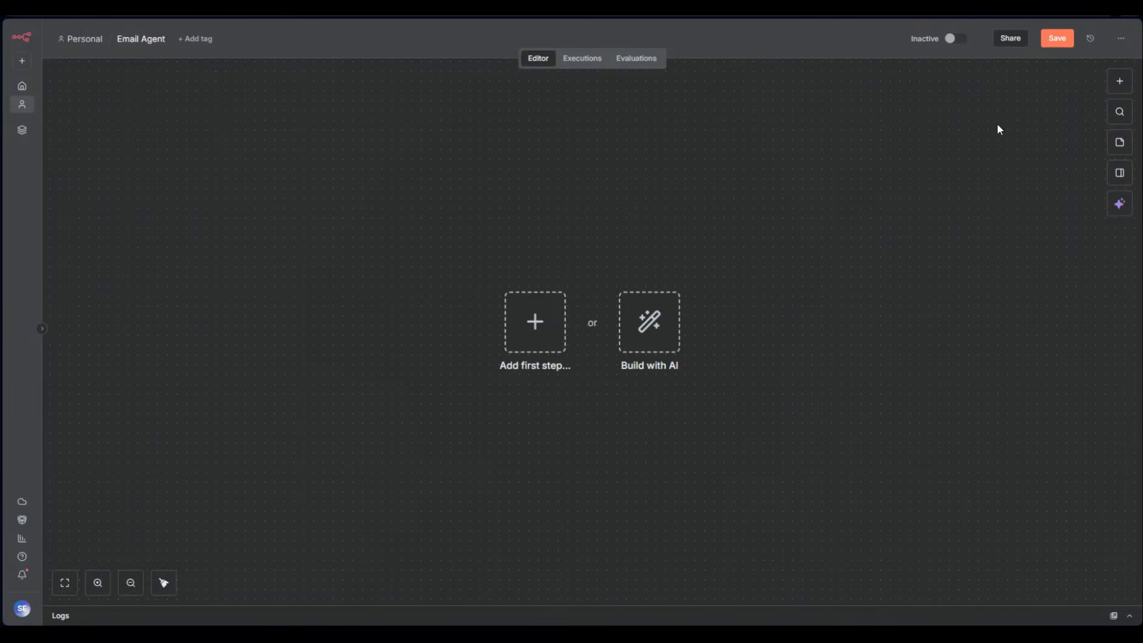
{"action": "left_click", "coordinate": [1119, 81]}
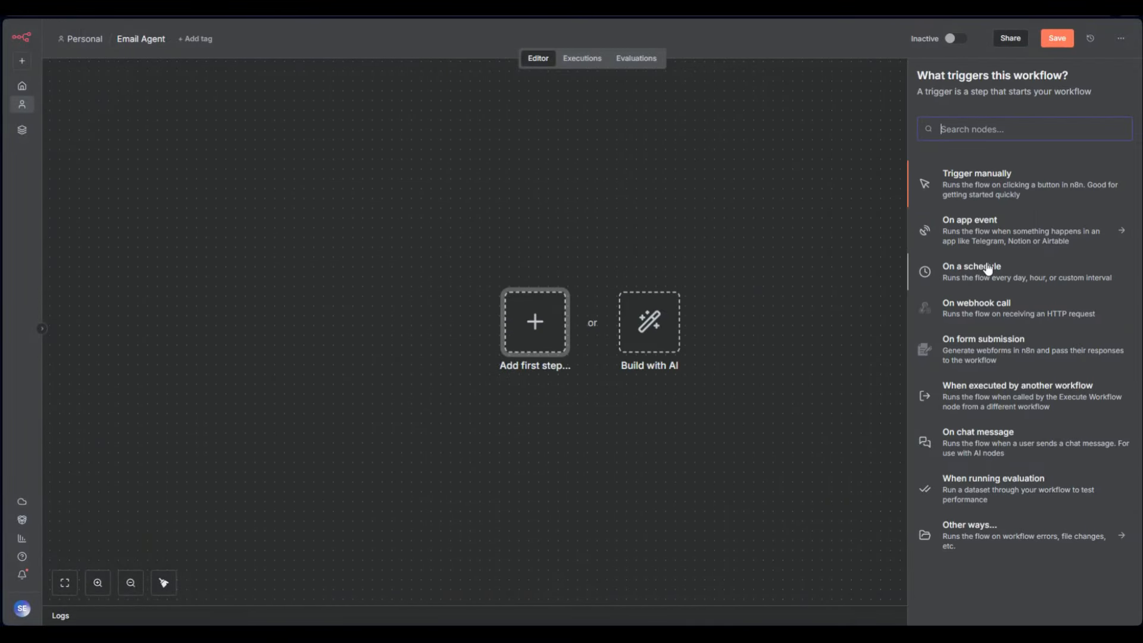
{"action": "left_click", "coordinate": [986, 445]}
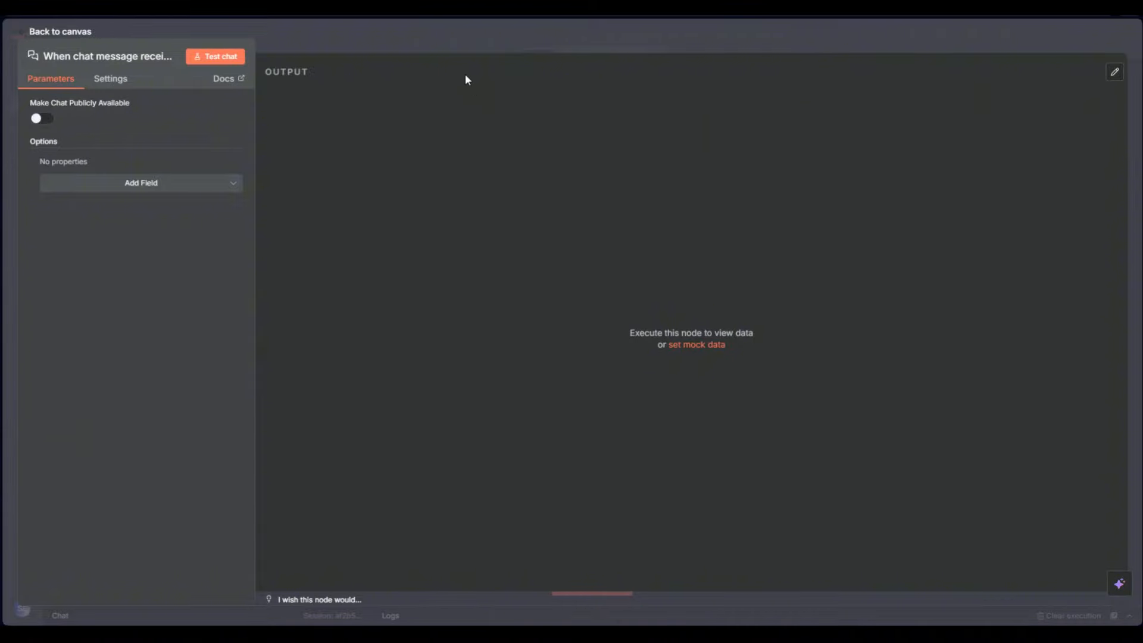
{"action": "key", "text": "Escape"}
{"action": "mouse_move", "coordinate": [529, 320]}
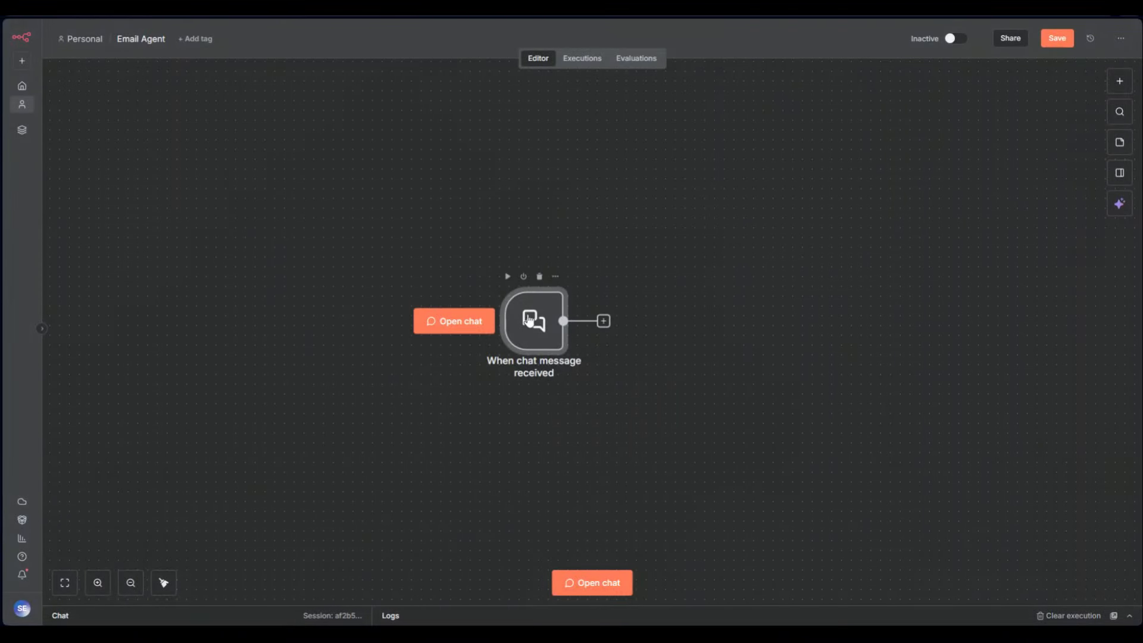
{"action": "left_click", "coordinate": [571, 578]}
{"action": "type", "text": "casdcasfd"}
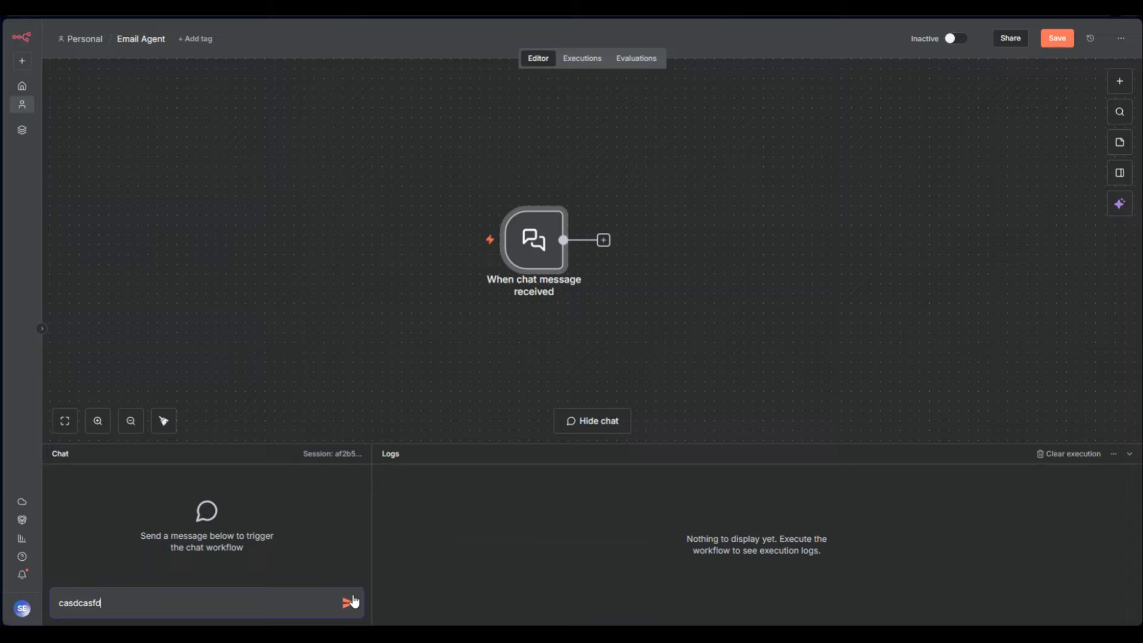
{"action": "left_click", "coordinate": [351, 602]}
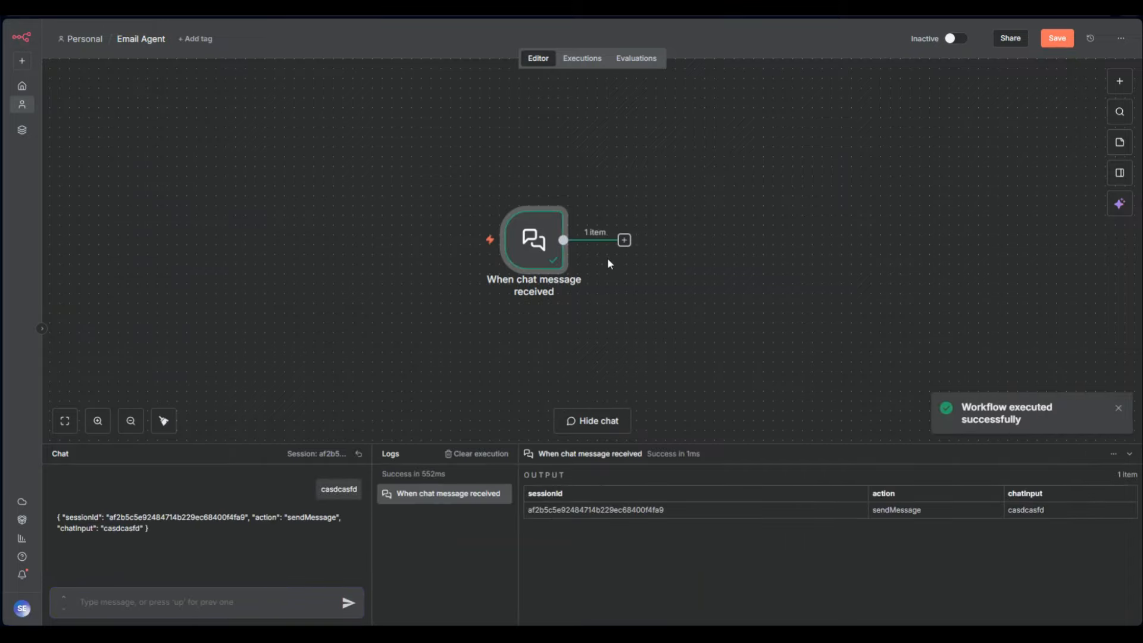
{"action": "left_click", "coordinate": [1129, 454]}
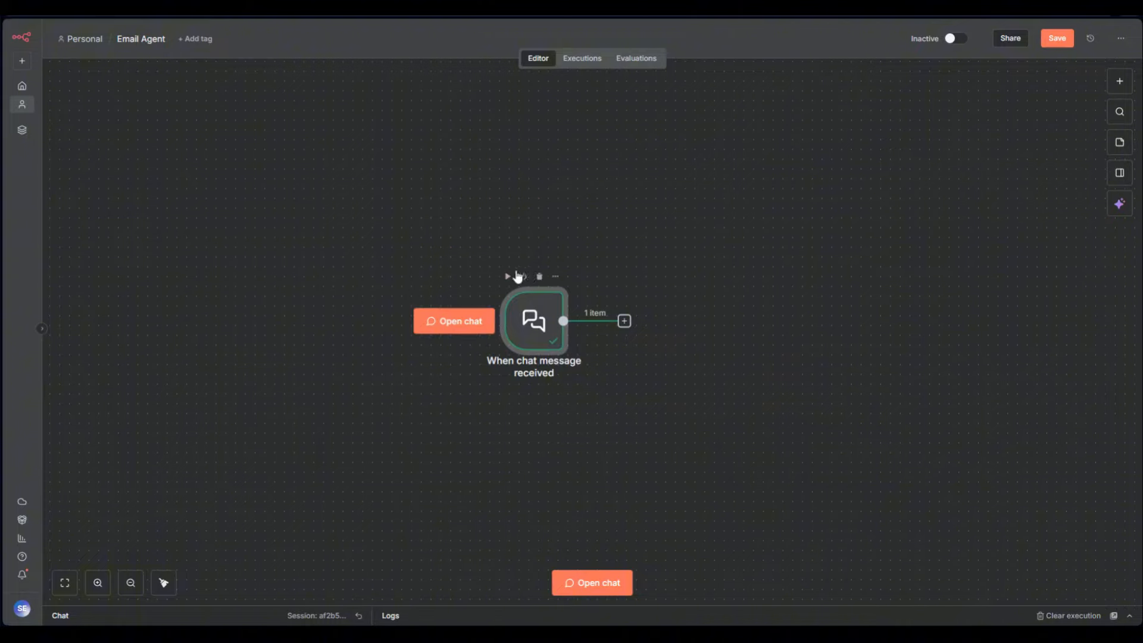
{"action": "left_click", "coordinate": [539, 277]}
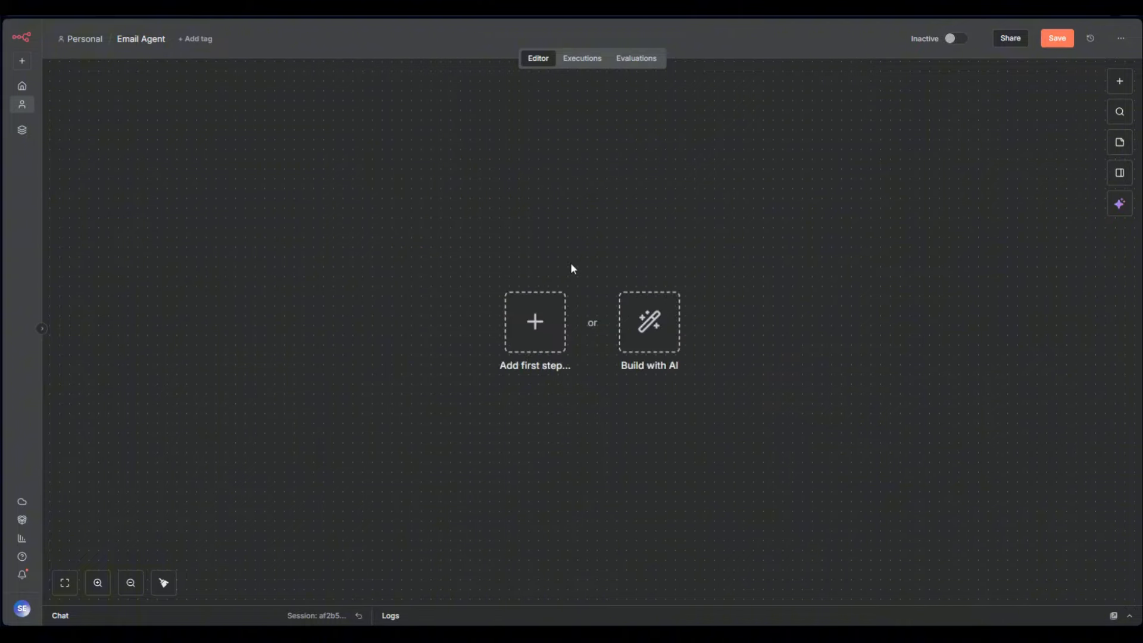
Add an evaluation dataset trigger sourced from Google Sheets, then delete it from the canvas
{"action": "left_click", "coordinate": [1119, 85]}
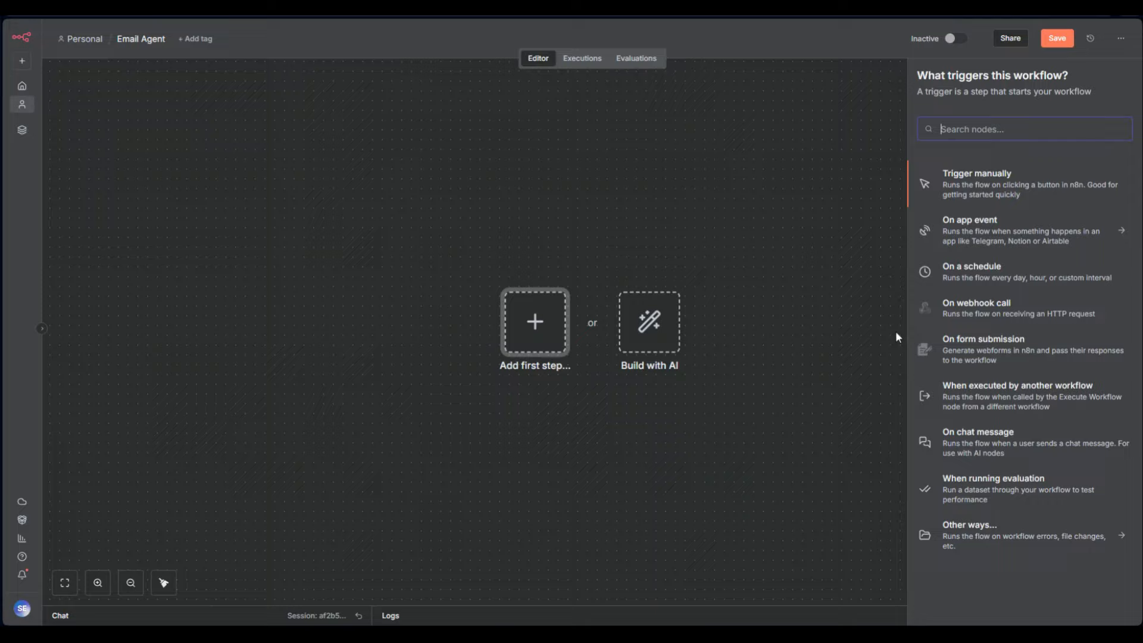
{"action": "left_click", "coordinate": [1000, 504]}
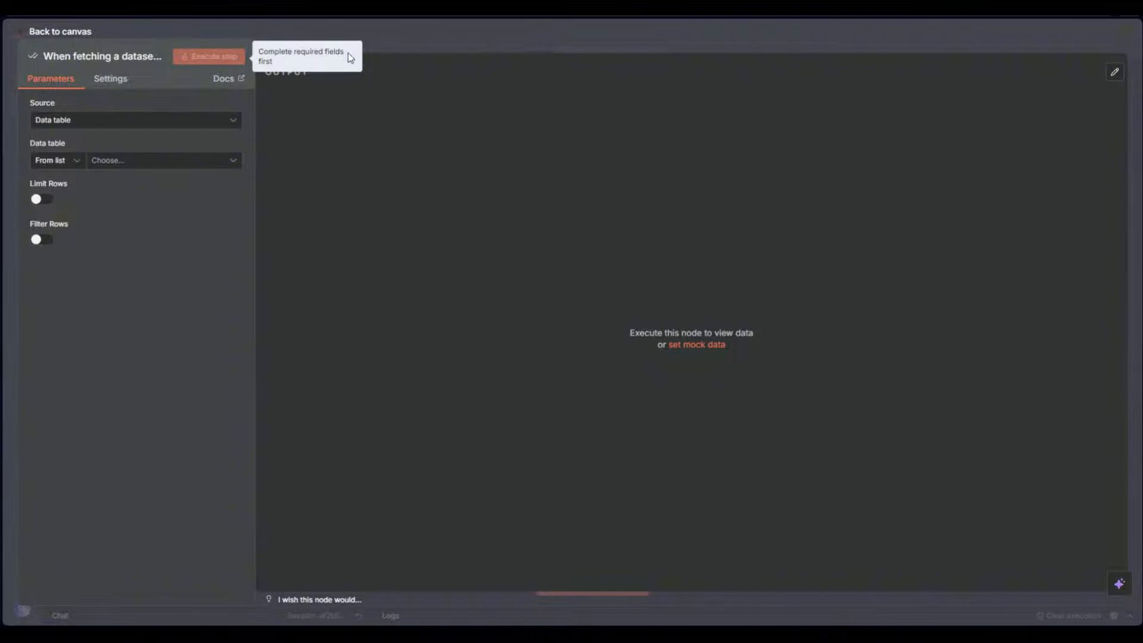
{"action": "left_click", "coordinate": [116, 123]}
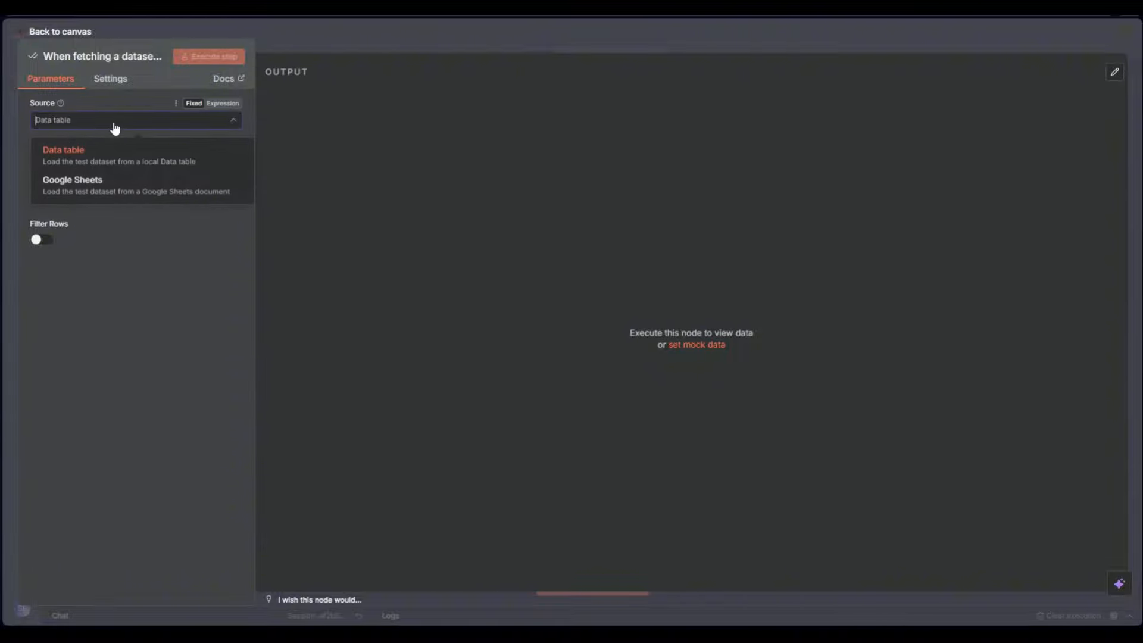
{"action": "left_click", "coordinate": [124, 200]}
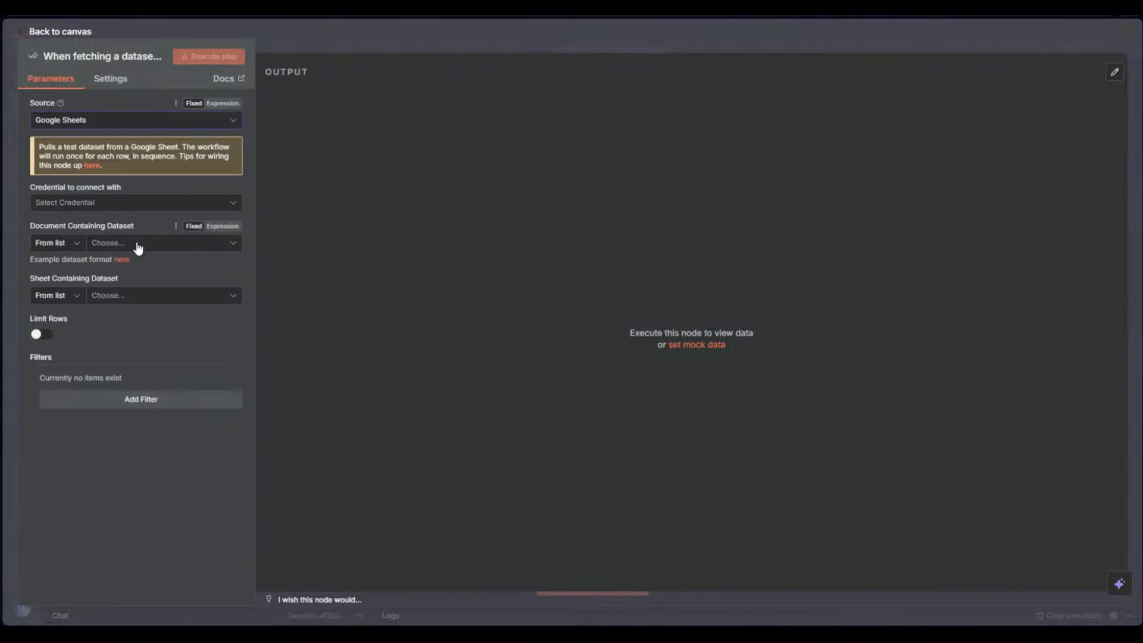
{"action": "left_click", "coordinate": [422, 37]}
{"action": "left_click", "coordinate": [542, 277]}
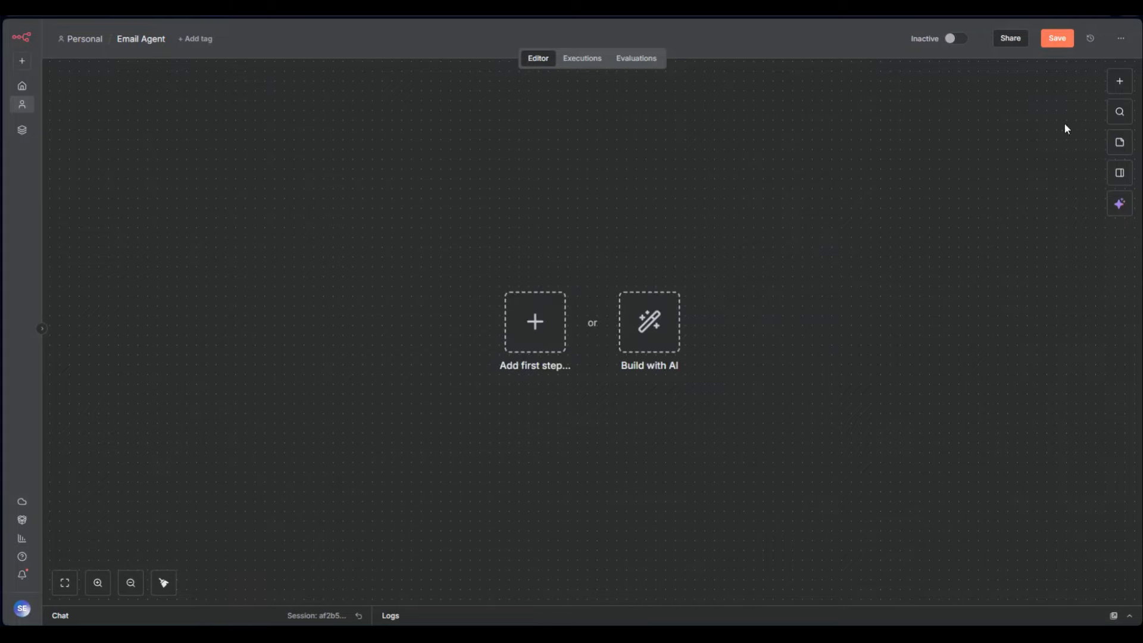
{"action": "left_click", "coordinate": [1119, 82]}
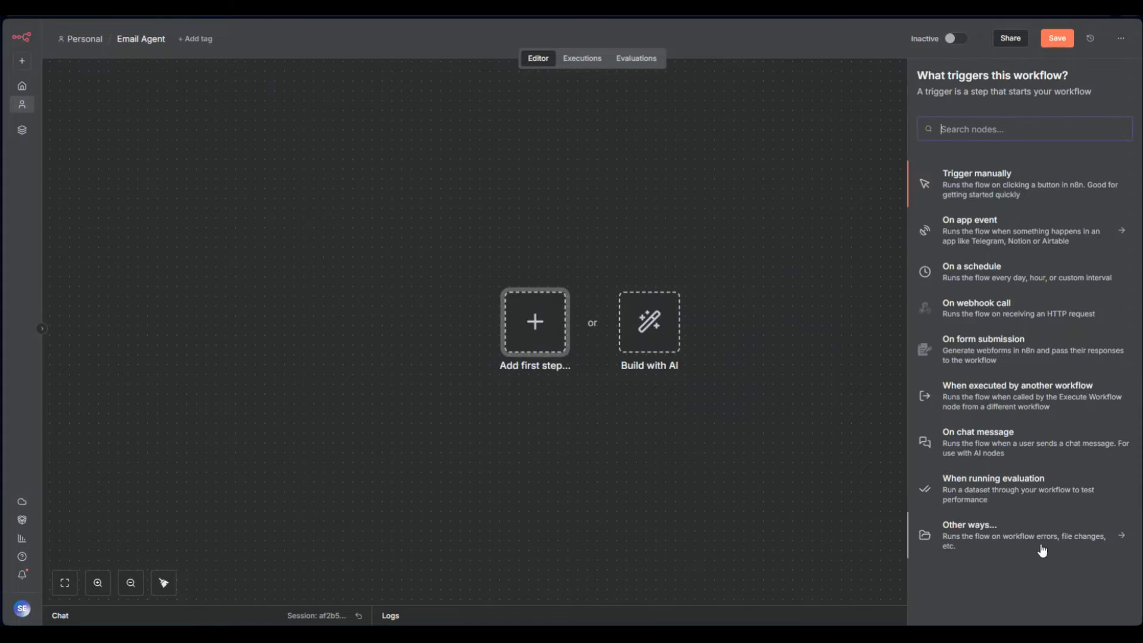
{"action": "left_click", "coordinate": [966, 542]}
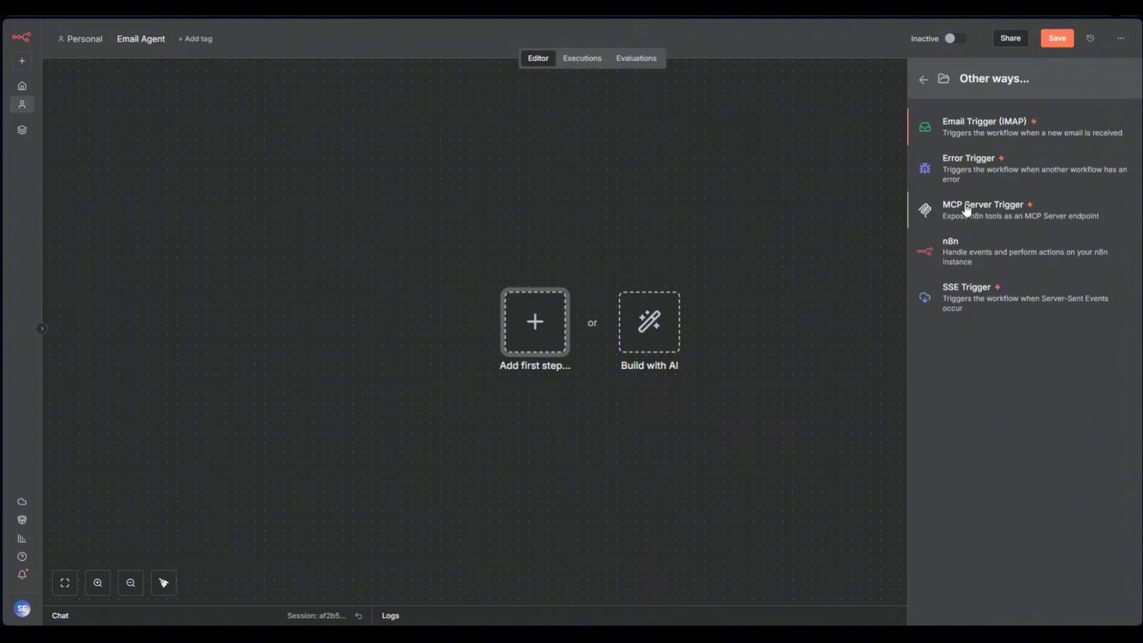
{"action": "left_click", "coordinate": [957, 176]}
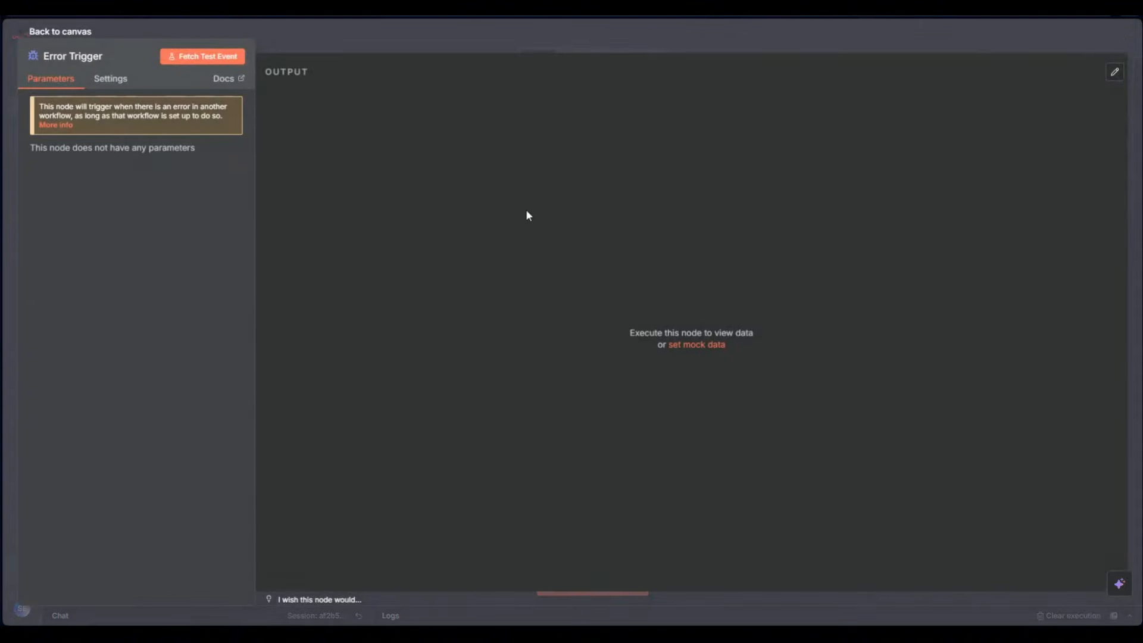
{"action": "left_click", "coordinate": [369, 26]}
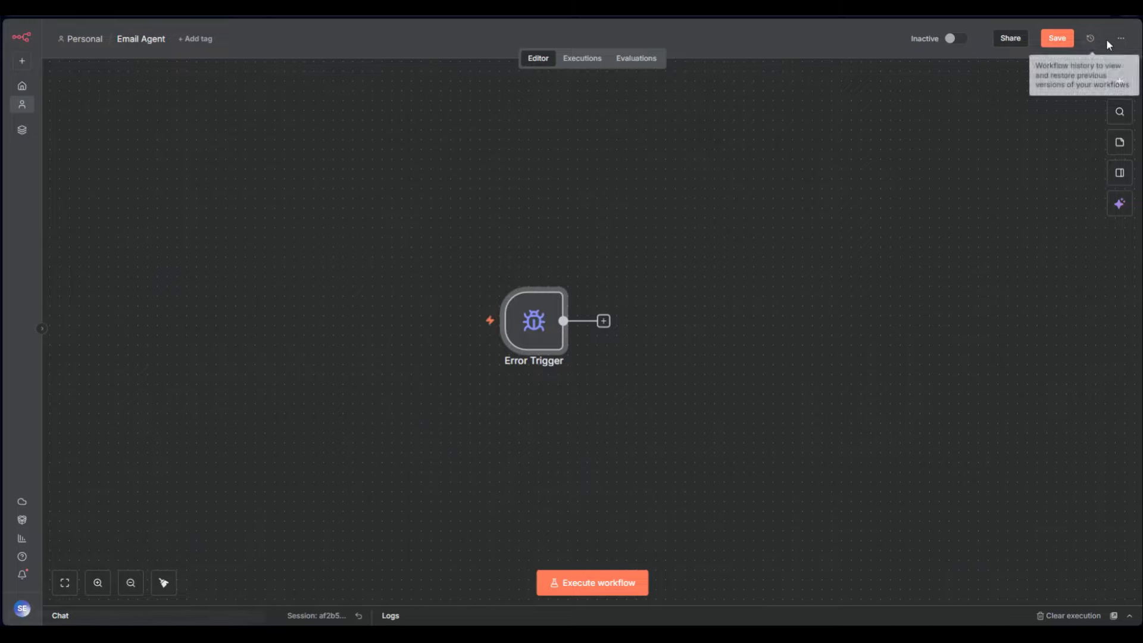
{"action": "left_click", "coordinate": [1121, 40]}
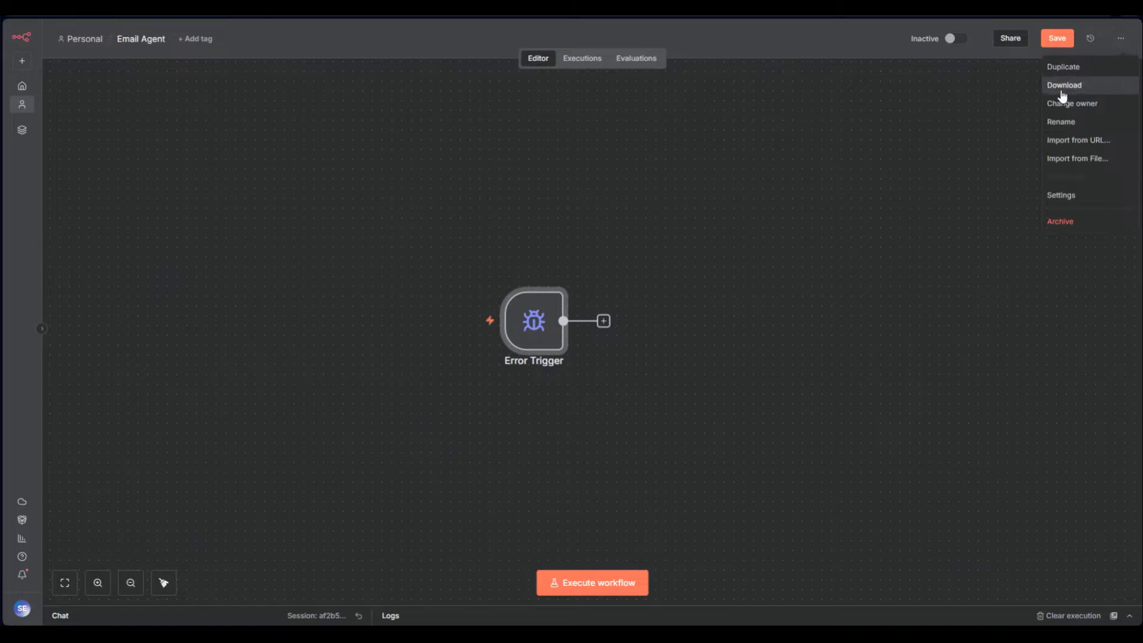
{"action": "left_click", "coordinate": [1062, 192]}
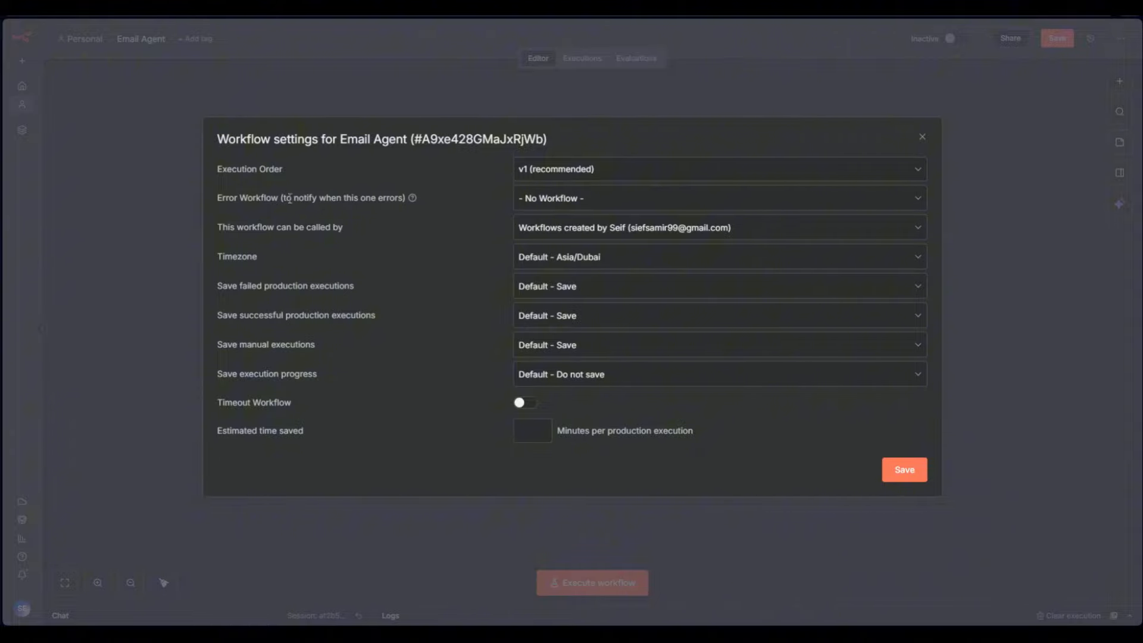
{"action": "left_click", "coordinate": [560, 202]}
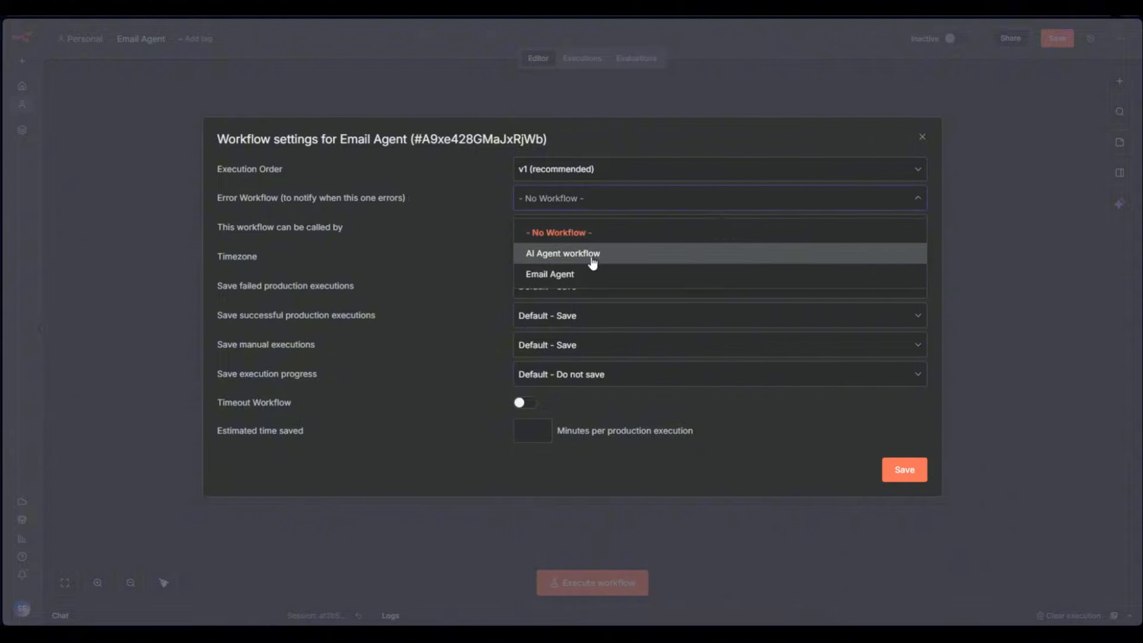
{"action": "left_click", "coordinate": [593, 275]}
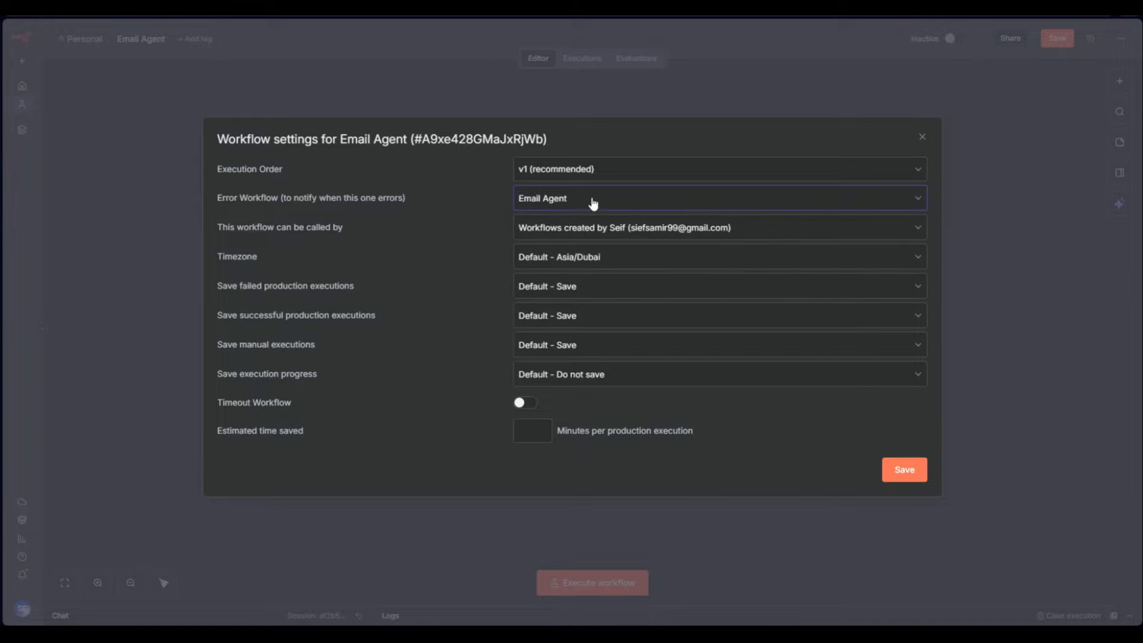
{"action": "left_click", "coordinate": [923, 138]}
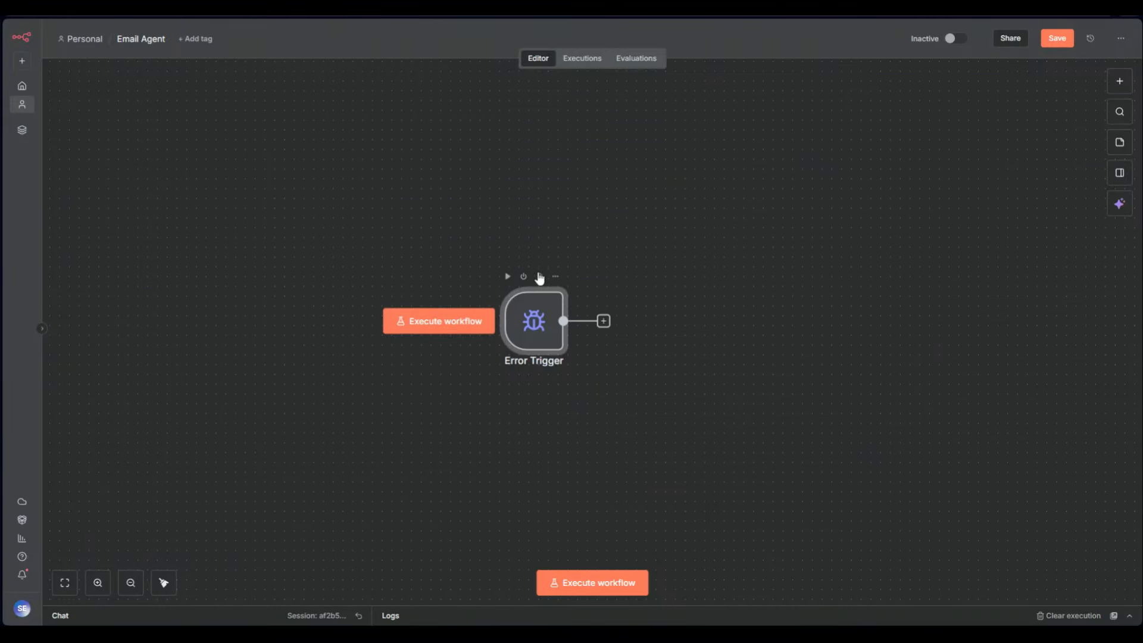
{"action": "left_click", "coordinate": [540, 276]}
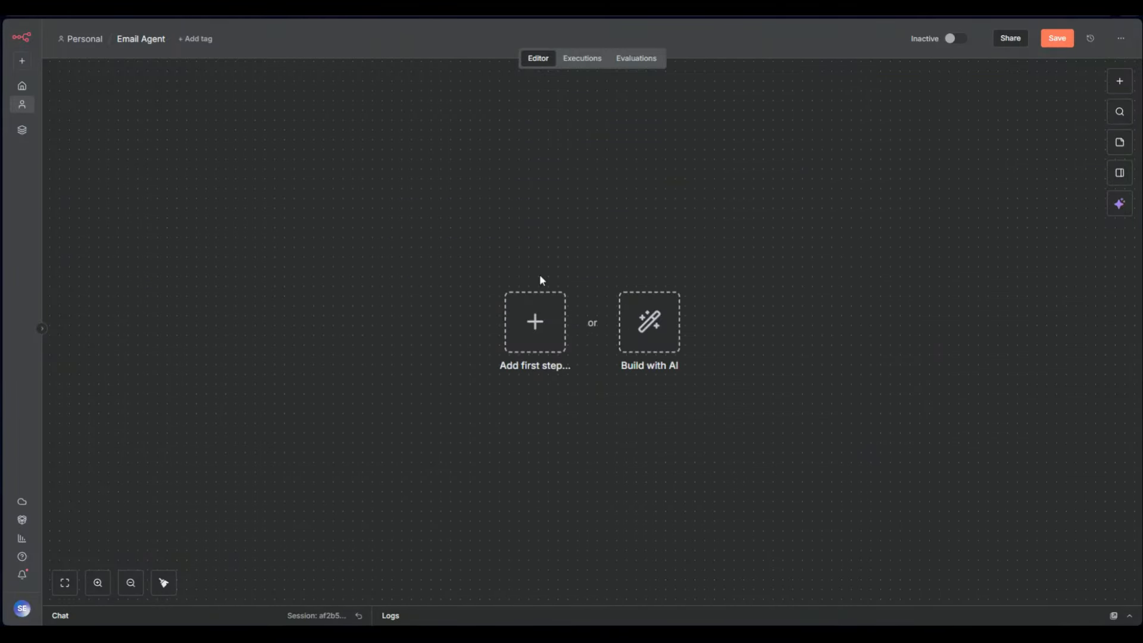
Start the workflow with a Trigger manually node
{"action": "left_click", "coordinate": [1115, 44]}
{"action": "left_click", "coordinate": [863, 203]}
{"action": "left_click", "coordinate": [1119, 83]}
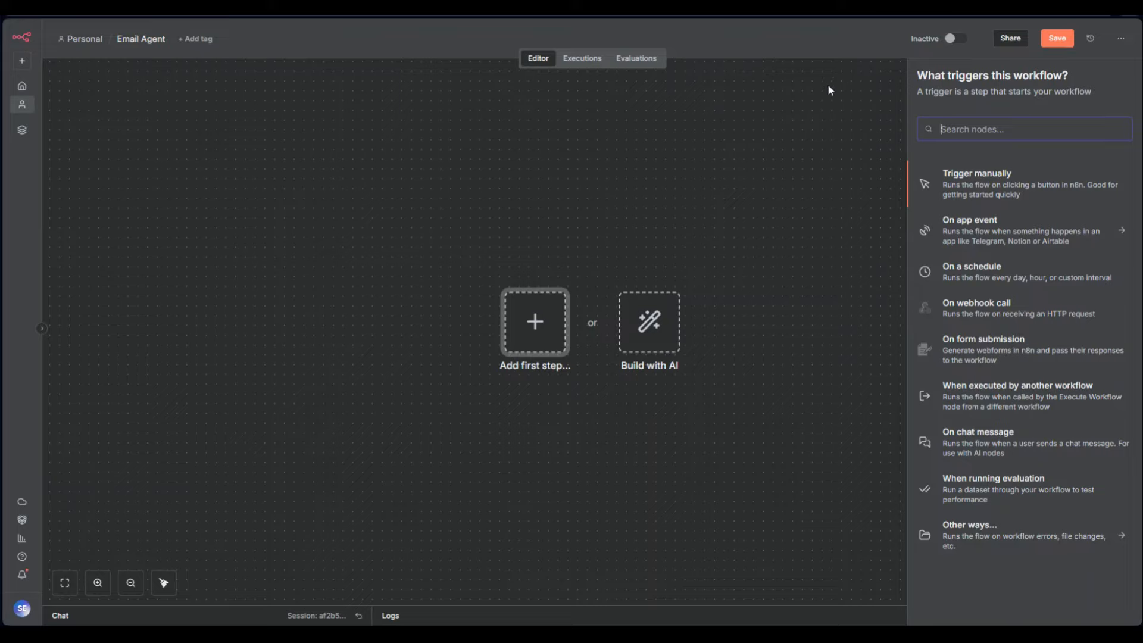
{"action": "left_click", "coordinate": [916, 168]}
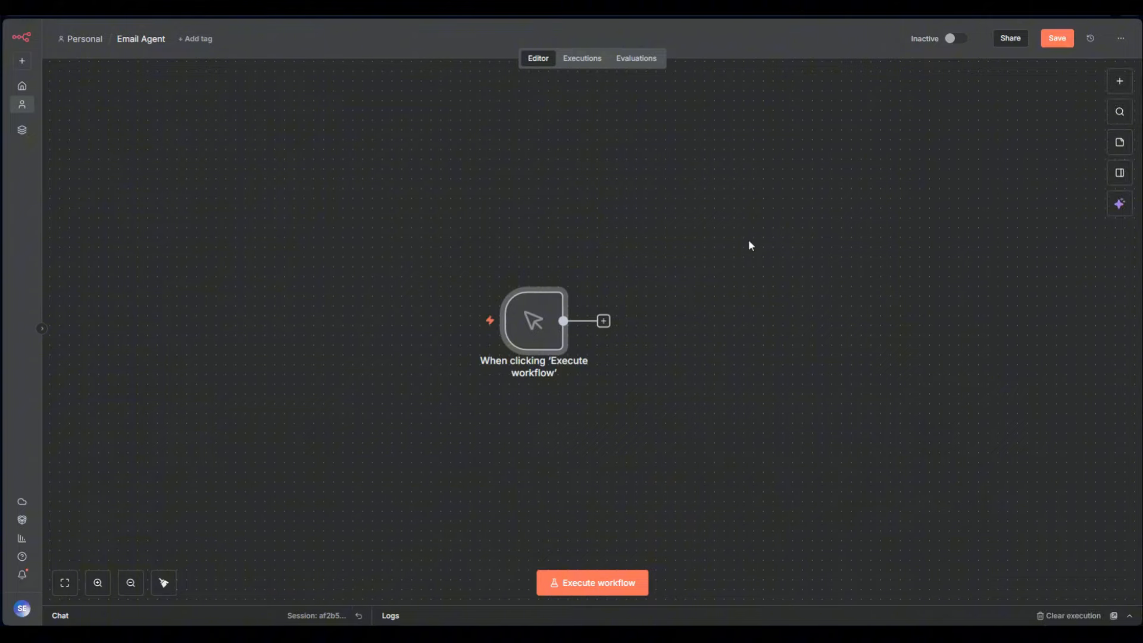
Add an AI Agent after the manual trigger, then delete it and its chat message trigger
{"action": "left_click", "coordinate": [603, 321]}
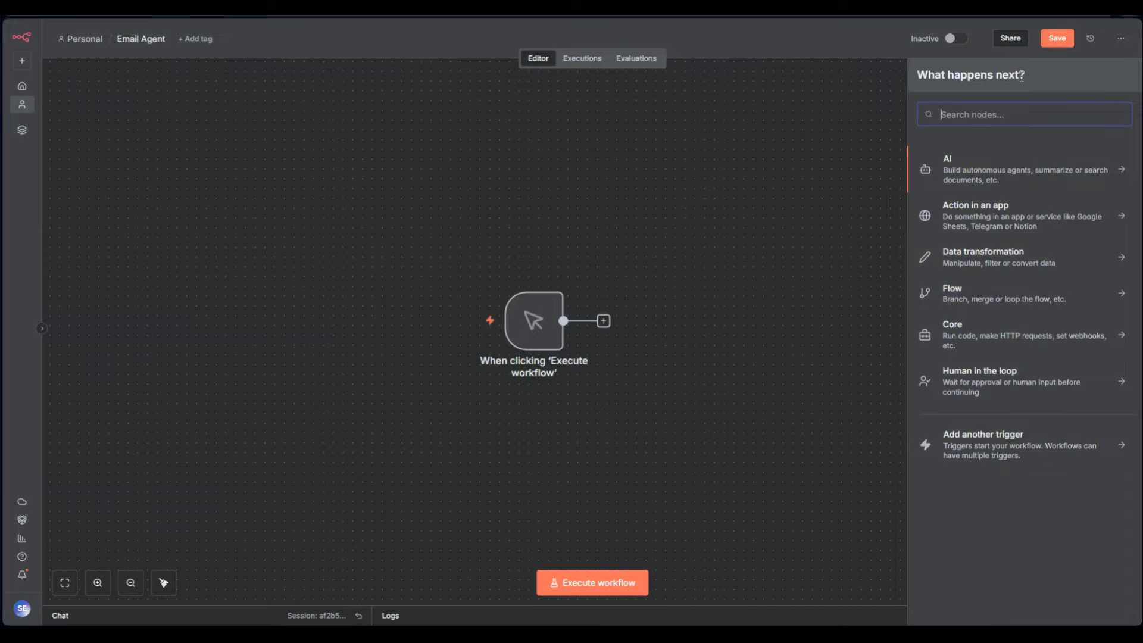
{"action": "left_click_drag", "start_coordinate": [1022, 75], "coordinate": [924, 72]}
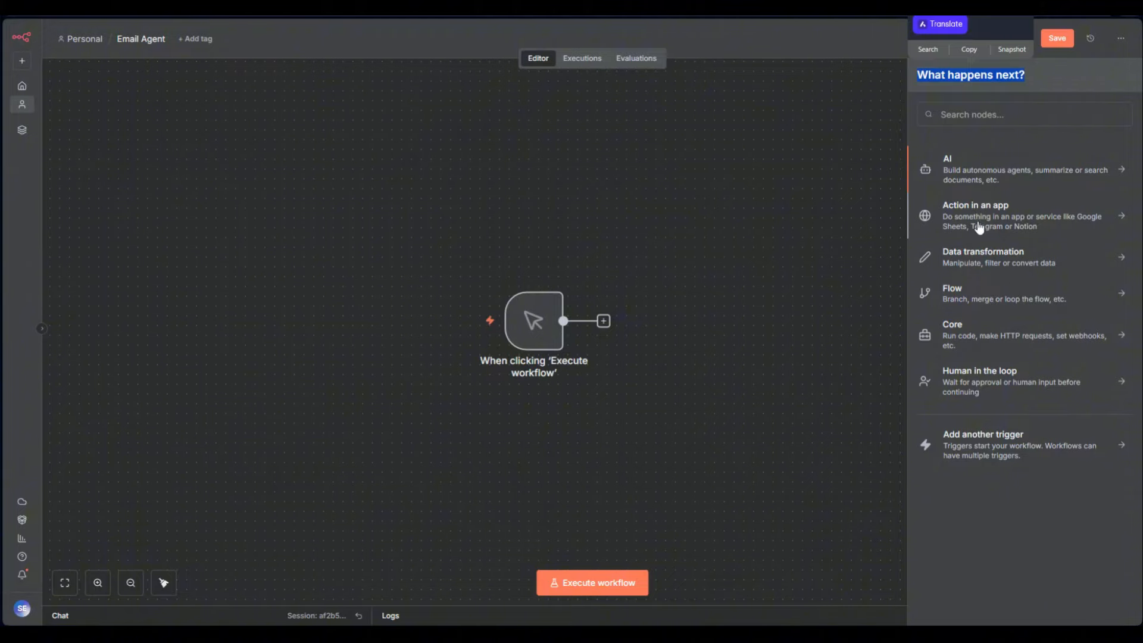
{"action": "left_click", "coordinate": [964, 178]}
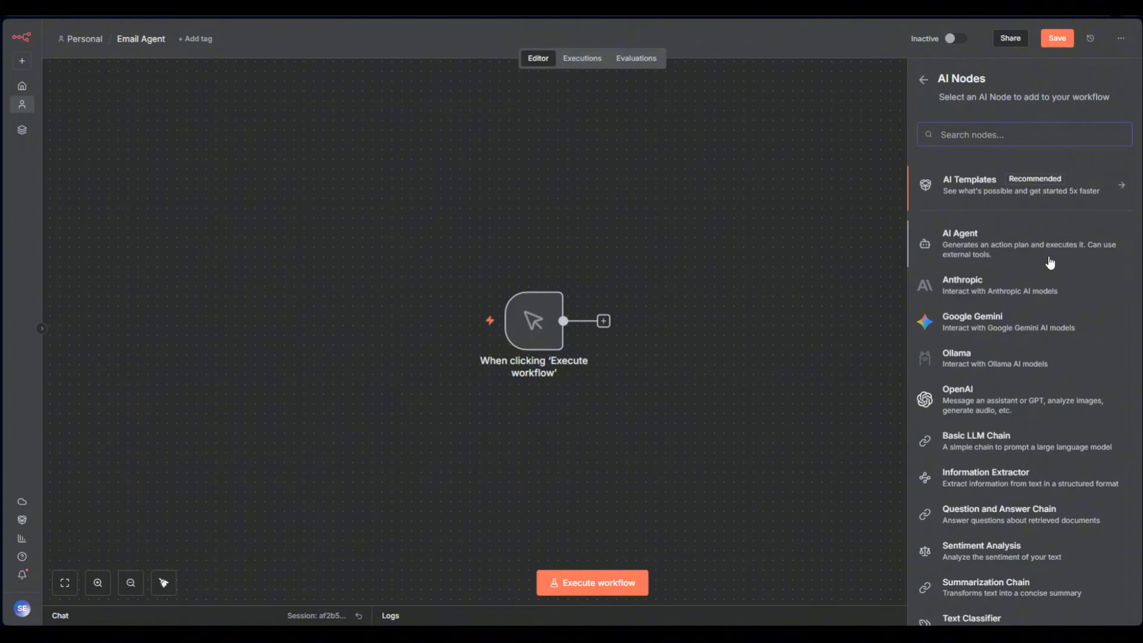
{"action": "left_click", "coordinate": [952, 255]}
{"action": "key", "text": "Escape"}
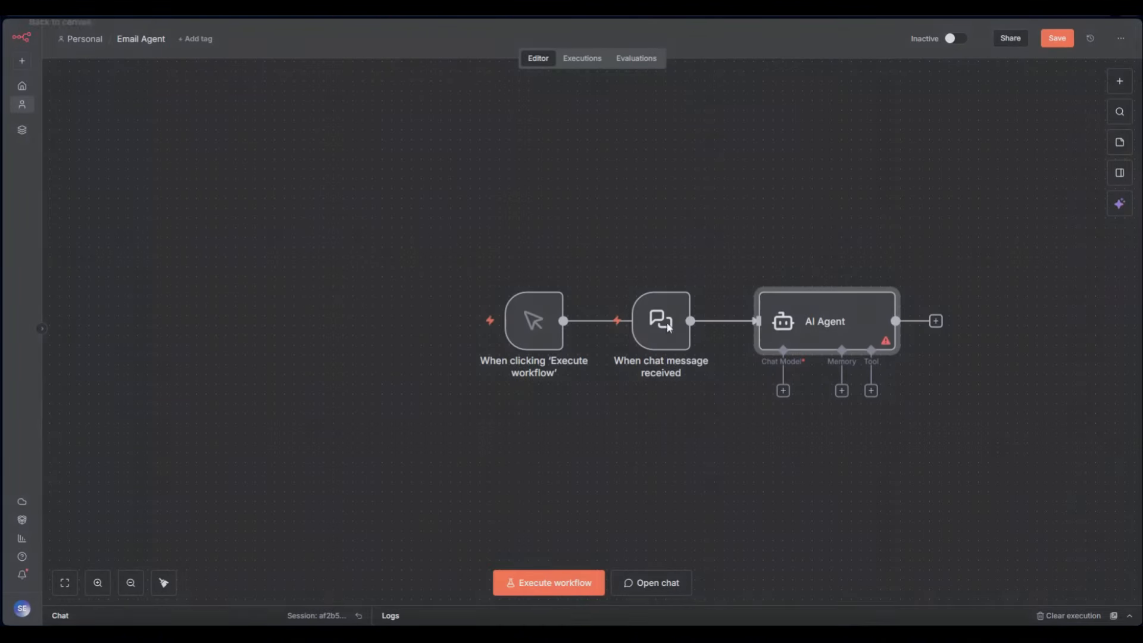
{"action": "left_click", "coordinate": [869, 277]}
{"action": "left_click", "coordinate": [666, 276]}
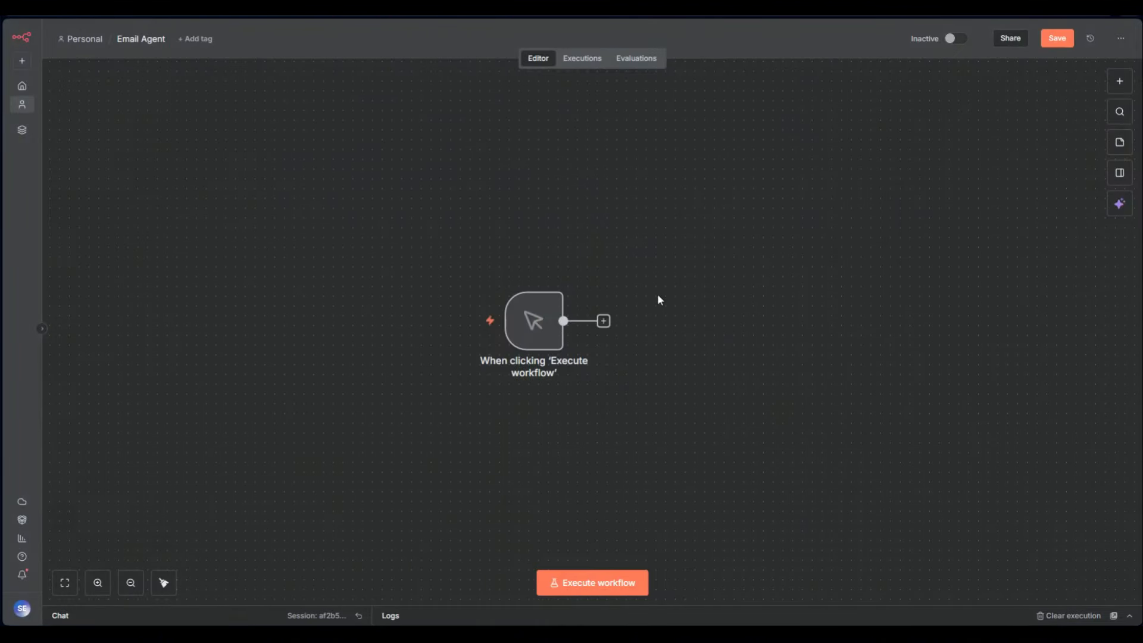
Add a Text Classifier node from the AI nodes after the manual trigger
{"action": "left_click", "coordinate": [604, 321]}
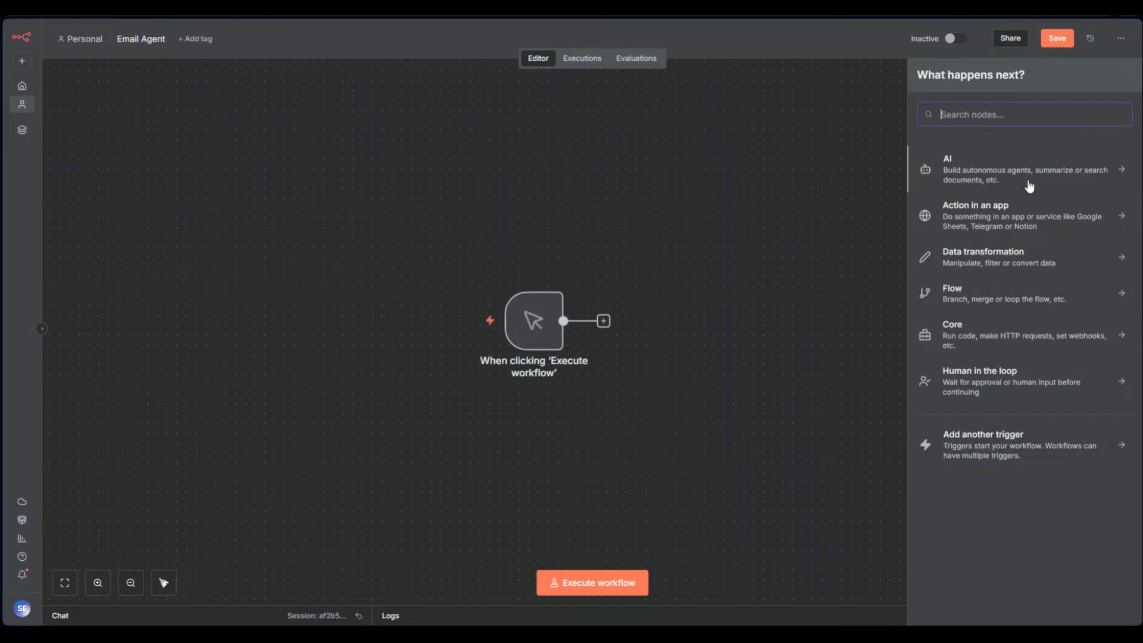
{"action": "left_click", "coordinate": [1029, 182]}
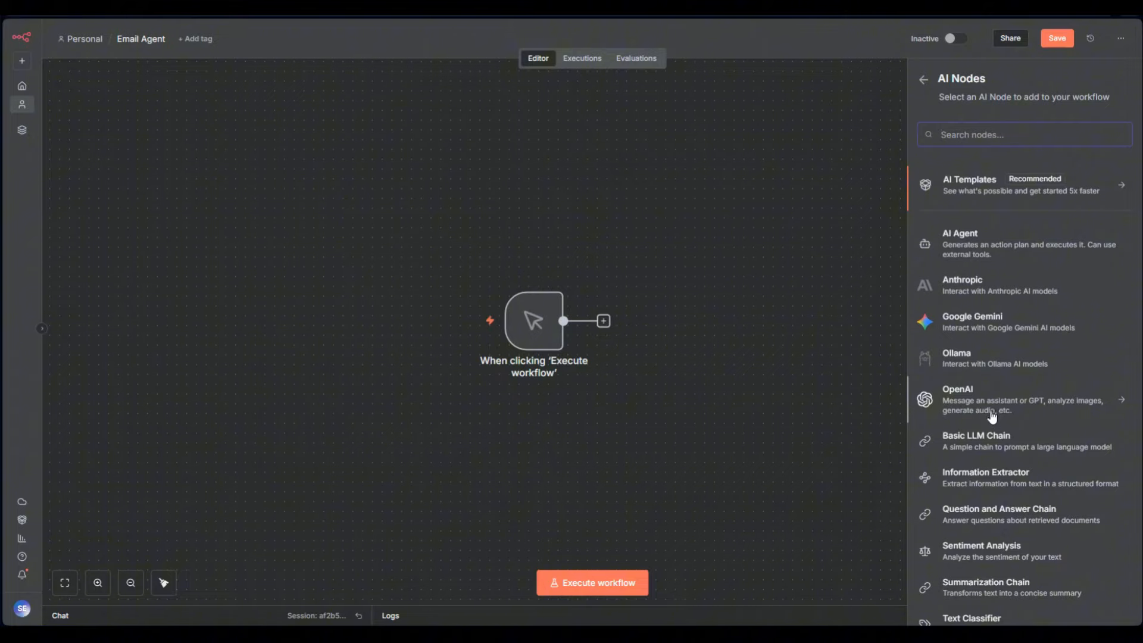
{"action": "scroll", "coordinate": [1020, 432], "scroll_direction": "down", "scroll_amount": 2}
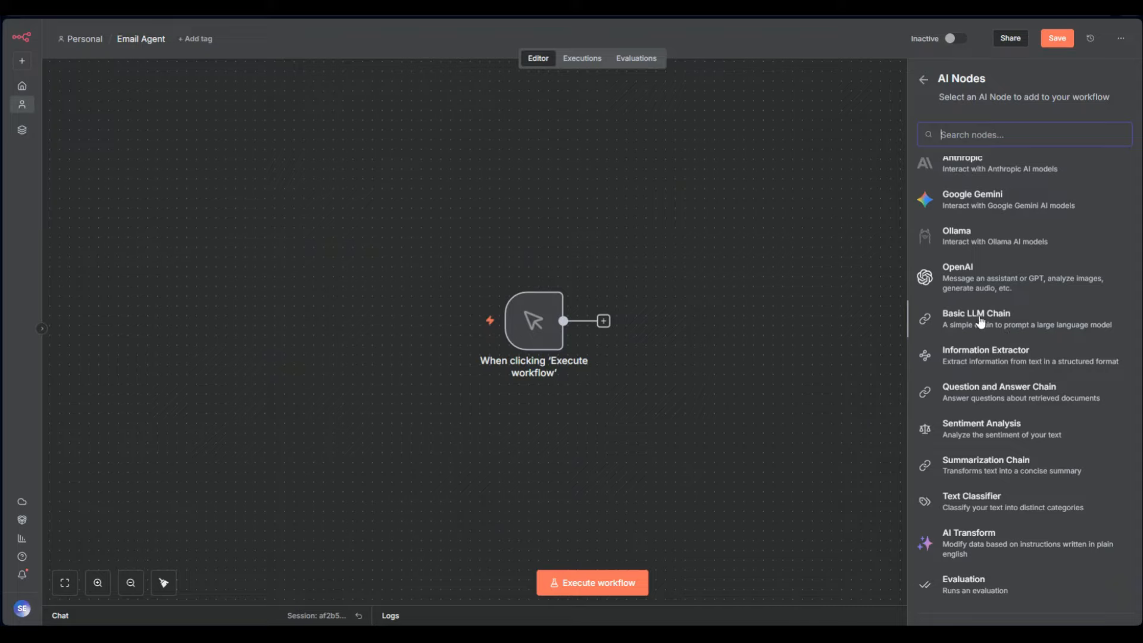
{"action": "scroll", "coordinate": [989, 317], "scroll_direction": "up", "scroll_amount": 2}
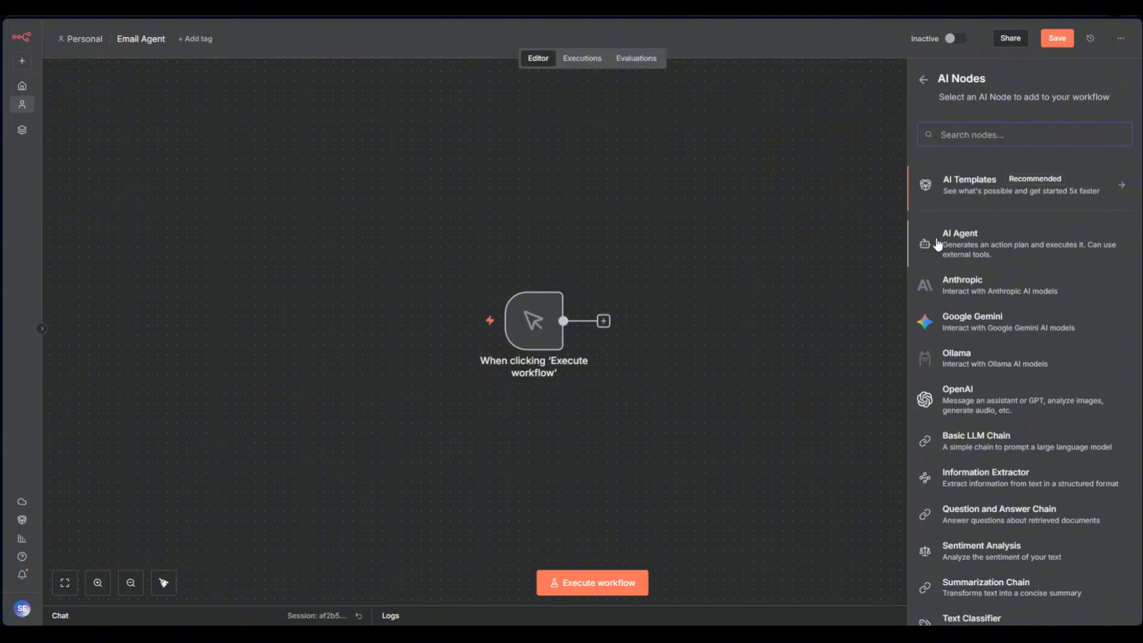
{"action": "scroll", "coordinate": [952, 256], "scroll_direction": "down", "scroll_amount": 1}
{"action": "scroll", "coordinate": [1029, 321], "scroll_direction": "down", "scroll_amount": 1}
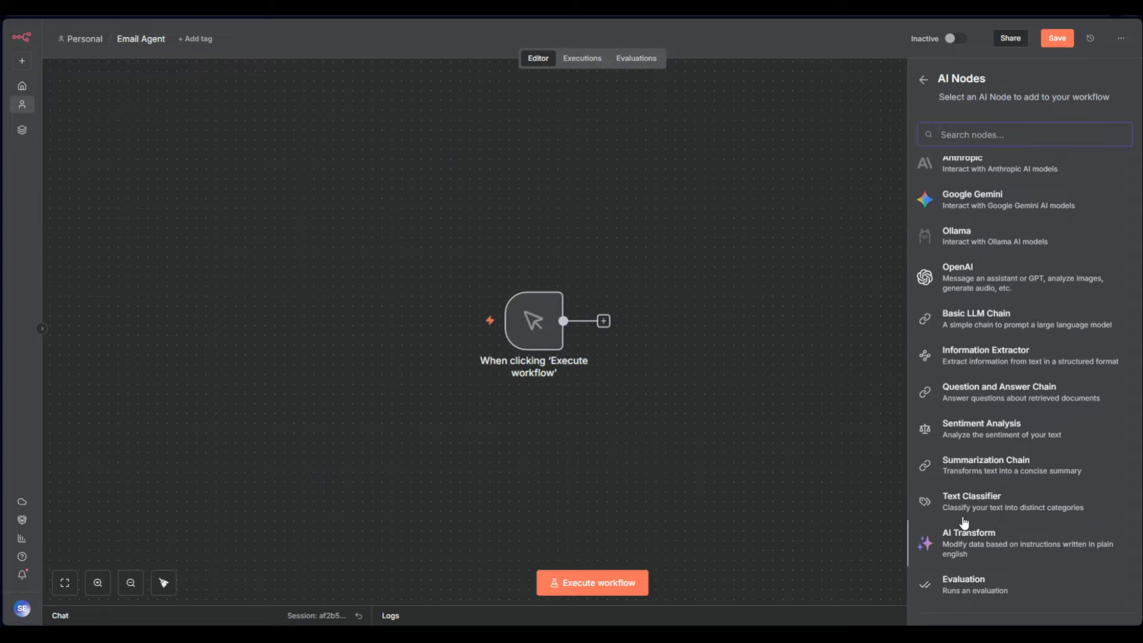
{"action": "left_click", "coordinate": [988, 503]}
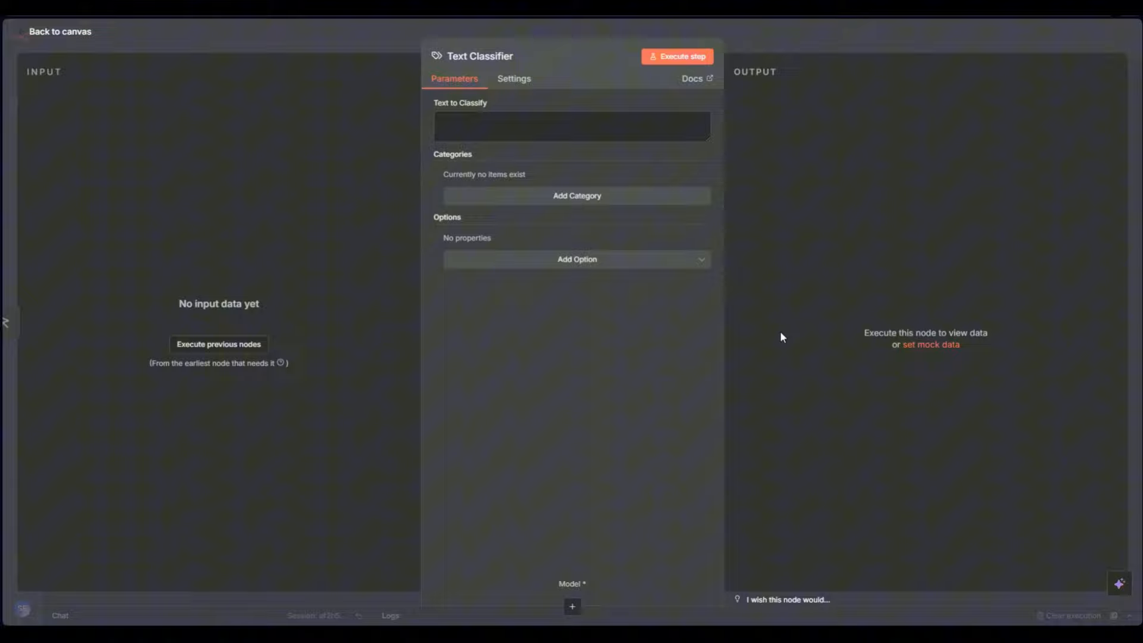
Replace the Text Classifier with an Information Extractor, then delete that node too
{"action": "left_click", "coordinate": [755, 38]}
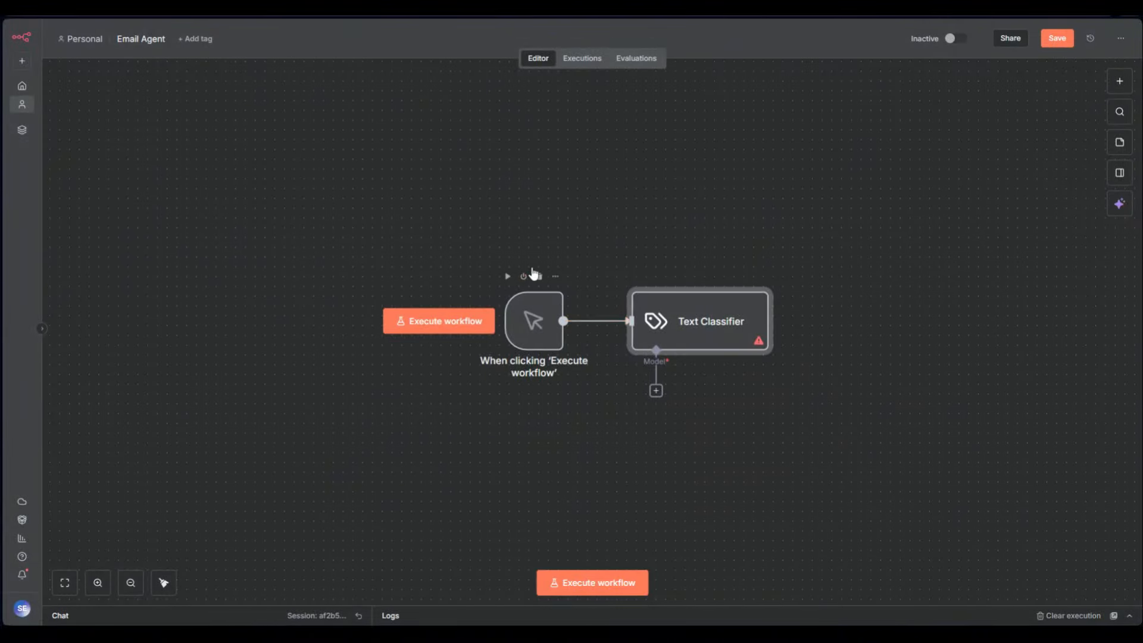
{"action": "left_click", "coordinate": [745, 277]}
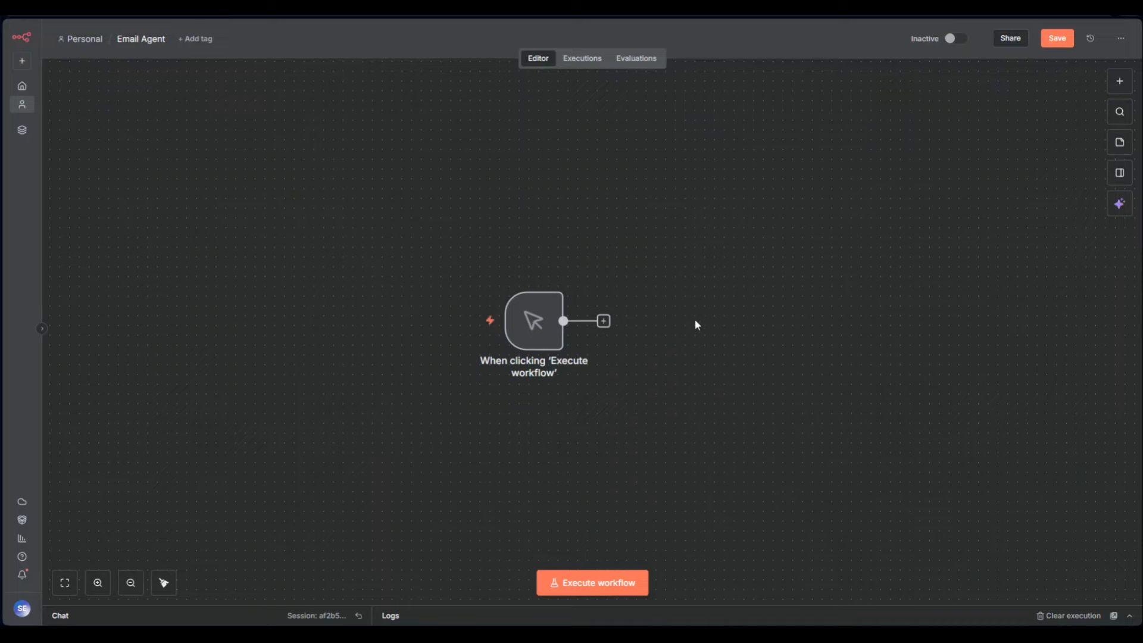
{"action": "left_click", "coordinate": [603, 320]}
{"action": "left_click", "coordinate": [1018, 181]}
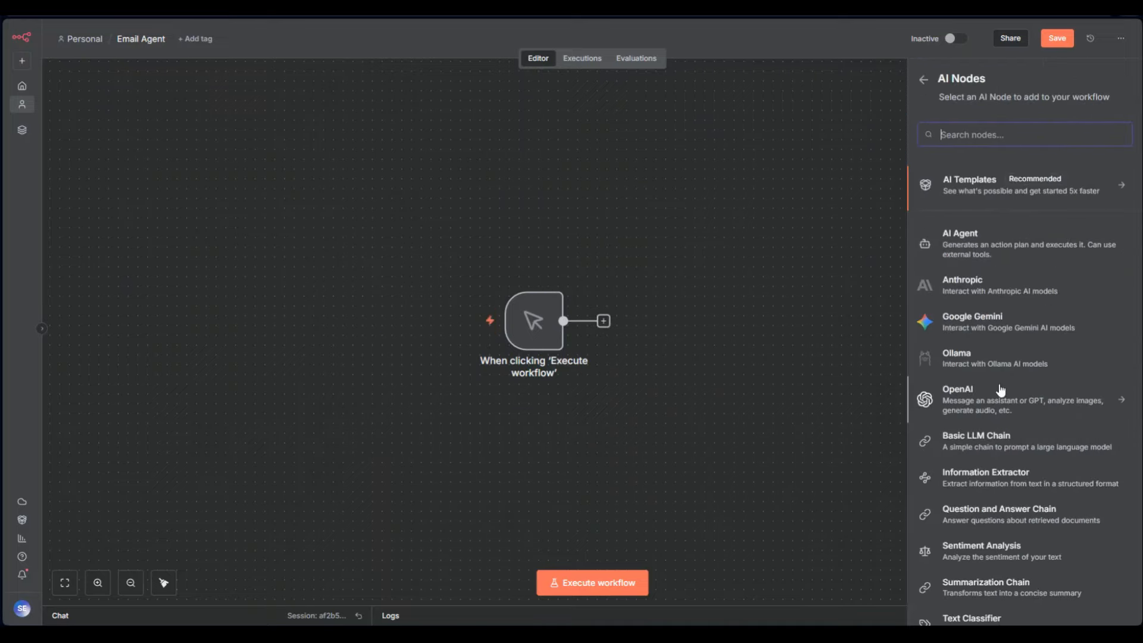
{"action": "scroll", "coordinate": [985, 389], "scroll_direction": "down", "scroll_amount": 2}
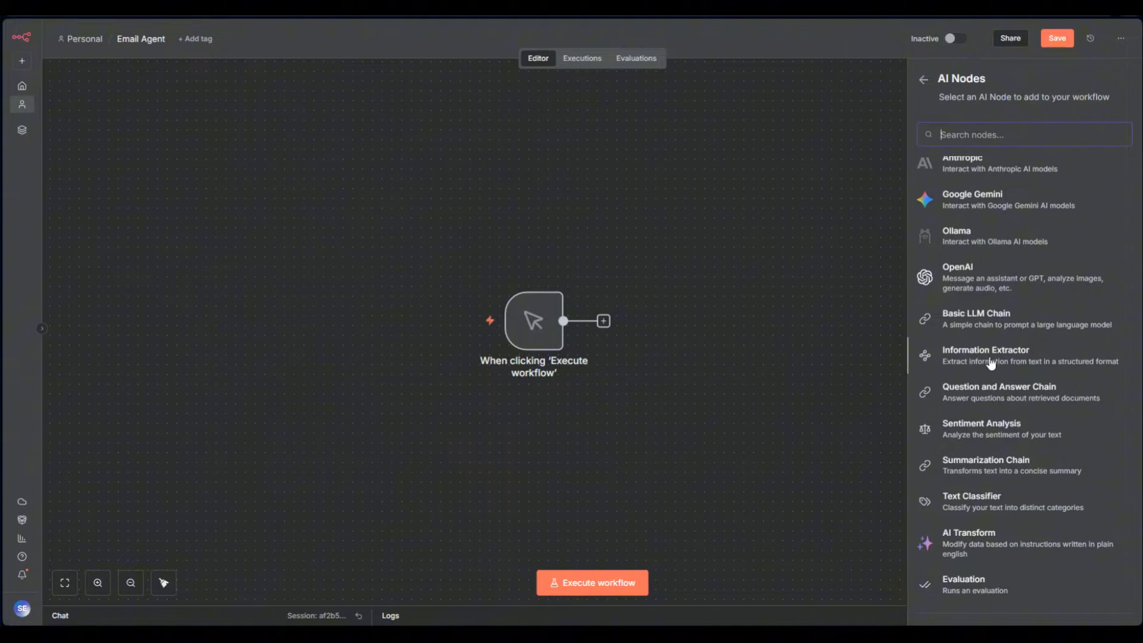
{"action": "left_click", "coordinate": [987, 357]}
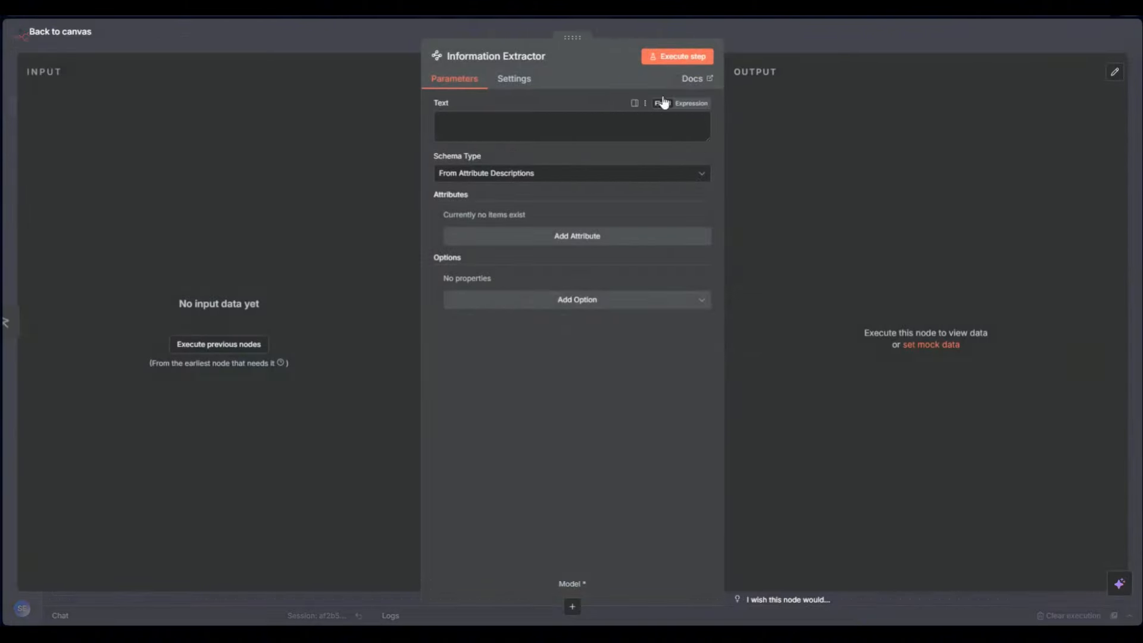
{"action": "left_click", "coordinate": [744, 25]}
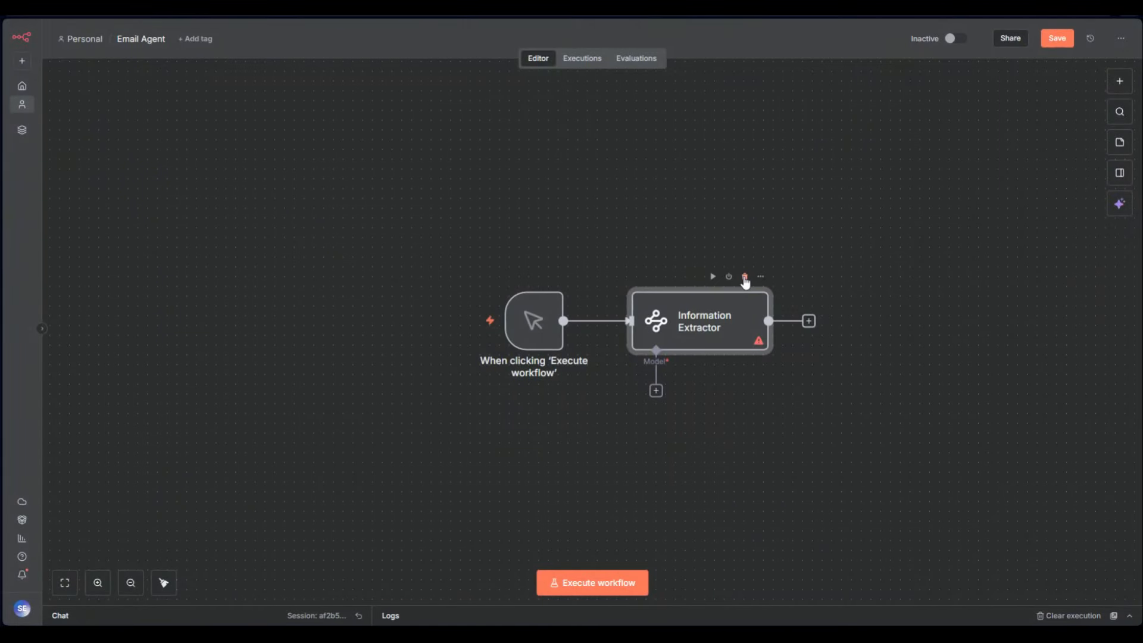
{"action": "left_click", "coordinate": [745, 277]}
Add an AI Agent after the manual trigger and inspect its default prompt expression
{"action": "left_click", "coordinate": [602, 321]}
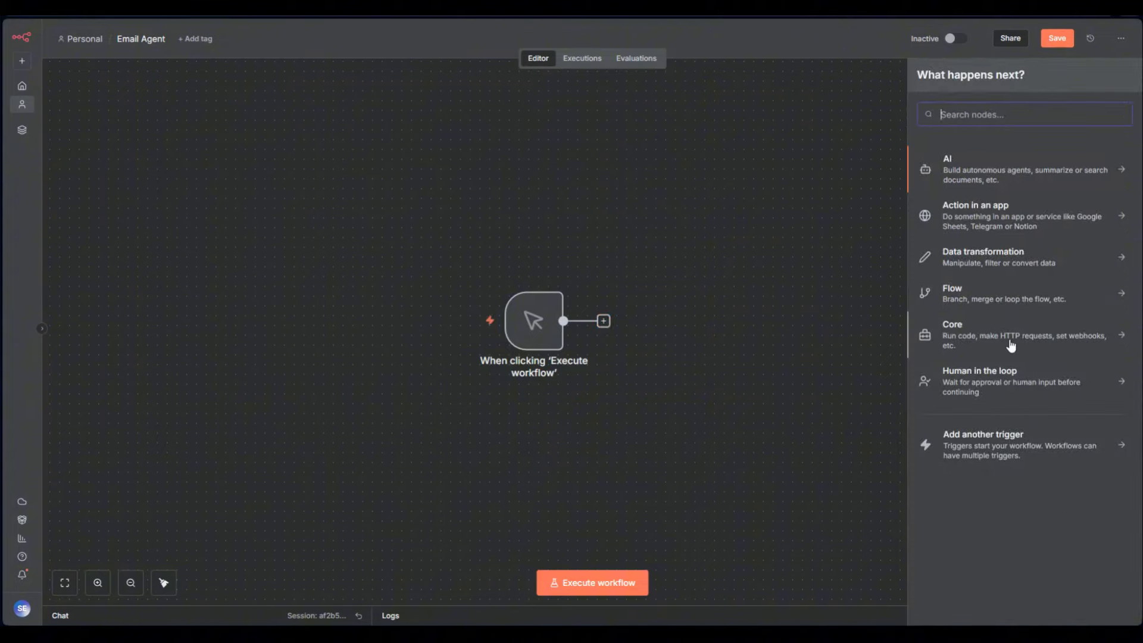
{"action": "left_click", "coordinate": [990, 179]}
{"action": "scroll", "coordinate": [1005, 464], "scroll_direction": "down", "scroll_amount": 3}
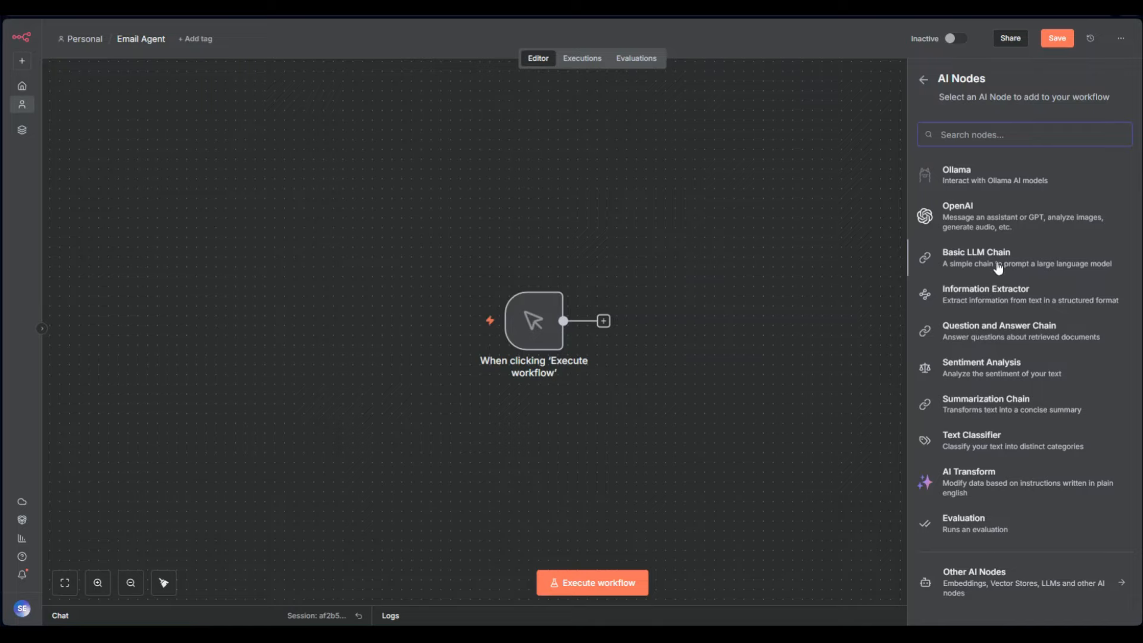
{"action": "scroll", "coordinate": [998, 371], "scroll_direction": "up", "scroll_amount": 3}
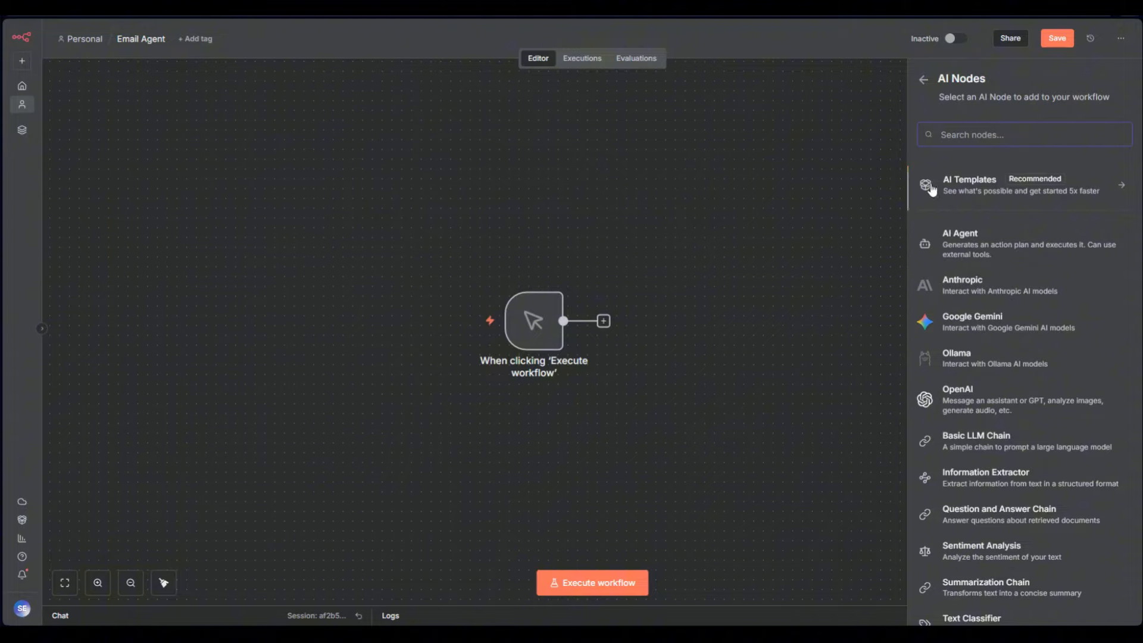
{"action": "left_click", "coordinate": [979, 262]}
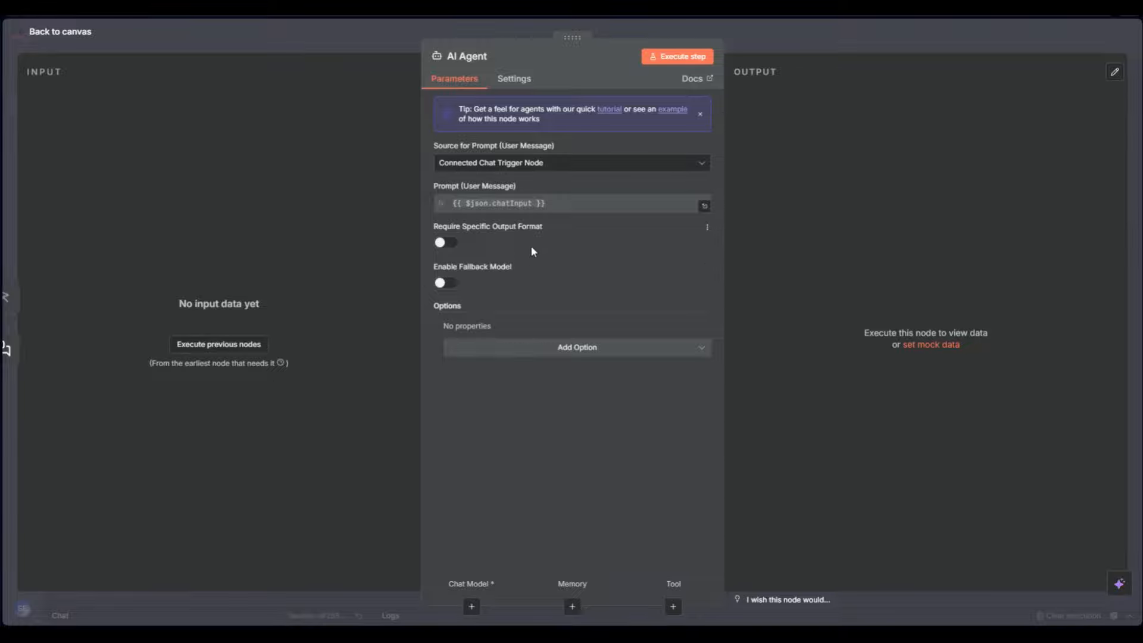
{"action": "left_click", "coordinate": [488, 203]}
{"action": "left_click", "coordinate": [592, 291]}
Delete the chat message trigger and set the AI Agent's prompt source to Define below
{"action": "left_click", "coordinate": [766, 24]}
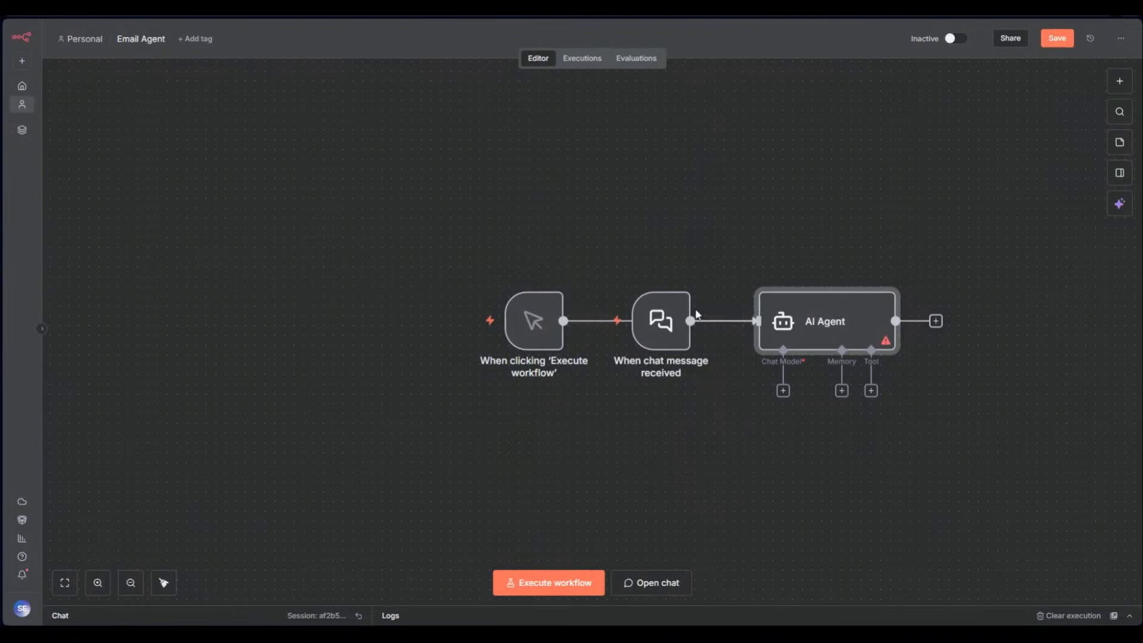
{"action": "left_click_drag", "start_coordinate": [668, 348], "coordinate": [652, 437]}
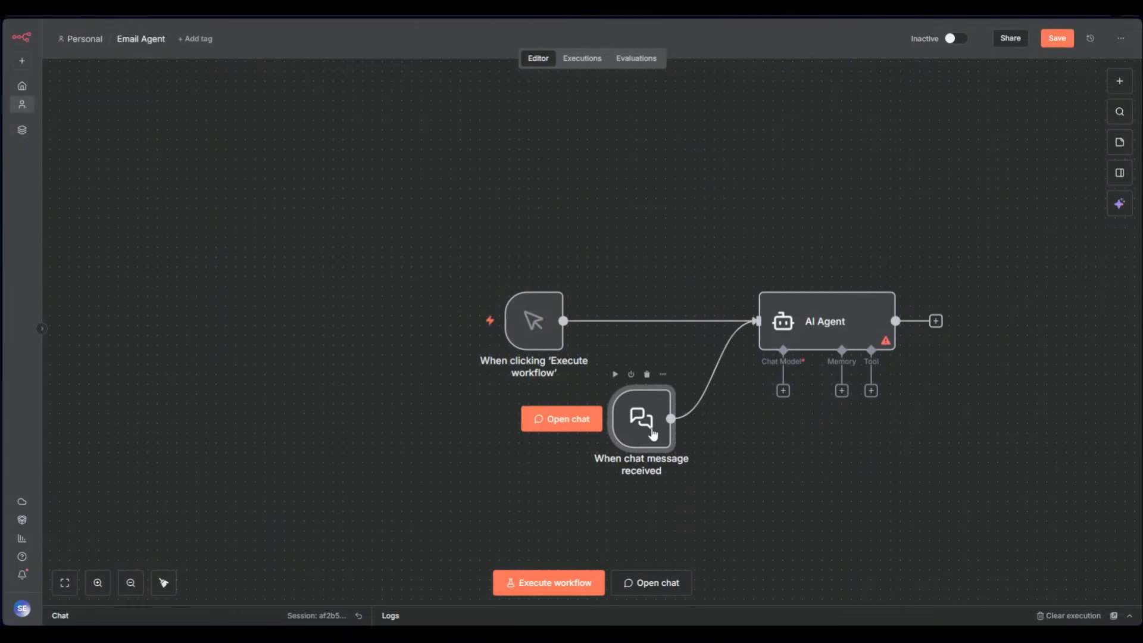
{"action": "left_click", "coordinate": [646, 375]}
{"action": "left_click_drag", "start_coordinate": [797, 332], "coordinate": [670, 331]}
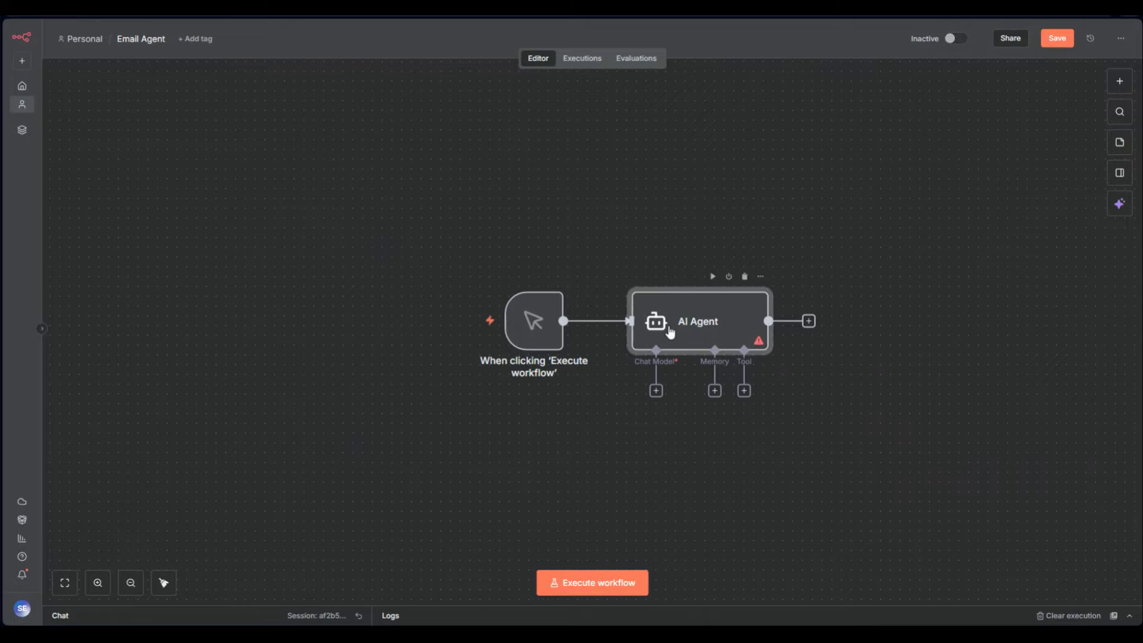
{"action": "double_click", "coordinate": [670, 332]}
{"action": "left_click", "coordinate": [535, 163]}
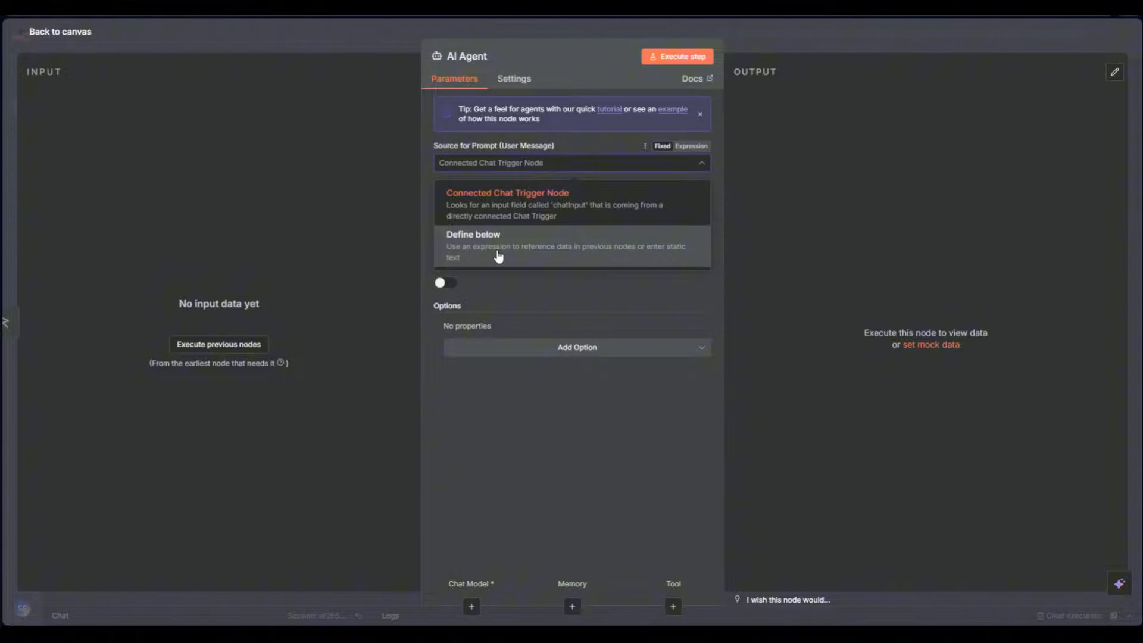
{"action": "left_click", "coordinate": [497, 257]}
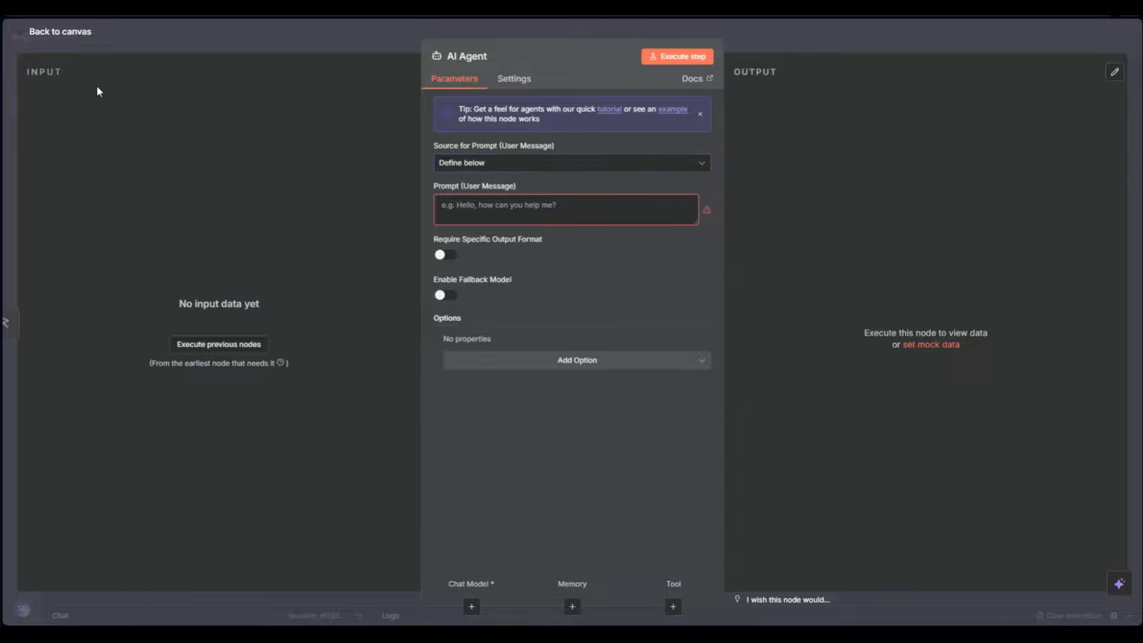
Rearrange the AI Agent settings view and select the Prompt (User Message) field
{"action": "left_click_drag", "start_coordinate": [63, 73], "coordinate": [26, 72]}
{"action": "left_click_drag", "start_coordinate": [74, 246], "coordinate": [101, 318]}
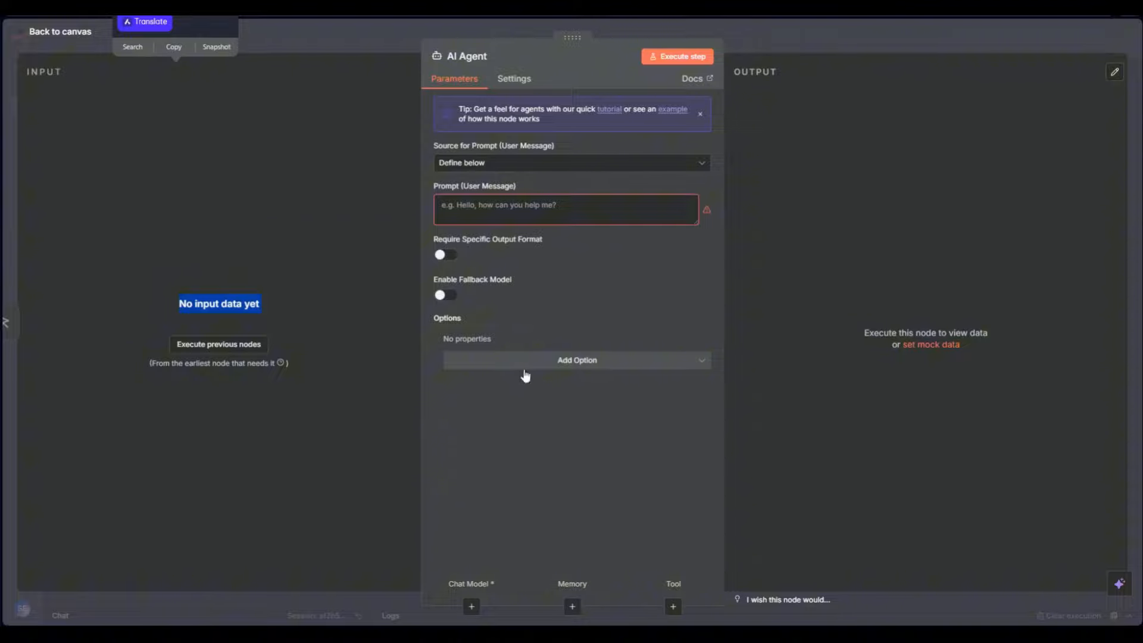
{"action": "left_click", "coordinate": [534, 414]}
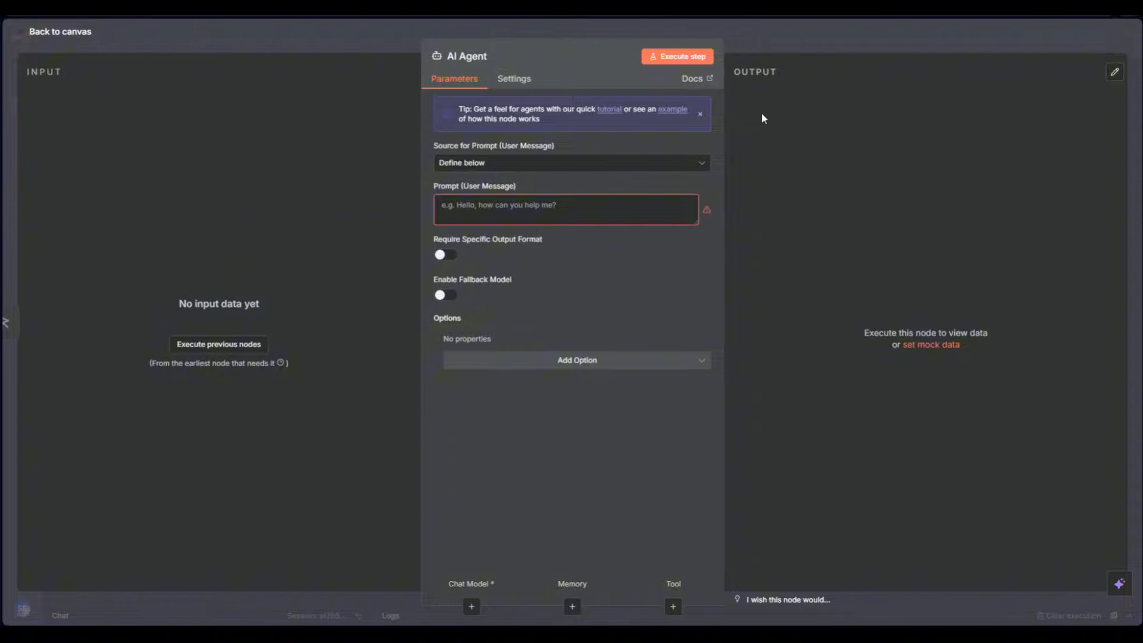
{"action": "left_click_drag", "start_coordinate": [769, 87], "coordinate": [777, 90]}
{"action": "left_click", "coordinate": [678, 323]}
{"action": "double_click", "coordinate": [673, 326]}
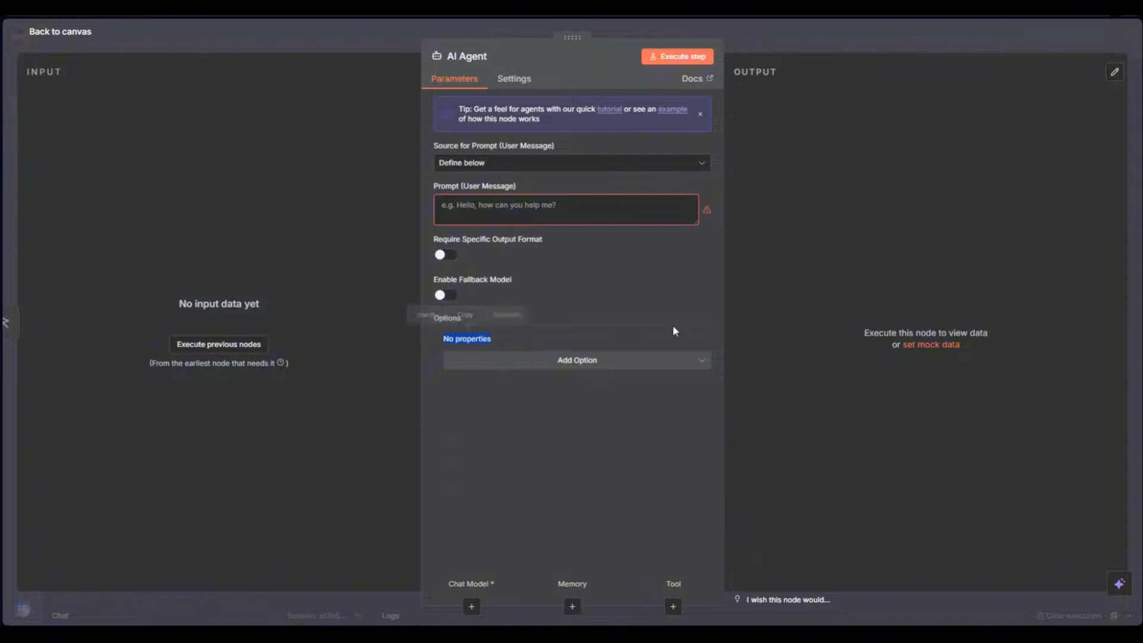
{"action": "left_click_drag", "start_coordinate": [306, 392], "coordinate": [280, 345]}
{"action": "left_click_drag", "start_coordinate": [367, 356], "coordinate": [755, 279]}
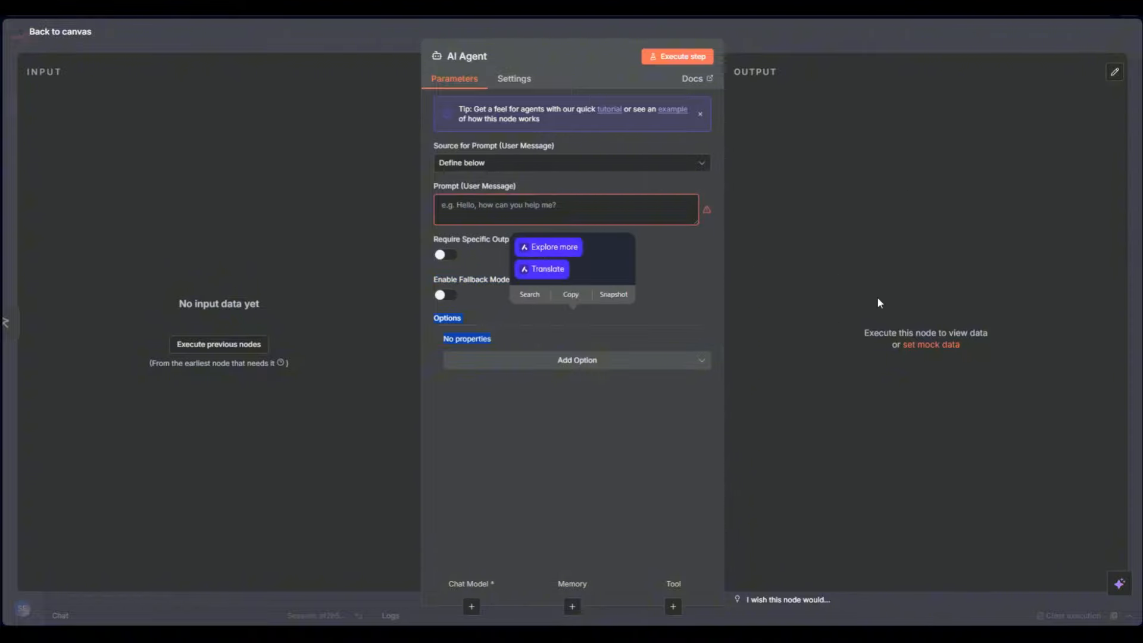
{"action": "left_click", "coordinate": [687, 302]}
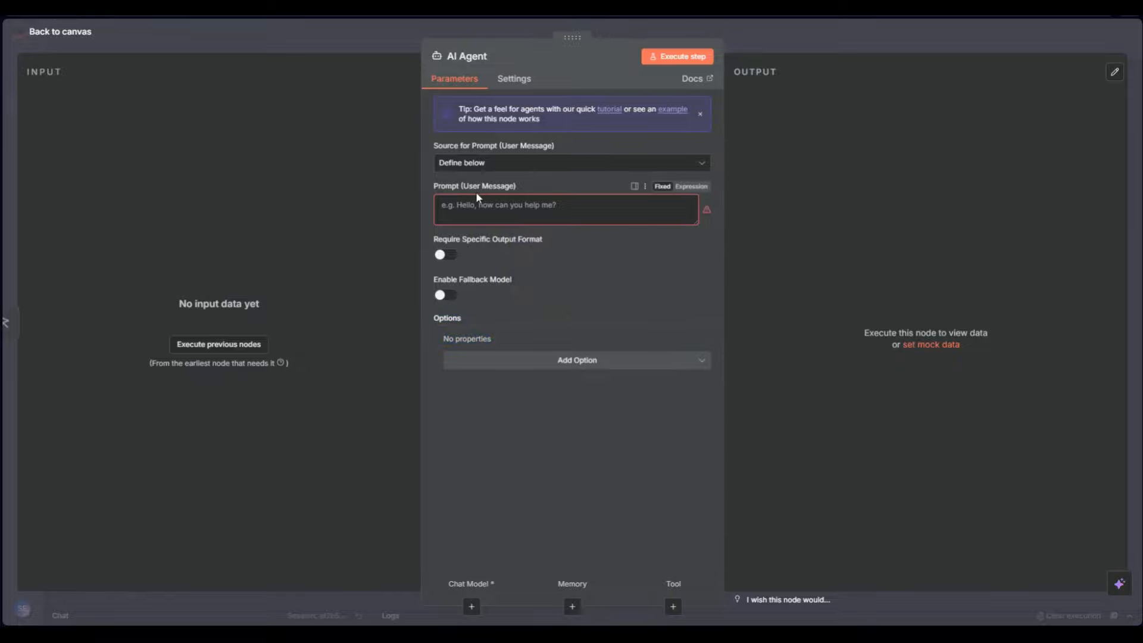
{"action": "left_click", "coordinate": [591, 213]}
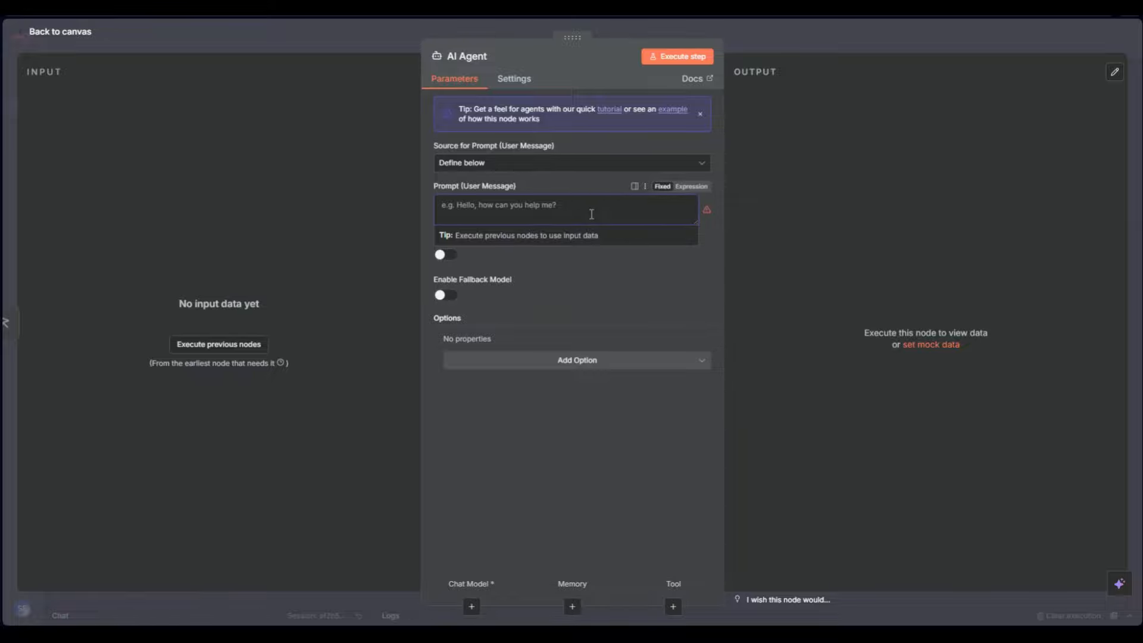
{"action": "left_click", "coordinate": [777, 42]}
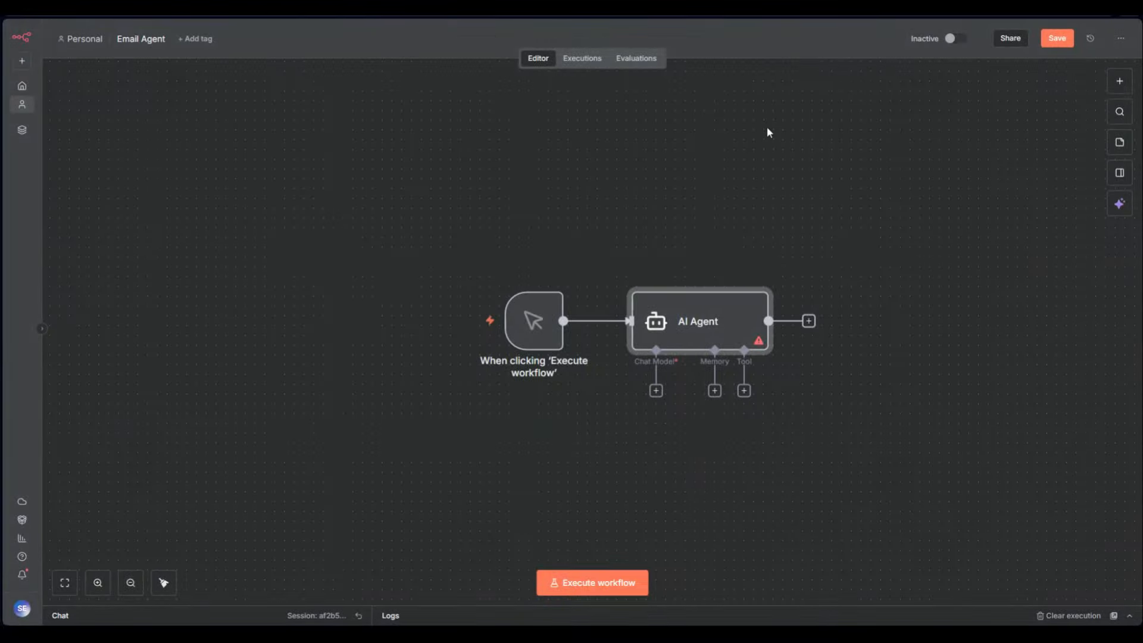
Type test text into the AI Agent prompt, clear it, then delete the manual trigger
{"action": "double_click", "coordinate": [664, 320]}
{"action": "left_click", "coordinate": [501, 205]}
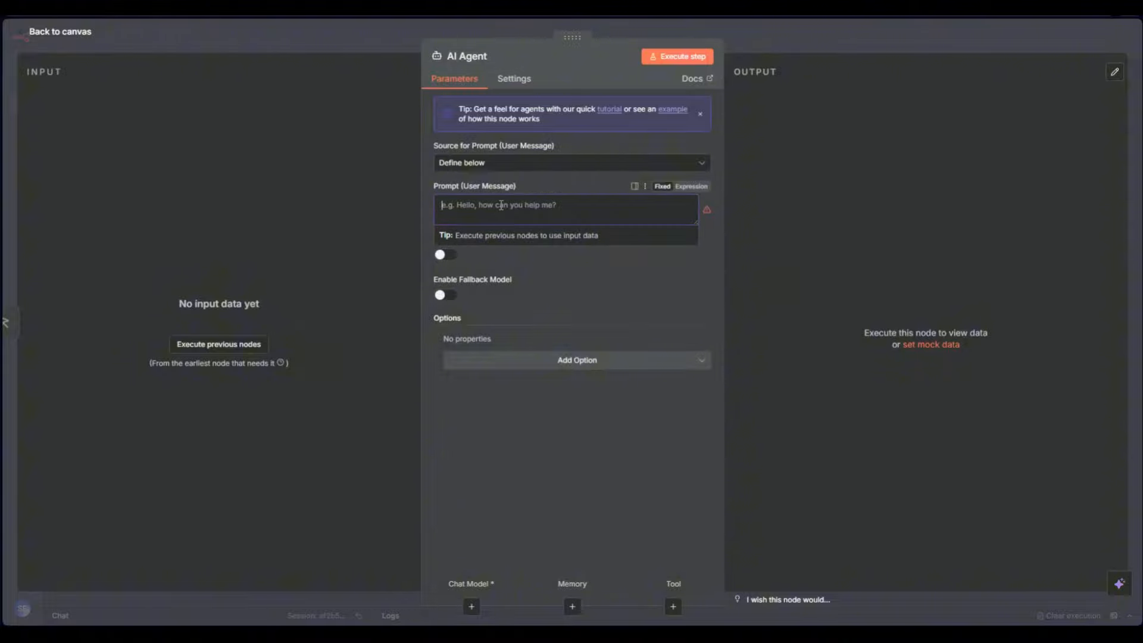
{"action": "type", "text": "I ahnt t"}
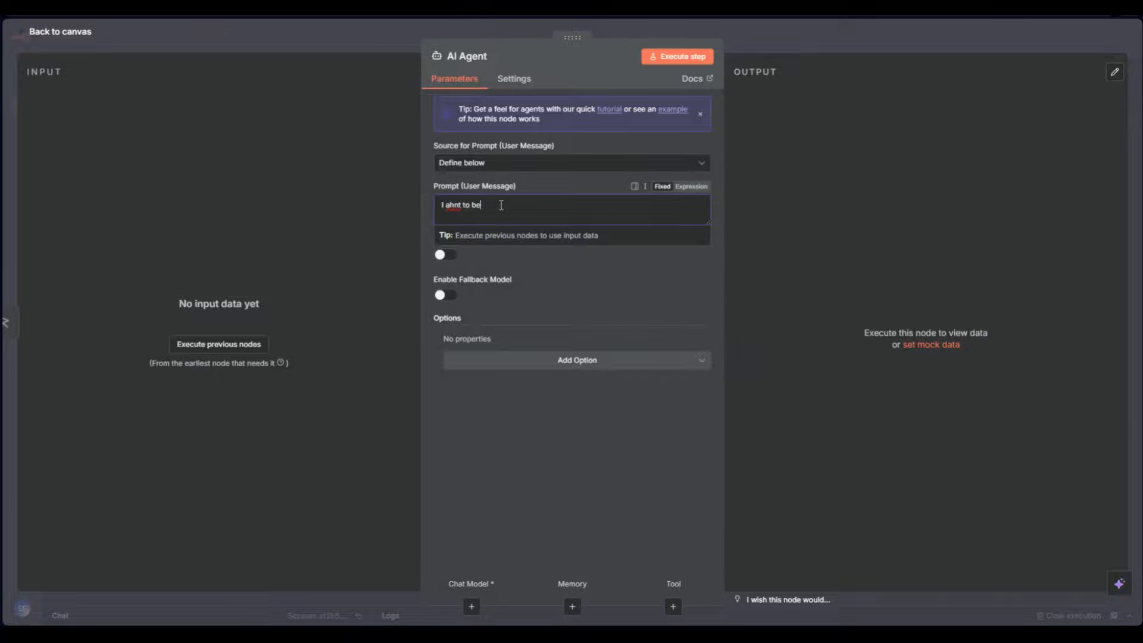
{"action": "key", "text": "ctrl+a"}
{"action": "key", "text": "BackSpace"}
{"action": "left_click", "coordinate": [752, 38]}
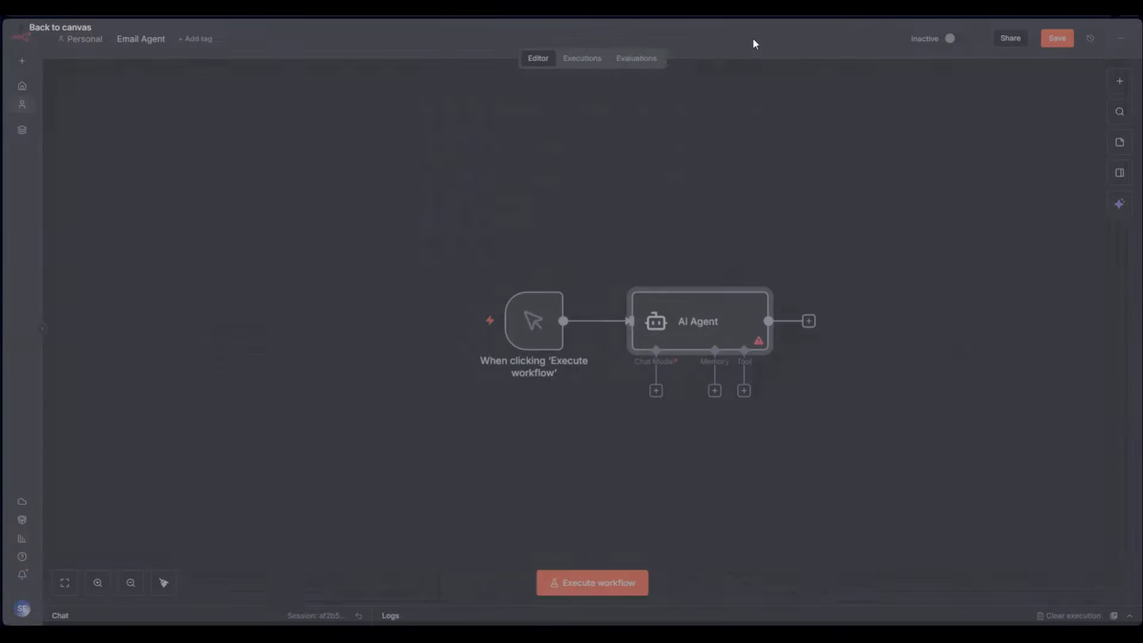
{"action": "left_click", "coordinate": [539, 276]}
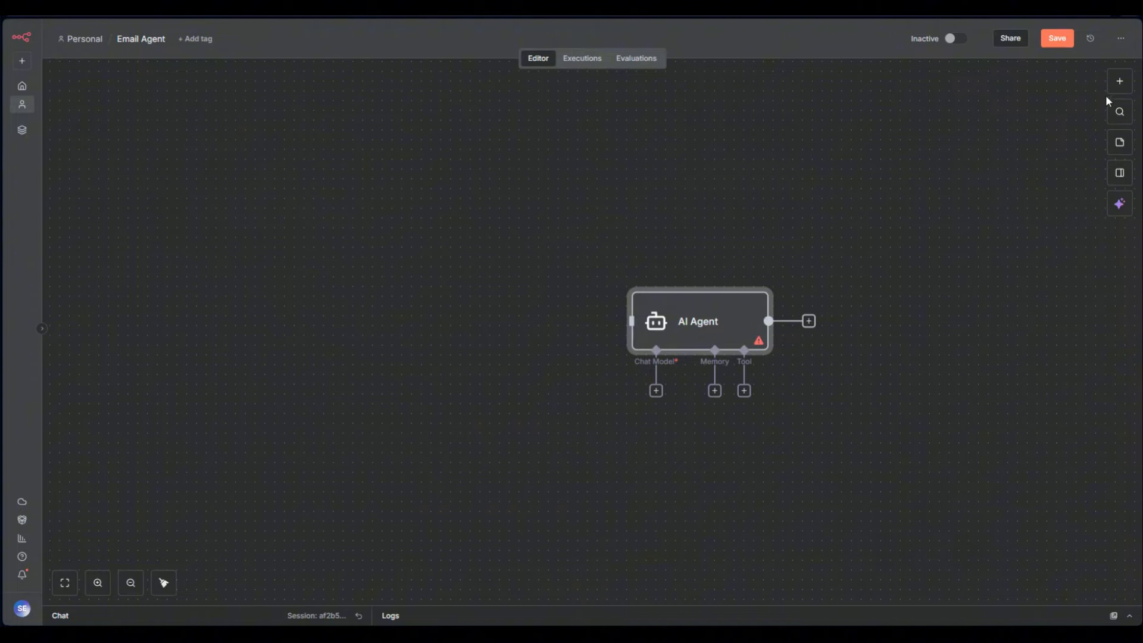
Add a 'When chat message received' trigger and place it left of the AI Agent
{"action": "left_click", "coordinate": [1119, 81]}
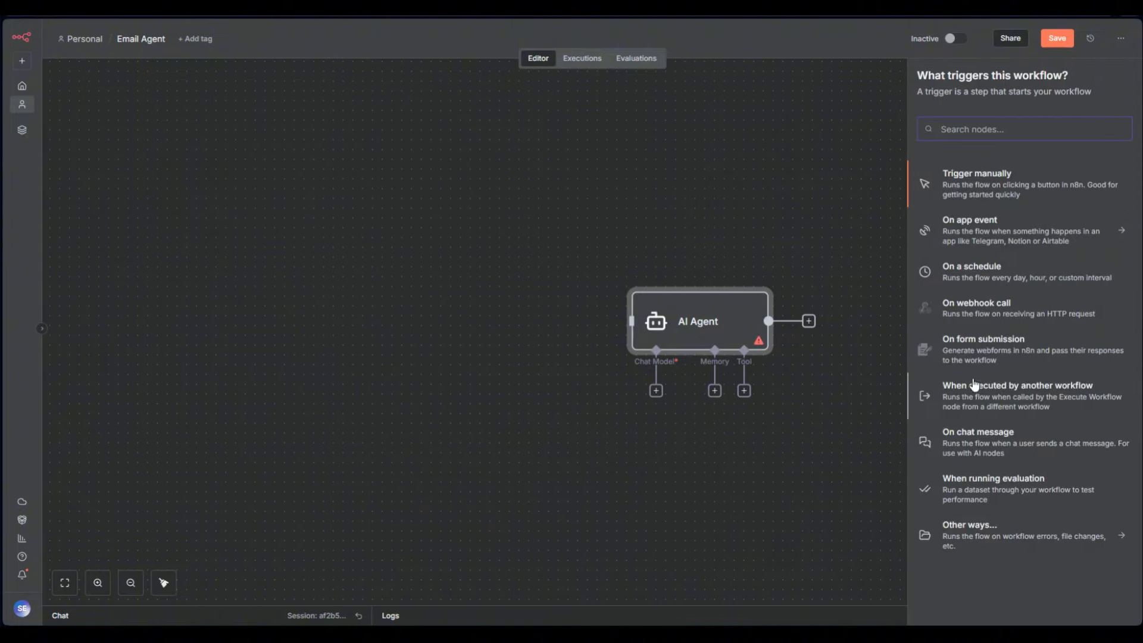
{"action": "left_click", "coordinate": [987, 440]}
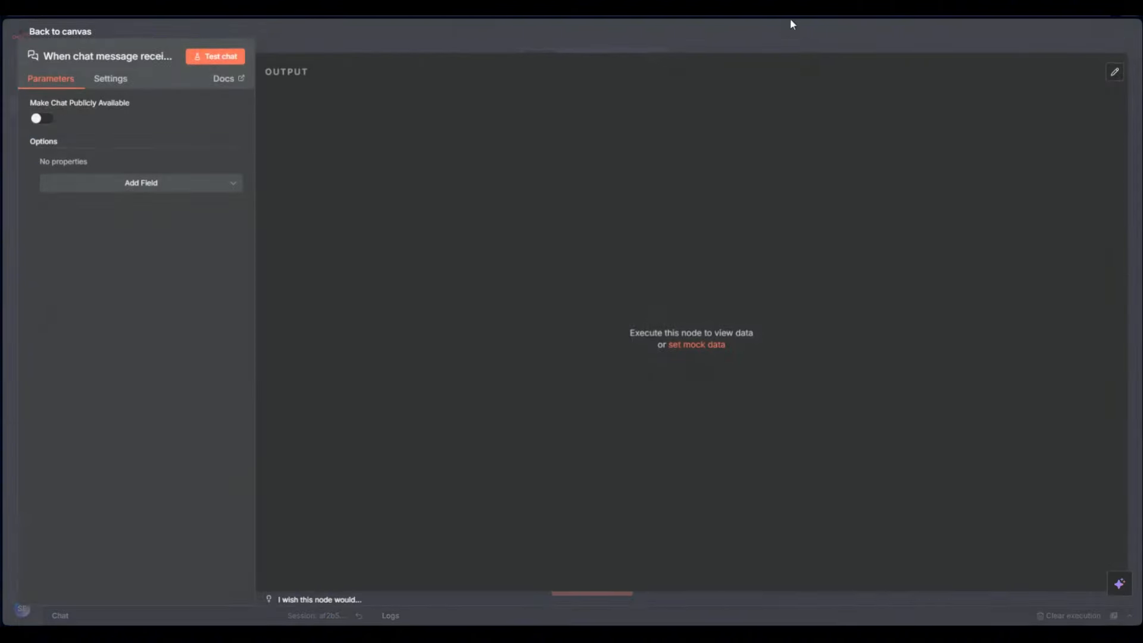
{"action": "left_click", "coordinate": [790, 20]}
{"action": "mouse_move", "coordinate": [857, 321]}
{"action": "left_mouse_down"}
{"action": "mouse_move", "coordinate": [485, 296]}
{"action": "mouse_move", "coordinate": [485, 335]}
{"action": "mouse_move", "coordinate": [661, 330]}
{"action": "left_mouse_up"}
Try the Connected Chat Trigger Node source, then return to Define below and clear the test text
{"action": "double_click", "coordinate": [663, 333]}
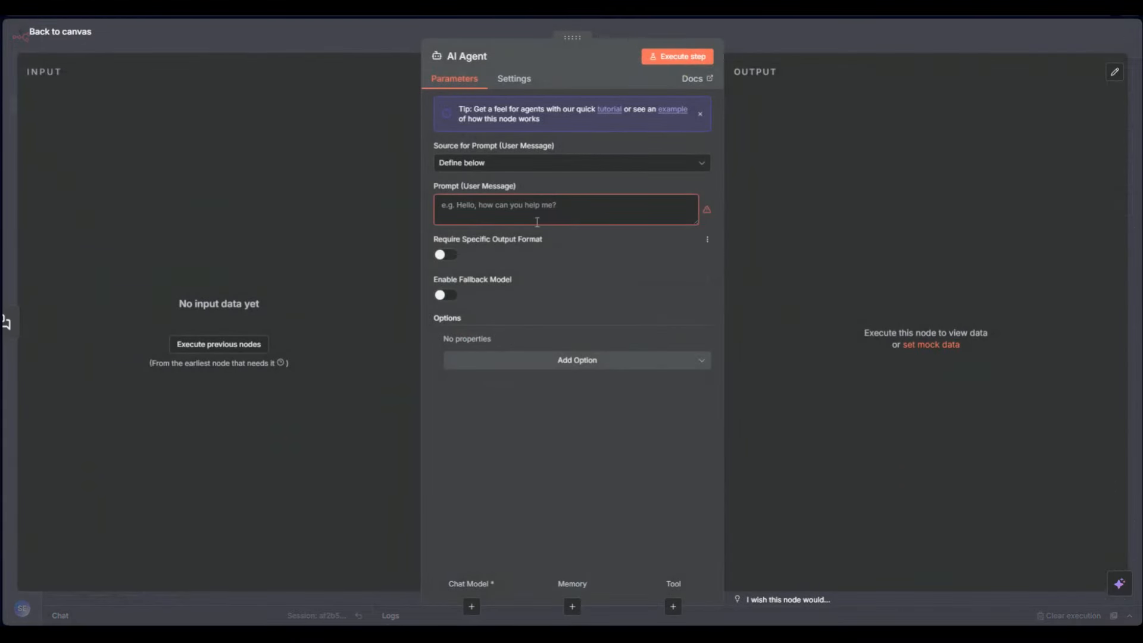
{"action": "left_click", "coordinate": [511, 167]}
{"action": "left_click", "coordinate": [526, 201]}
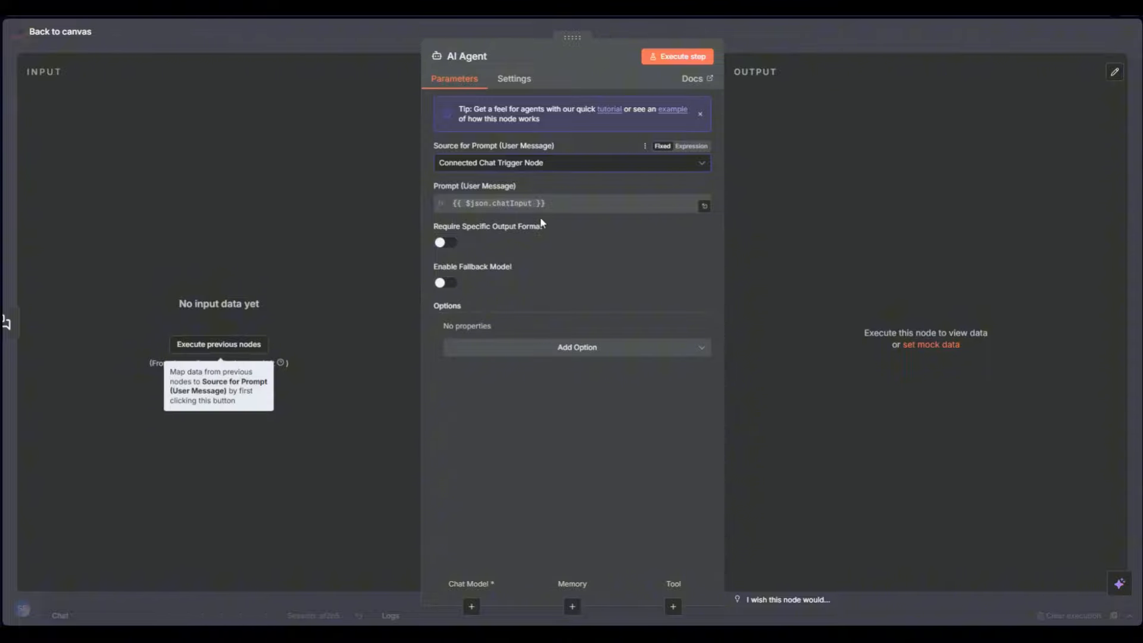
{"action": "left_click", "coordinate": [553, 167]}
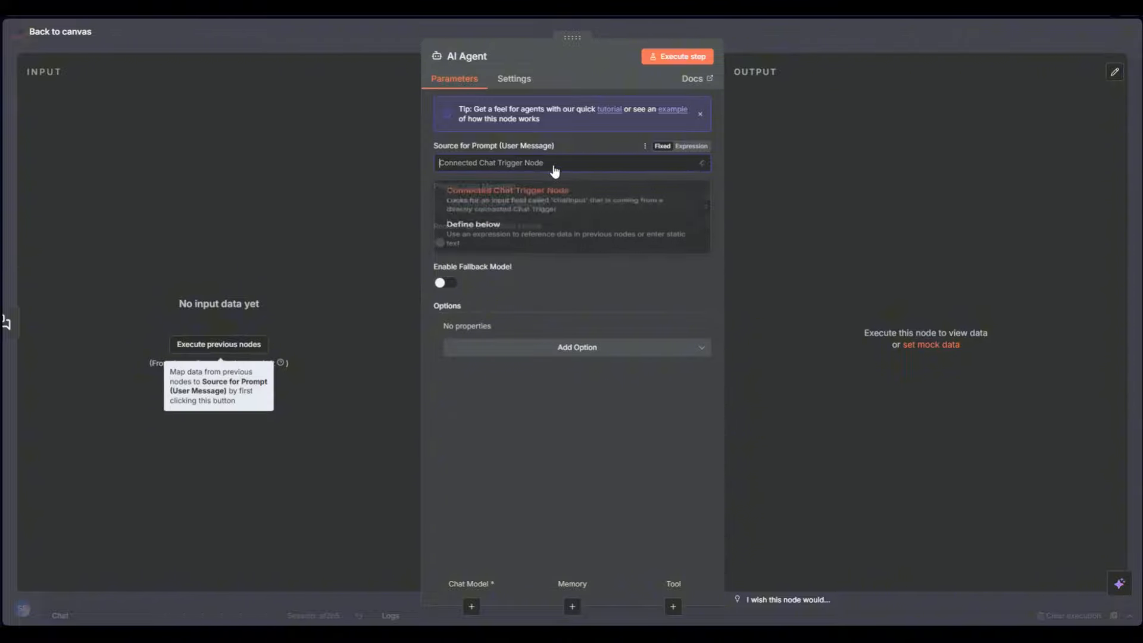
{"action": "left_click", "coordinate": [523, 246]}
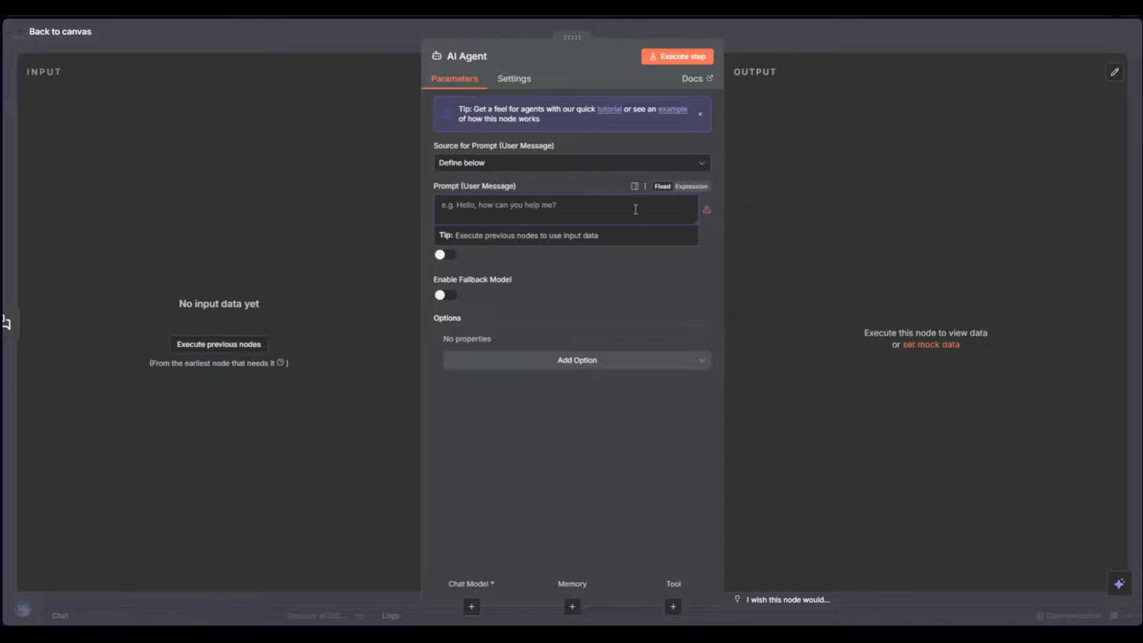
{"action": "type", "text": "sdfsadfsdfdsf"}
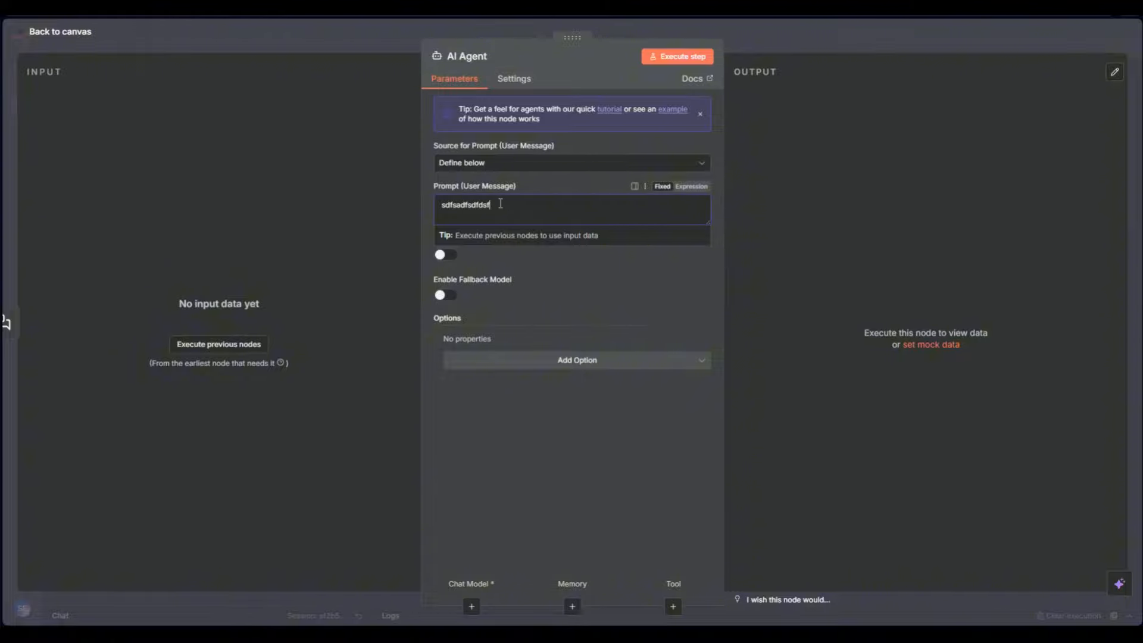
{"action": "key", "text": "ctrl+a"}
{"action": "key", "text": "BackSpace"}
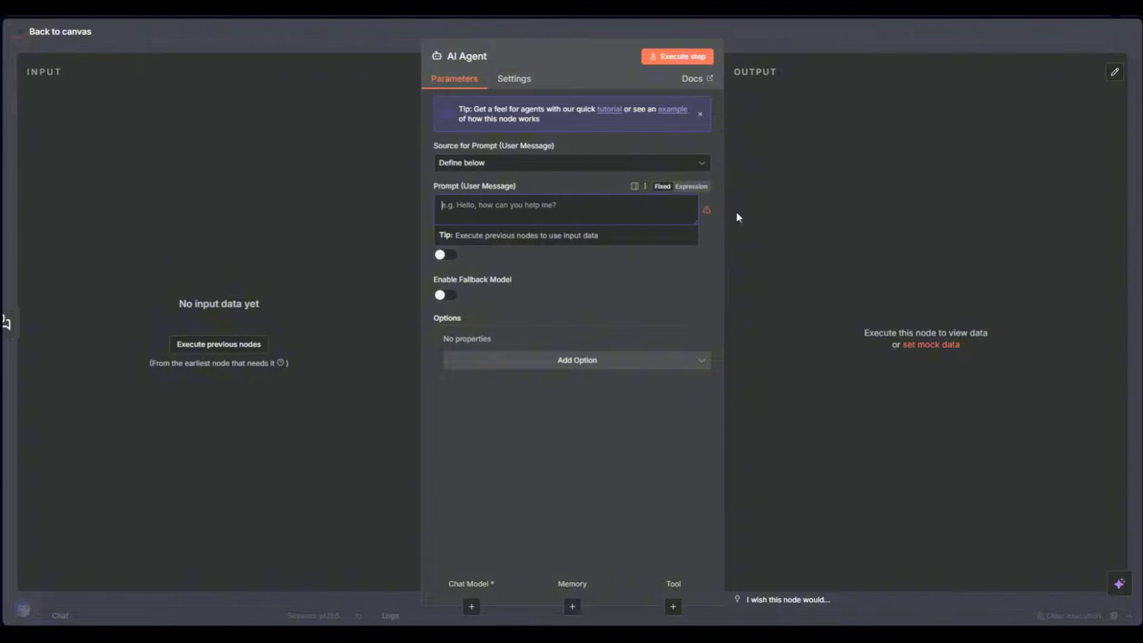
Switch the prompt to Expression and enter {{ $json.chatInput }}
{"action": "left_click", "coordinate": [692, 187]}
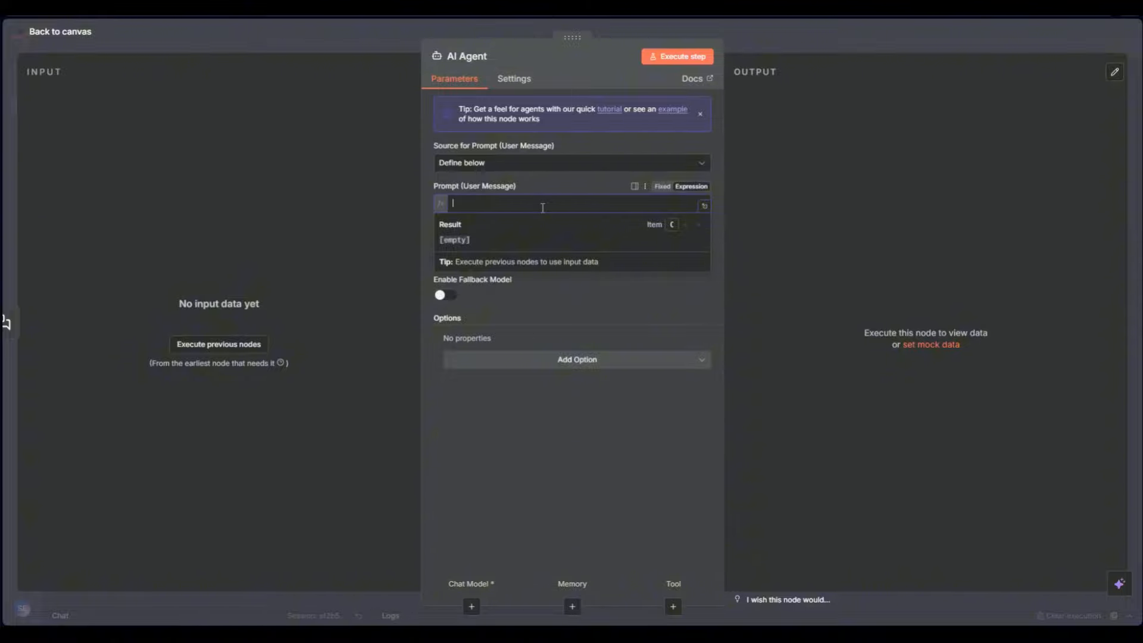
{"action": "type", "text": "{{"}
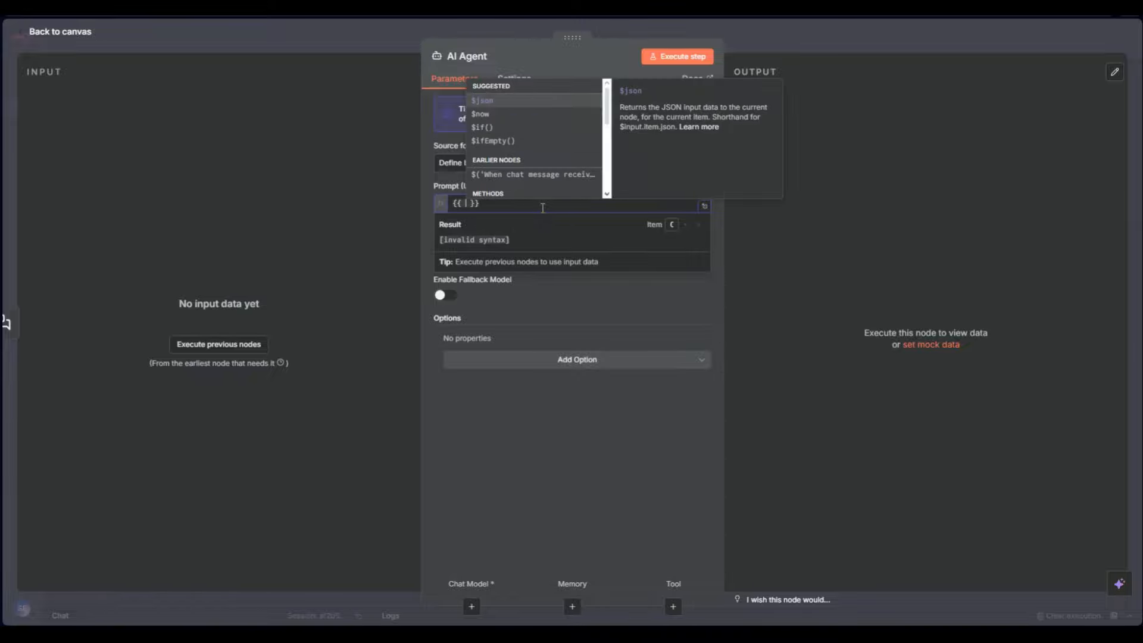
{"action": "left_click", "coordinate": [500, 102]}
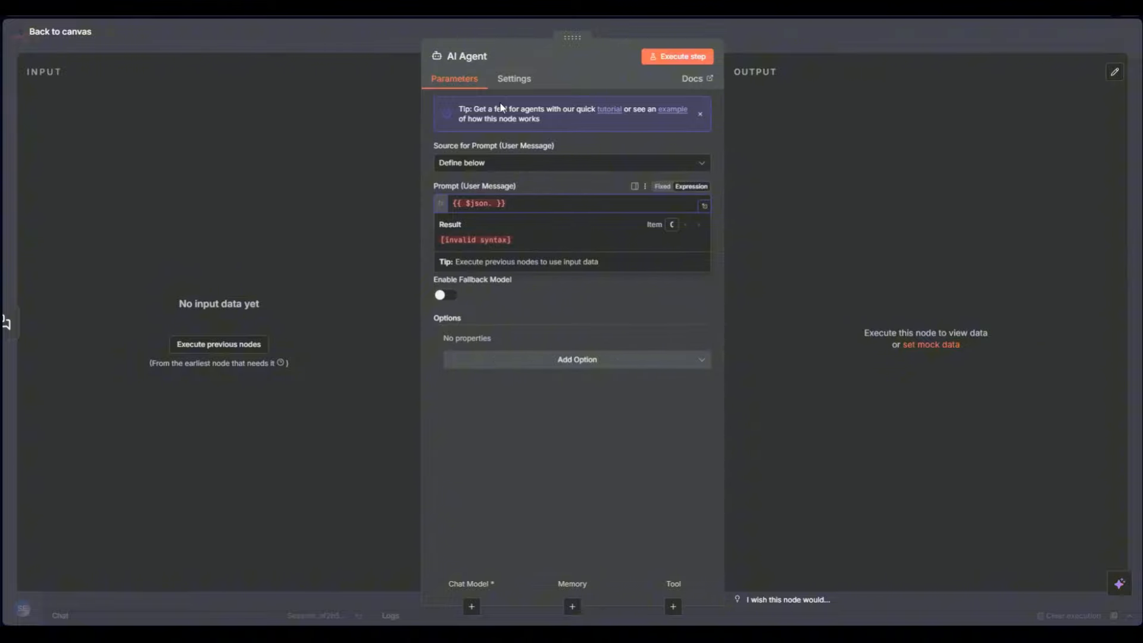
{"action": "type", "text": "chatInput"}
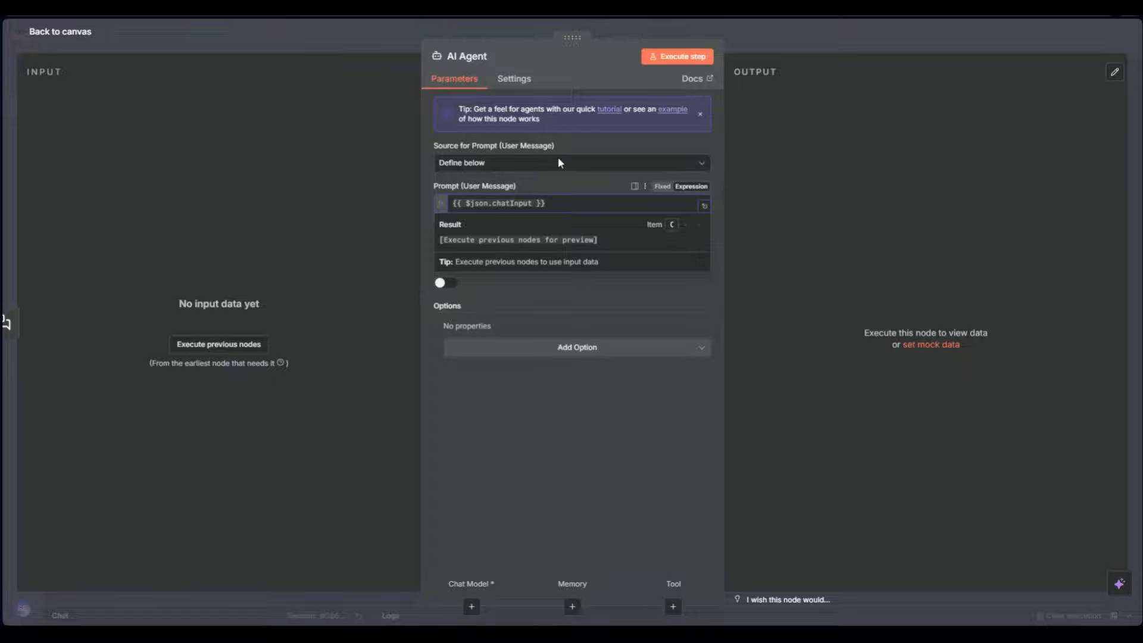
{"action": "left_click", "coordinate": [548, 395]}
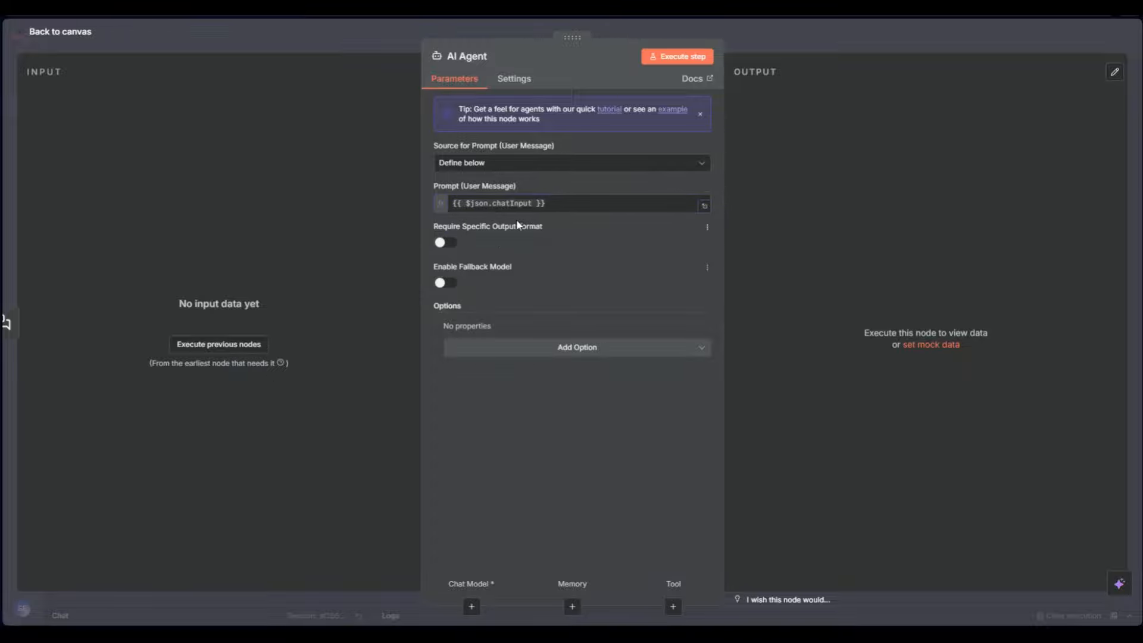
Clear the prompt expression and switch the source to Connected Chat Trigger Node
{"action": "left_click", "coordinate": [518, 166]}
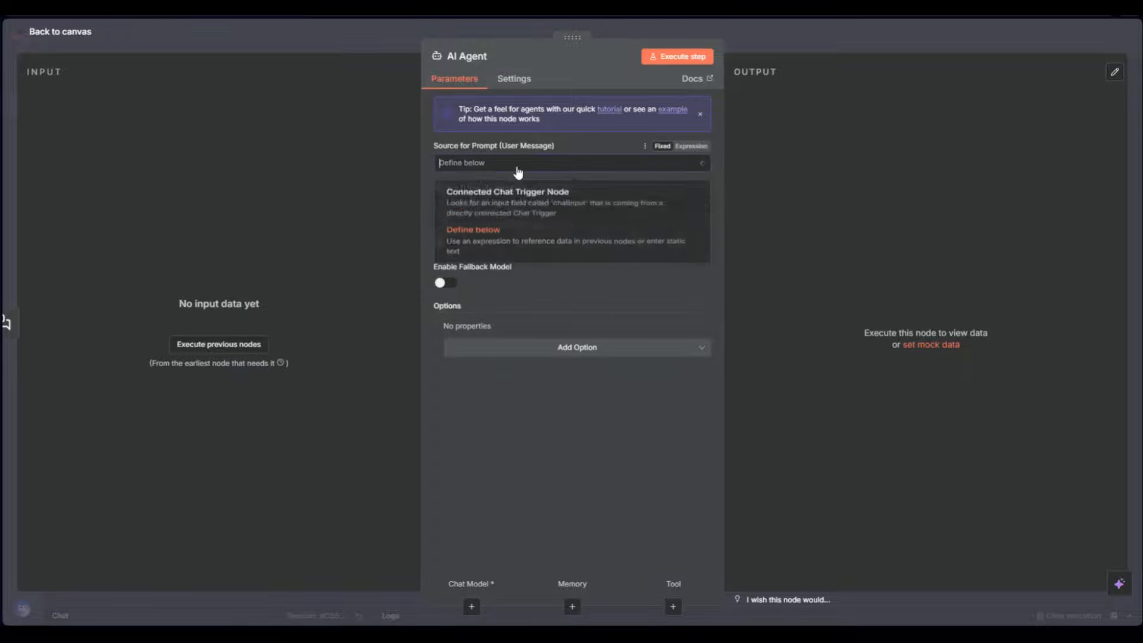
{"action": "left_click", "coordinate": [548, 224]}
{"action": "left_click", "coordinate": [558, 203]}
{"action": "key", "text": "ctrl+a"}
{"action": "key", "text": "ctrl+c"}
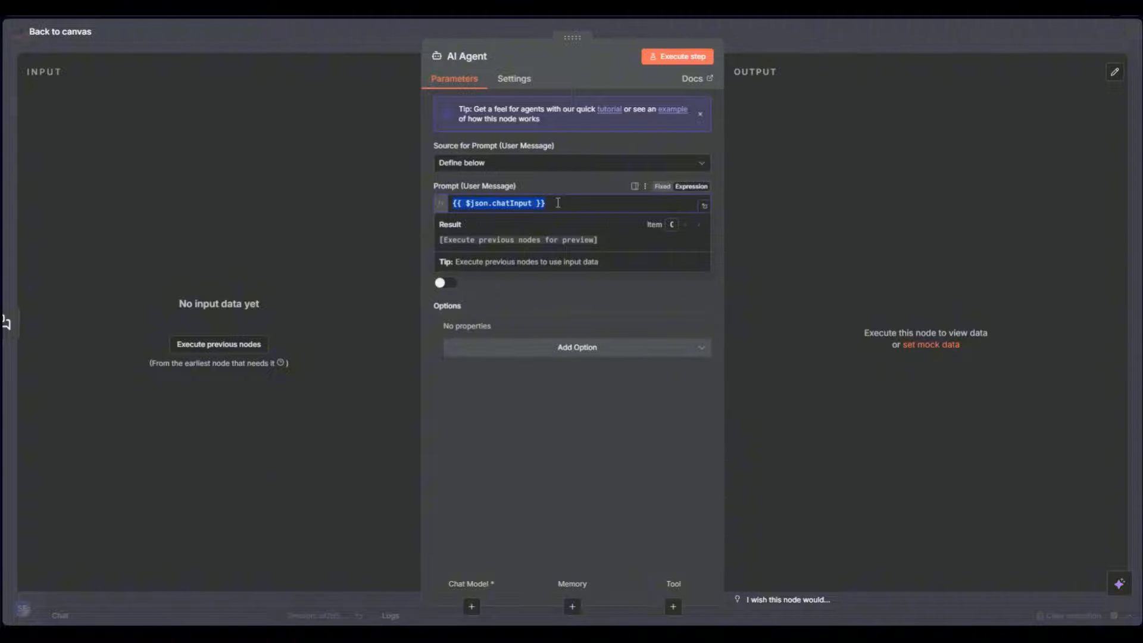
{"action": "key", "text": "BackSpace"}
{"action": "left_click", "coordinate": [519, 168]}
{"action": "left_click", "coordinate": [517, 192]}
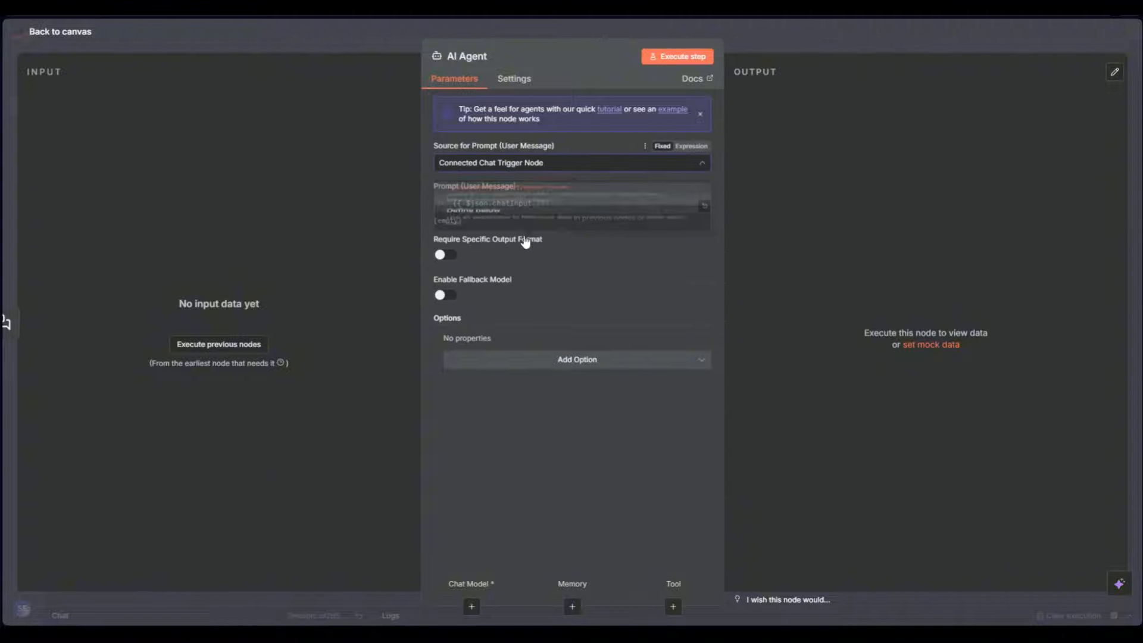
Copy the chatInput expression, return to Define below and paste it into the prompt
{"action": "left_click_drag", "start_coordinate": [547, 207], "coordinate": [494, 207]}
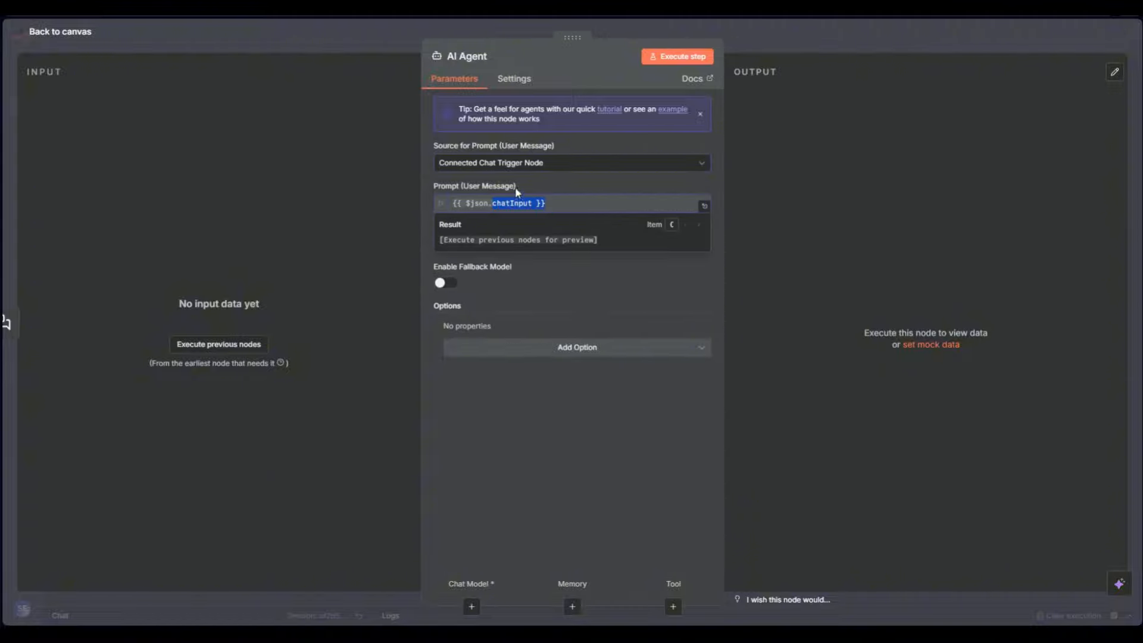
{"action": "left_click", "coordinate": [518, 163]}
{"action": "left_click", "coordinate": [525, 212]}
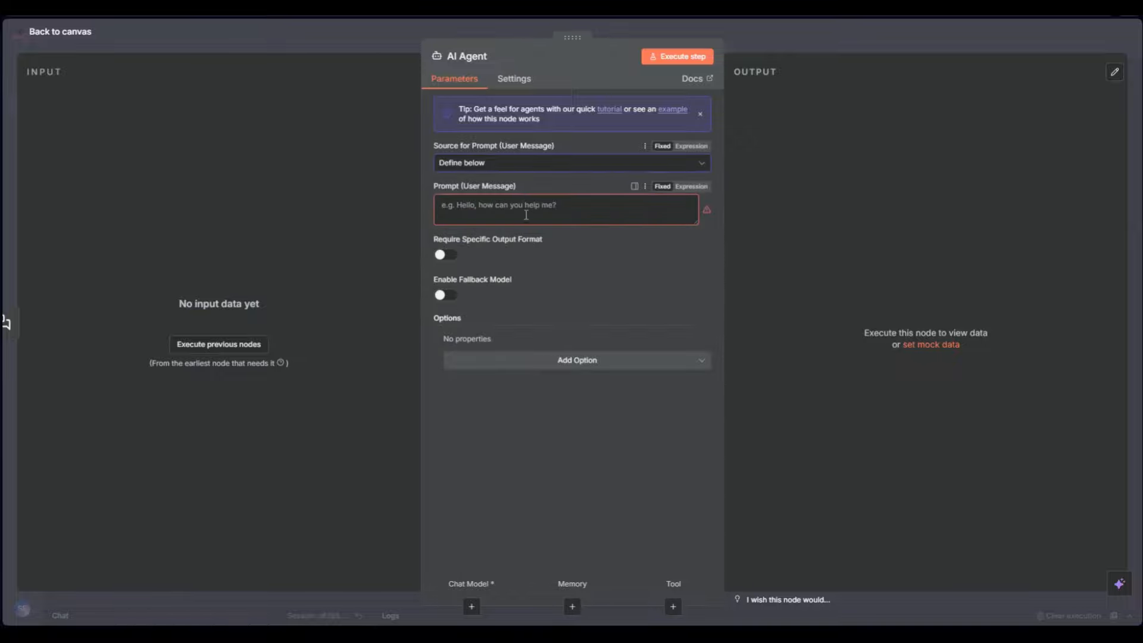
{"action": "left_click", "coordinate": [608, 203]}
{"action": "key", "text": "ctrl+v"}
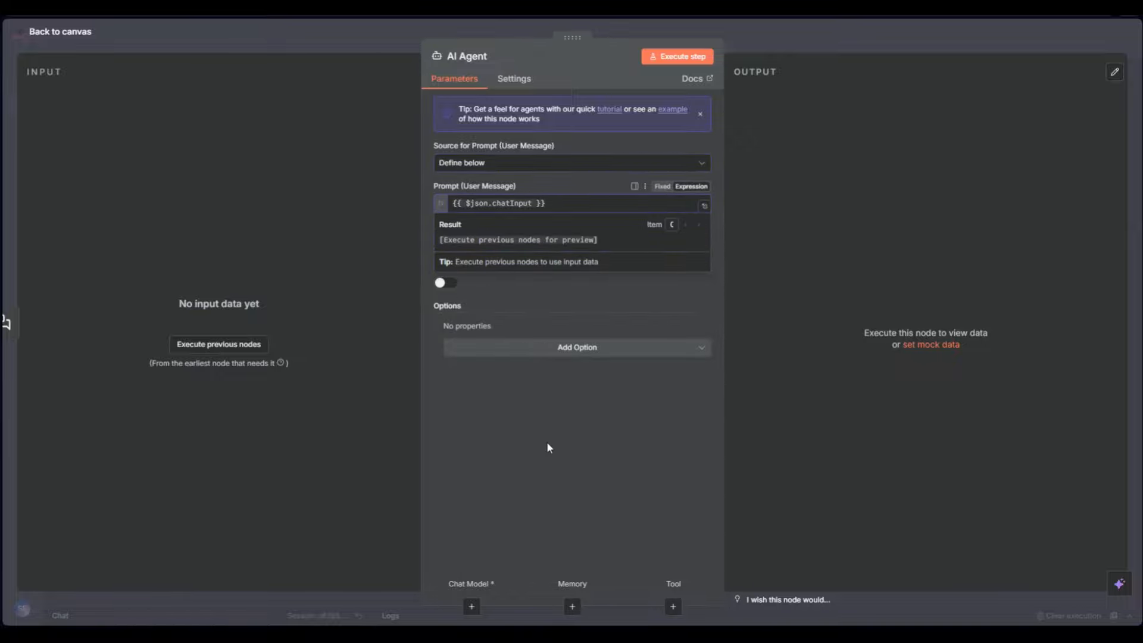
{"action": "left_click", "coordinate": [565, 437]}
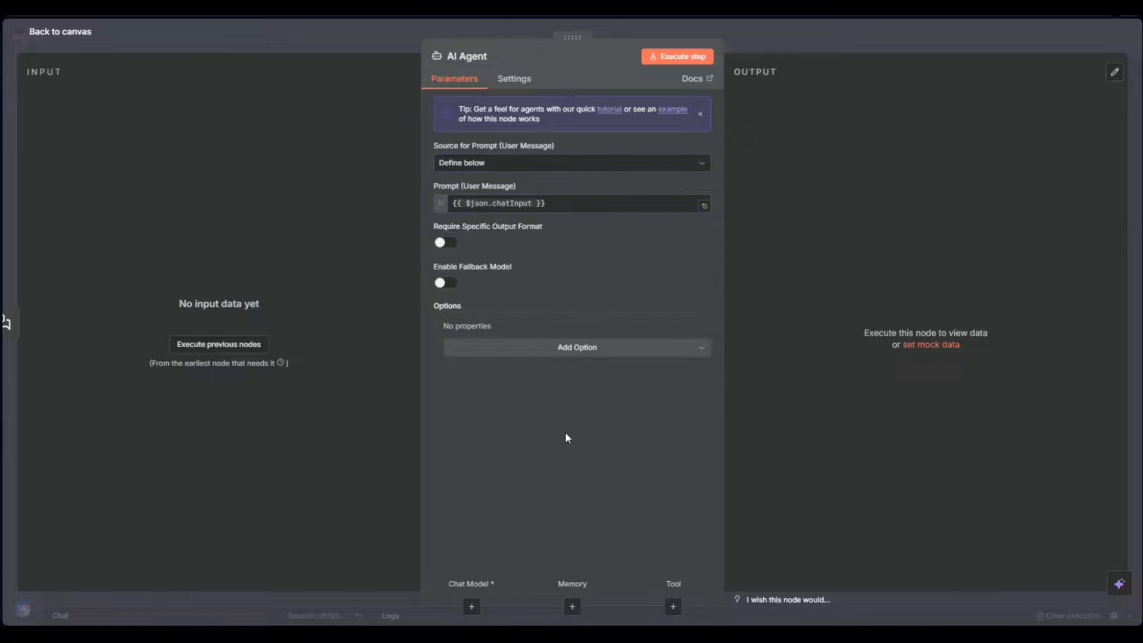
{"action": "left_click", "coordinate": [531, 203]}
Reopen the AI Agent and recheck its {{ $json.chatInput }} prompt expression
{"action": "left_click", "coordinate": [369, 27]}
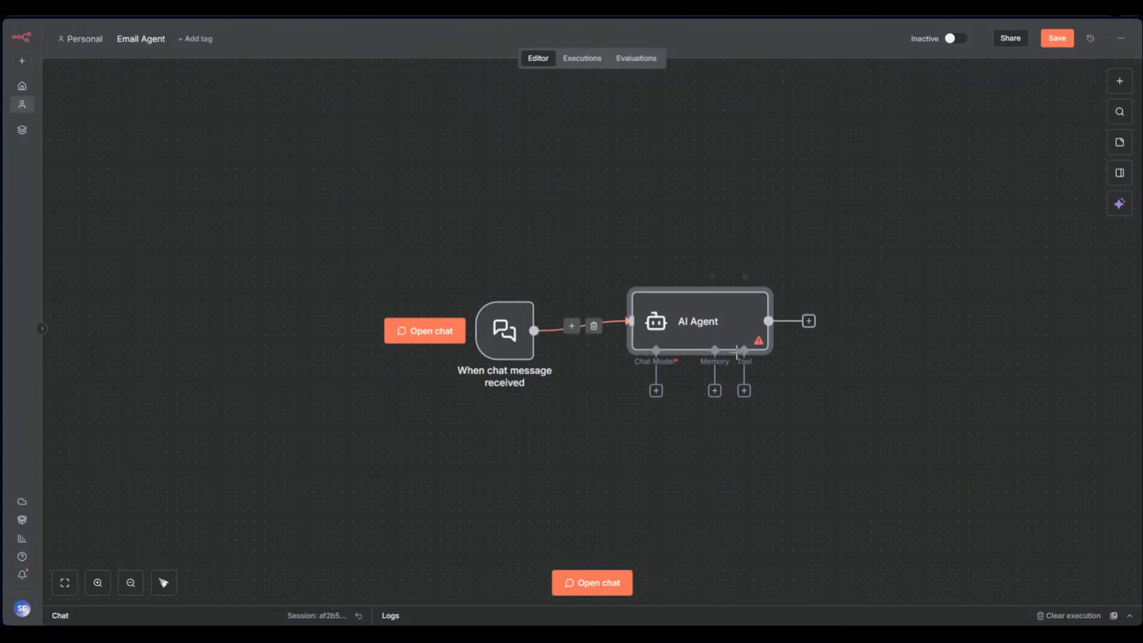
{"action": "double_click", "coordinate": [718, 330]}
{"action": "left_click", "coordinate": [539, 203]}
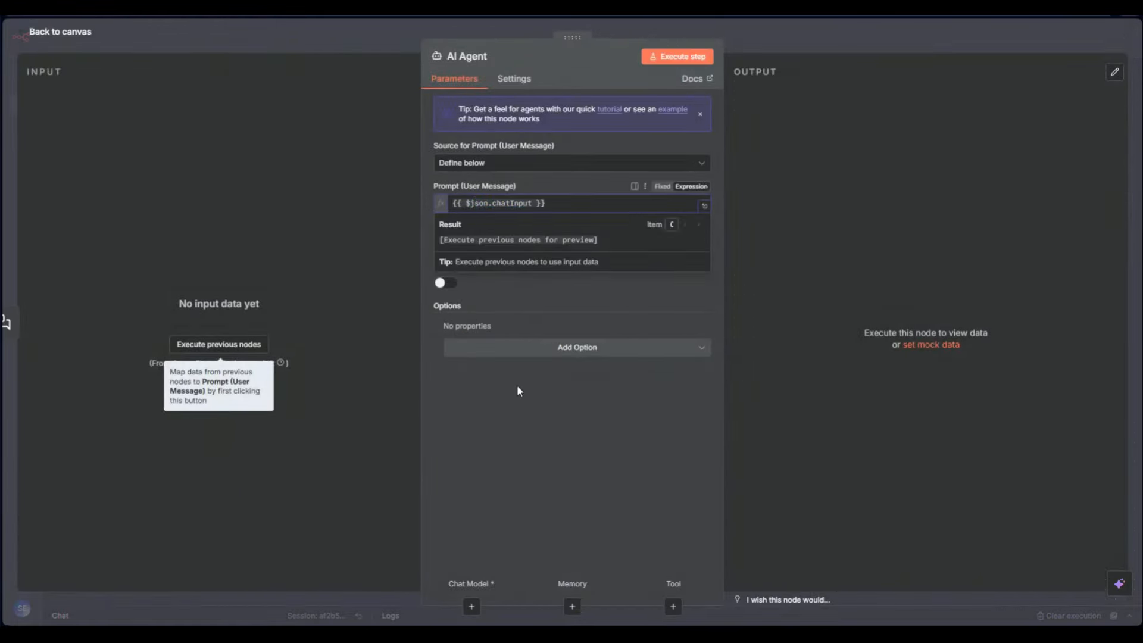
{"action": "left_click", "coordinate": [544, 419]}
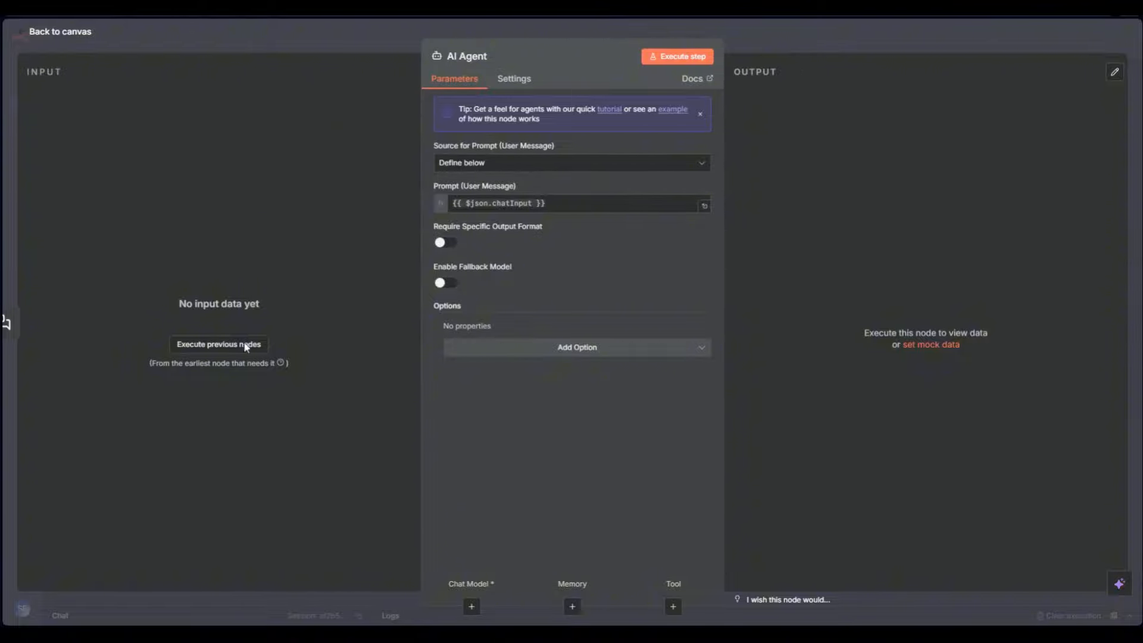
{"action": "left_click_drag", "start_coordinate": [115, 499], "coordinate": [167, 429]}
{"action": "left_click_drag", "start_coordinate": [516, 186], "coordinate": [454, 188]}
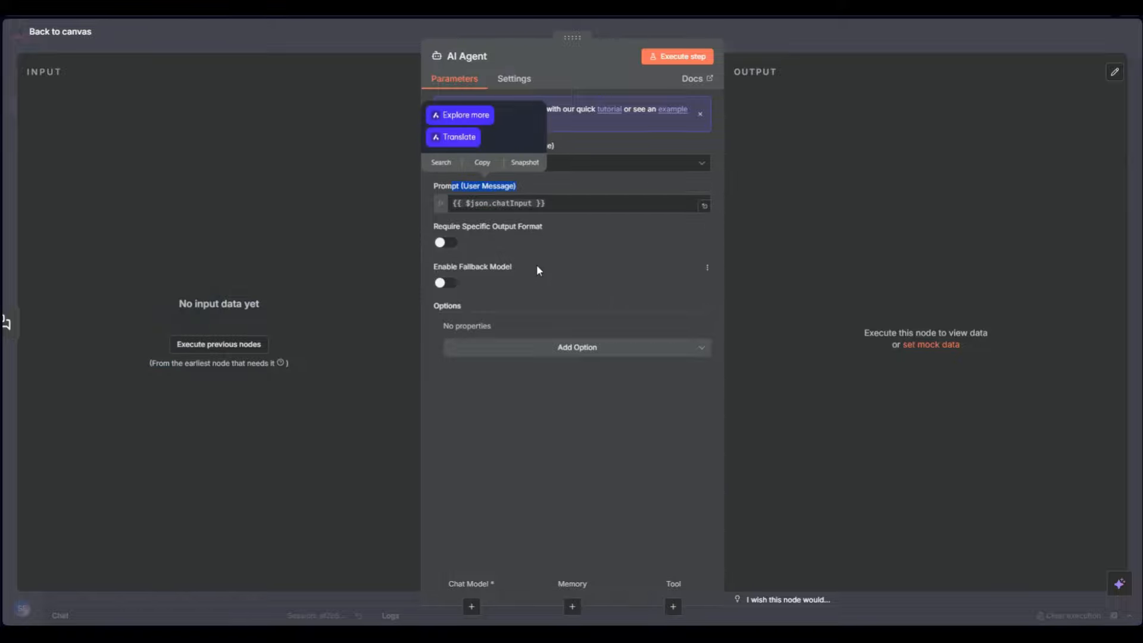
{"action": "left_click", "coordinate": [561, 241]}
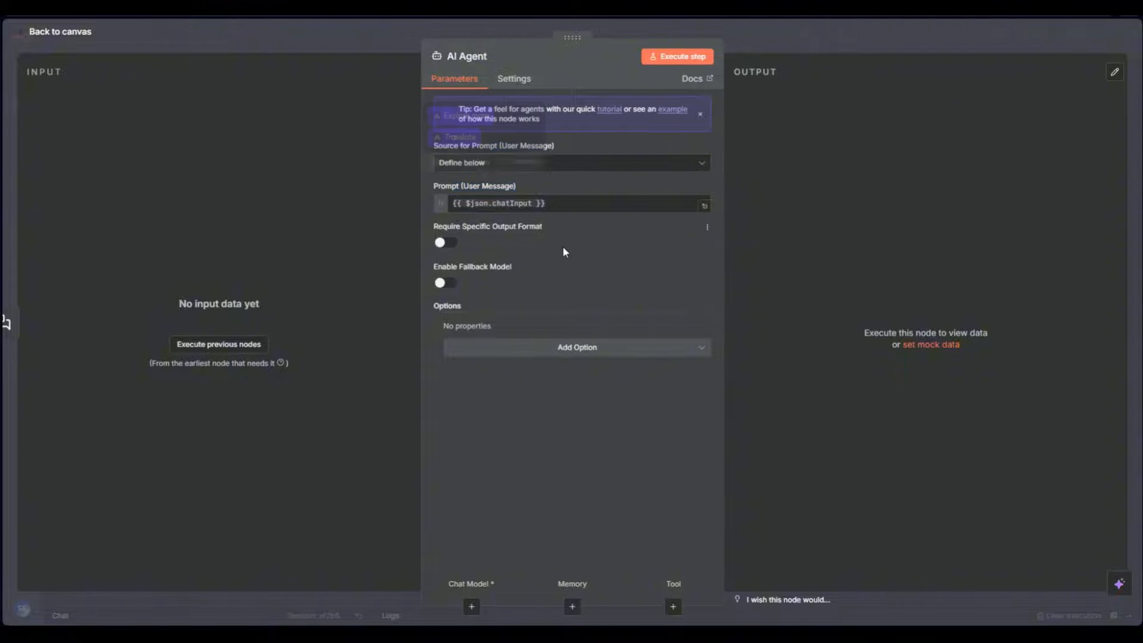
Turn on Require Specific Output Format for the AI Agent
{"action": "left_click", "coordinate": [531, 348]}
{"action": "left_click", "coordinate": [457, 235]}
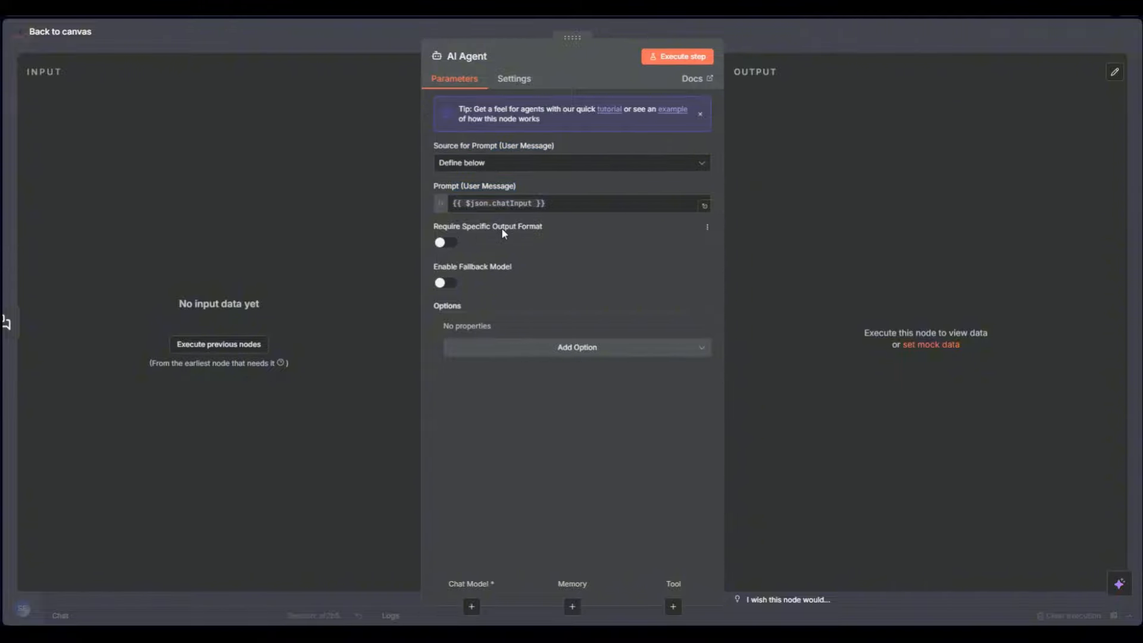
{"action": "left_click", "coordinate": [445, 242]}
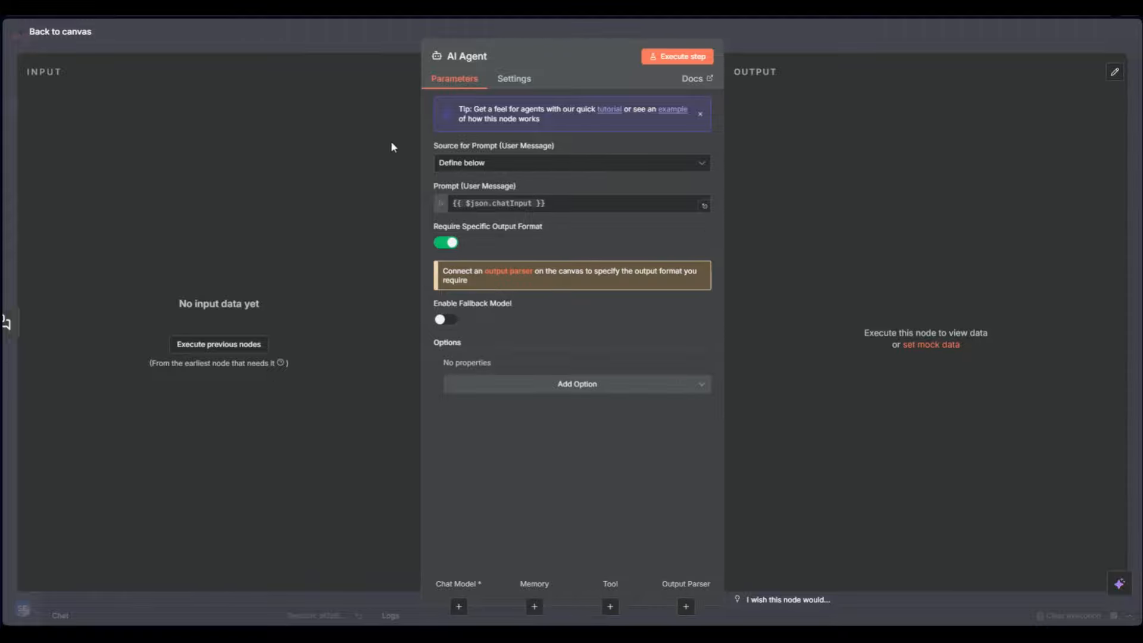
{"action": "left_click", "coordinate": [441, 243]}
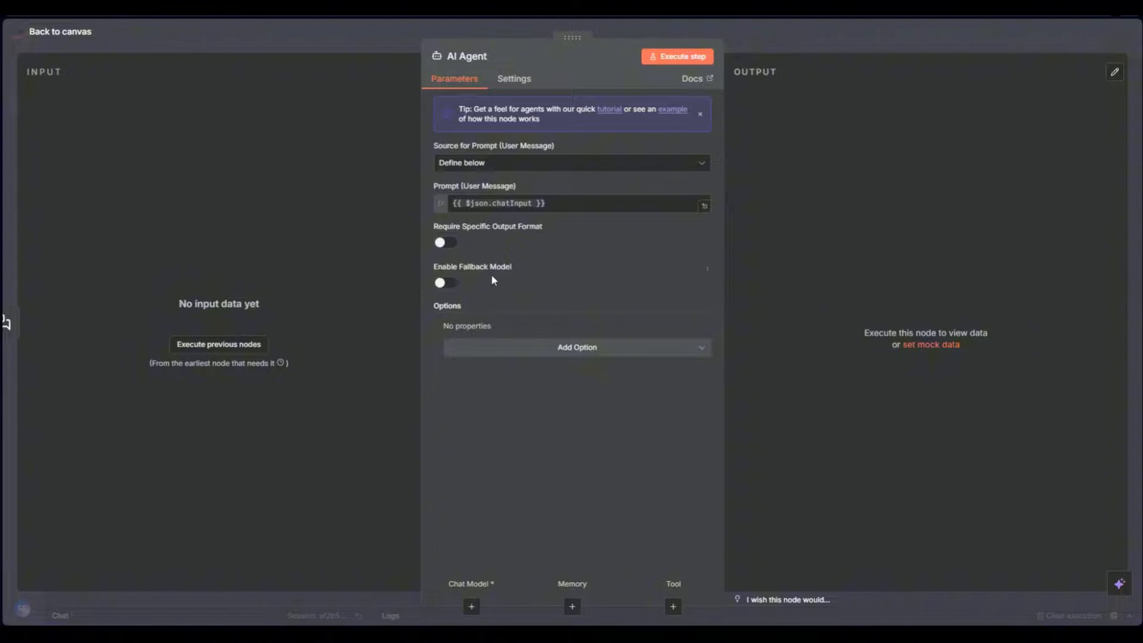
{"action": "left_click", "coordinate": [453, 245]}
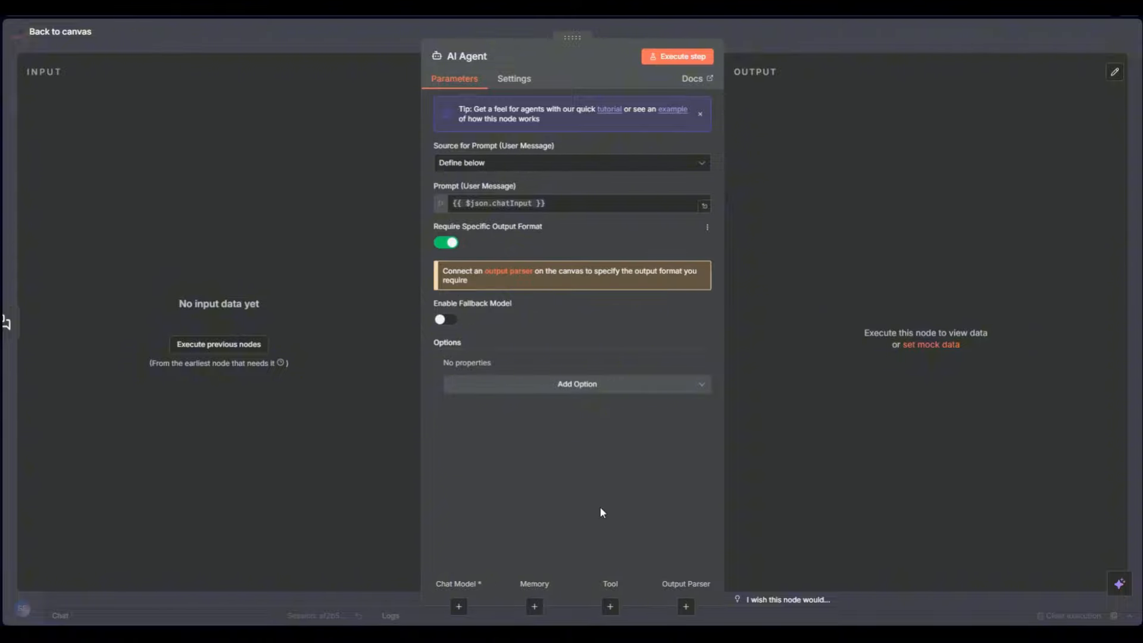
Attach a Structured Output Parser to the agent, then remove it
{"action": "left_click", "coordinate": [685, 606]}
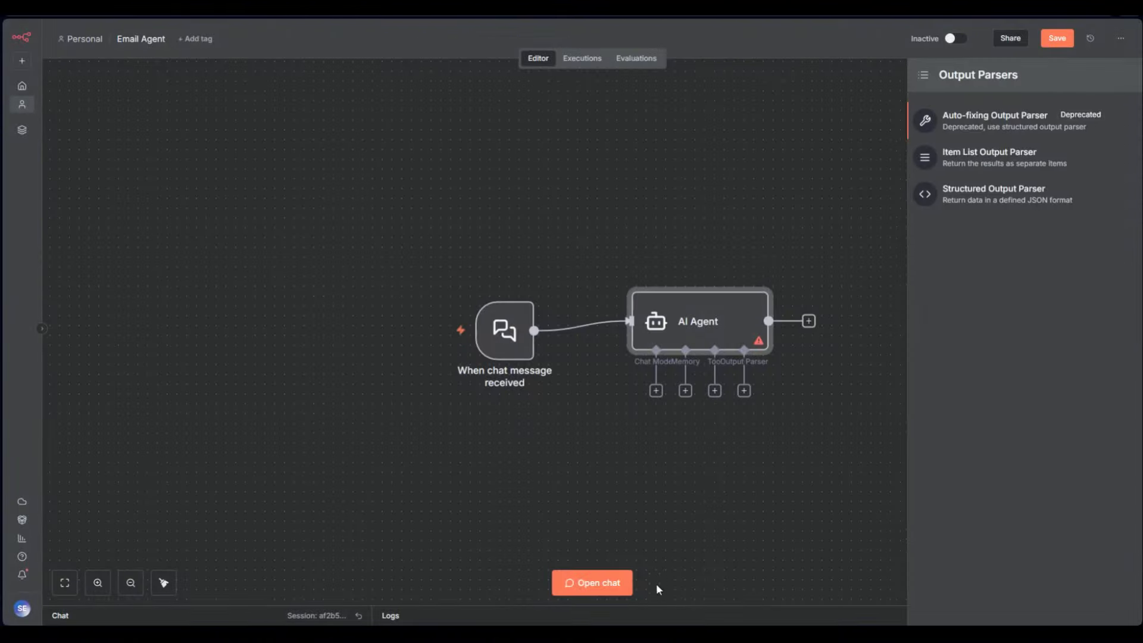
{"action": "left_click", "coordinate": [989, 199]}
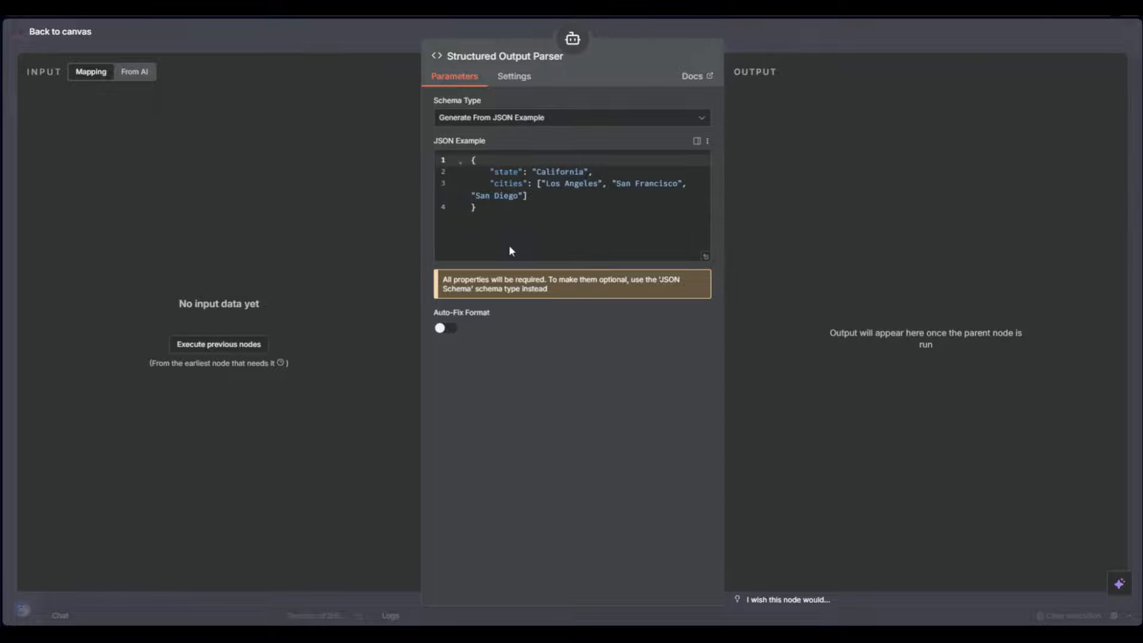
{"action": "left_click", "coordinate": [781, 42]}
{"action": "left_click", "coordinate": [768, 406]}
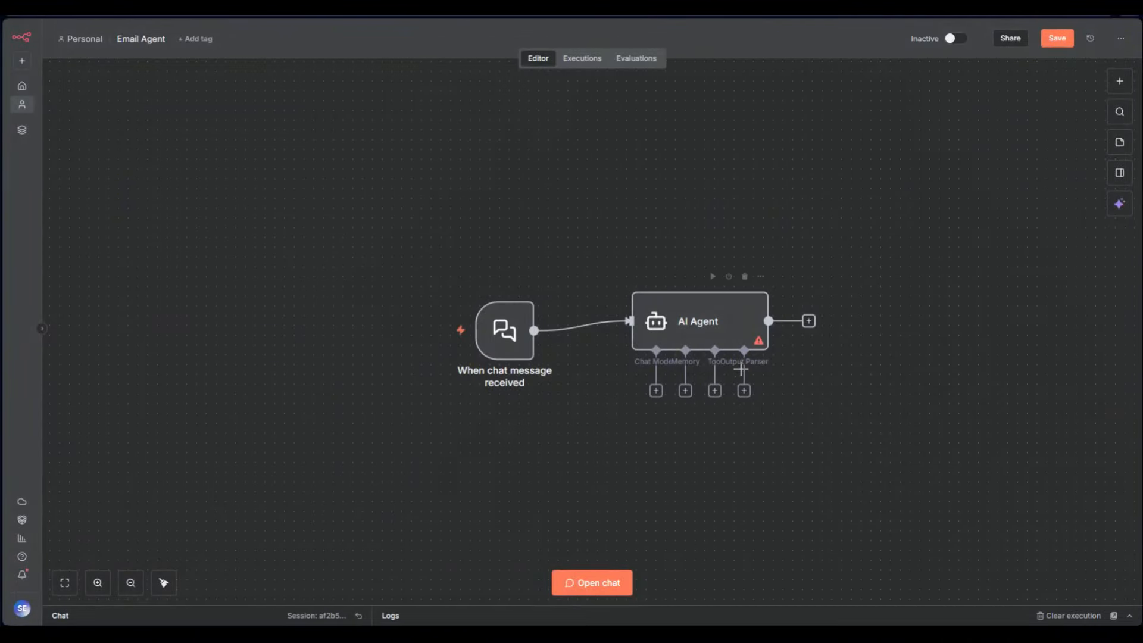
Switch off Require Specific Output Format and the fallback model in the AI Agent
{"action": "double_click", "coordinate": [730, 334]}
{"action": "left_click", "coordinate": [446, 242]}
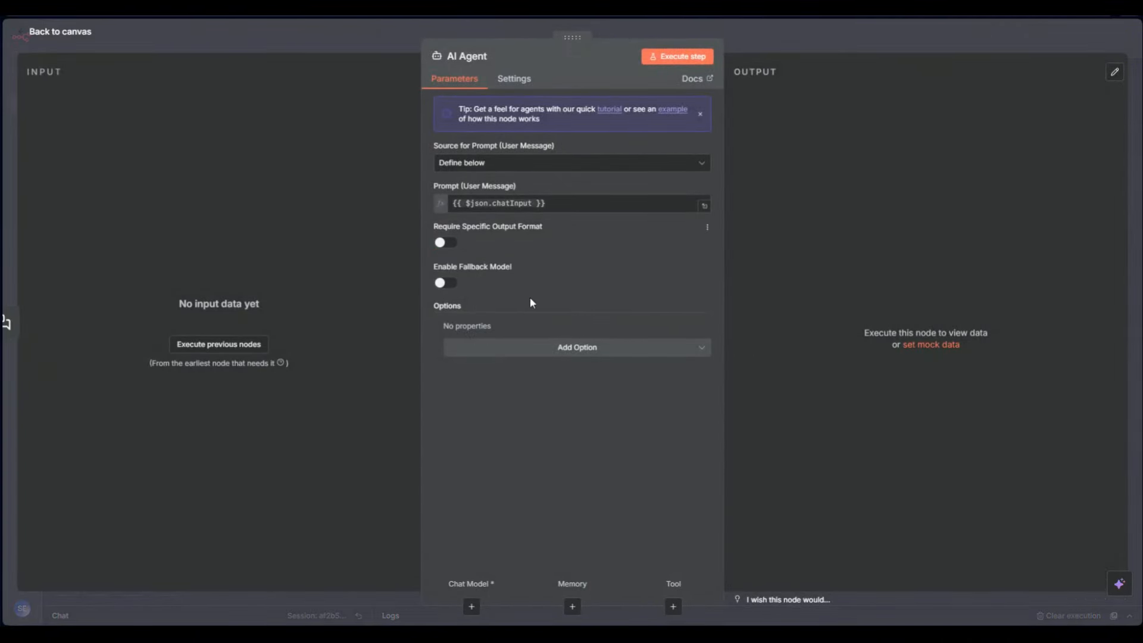
{"action": "left_click", "coordinate": [451, 285]}
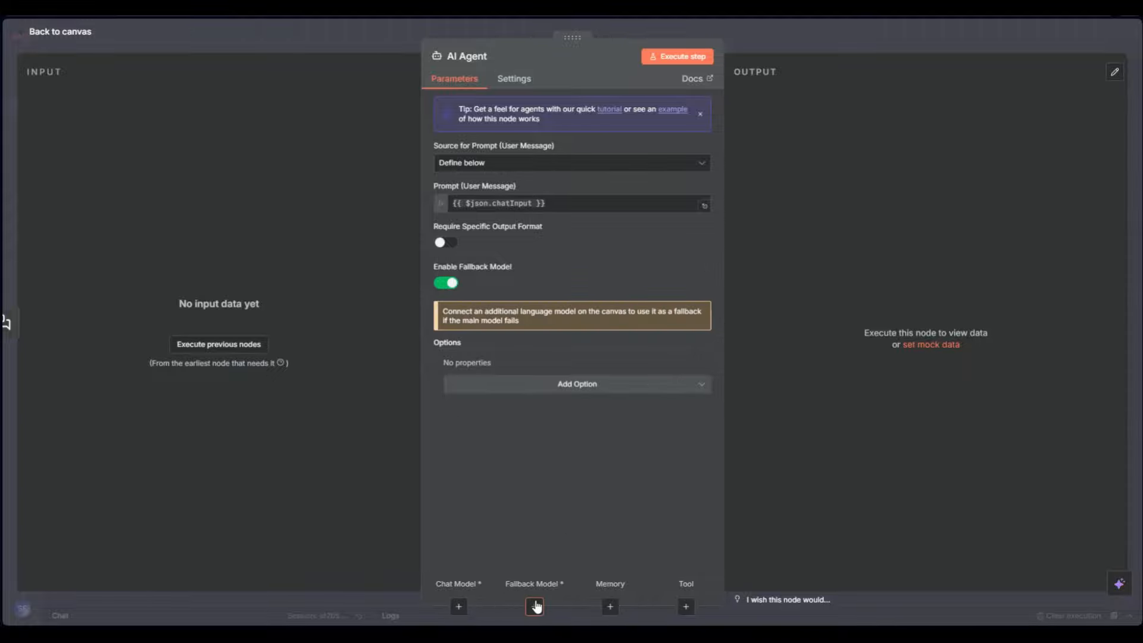
{"action": "left_click", "coordinate": [769, 41]}
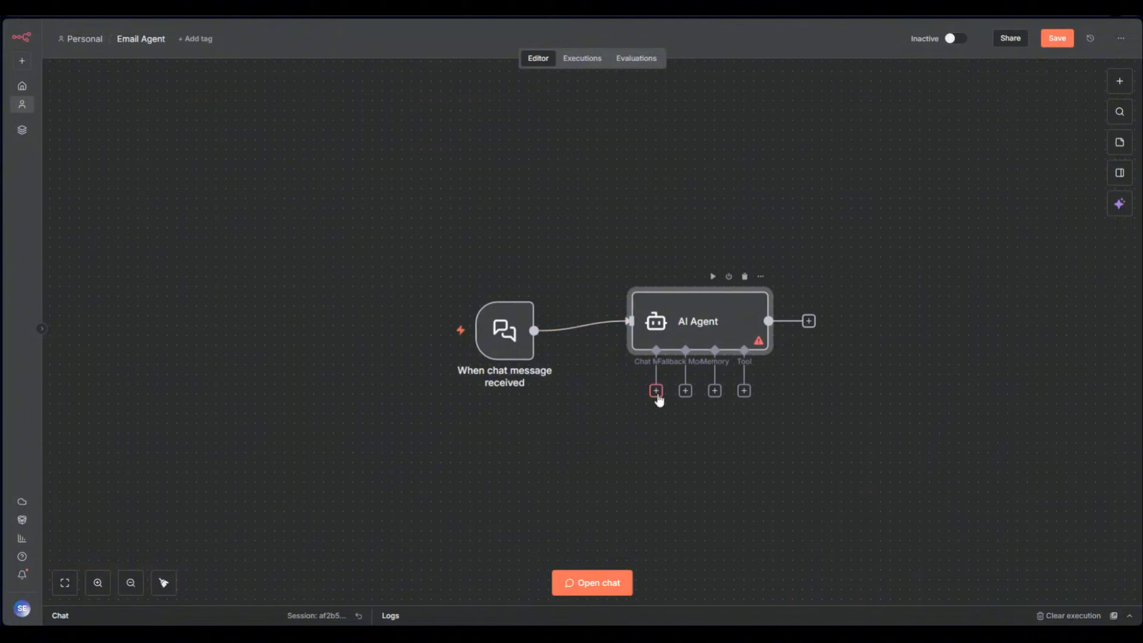
{"action": "double_click", "coordinate": [702, 315]}
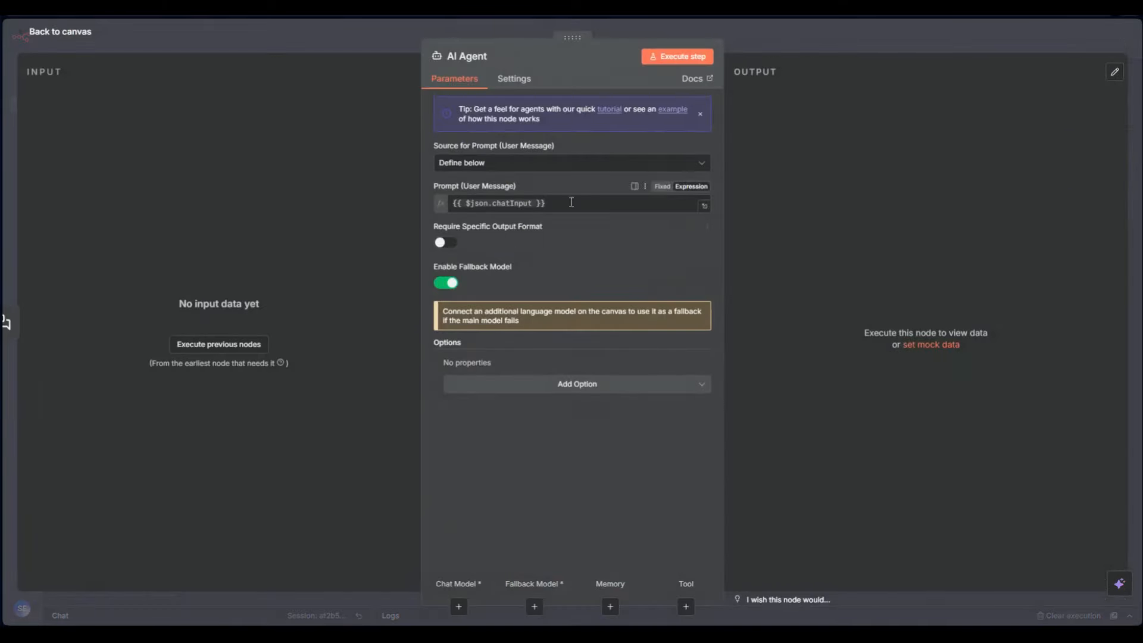
{"action": "left_click", "coordinate": [446, 284]}
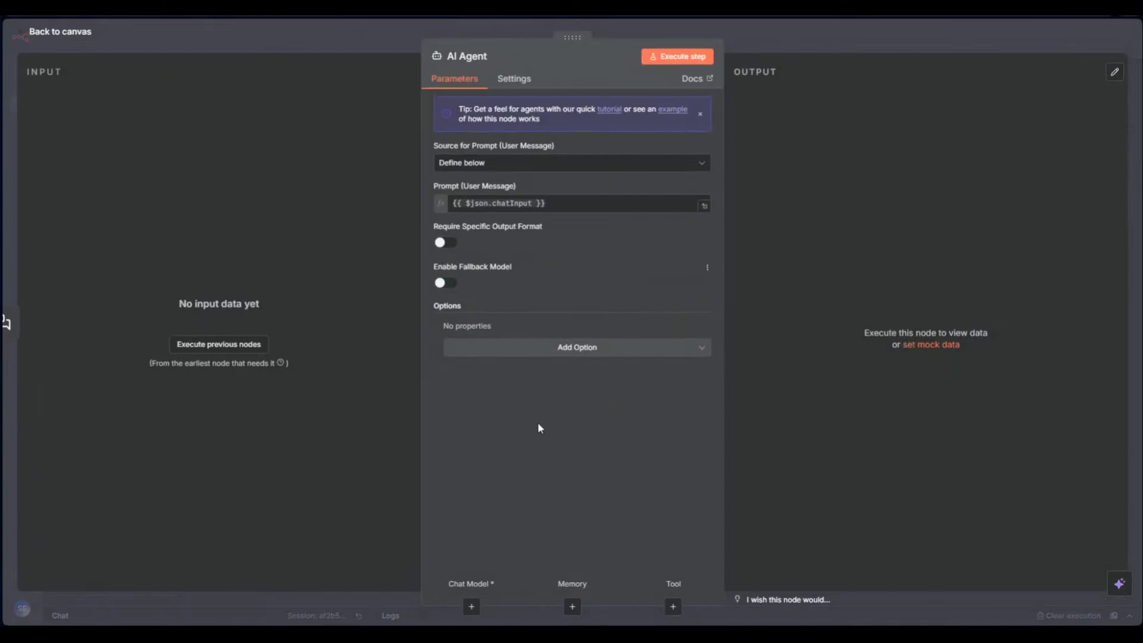
Add the System Message option to the AI Agent
{"action": "left_click", "coordinate": [568, 351]}
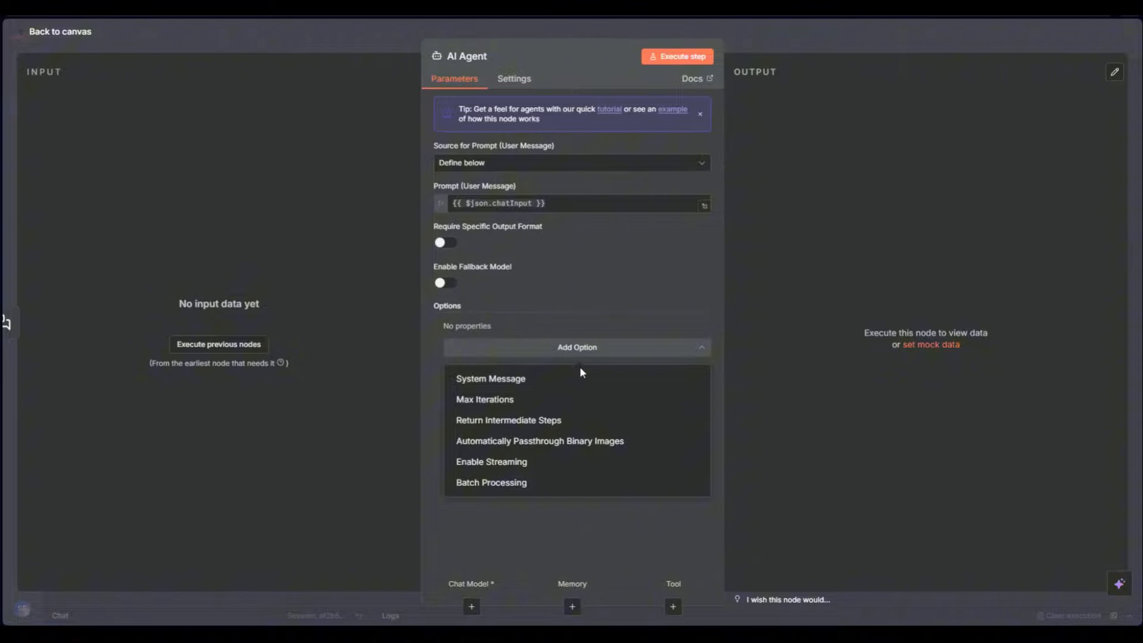
{"action": "left_click", "coordinate": [532, 381]}
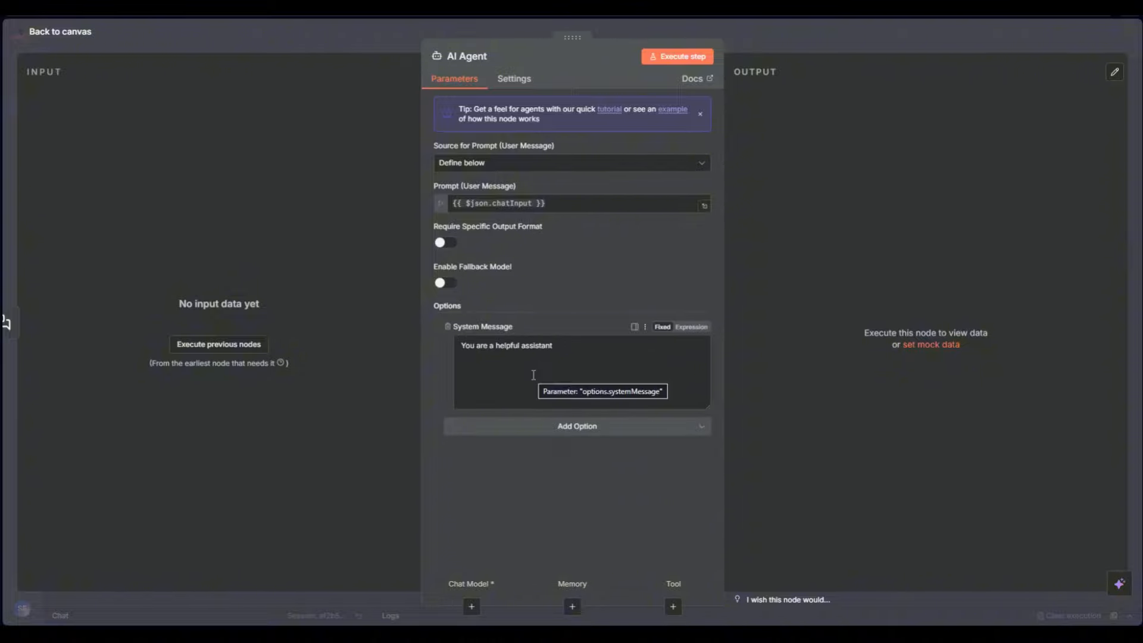
{"action": "left_click", "coordinate": [565, 206]}
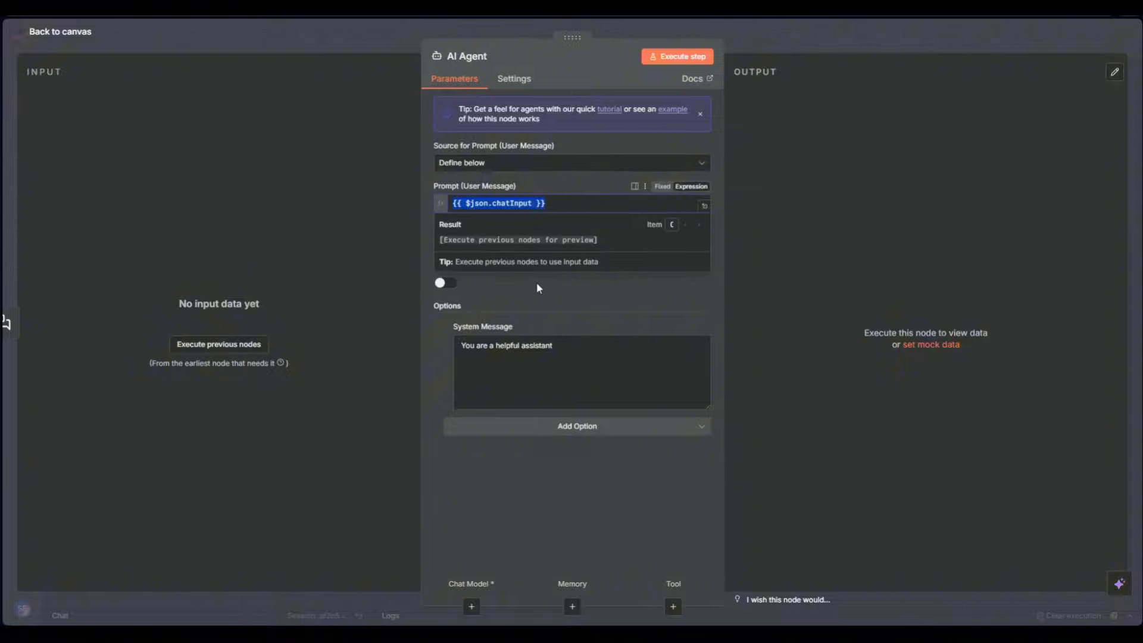
{"action": "left_click", "coordinate": [537, 282]}
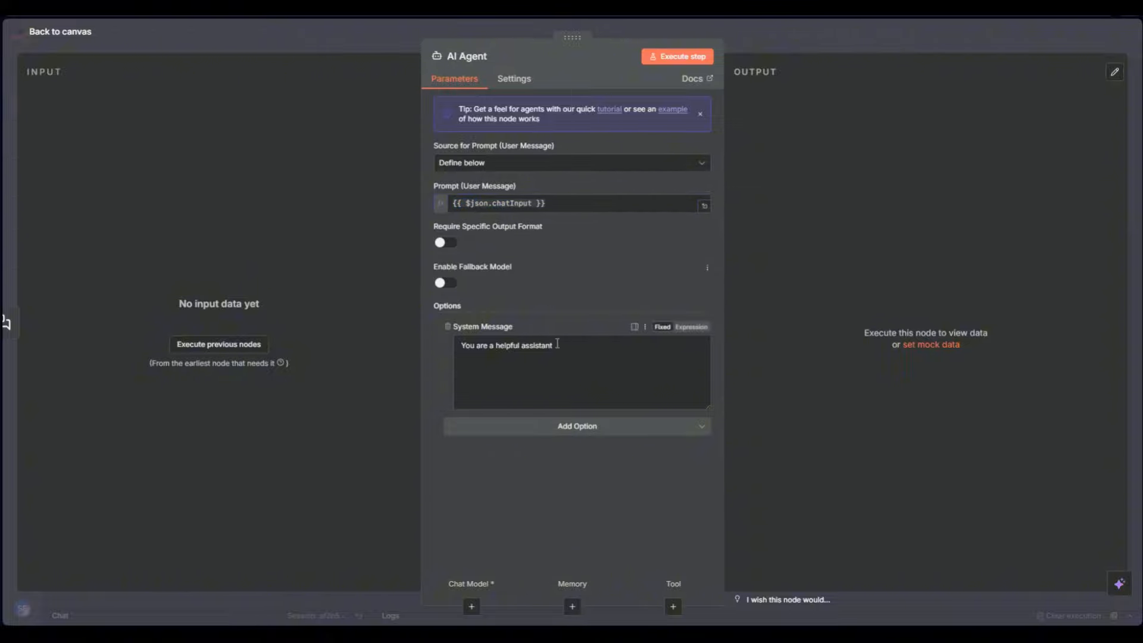
Replace the default system message with 'You are a helpful assistant that can send emails'
{"action": "left_click_drag", "start_coordinate": [565, 347], "coordinate": [469, 346]}
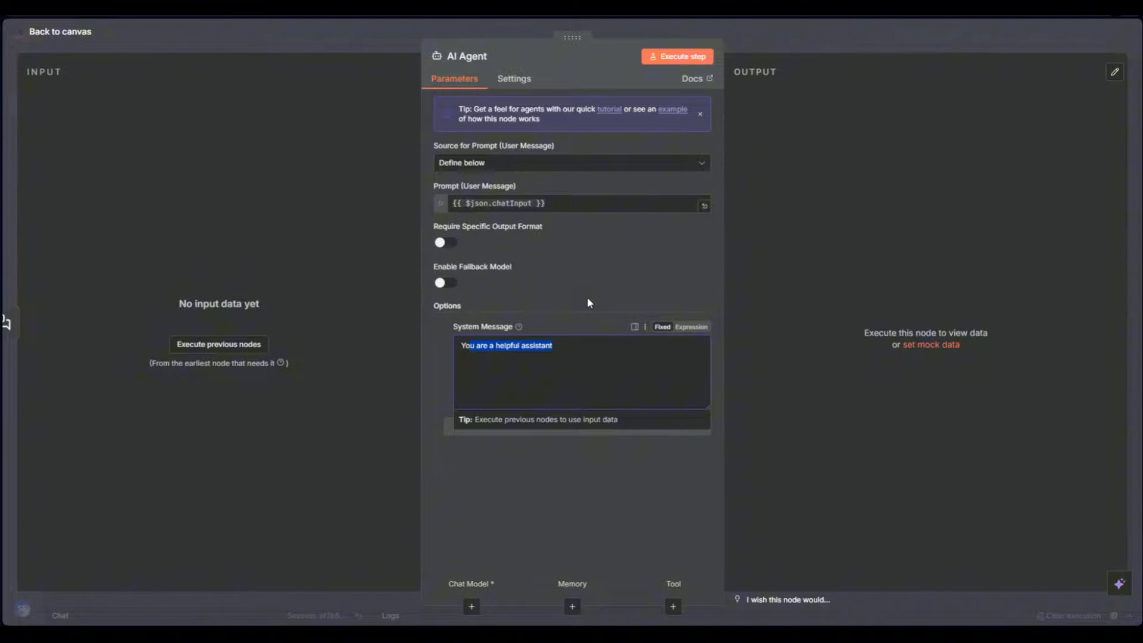
{"action": "left_click", "coordinate": [577, 350]}
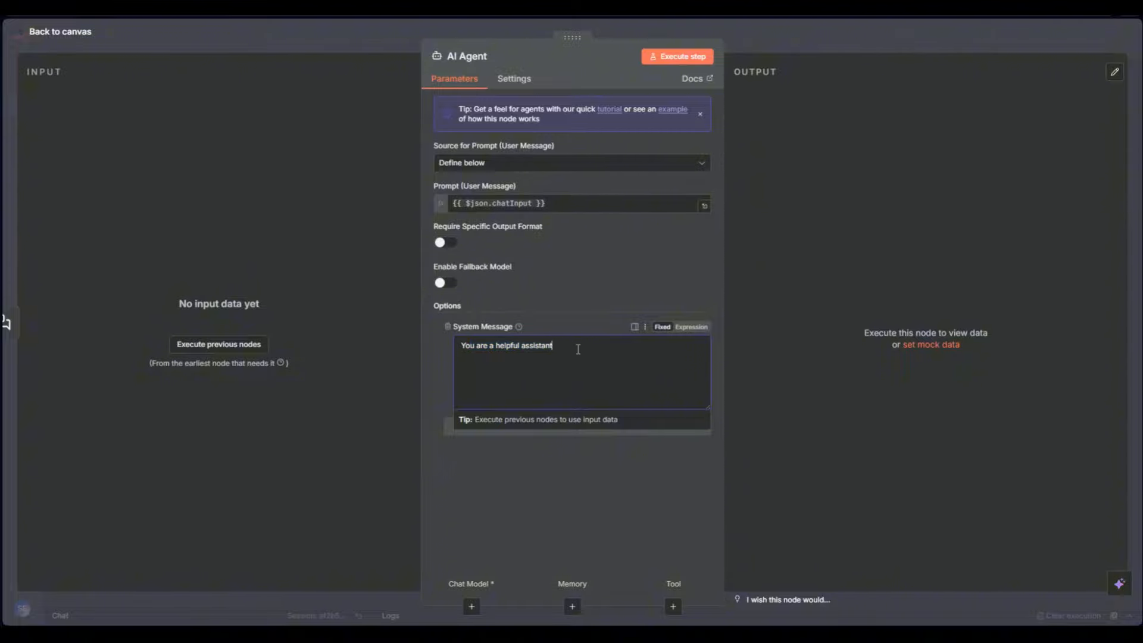
{"action": "key", "text": "BackSpace"}
{"action": "key", "text": "BackSpace"}
{"action": "key", "text": "BackSpace"}
{"action": "key", "text": "BackSpace"}
{"action": "key", "text": "BackSpace"}
{"action": "key", "text": "BackSpace"}
{"action": "key", "text": "BackSpace"}
{"action": "key", "text": "BackSpace"}
{"action": "key", "text": "BackSpace"}
{"action": "key", "text": "BackSpace"}
{"action": "key", "text": "BackSpace"}
{"action": "key", "text": "BackSpace"}
{"action": "key", "text": "BackSpace"}
{"action": "key", "text": "BackSpace"}
{"action": "key", "text": "BackSpace"}
{"action": "key", "text": "BackSpace"}
{"action": "key", "text": "BackSpace"}
{"action": "key", "text": "BackSpace"}
{"action": "key", "text": "BackSpace"}
{"action": "key", "text": "BackSpace"}
{"action": "type", "text": "You are a helpful assistant that can send emials"}
{"action": "key", "text": "BackSpace"}
{"action": "key", "text": "BackSpace"}
{"action": "key", "text": "BackSpace"}
{"action": "key", "text": "BackSpace"}
{"action": "type", "text": "ails"}
{"action": "left_click", "coordinate": [566, 279]}
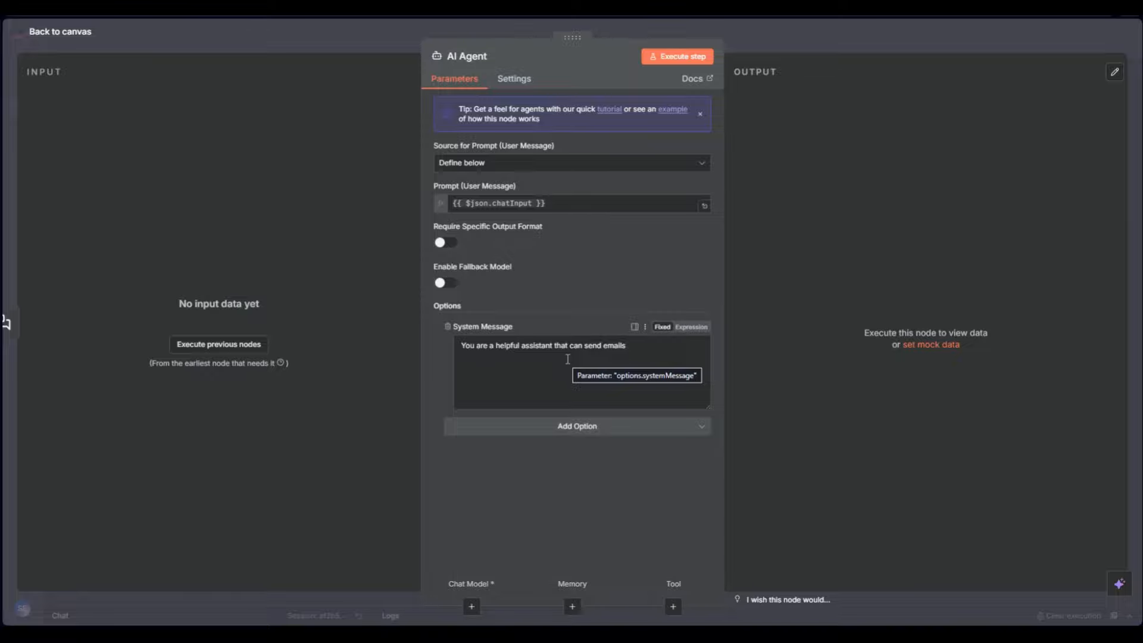
{"action": "left_click", "coordinate": [516, 363]}
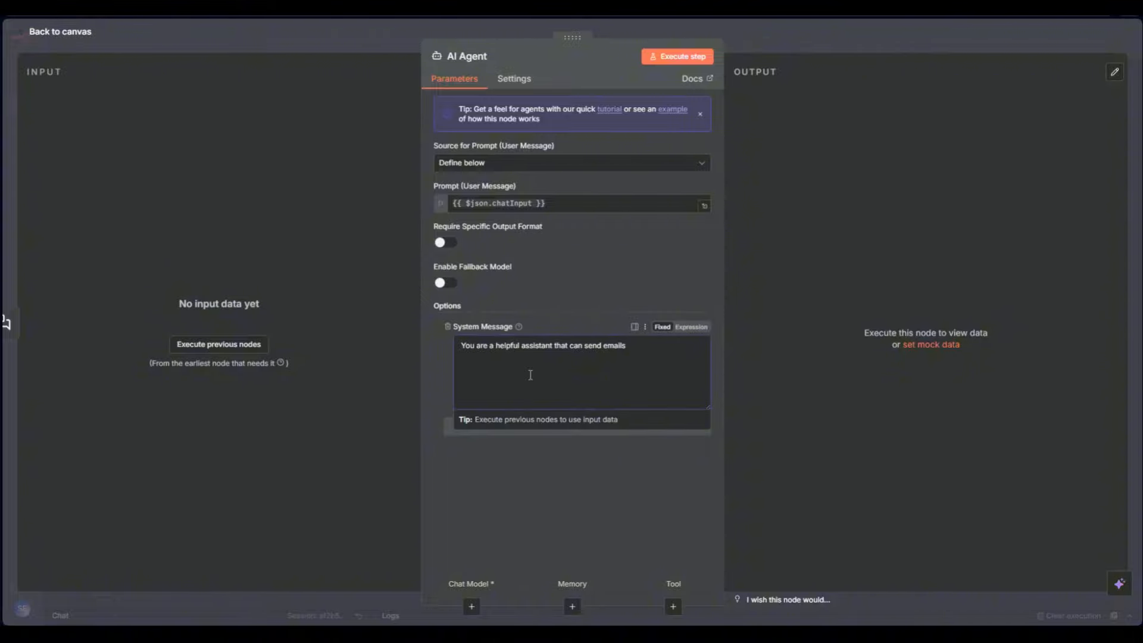
Add a '## ROLE' heading on its own line at the top of the system message
{"action": "type", "text": "ROLE"}
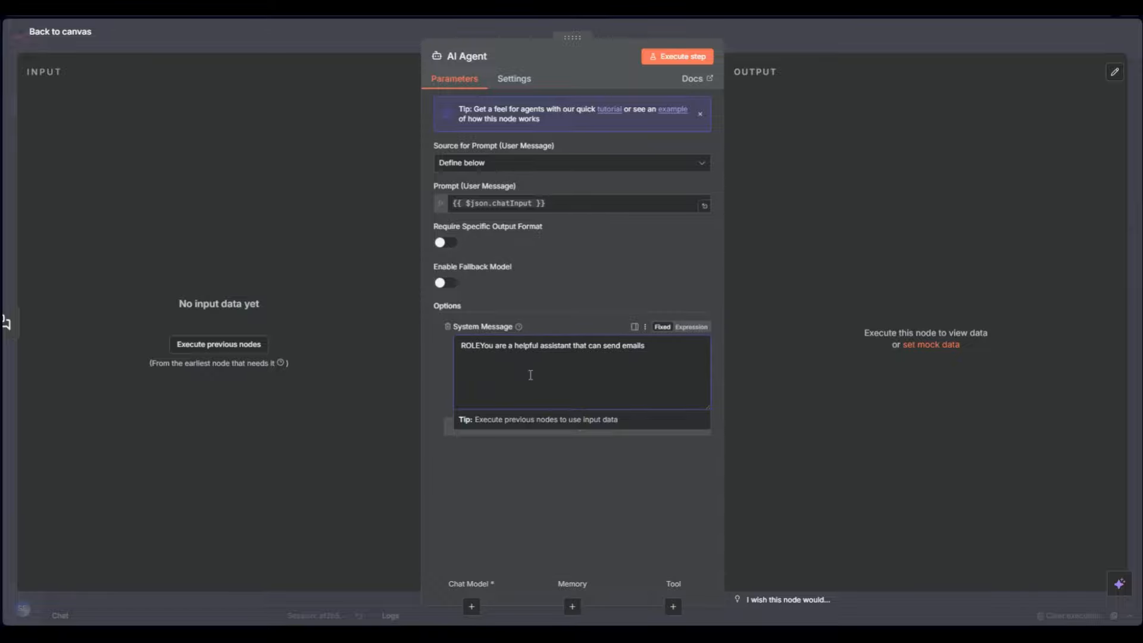
{"action": "key", "text": "Home"}
{"action": "type", "text": "##"}
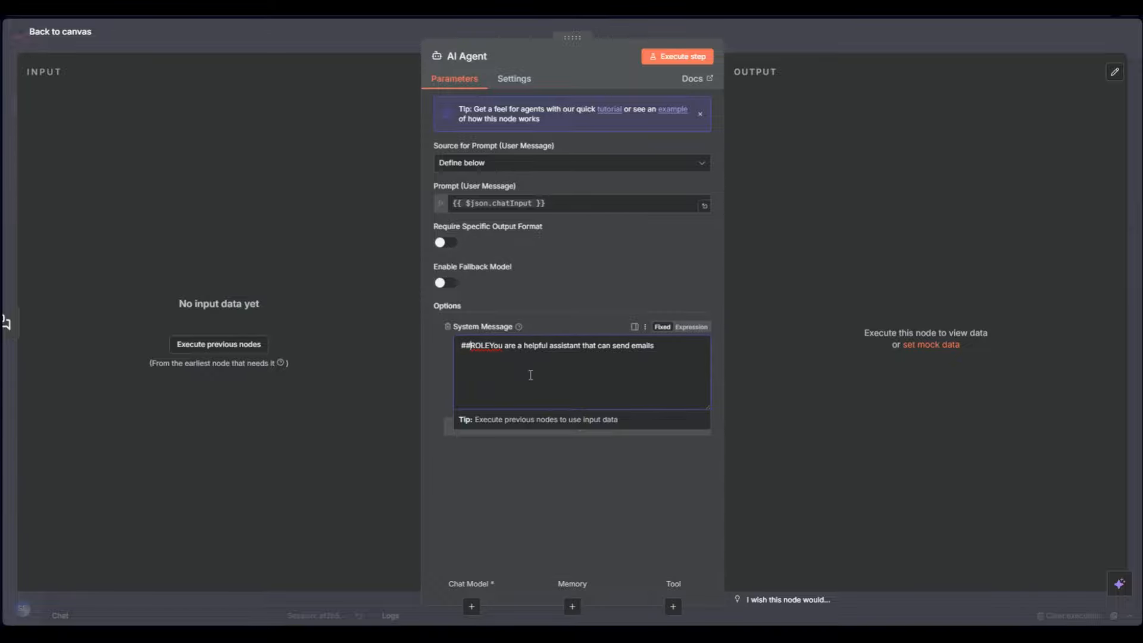
{"action": "key", "text": "Left"}
{"action": "key", "text": "Left"}
{"action": "key", "text": "Left"}
{"action": "key", "text": "Return"}
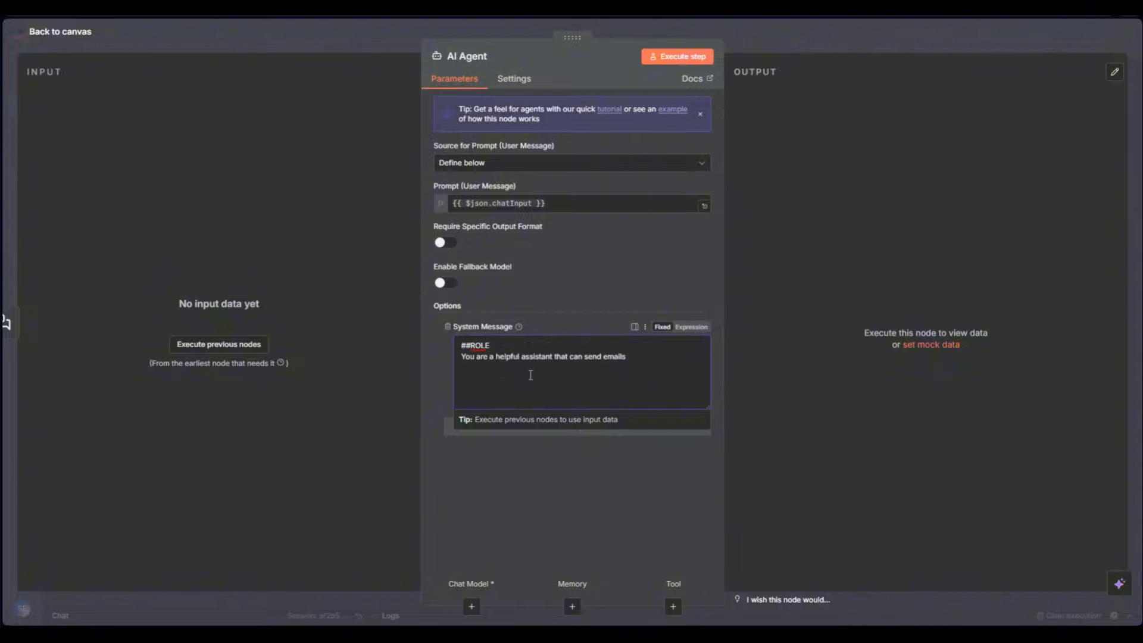
{"action": "left_click", "coordinate": [472, 345]}
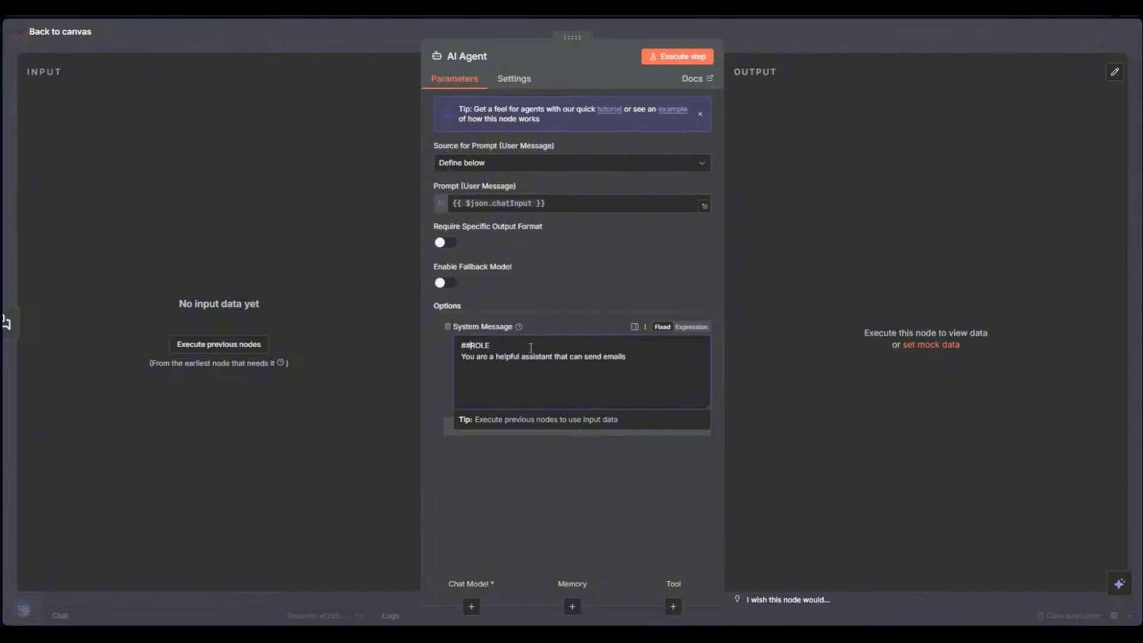
{"action": "left_click", "coordinate": [647, 488]}
Enlarge the system message box, make it an expression and open it full-screen
{"action": "left_click_drag", "start_coordinate": [705, 408], "coordinate": [686, 391]}
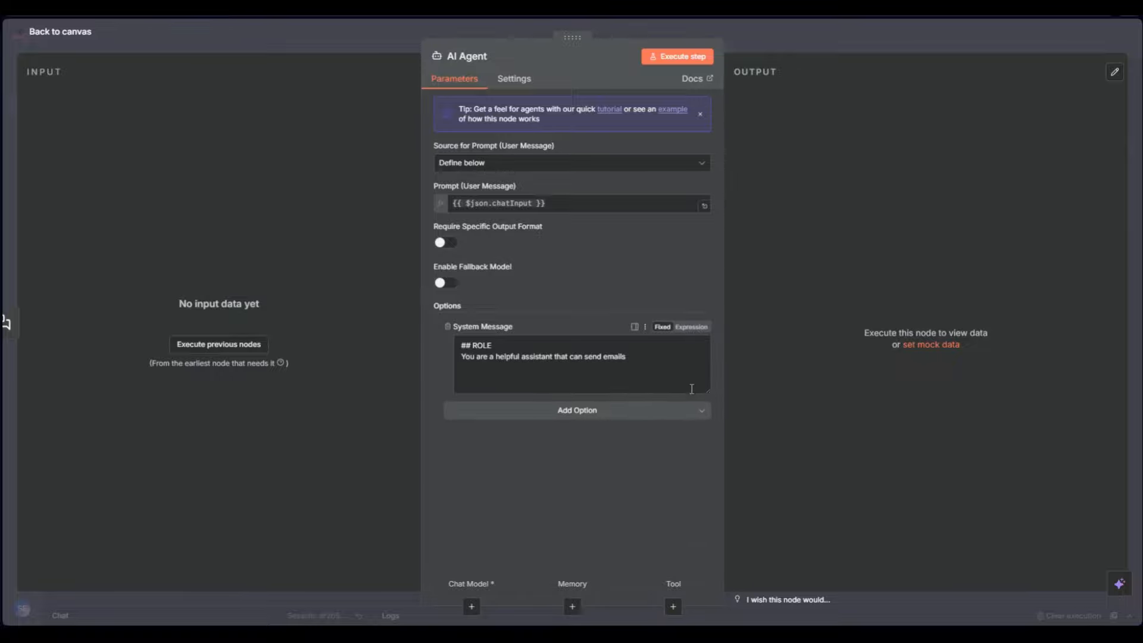
{"action": "left_click", "coordinate": [687, 329]}
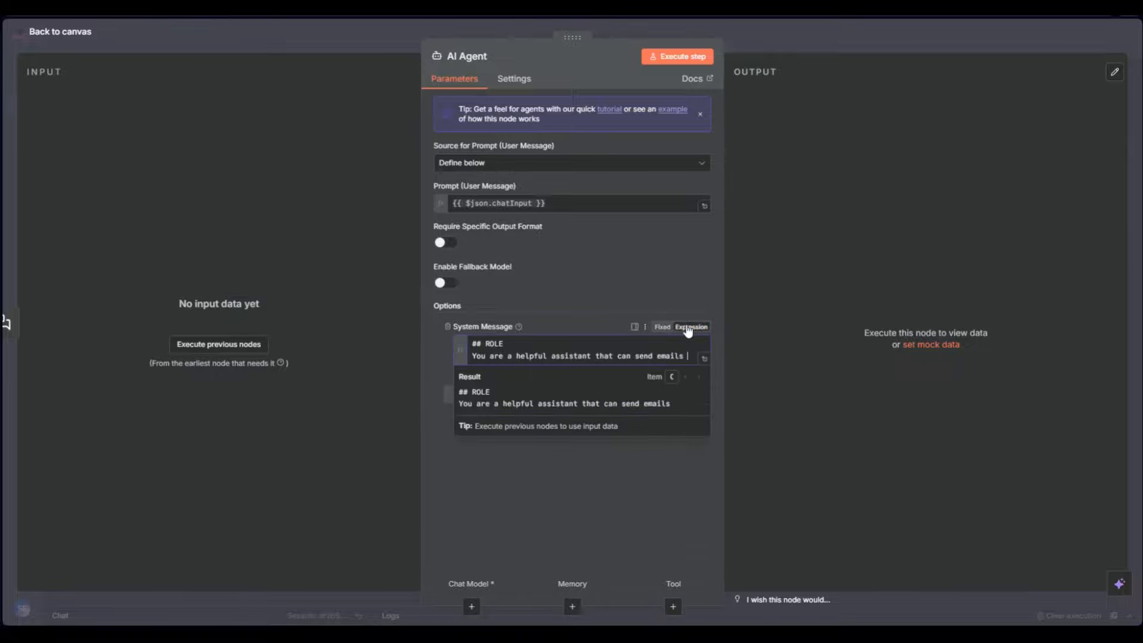
{"action": "left_click", "coordinate": [707, 360]}
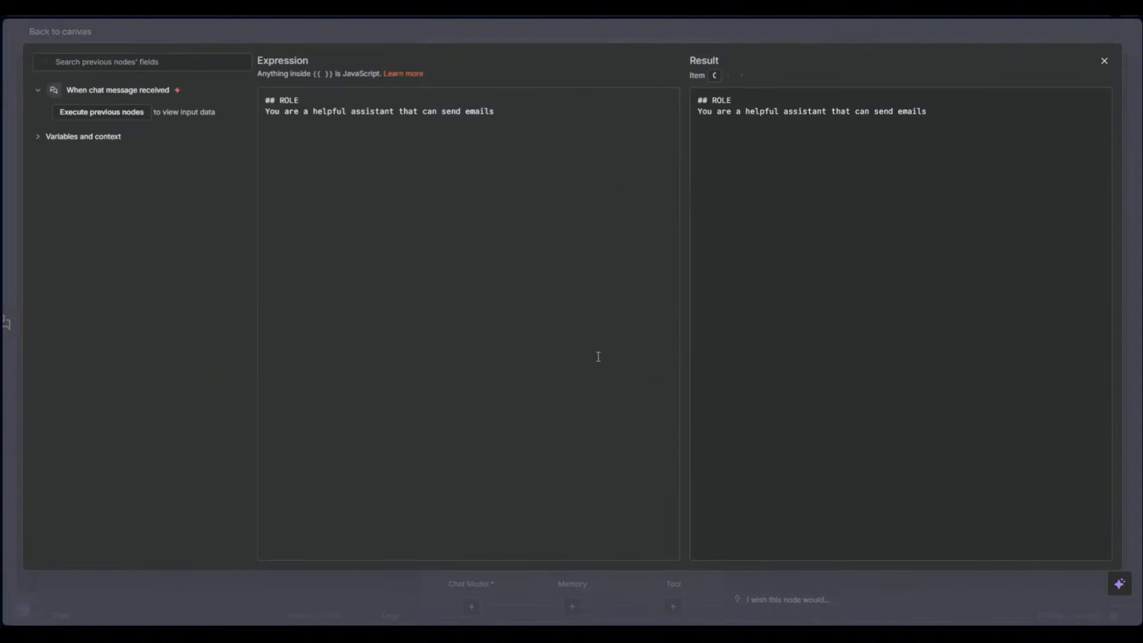
Append an '##output' line telling emails to end with 'Best regardes' and a signature name
{"action": "left_click", "coordinate": [548, 126]}
{"action": "key", "text": "Return"}
{"action": "type", "text": "d"}
{"action": "key", "text": "BackSpace"}
{"action": "key", "text": "BackSpace"}
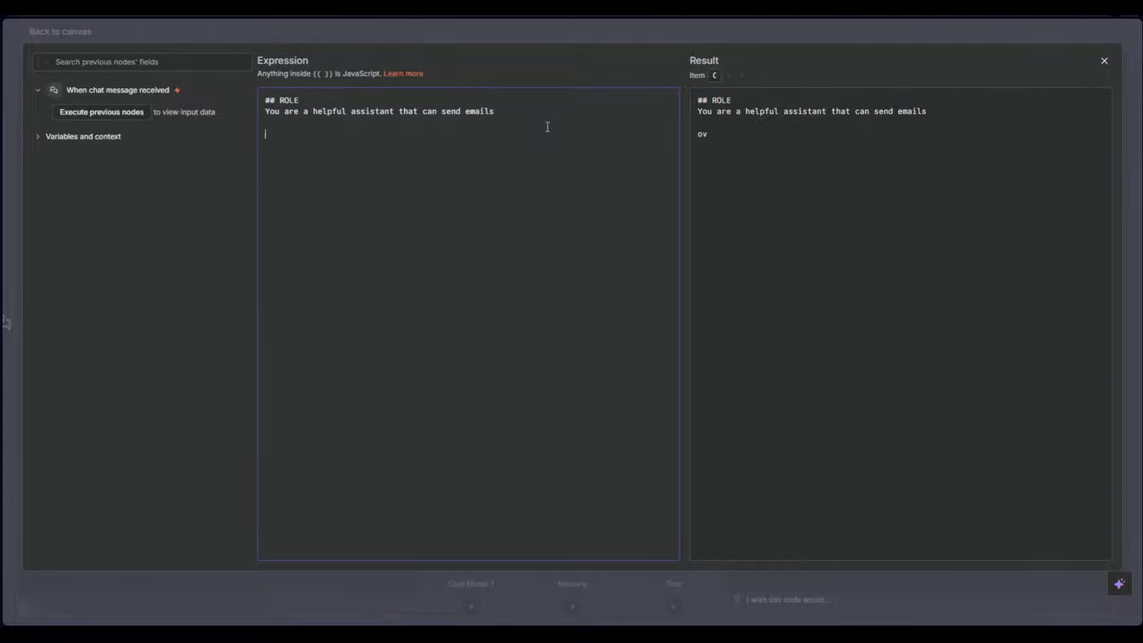
{"action": "type", "text": "out"}
{"action": "key", "text": "BackSpace"}
{"action": "key", "text": "BackSpace"}
{"action": "key", "text": "BackSpace"}
{"action": "key", "text": "Return"}
{"action": "type", "text": "##output  And the of the email "}
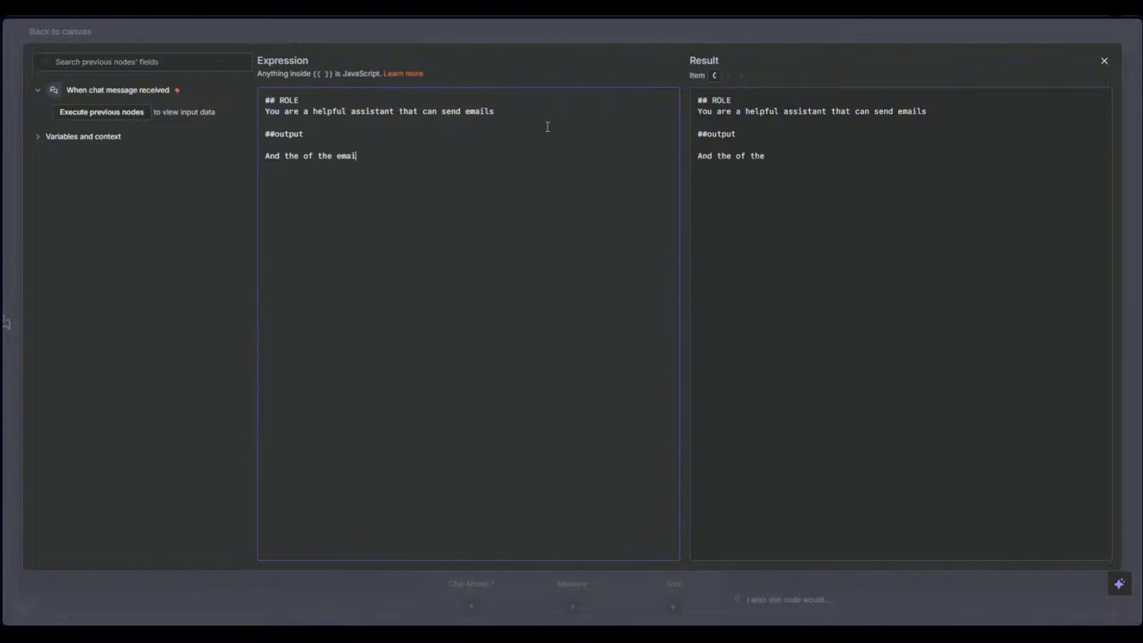
{"action": "type", "text": "say Best regardes "}
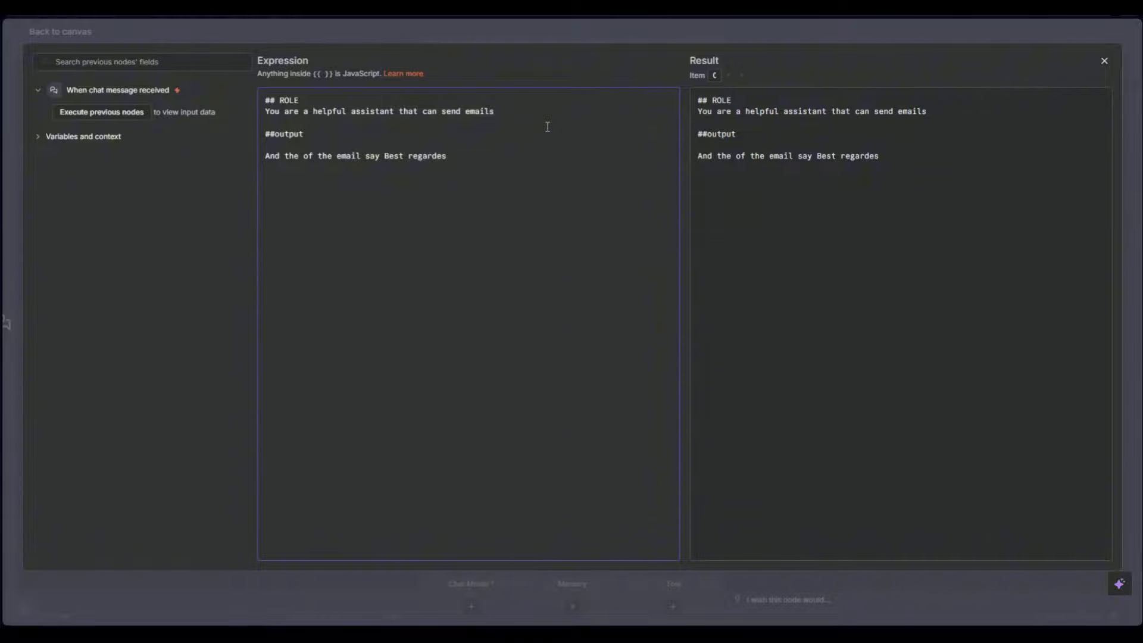
{"action": "type", "text": "SEIF"}
{"action": "left_click", "coordinate": [253, 25]}
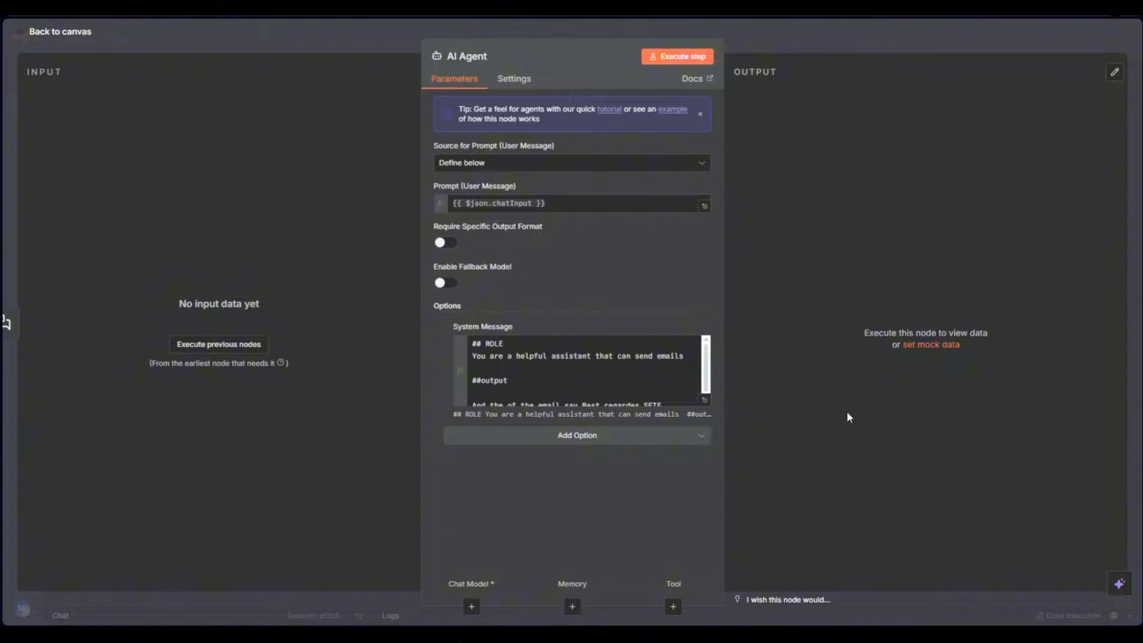
Add the Return Intermediate Steps option, toggle it on and off, then remove it
{"action": "left_click", "coordinate": [613, 442]}
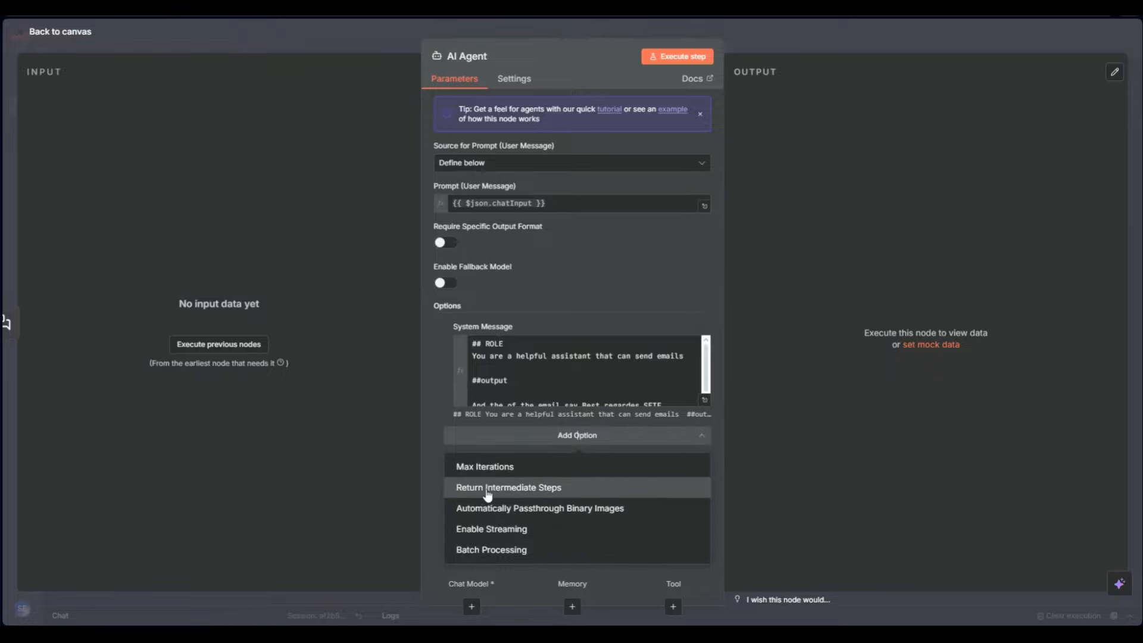
{"action": "left_click", "coordinate": [562, 489]}
{"action": "left_click", "coordinate": [470, 452]}
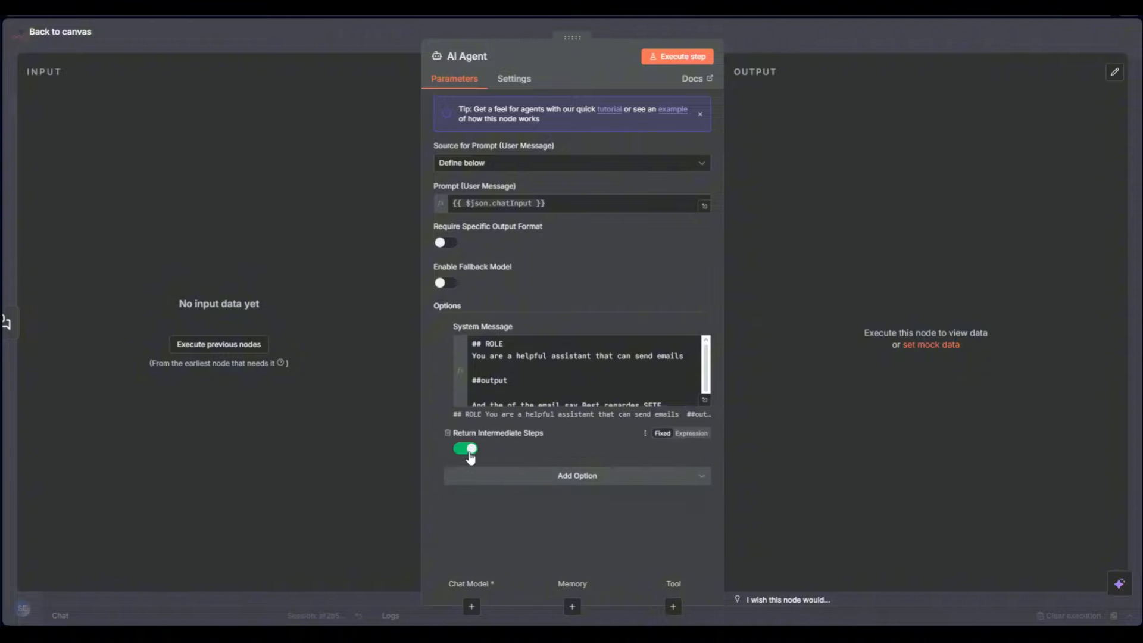
{"action": "left_click", "coordinate": [473, 453]}
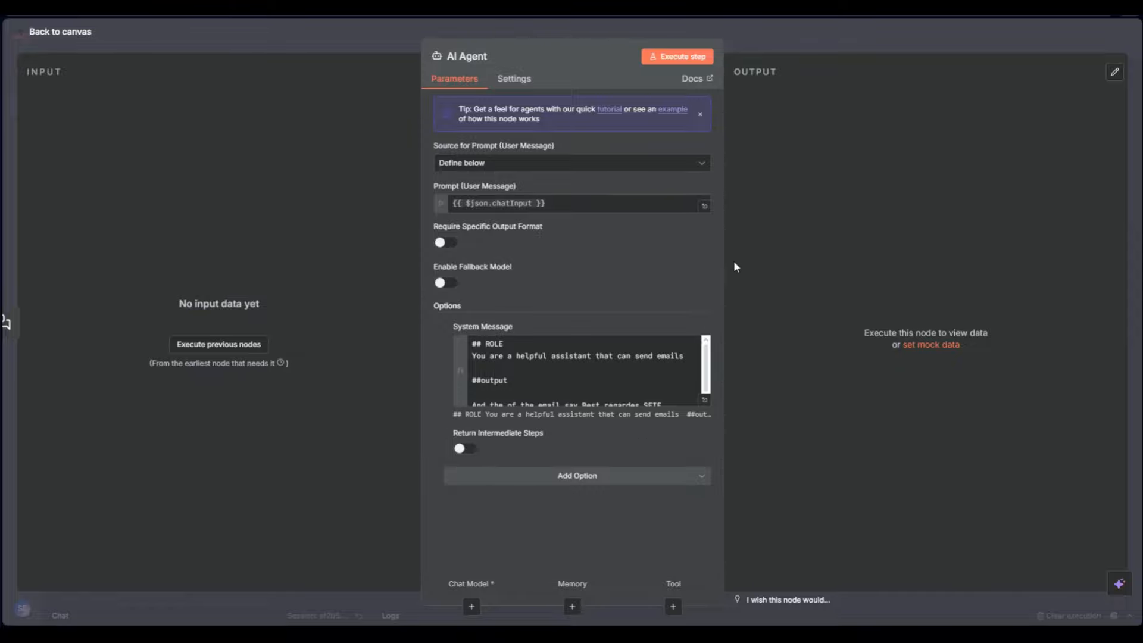
{"action": "left_click", "coordinate": [468, 450]}
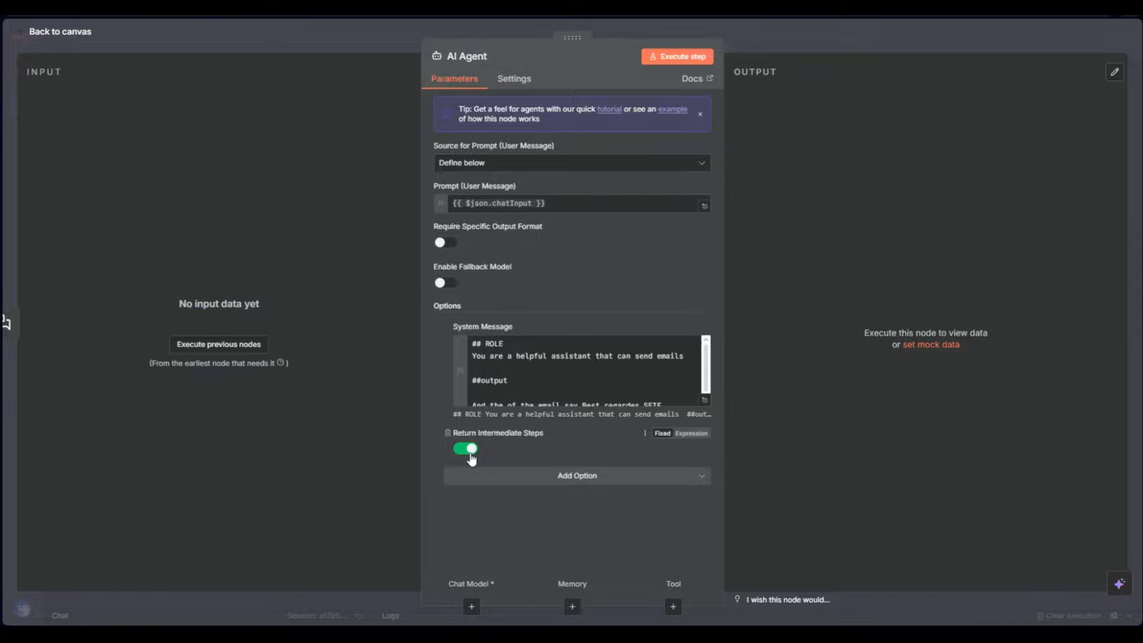
{"action": "left_click", "coordinate": [470, 455]}
{"action": "left_click", "coordinate": [447, 433]}
Add the Max Iterations agent option, then remove it again
{"action": "left_click", "coordinate": [633, 437]}
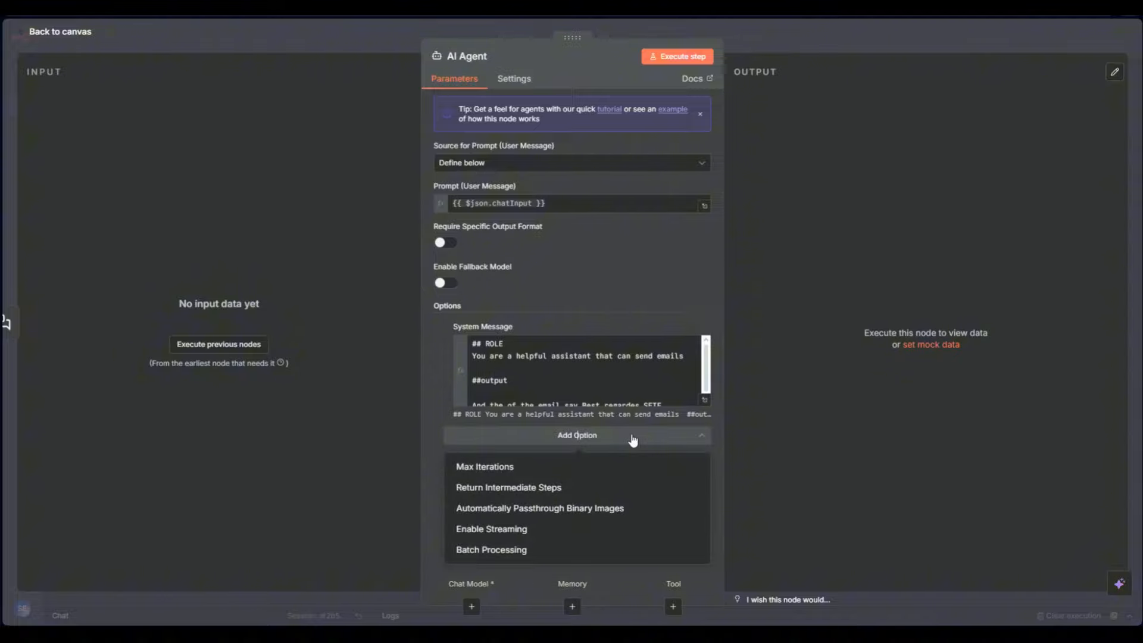
{"action": "left_click", "coordinate": [623, 466]}
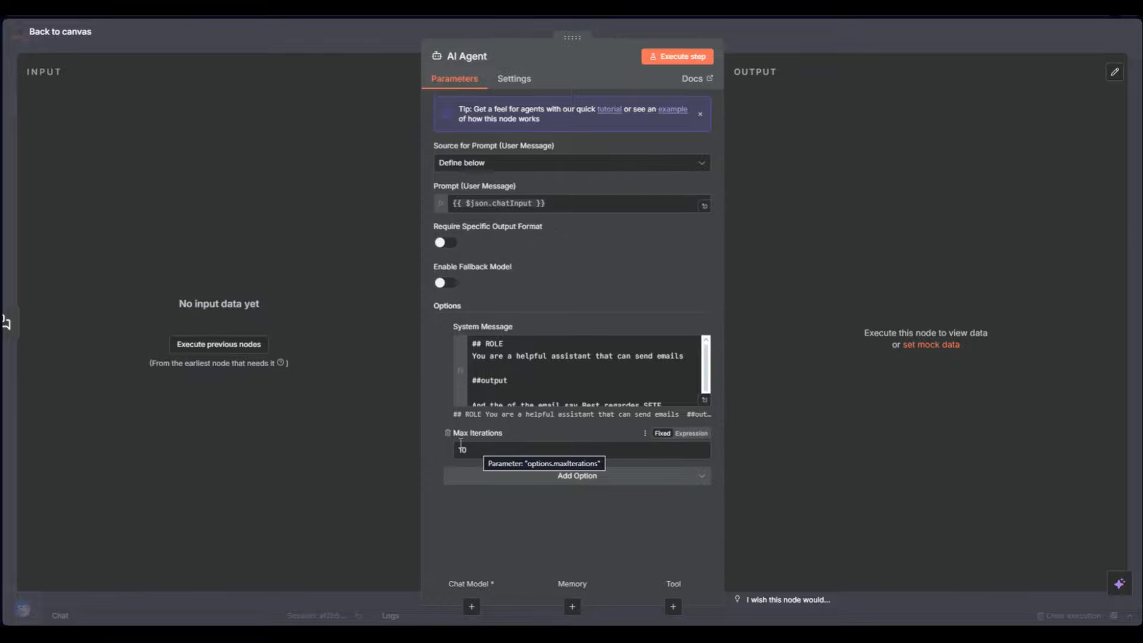
{"action": "left_click", "coordinate": [447, 433]}
Back on the canvas, move the chat trigger closer to the AI Agent and recentre the view
{"action": "key", "text": "Escape"}
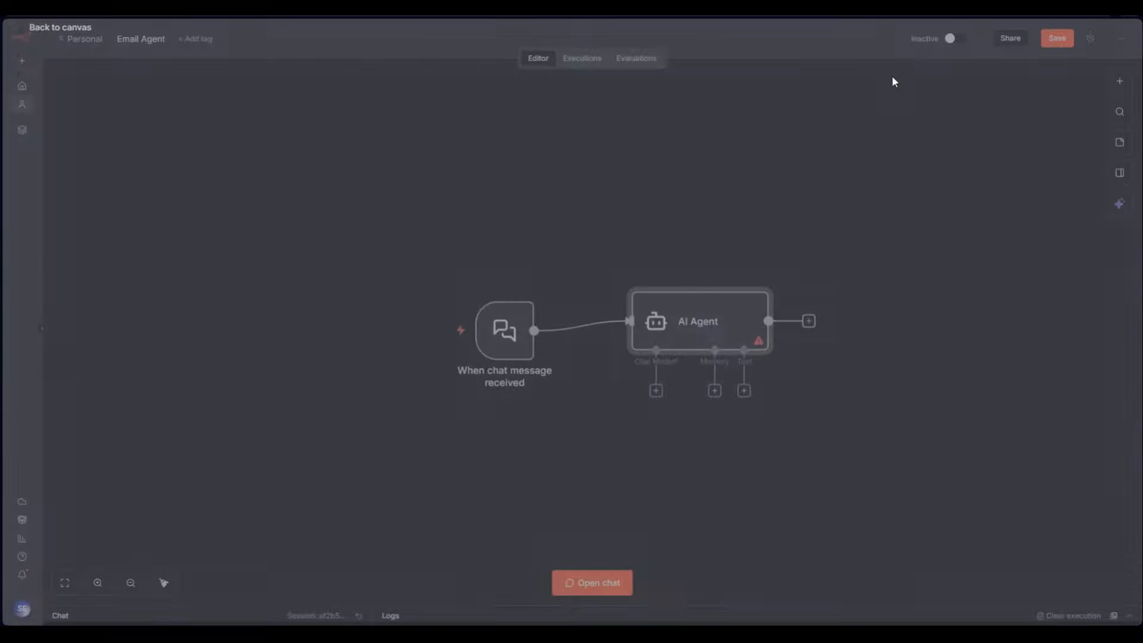
{"action": "left_click_drag", "start_coordinate": [524, 342], "coordinate": [544, 332]}
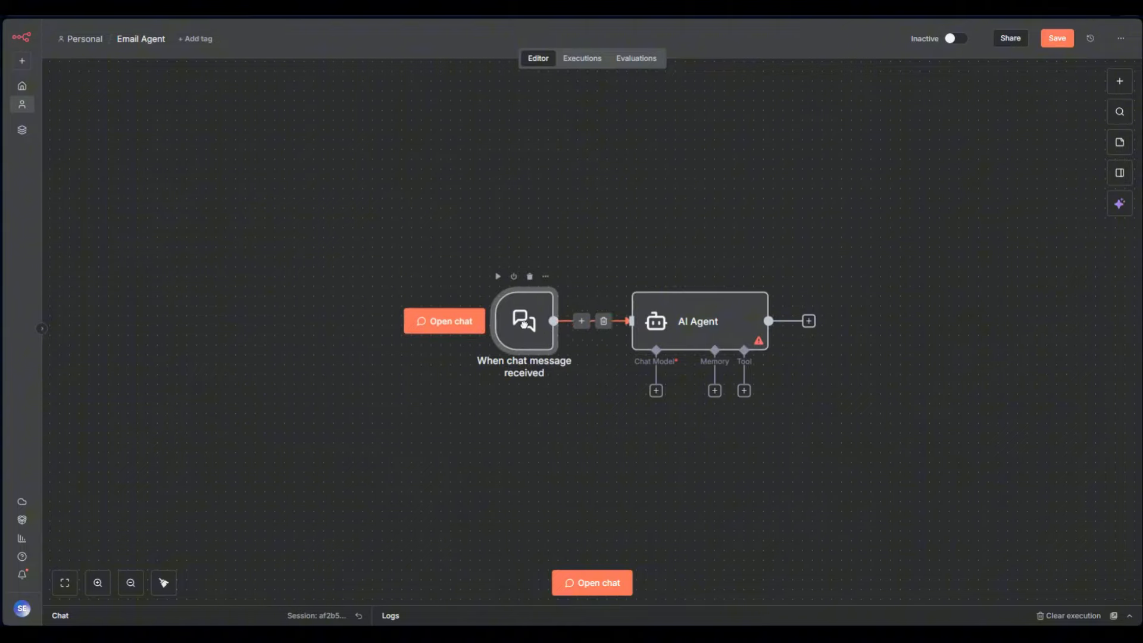
{"action": "scroll", "coordinate": [765, 342], "scroll_direction": "up", "scroll_amount": 7}
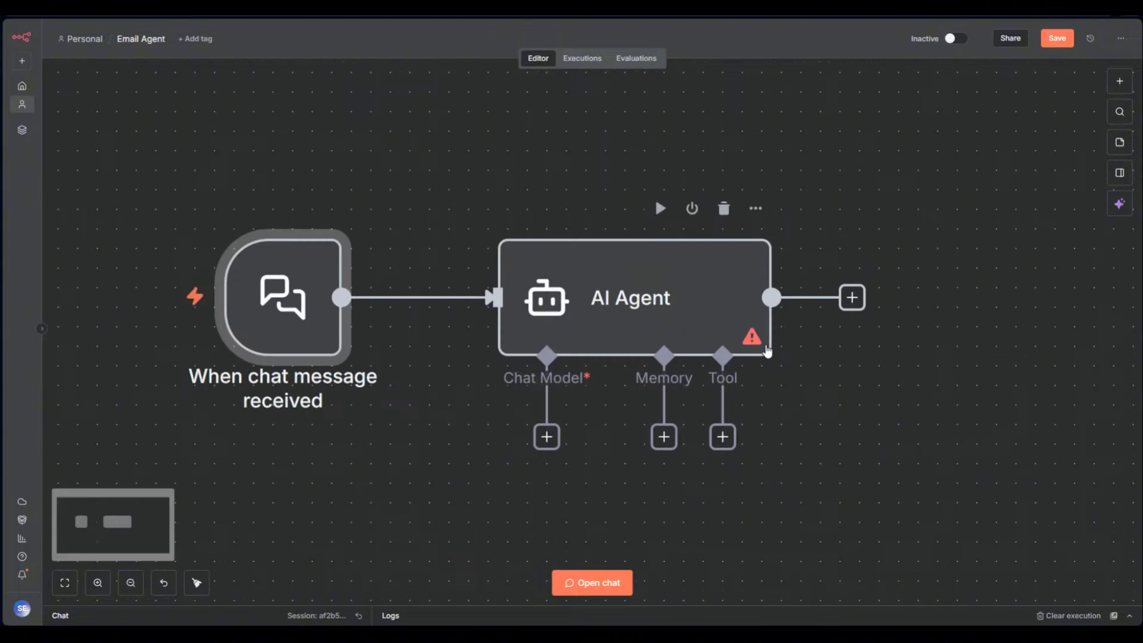
{"action": "scroll", "coordinate": [736, 340], "scroll_direction": "down", "scroll_amount": 5}
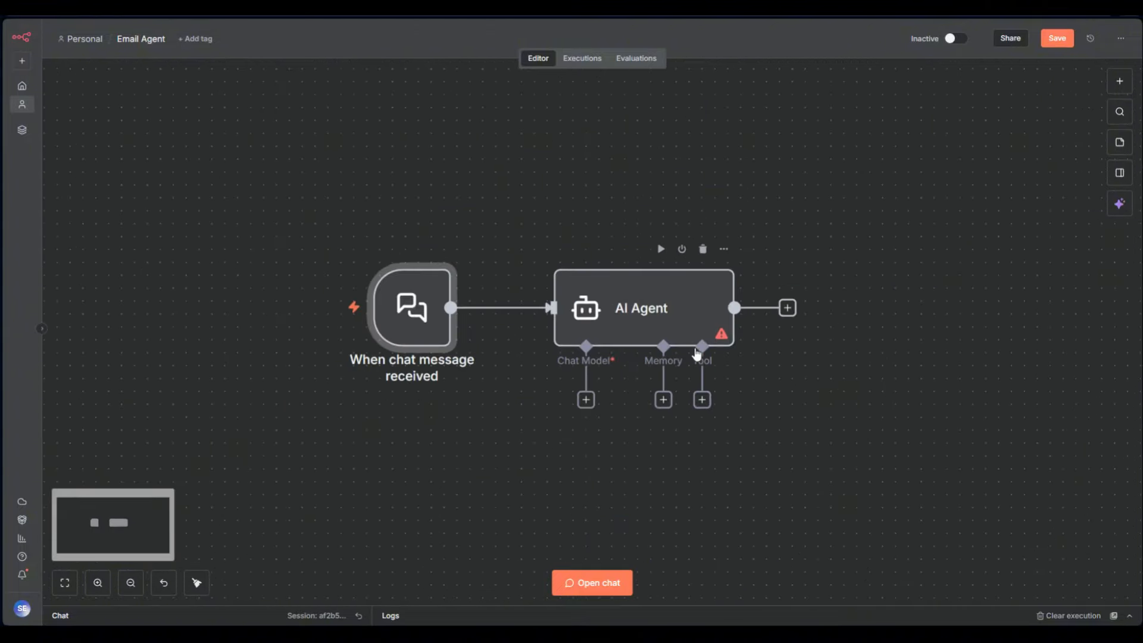
{"action": "scroll", "coordinate": [564, 363], "scroll_direction": "up", "scroll_amount": 3}
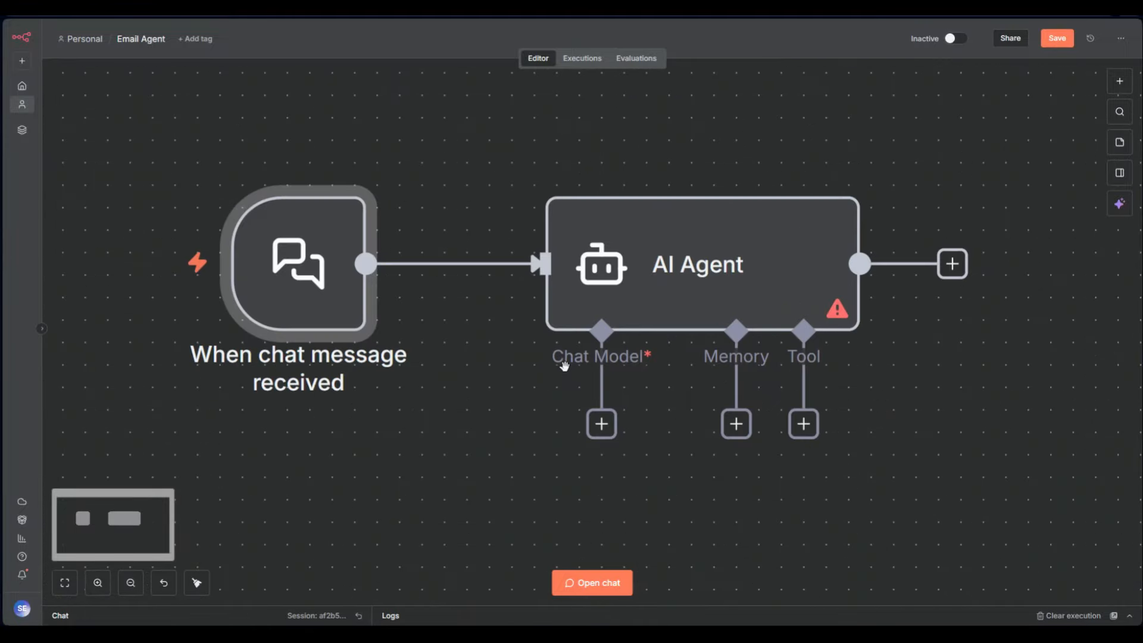
{"action": "scroll", "coordinate": [630, 383], "scroll_direction": "down", "scroll_amount": 4}
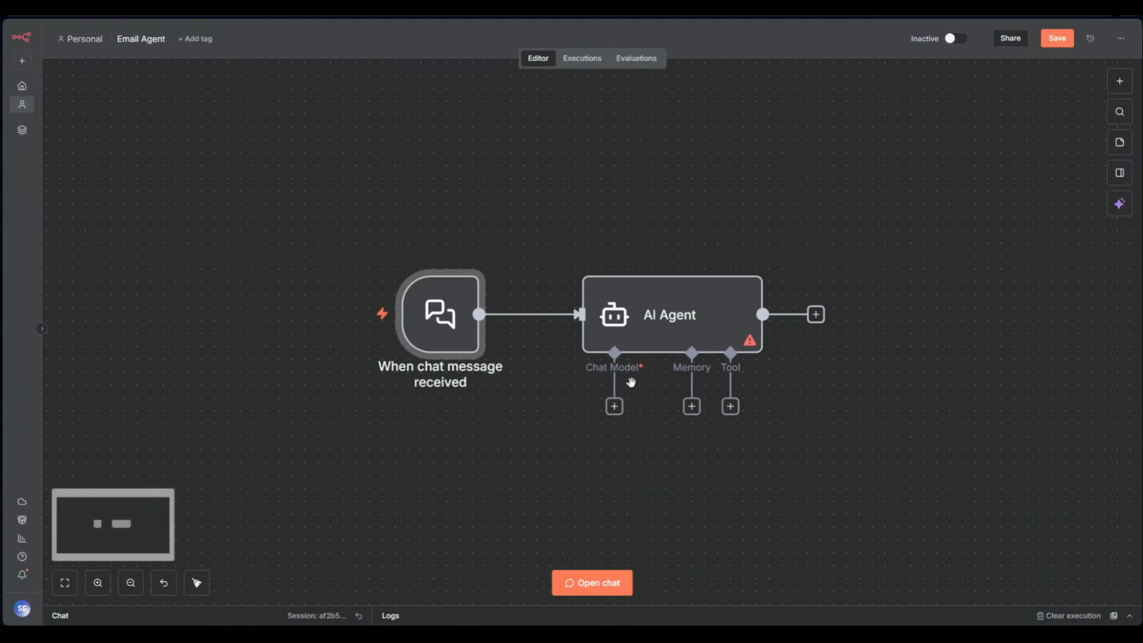
{"action": "left_click_drag", "start_coordinate": [742, 429], "coordinate": [701, 416]}
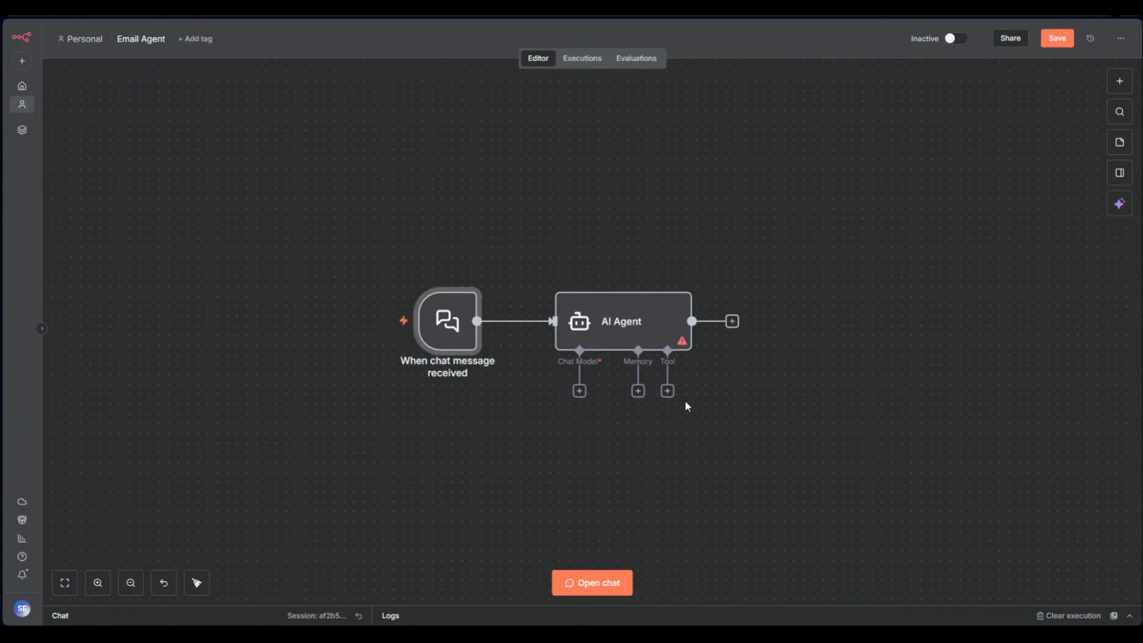
Attach an OpenAI Chat Model to the AI Agent's chat model input
{"action": "left_click", "coordinate": [579, 391]}
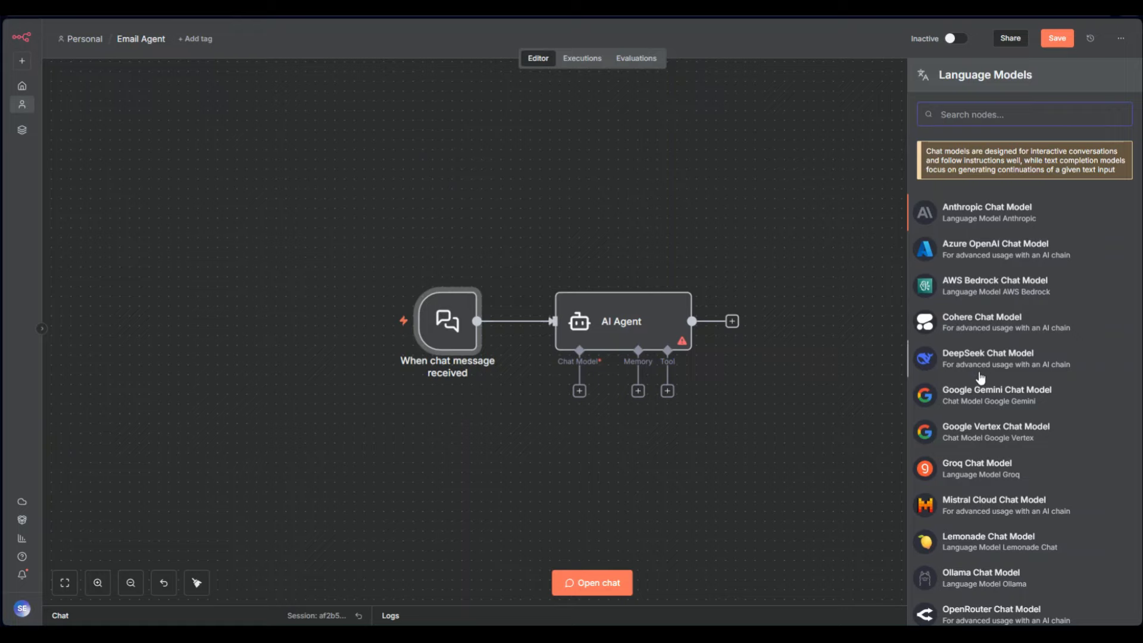
{"action": "scroll", "coordinate": [980, 379], "scroll_direction": "down", "scroll_amount": 4}
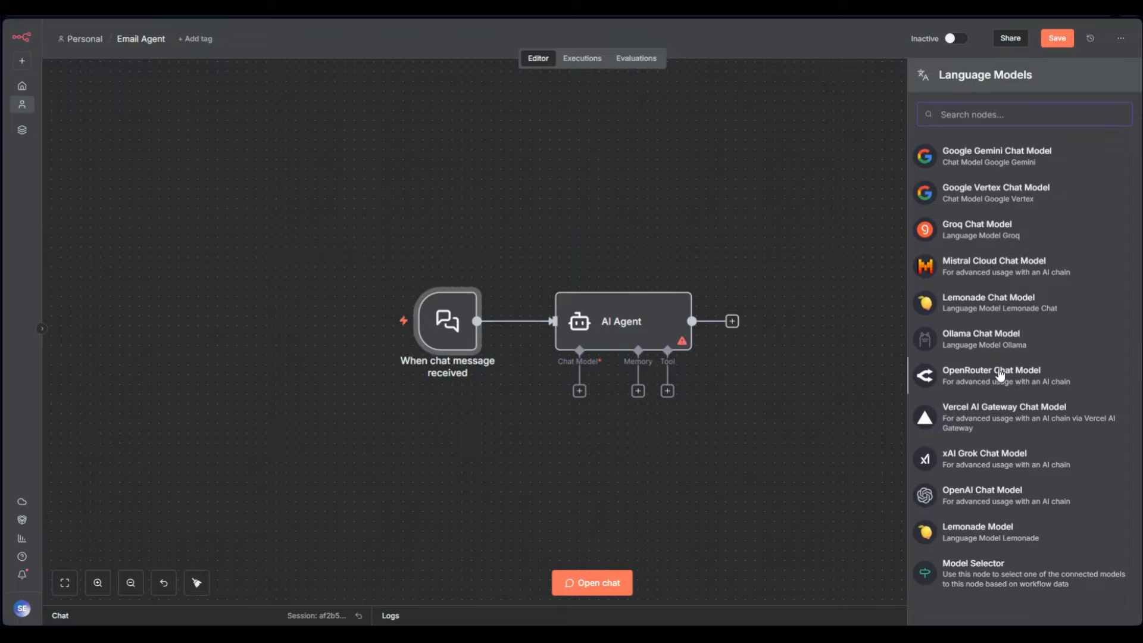
{"action": "left_click", "coordinate": [1011, 497]}
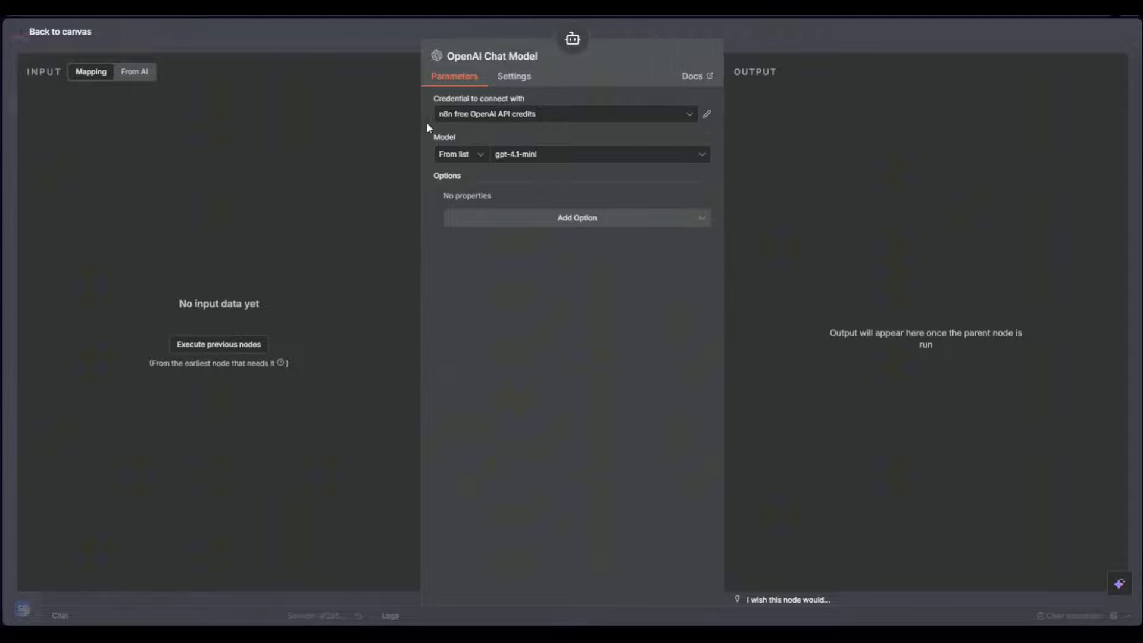
Inspect the OpenAI credential choices, keeping the free n8n credits, then open a new browser tab
{"action": "left_click", "coordinate": [528, 119]}
{"action": "left_click", "coordinate": [527, 121]}
{"action": "left_click", "coordinate": [707, 115]}
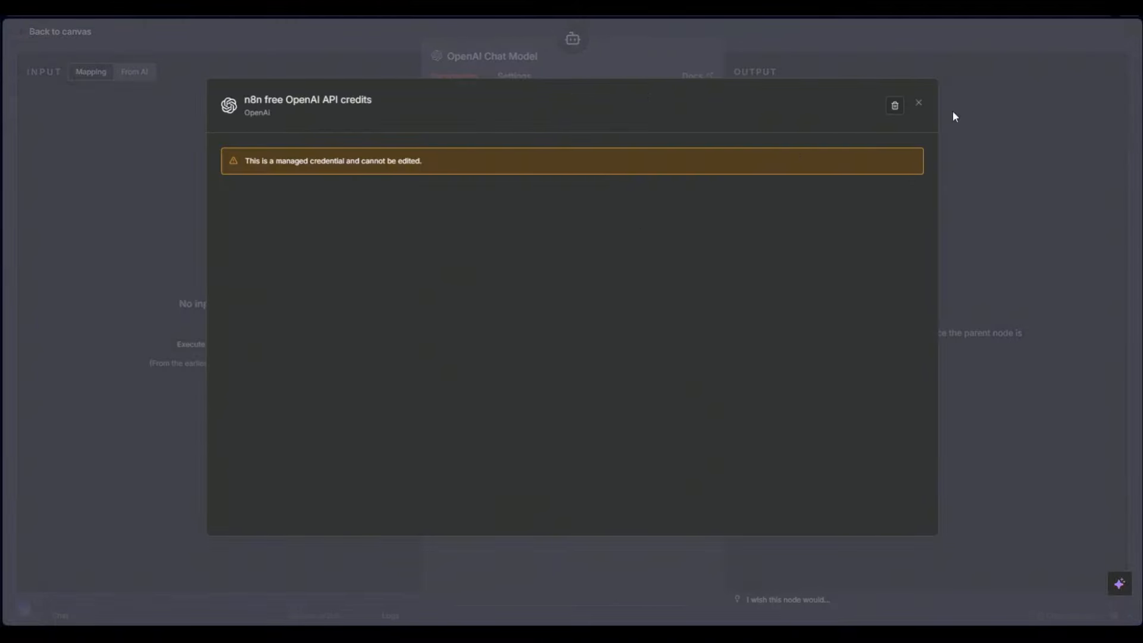
{"action": "left_click", "coordinate": [919, 109]}
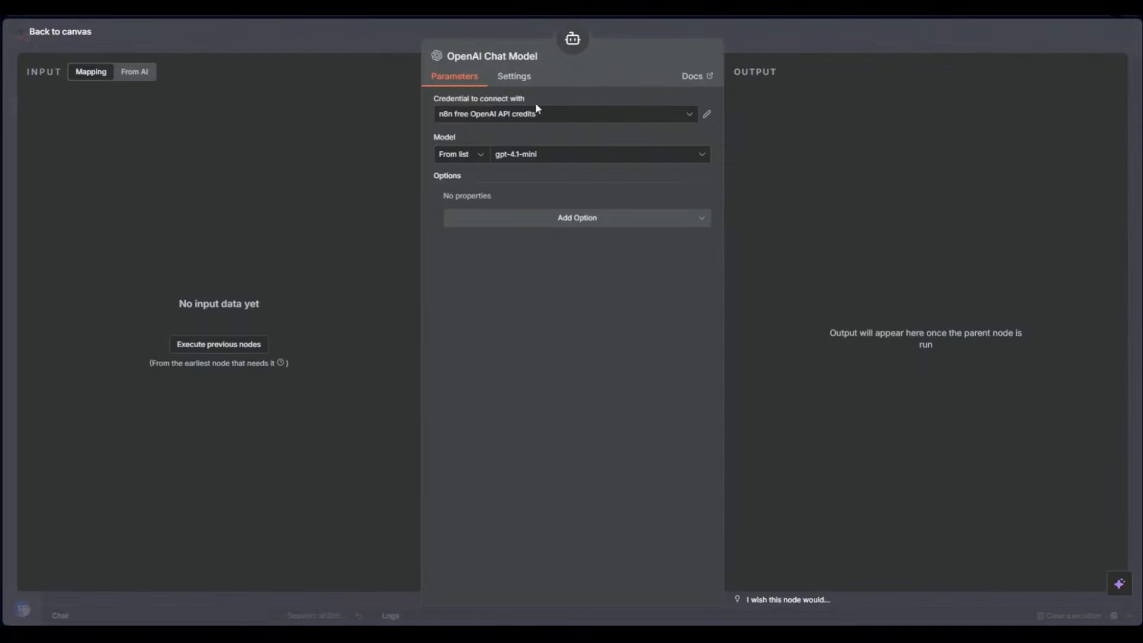
{"action": "left_click", "coordinate": [524, 117]}
{"action": "left_click", "coordinate": [510, 175]}
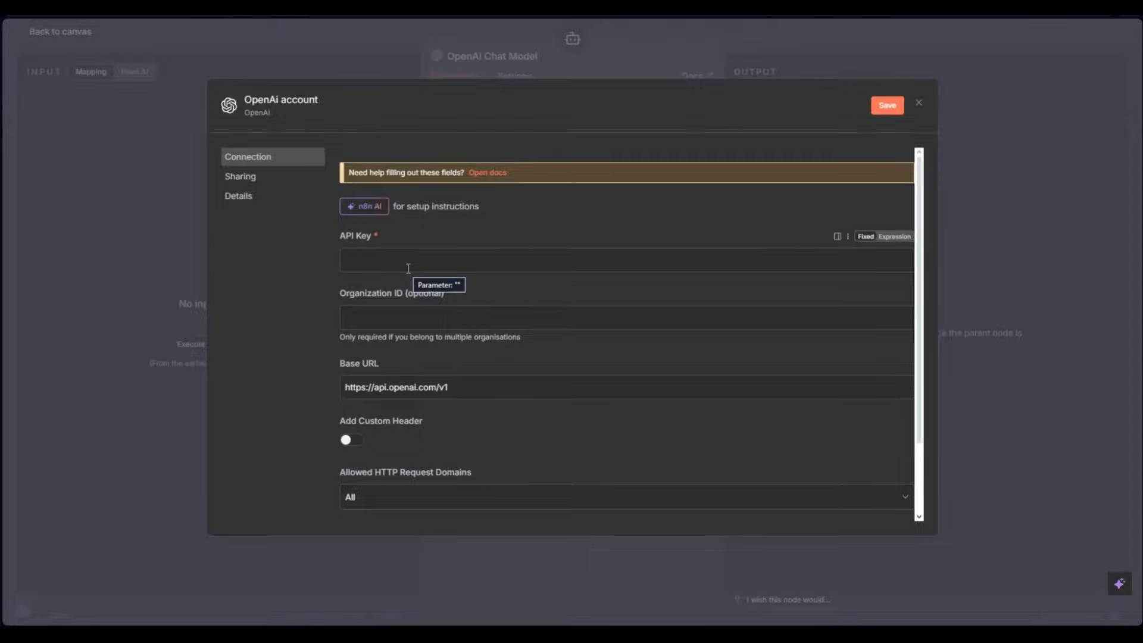
{"action": "left_click", "coordinate": [919, 105]}
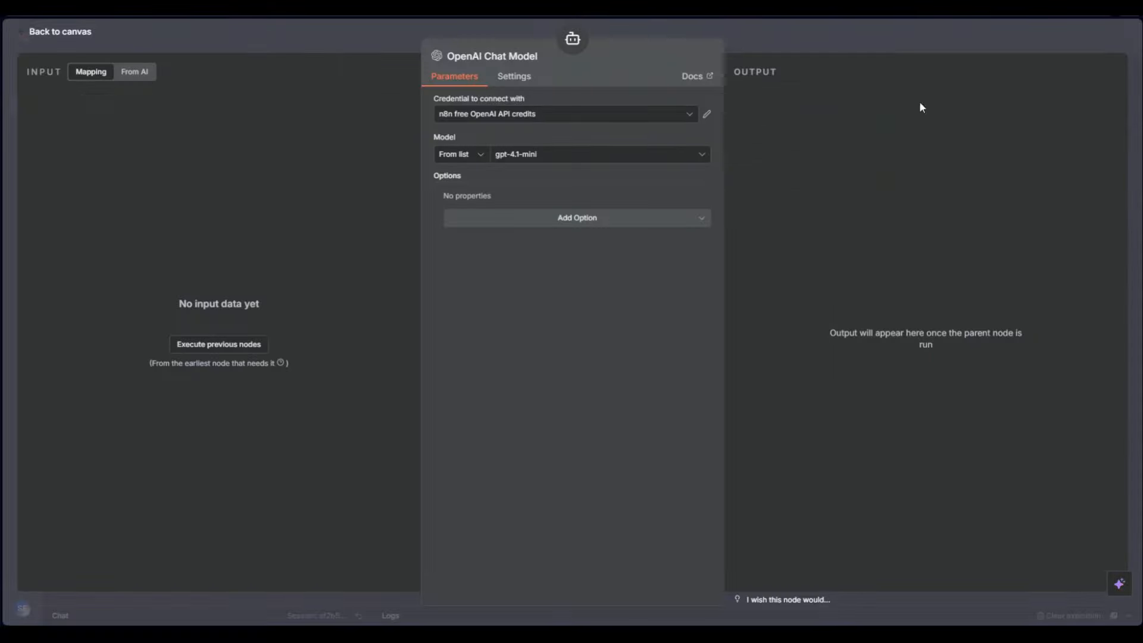
{"action": "key", "text": "ctrl+t"}
Search Google for 'openai key' and open the OpenAI API Keys Documentation result
{"action": "type", "text": "opena"}
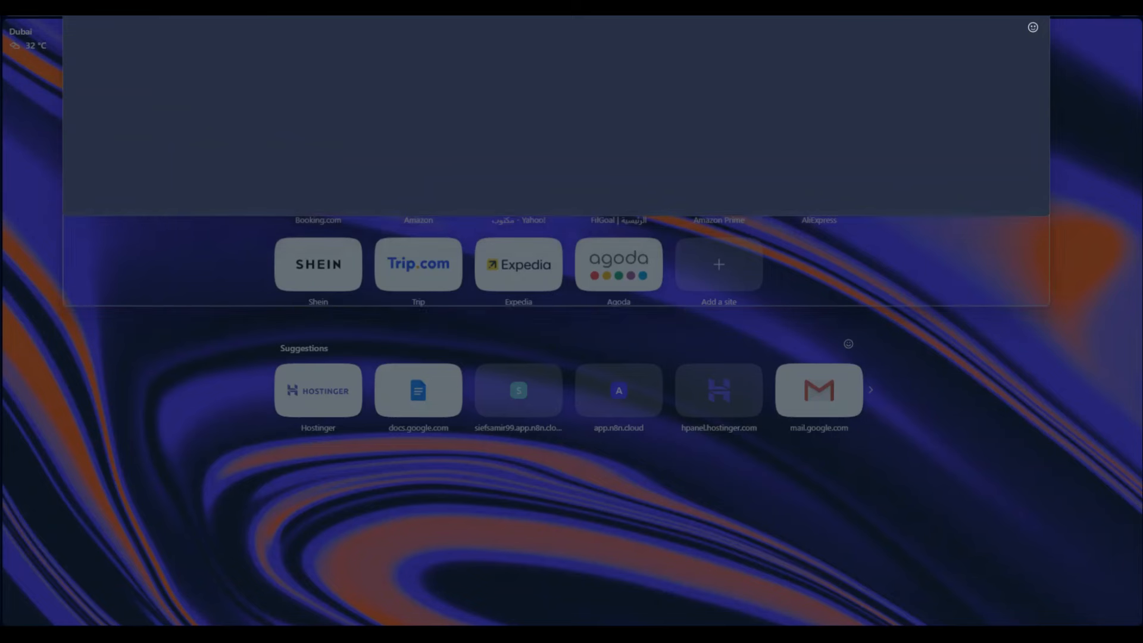
{"action": "type", "text": "i key"}
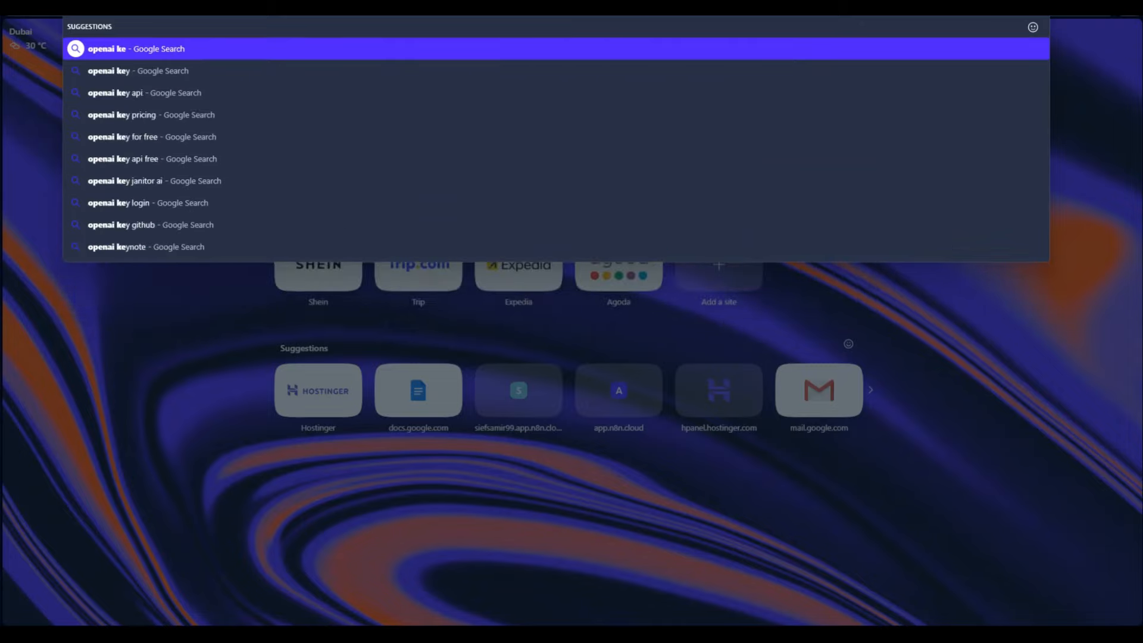
{"action": "key", "text": "Return"}
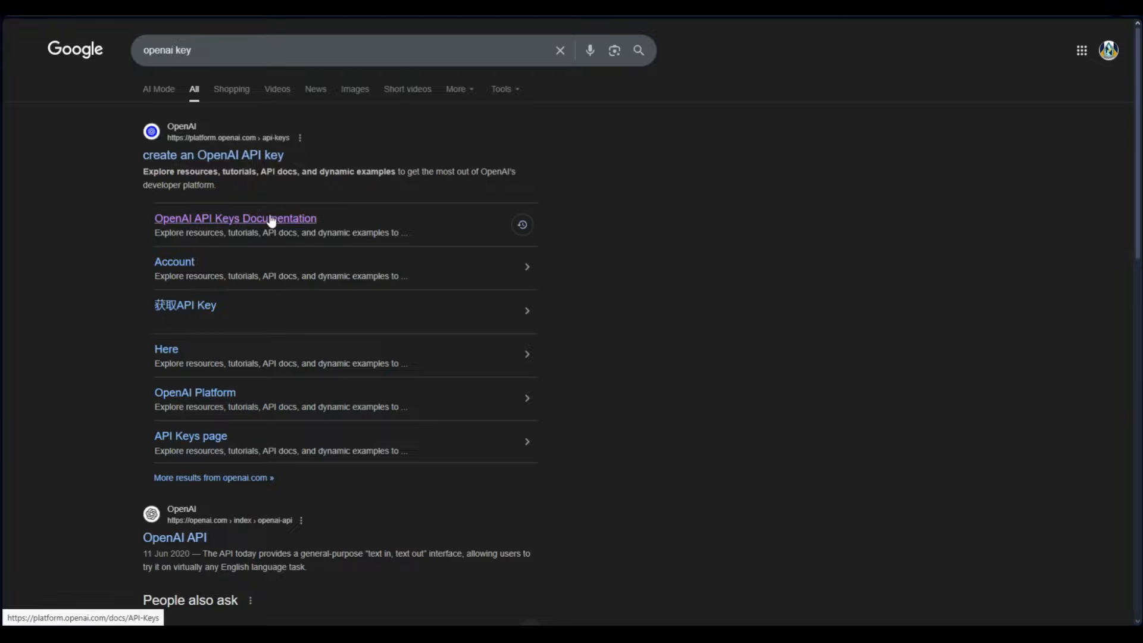
{"action": "left_click", "coordinate": [252, 221]}
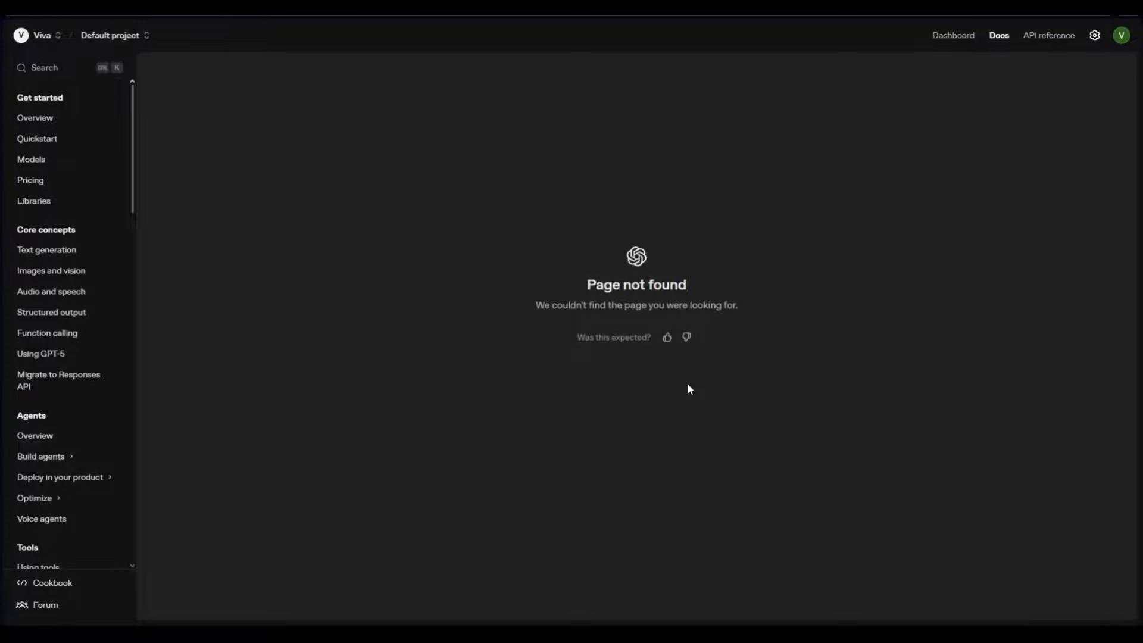
Go from the docs through the Dashboard and Usage pages to the project's API keys list
{"action": "left_click", "coordinate": [57, 70]}
{"action": "left_click", "coordinate": [785, 149]}
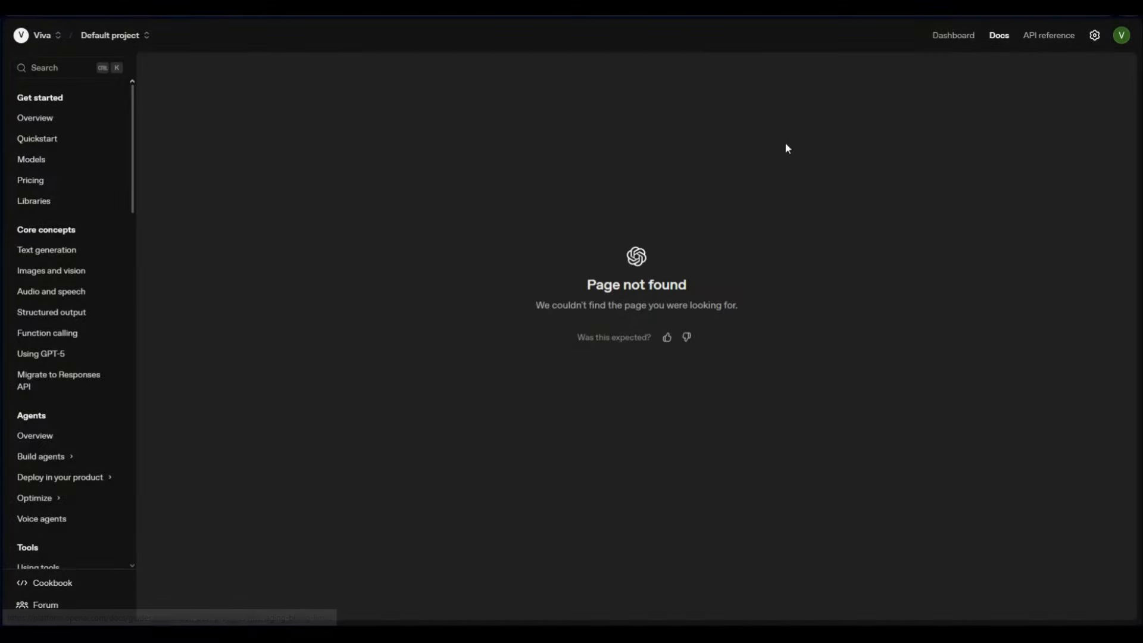
{"action": "left_click", "coordinate": [946, 37]}
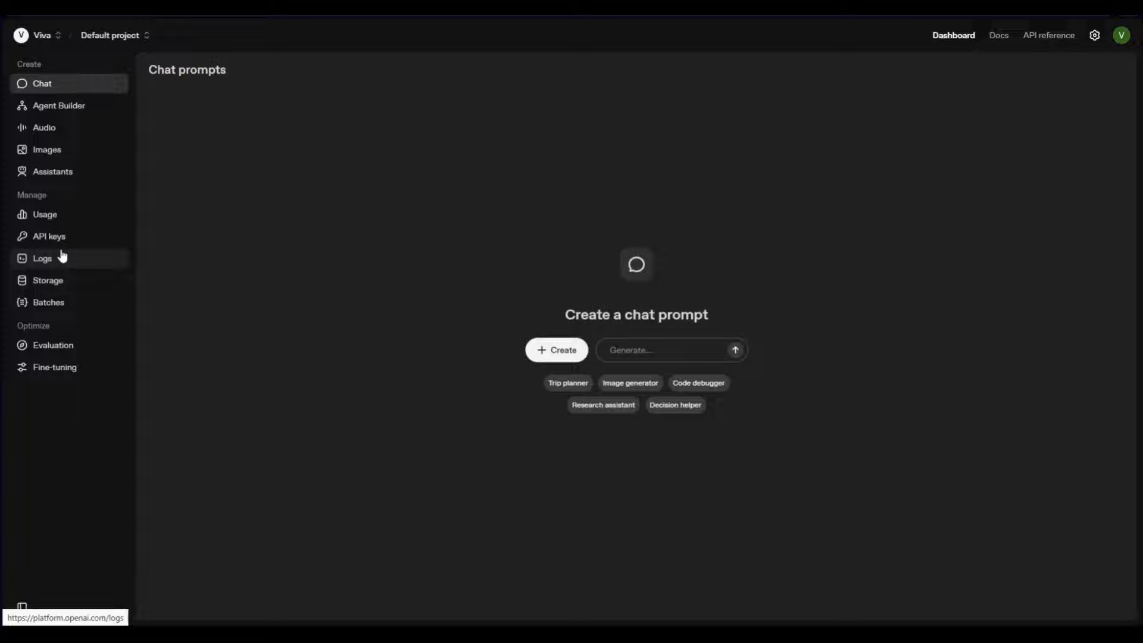
{"action": "left_click", "coordinate": [54, 219]}
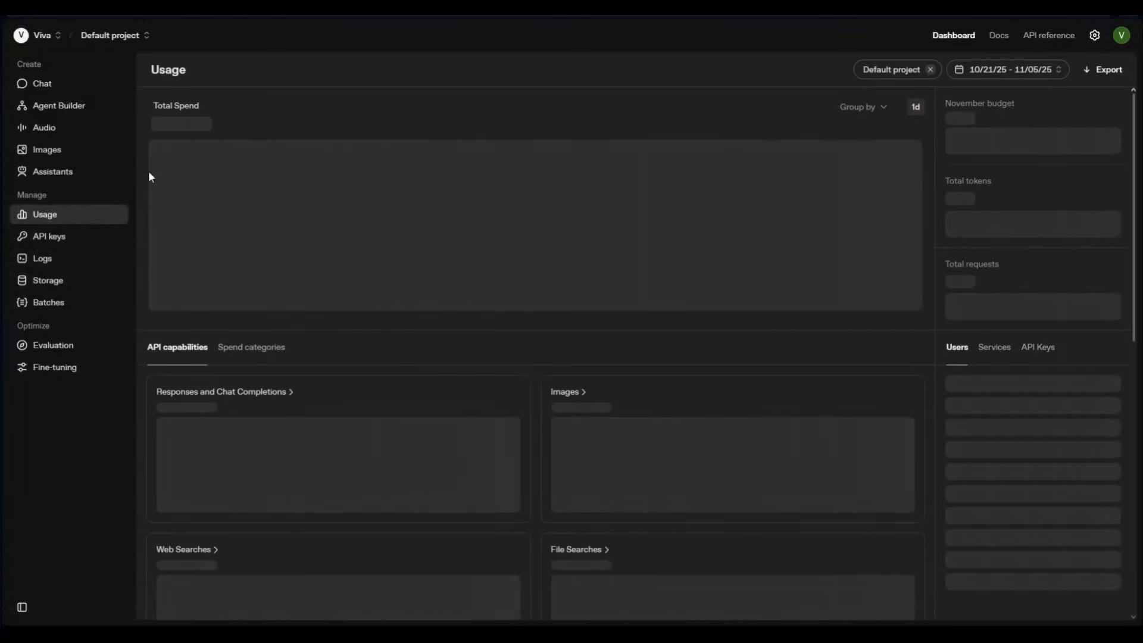
{"action": "left_click", "coordinate": [63, 238]}
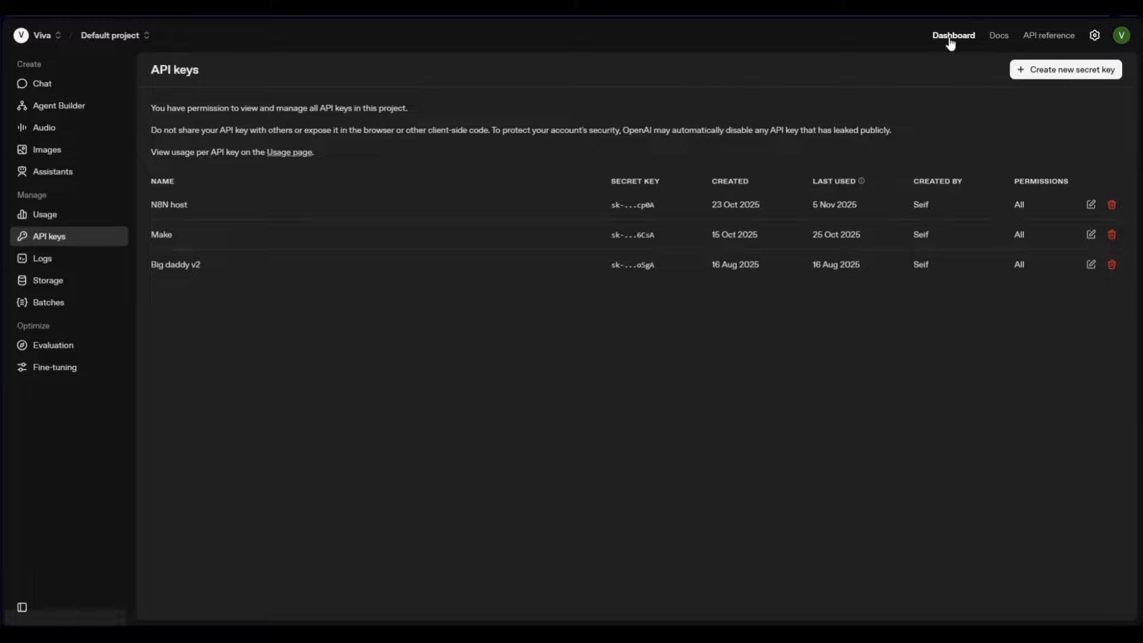
Start a new secret key, cancel it, and switch back to the n8n tab
{"action": "left_click", "coordinate": [1082, 68]}
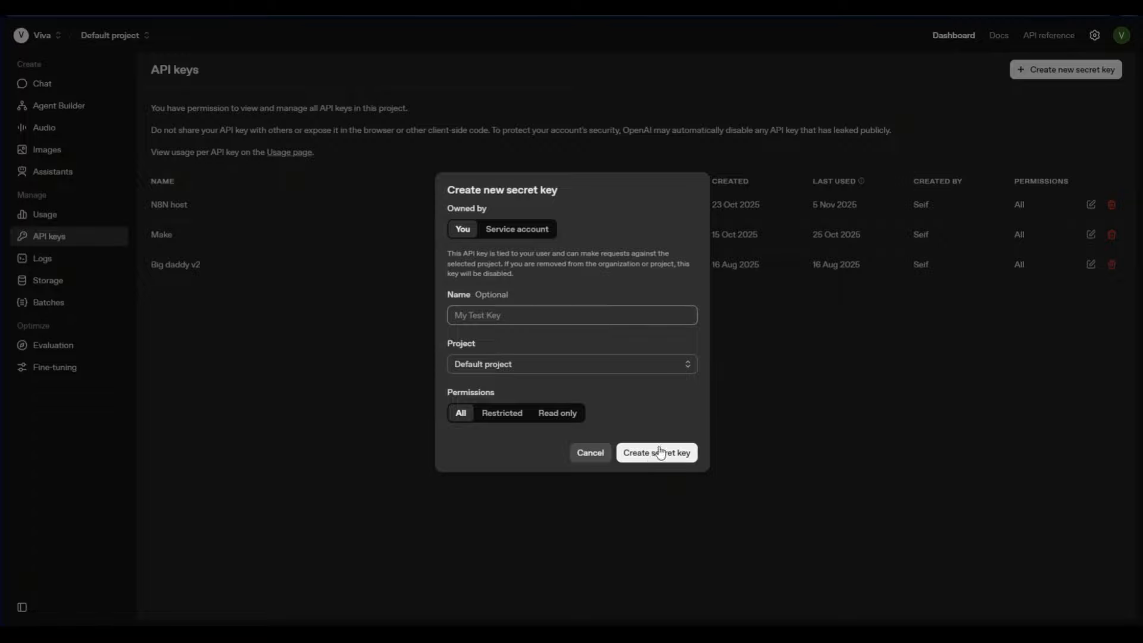
{"action": "left_click", "coordinate": [590, 455]}
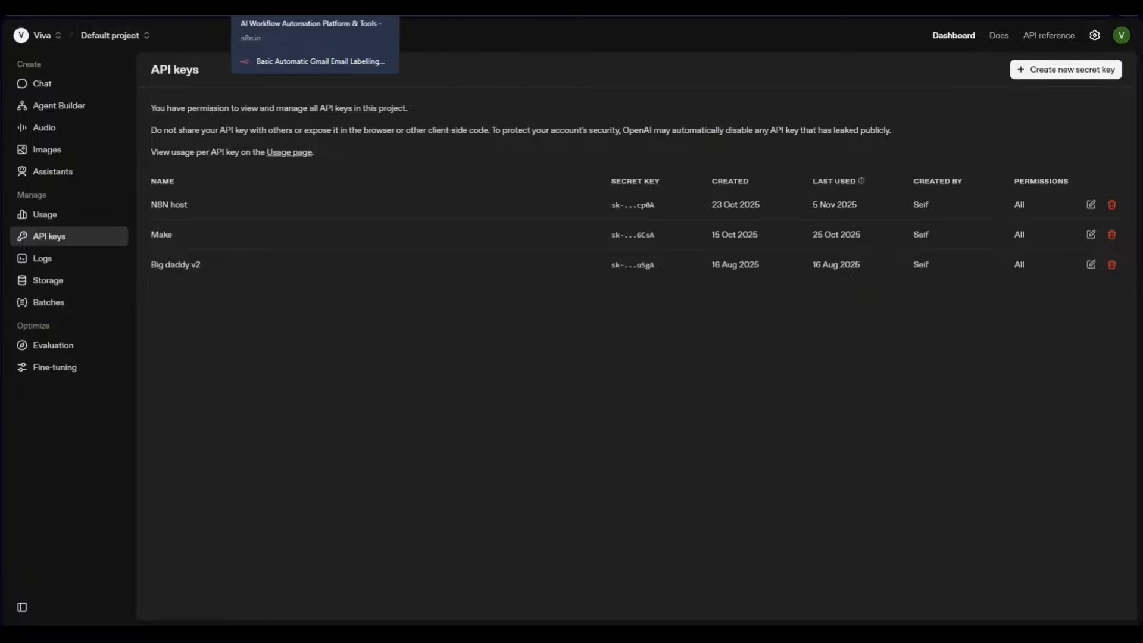
{"action": "left_click", "coordinate": [410, 9]}
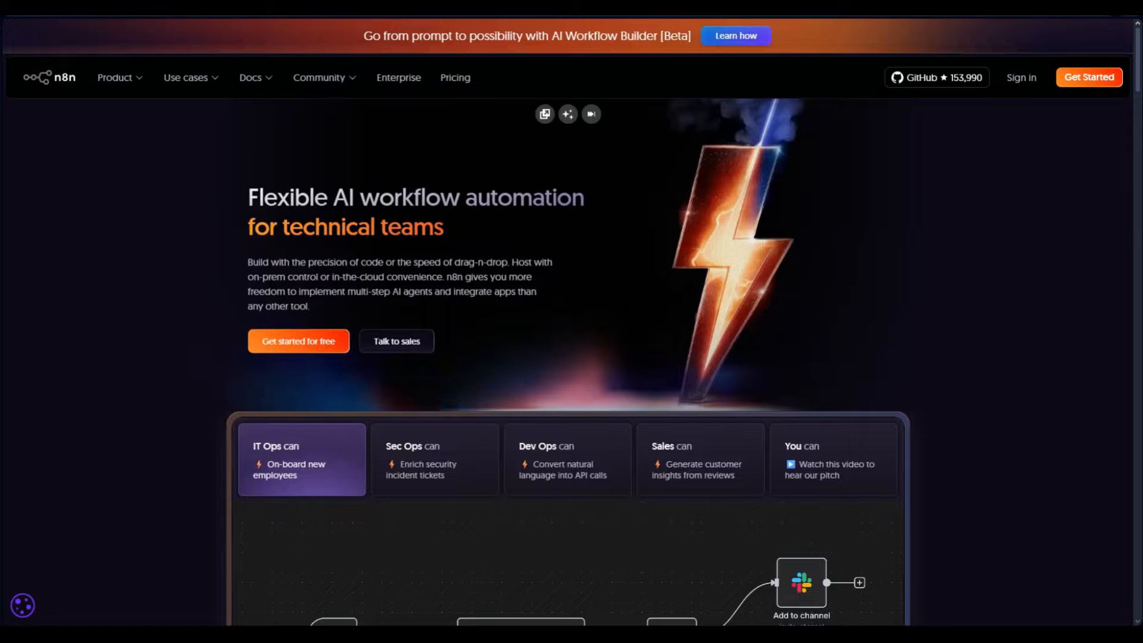
Keep the OpenAI Chat Model on gpt-4.1-mini and nudge its node down-right, name unchanged
{"action": "left_click", "coordinate": [357, 9]}
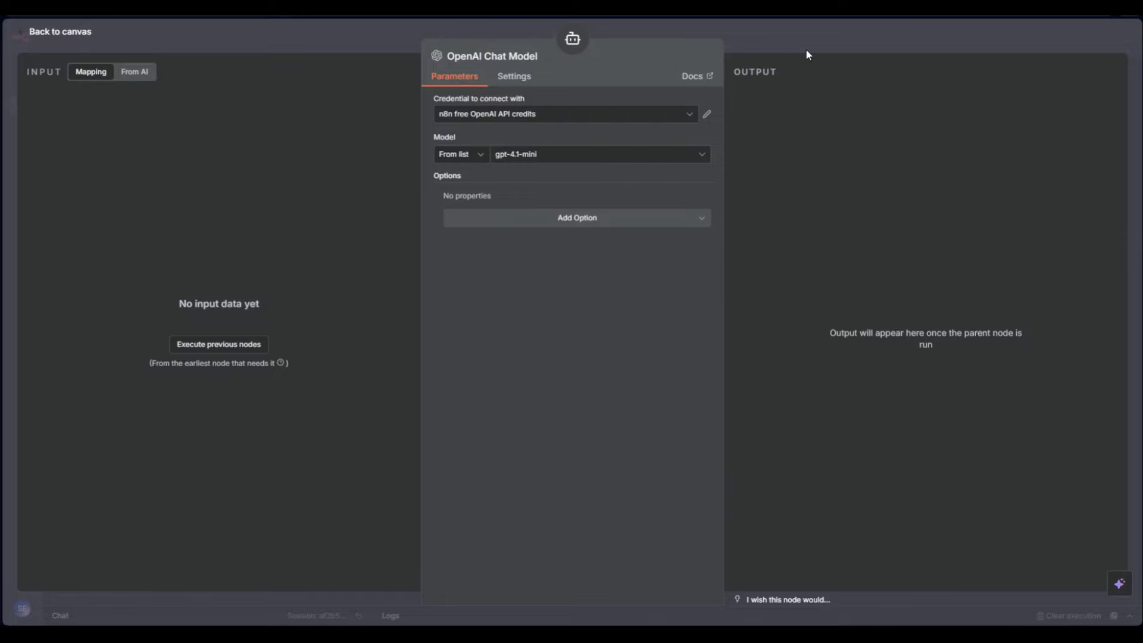
{"action": "left_click", "coordinate": [539, 156]}
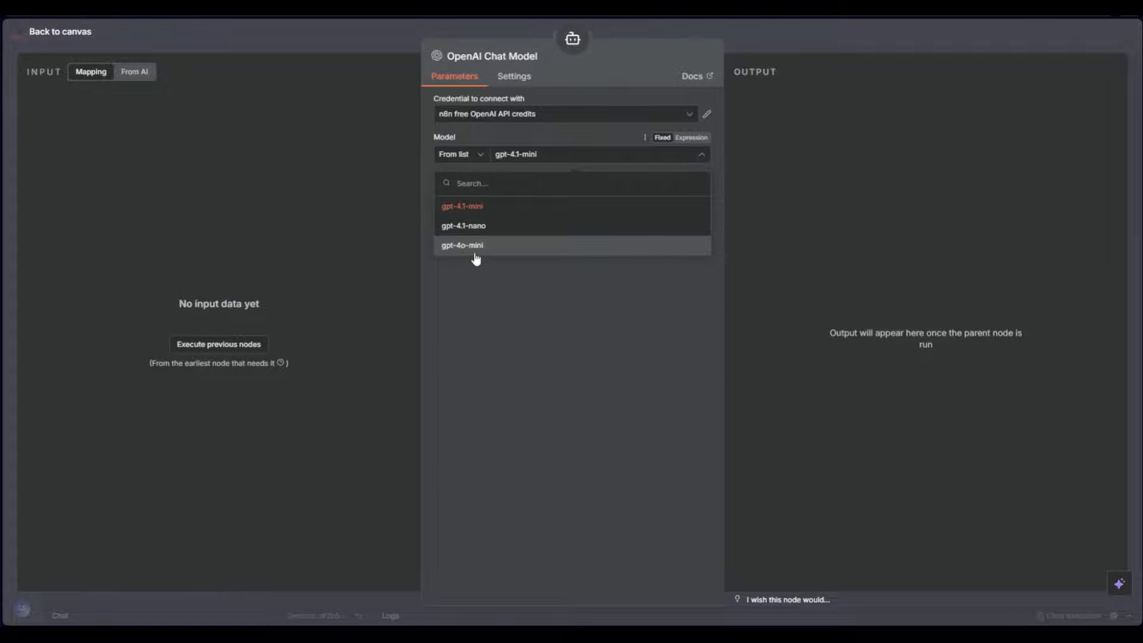
{"action": "left_click", "coordinate": [617, 302]}
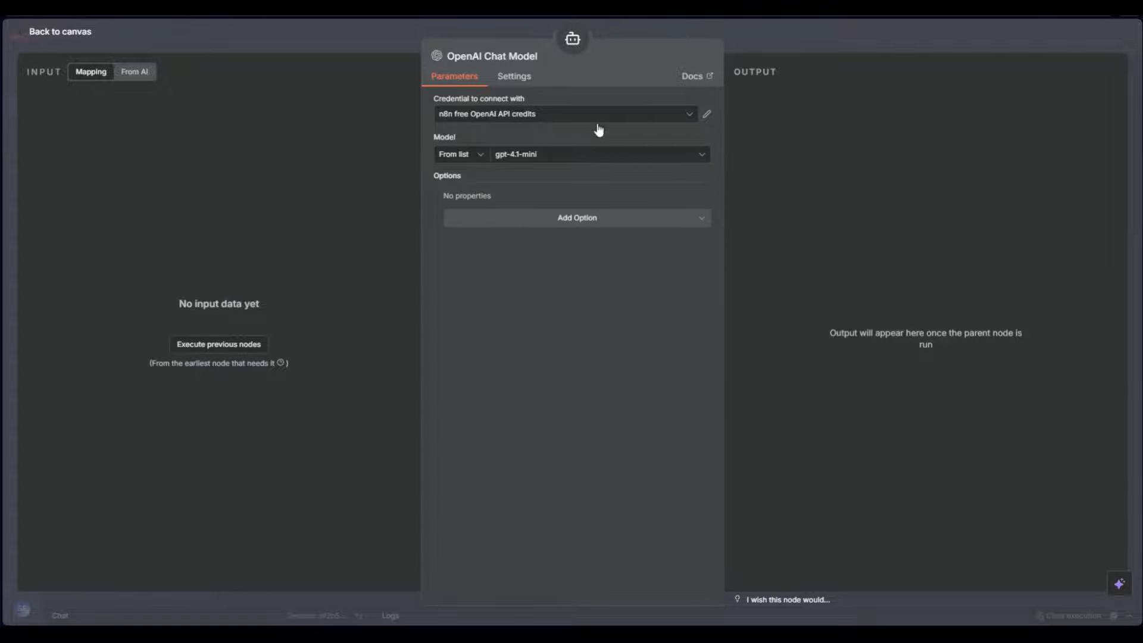
{"action": "left_click", "coordinate": [812, 33]}
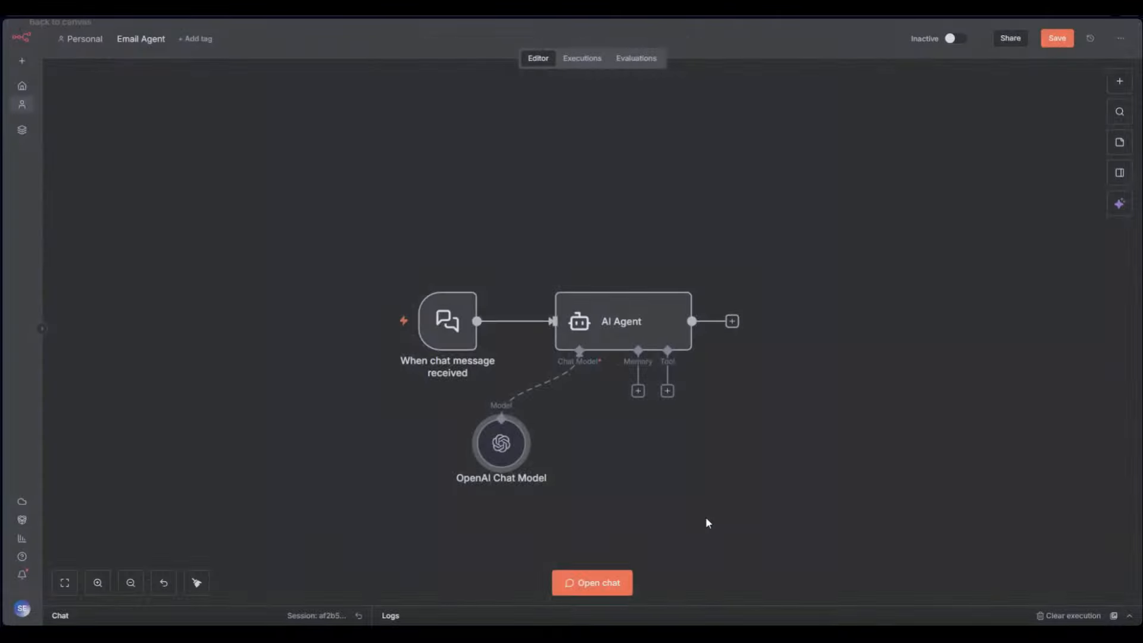
{"action": "mouse_move", "coordinate": [558, 436]}
{"action": "left_mouse_down"}
{"action": "mouse_move", "coordinate": [559, 452]}
{"action": "mouse_move", "coordinate": [567, 446]}
{"action": "left_mouse_up"}
{"action": "key", "text": "F2"}
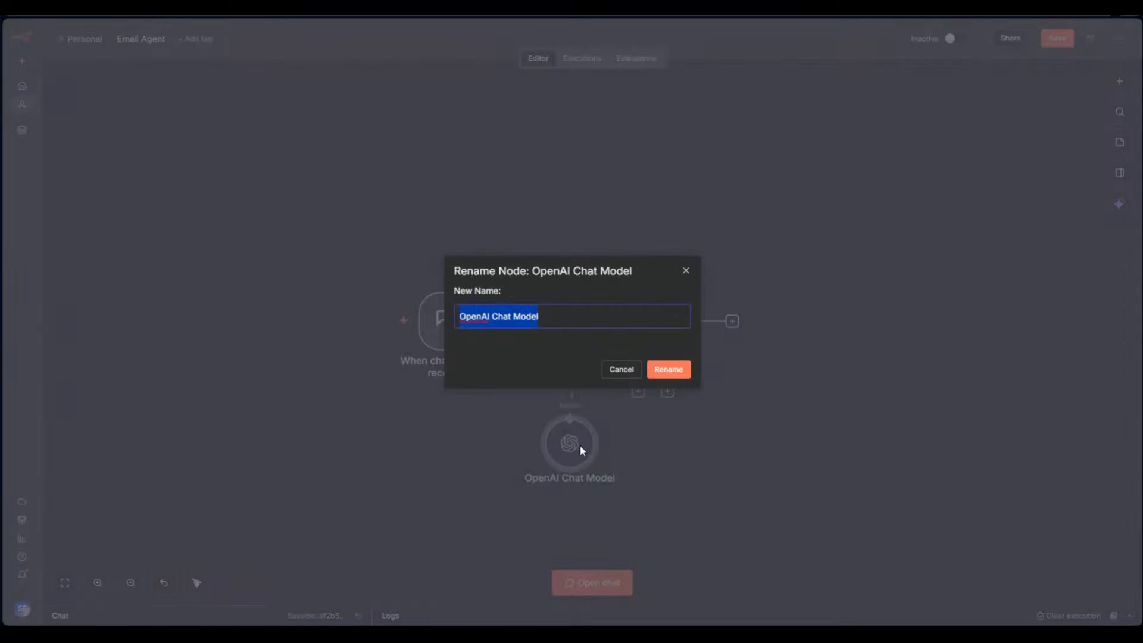
{"action": "left_click", "coordinate": [638, 373]}
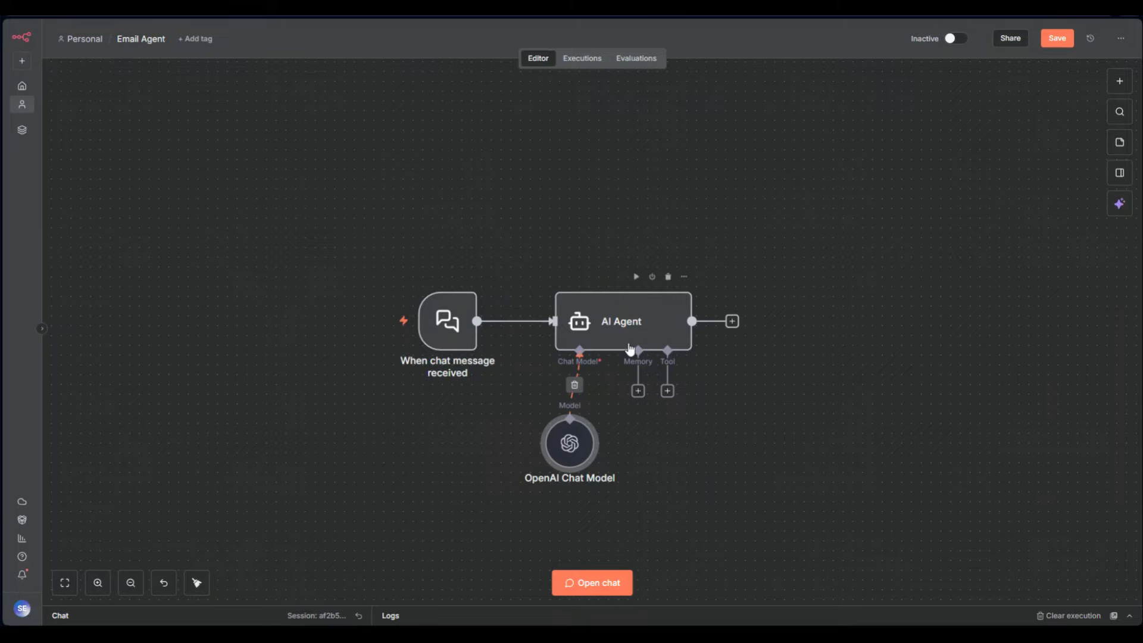
Rename the AI Agent node to 'Email agent' via its right-click menu
{"action": "left_click", "coordinate": [604, 322]}
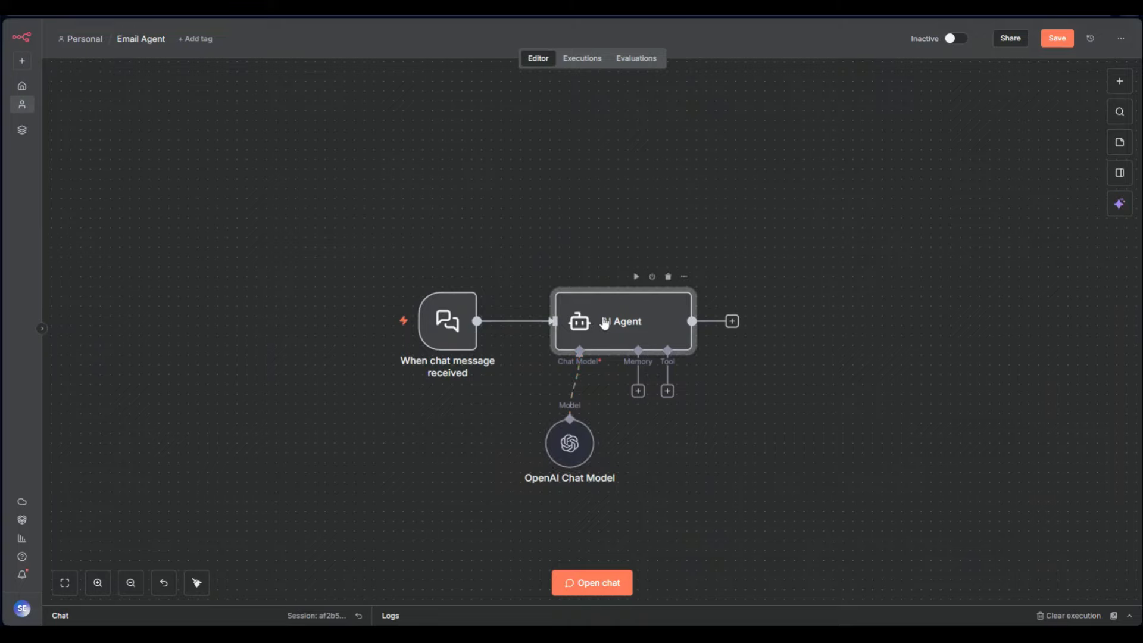
{"action": "right_click", "coordinate": [604, 322]}
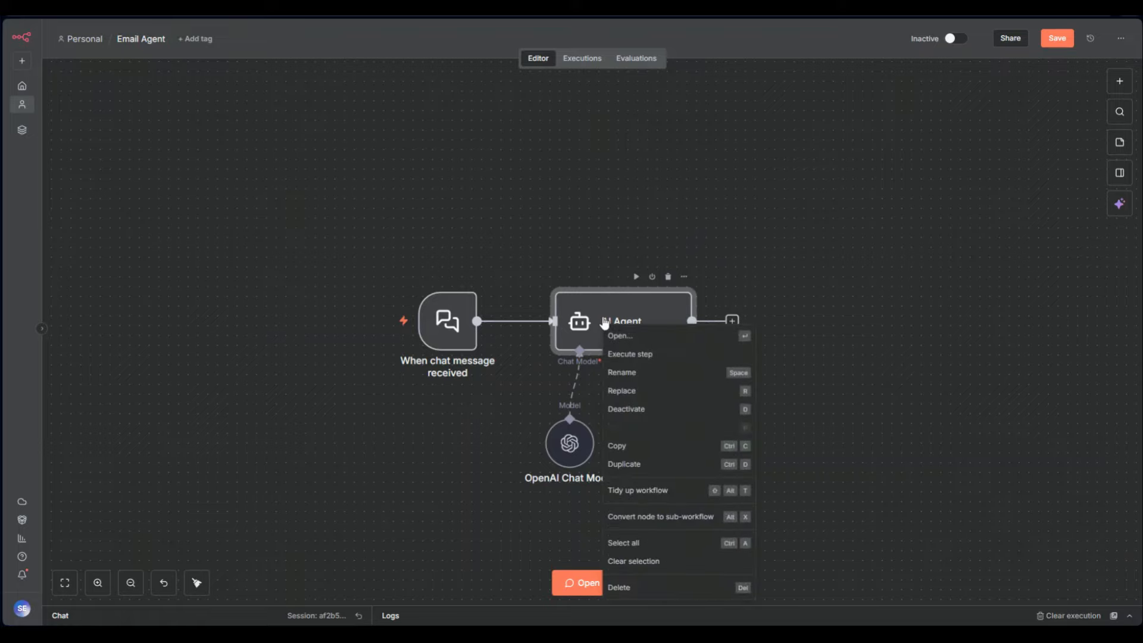
{"action": "left_click", "coordinate": [714, 375]}
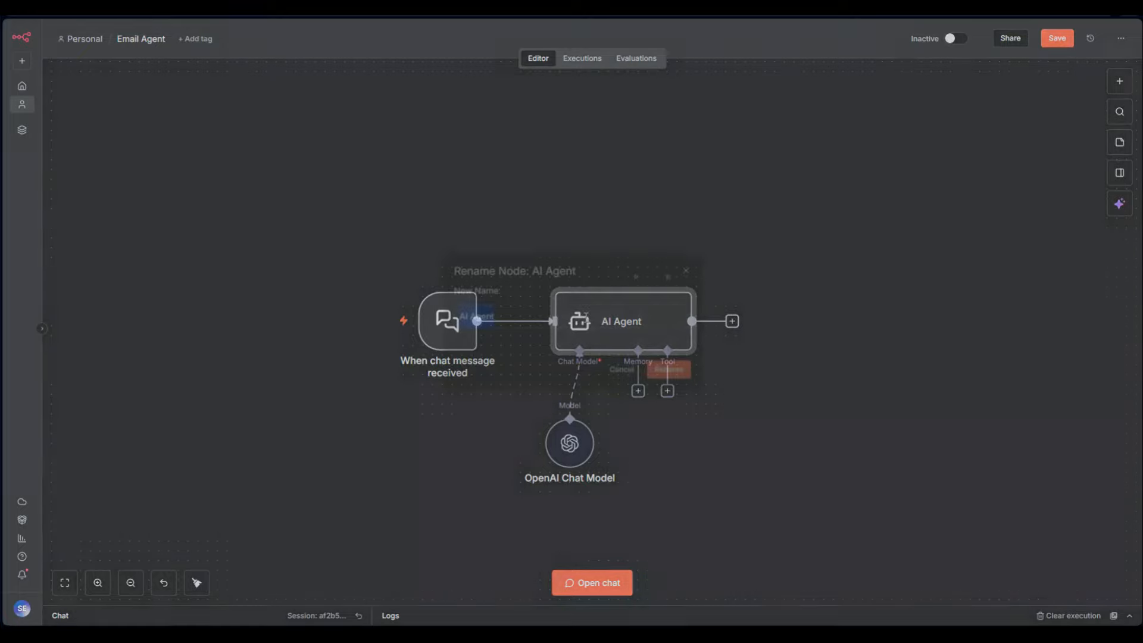
{"action": "type", "text": "Email"}
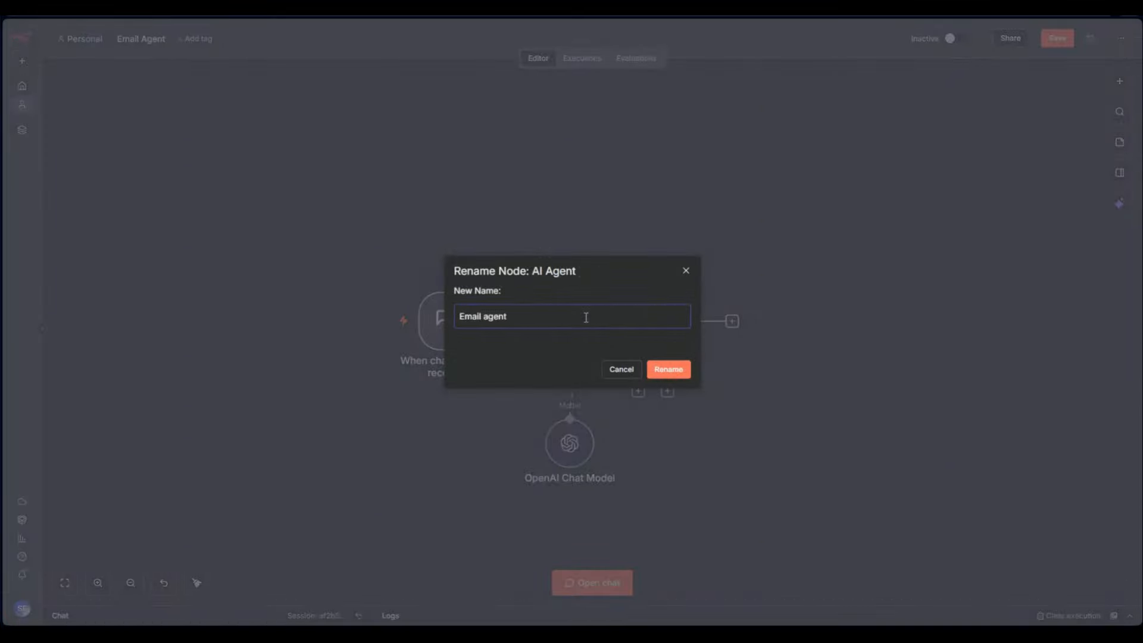
{"action": "left_click", "coordinate": [667, 372]}
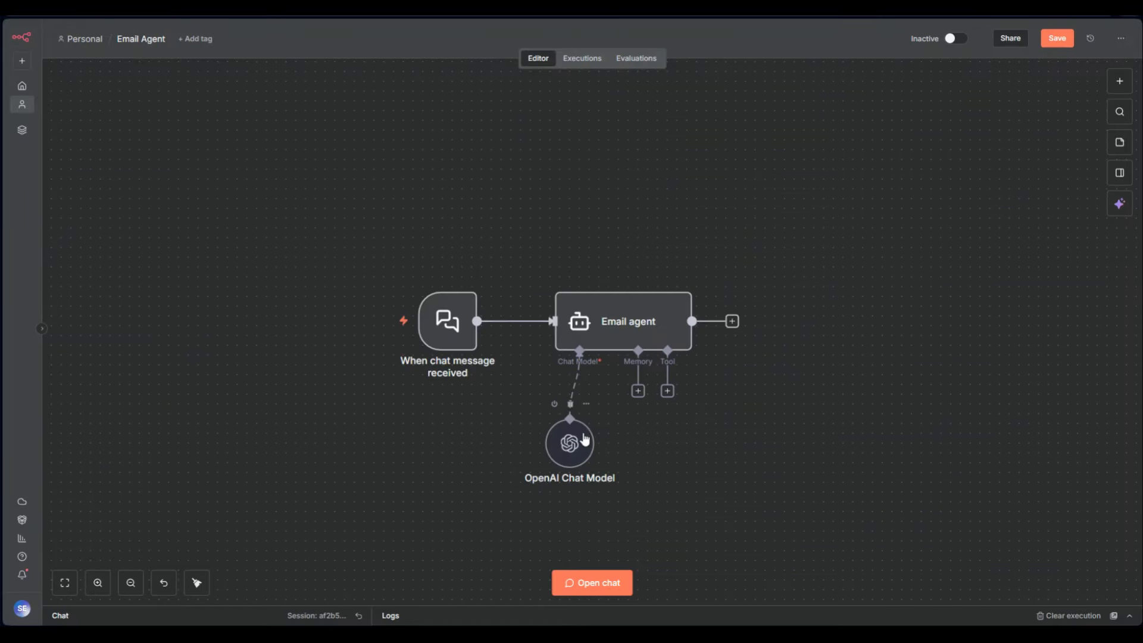
Attach a Simple Memory node to the Email agent's memory input
{"action": "left_click", "coordinate": [638, 391]}
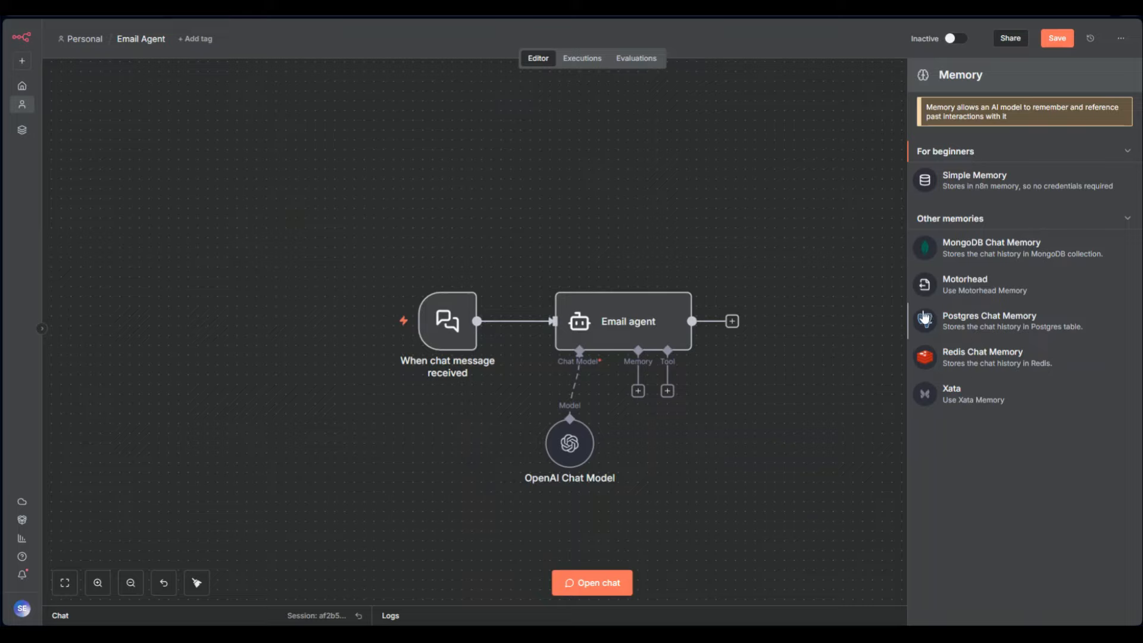
{"action": "left_click", "coordinate": [977, 186]}
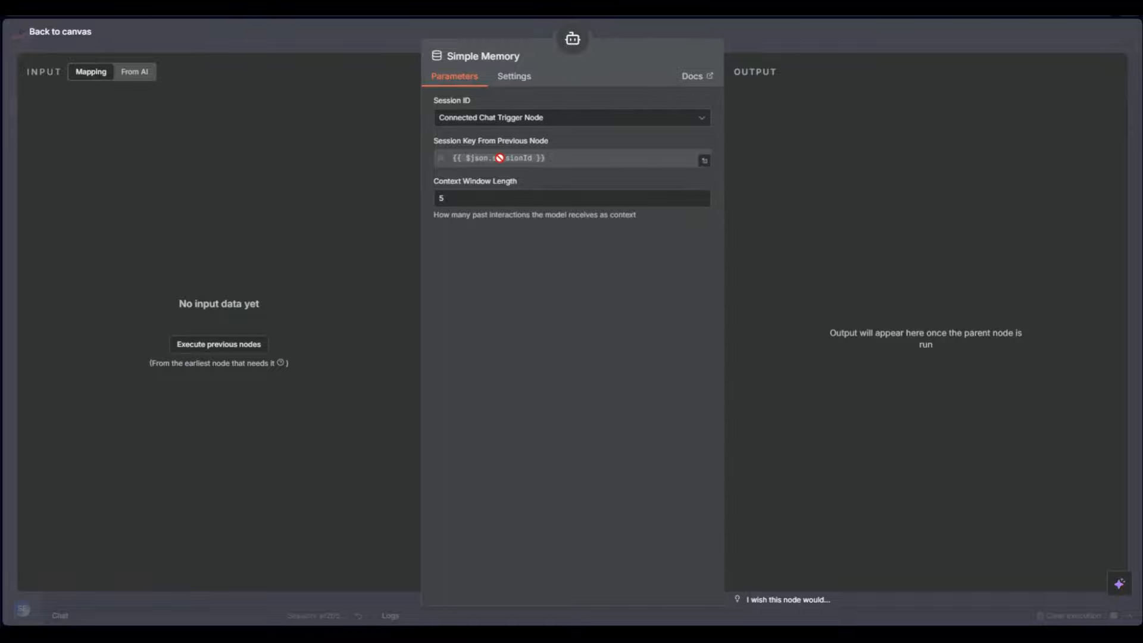
{"action": "left_click", "coordinate": [743, 37]}
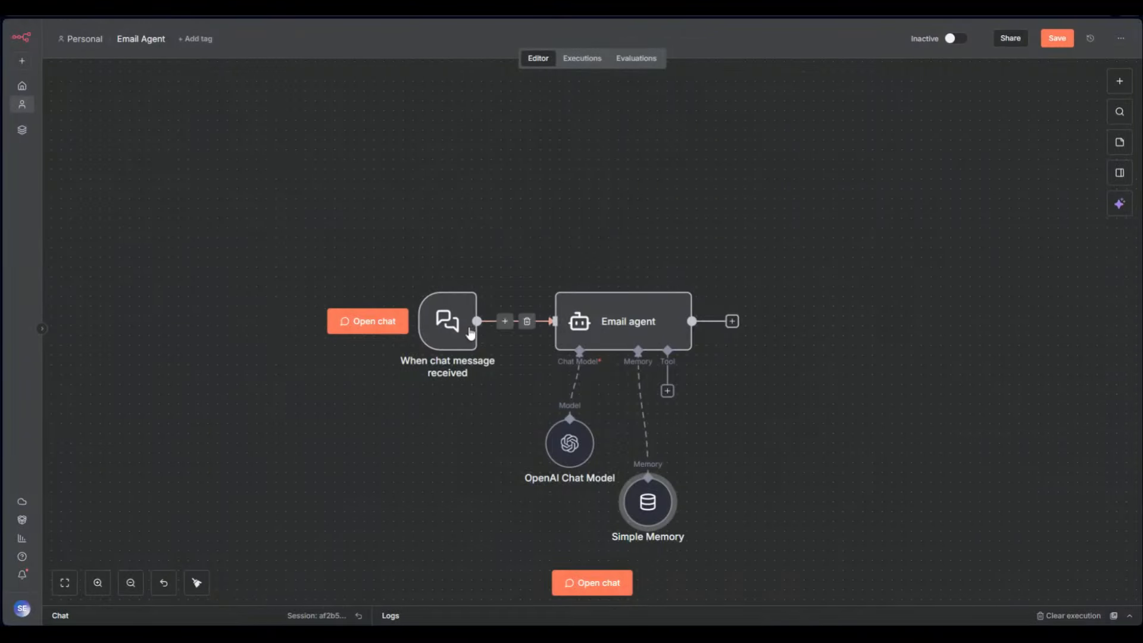
{"action": "left_click_drag", "start_coordinate": [546, 252], "coordinate": [376, 420]}
{"action": "left_click_drag", "start_coordinate": [515, 231], "coordinate": [384, 413]}
{"action": "left_click", "coordinate": [508, 264]}
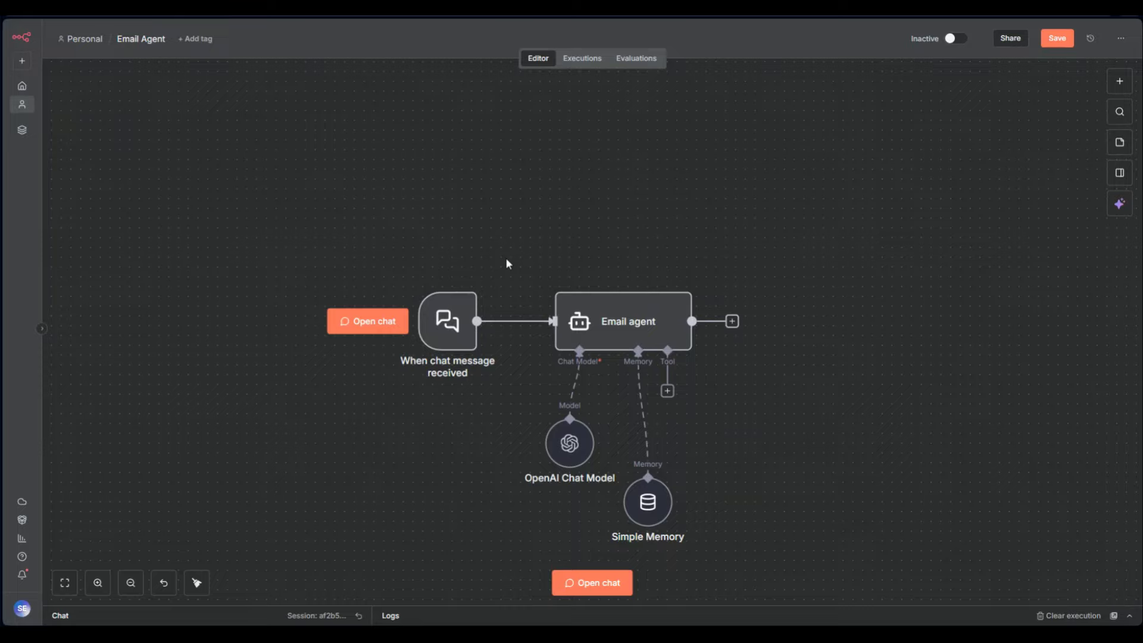
Set the Simple Memory session ID to Connected Chat Trigger Node and select the context window value 5
{"action": "double_click", "coordinate": [647, 501]}
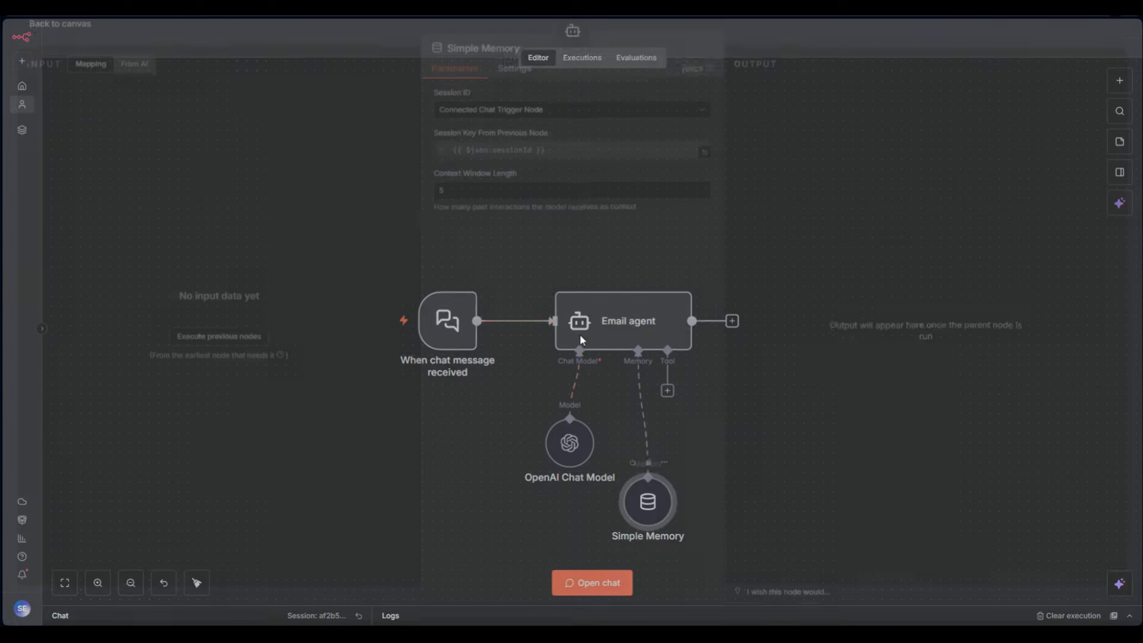
{"action": "left_click", "coordinate": [505, 118]}
{"action": "left_click", "coordinate": [495, 200]}
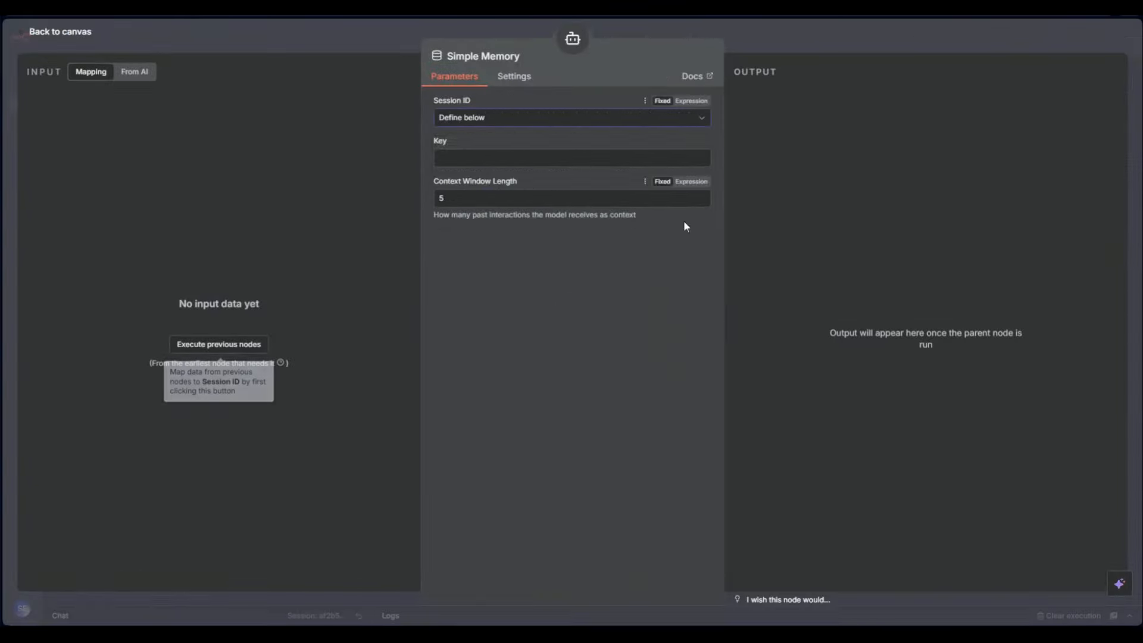
{"action": "left_click", "coordinate": [465, 162]}
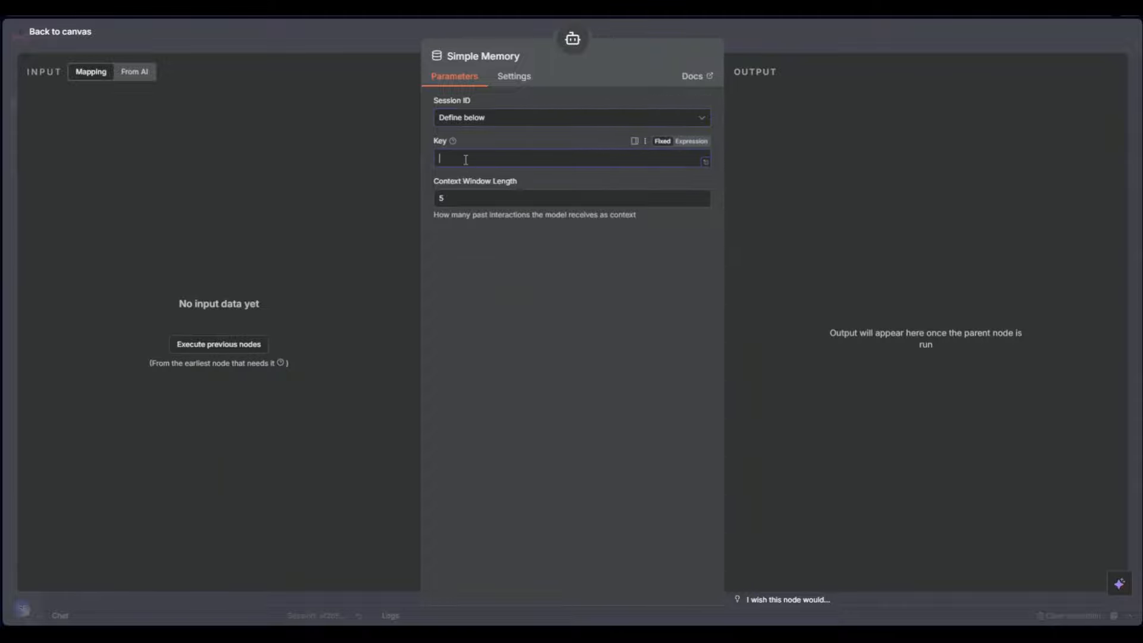
{"action": "left_click", "coordinate": [479, 120]}
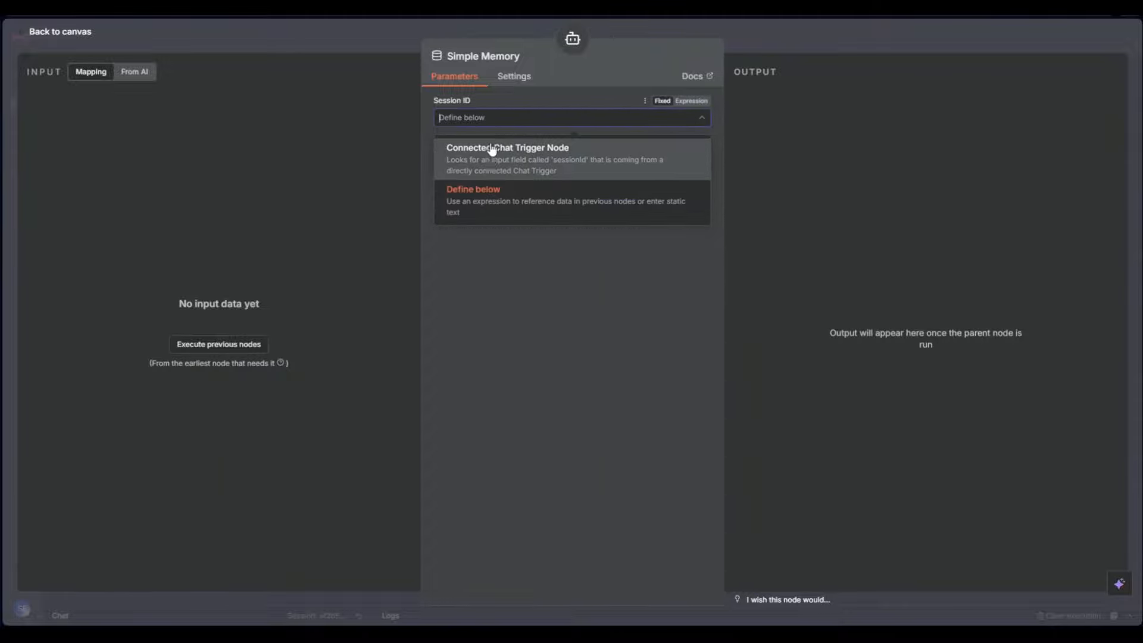
{"action": "left_click", "coordinate": [491, 150]}
{"action": "left_click_drag", "start_coordinate": [451, 199], "coordinate": [430, 194]}
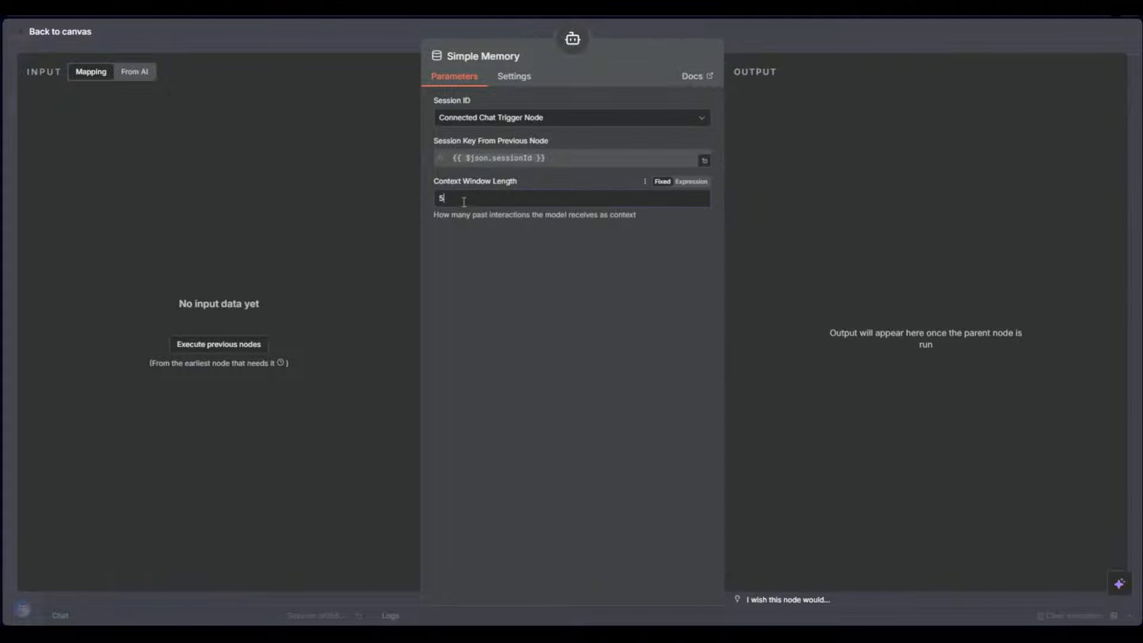
{"action": "left_click_drag", "start_coordinate": [465, 202], "coordinate": [434, 197]}
Set the context window length to 100 and place Simple Memory beside the OpenAI Chat Model
{"action": "type", "text": "100"}
{"action": "left_click", "coordinate": [351, 57]}
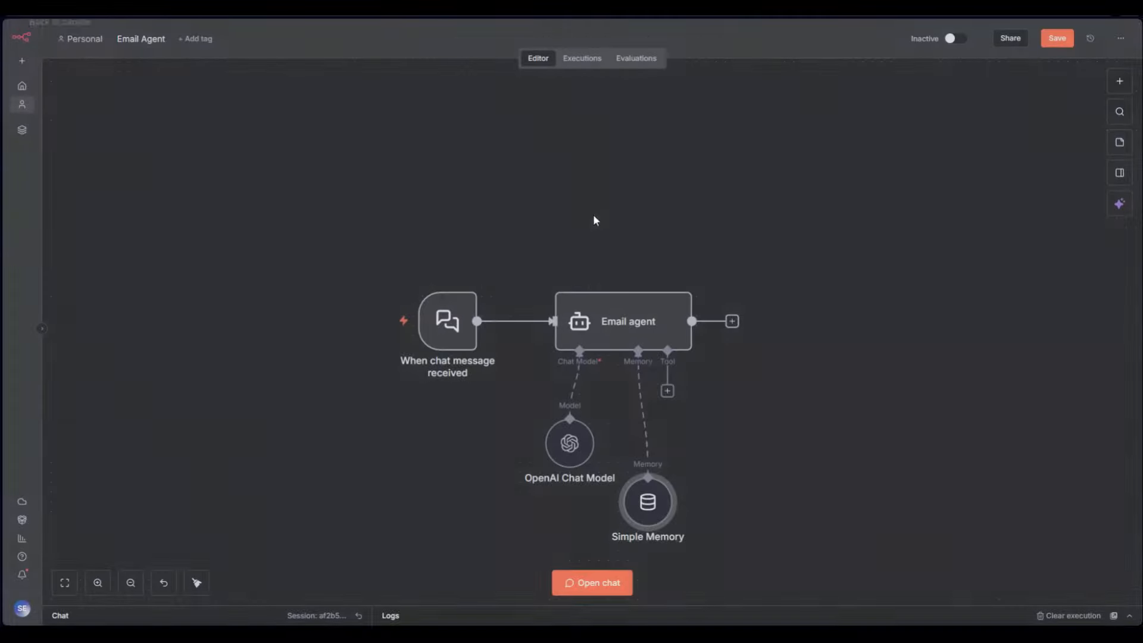
{"action": "left_click_drag", "start_coordinate": [666, 516], "coordinate": [617, 486]}
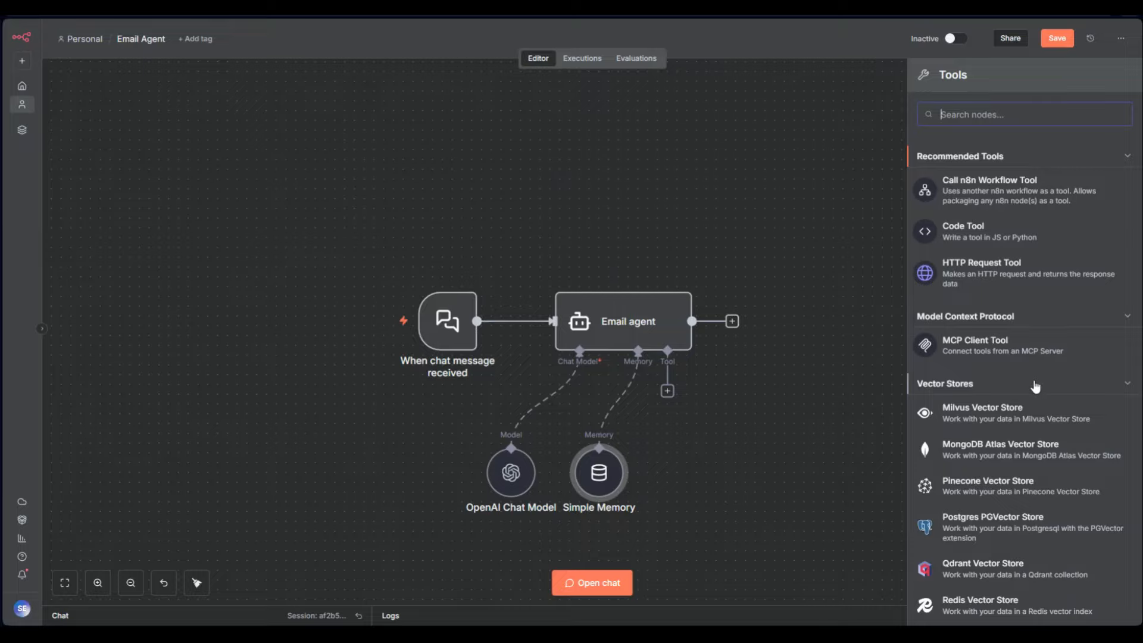
Browse the agent's Tools list: Recommended Tools, MCP Client Tool and vector stores
{"action": "scroll", "coordinate": [1033, 383], "scroll_direction": "down", "scroll_amount": 8}
{"action": "scroll", "coordinate": [1032, 385], "scroll_direction": "down", "scroll_amount": 20}
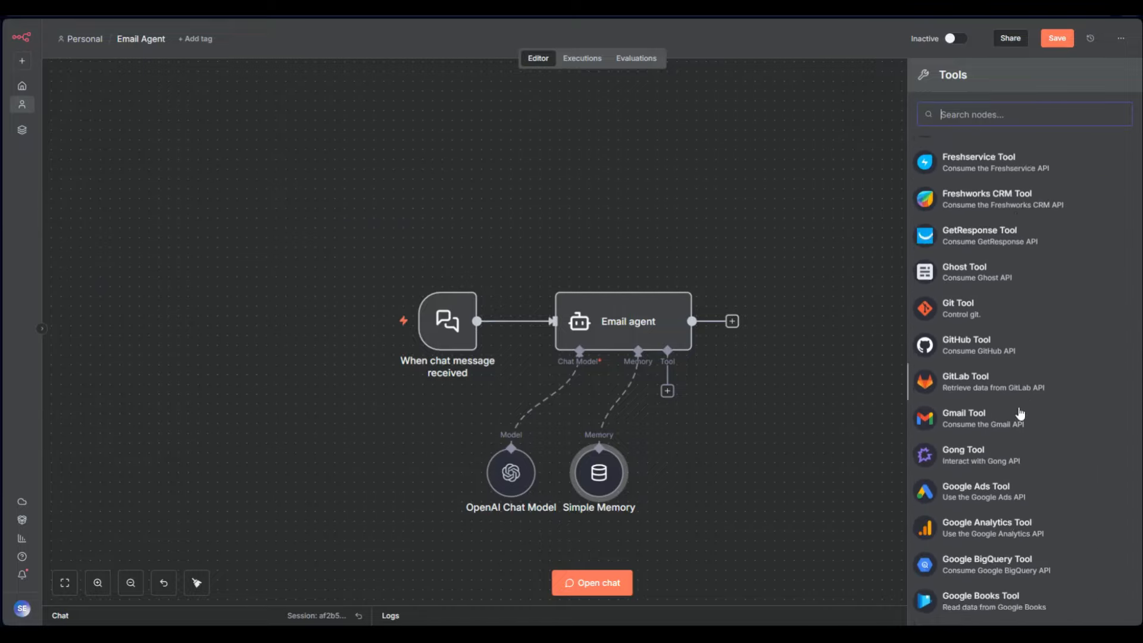
{"action": "scroll", "coordinate": [993, 419], "scroll_direction": "down", "scroll_amount": 20}
{"action": "scroll", "coordinate": [979, 372], "scroll_direction": "up", "scroll_amount": 20}
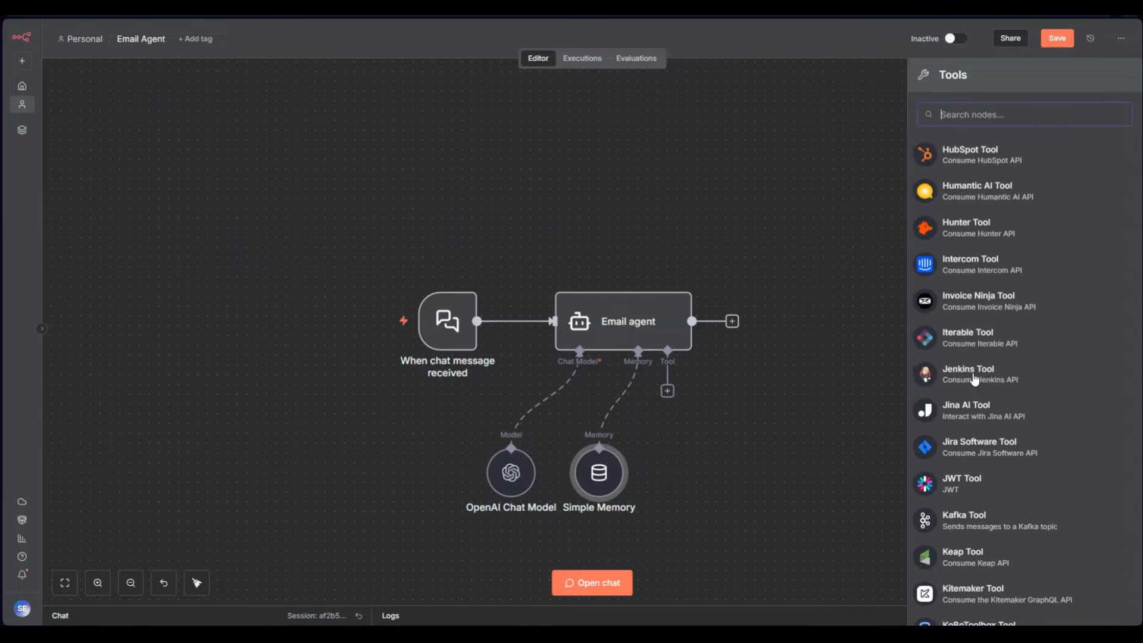
{"action": "scroll", "coordinate": [975, 379], "scroll_direction": "up", "scroll_amount": 20}
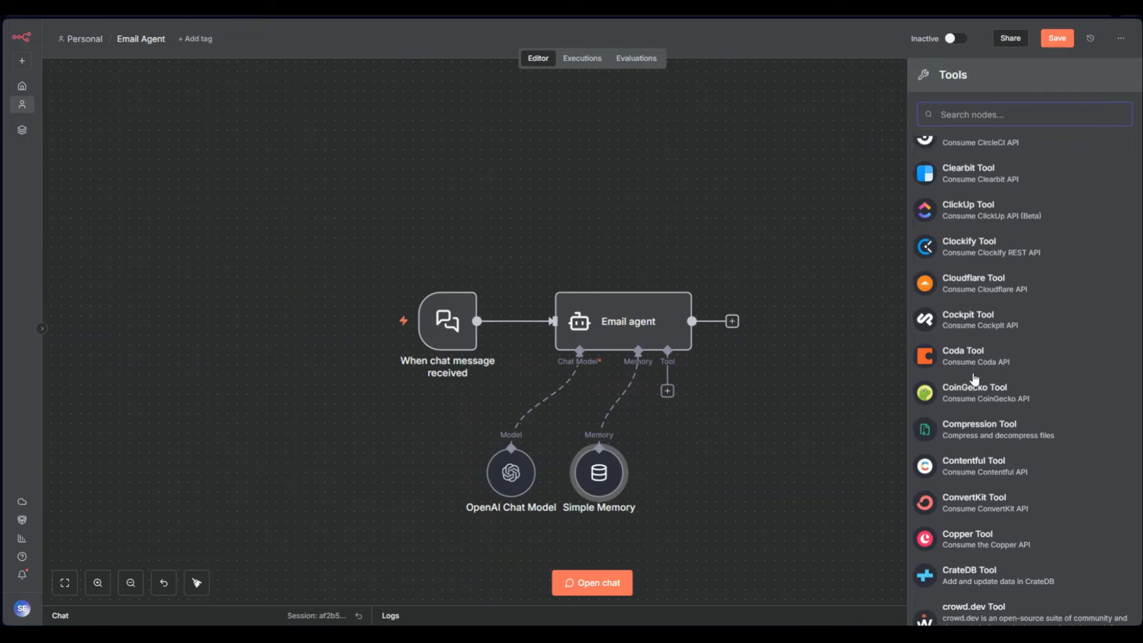
{"action": "scroll", "coordinate": [974, 378], "scroll_direction": "down", "scroll_amount": 6}
{"action": "scroll", "coordinate": [974, 378], "scroll_direction": "down", "scroll_amount": 6}
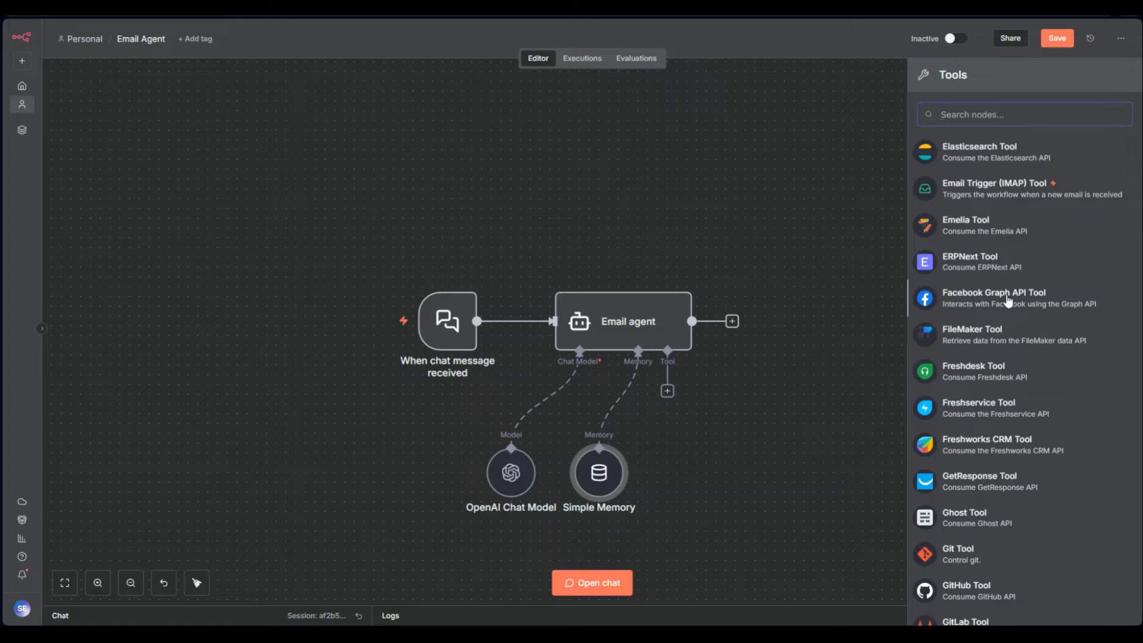
{"action": "scroll", "coordinate": [1007, 298], "scroll_direction": "up", "scroll_amount": 7}
{"action": "scroll", "coordinate": [1007, 298], "scroll_direction": "up", "scroll_amount": 20}
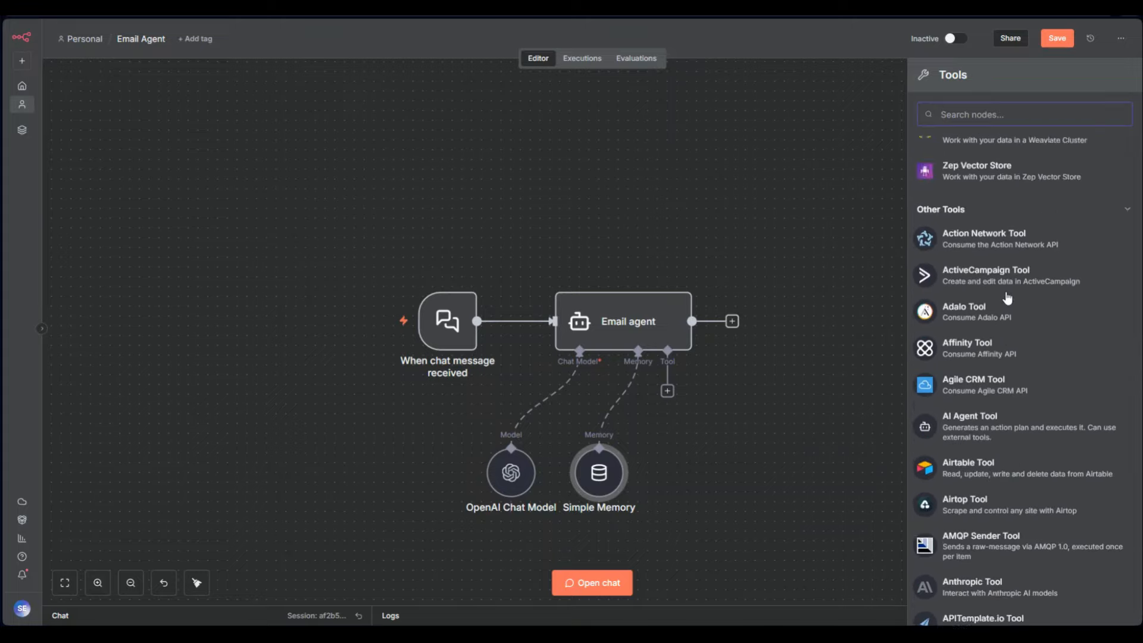
{"action": "scroll", "coordinate": [1006, 296], "scroll_direction": "up", "scroll_amount": 3}
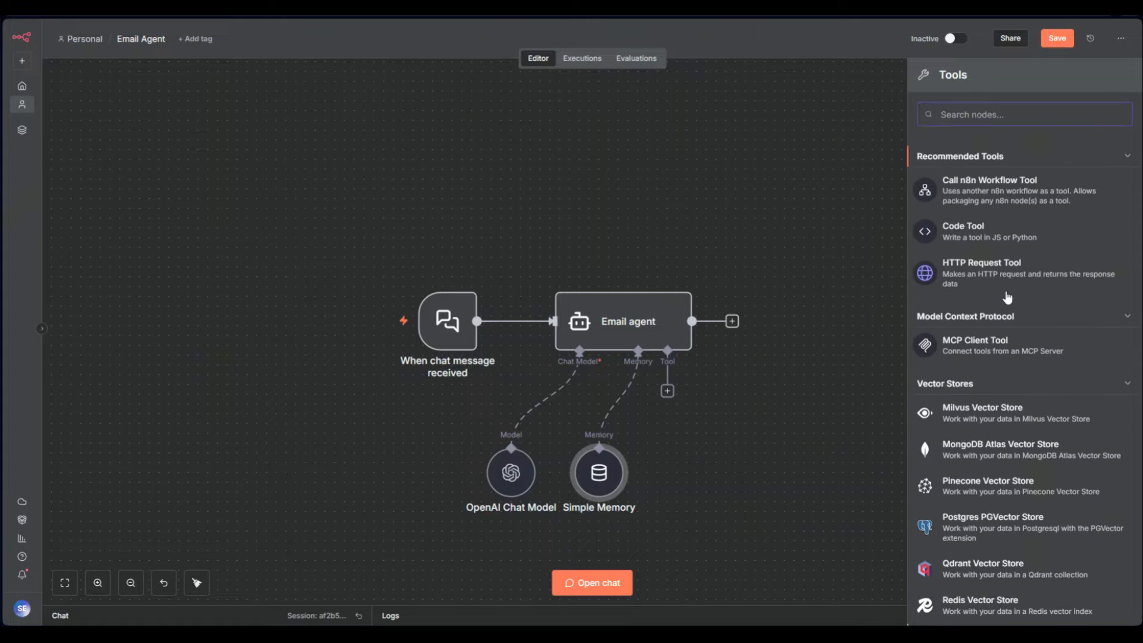
{"action": "left_click", "coordinate": [1034, 357]}
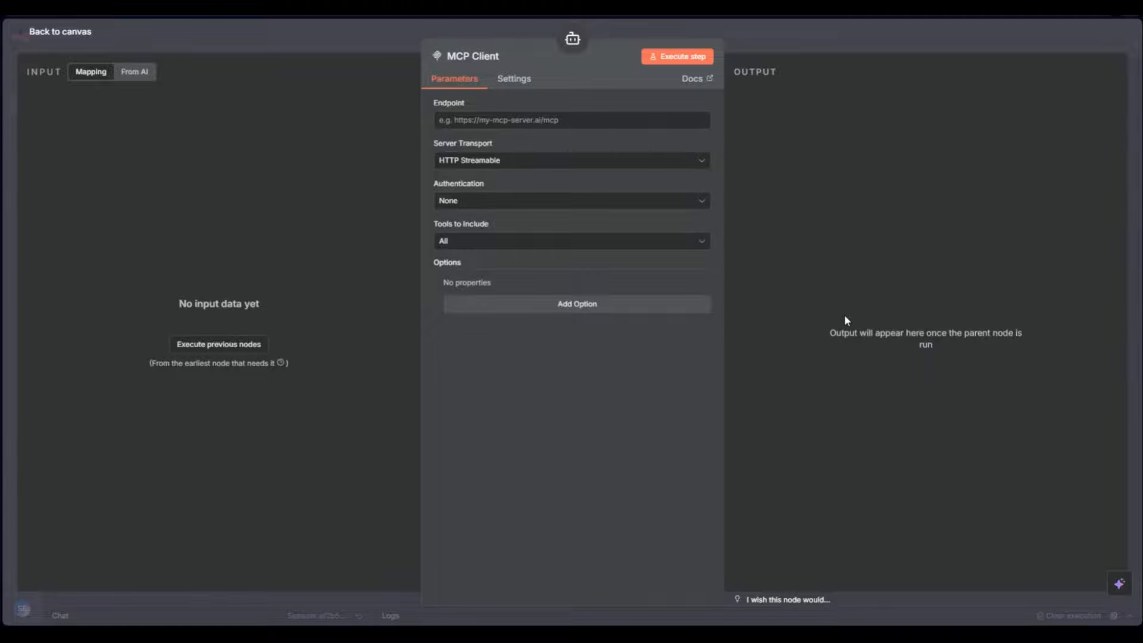
{"action": "left_click", "coordinate": [500, 160]}
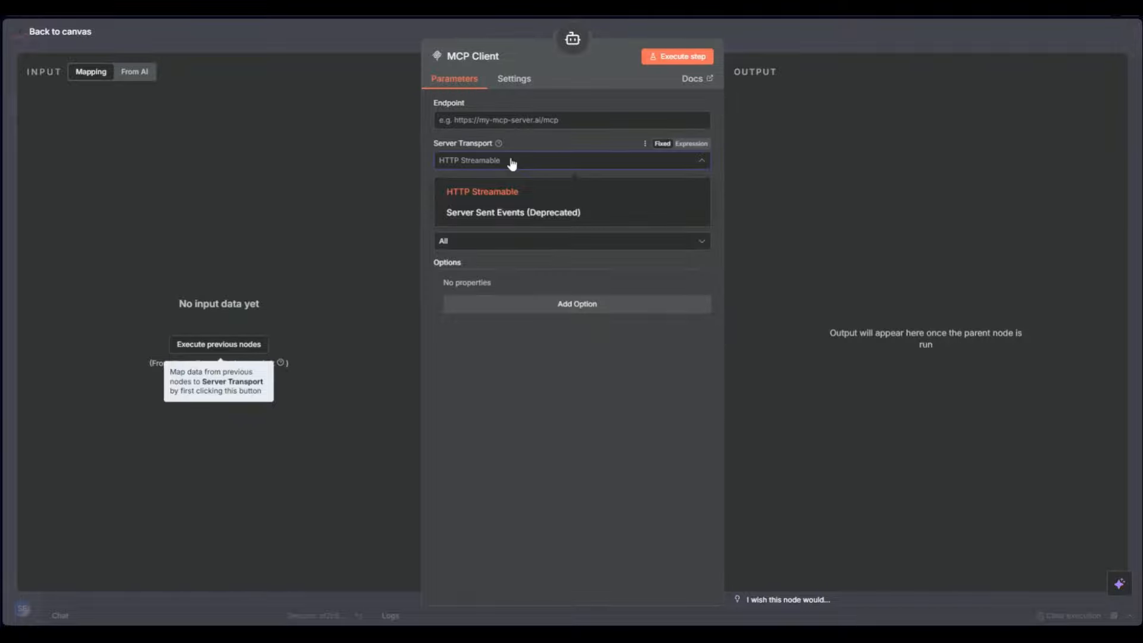
{"action": "left_click", "coordinate": [512, 161]}
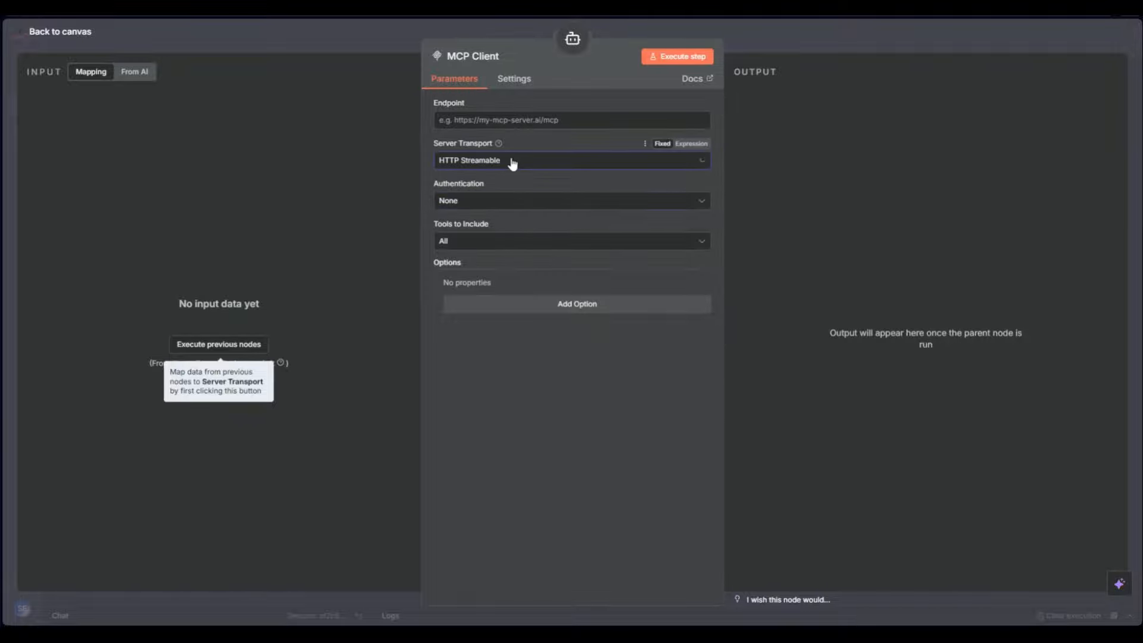
{"action": "left_click", "coordinate": [793, 28]}
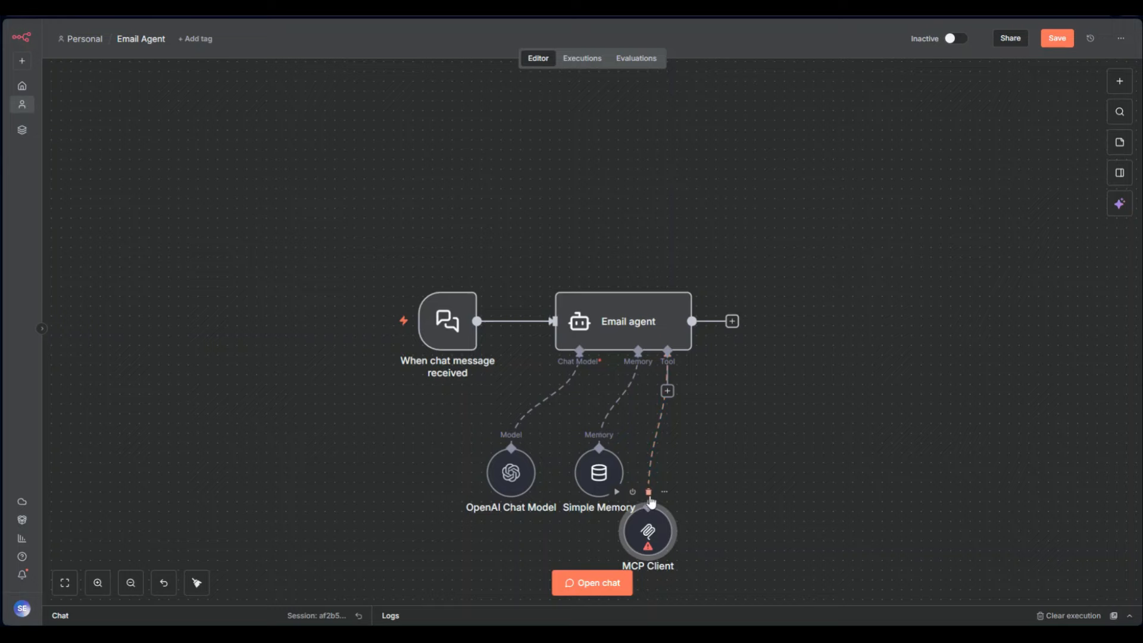
{"action": "left_click", "coordinate": [648, 491]}
{"action": "left_click", "coordinate": [667, 391]}
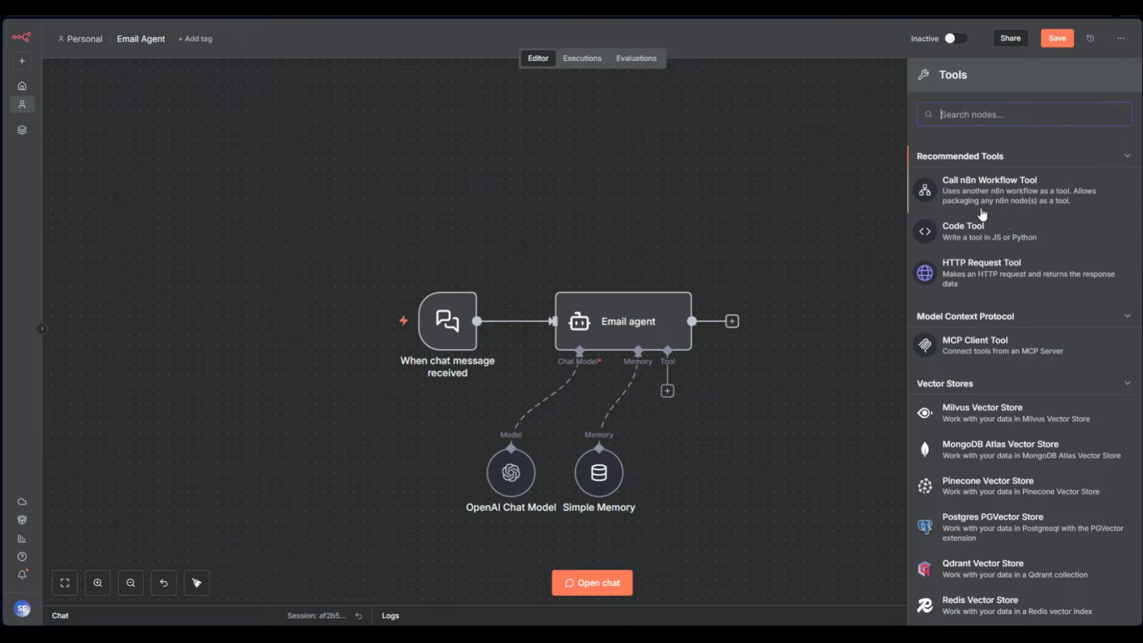
Add the Gmail tool to the agent by searching for 'gmai'
{"action": "scroll", "coordinate": [974, 474], "scroll_direction": "down", "scroll_amount": 6}
{"action": "scroll", "coordinate": [974, 474], "scroll_direction": "down", "scroll_amount": 15}
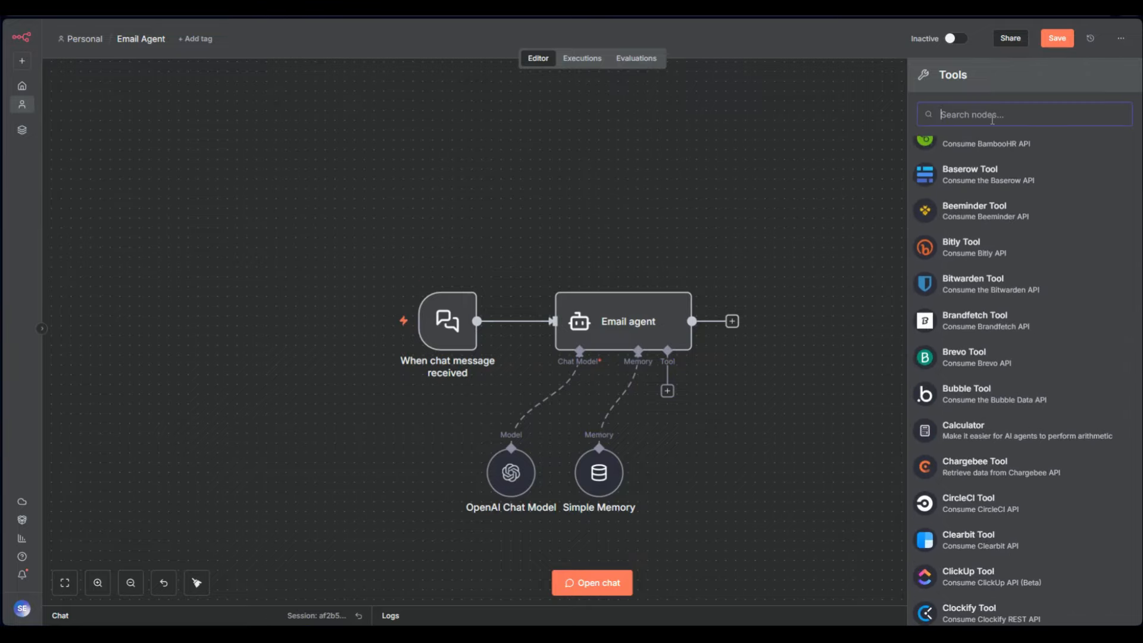
{"action": "type", "text": "gmai"}
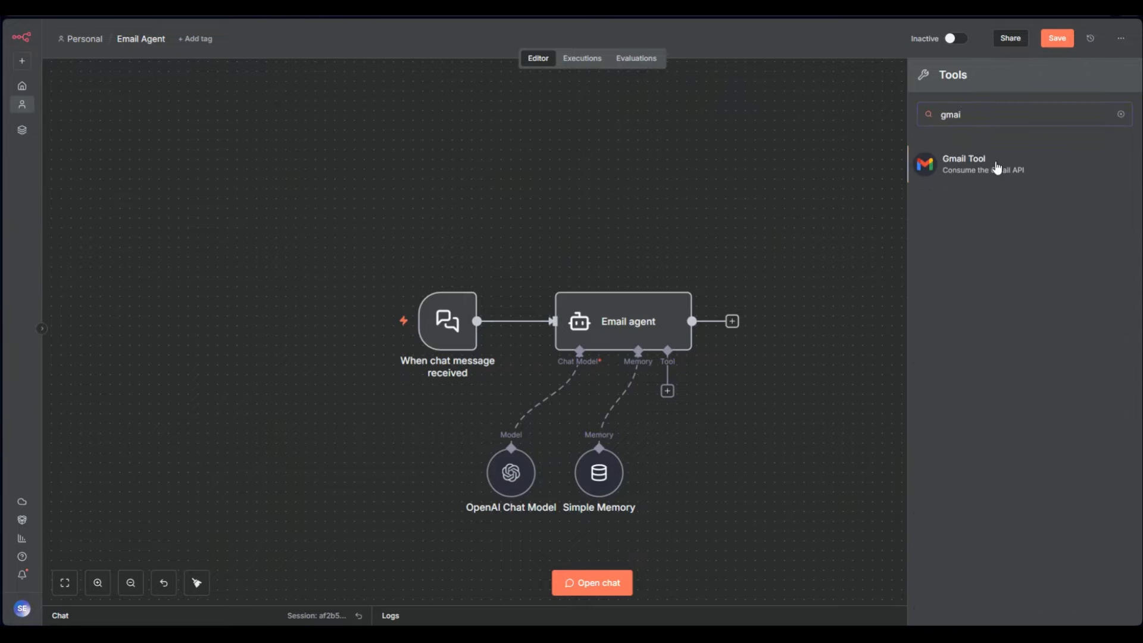
{"action": "left_click", "coordinate": [997, 169]}
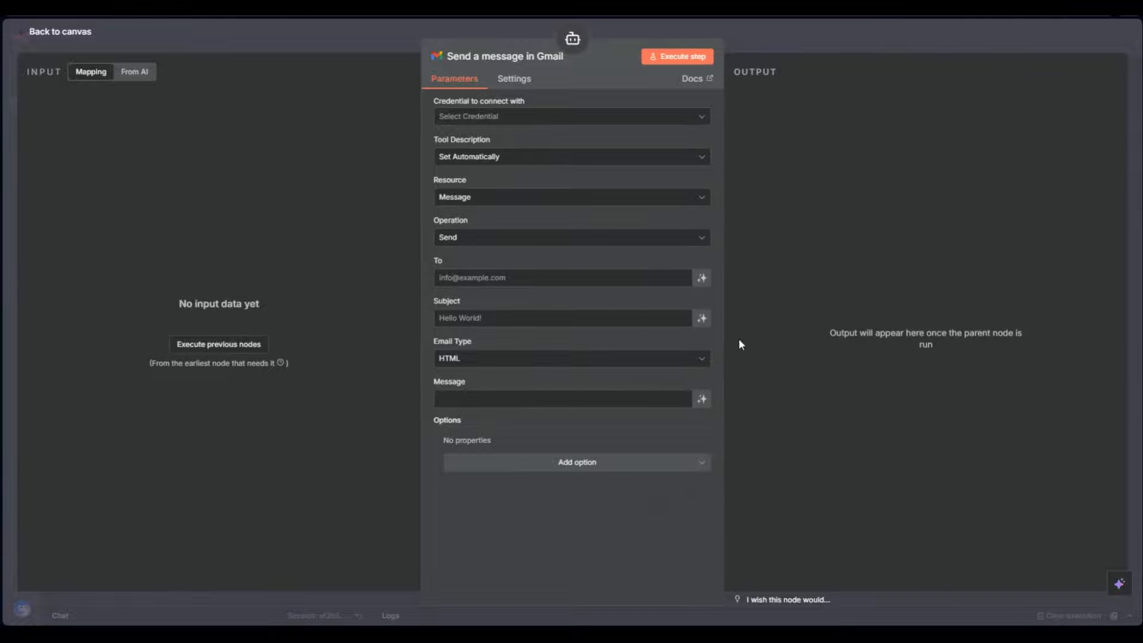
Create a new Gmail OAuth2 credential authorised through Google sign-in
{"action": "left_click", "coordinate": [466, 119]}
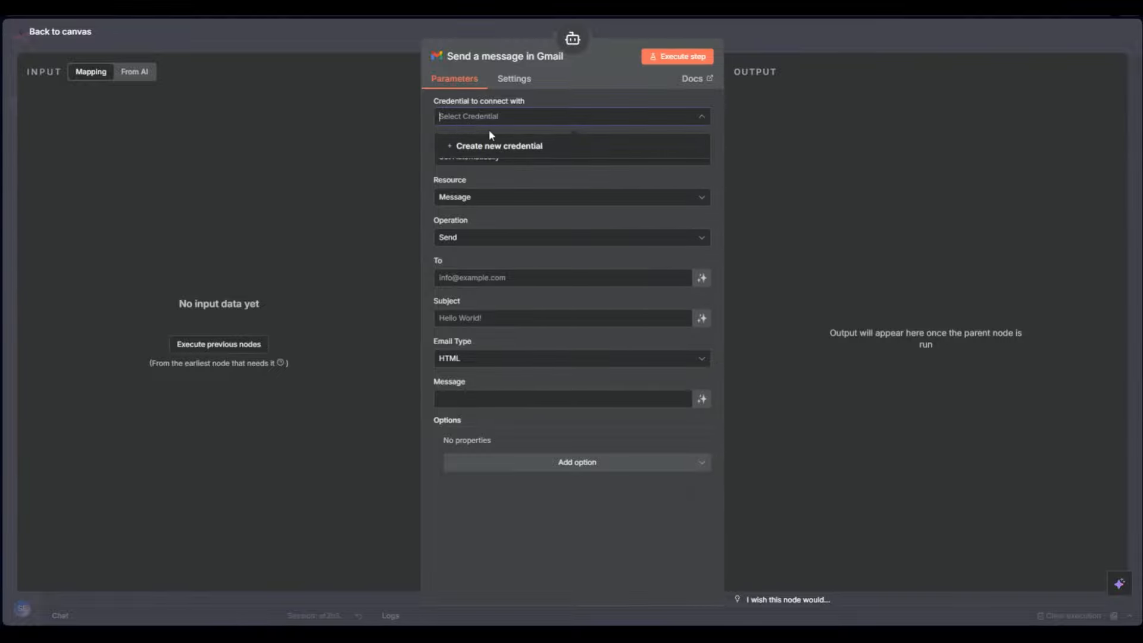
{"action": "left_click", "coordinate": [492, 145]}
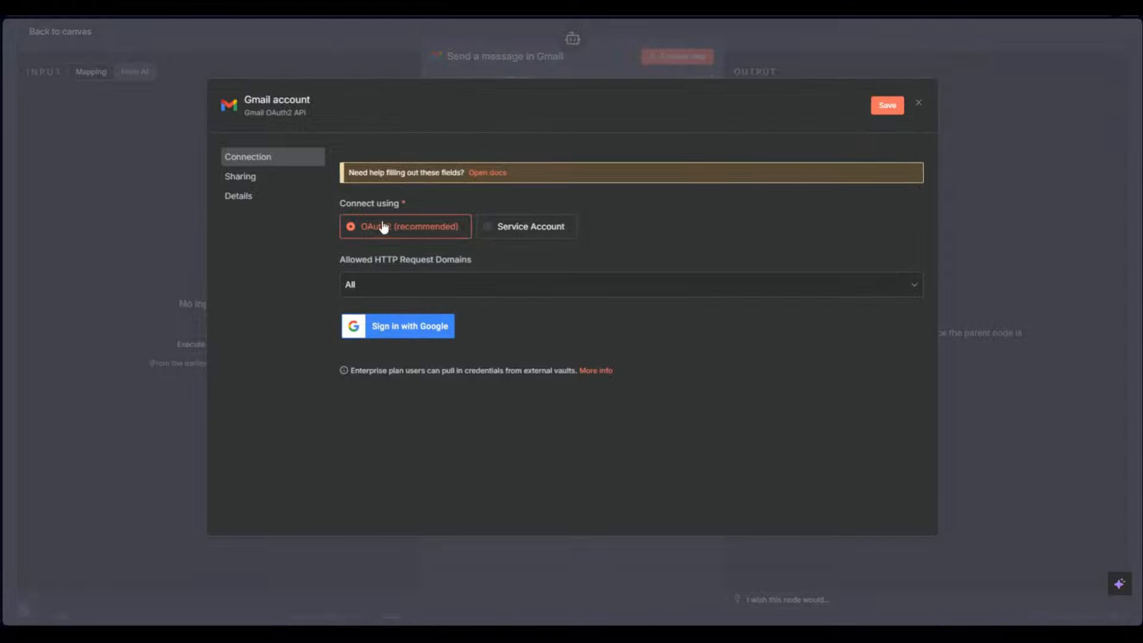
{"action": "left_click", "coordinate": [421, 327]}
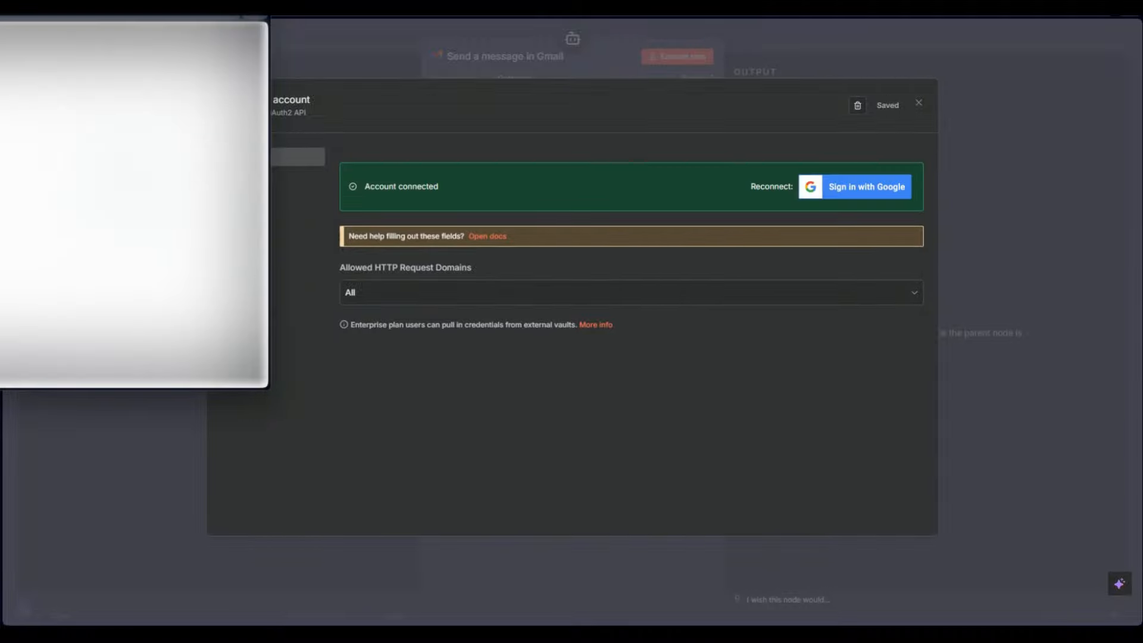
{"action": "left_click", "coordinate": [918, 102]}
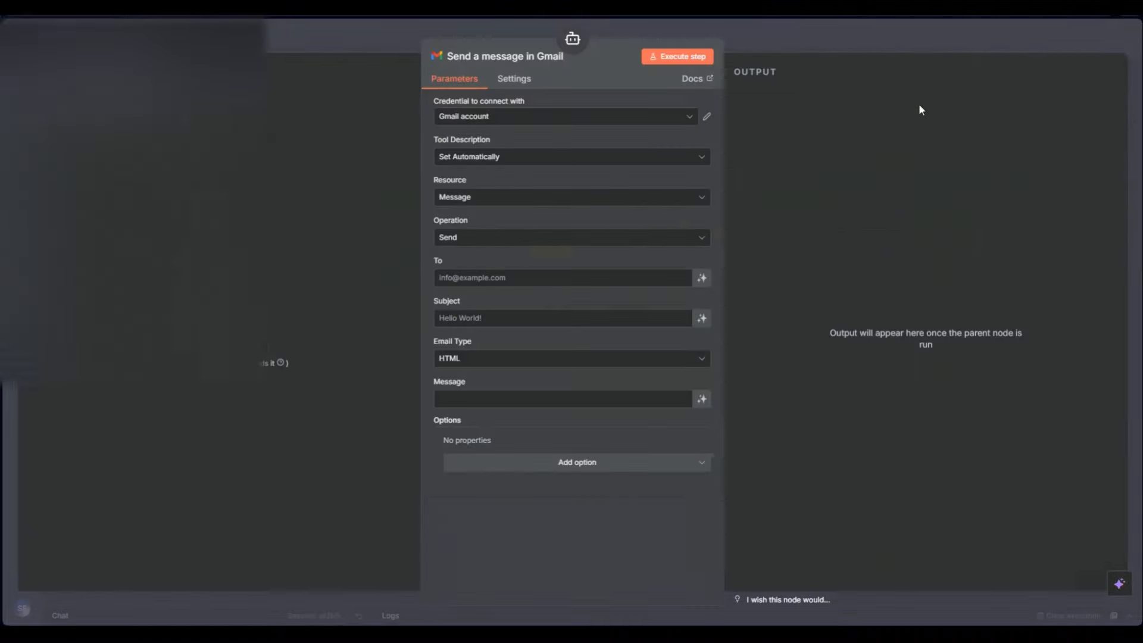
Give the Gmail tool node a custom name and keep its tool description set automatically
{"action": "left_click", "coordinate": [485, 56]}
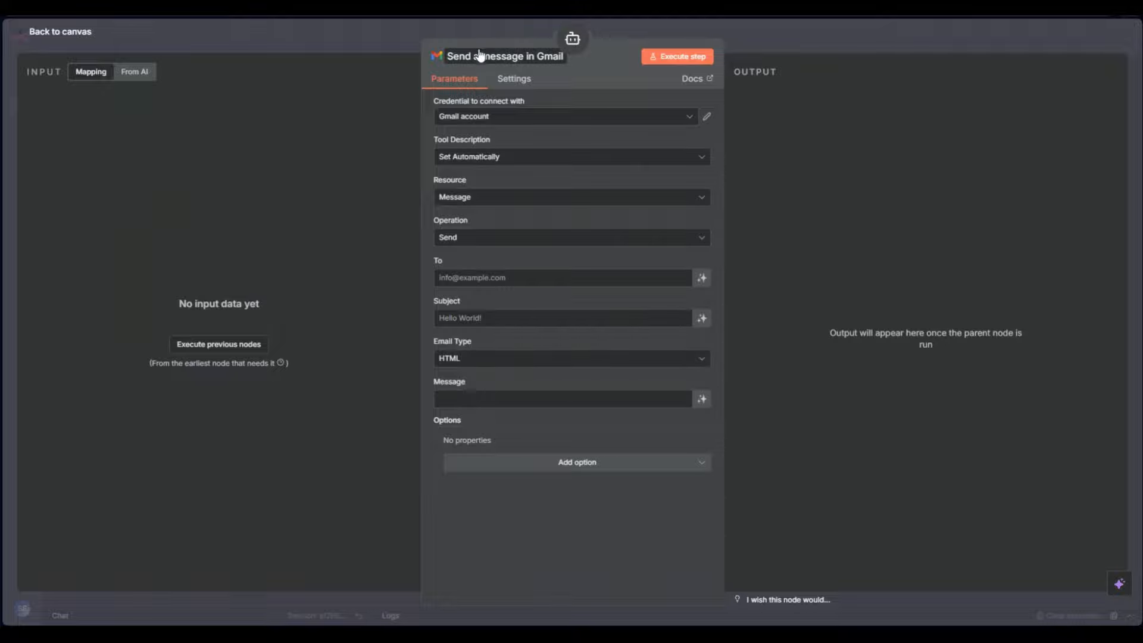
{"action": "type", "text": "Seif"}
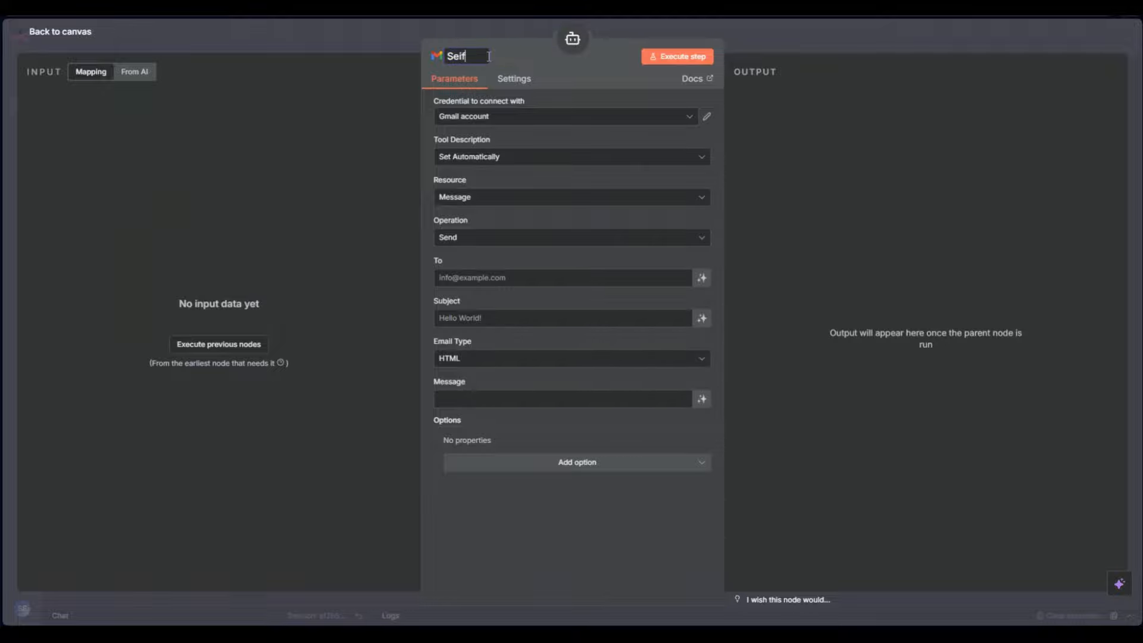
{"action": "type", "text": "99"}
{"action": "key", "text": "Return"}
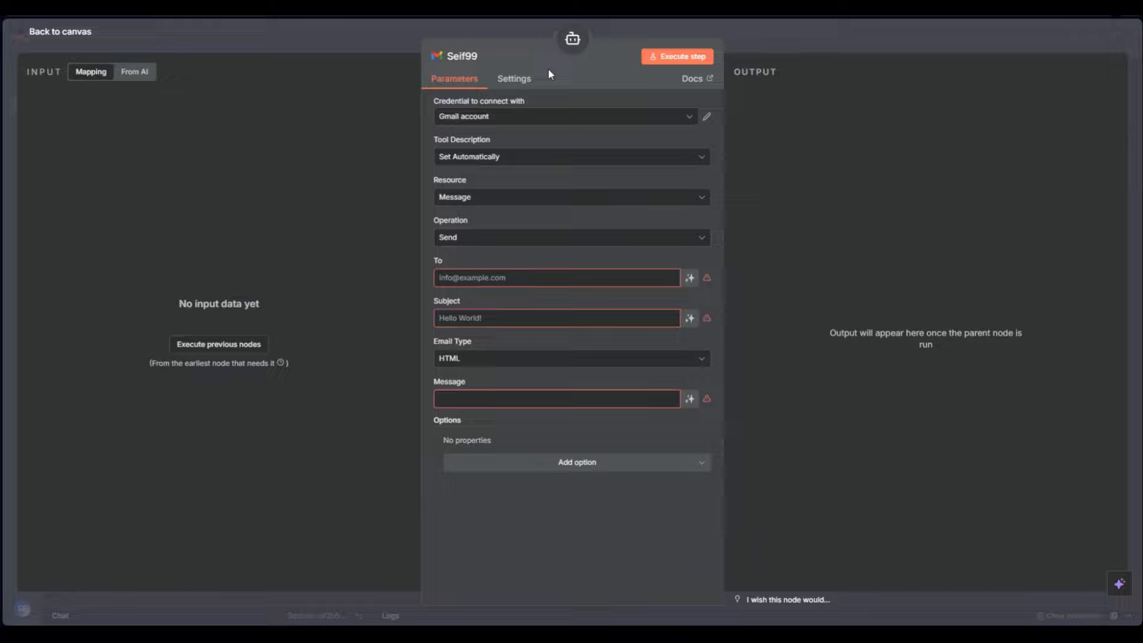
{"action": "left_click", "coordinate": [476, 157]}
{"action": "left_click", "coordinate": [475, 157]}
Keep resource Message with operation Send, and confirm the Gmail credential is connected
{"action": "left_click", "coordinate": [486, 199]}
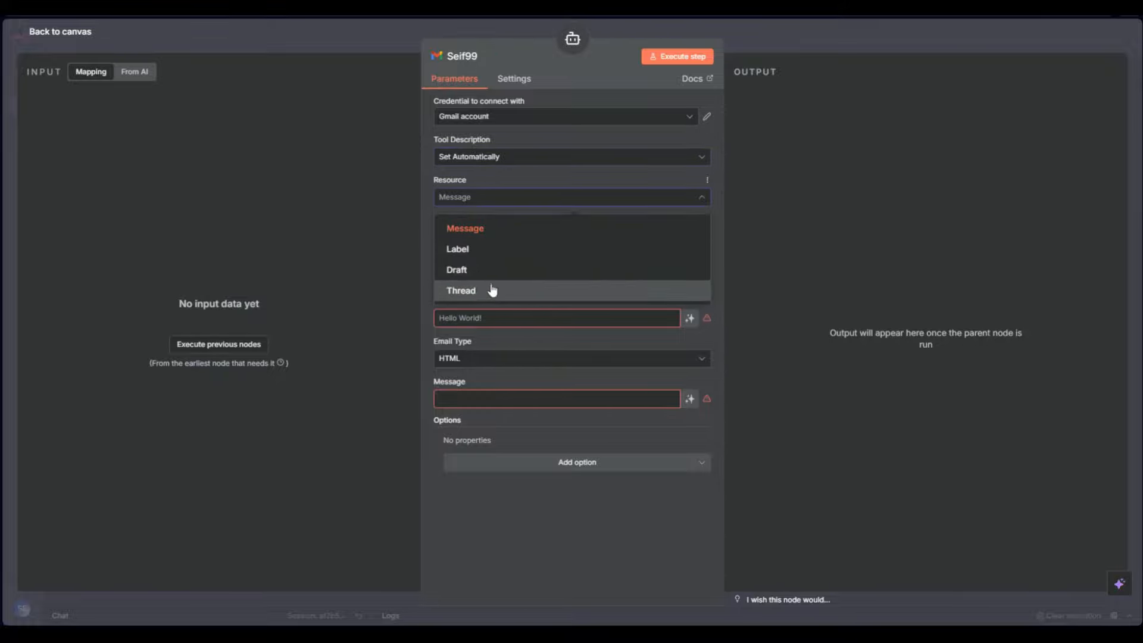
{"action": "left_click", "coordinate": [496, 235]}
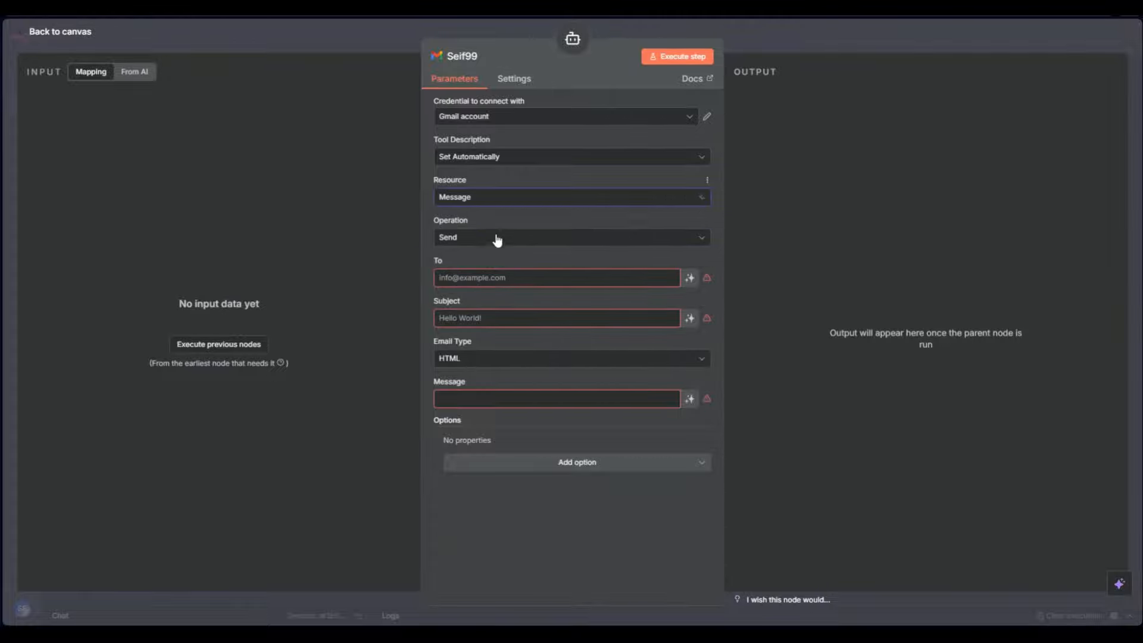
{"action": "left_click", "coordinate": [494, 241]}
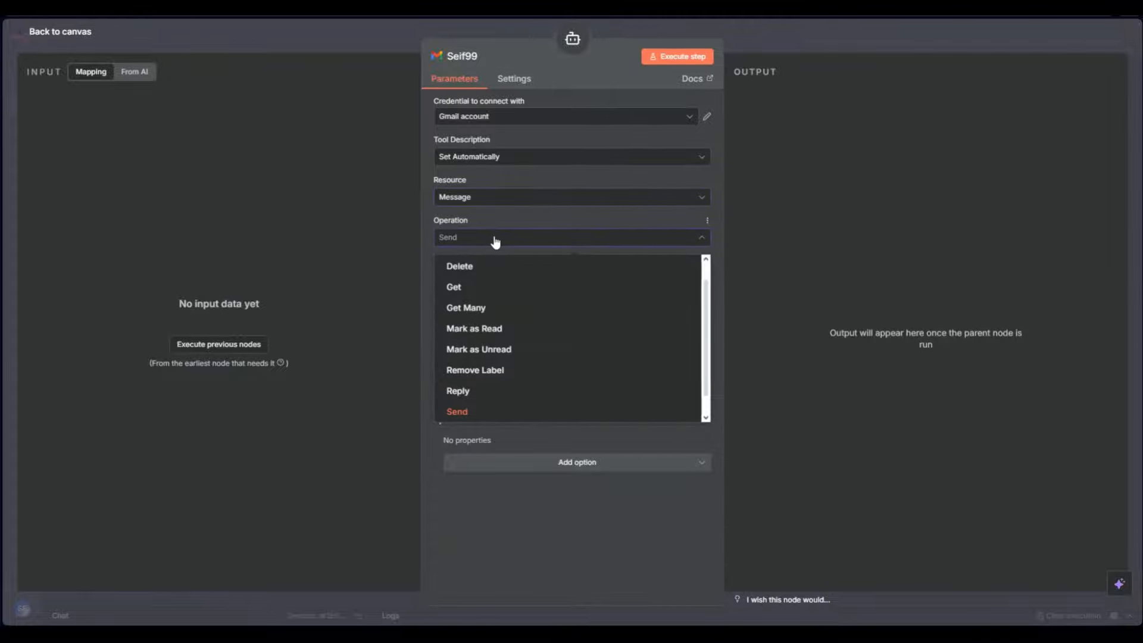
{"action": "scroll", "coordinate": [469, 402], "scroll_direction": "up", "scroll_amount": 1}
{"action": "scroll", "coordinate": [467, 380], "scroll_direction": "down", "scroll_amount": 2}
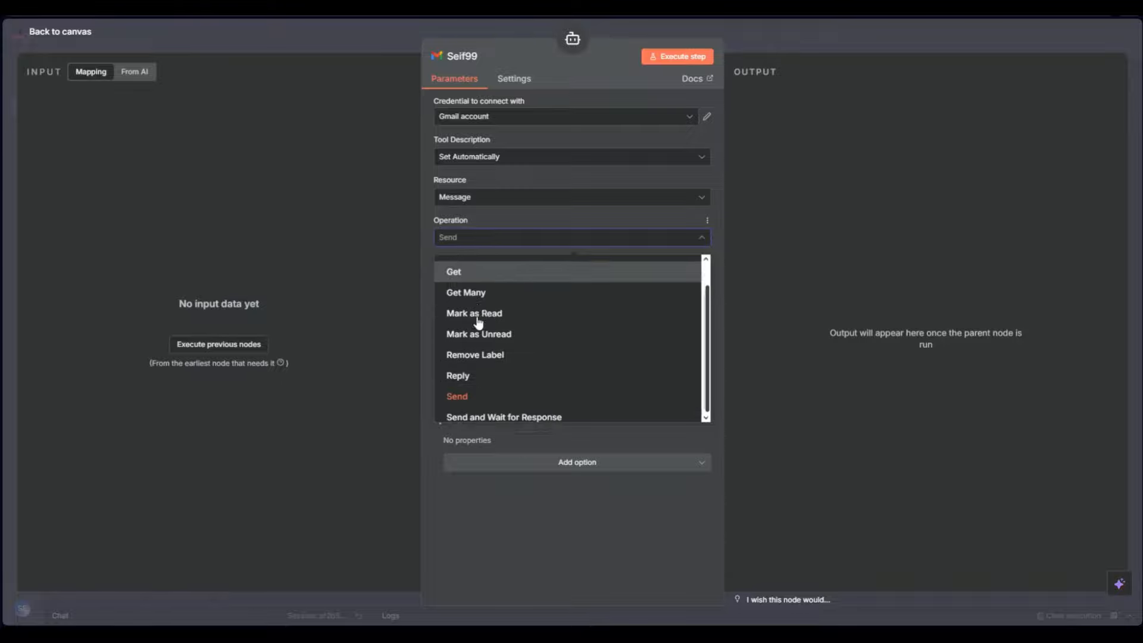
{"action": "scroll", "coordinate": [461, 334], "scroll_direction": "up", "scroll_amount": 1}
{"action": "scroll", "coordinate": [482, 351], "scroll_direction": "down", "scroll_amount": 1}
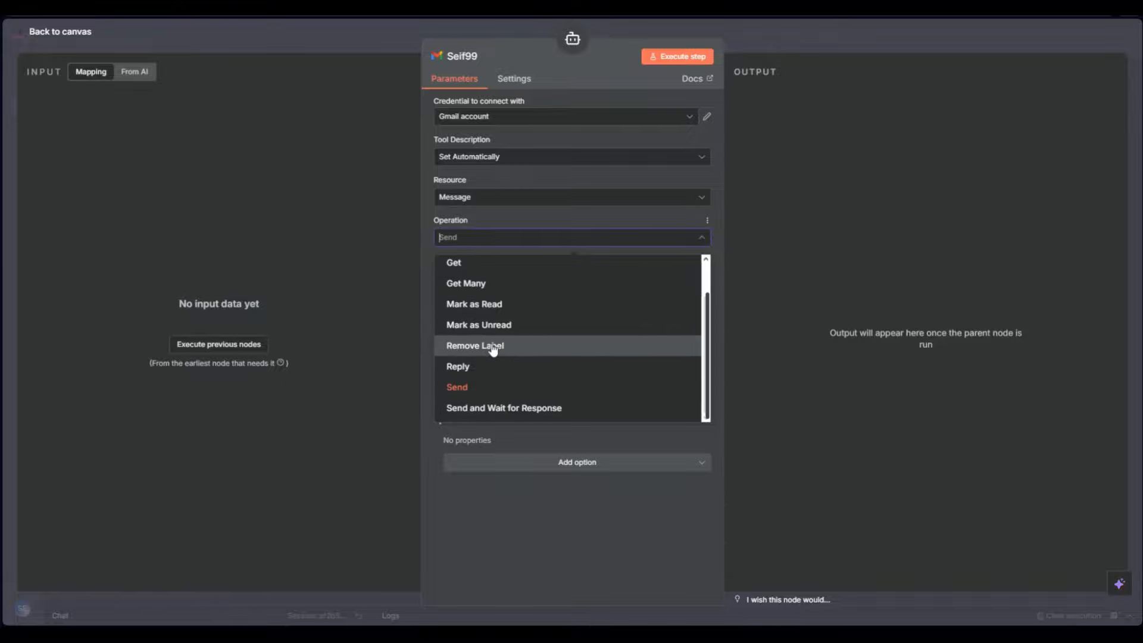
{"action": "scroll", "coordinate": [472, 324], "scroll_direction": "up", "scroll_amount": 1}
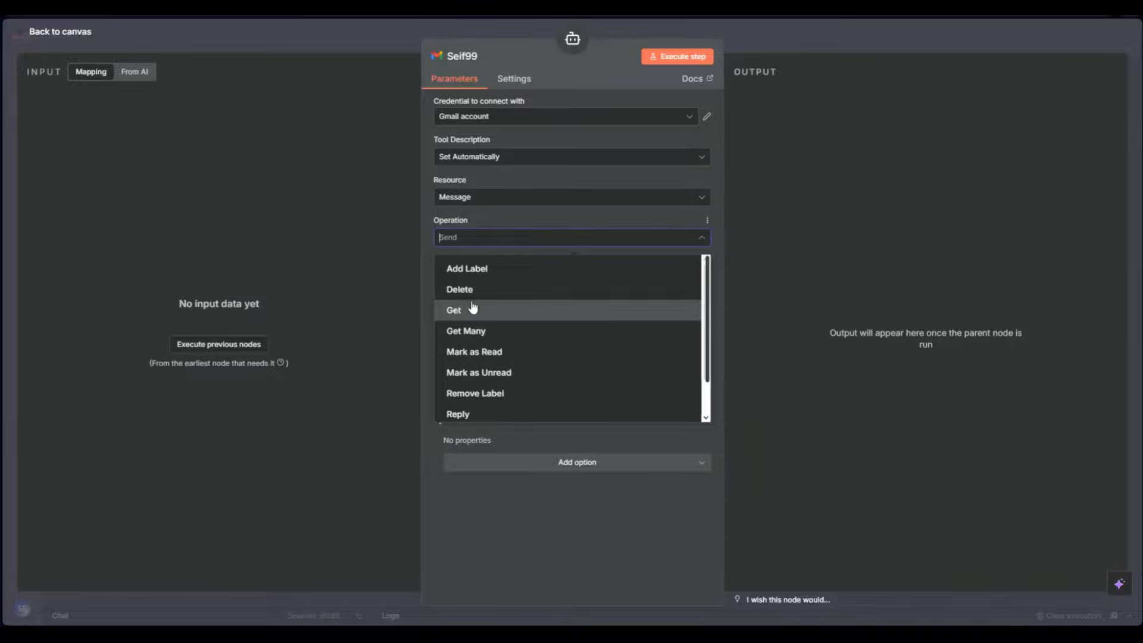
{"action": "left_click", "coordinate": [495, 524]}
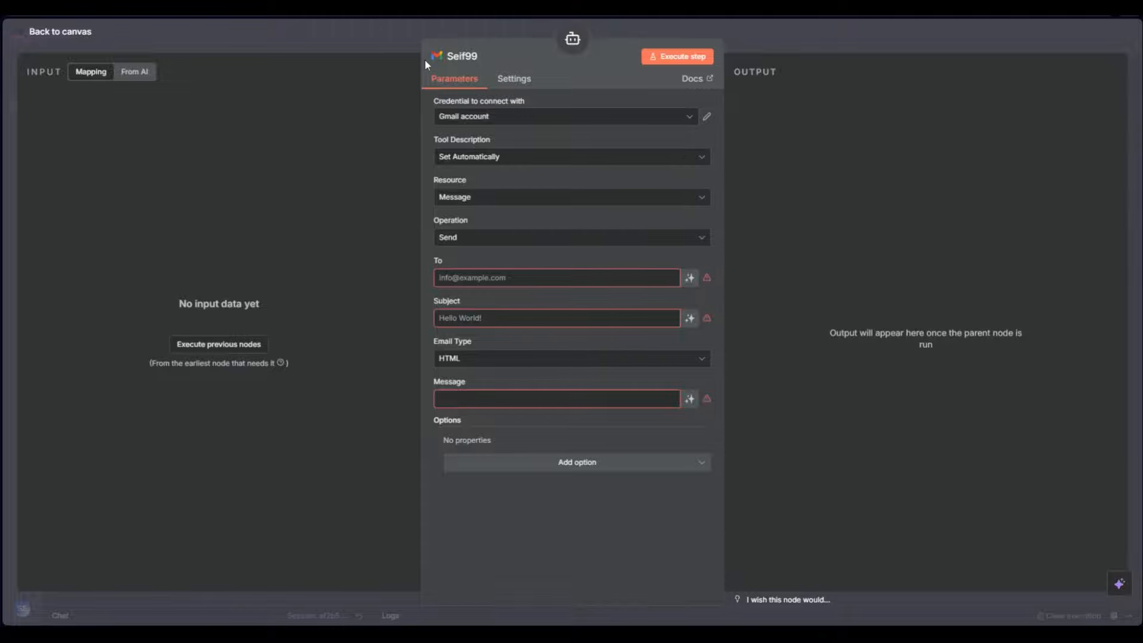
{"action": "left_click", "coordinate": [708, 116]}
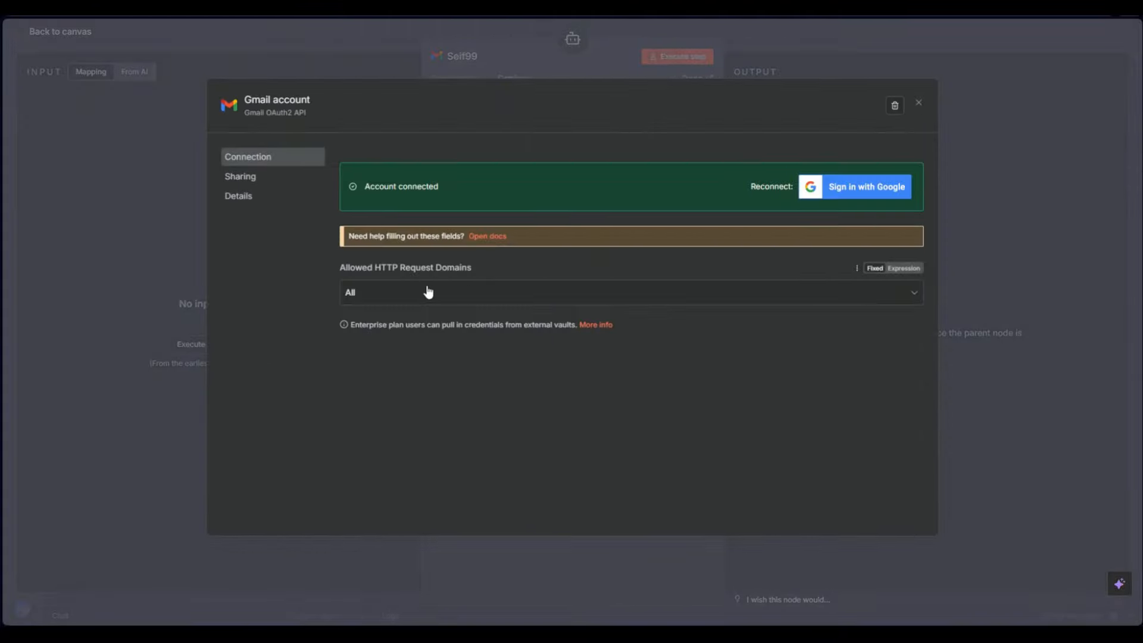
{"action": "left_click", "coordinate": [913, 103]}
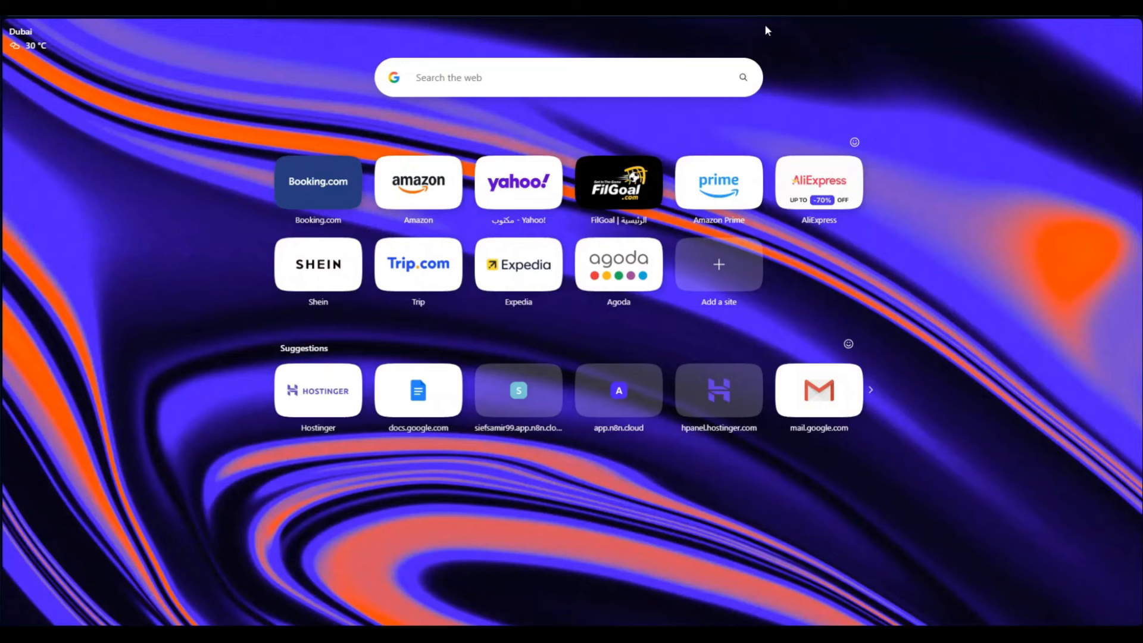
Search for 'google cloud', open the Google Cloud site and sign out to switch accounts
{"action": "key", "text": "ctrl+l"}
{"action": "type", "text": "goo"}
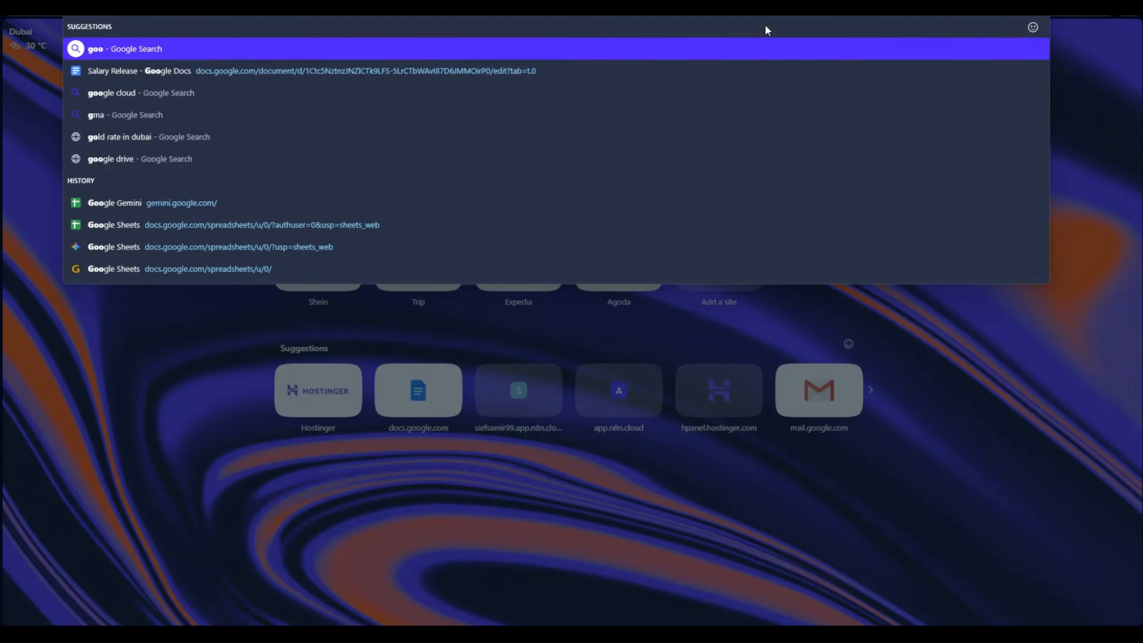
{"action": "type", "text": "gle cloud"}
{"action": "key", "text": "Return"}
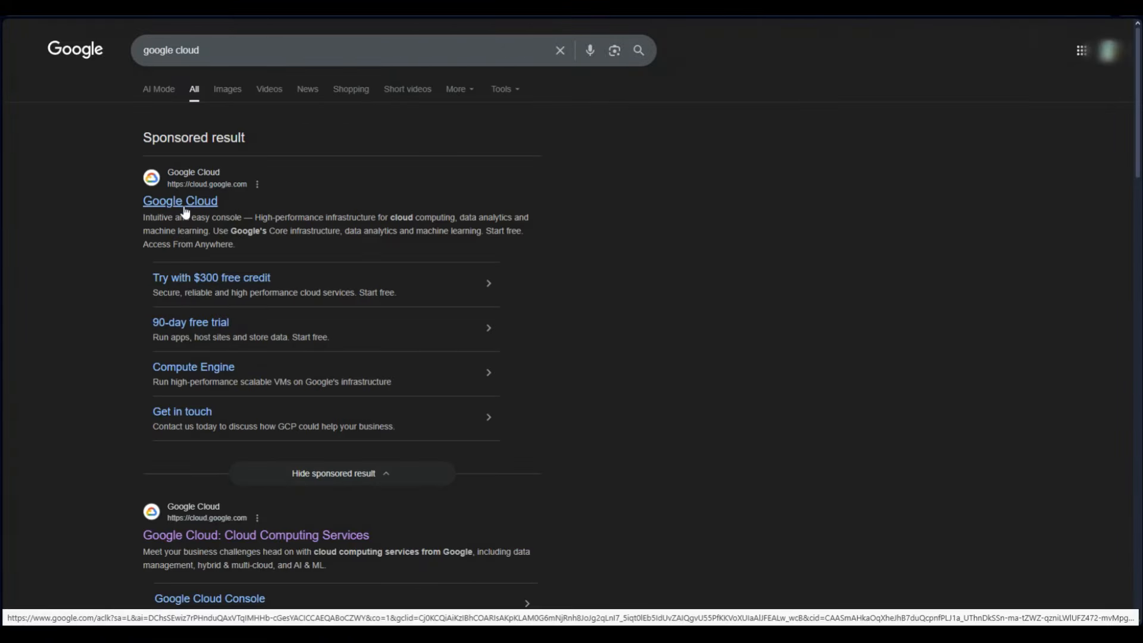
{"action": "left_click", "coordinate": [183, 207]}
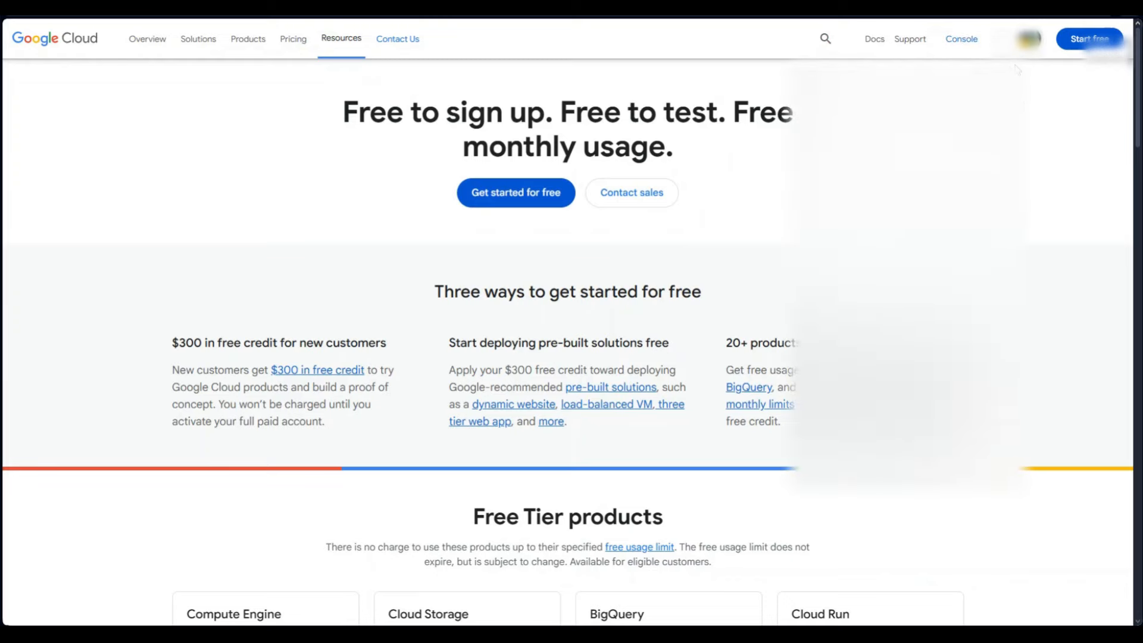
{"action": "left_click", "coordinate": [1029, 39]}
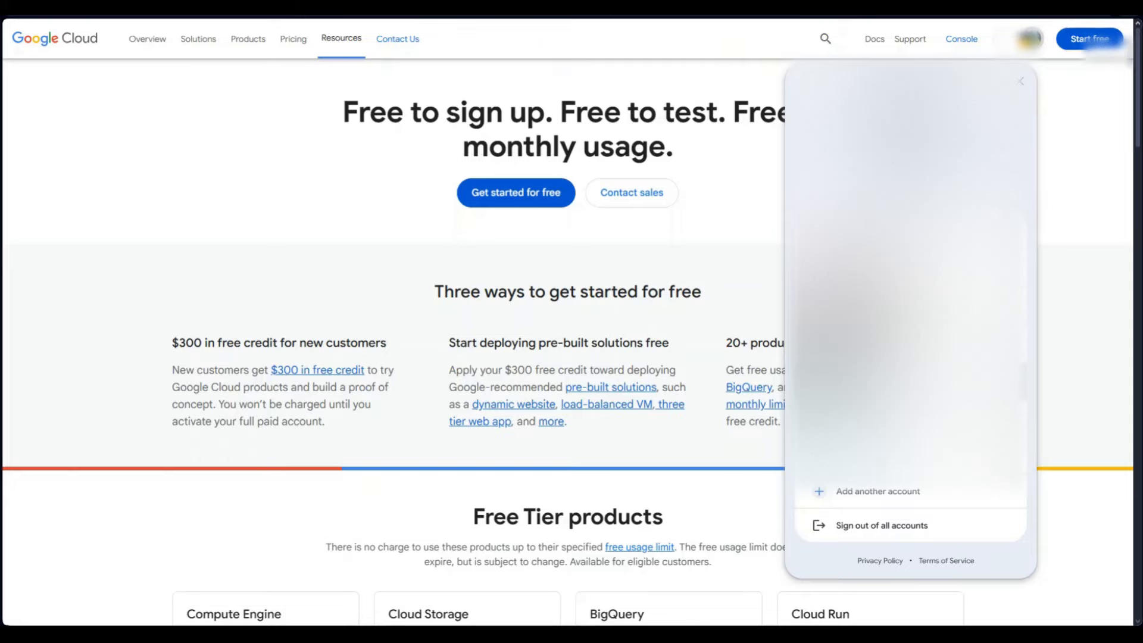
{"action": "left_click", "coordinate": [909, 357]}
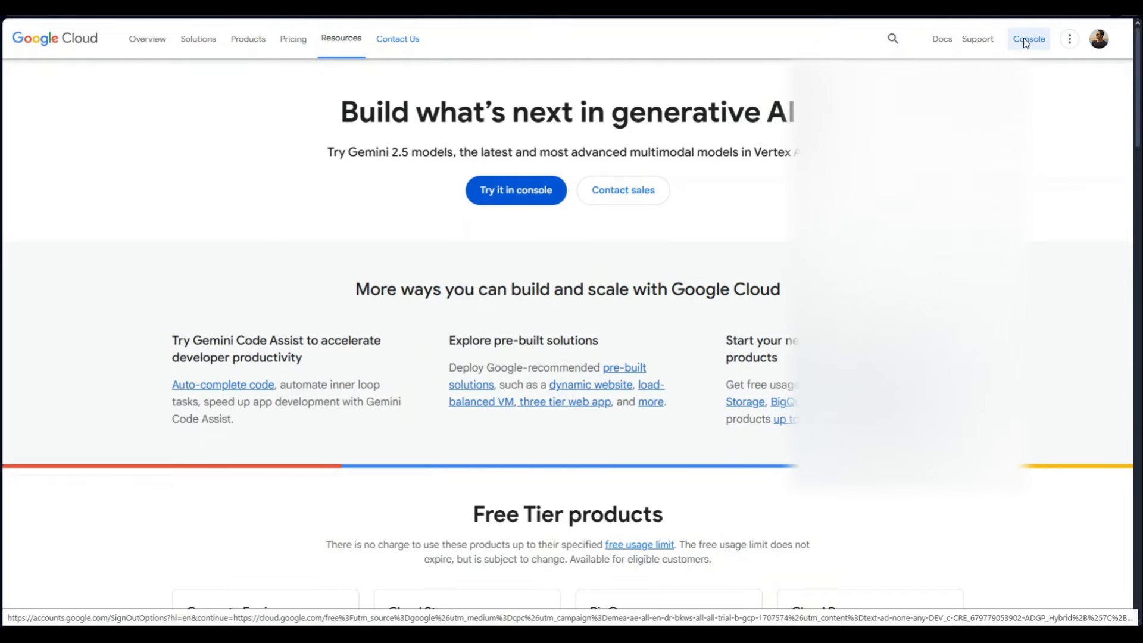
Go to the Google Cloud Console and submit the account password, re-entering it after rejection
{"action": "left_click", "coordinate": [1023, 39]}
{"action": "left_click", "coordinate": [712, 314]}
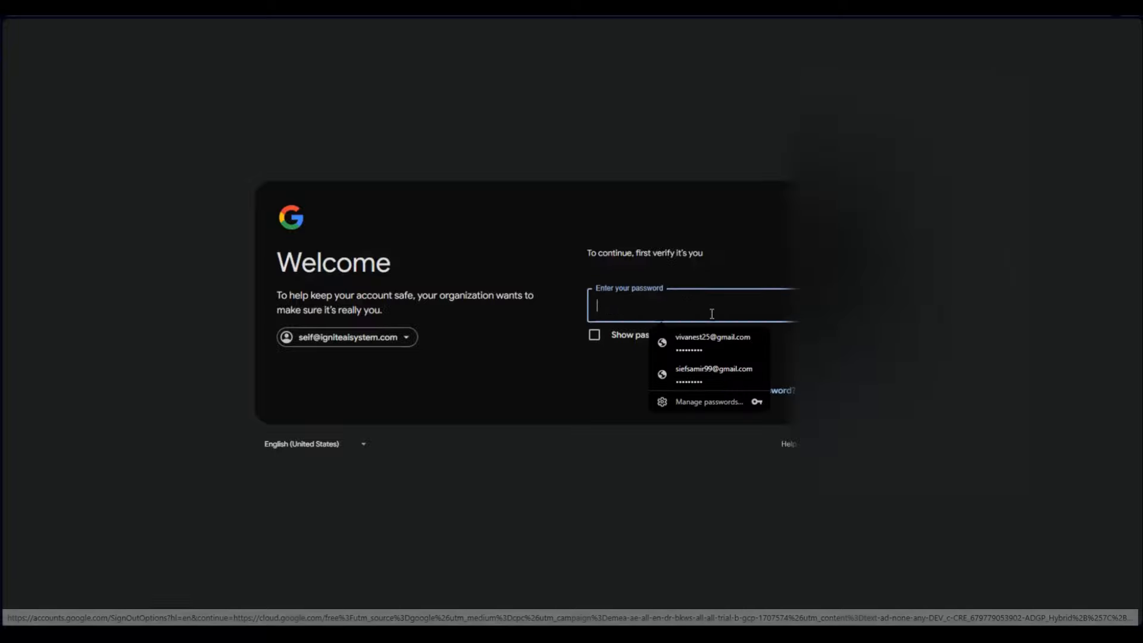
{"action": "type", "text": "***"}
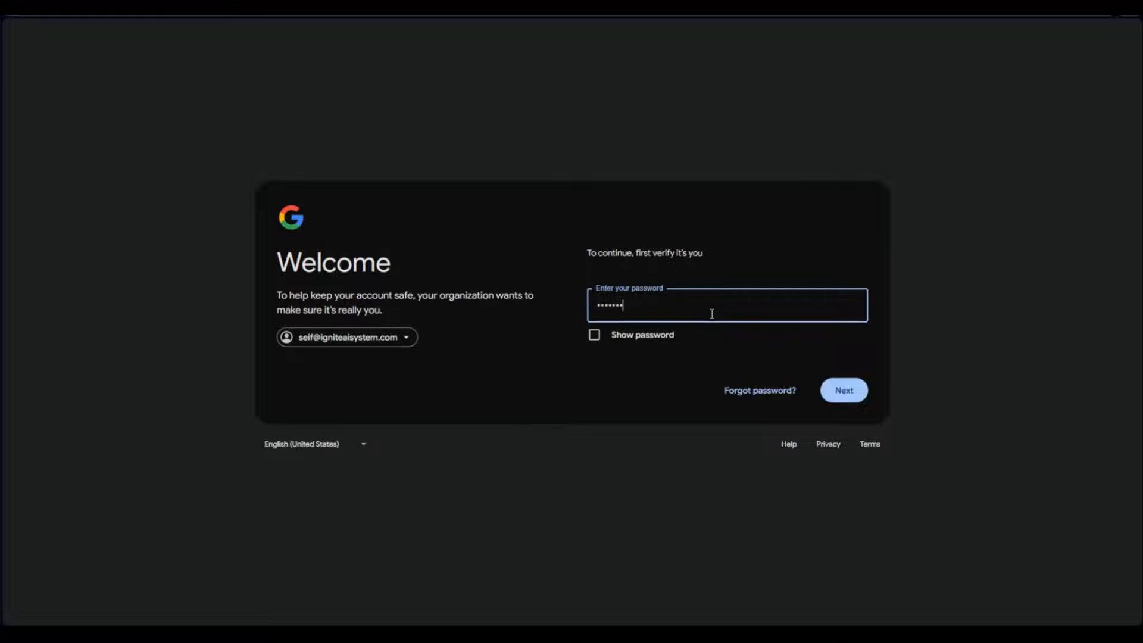
{"action": "key", "text": "Return"}
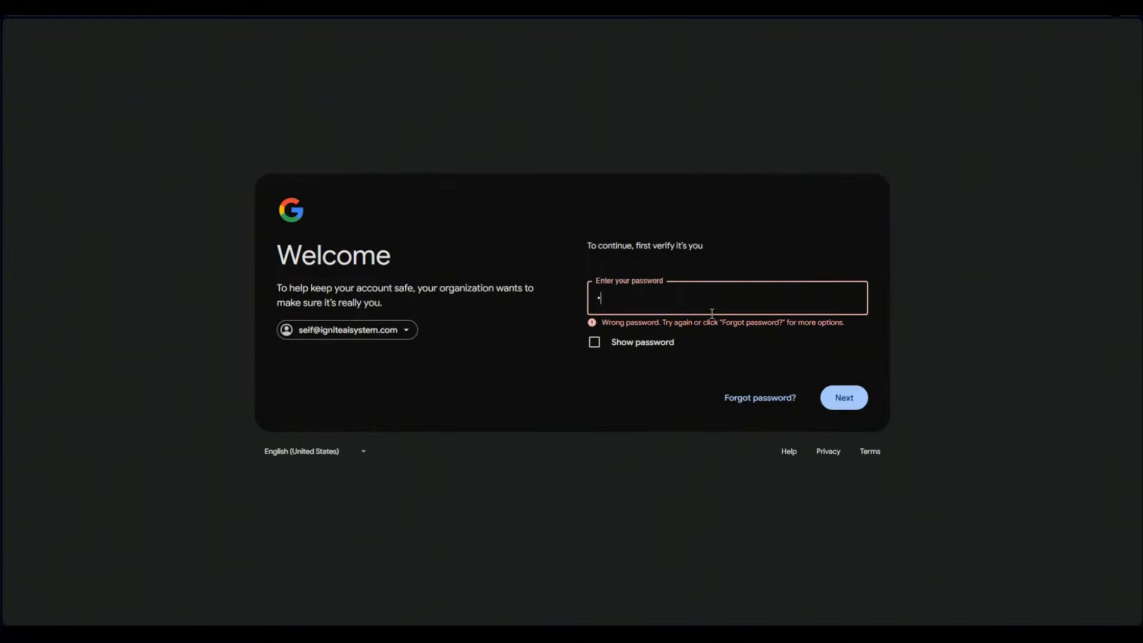
{"action": "type", "text": "*********"}
{"action": "key", "text": "Return"}
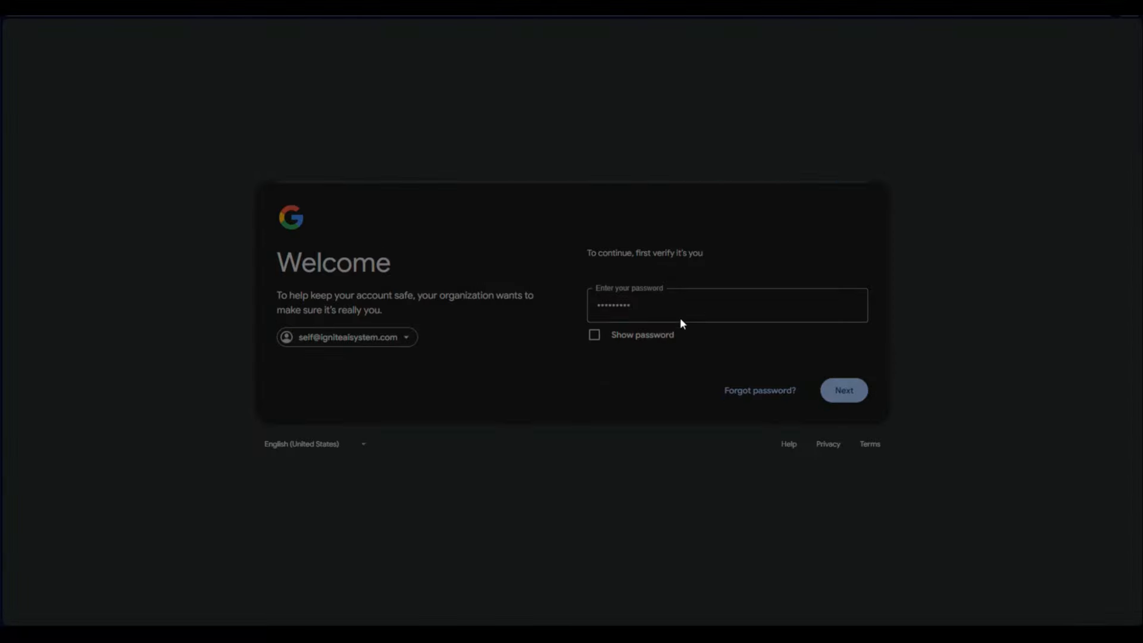
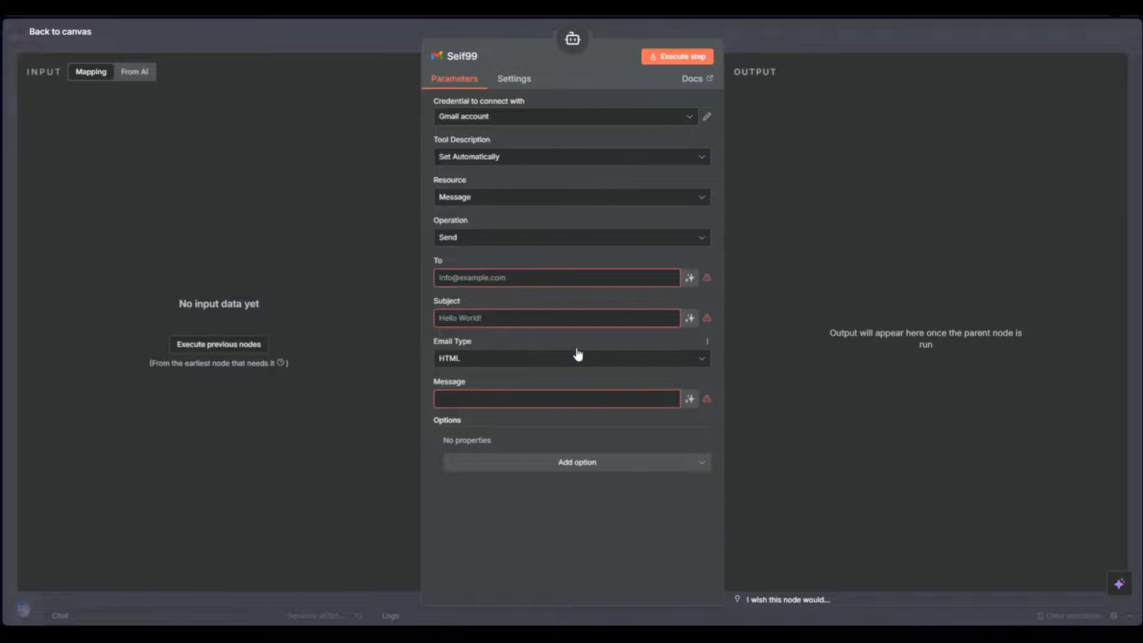
Keep the Gmail tool's email type as HTML and add the Append n8n Attribution option switched on
{"action": "left_click", "coordinate": [479, 359]}
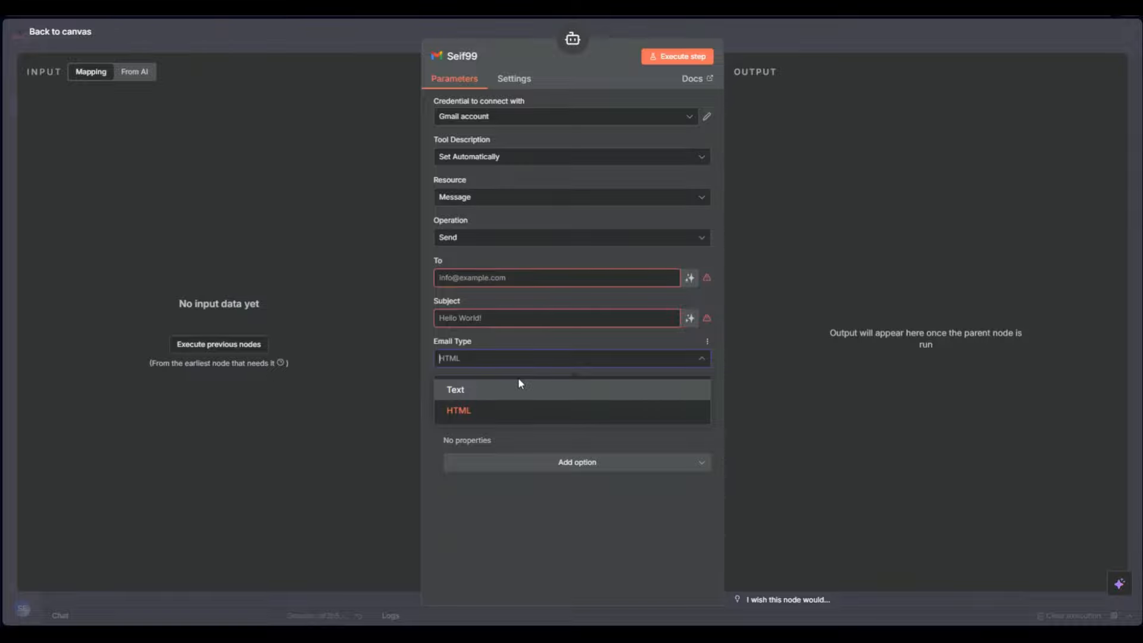
{"action": "left_click", "coordinate": [471, 467]}
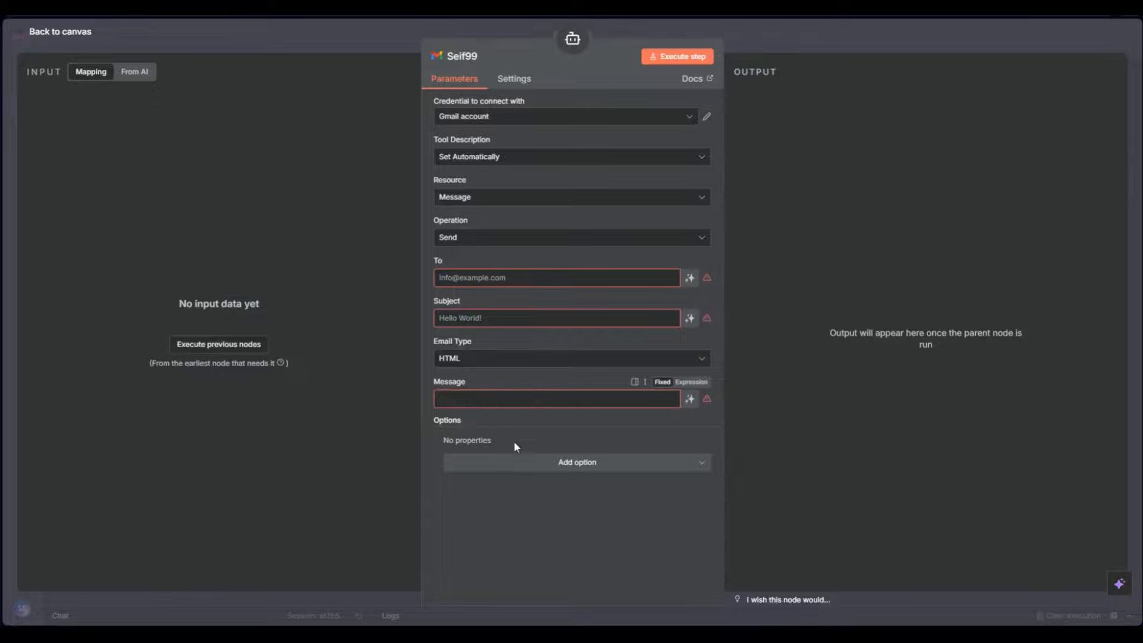
{"action": "left_click", "coordinate": [540, 472]}
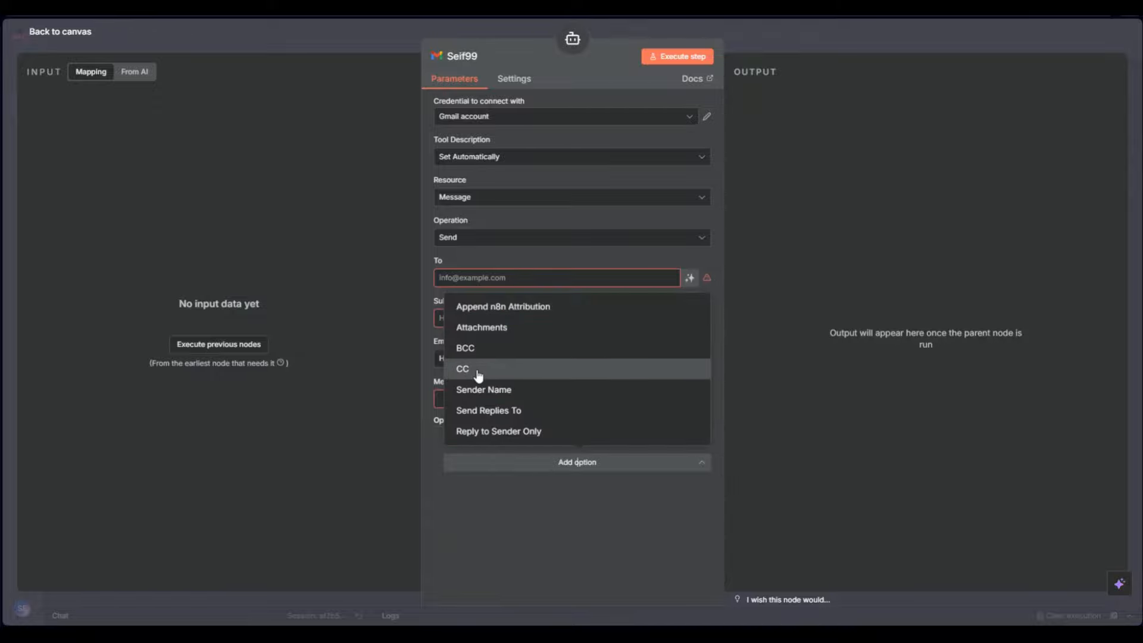
{"action": "left_click", "coordinate": [515, 307]}
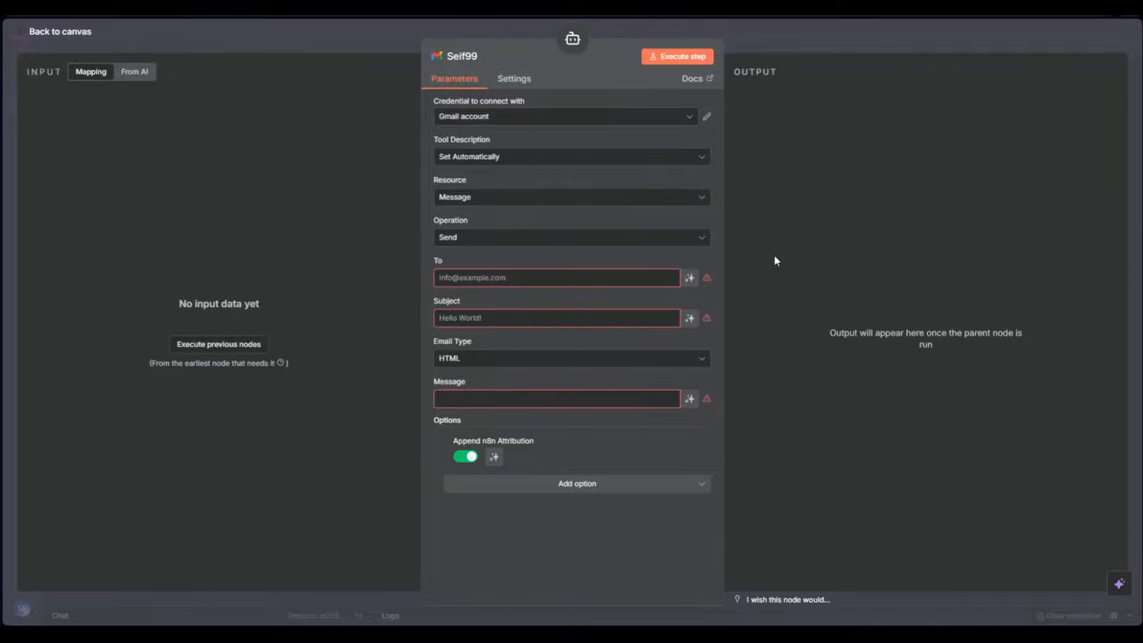
{"action": "left_click", "coordinate": [469, 459]}
{"action": "left_click", "coordinate": [470, 458]}
{"action": "left_click", "coordinate": [825, 34]}
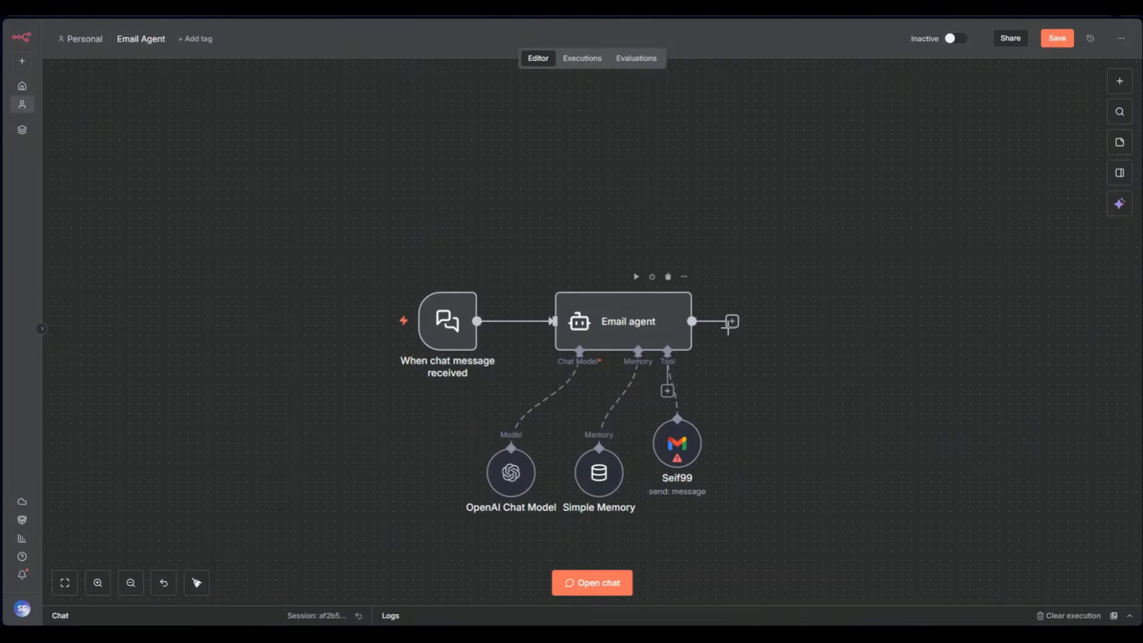
Insert a Code in JavaScript node after the Email agent from the Core category
{"action": "left_click", "coordinate": [732, 322]}
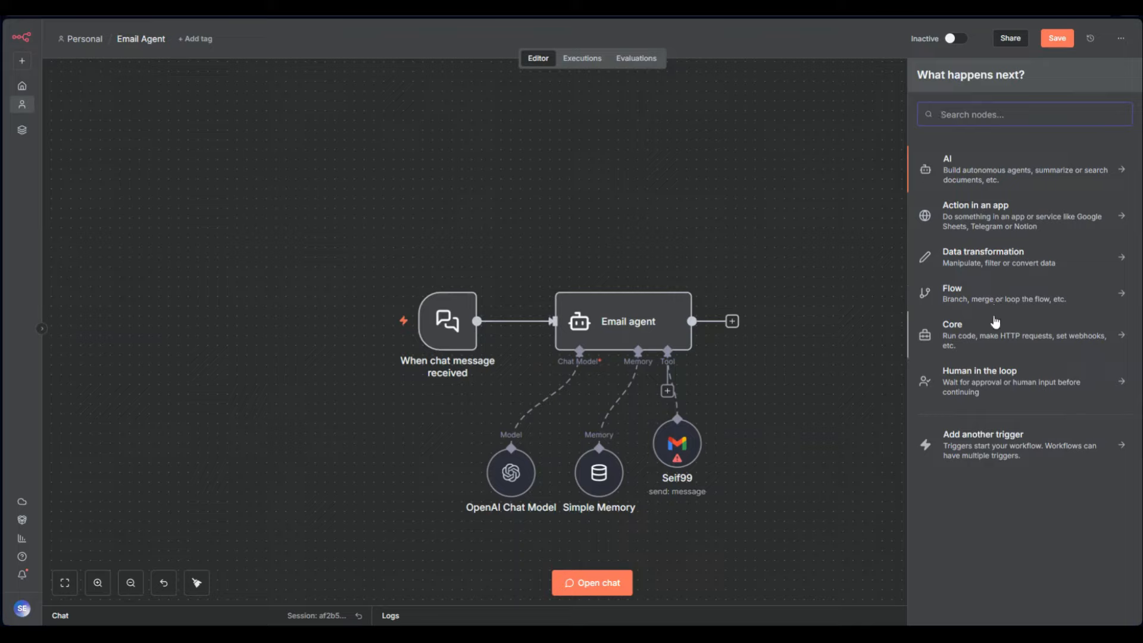
{"action": "left_click", "coordinate": [993, 387]}
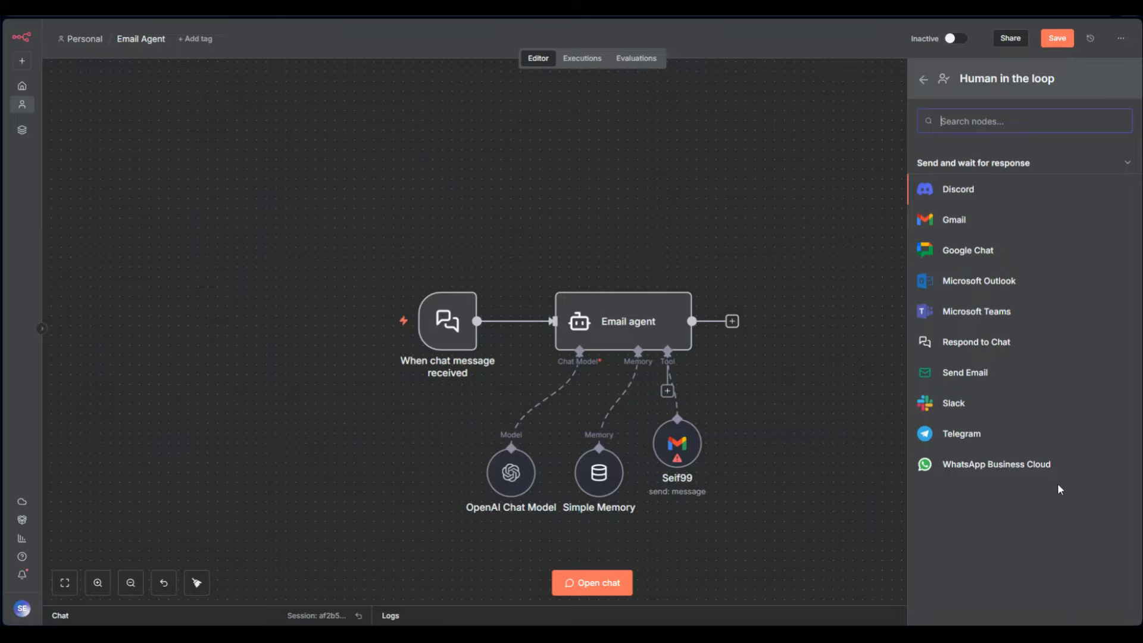
{"action": "left_click", "coordinate": [923, 79]}
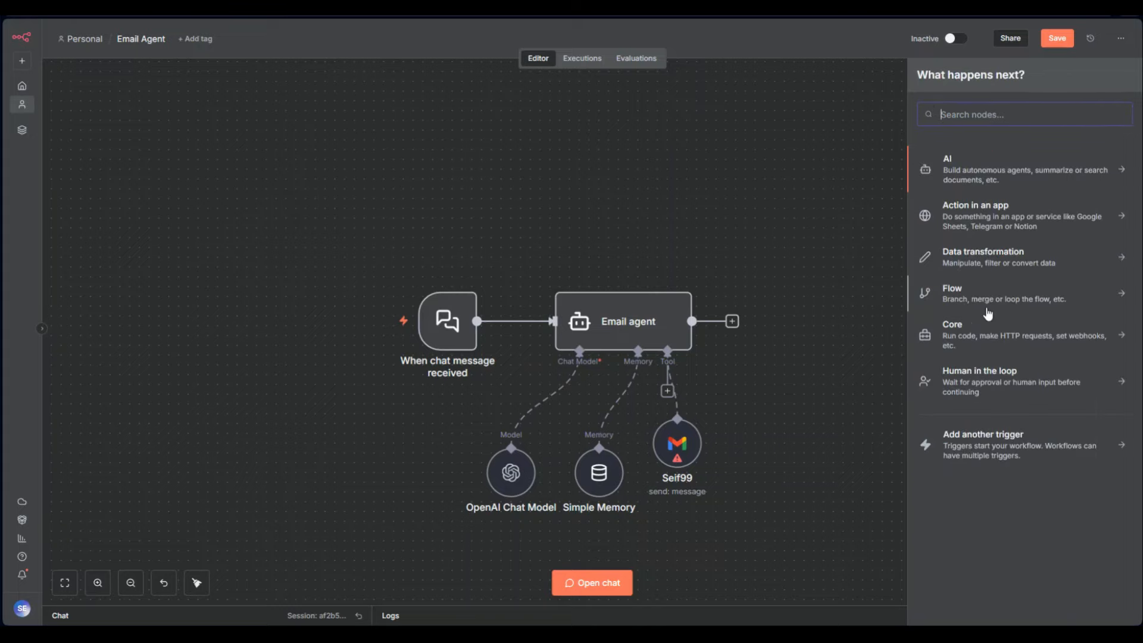
{"action": "left_click", "coordinate": [989, 336]}
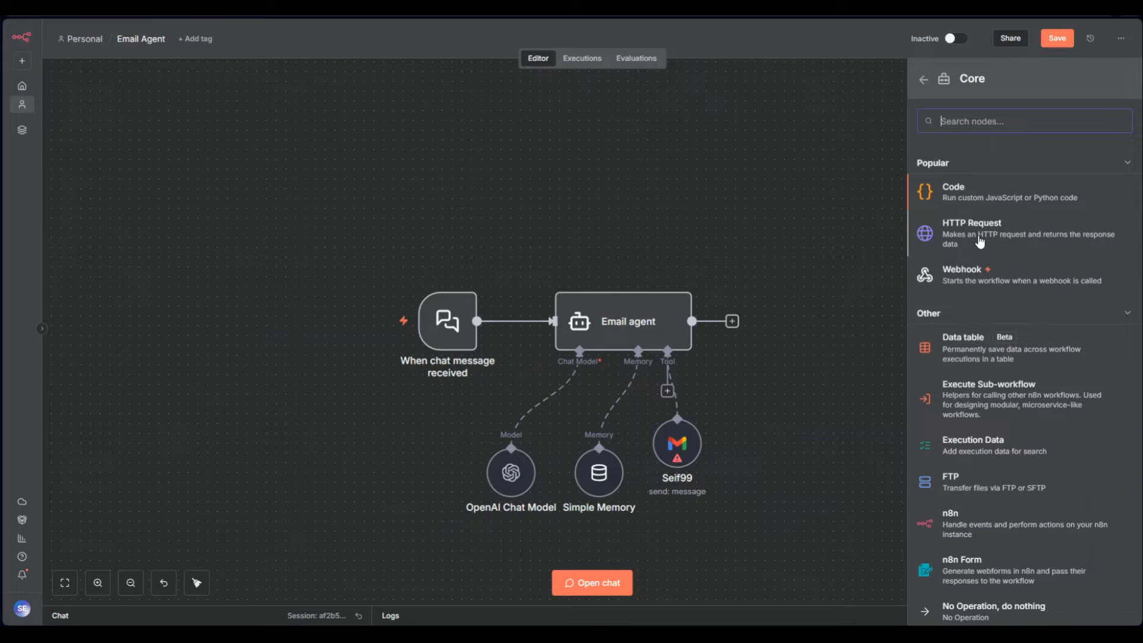
{"action": "scroll", "coordinate": [964, 417], "scroll_direction": "down", "scroll_amount": 2}
{"action": "scroll", "coordinate": [967, 413], "scroll_direction": "up", "scroll_amount": 2}
{"action": "left_click", "coordinate": [968, 199]}
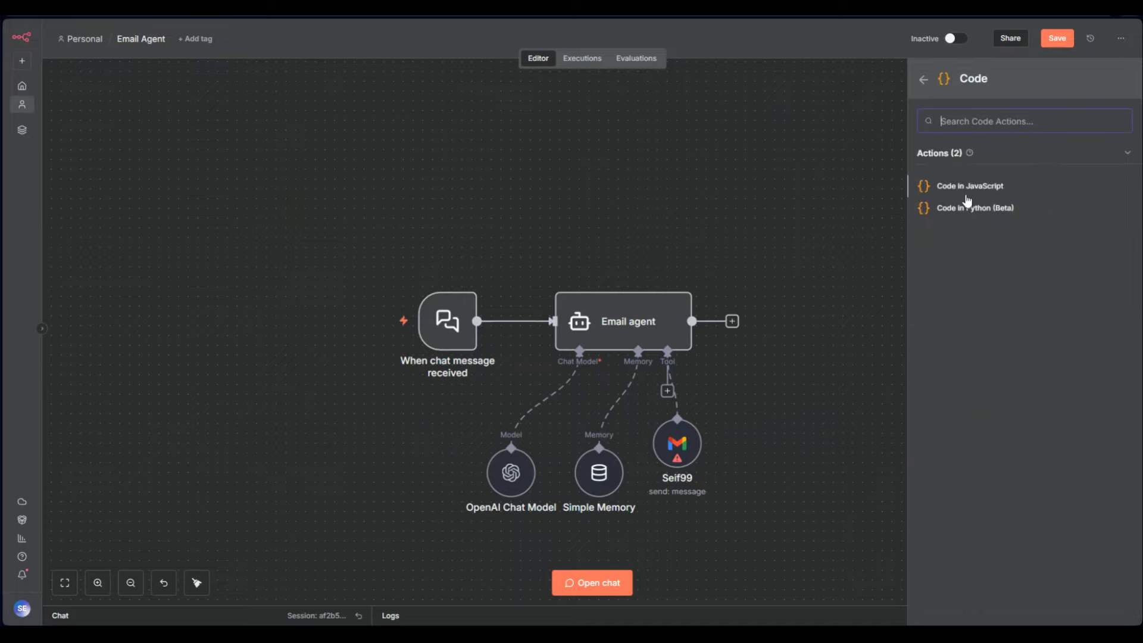
{"action": "left_click", "coordinate": [965, 189]}
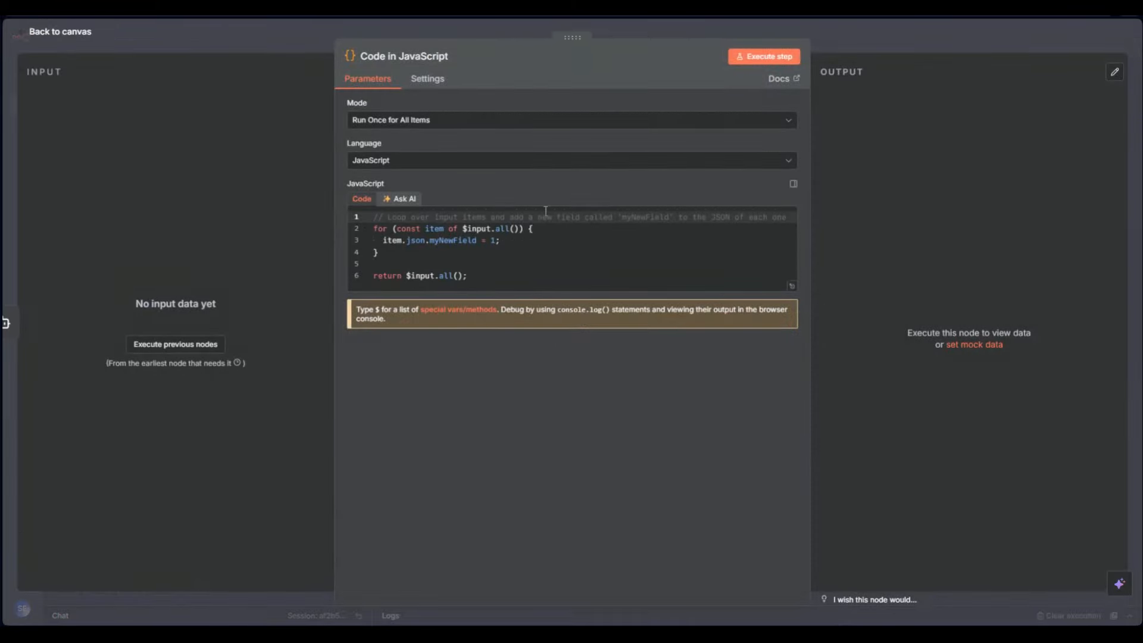
Open and close the Code in JavaScript node's settings a few times
{"action": "key", "text": "Escape"}
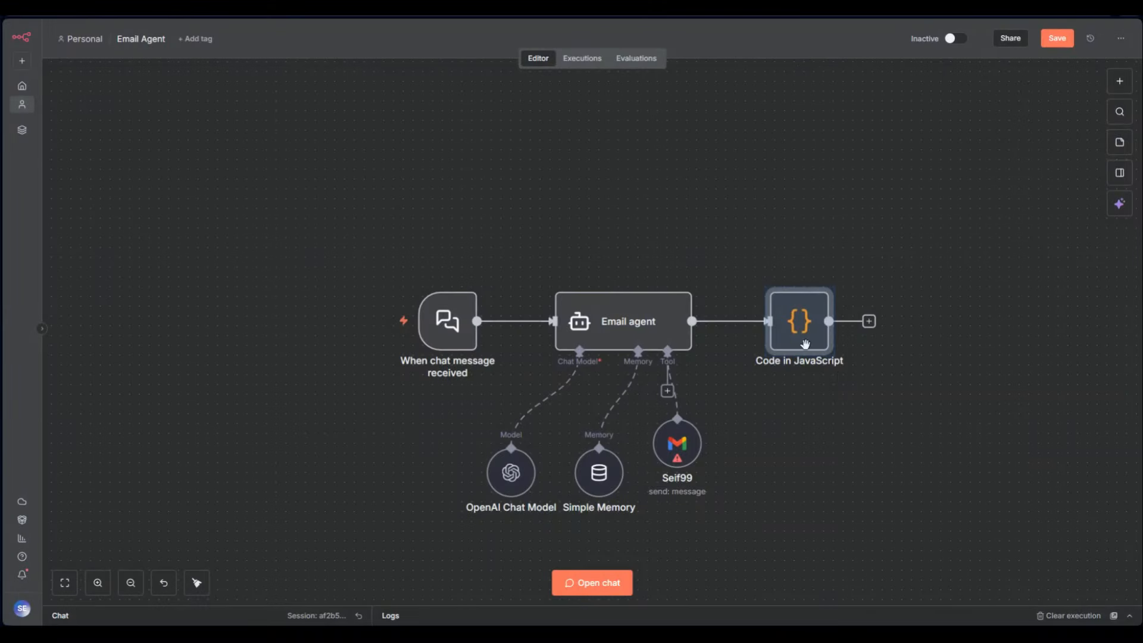
{"action": "double_click", "coordinate": [805, 345]}
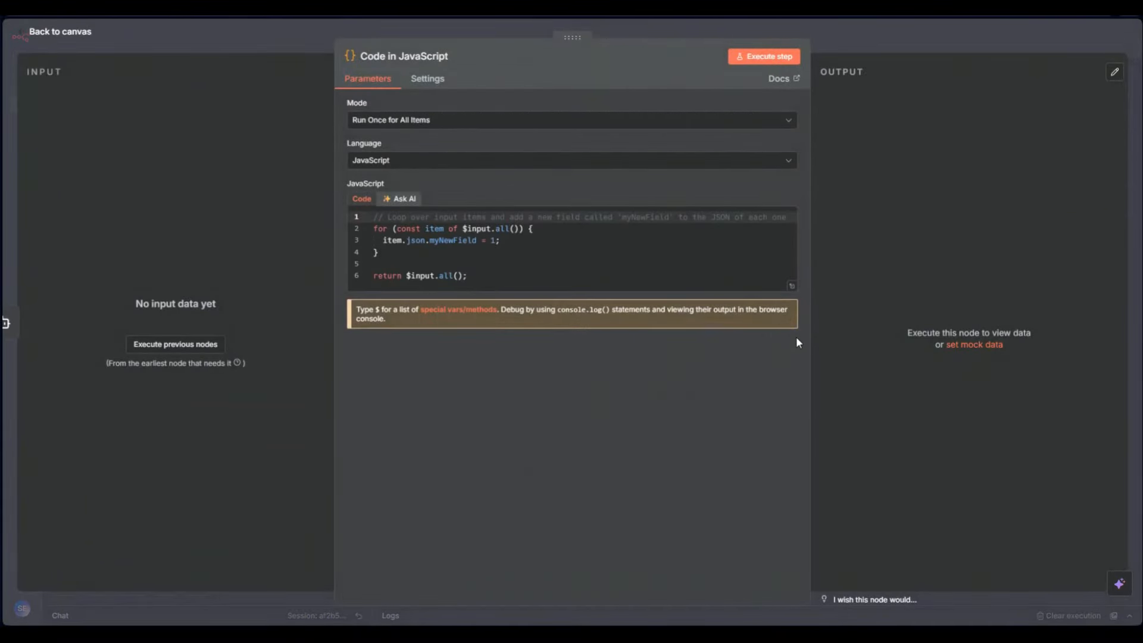
{"action": "left_click", "coordinate": [844, 45]}
{"action": "mouse_move", "coordinate": [655, 350]}
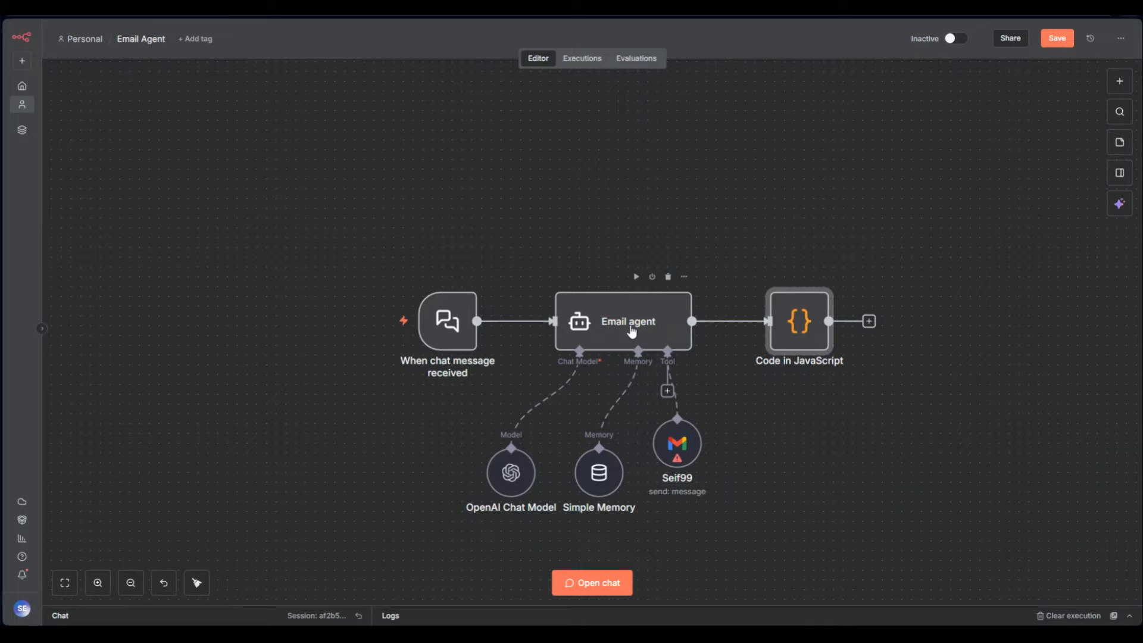
{"action": "mouse_move", "coordinate": [509, 481]}
{"action": "double_click", "coordinate": [813, 338]}
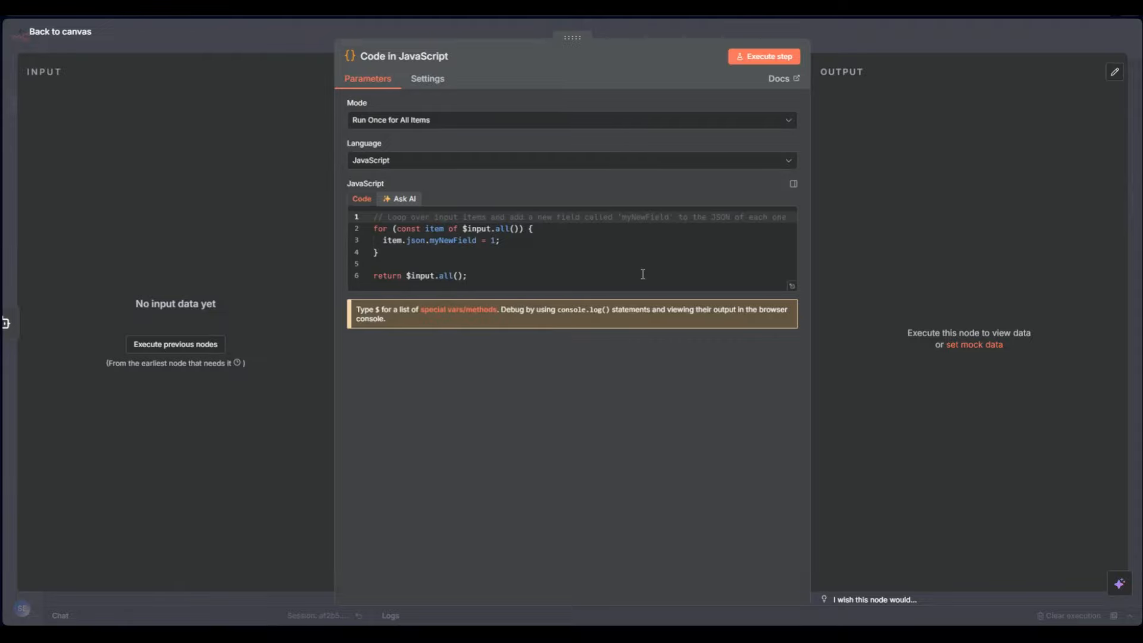
{"action": "left_click", "coordinate": [840, 48]}
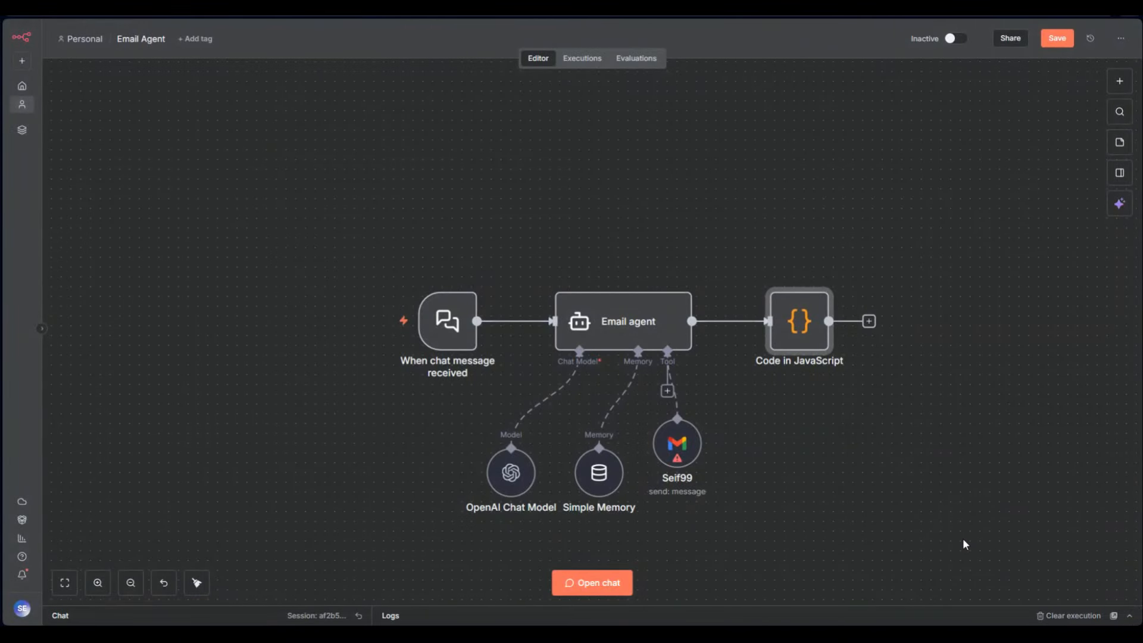
Compare the code node's Code and Ask AI tabs, then delete the node
{"action": "mouse_move", "coordinate": [797, 289]}
{"action": "double_click", "coordinate": [808, 326]}
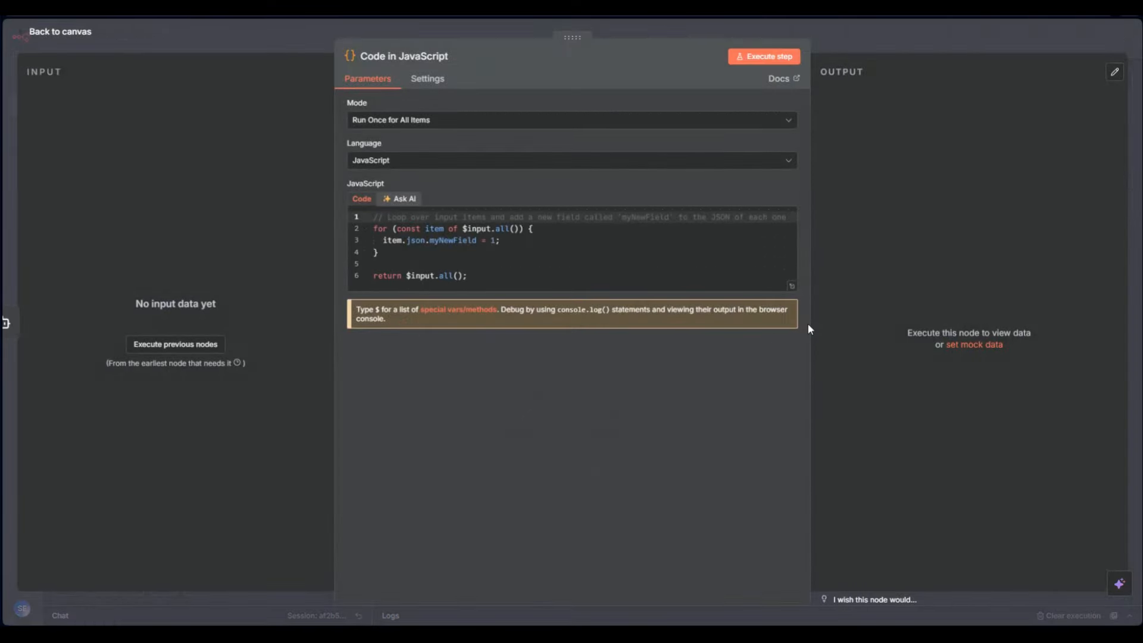
{"action": "left_click", "coordinate": [401, 199]}
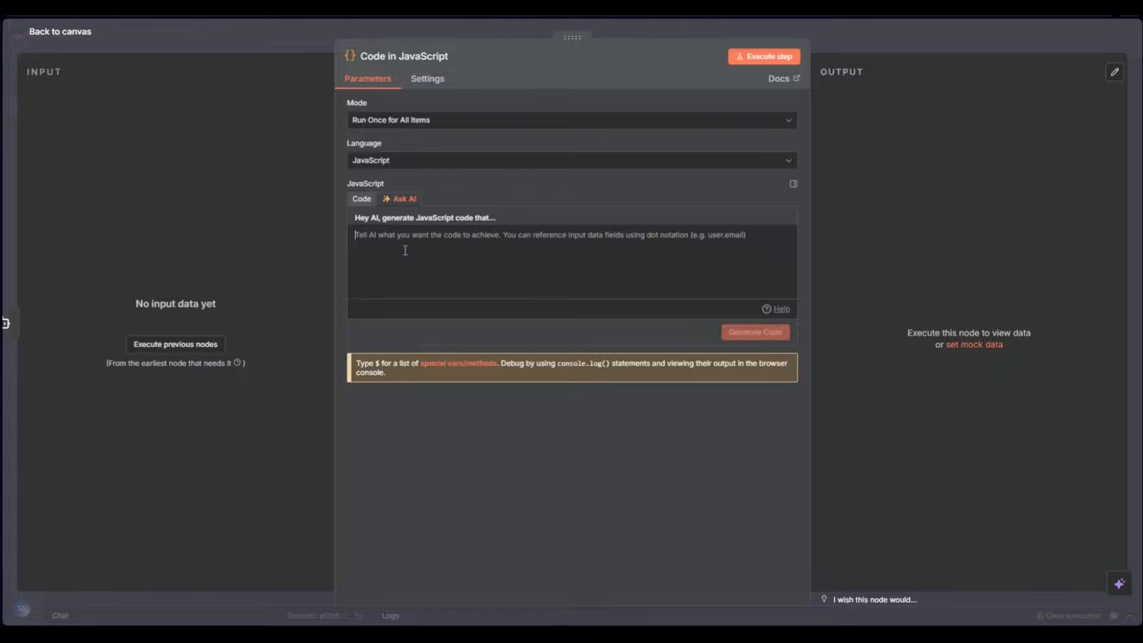
{"action": "left_click", "coordinate": [367, 200]}
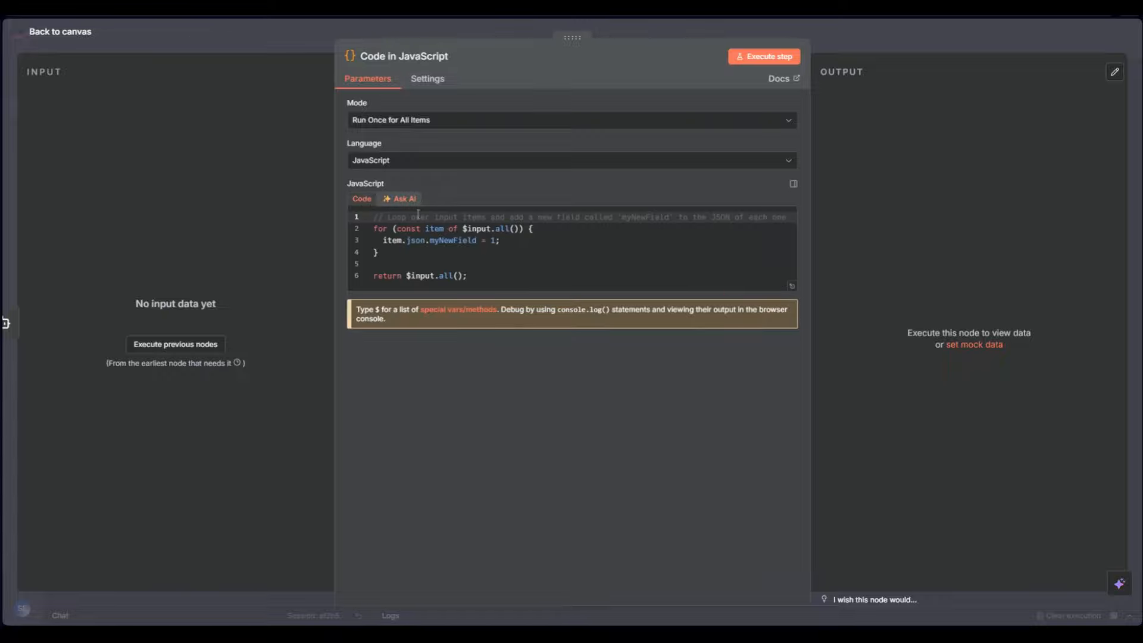
{"action": "left_click", "coordinate": [390, 199]}
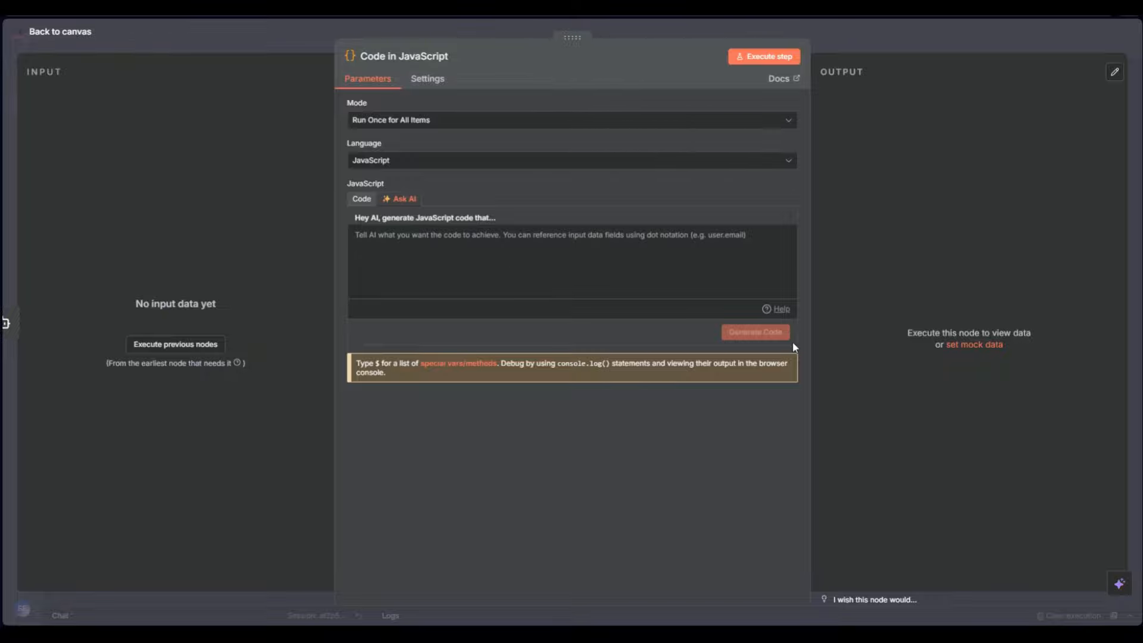
{"action": "left_click", "coordinate": [372, 202]}
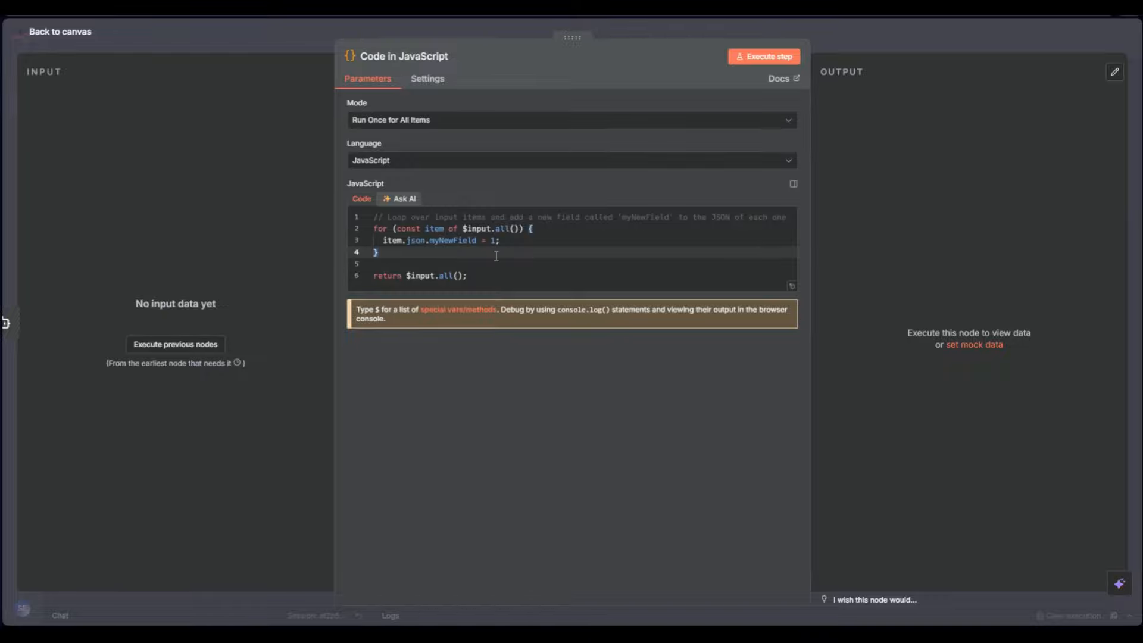
{"action": "left_click", "coordinate": [833, 38]}
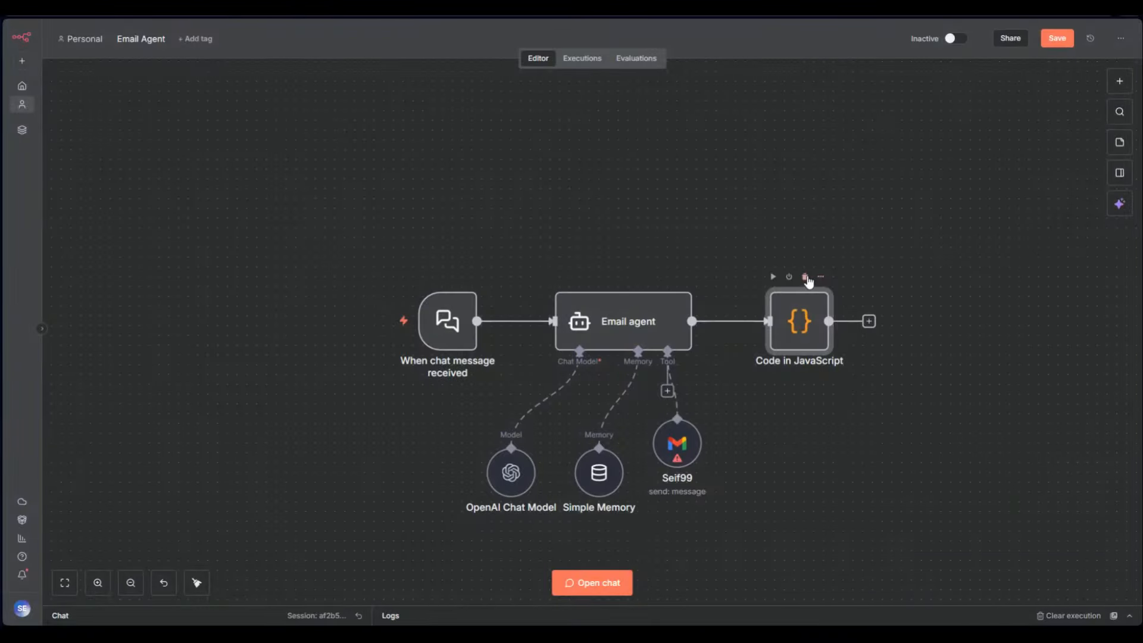
{"action": "left_click", "coordinate": [806, 280]}
Add an HTTP Request node after the Email agent from the Core category
{"action": "left_click", "coordinate": [732, 320]}
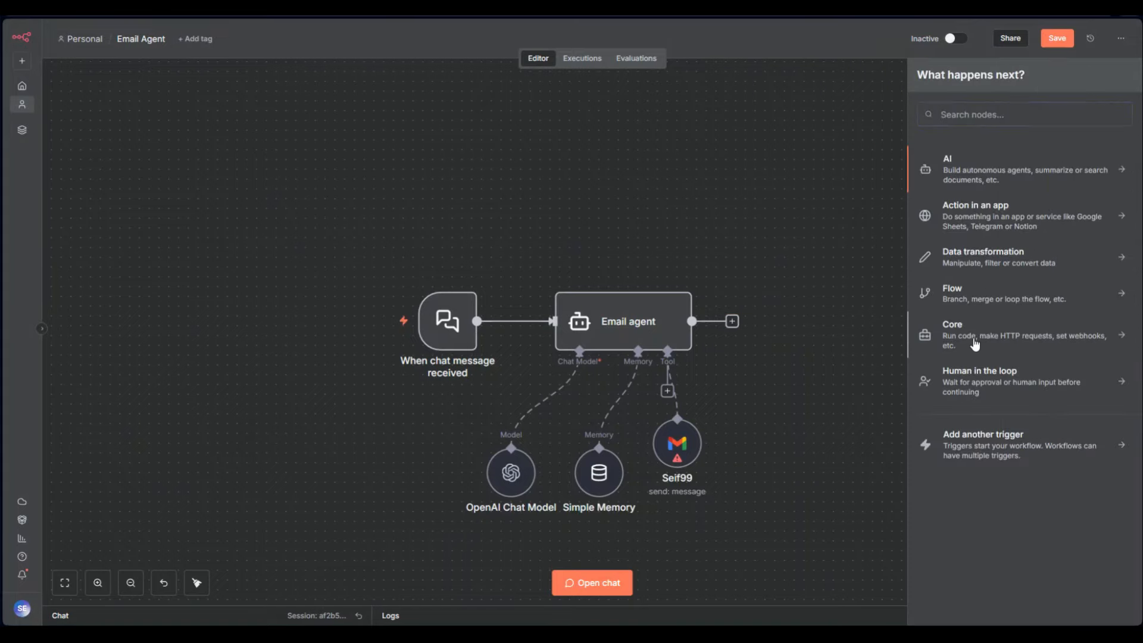
{"action": "left_click", "coordinate": [972, 340]}
{"action": "left_click", "coordinate": [973, 238]}
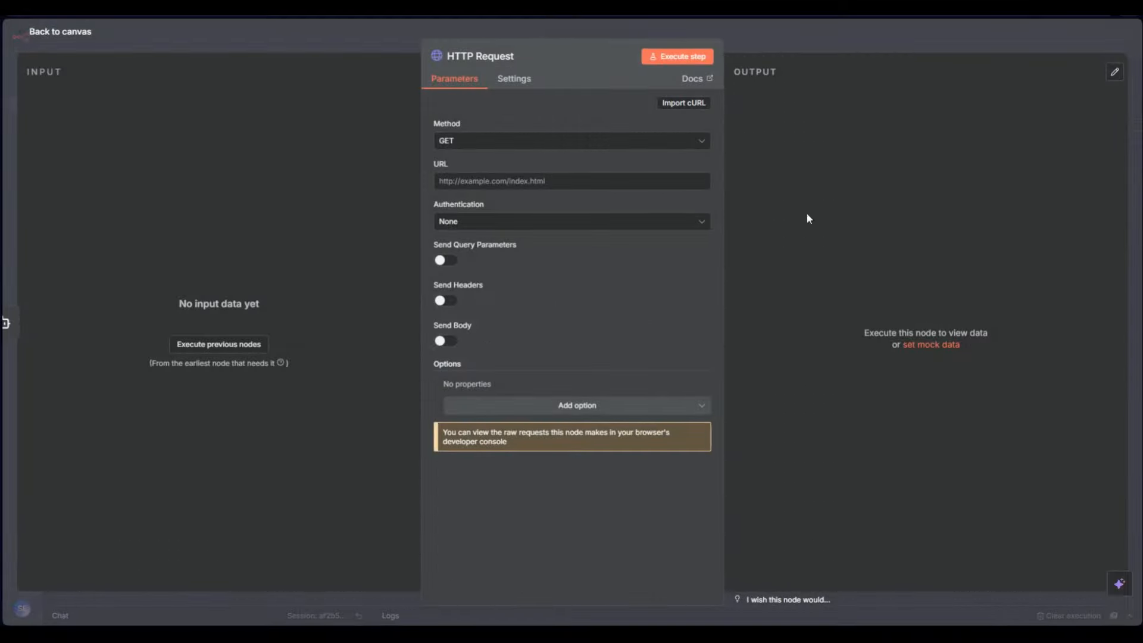
{"action": "left_click", "coordinate": [453, 143]}
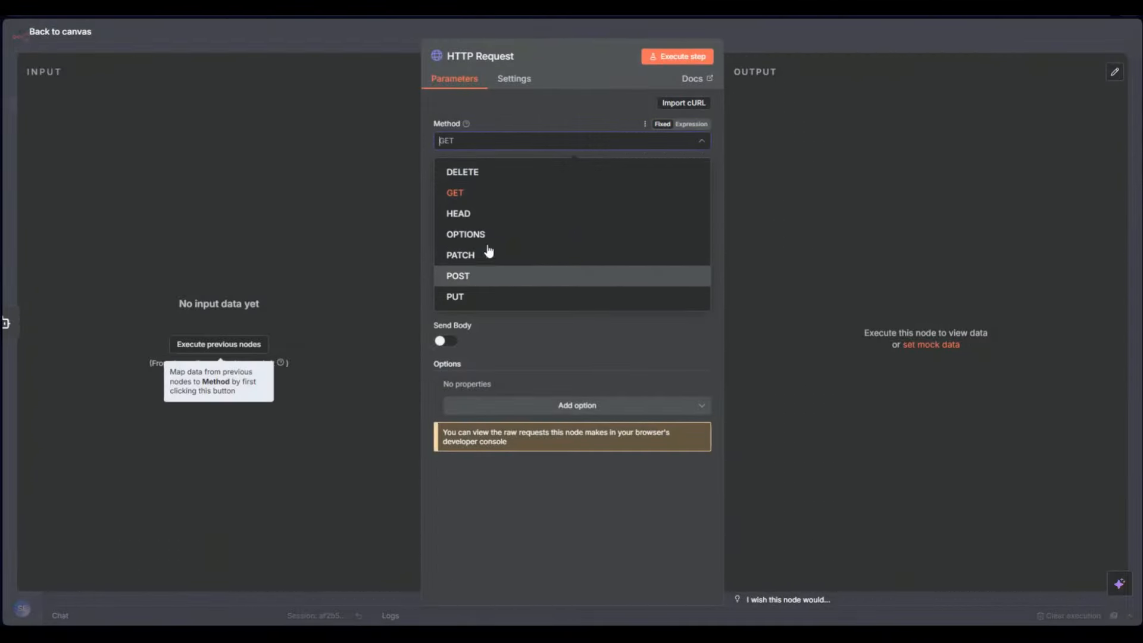
{"action": "left_click", "coordinate": [492, 192]}
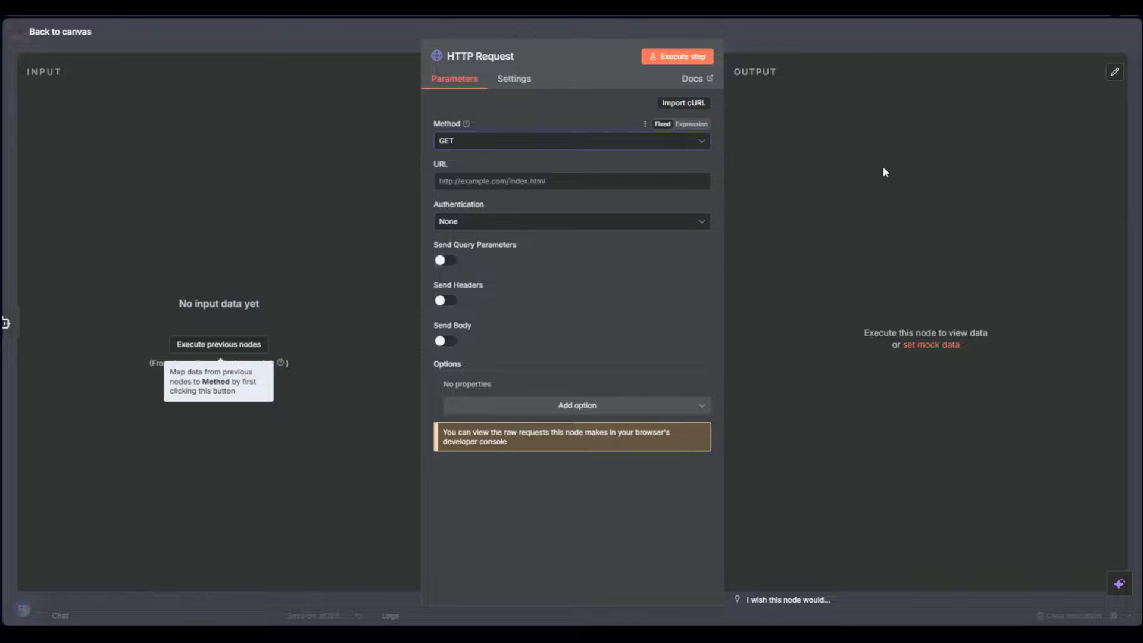
{"action": "left_click", "coordinate": [529, 144]}
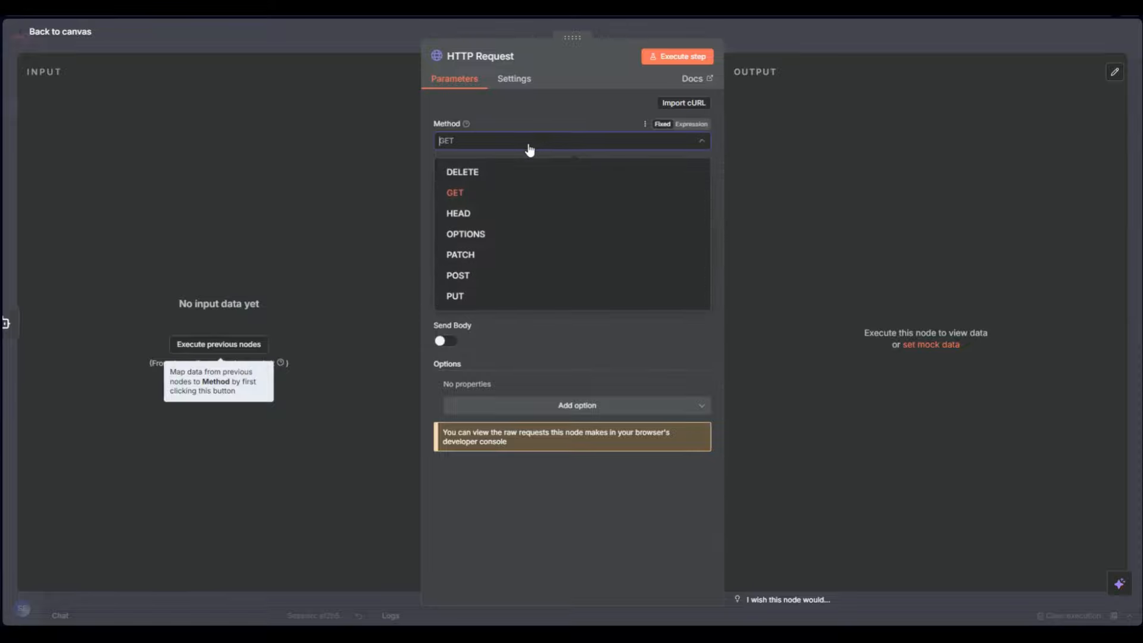
{"action": "left_click", "coordinate": [498, 326]}
Set the HTTP Request method to POST and open a new browser tab
{"action": "left_click", "coordinate": [488, 181]}
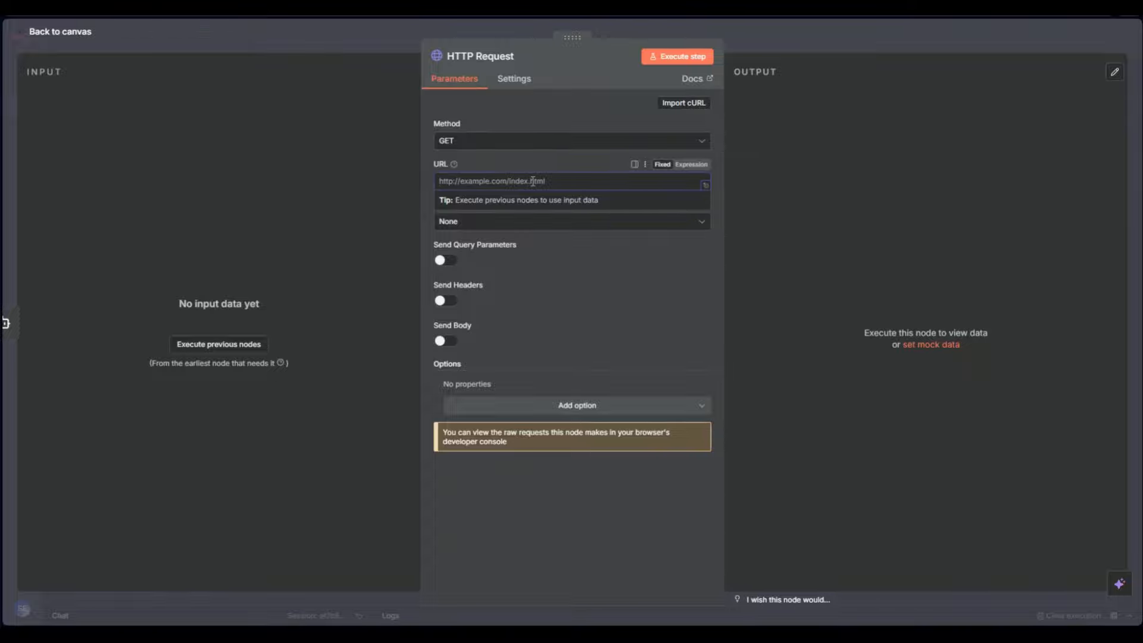
{"action": "left_click", "coordinate": [539, 272]}
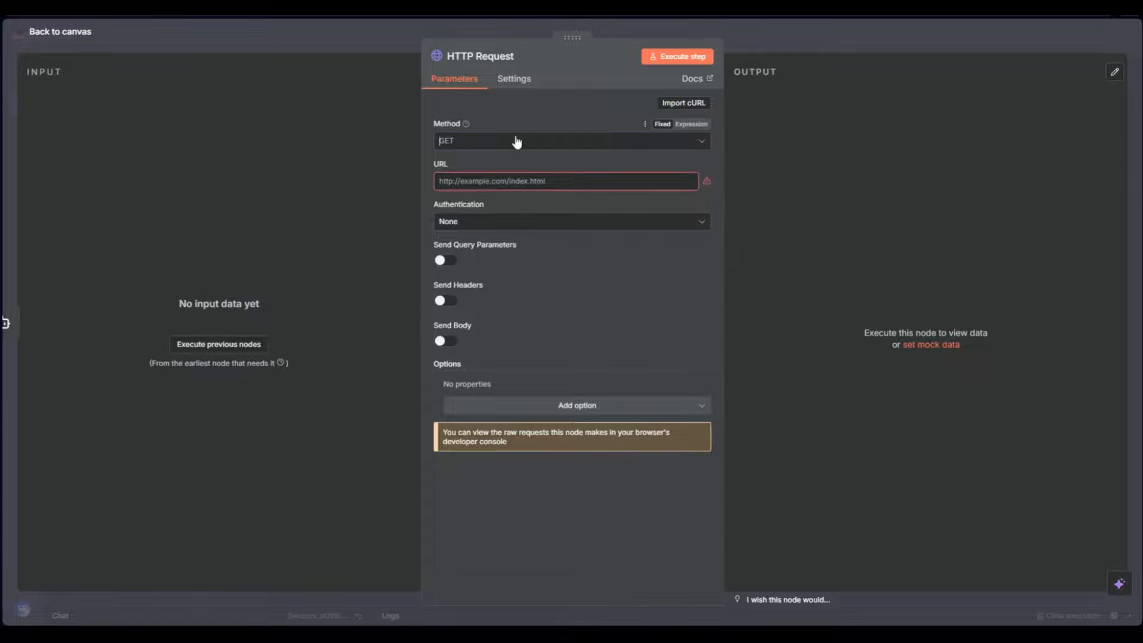
{"action": "left_click", "coordinate": [516, 141]}
{"action": "left_click", "coordinate": [518, 274]}
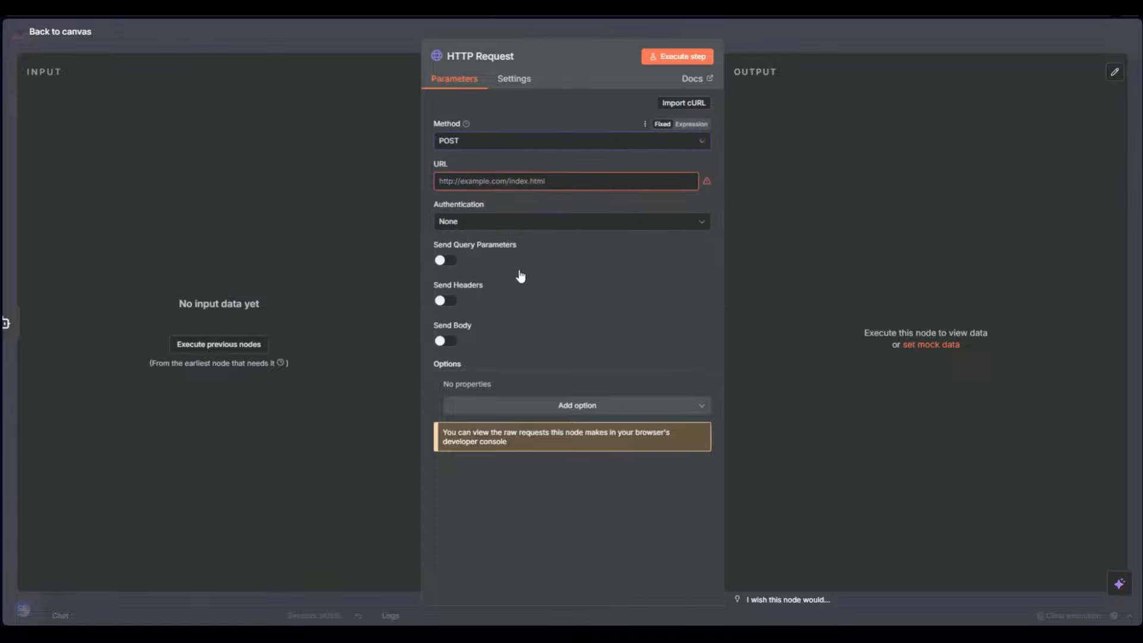
{"action": "left_click", "coordinate": [466, 182]}
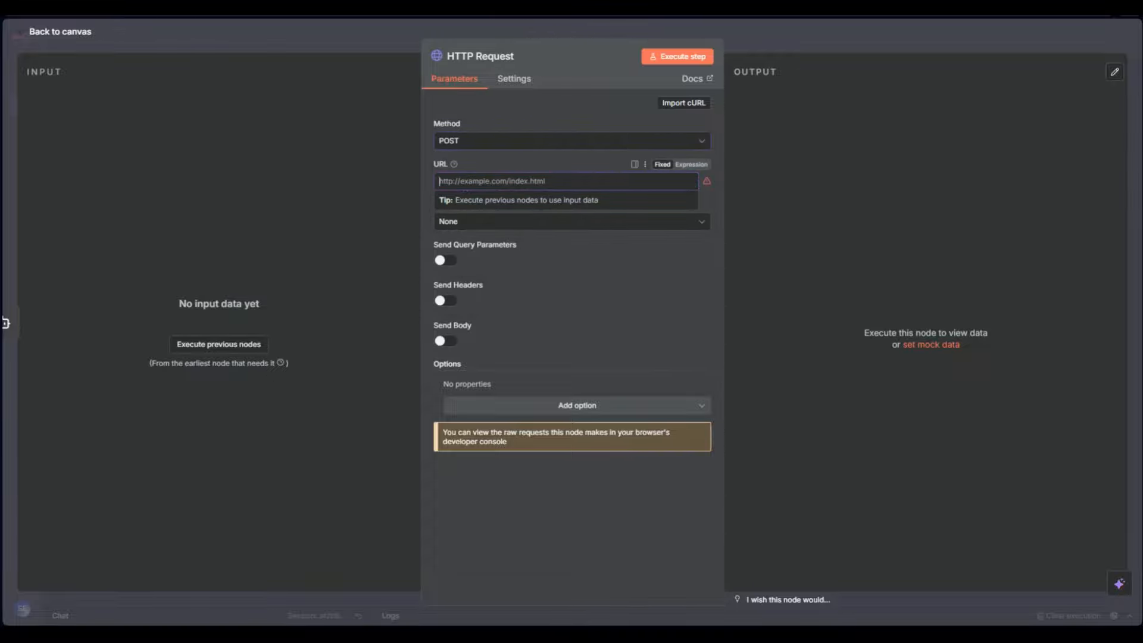
{"action": "key", "text": "ctrl+t"}
Go to fal.ai and sign in with Google to reach the models dashboard
{"action": "type", "text": "fal"}
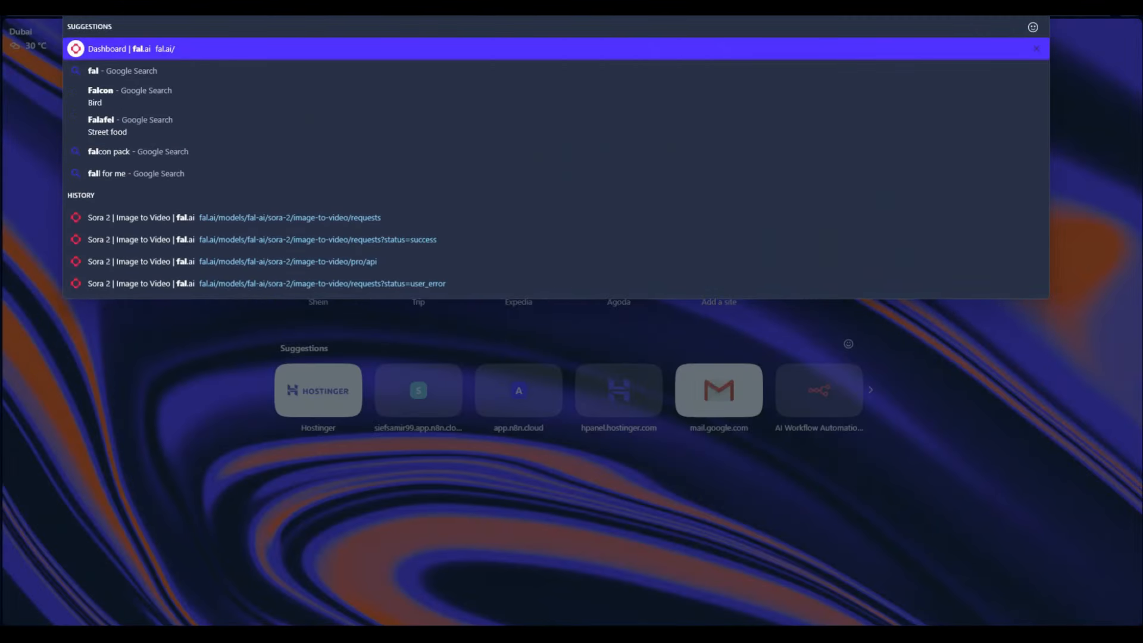
{"action": "key", "text": "Return"}
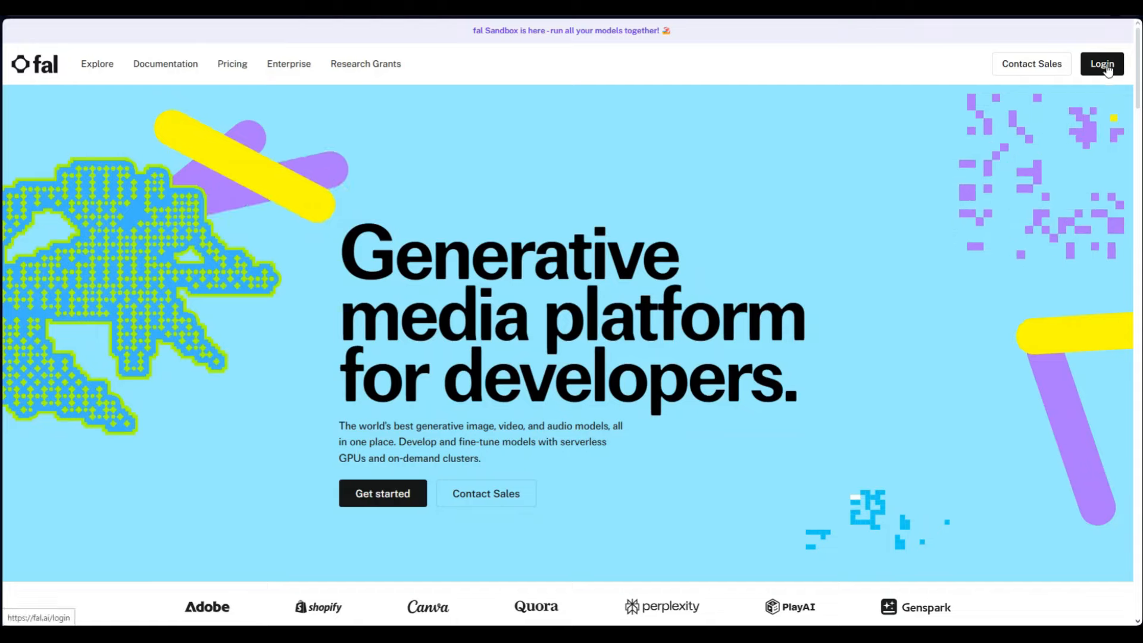
{"action": "left_click", "coordinate": [1106, 66]}
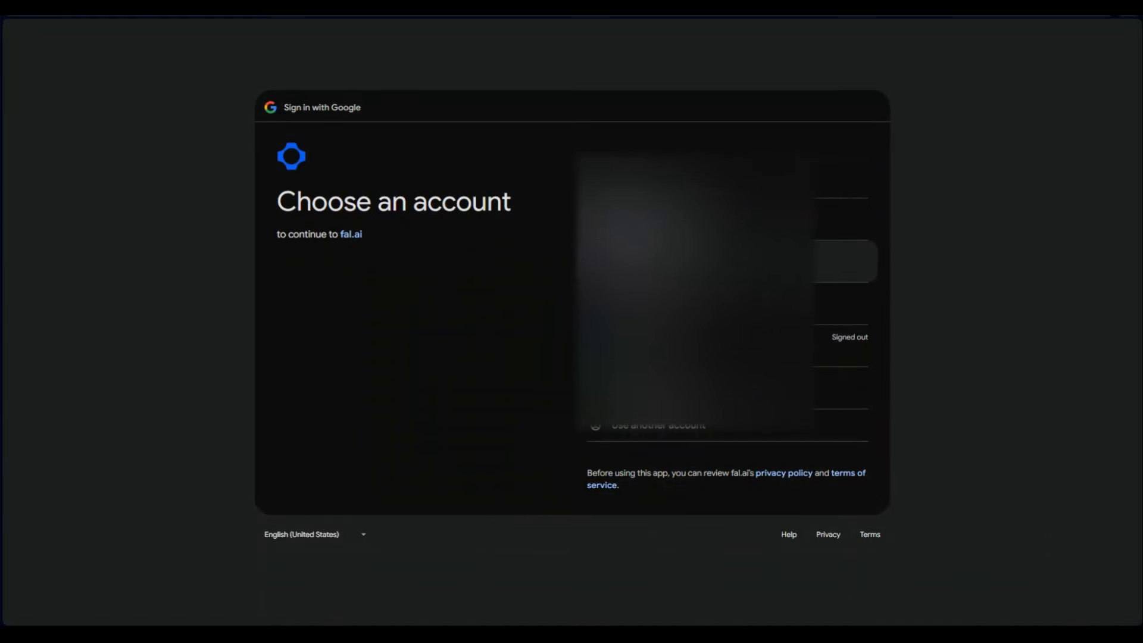
{"action": "left_click", "coordinate": [696, 260]}
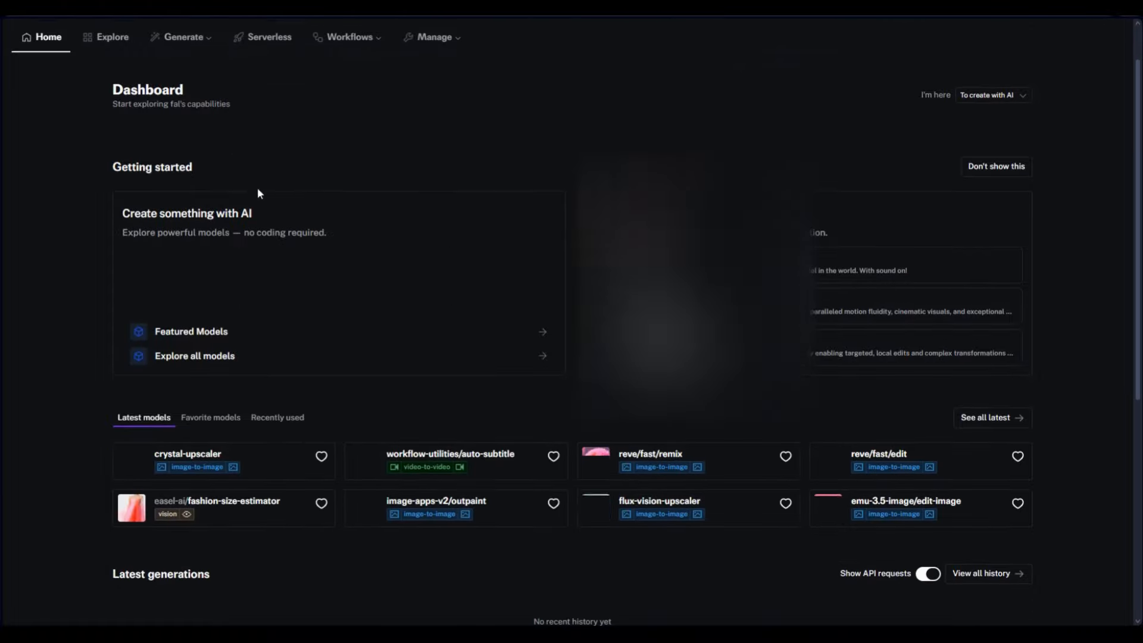
{"action": "scroll", "coordinate": [360, 184], "scroll_direction": "down", "scroll_amount": 4}
Search fal.ai for 'sora 2' and open the sora-2/video-to-video/remix model
{"action": "scroll", "coordinate": [557, 356], "scroll_direction": "up", "scroll_amount": 4}
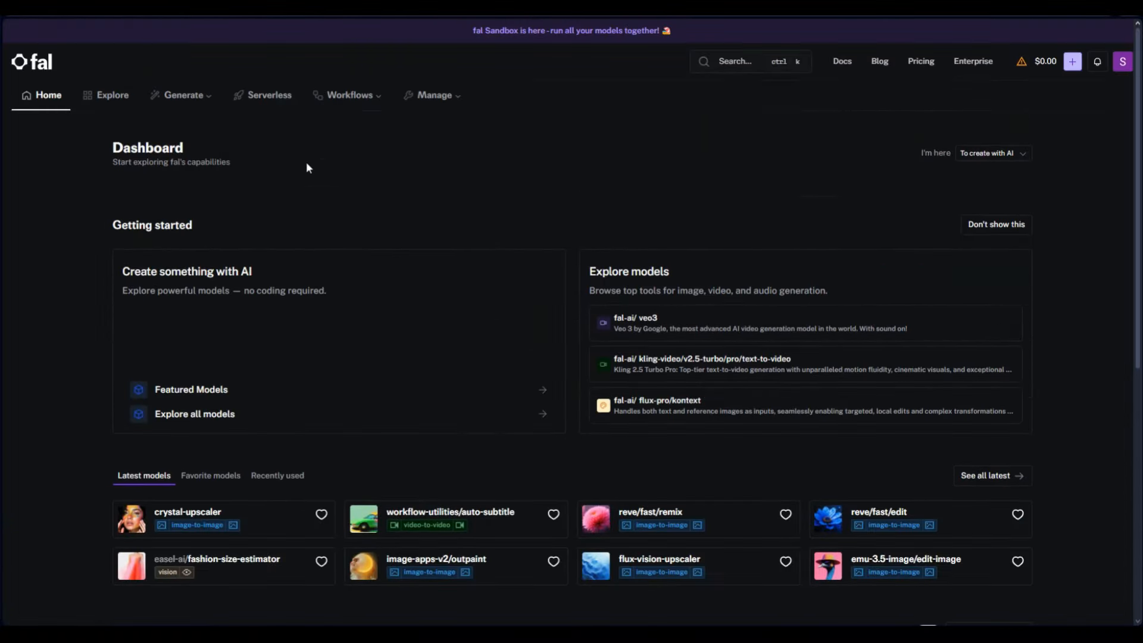
{"action": "left_click", "coordinate": [754, 62]}
{"action": "type", "text": "ve"}
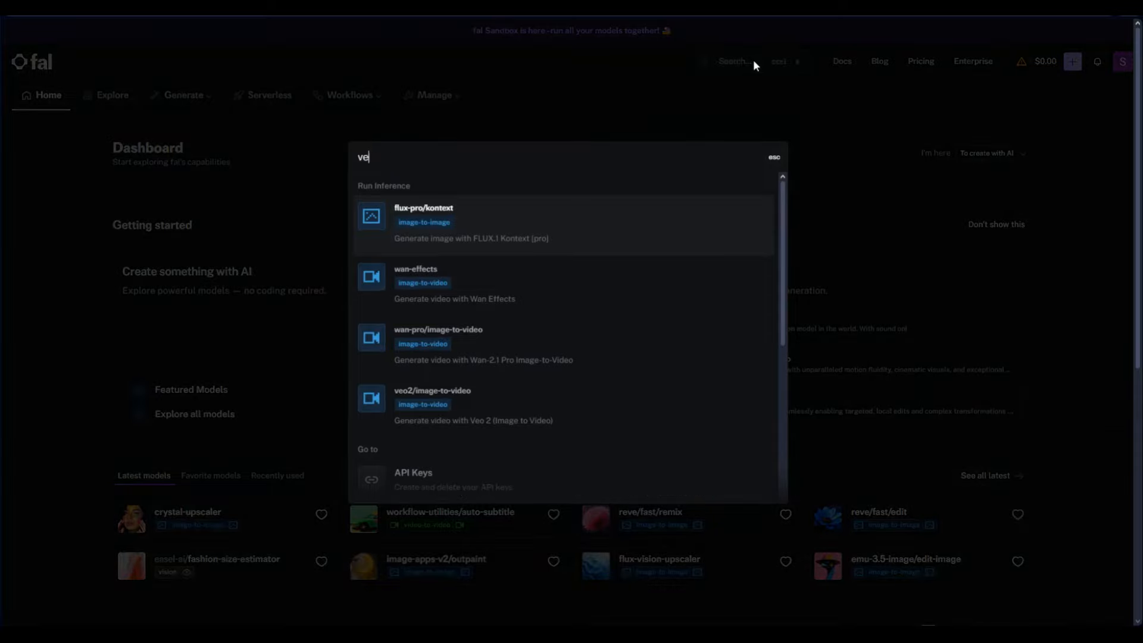
{"action": "type", "text": "o 3"}
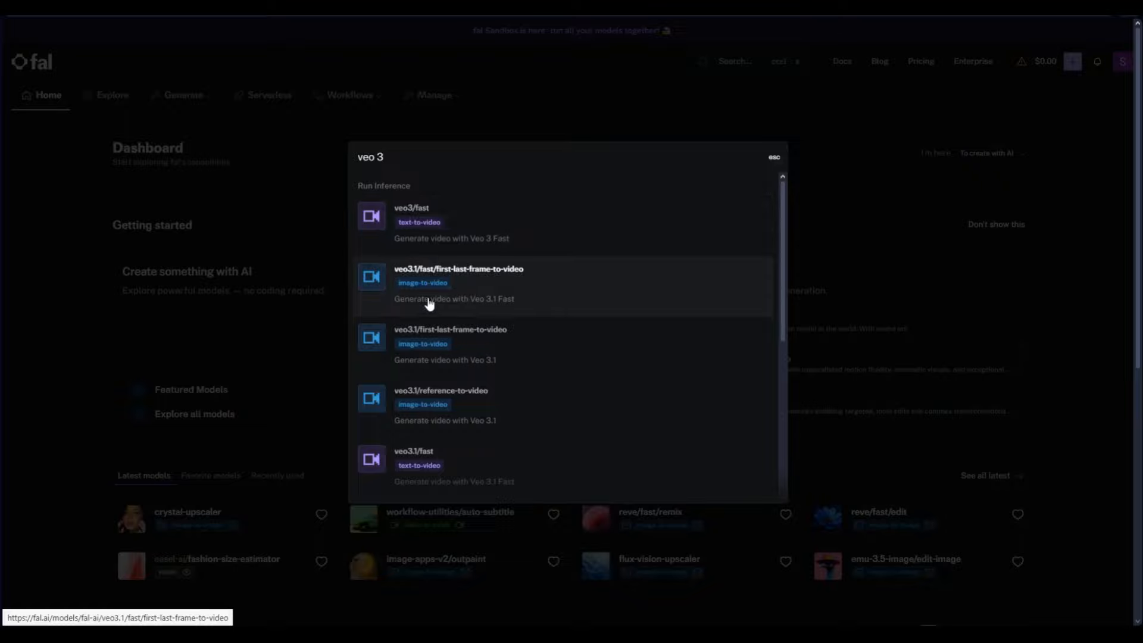
{"action": "left_click_drag", "start_coordinate": [390, 158], "coordinate": [327, 158]}
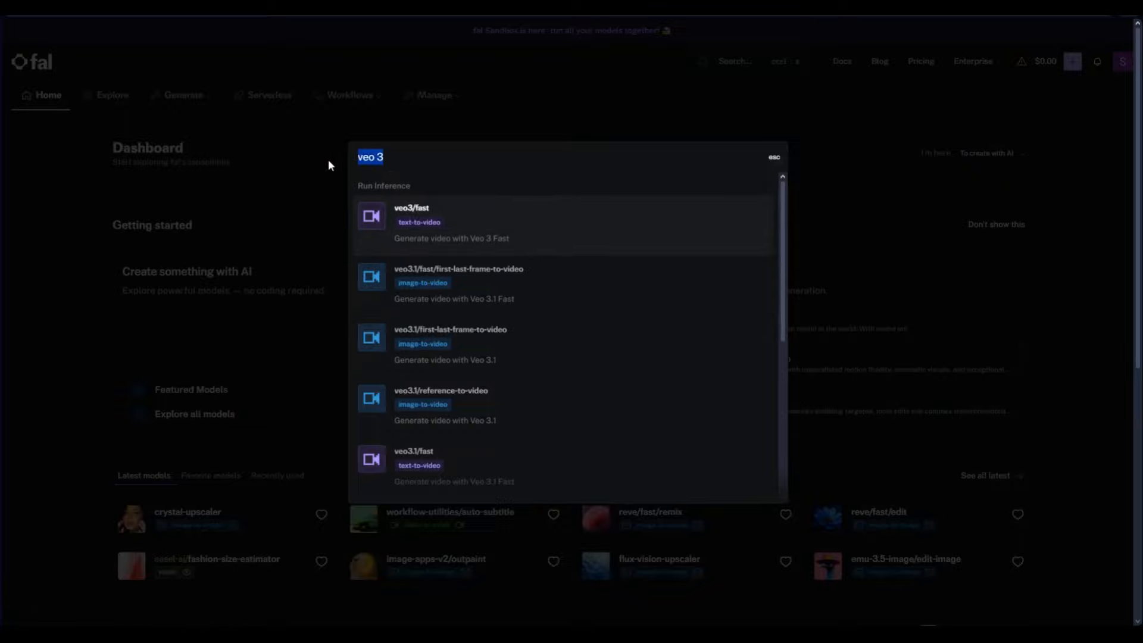
{"action": "type", "text": "sora 2"}
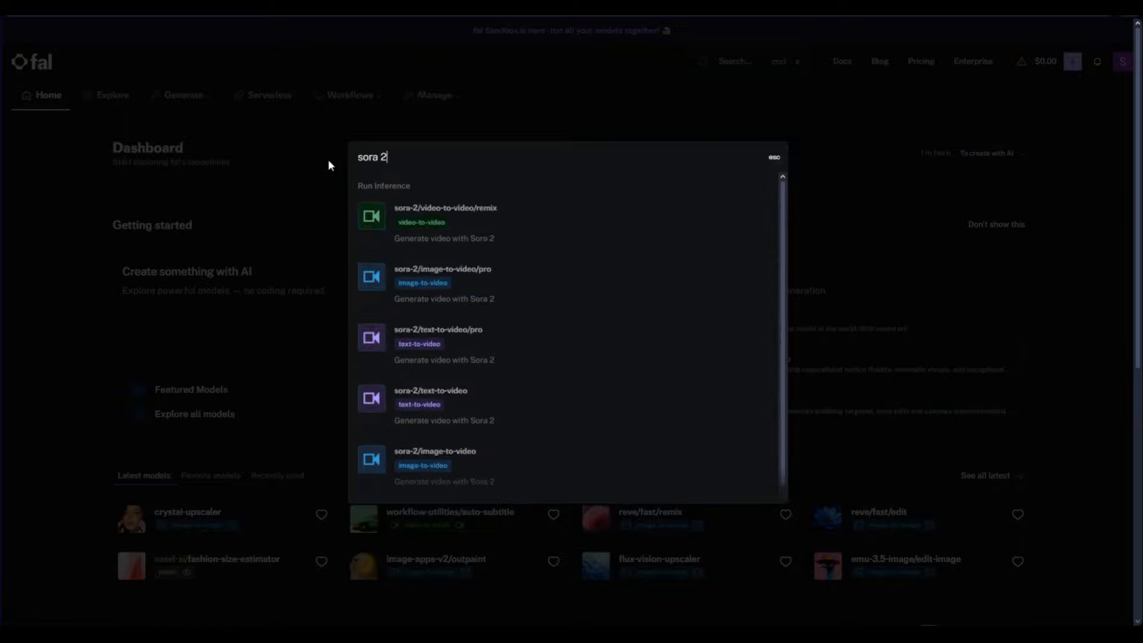
{"action": "left_click", "coordinate": [539, 217]}
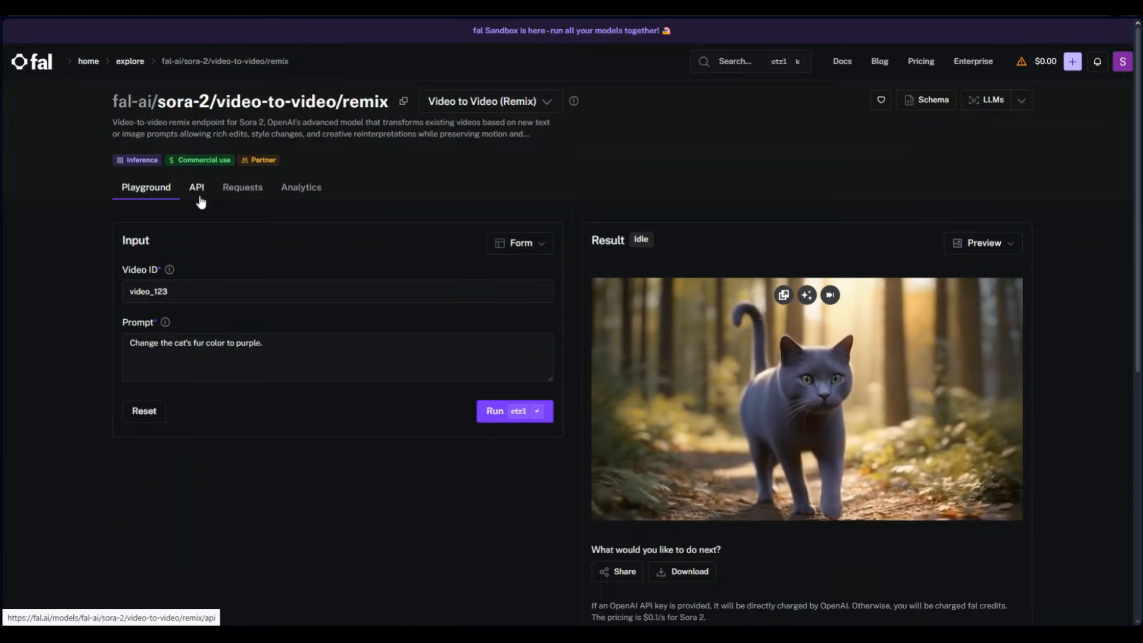
Select the queue request URL from the model's HTTP (cURL) API example, then go back to n8n
{"action": "left_click", "coordinate": [198, 190]}
{"action": "left_click", "coordinate": [259, 235]}
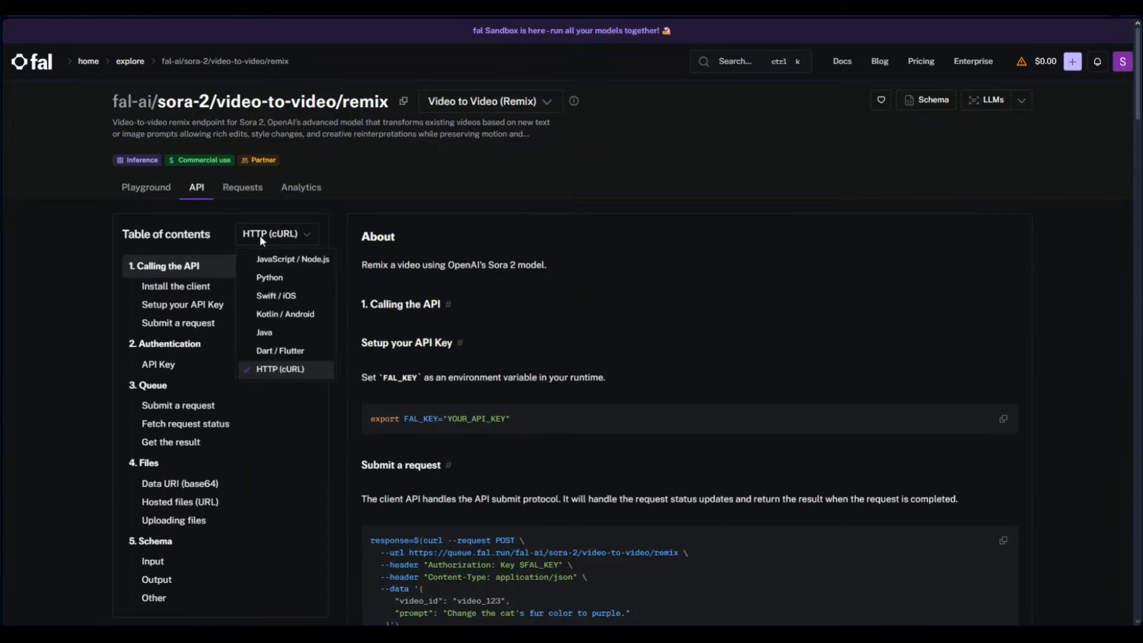
{"action": "left_click", "coordinate": [283, 368]}
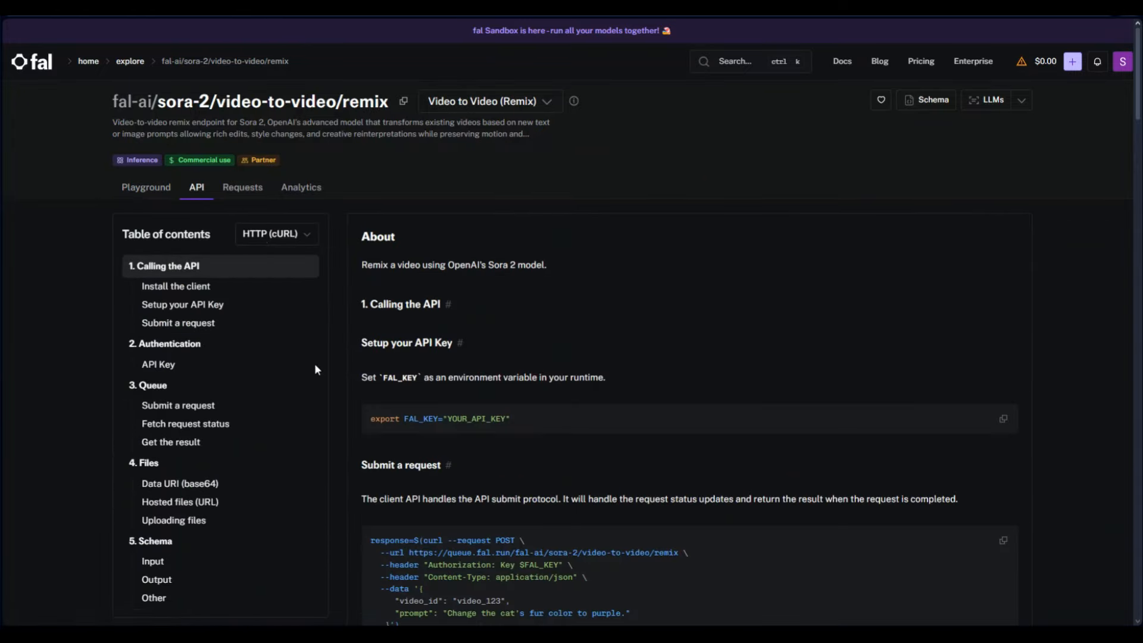
{"action": "scroll", "coordinate": [357, 369], "scroll_direction": "down", "scroll_amount": 4}
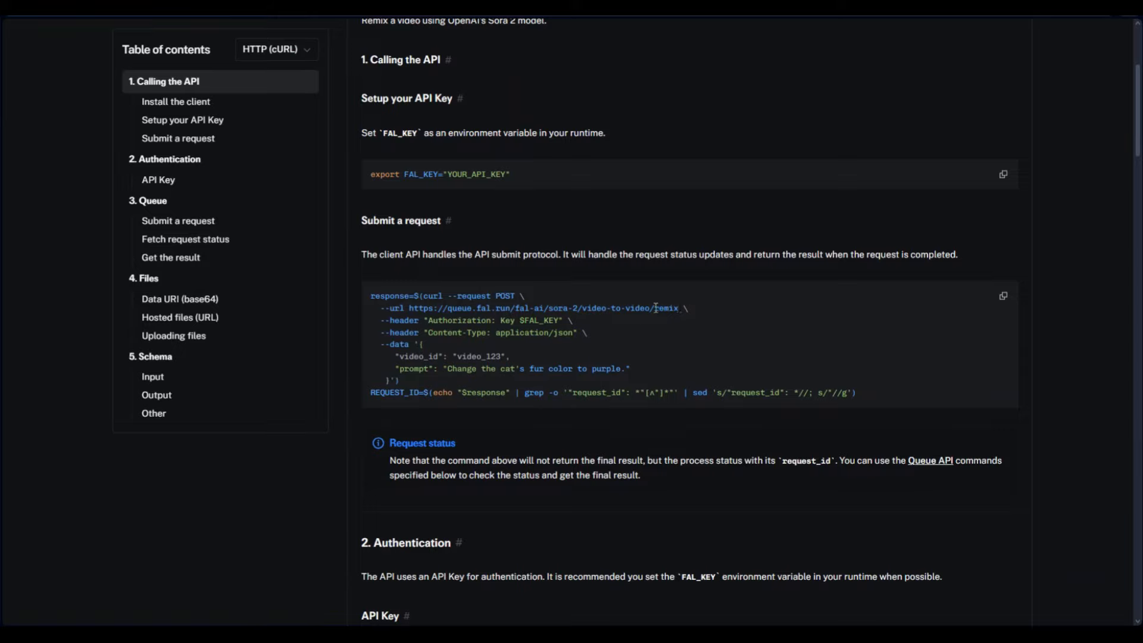
{"action": "left_click_drag", "start_coordinate": [678, 308], "coordinate": [412, 310]}
{"action": "key", "text": "ctrl+c"}
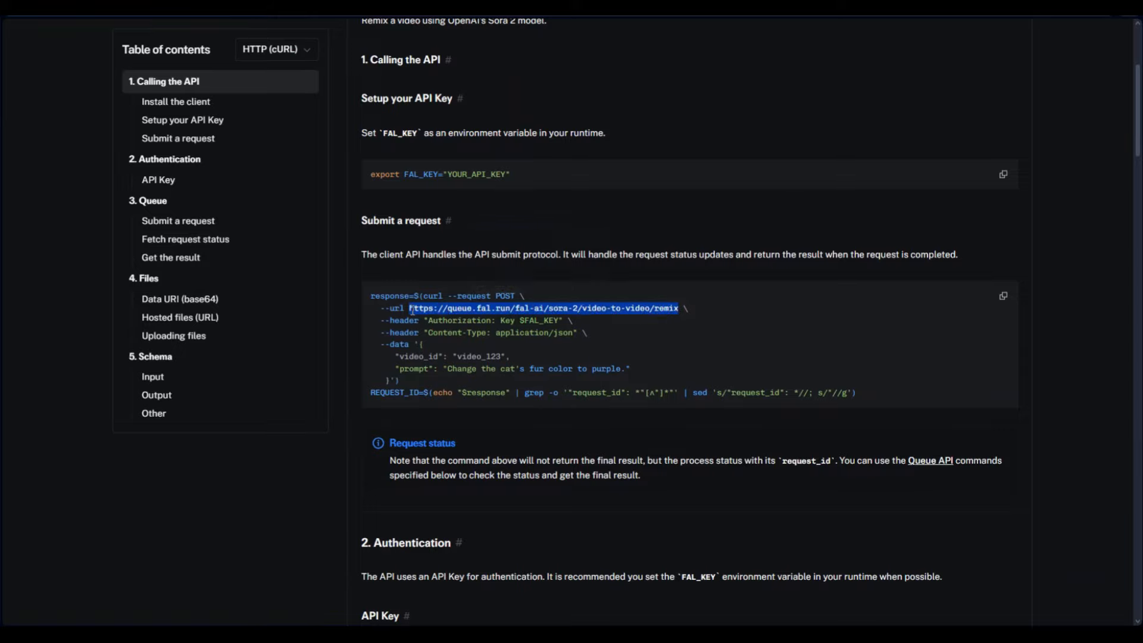
{"action": "left_click", "coordinate": [398, 8]}
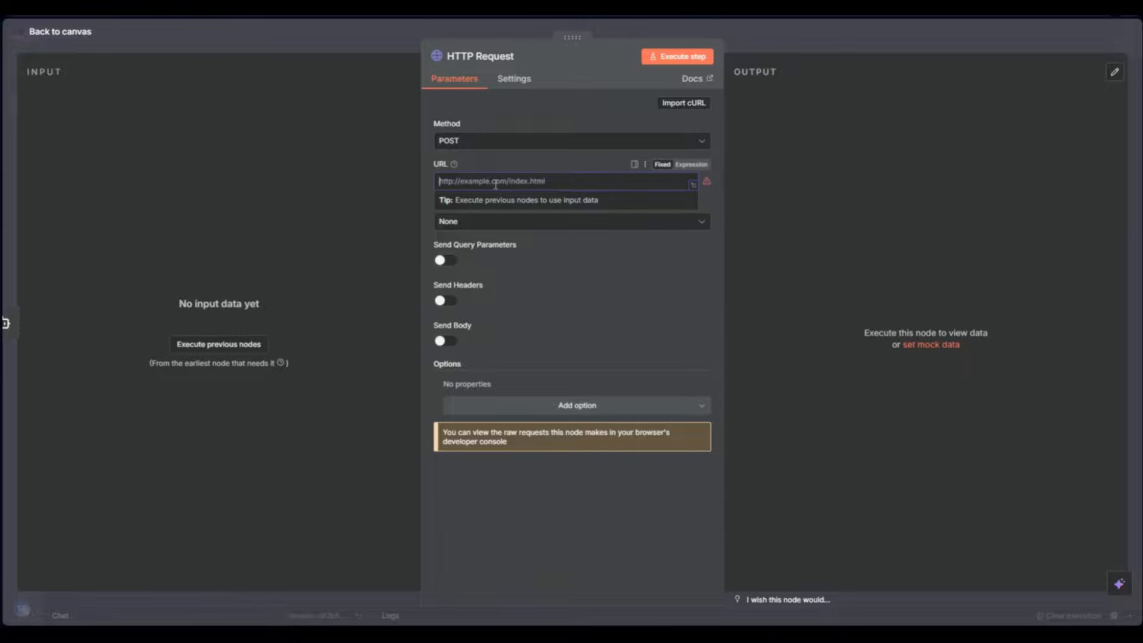
Paste the fal.ai queue URL and set authentication to Generic Credential Type with Header Auth
{"action": "key", "text": "ctrl+v"}
{"action": "left_click", "coordinate": [558, 329]}
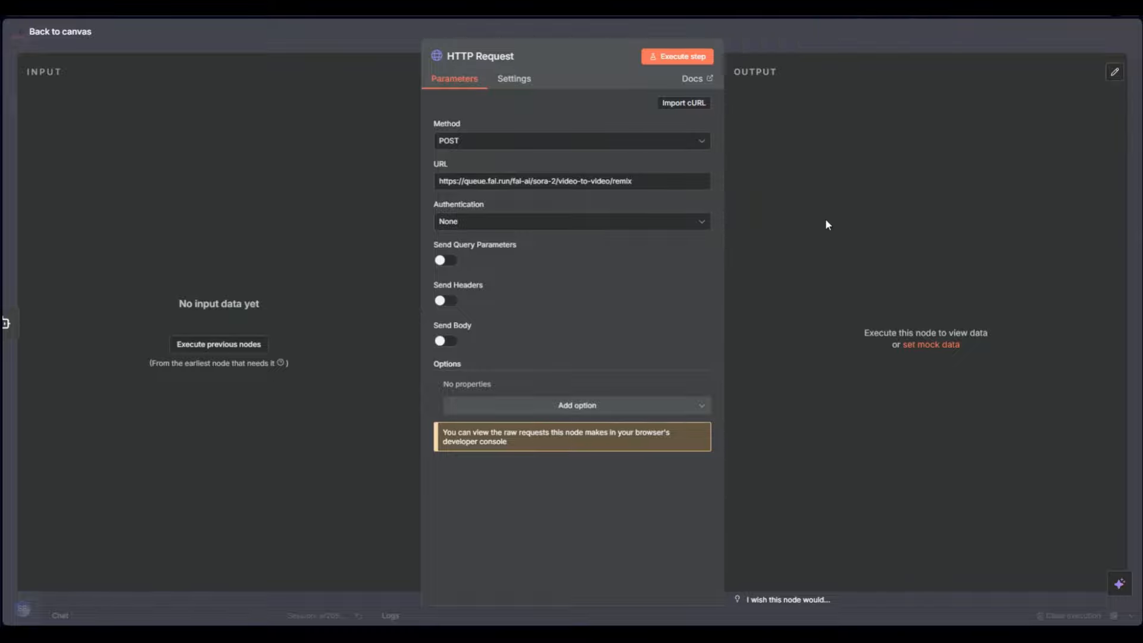
{"action": "left_click", "coordinate": [461, 226]}
{"action": "left_click", "coordinate": [535, 333]}
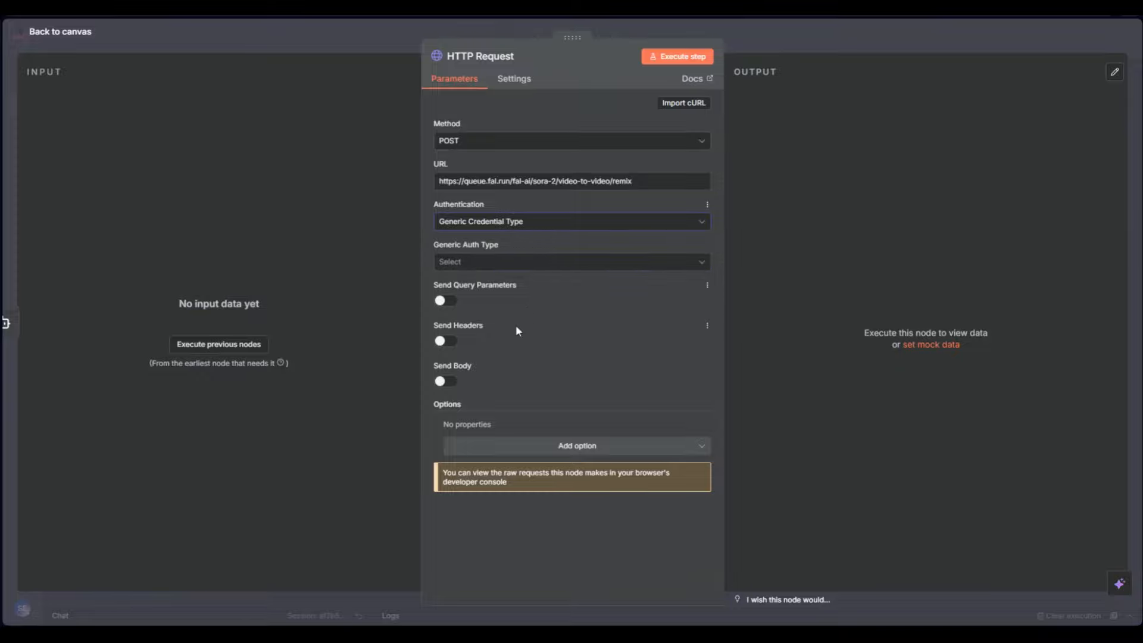
{"action": "left_click", "coordinate": [526, 264]}
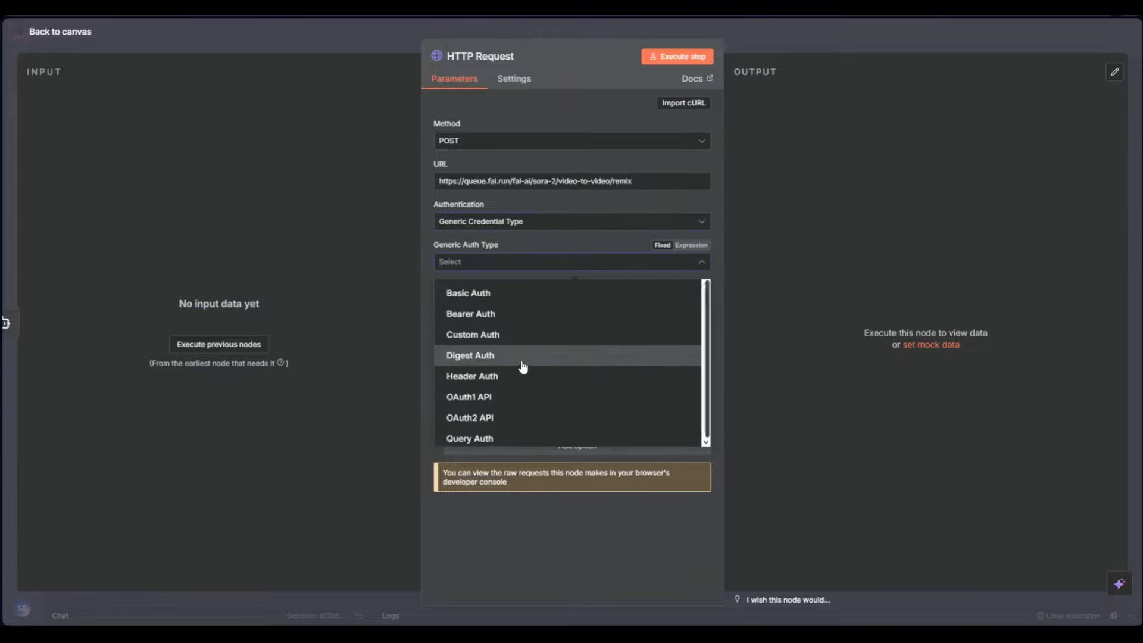
{"action": "left_click", "coordinate": [504, 379]}
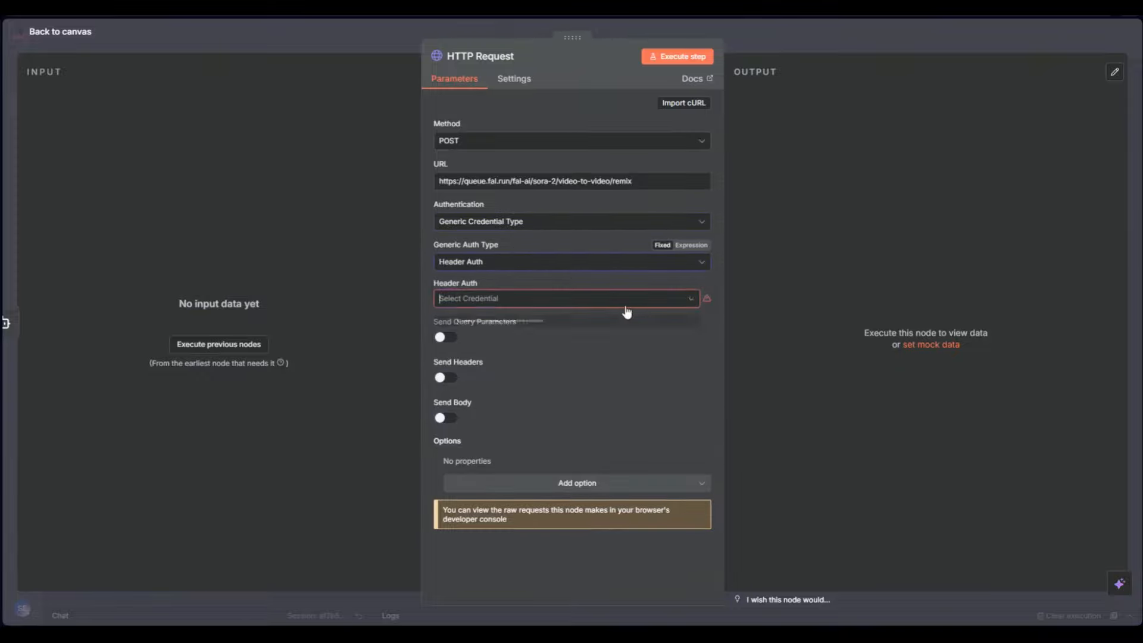
Start a new Header Auth credential, then close the dialog without saving
{"action": "left_click", "coordinate": [618, 299]}
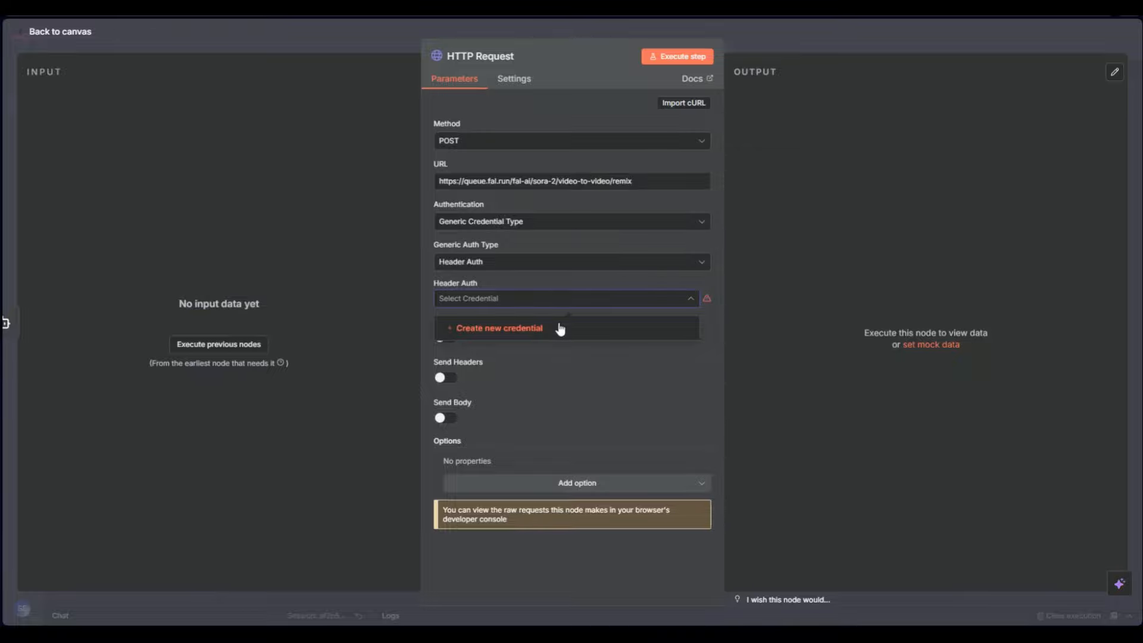
{"action": "left_click", "coordinate": [562, 329]}
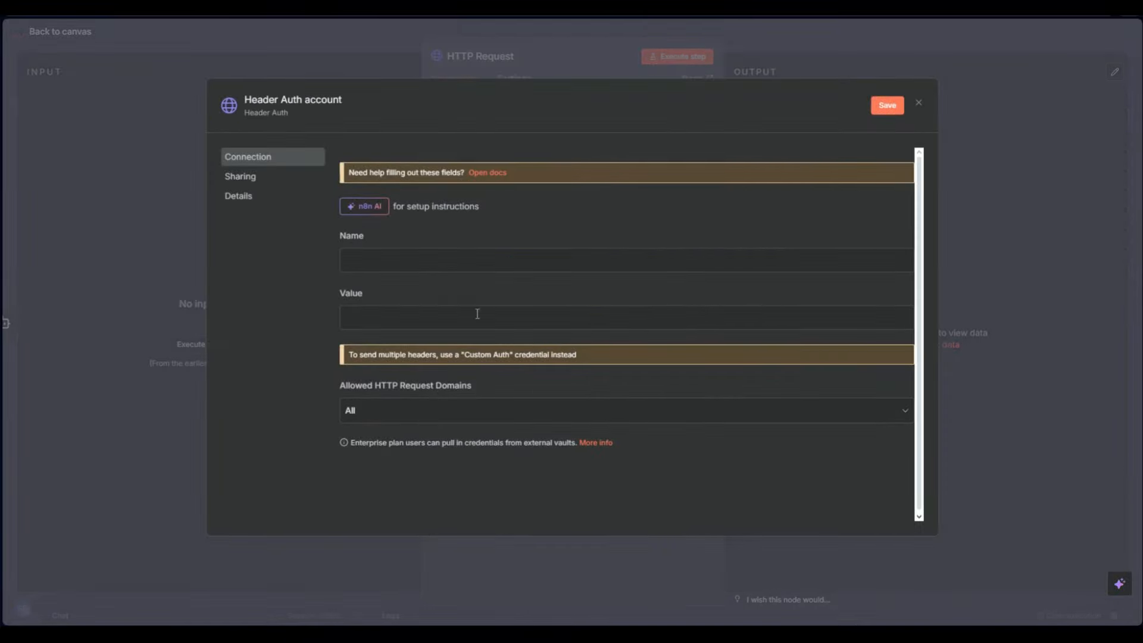
{"action": "left_click", "coordinate": [465, 257]}
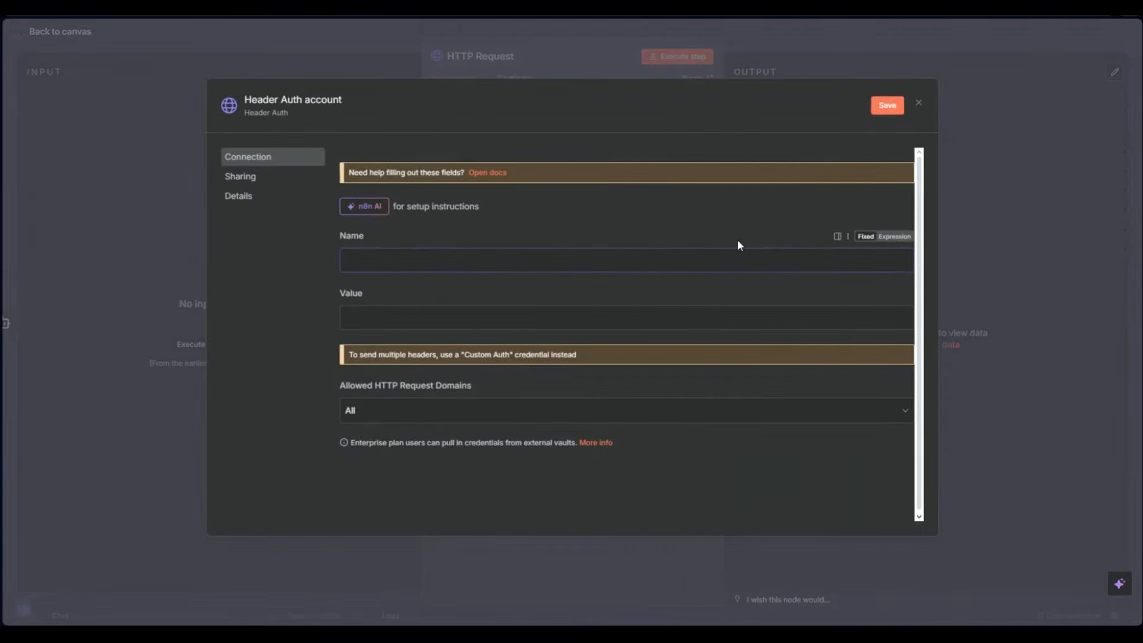
{"action": "left_click", "coordinate": [917, 103]}
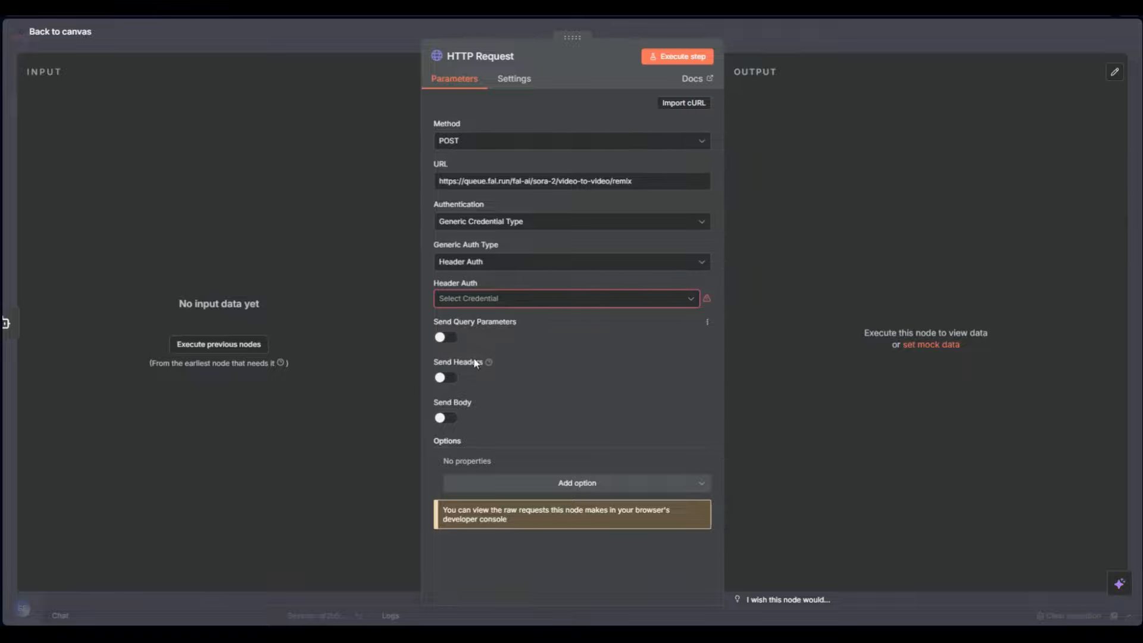
Look over Import cURL and the extra request options without changes, then return to the canvas
{"action": "left_click", "coordinate": [679, 107]}
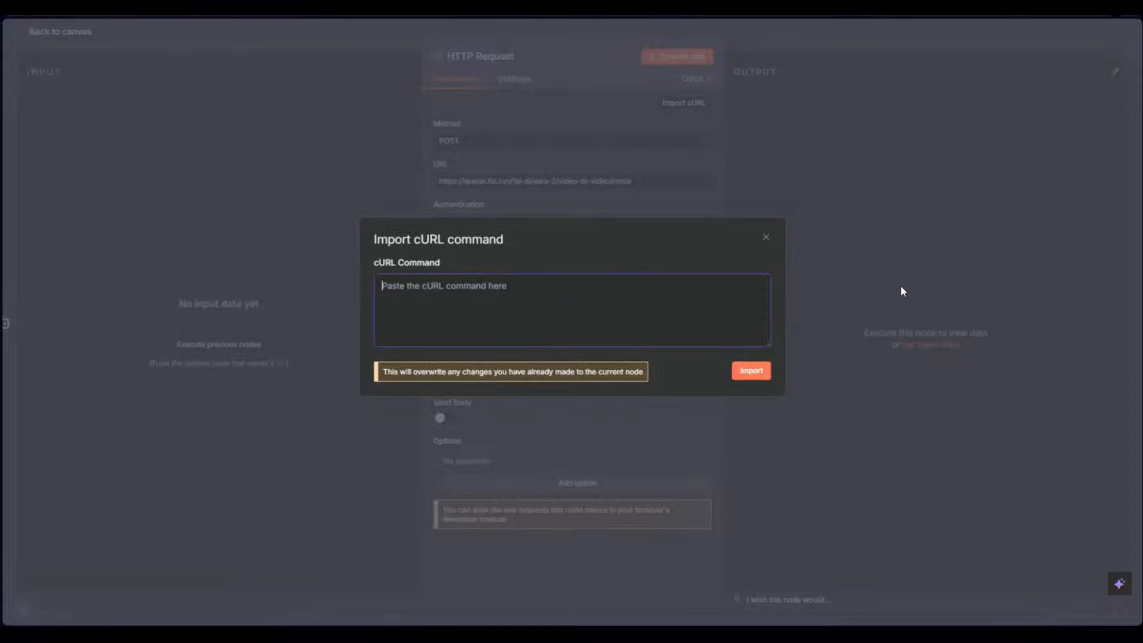
{"action": "left_click", "coordinate": [765, 236]}
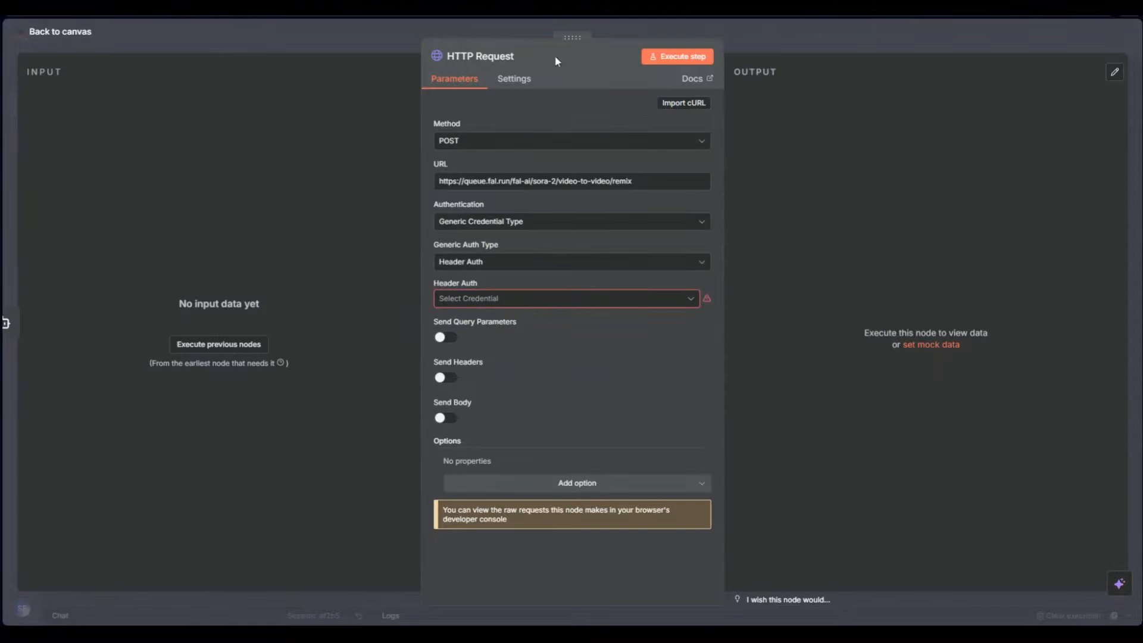
{"action": "left_click", "coordinate": [572, 485]}
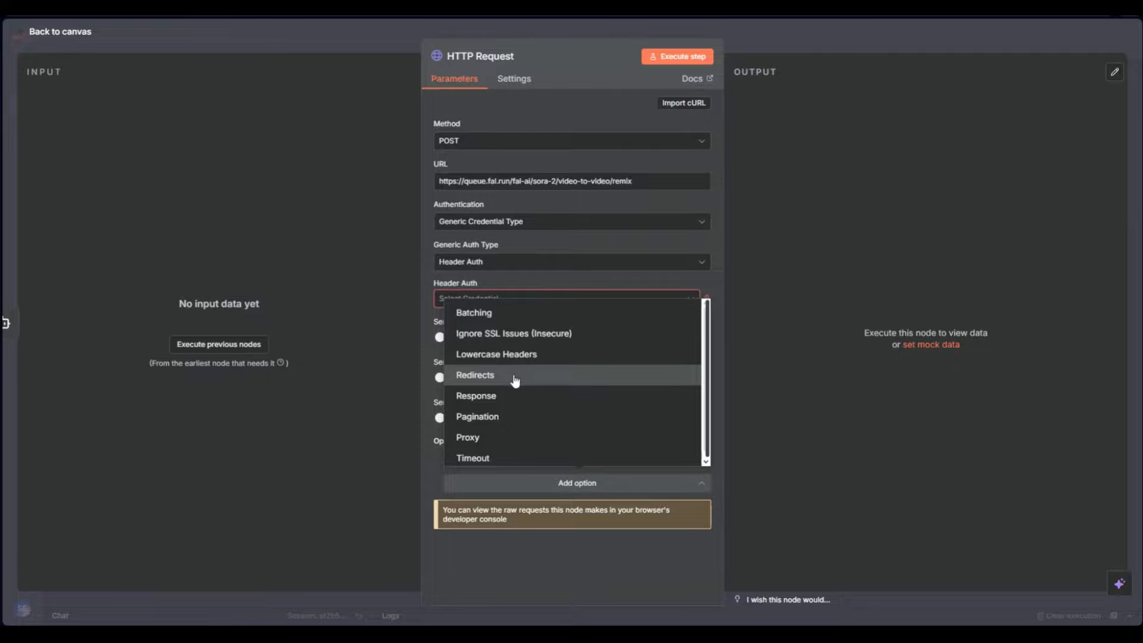
{"action": "scroll", "coordinate": [516, 382], "scroll_direction": "down", "scroll_amount": 1}
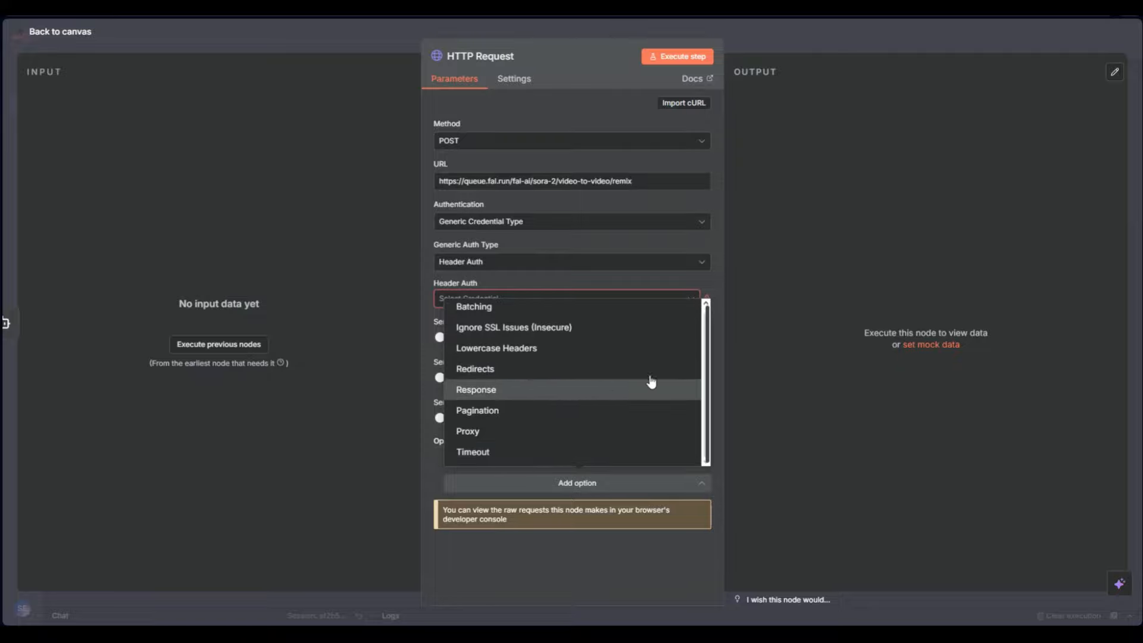
{"action": "left_click", "coordinate": [771, 212]}
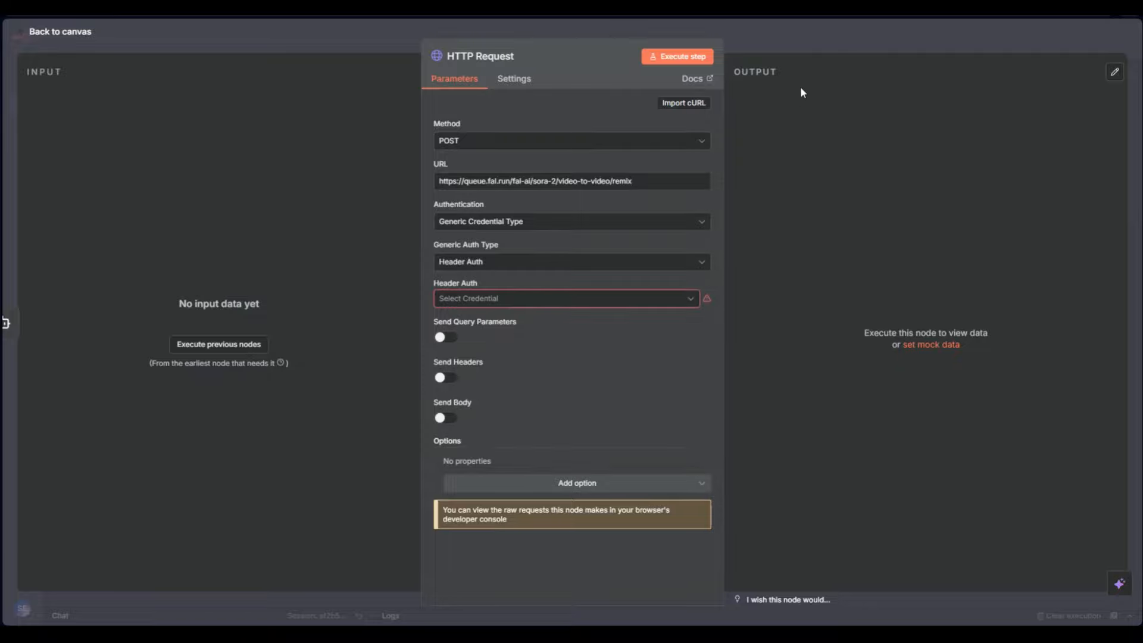
{"action": "left_click", "coordinate": [775, 45]}
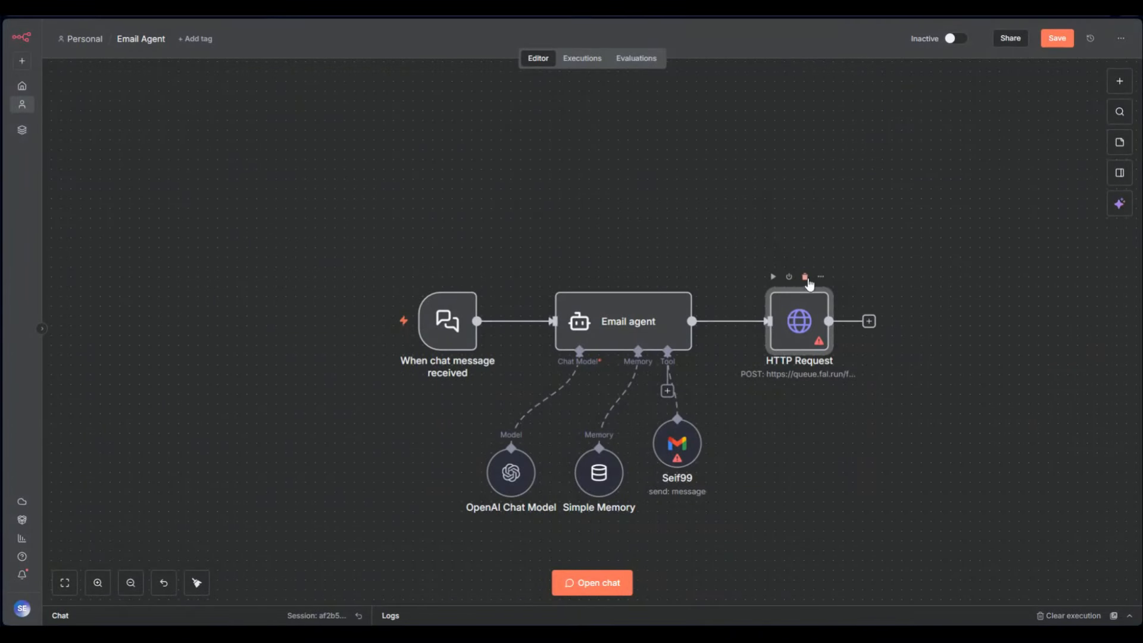
Delete the HTTP Request node and browse the Action in an app node list
{"action": "left_click", "coordinate": [808, 278]}
{"action": "left_click", "coordinate": [732, 321]}
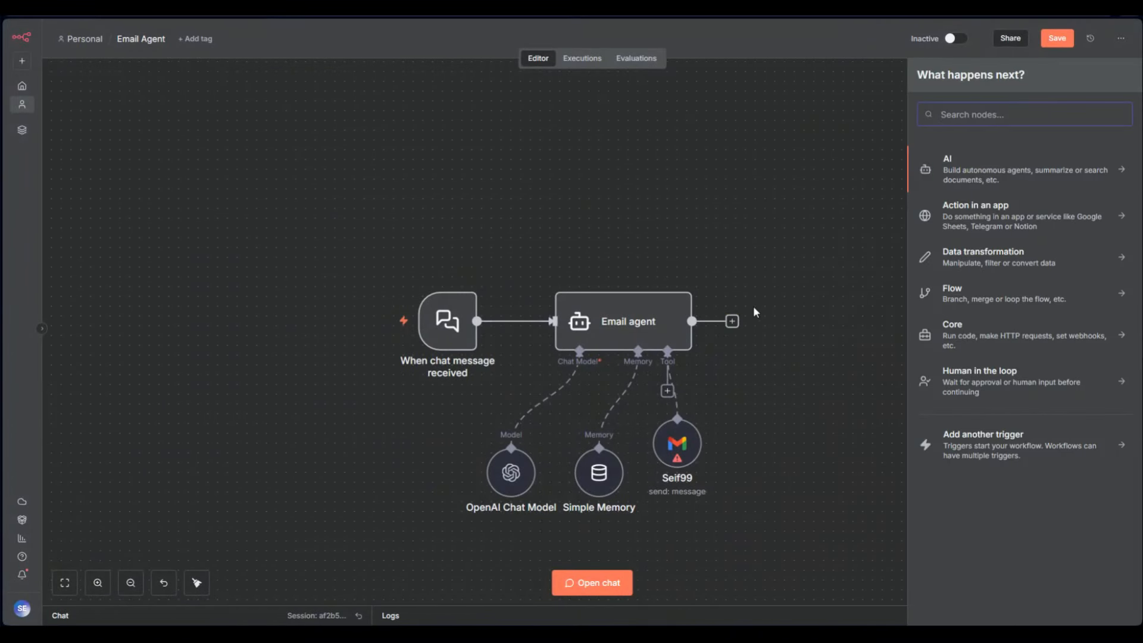
{"action": "left_click", "coordinate": [976, 218]}
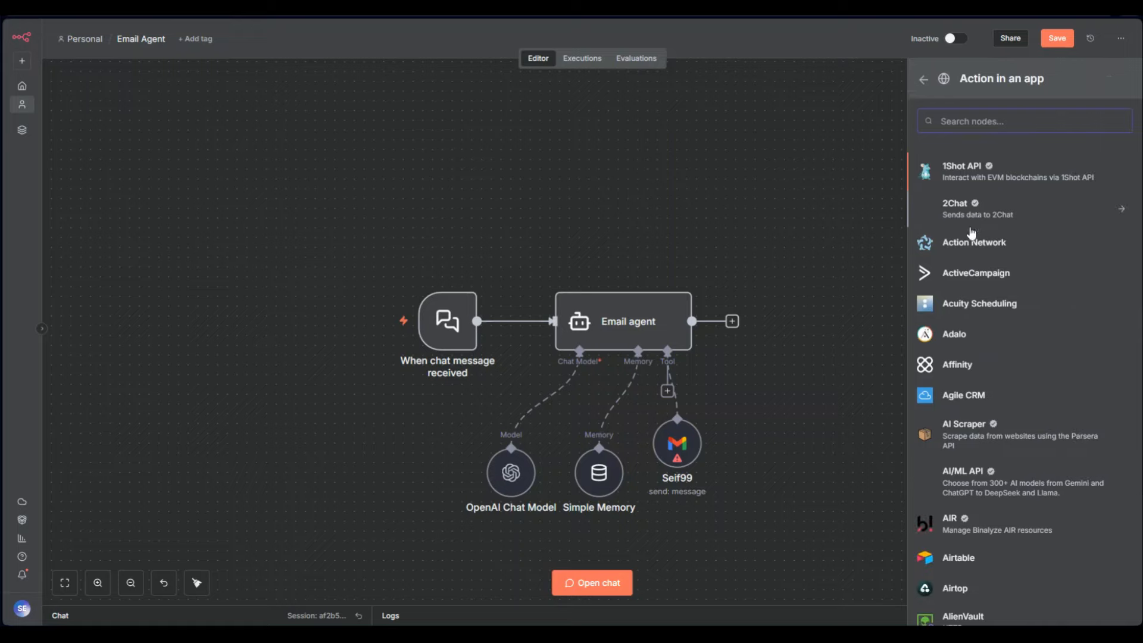
{"action": "scroll", "coordinate": [1028, 316], "scroll_direction": "down", "scroll_amount": 5}
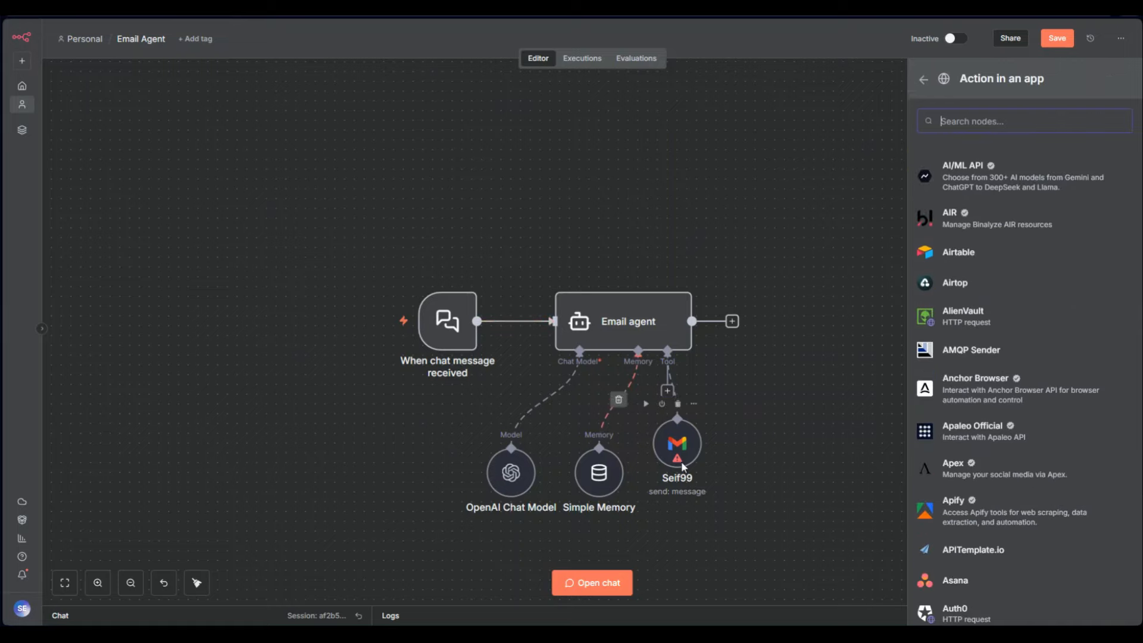
{"action": "scroll", "coordinate": [944, 327], "scroll_direction": "down", "scroll_amount": 7}
{"action": "scroll", "coordinate": [985, 337], "scroll_direction": "up", "scroll_amount": 4}
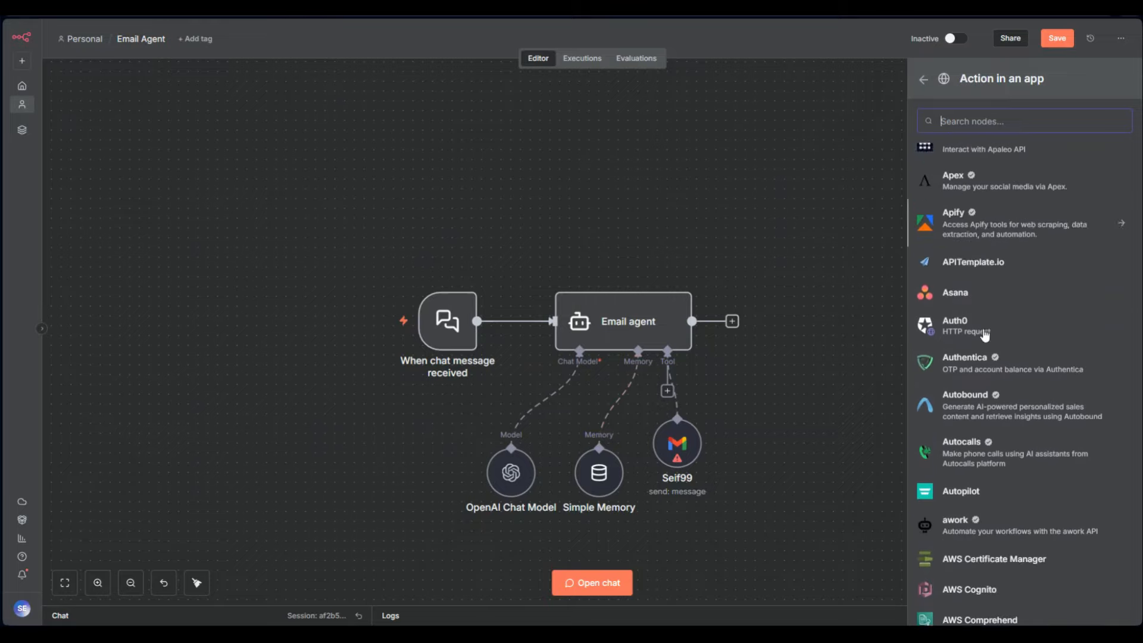
{"action": "scroll", "coordinate": [985, 336], "scroll_direction": "down", "scroll_amount": 15}
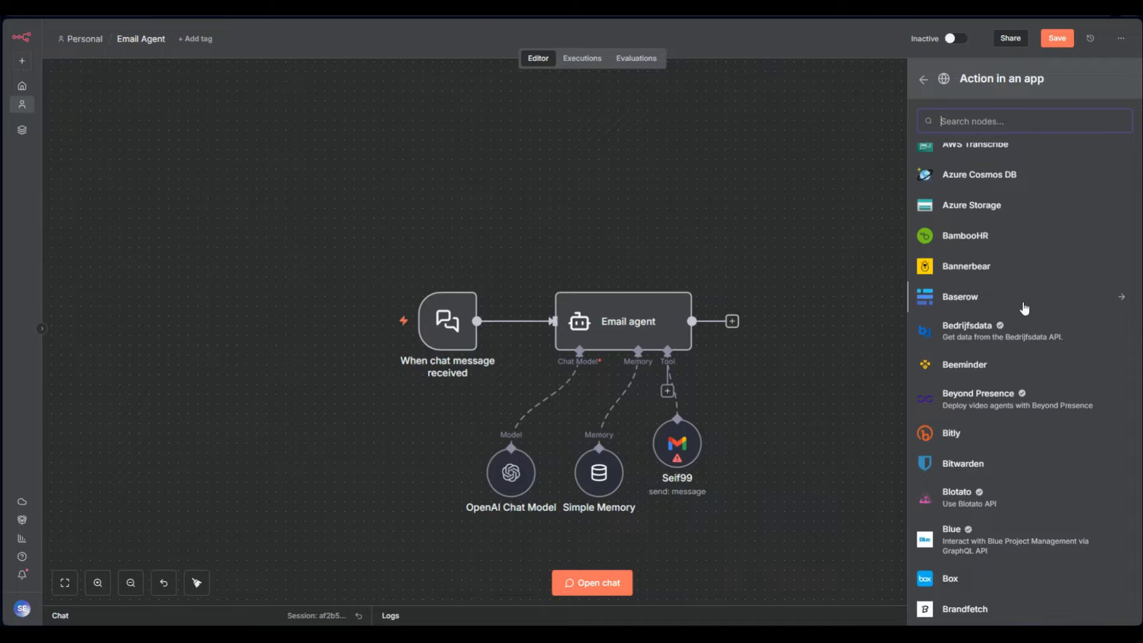
{"action": "scroll", "coordinate": [1012, 311], "scroll_direction": "up", "scroll_amount": 12}
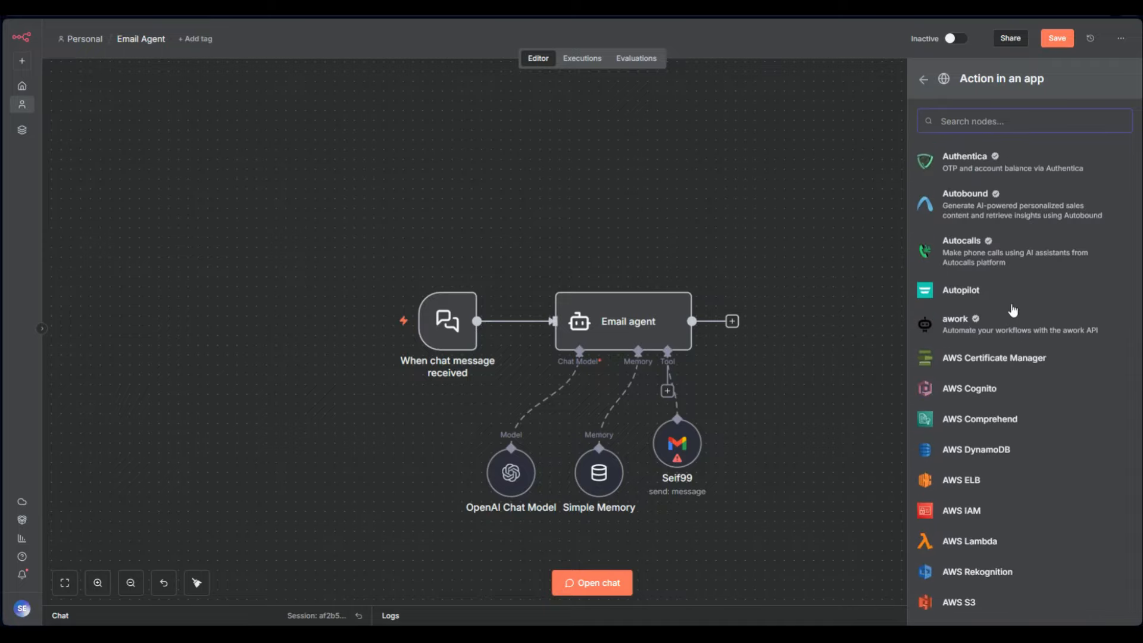
{"action": "left_click", "coordinate": [798, 231]}
{"action": "scroll", "coordinate": [798, 231], "scroll_direction": "up", "scroll_amount": 4}
{"action": "scroll", "coordinate": [830, 246], "scroll_direction": "down", "scroll_amount": 4}
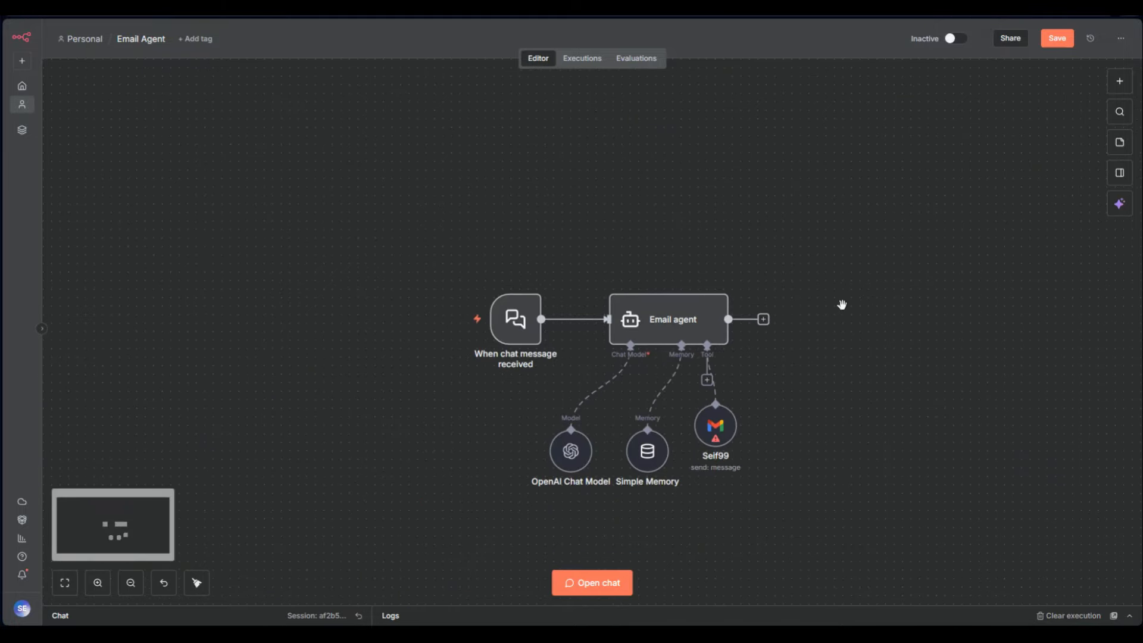
{"action": "left_click_drag", "start_coordinate": [837, 332], "coordinate": [817, 301]}
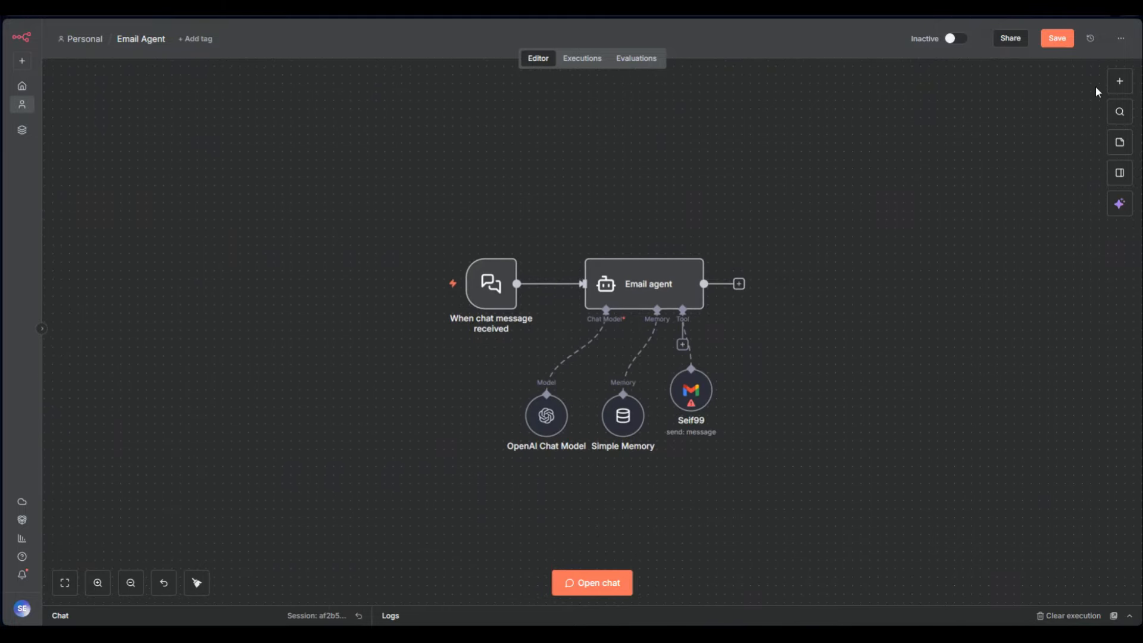
Add an Aggregate node from Data transformation after the Email agent
{"action": "left_click", "coordinate": [739, 284]}
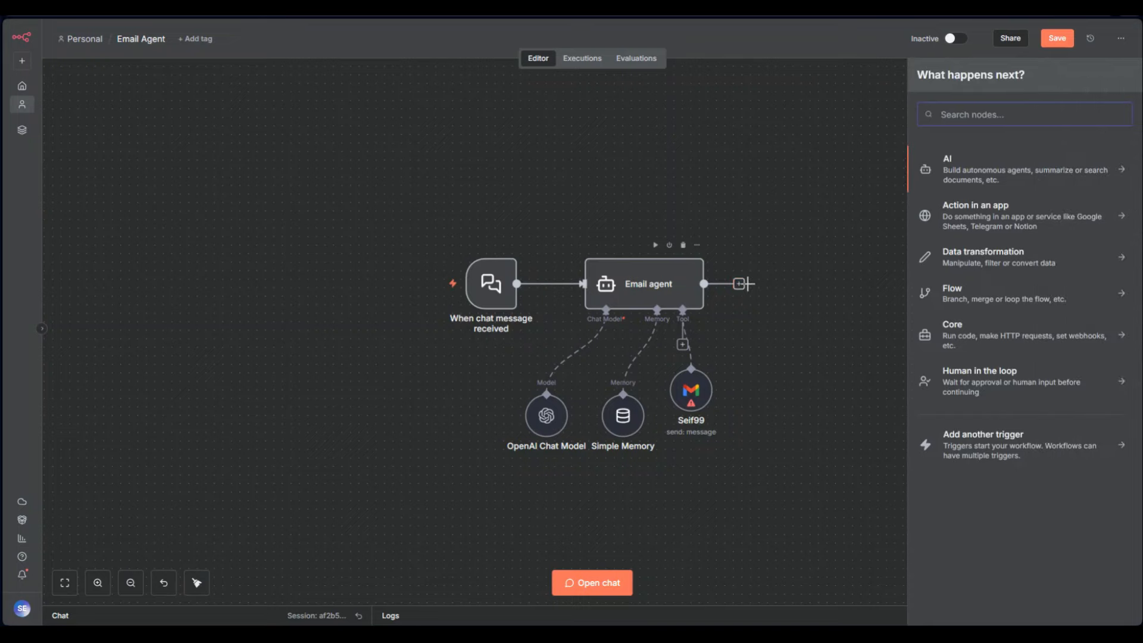
{"action": "left_click", "coordinate": [971, 262]}
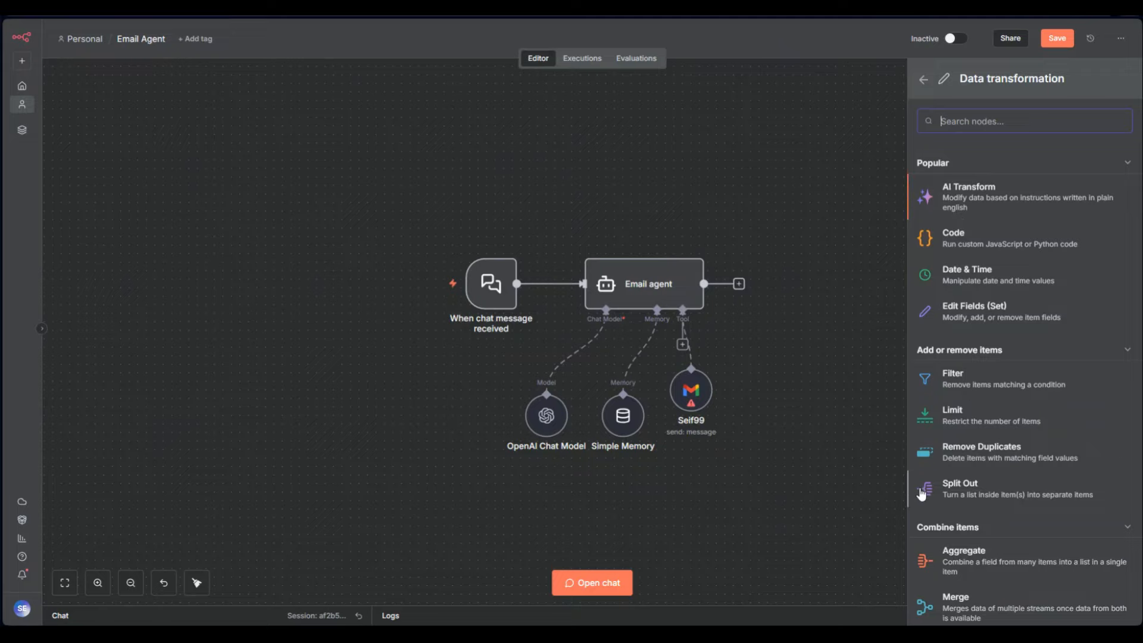
{"action": "left_click", "coordinate": [972, 575]}
{"action": "left_click", "coordinate": [751, 41]}
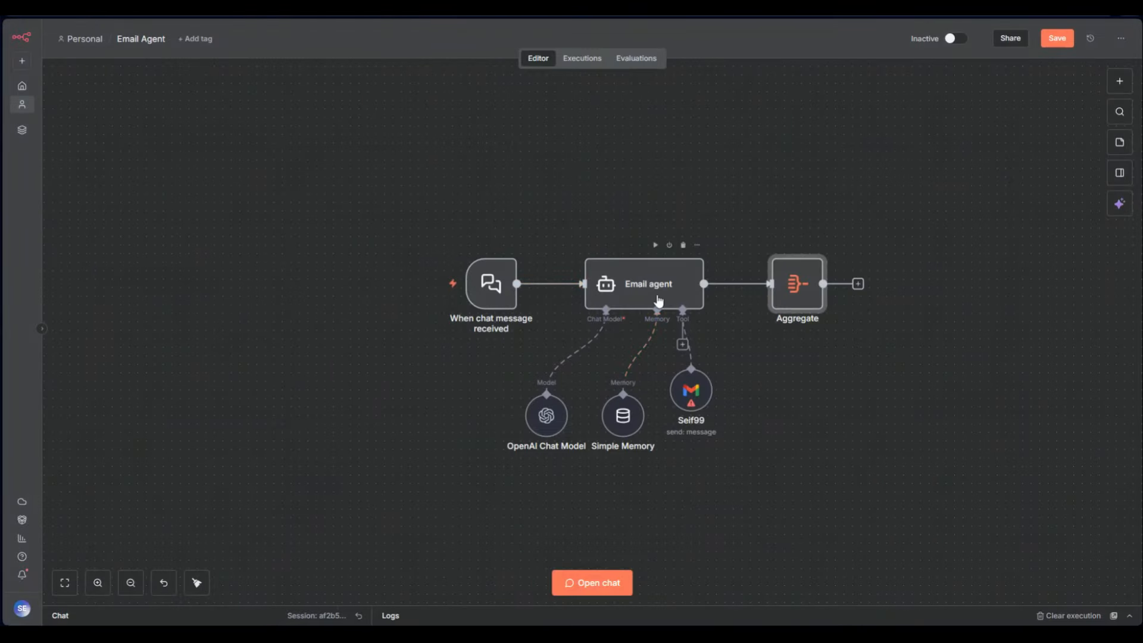
Check the Aggregate node's combine options, delete it, and bring up next-step choices after Email agent
{"action": "mouse_move", "coordinate": [726, 290]}
{"action": "double_click", "coordinate": [801, 290]}
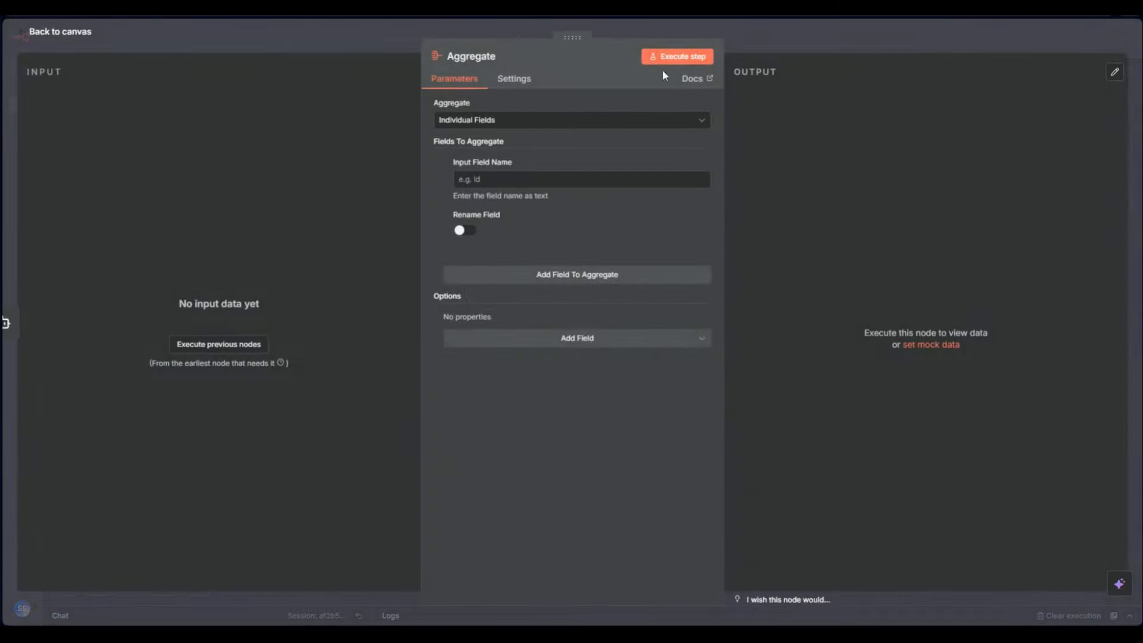
{"action": "left_click", "coordinate": [513, 120]}
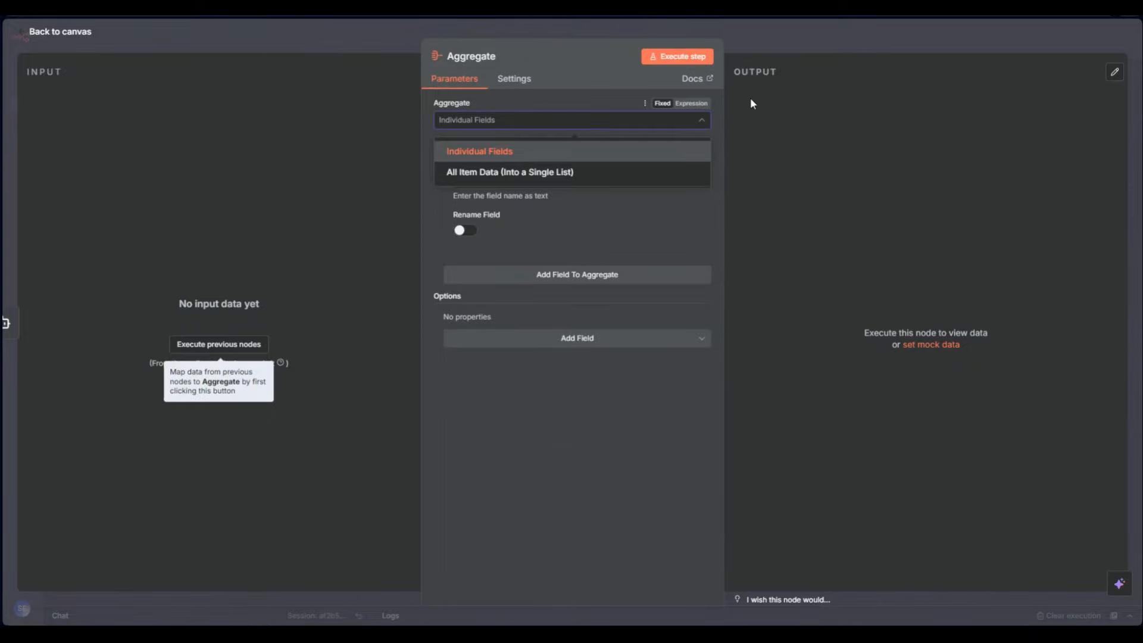
{"action": "left_click", "coordinate": [789, 29]}
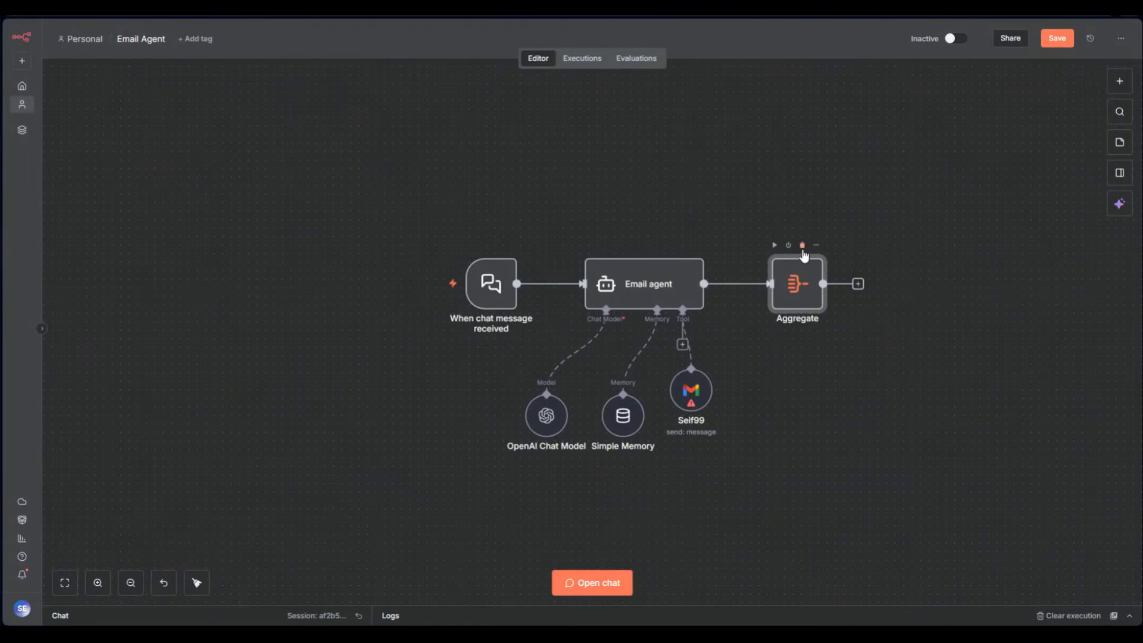
{"action": "left_click", "coordinate": [801, 245]}
{"action": "left_click", "coordinate": [738, 283]}
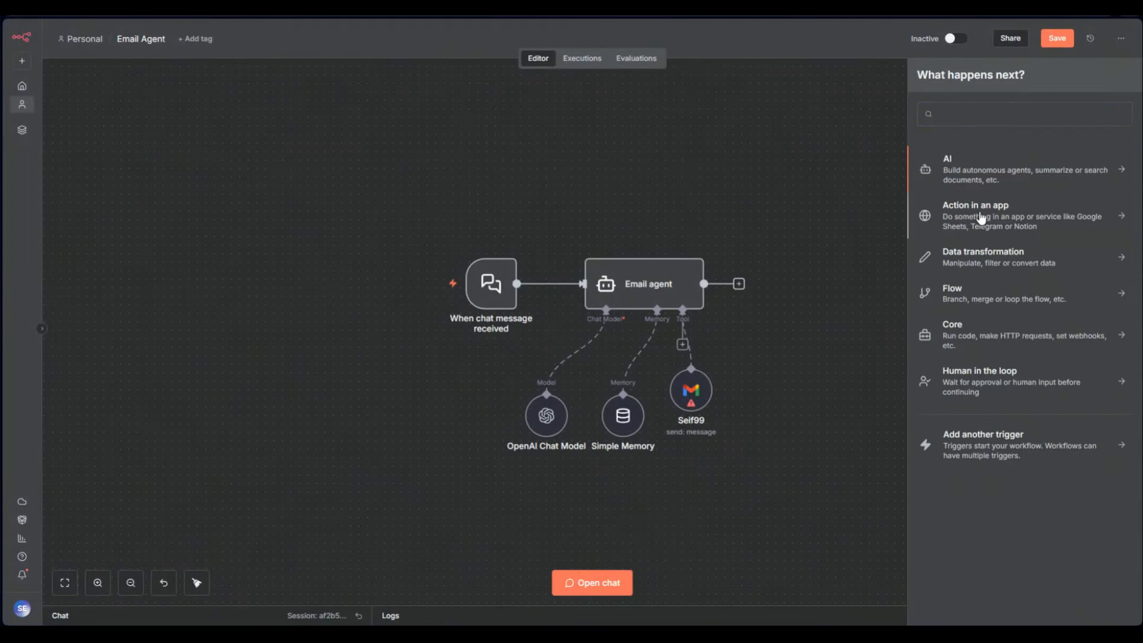
Add a Split Out node after the Email agent from the Data transformation nodes
{"action": "left_click", "coordinate": [981, 218]}
{"action": "left_click", "coordinate": [923, 77]}
{"action": "left_click", "coordinate": [998, 261]}
{"action": "scroll", "coordinate": [919, 334], "scroll_direction": "down", "scroll_amount": 3}
{"action": "left_click", "coordinate": [916, 304]}
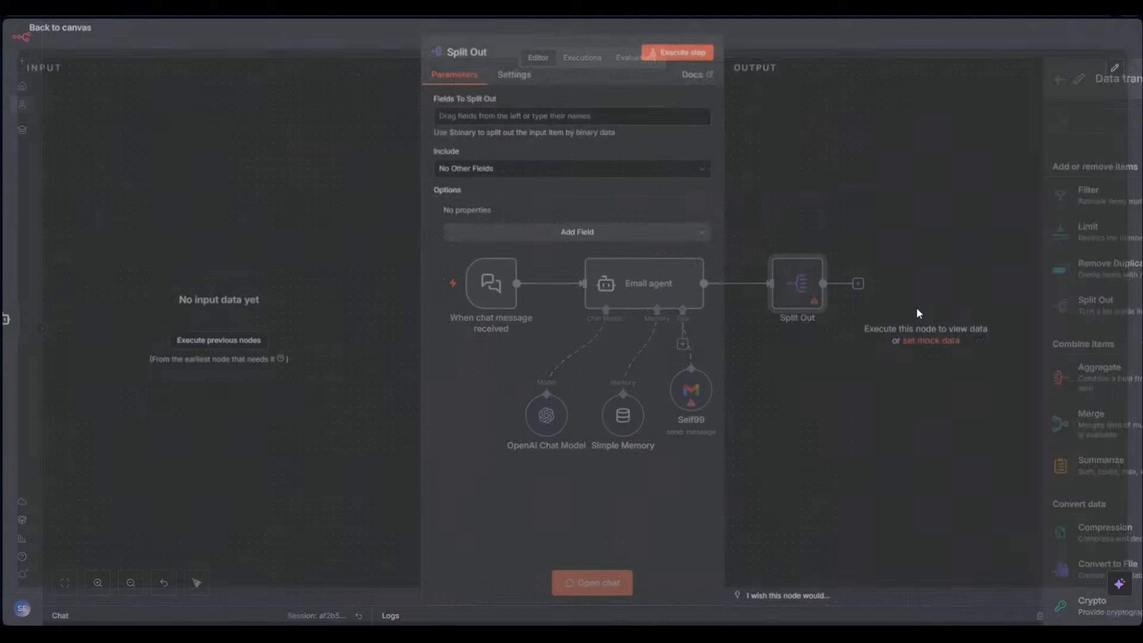
Review the Split Out settings, keep Include at No Other Fields, then delete the node
{"action": "left_click", "coordinate": [785, 47]}
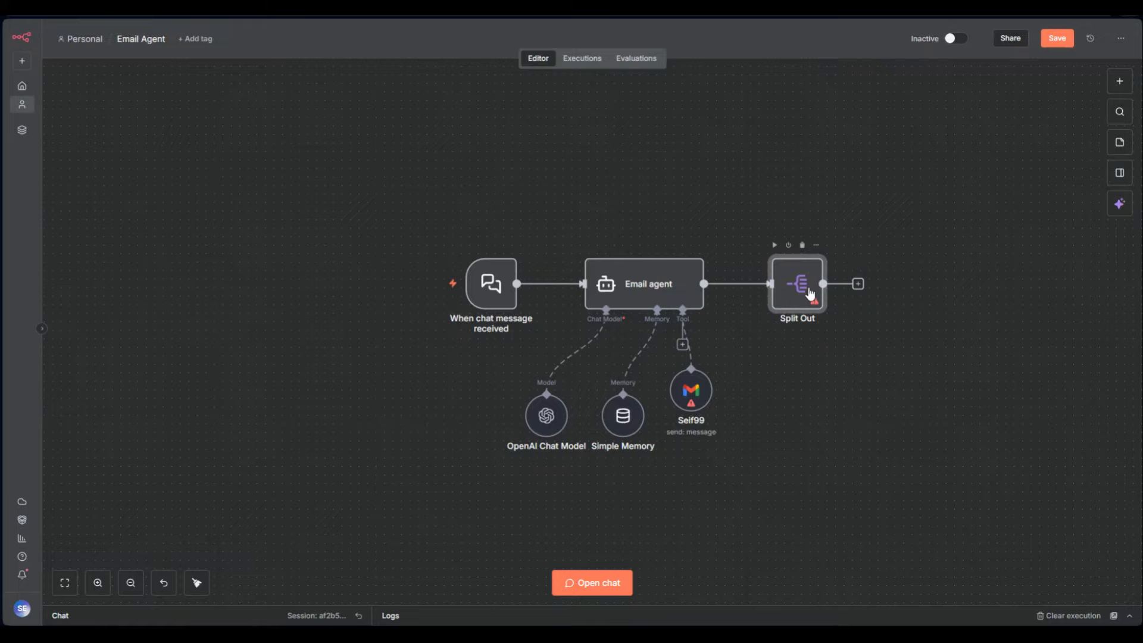
{"action": "double_click", "coordinate": [808, 288]}
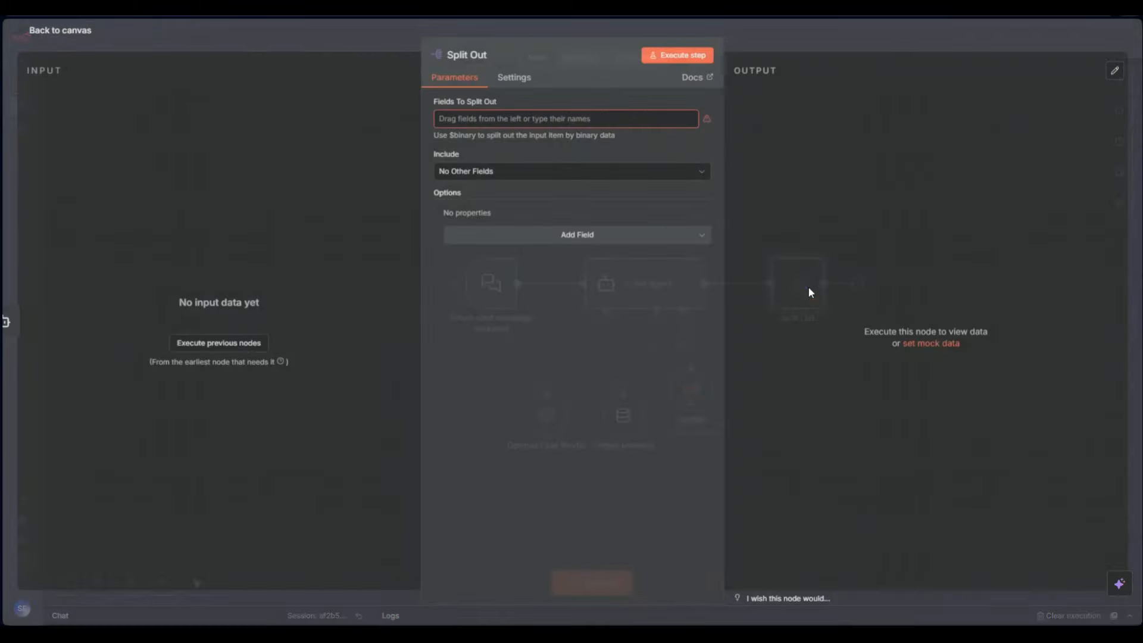
{"action": "left_click", "coordinate": [494, 122]}
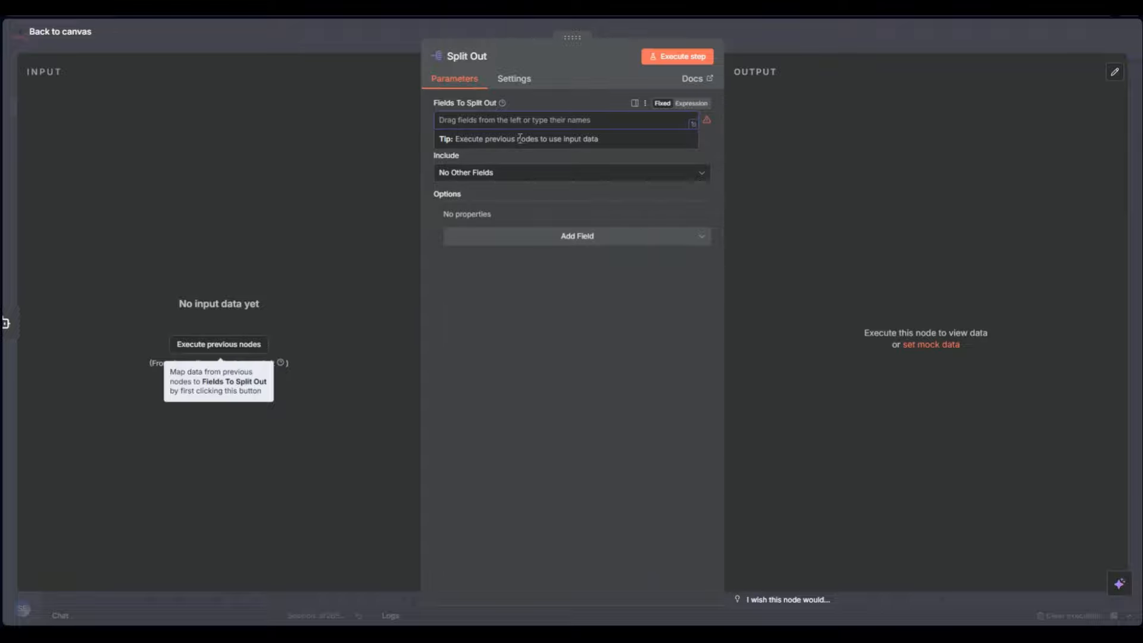
{"action": "left_click_drag", "start_coordinate": [109, 210], "coordinate": [427, 126]}
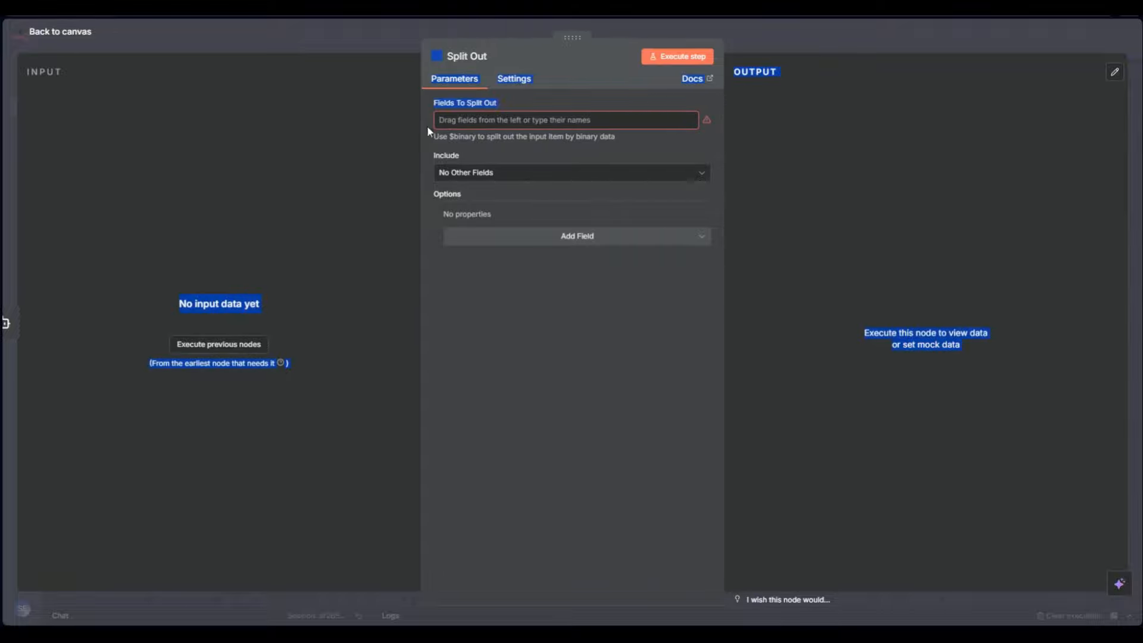
{"action": "left_click", "coordinate": [516, 296]}
{"action": "left_click", "coordinate": [476, 179]}
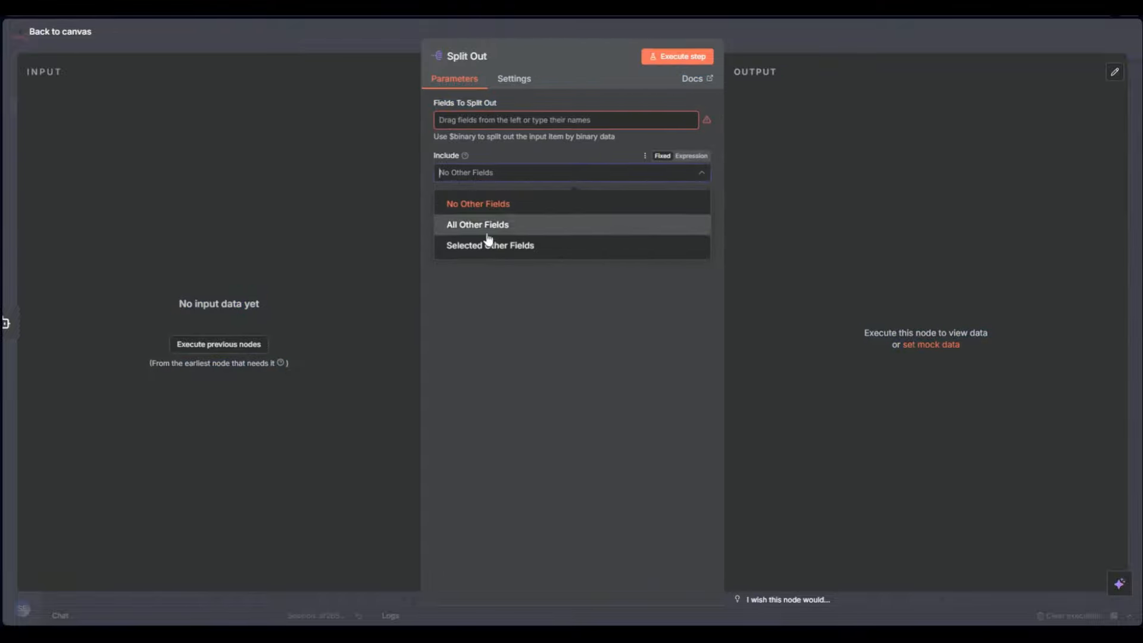
{"action": "left_click", "coordinate": [533, 360]}
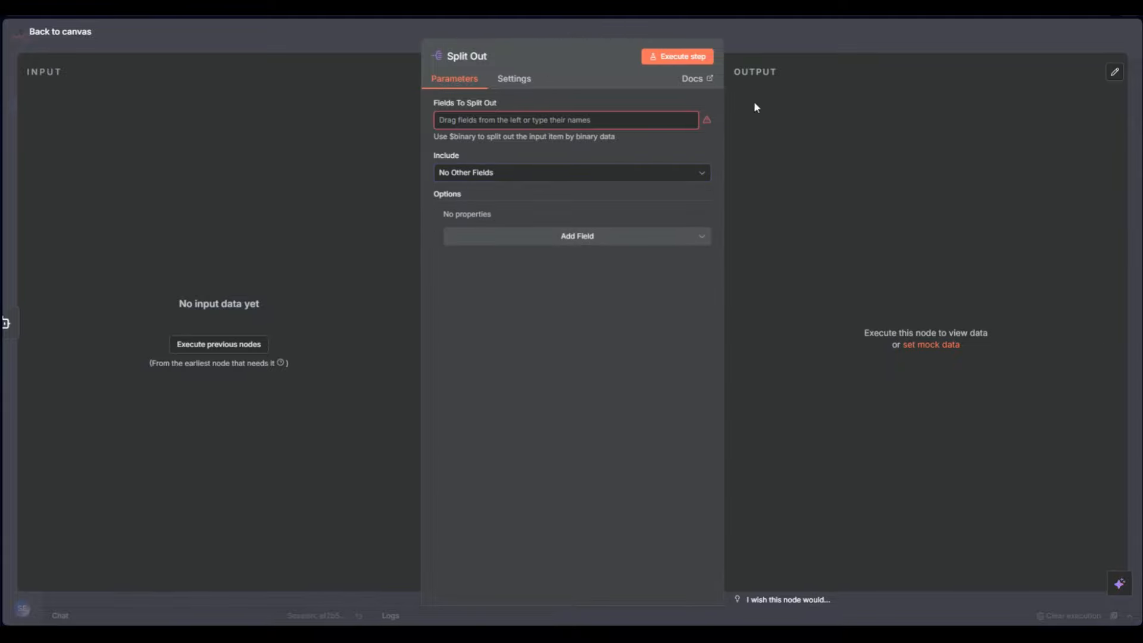
{"action": "key", "text": "Escape"}
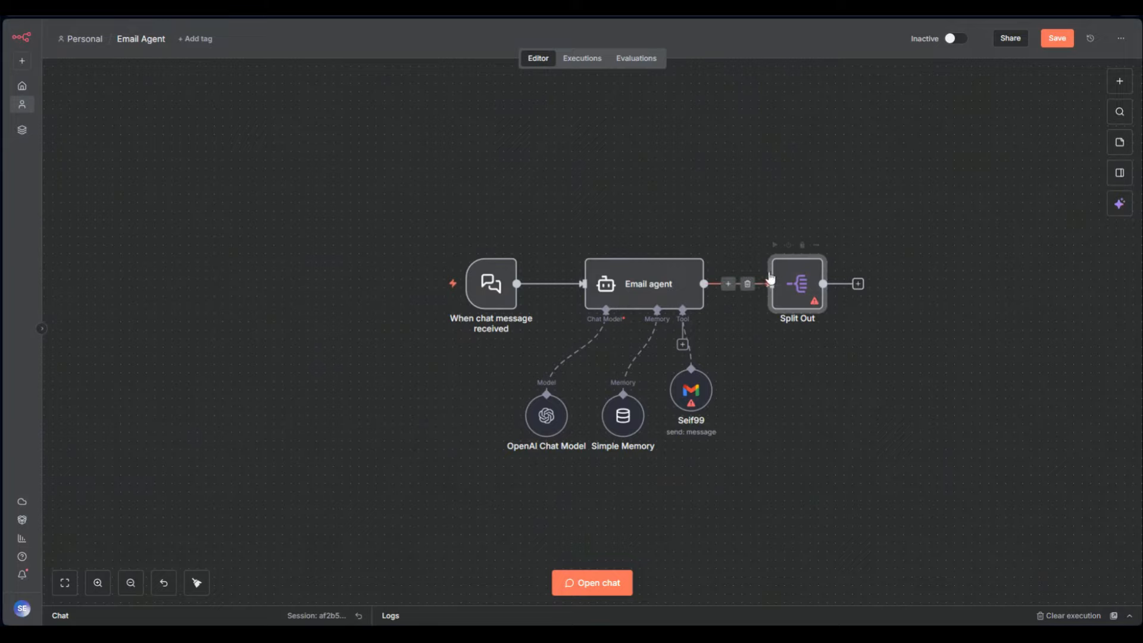
{"action": "left_click", "coordinate": [802, 245]}
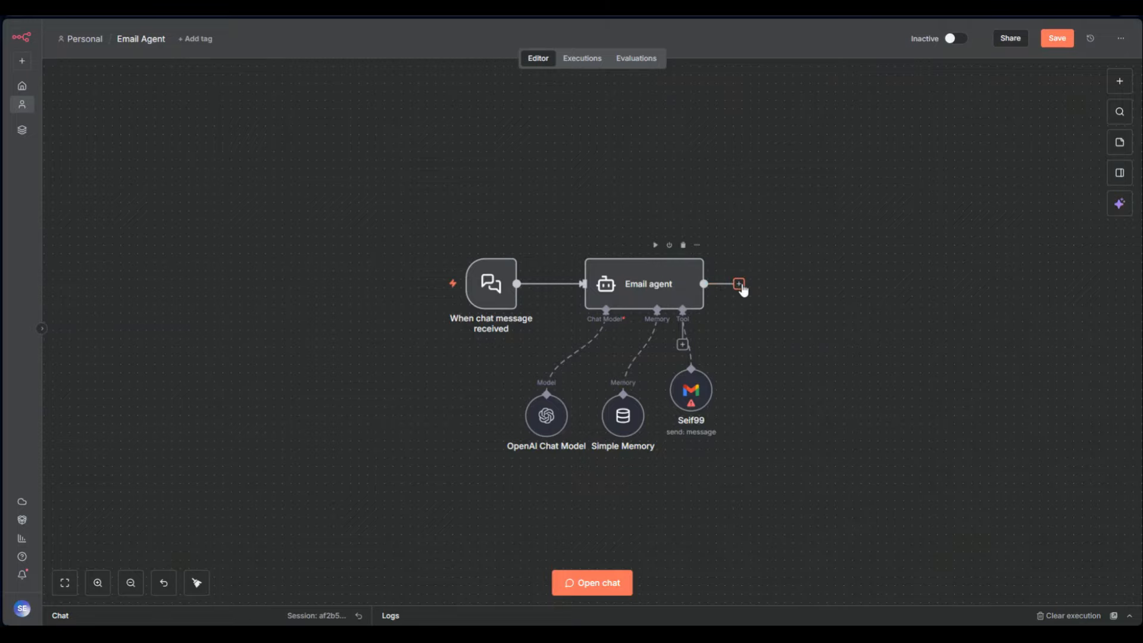
Attach a Limit node after Email agent and set its Max Items to 10
{"action": "left_click", "coordinate": [738, 283]}
{"action": "left_click", "coordinate": [1007, 263]}
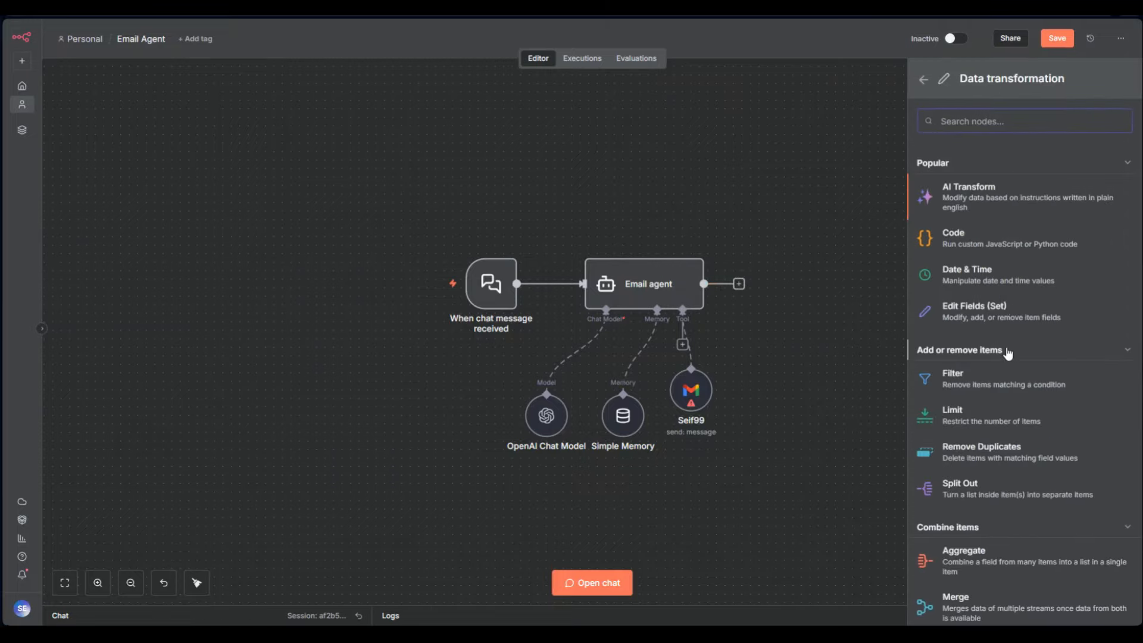
{"action": "scroll", "coordinate": [1007, 354], "scroll_direction": "down", "scroll_amount": 2}
{"action": "left_click", "coordinate": [960, 287]}
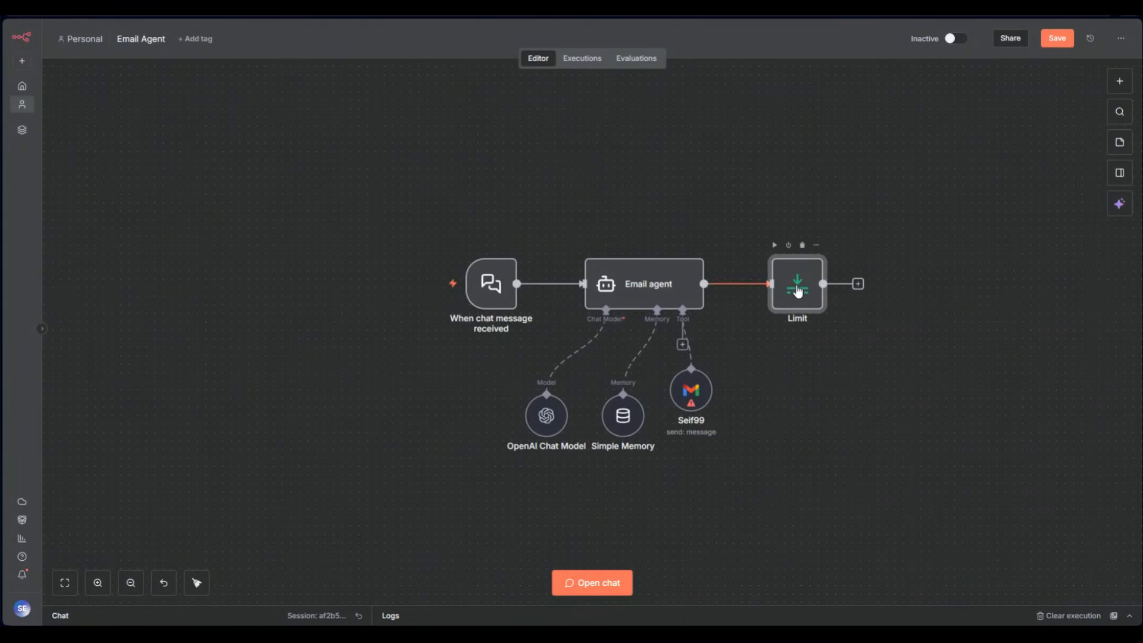
{"action": "double_click", "coordinate": [798, 290]}
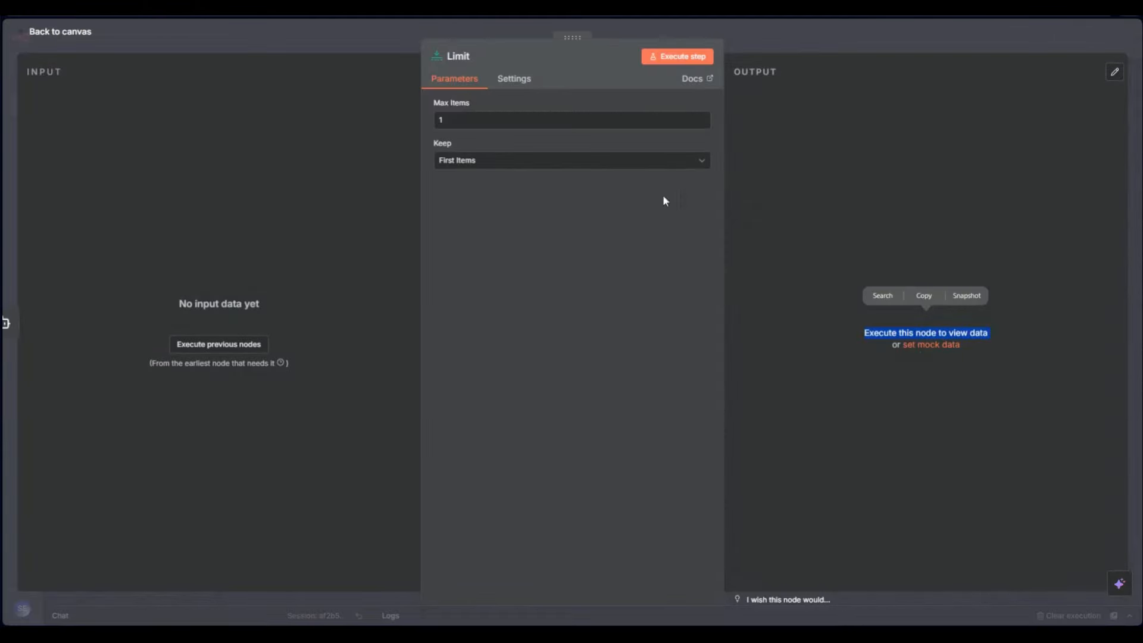
{"action": "left_click", "coordinate": [485, 120]}
{"action": "left_click", "coordinate": [502, 251]}
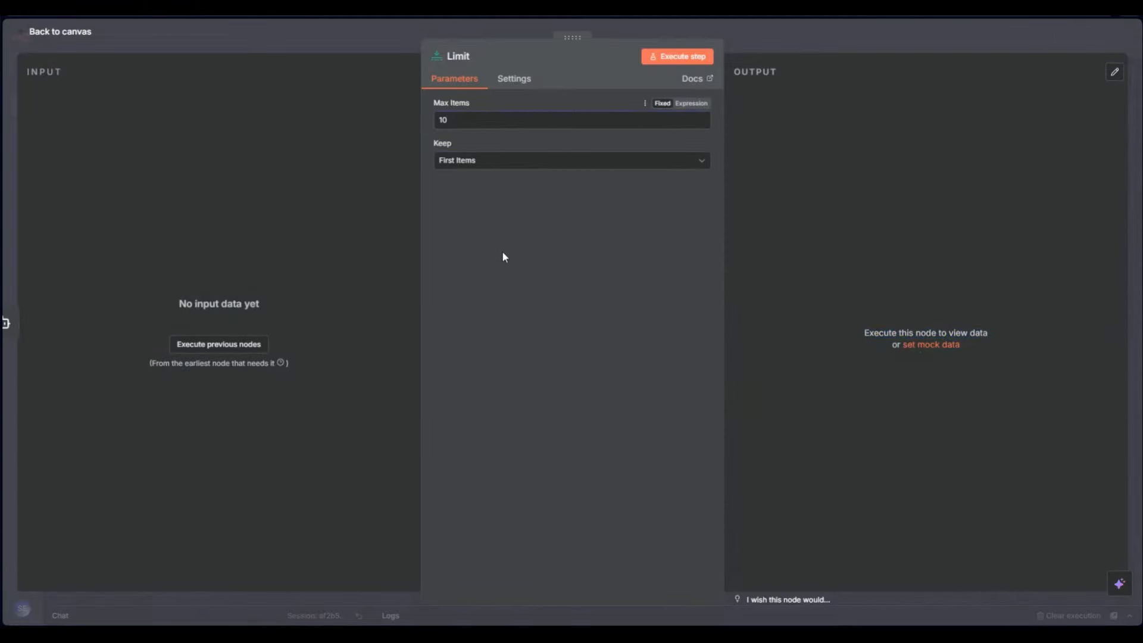
{"action": "left_click", "coordinate": [807, 44]}
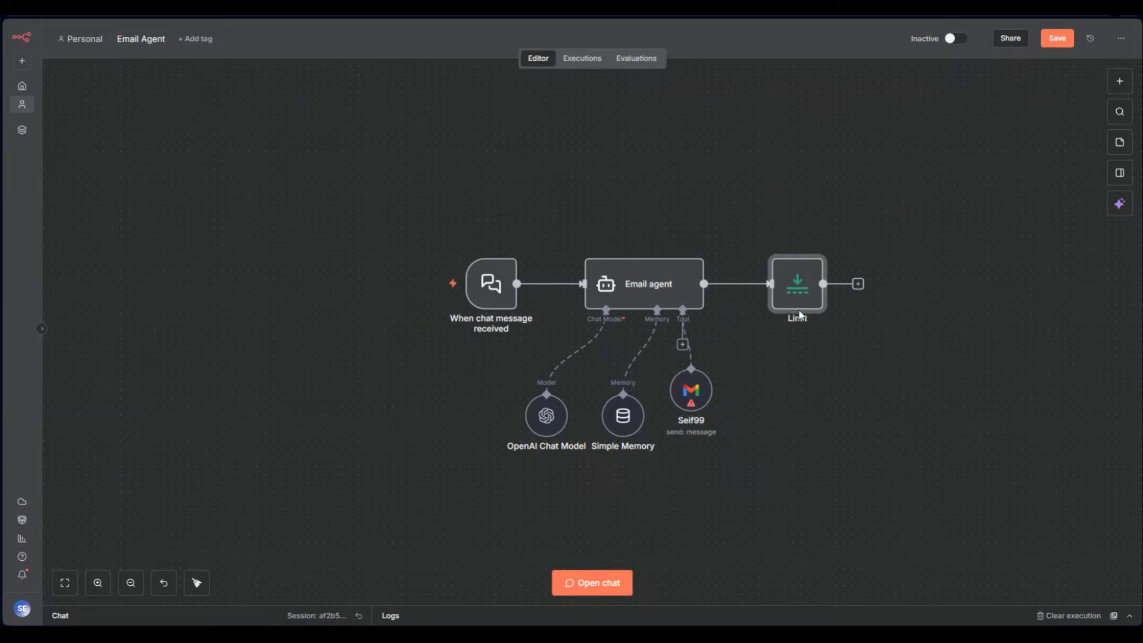
{"action": "mouse_move", "coordinate": [801, 303]}
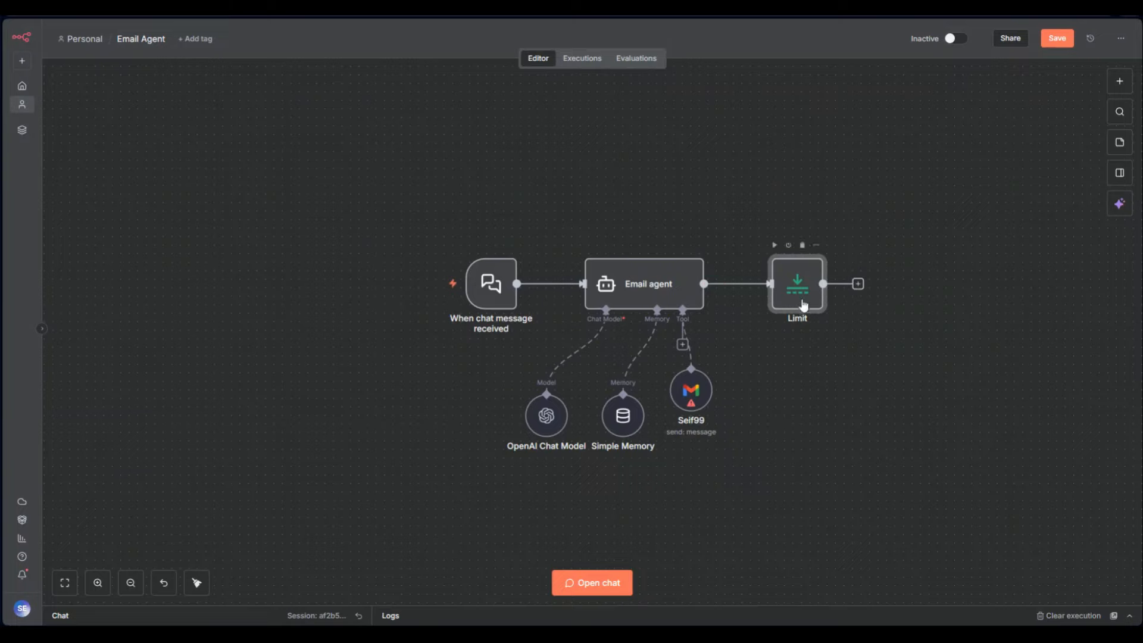
Delete the Limit node and attach a Filter node with its default condition after Email agent
{"action": "left_click", "coordinate": [802, 246]}
{"action": "left_click", "coordinate": [739, 283]}
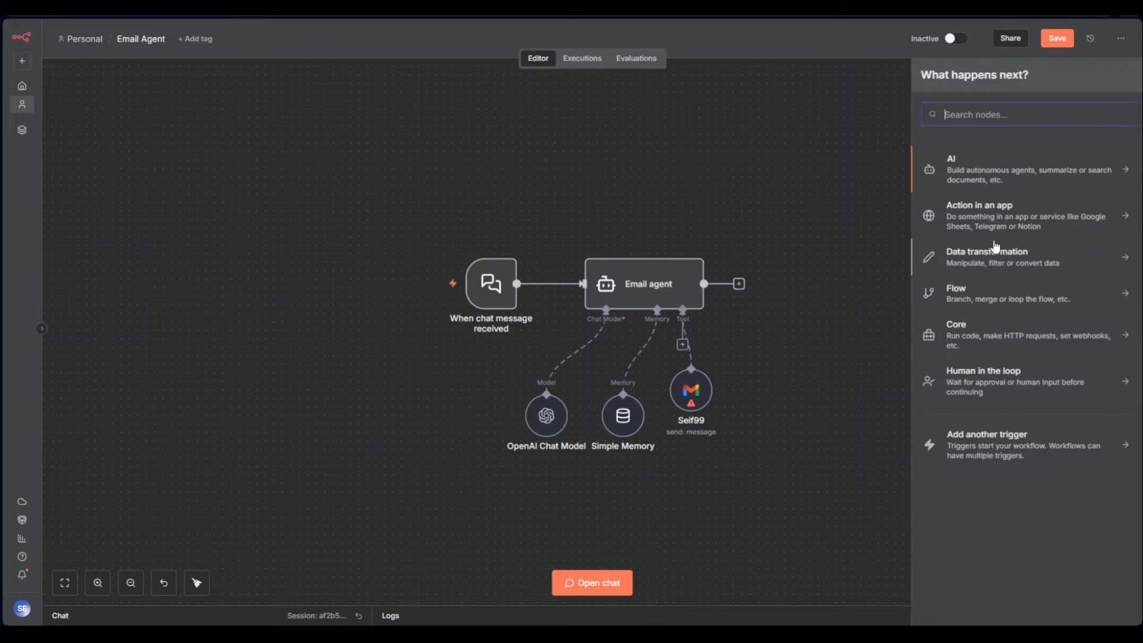
{"action": "left_click", "coordinate": [1011, 253]}
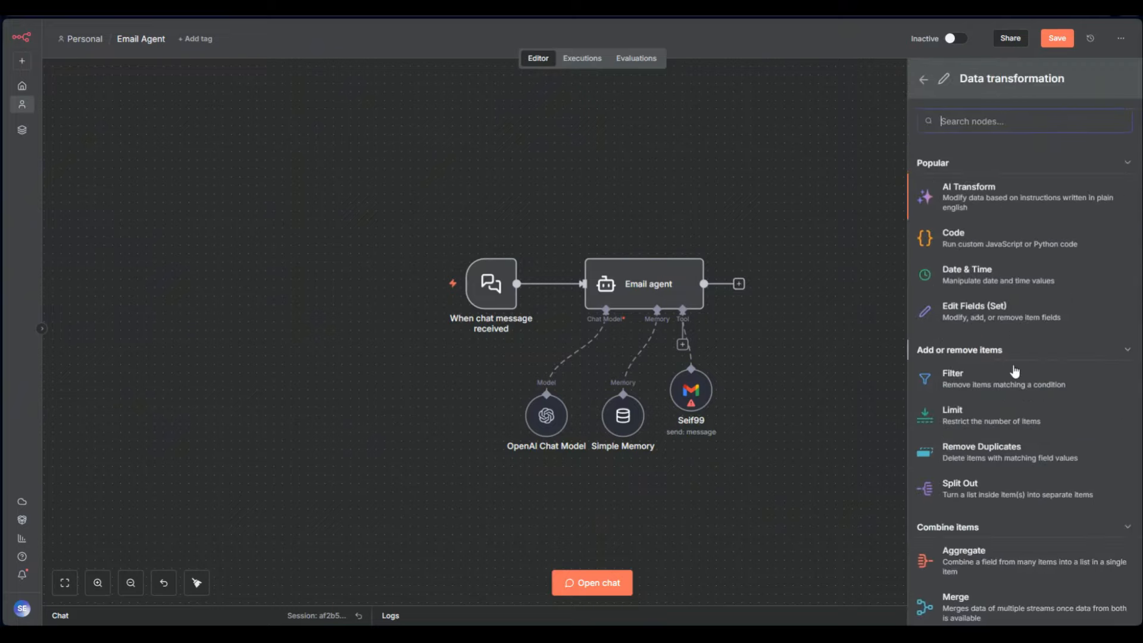
{"action": "left_click", "coordinate": [979, 385]}
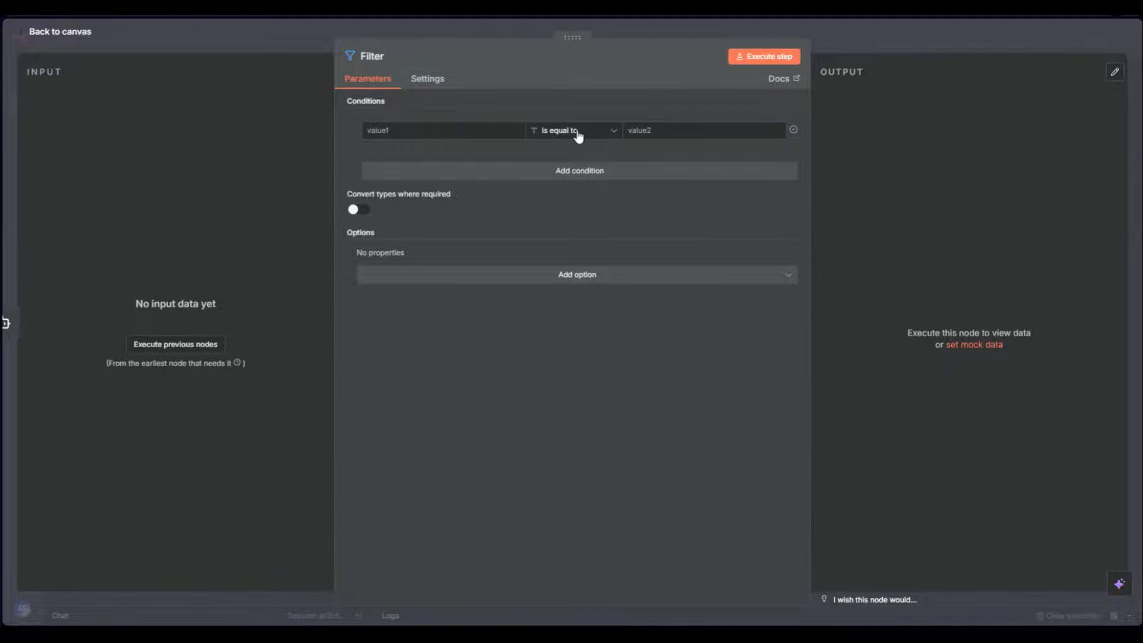
{"action": "left_click", "coordinate": [846, 46]}
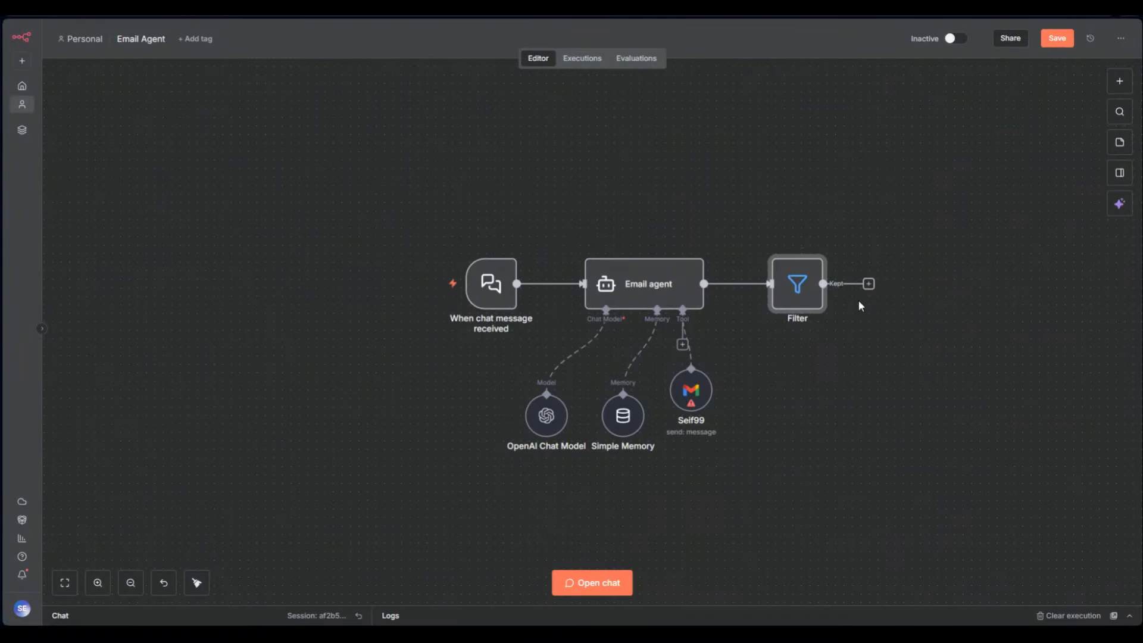
{"action": "scroll", "coordinate": [858, 300], "scroll_direction": "up", "scroll_amount": 5}
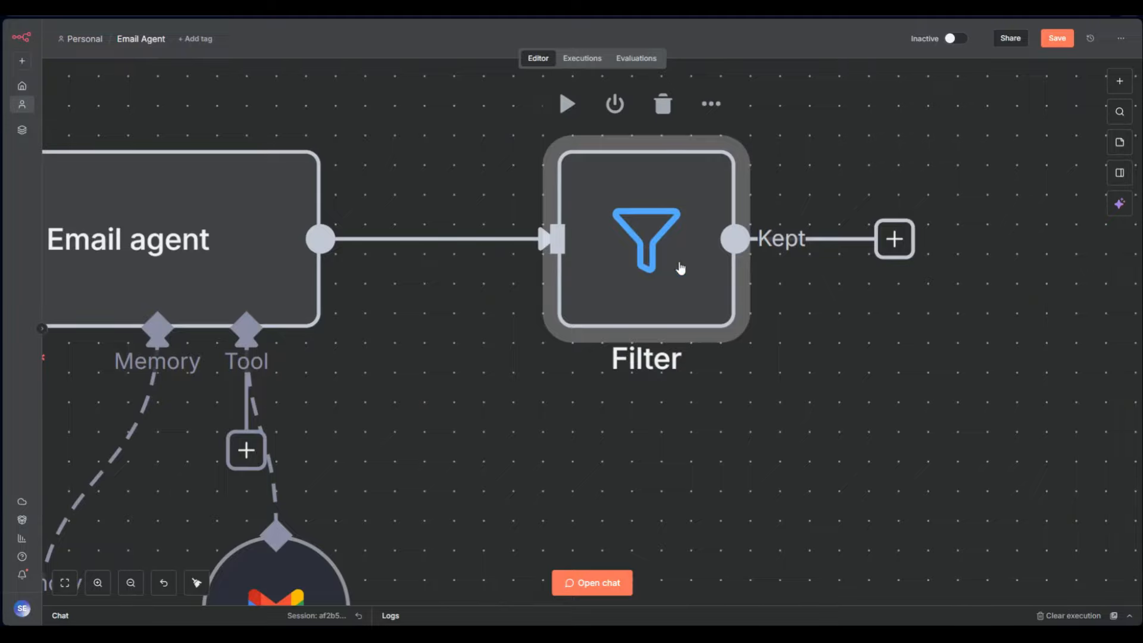
{"action": "scroll", "coordinate": [700, 307], "scroll_direction": "down", "scroll_amount": 2}
{"action": "scroll", "coordinate": [716, 317], "scroll_direction": "down", "scroll_amount": 2}
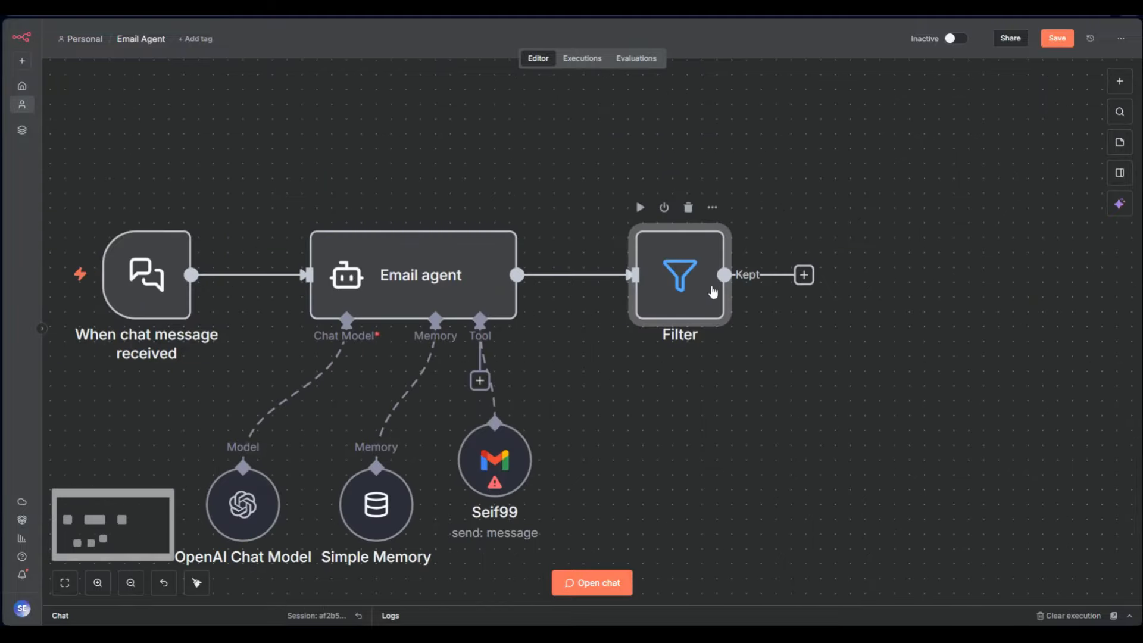
Delete the Filter node and add a Merge node after the Email agent
{"action": "left_click", "coordinate": [689, 207]}
{"action": "left_click", "coordinate": [578, 274]}
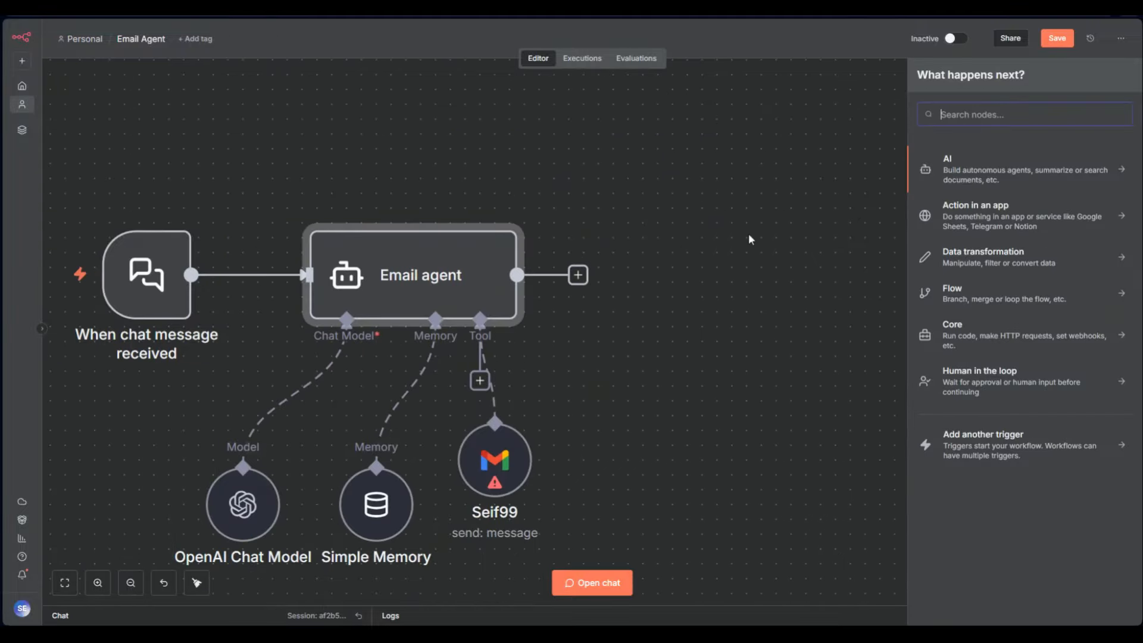
{"action": "left_click", "coordinate": [947, 258]}
{"action": "scroll", "coordinate": [996, 451], "scroll_direction": "down", "scroll_amount": 1}
{"action": "left_click", "coordinate": [980, 392]}
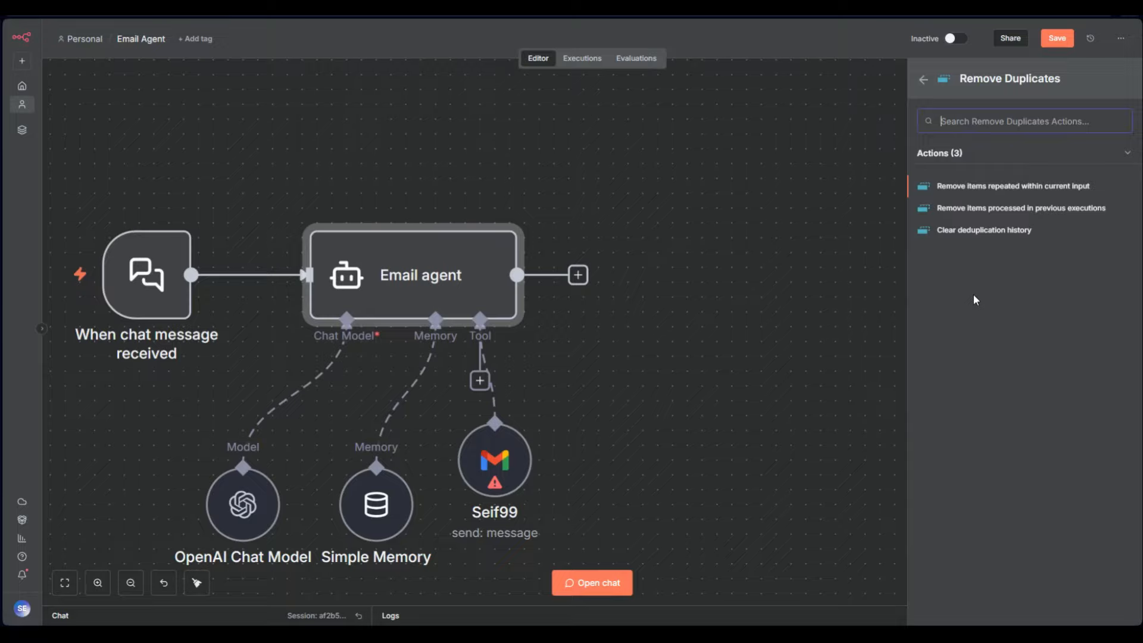
{"action": "left_click", "coordinate": [923, 79]}
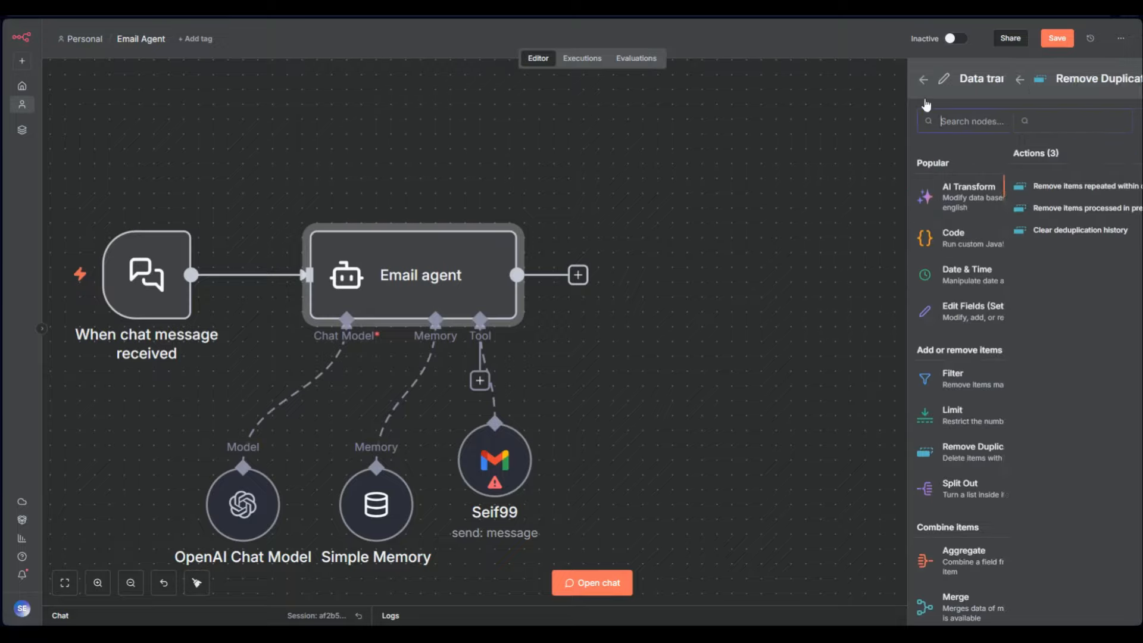
{"action": "scroll", "coordinate": [960, 377], "scroll_direction": "down", "scroll_amount": 3}
{"action": "scroll", "coordinate": [959, 377], "scroll_direction": "down", "scroll_amount": 3}
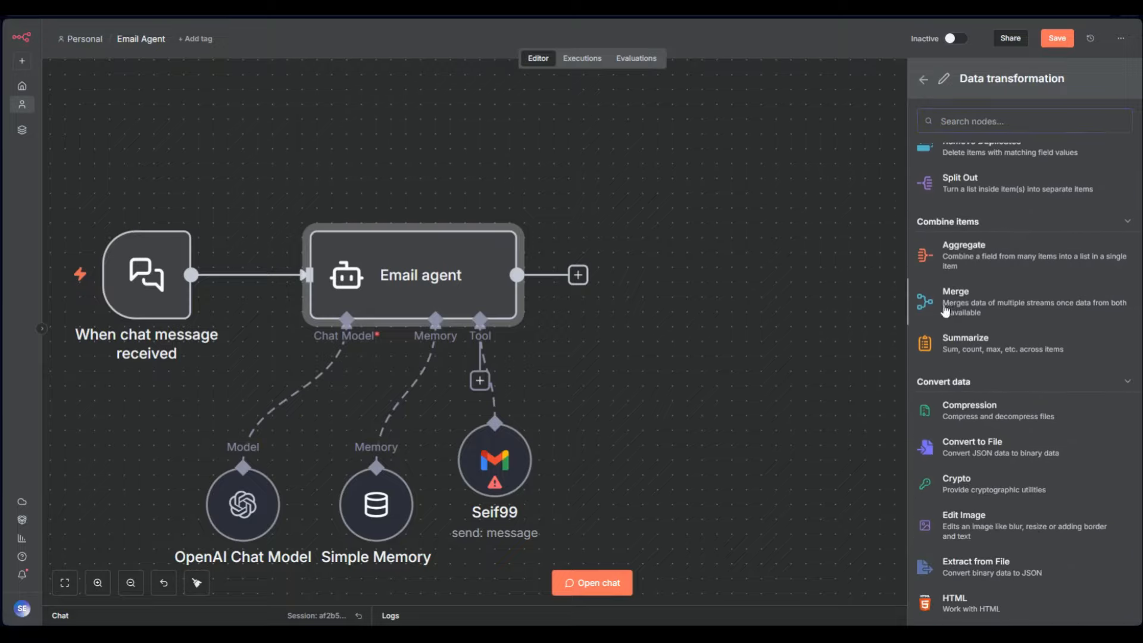
{"action": "left_click", "coordinate": [946, 305]}
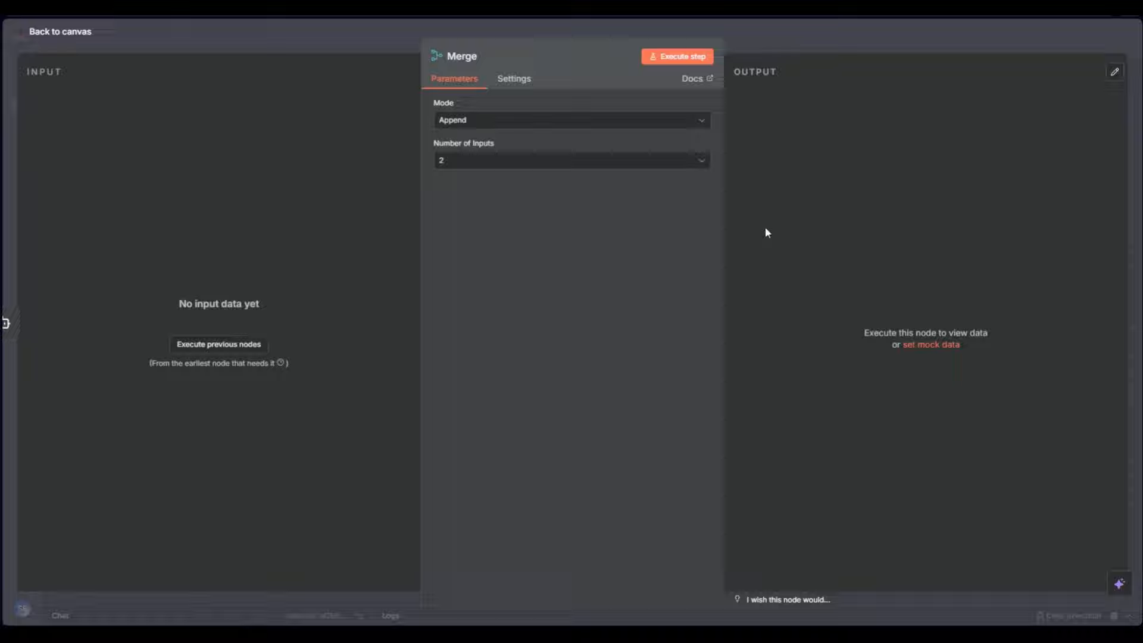
Set the Merge node to Combine mode, combining by All Possible Combinations
{"action": "left_click", "coordinate": [630, 124]}
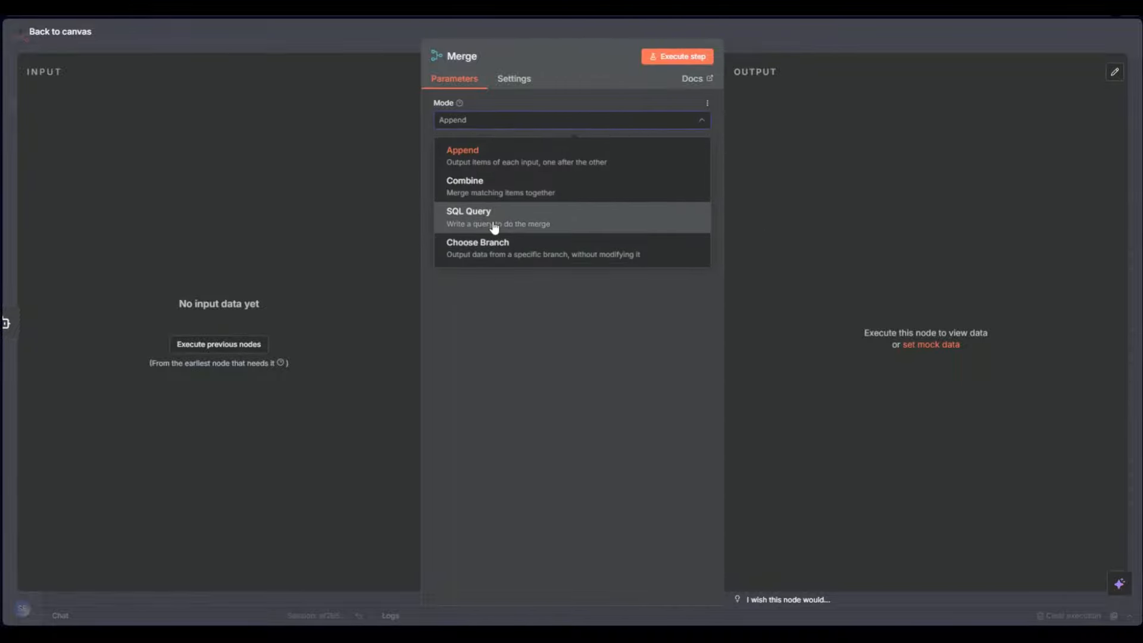
{"action": "left_click", "coordinate": [485, 187]}
{"action": "left_click", "coordinate": [487, 162]}
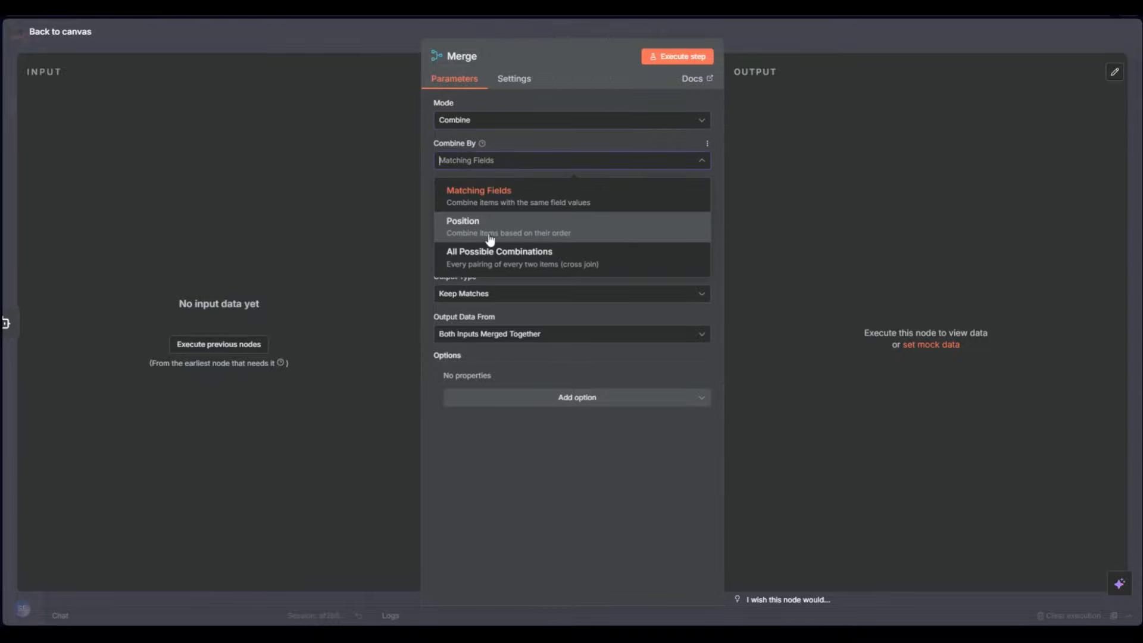
{"action": "left_click", "coordinate": [516, 253]}
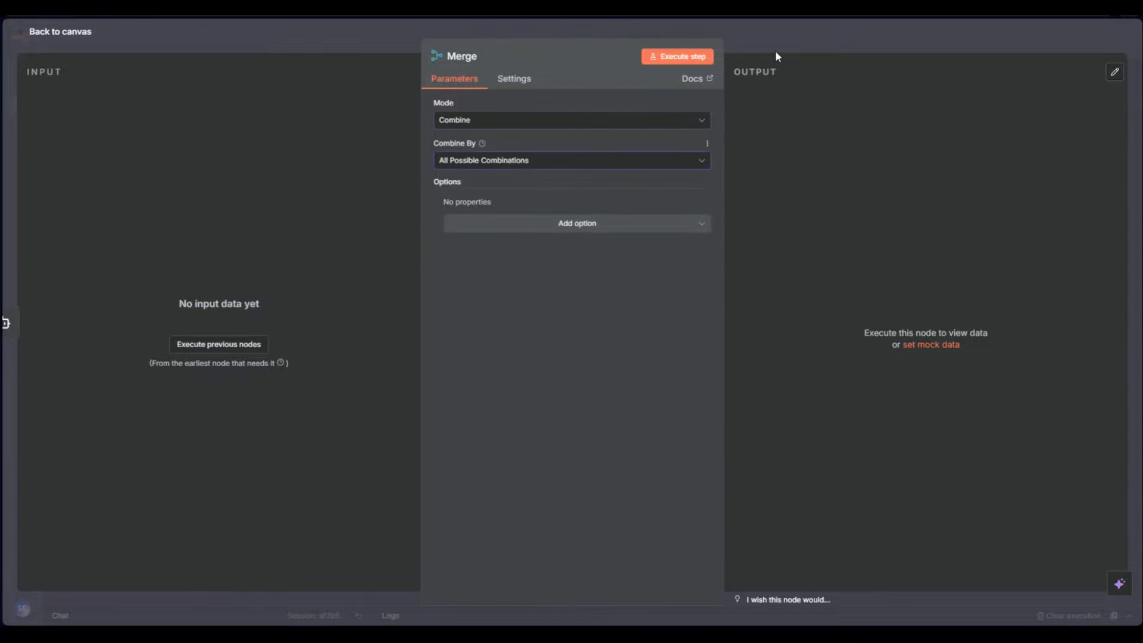
{"action": "key", "text": "Escape"}
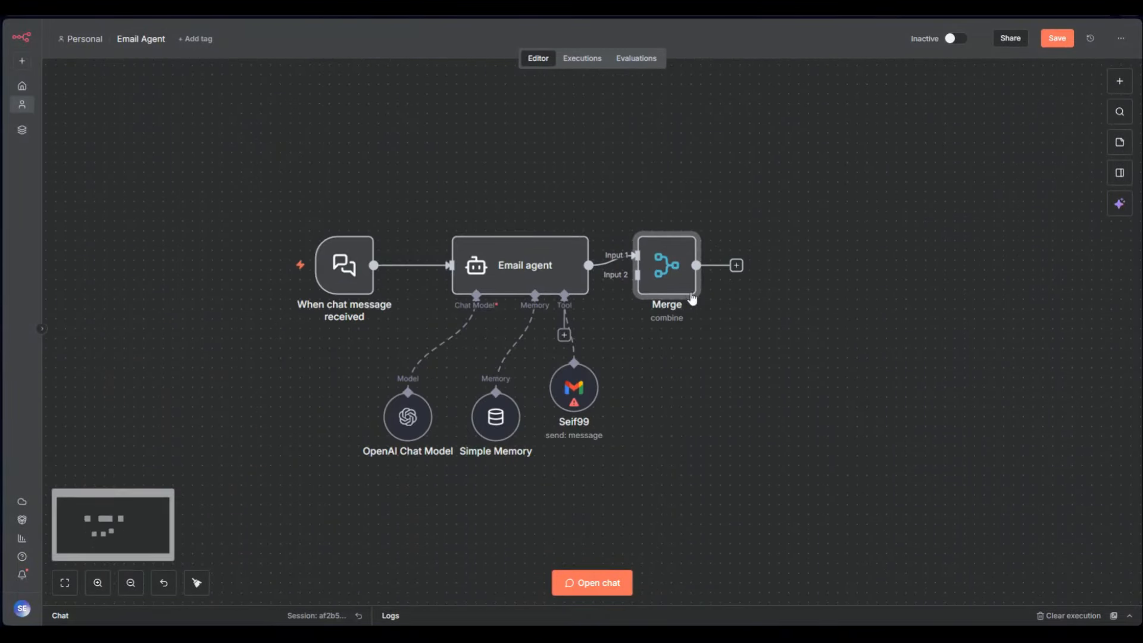
Add a second AI Agent node, unlink it from Merge, and place it below the Email agent
{"action": "left_click_drag", "start_coordinate": [683, 298], "coordinate": [736, 292]}
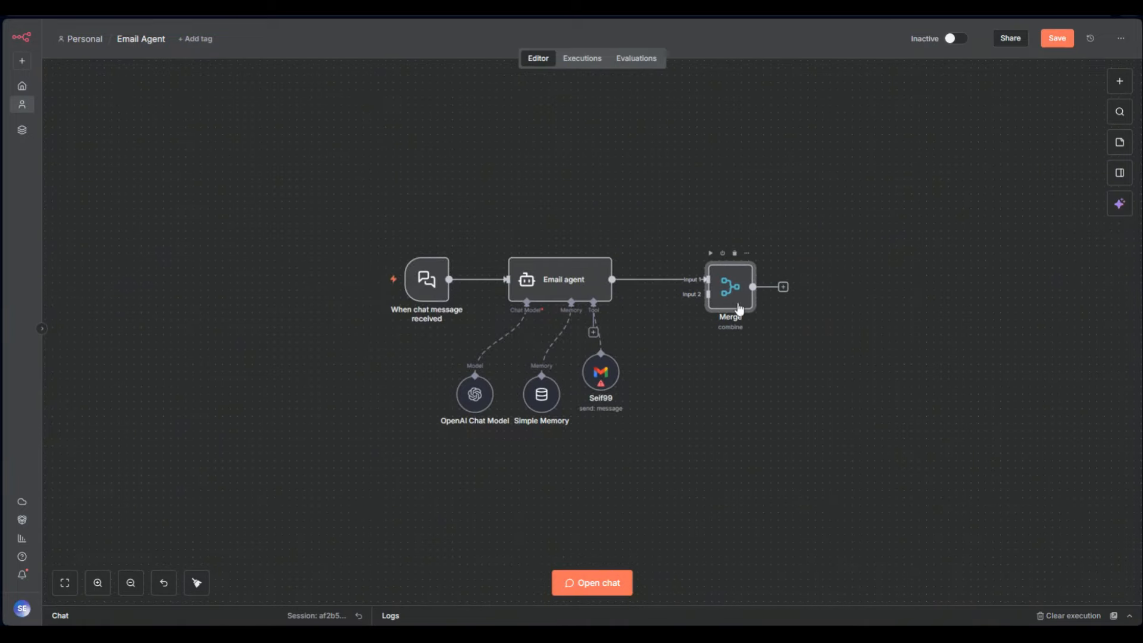
{"action": "scroll", "coordinate": [738, 295], "scroll_direction": "up", "scroll_amount": 3}
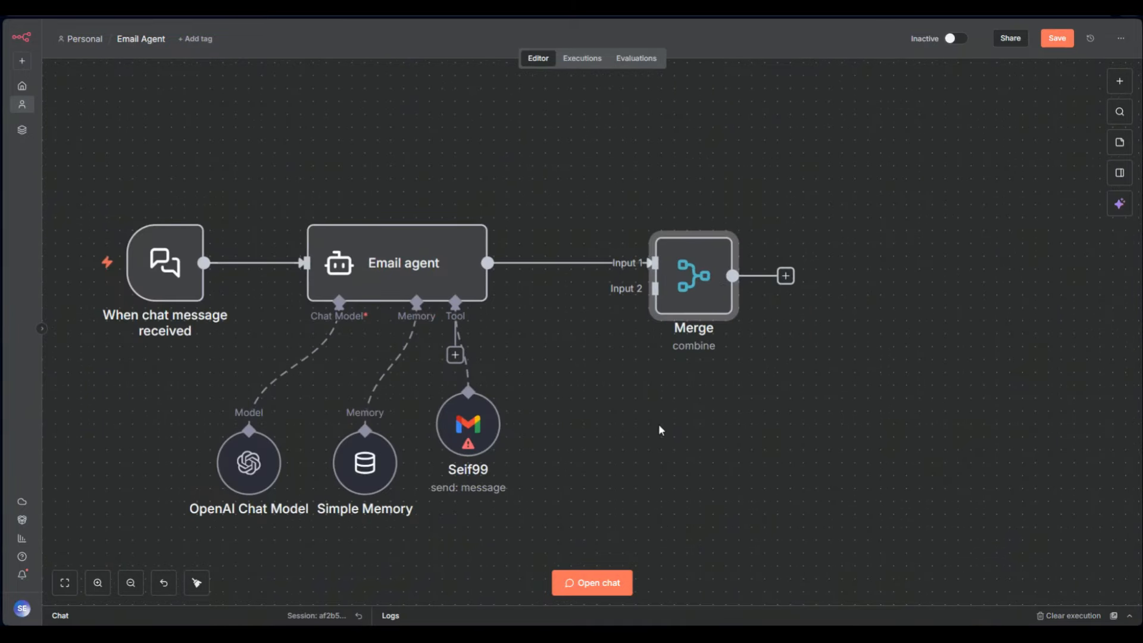
{"action": "left_click", "coordinate": [1119, 81]}
{"action": "type", "text": "age"}
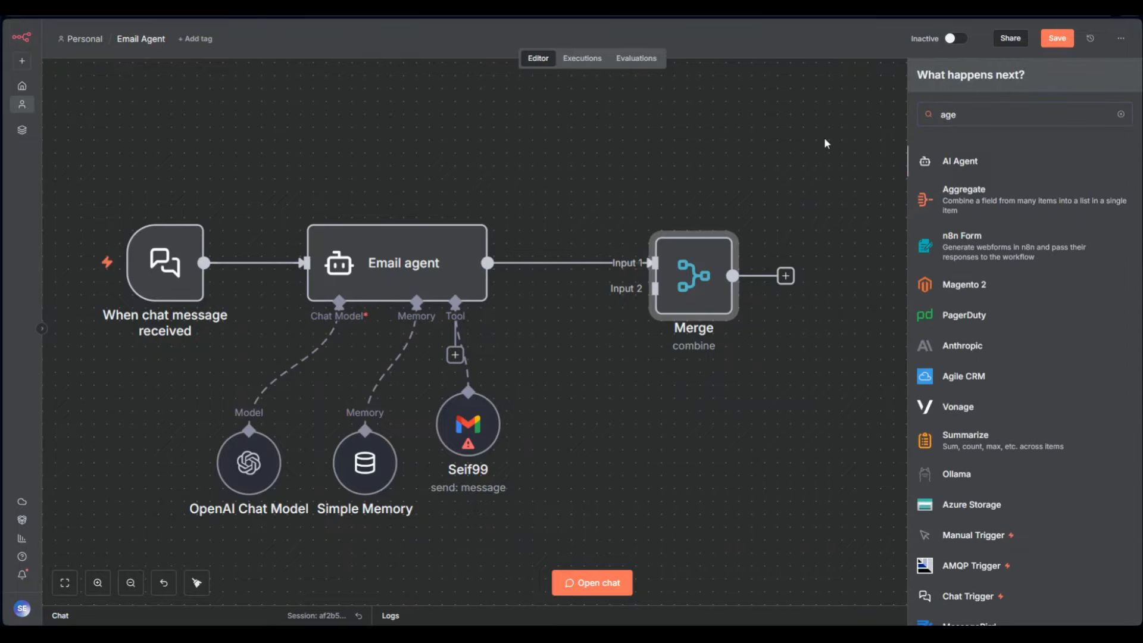
{"action": "left_click", "coordinate": [995, 169]}
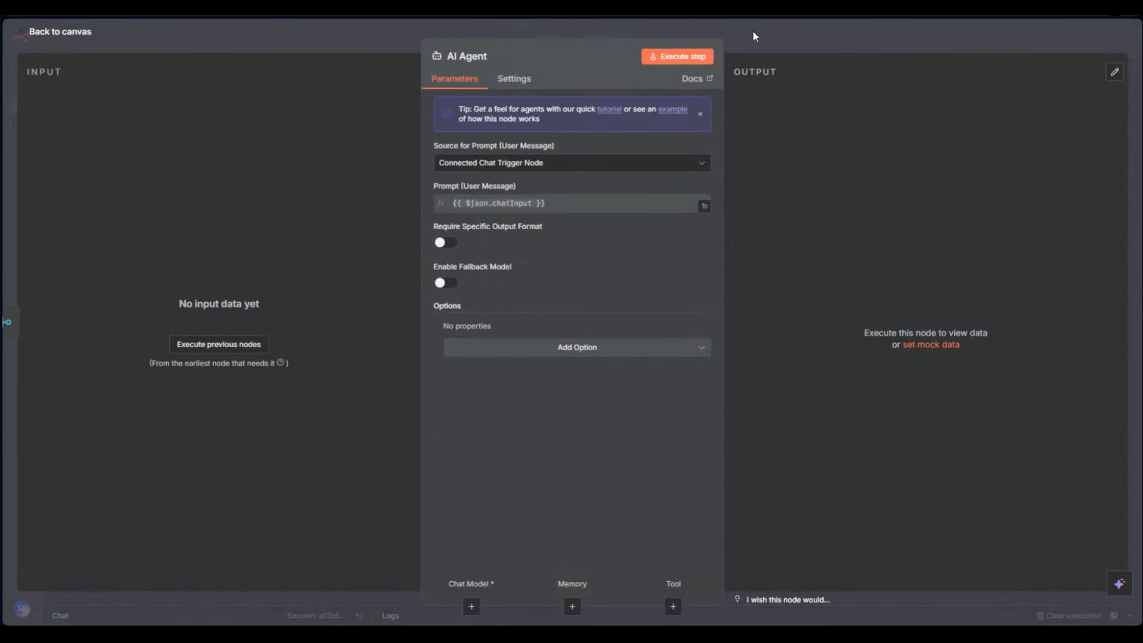
{"action": "left_click", "coordinate": [755, 33]}
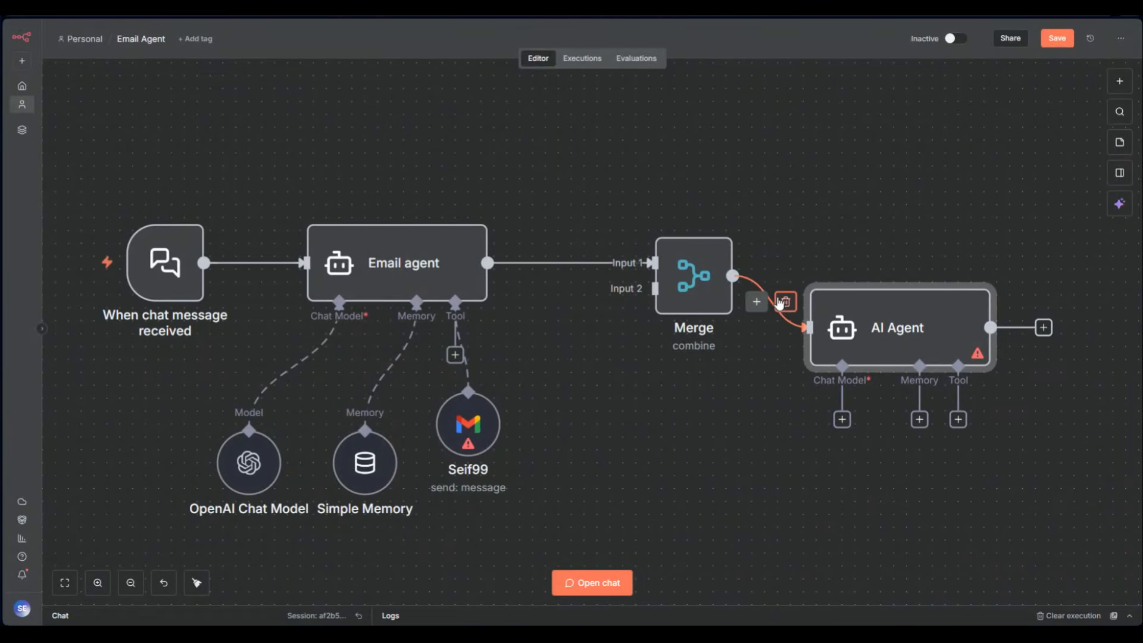
{"action": "left_click", "coordinate": [784, 299]}
{"action": "left_click_drag", "start_coordinate": [976, 277], "coordinate": [654, 289]}
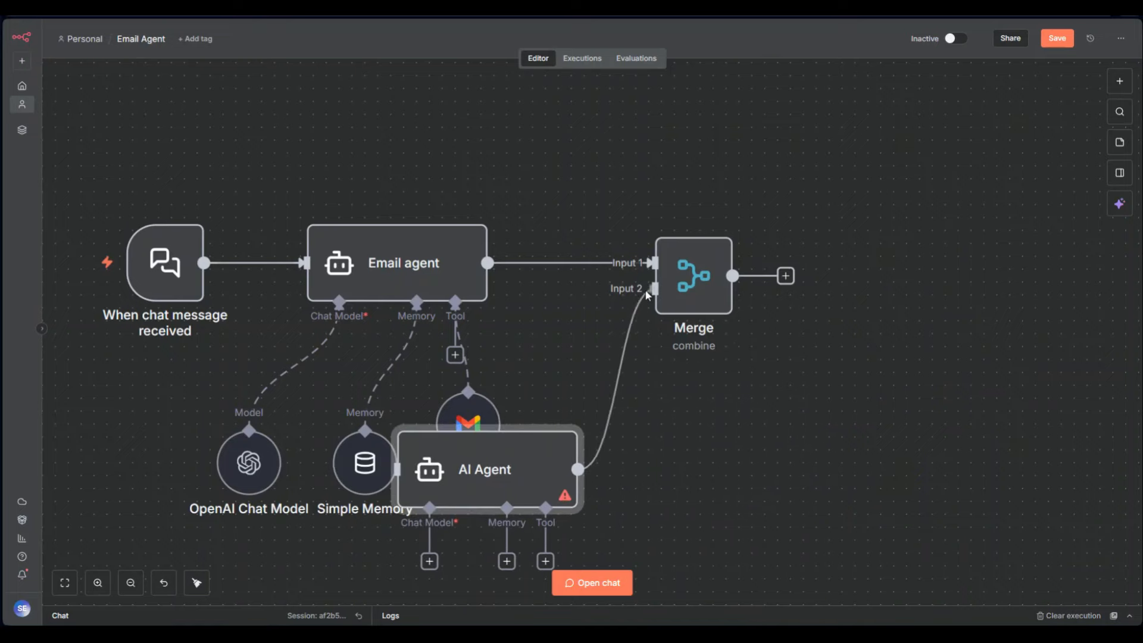
{"action": "scroll", "coordinate": [625, 445], "scroll_direction": "down", "scroll_amount": 5}
{"action": "left_click_drag", "start_coordinate": [625, 445], "coordinate": [583, 522]}
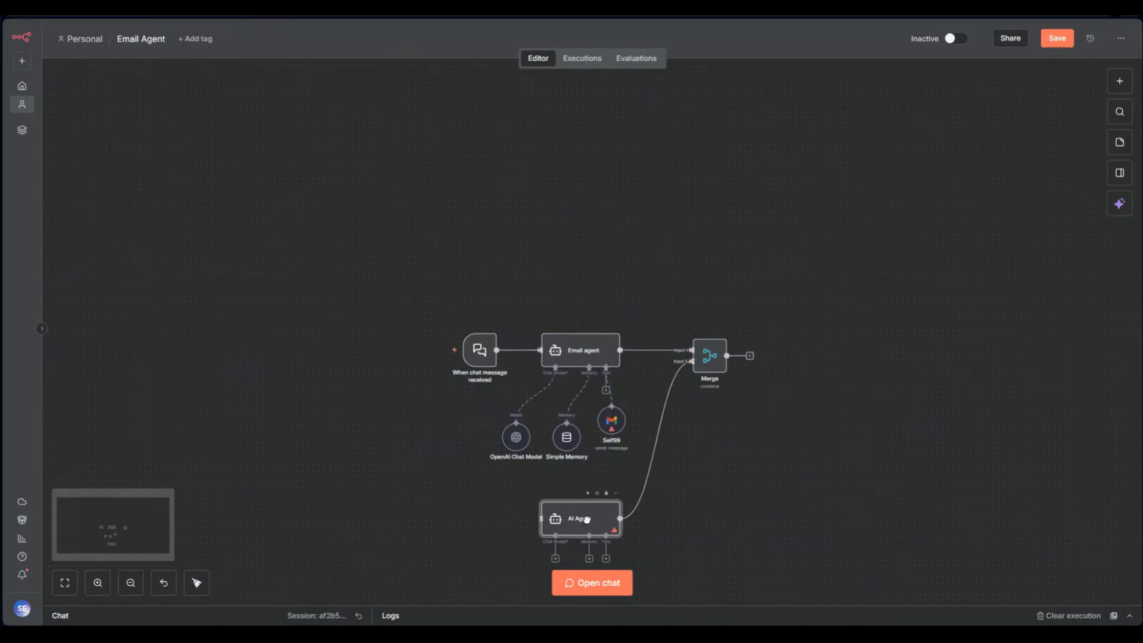
{"action": "scroll", "coordinate": [738, 509], "scroll_direction": "down", "scroll_amount": 1}
{"action": "left_click_drag", "start_coordinate": [752, 509], "coordinate": [749, 399]}
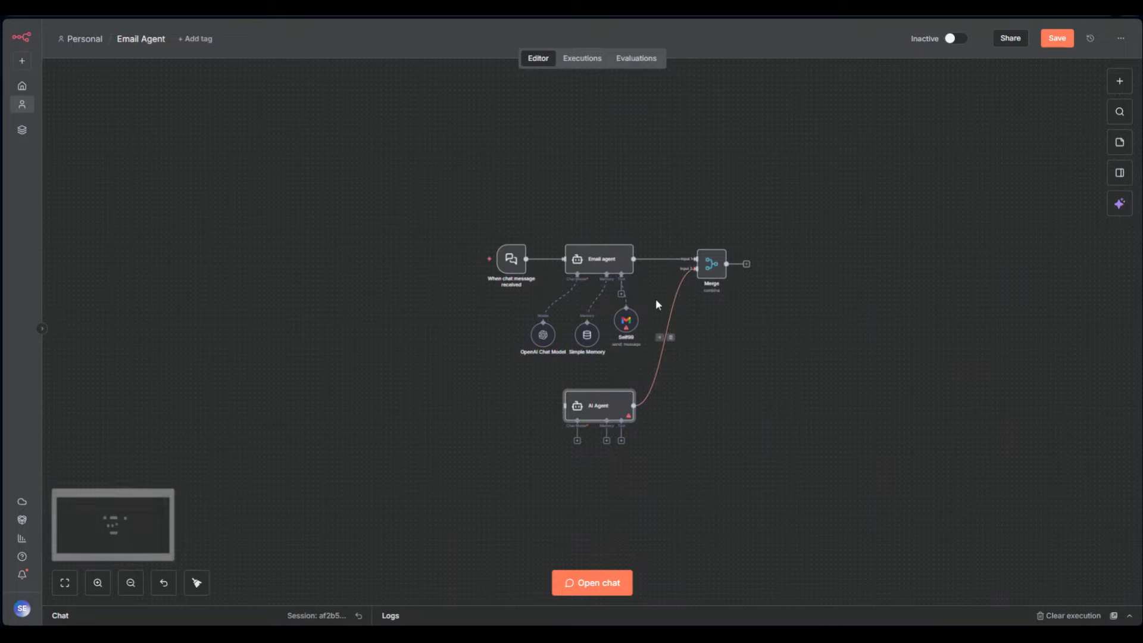
Duplicate the chat model, Simple Memory and Gmail tool nodes and connect the copies to the new AI Agent
{"action": "left_click_drag", "start_coordinate": [650, 296], "coordinate": [498, 358]}
{"action": "key", "text": "ctrl+c"}
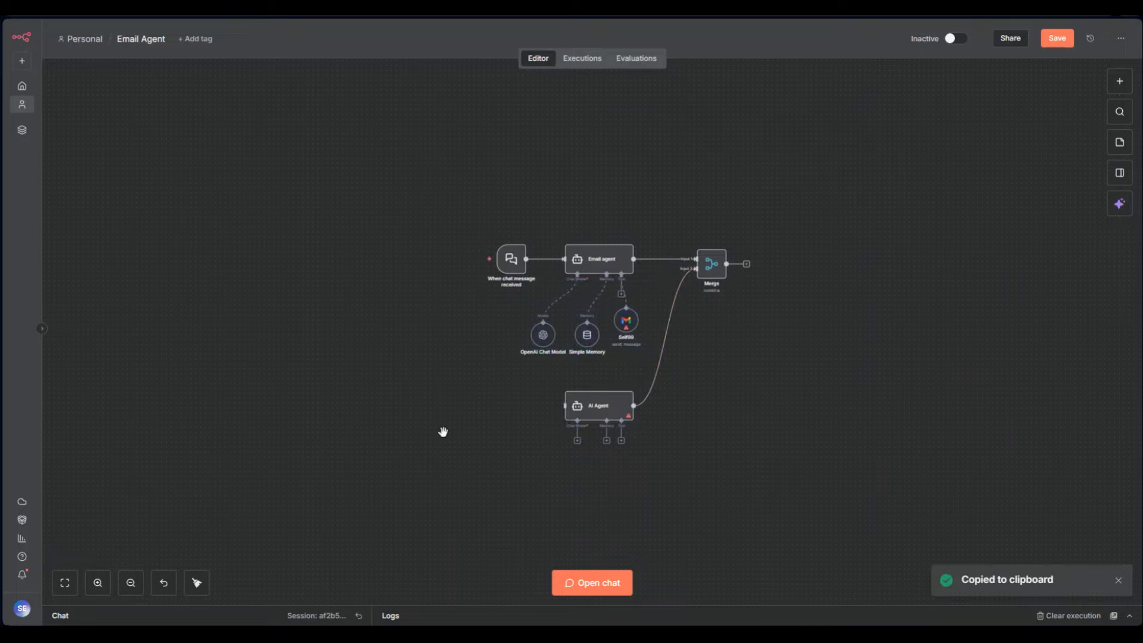
{"action": "key", "text": "ctrl+v"}
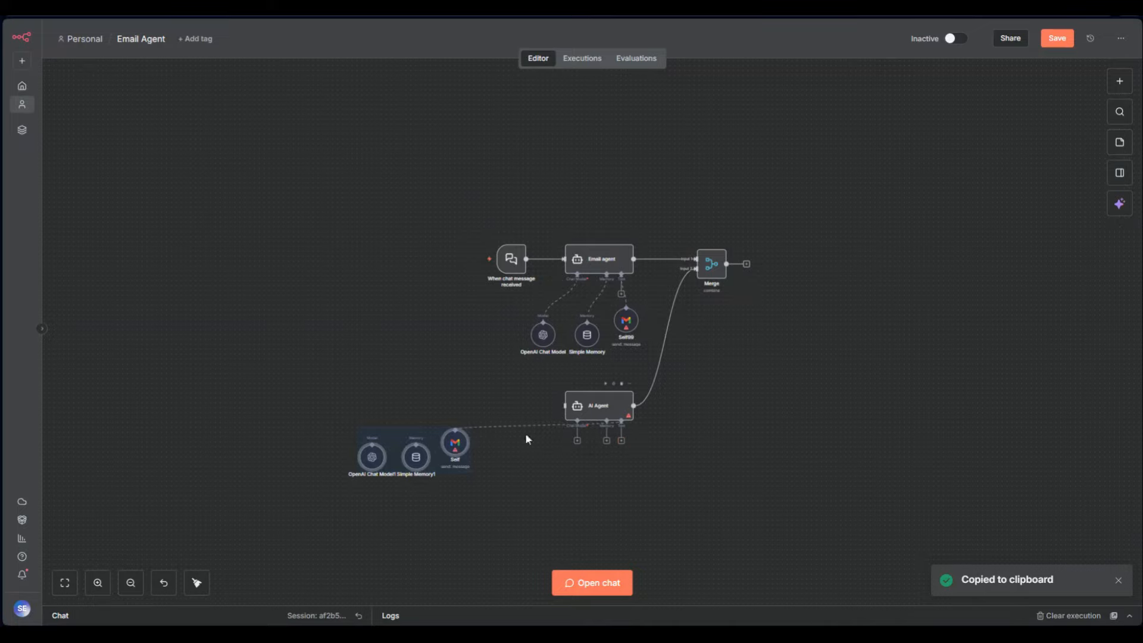
{"action": "left_click_drag", "start_coordinate": [441, 446], "coordinate": [443, 445]}
{"action": "left_click", "coordinate": [538, 473]}
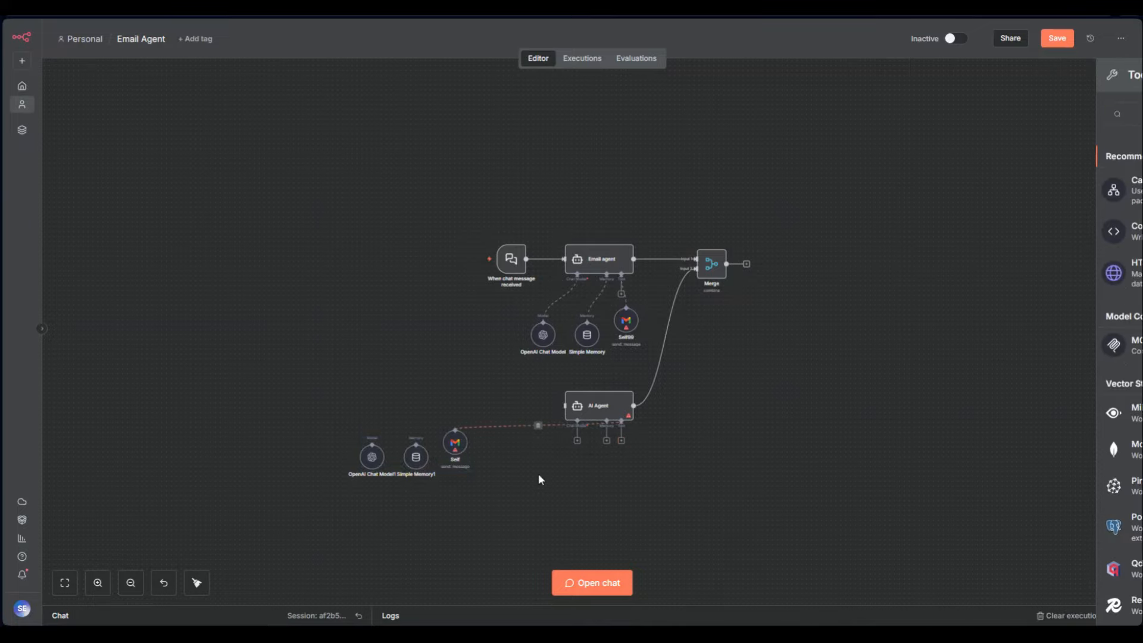
{"action": "left_click_drag", "start_coordinate": [607, 441], "coordinate": [416, 441]}
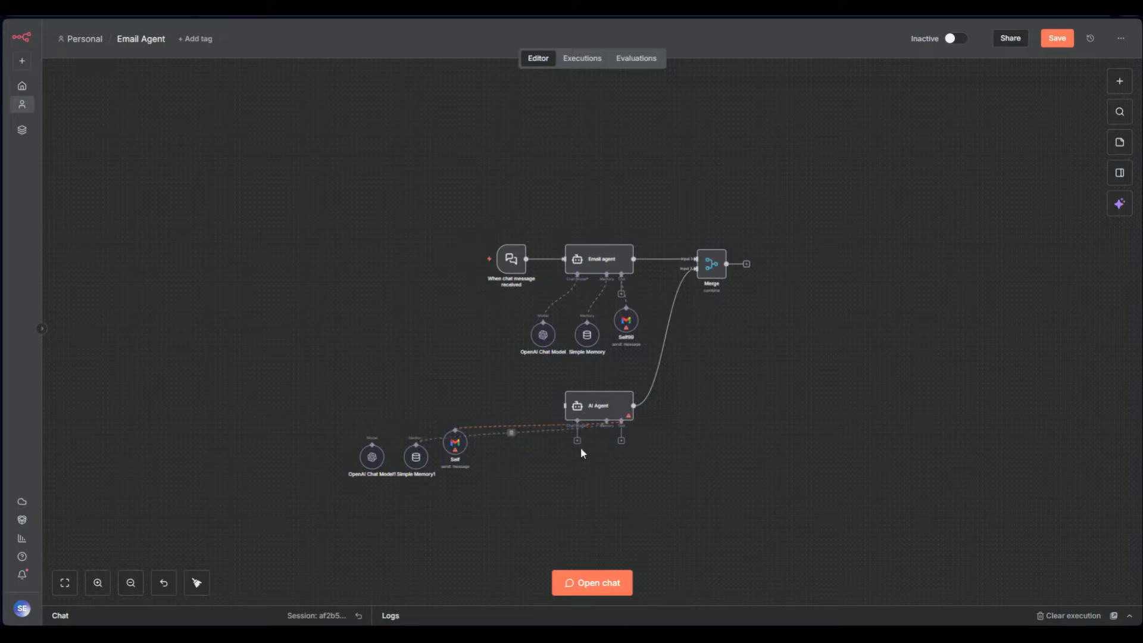
{"action": "left_click_drag", "start_coordinate": [579, 443], "coordinate": [388, 419]}
Arrange the copied sub-nodes under the AI Agent, connect the chat trigger to it, and reposition Merge
{"action": "left_click_drag", "start_coordinate": [352, 510], "coordinate": [484, 408]}
{"action": "left_click_drag", "start_coordinate": [408, 466], "coordinate": [598, 495]}
{"action": "left_click", "coordinate": [754, 454]}
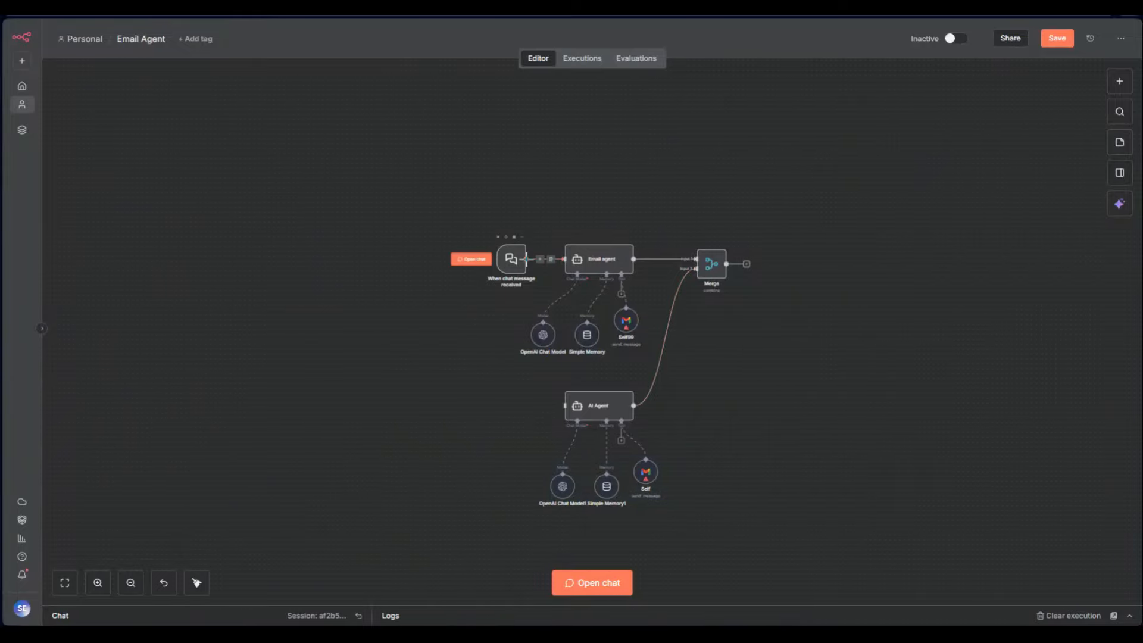
{"action": "left_click_drag", "start_coordinate": [534, 345], "coordinate": [564, 406]}
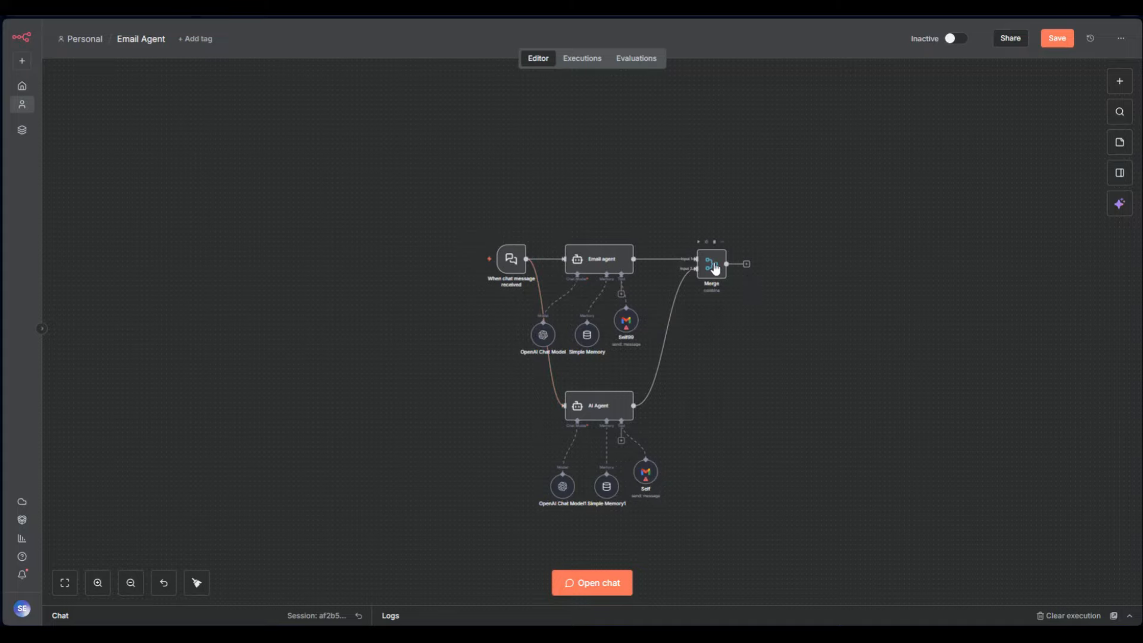
{"action": "left_click_drag", "start_coordinate": [712, 265], "coordinate": [746, 356]}
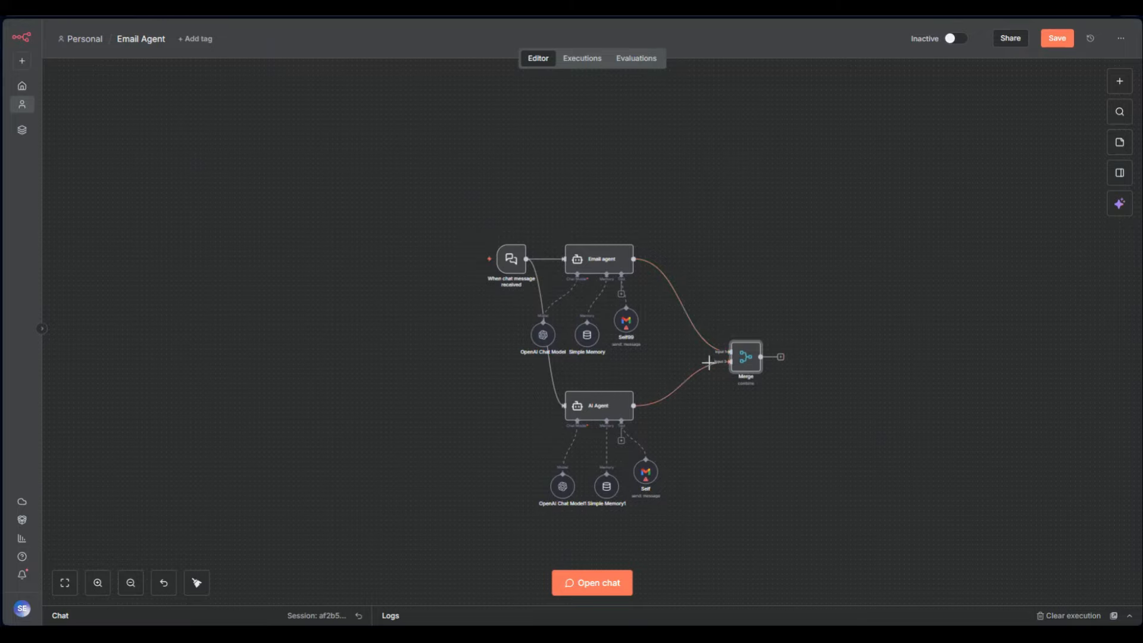
{"action": "left_click_drag", "start_coordinate": [738, 173], "coordinate": [468, 513]}
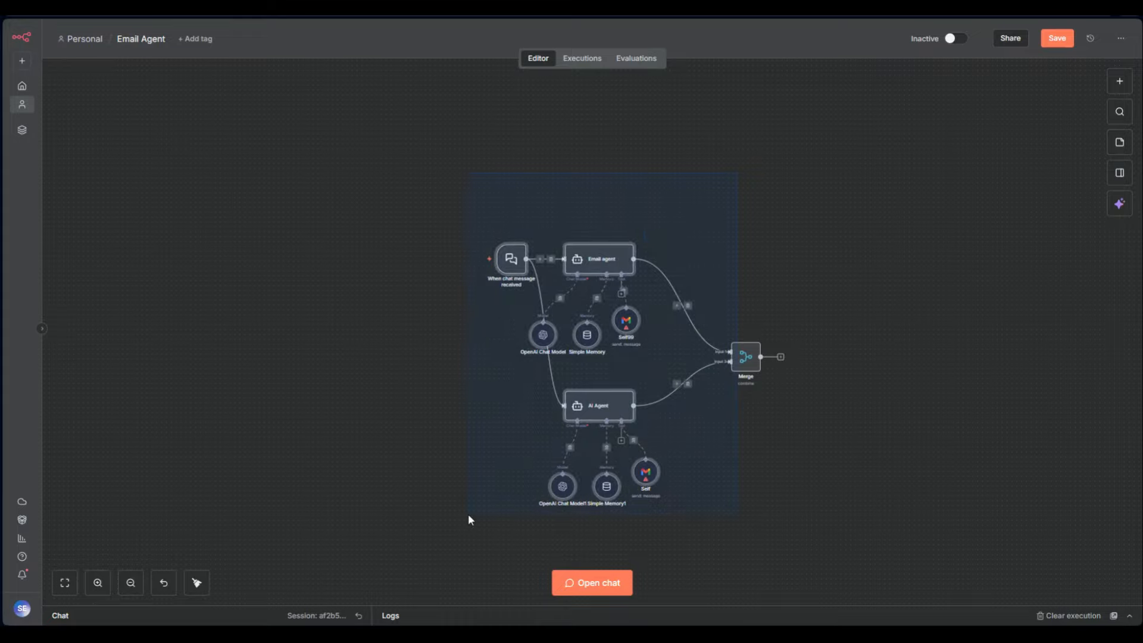
Change Merge's Mode to Choose Branch and its Number of Inputs to 9, keeping input 1's data
{"action": "double_click", "coordinate": [743, 359]}
{"action": "left_click", "coordinate": [570, 225]}
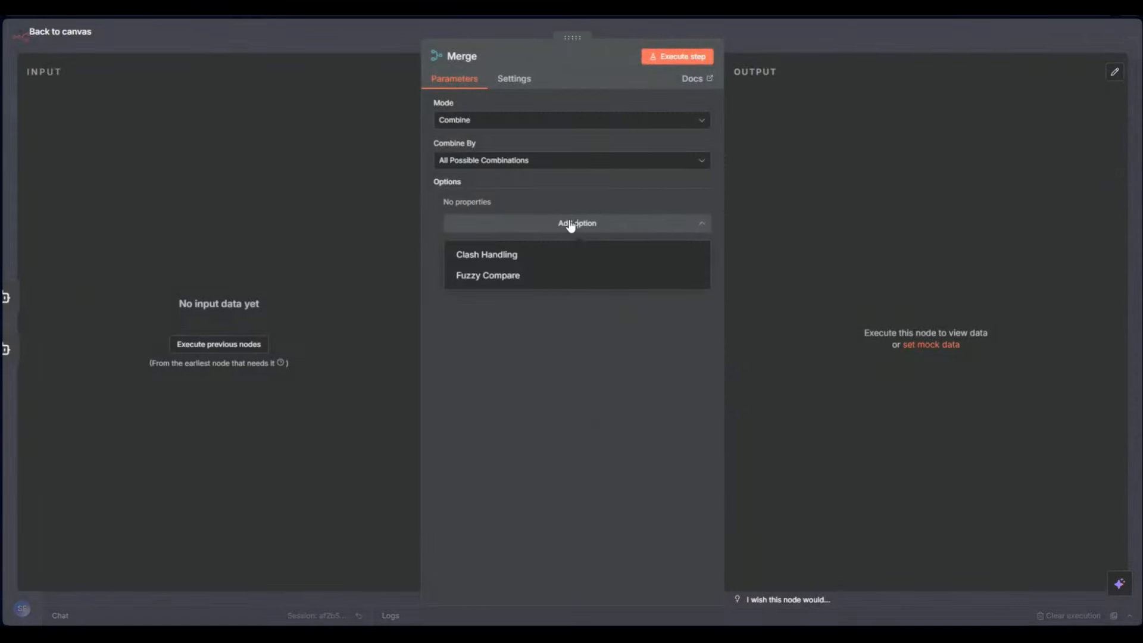
{"action": "left_click", "coordinate": [570, 225]}
{"action": "left_click", "coordinate": [613, 125]}
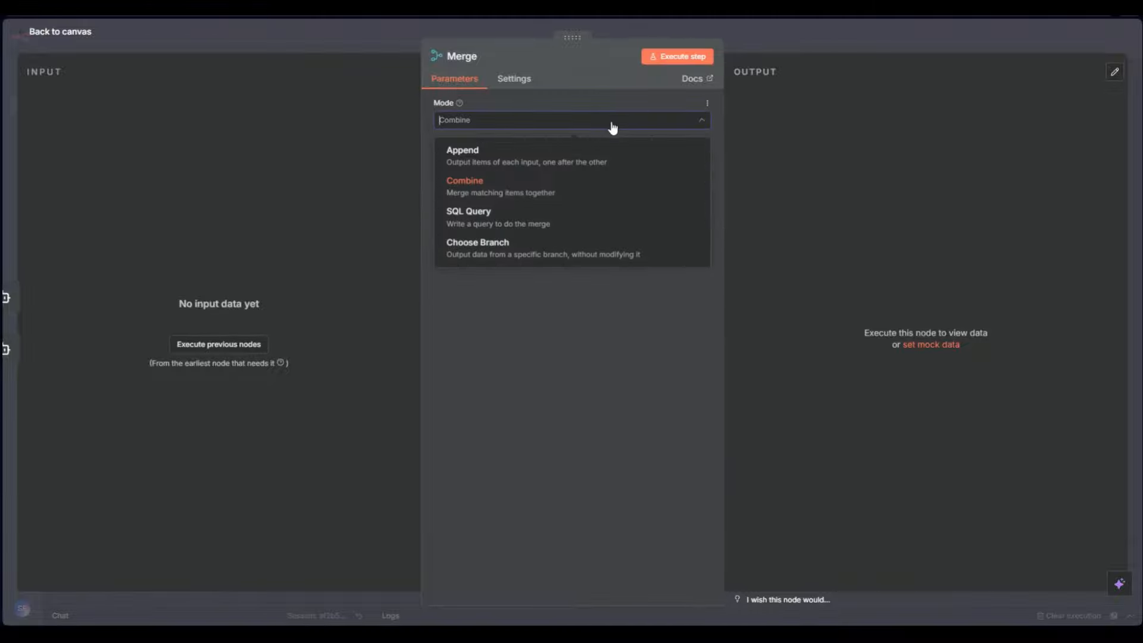
{"action": "left_click", "coordinate": [516, 250]}
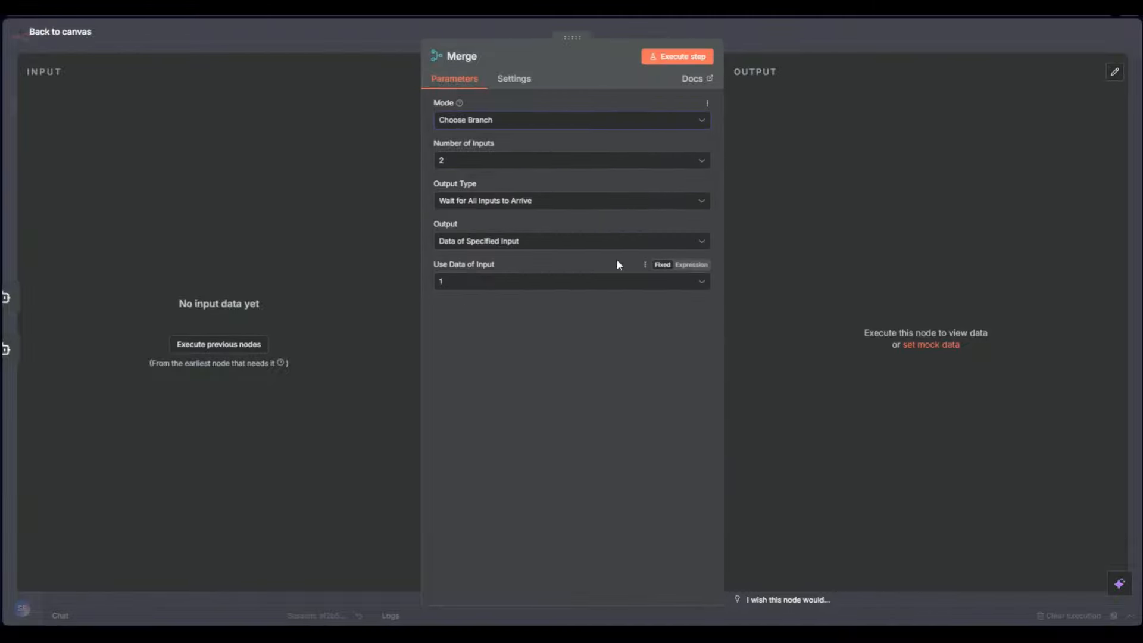
{"action": "left_click", "coordinate": [476, 165]}
{"action": "left_click", "coordinate": [497, 337]}
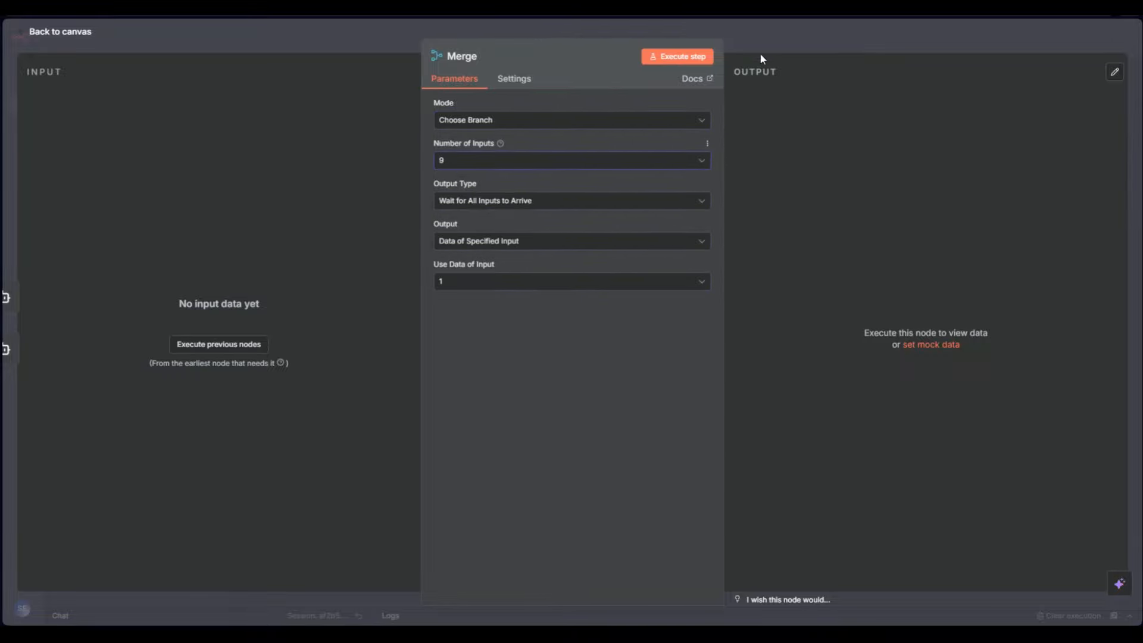
{"action": "key", "text": "Escape"}
{"action": "scroll", "coordinate": [790, 335], "scroll_direction": "up", "scroll_amount": 5}
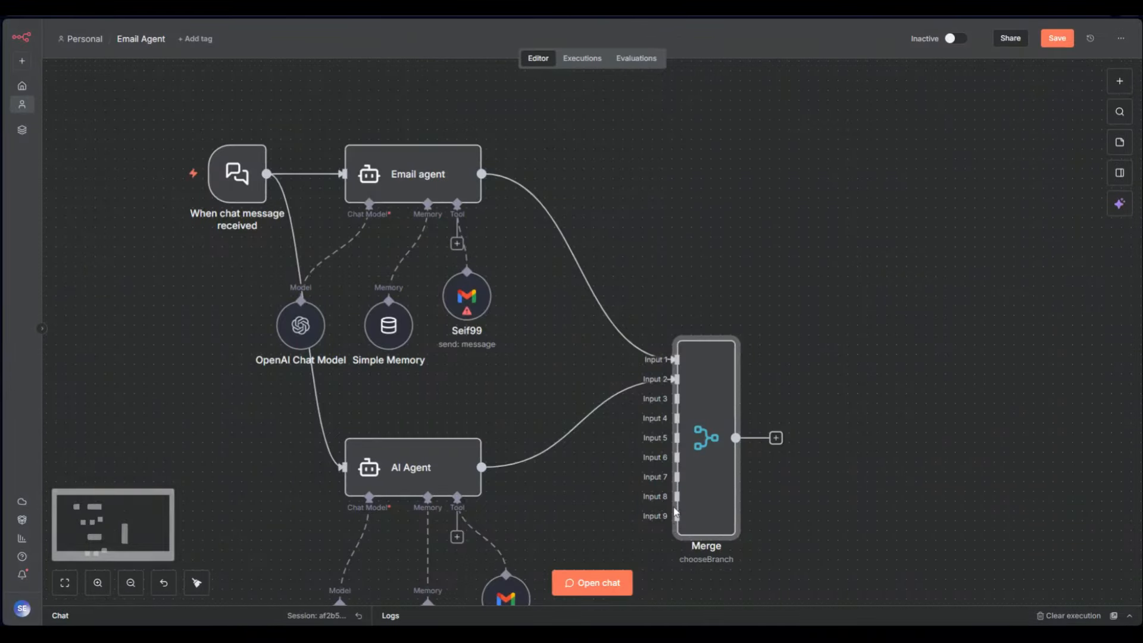
Delete the Merge node and the second AI Agent with its three sub-nodes
{"action": "scroll", "coordinate": [626, 422], "scroll_direction": "down", "scroll_amount": 3}
{"action": "left_click", "coordinate": [682, 357]}
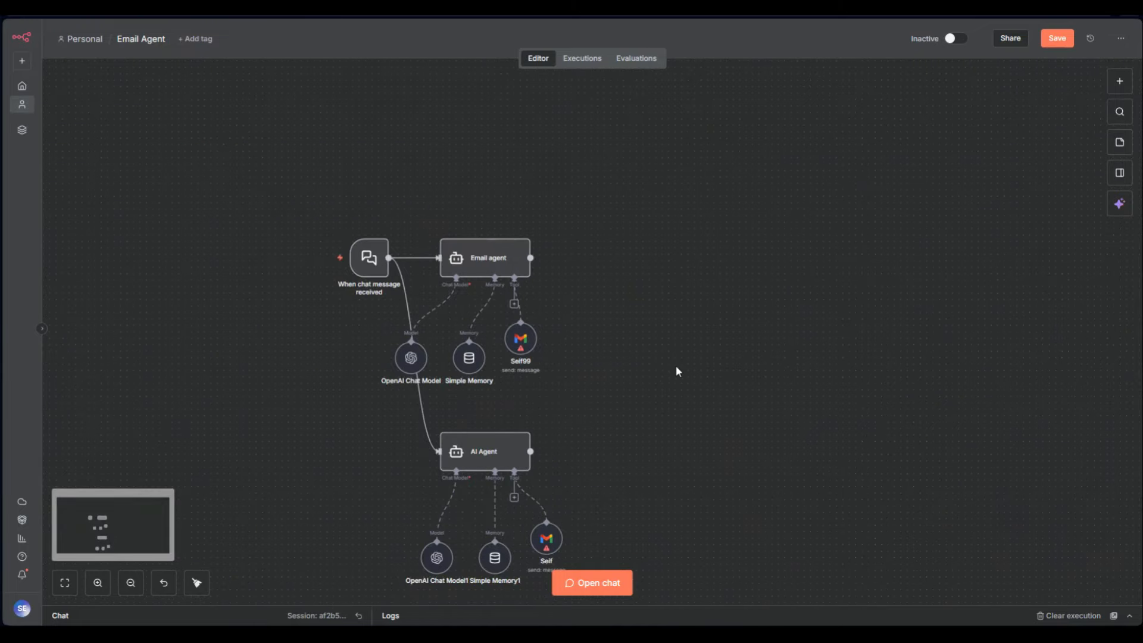
{"action": "left_click_drag", "start_coordinate": [669, 383], "coordinate": [340, 595]}
{"action": "key", "text": "Delete"}
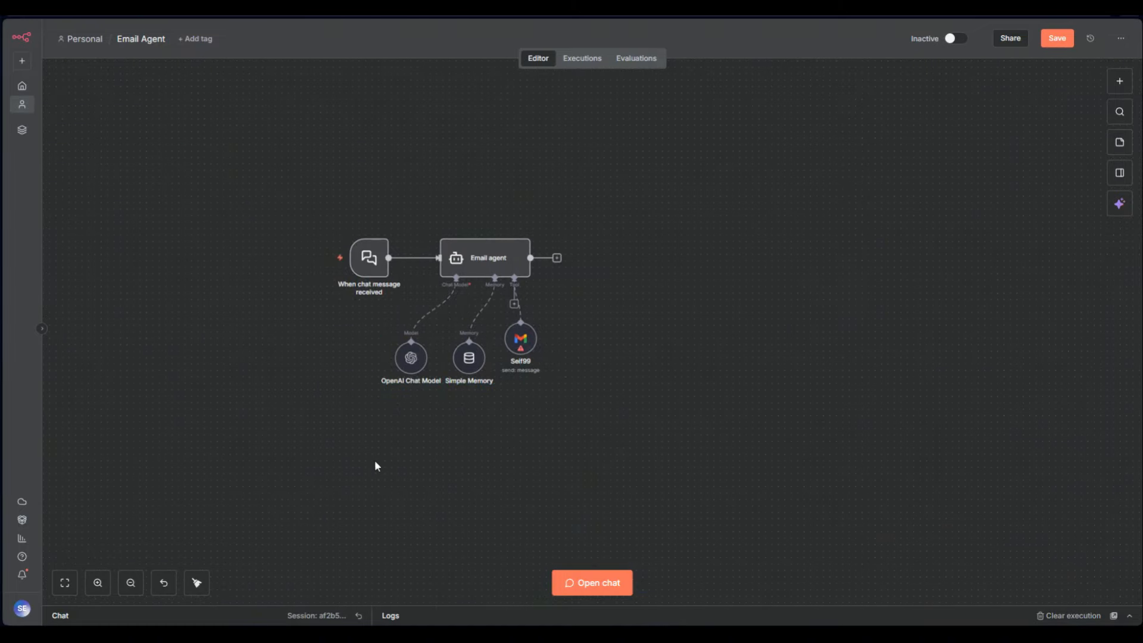
Browse the Data transformation nodes after Email agent, viewing the Convert to File and HTML actions
{"action": "left_click", "coordinate": [557, 258]}
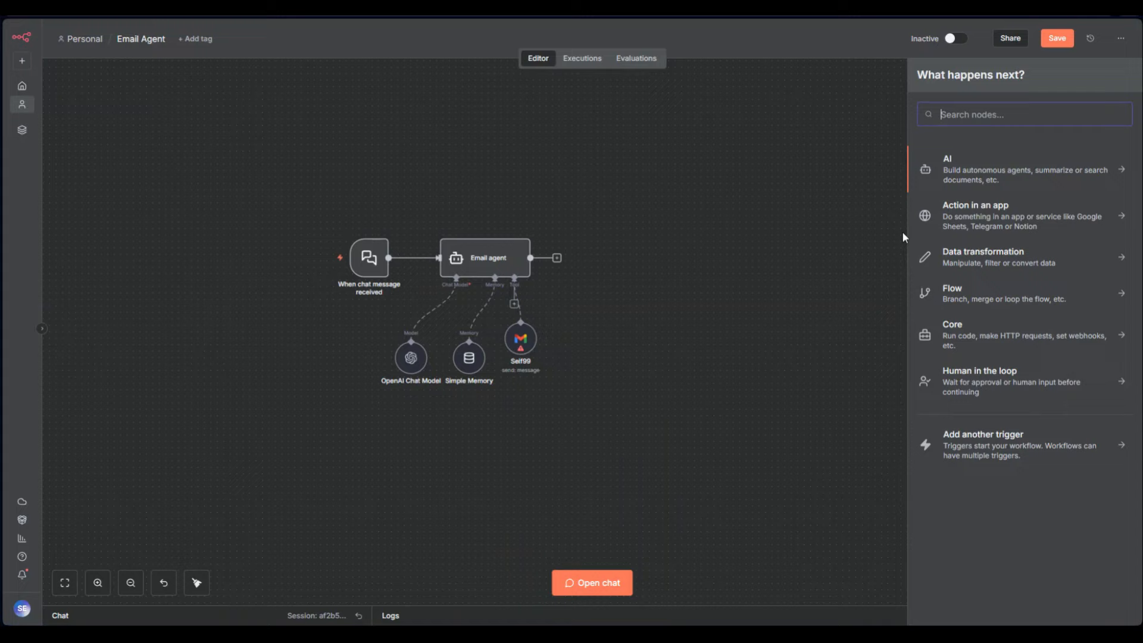
{"action": "left_click", "coordinate": [970, 261]}
{"action": "scroll", "coordinate": [985, 417], "scroll_direction": "down", "scroll_amount": 5}
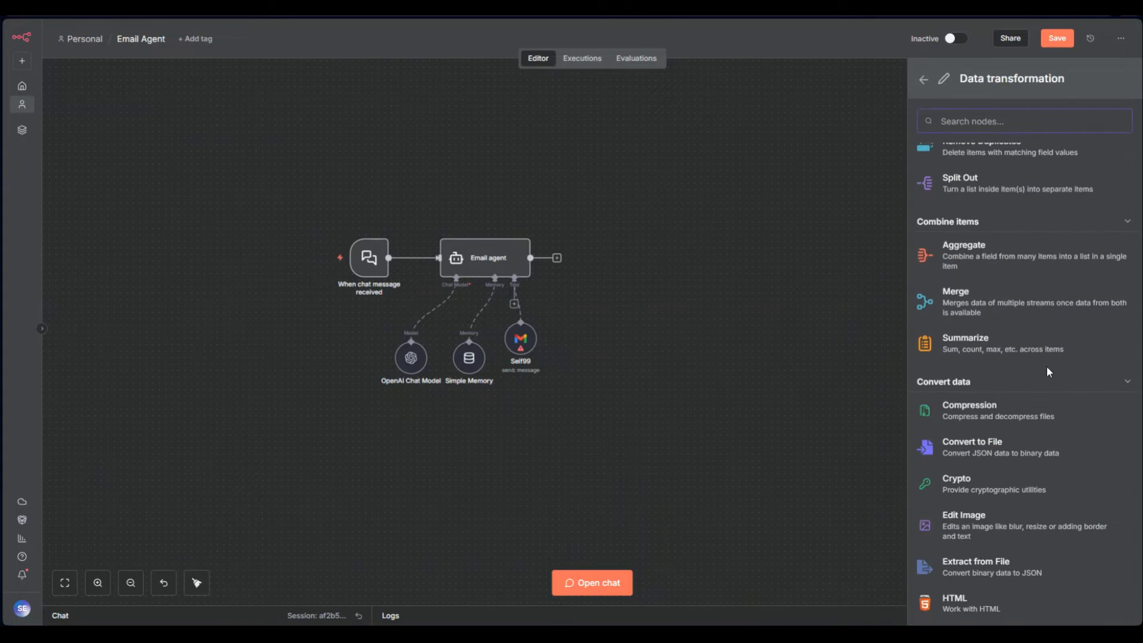
{"action": "scroll", "coordinate": [1048, 362], "scroll_direction": "down", "scroll_amount": 4}
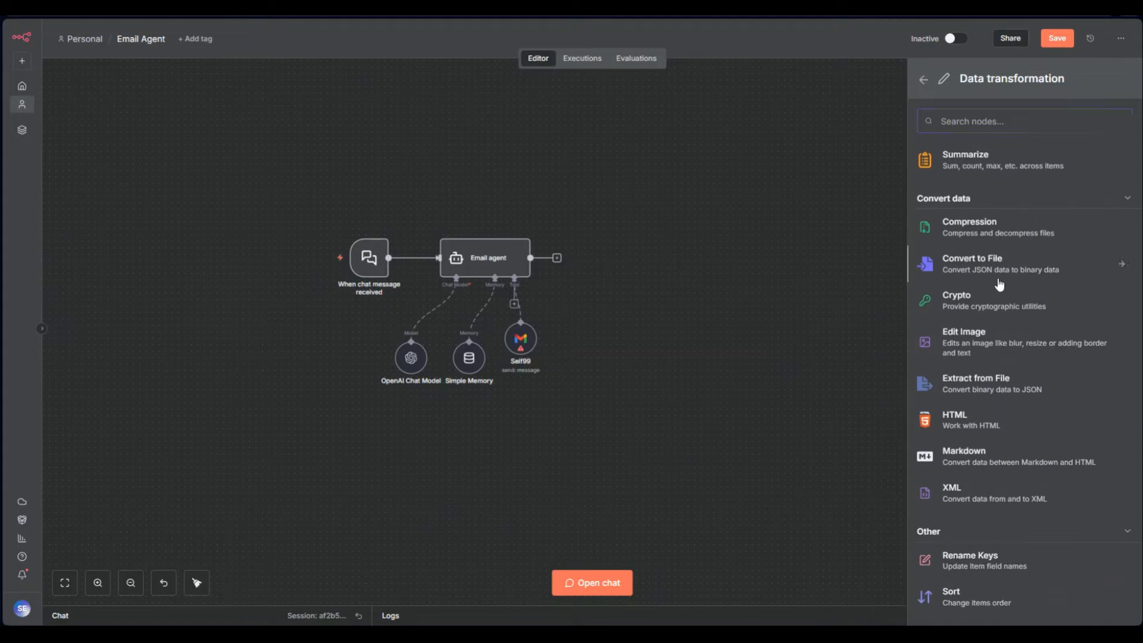
{"action": "left_click", "coordinate": [976, 265]}
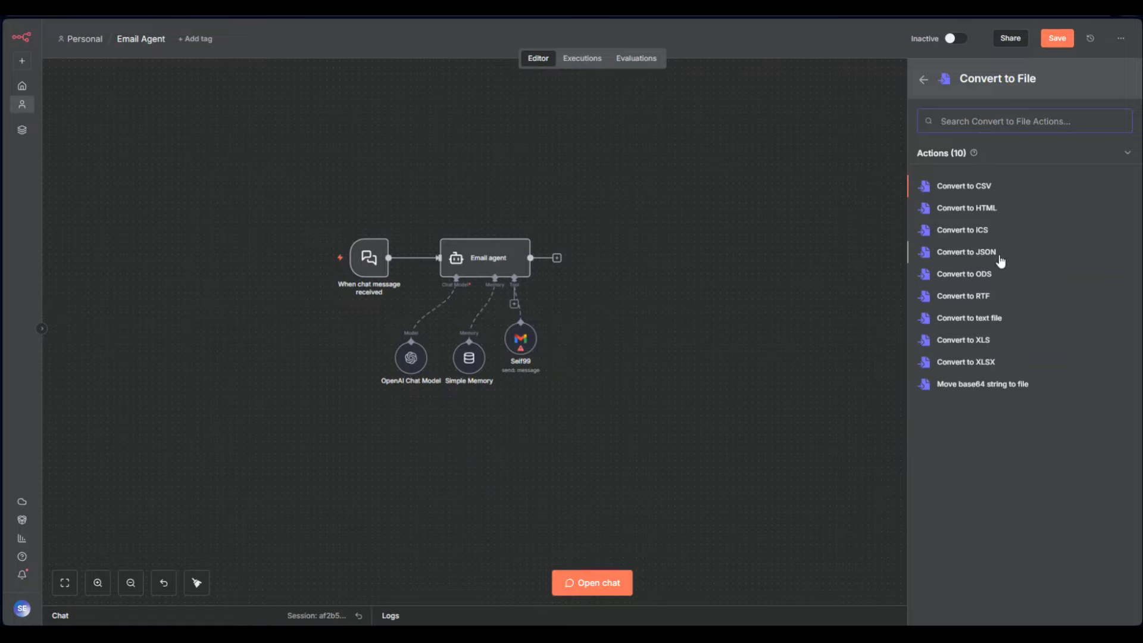
{"action": "left_click", "coordinate": [923, 79]}
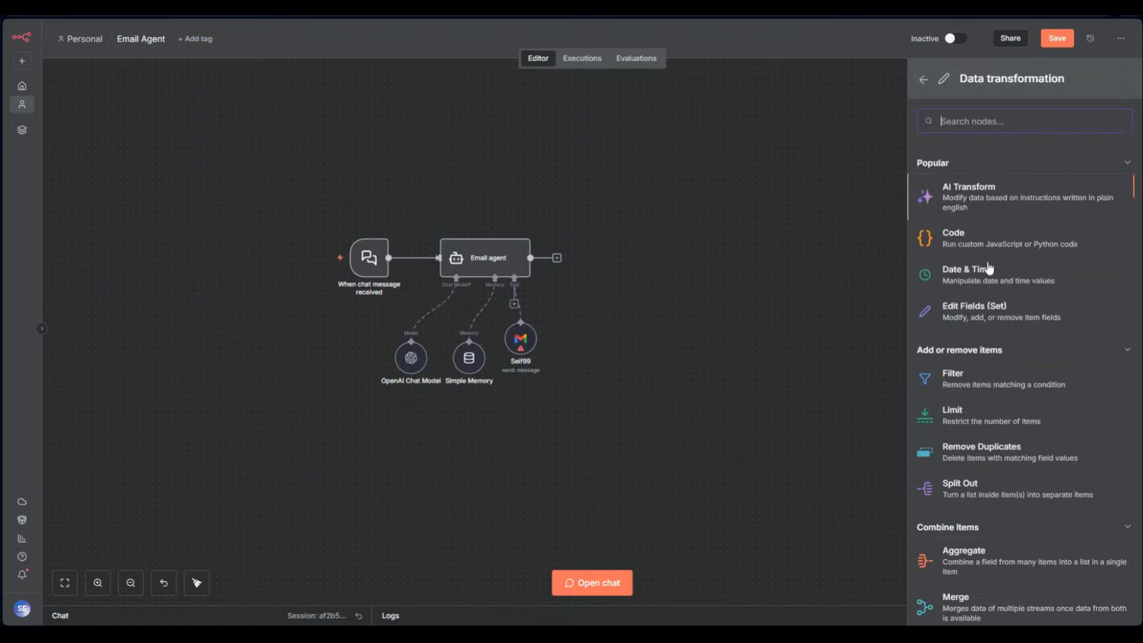
{"action": "scroll", "coordinate": [1016, 375], "scroll_direction": "down", "scroll_amount": 5}
{"action": "scroll", "coordinate": [1017, 380], "scroll_direction": "down", "scroll_amount": 2}
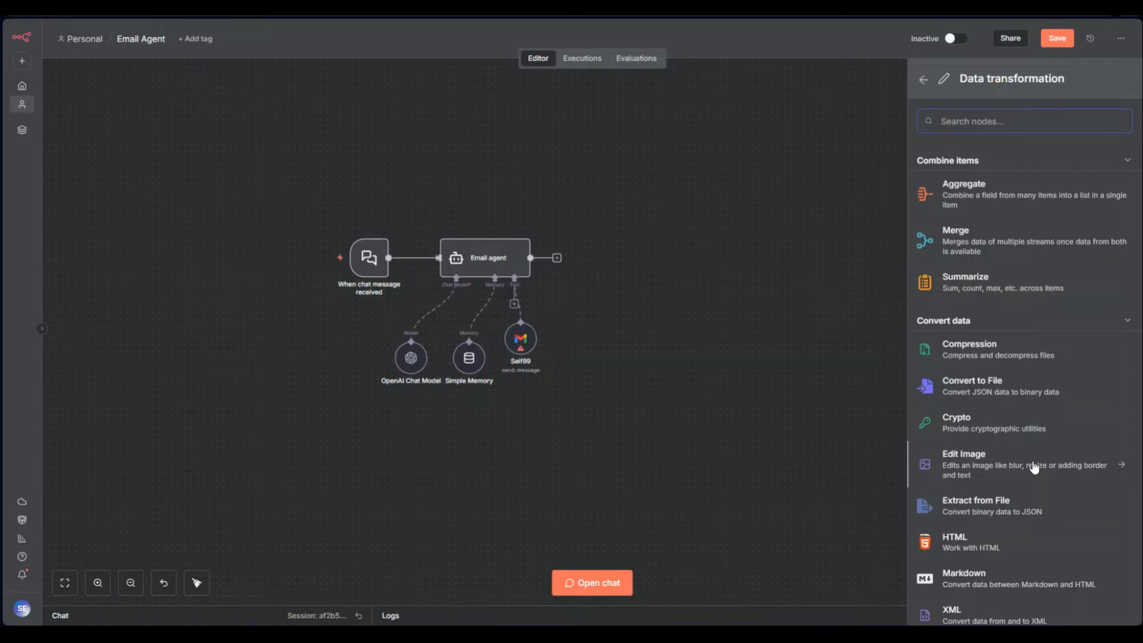
{"action": "left_click", "coordinate": [961, 555]}
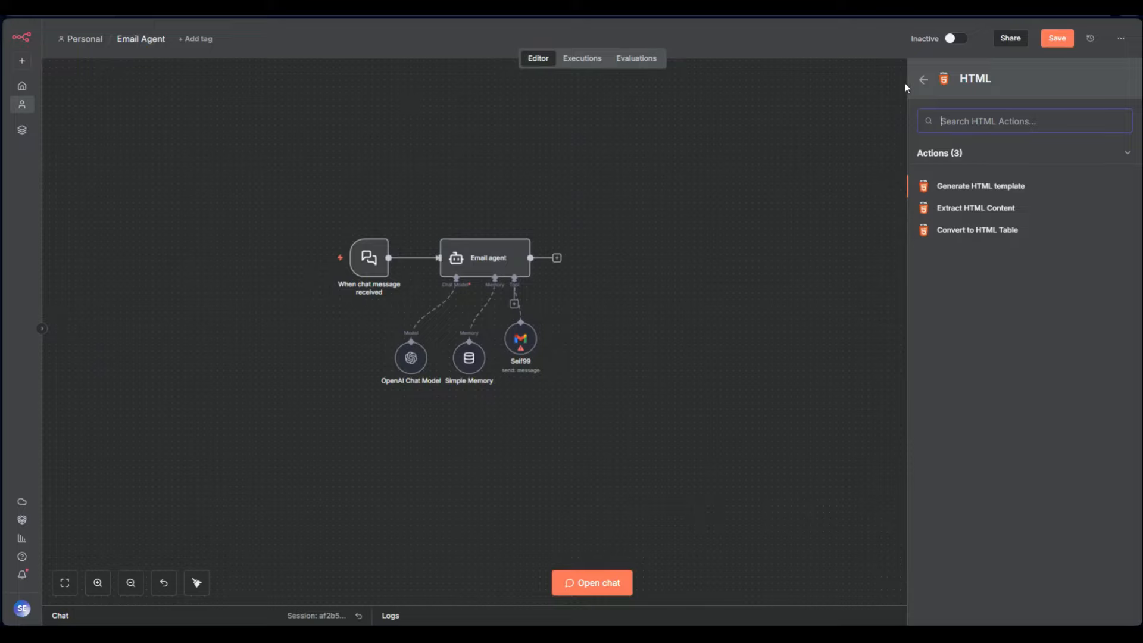
{"action": "left_click", "coordinate": [923, 79]}
{"action": "scroll", "coordinate": [1008, 398], "scroll_direction": "down", "scroll_amount": 6}
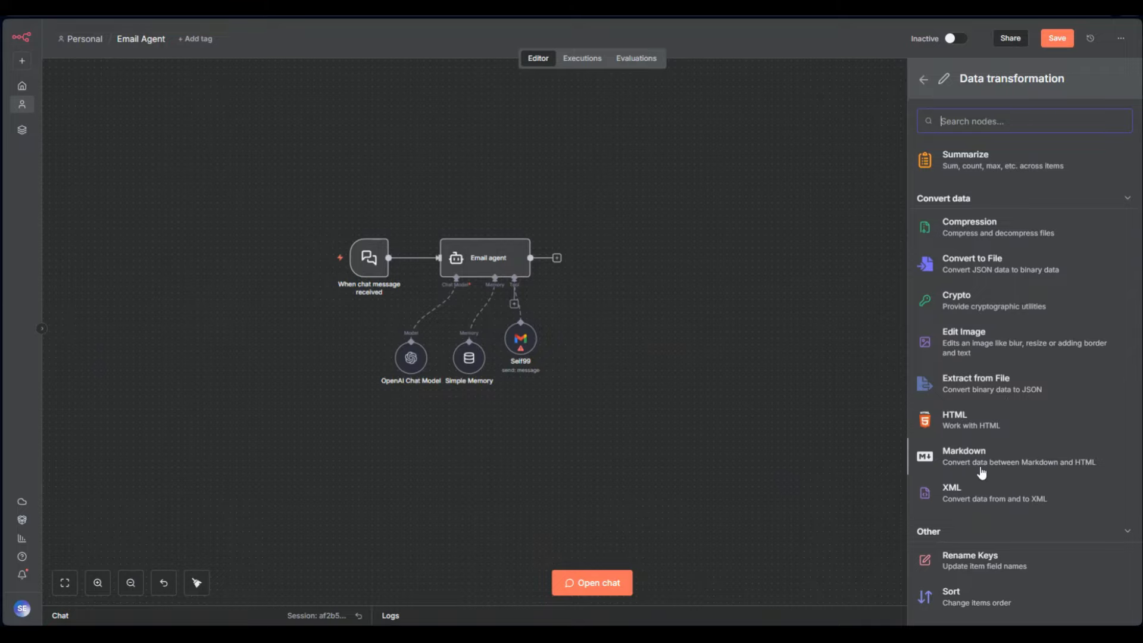
Add a Markdown node set to Markdown to HTML mode, then delete it
{"action": "left_click", "coordinate": [1010, 468]}
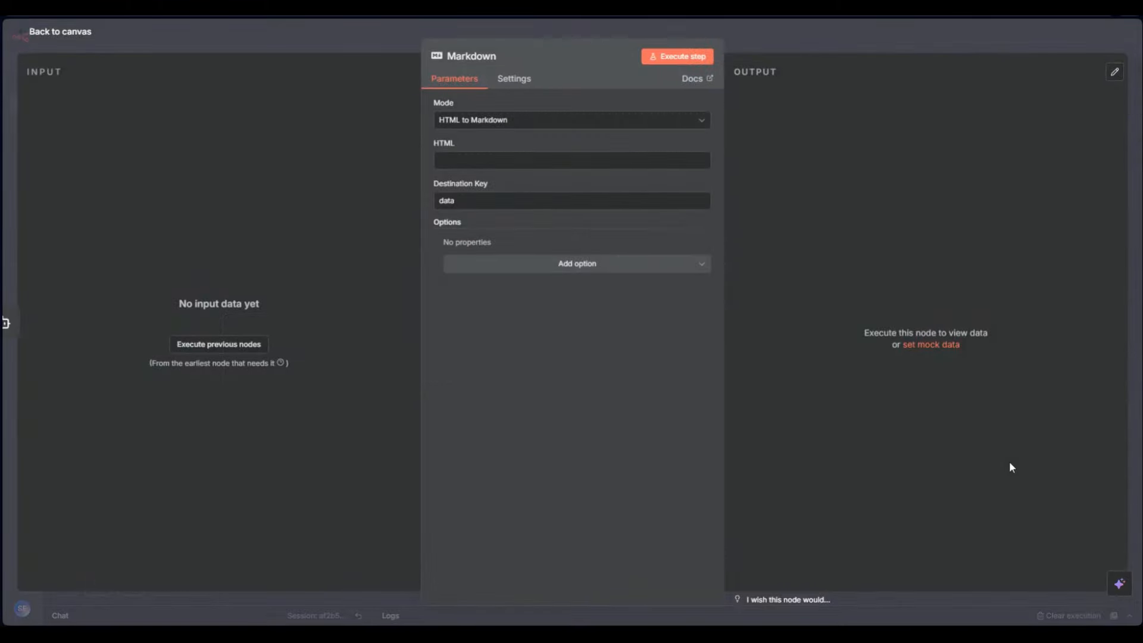
{"action": "left_click", "coordinate": [487, 123]}
{"action": "left_click", "coordinate": [524, 155]}
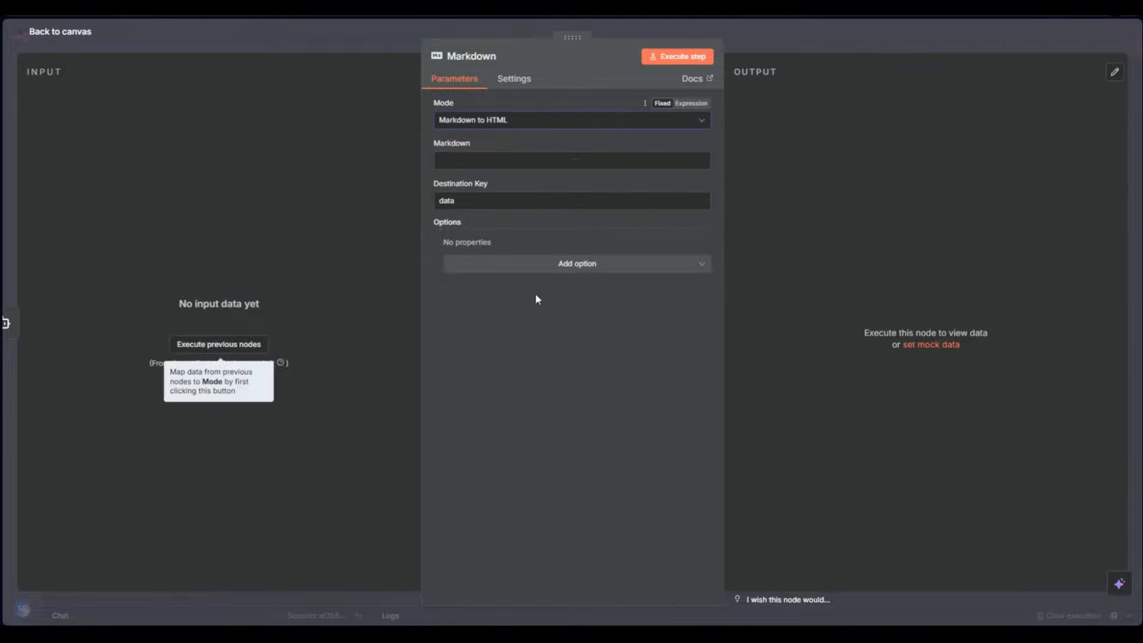
{"action": "left_click", "coordinate": [772, 30]}
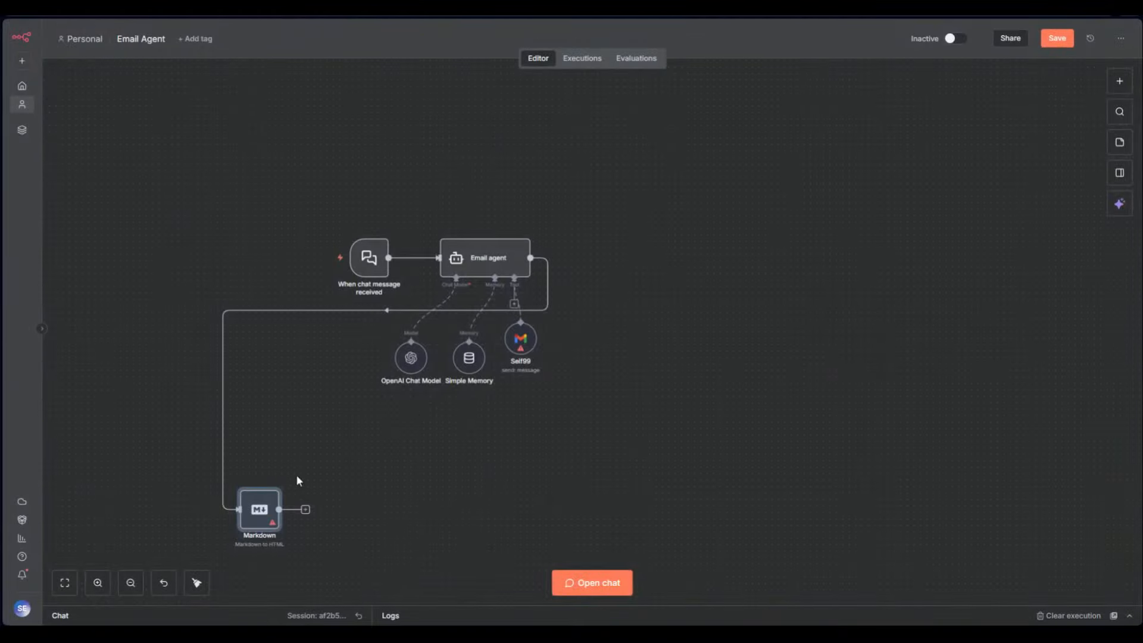
{"action": "left_click", "coordinate": [266, 484]}
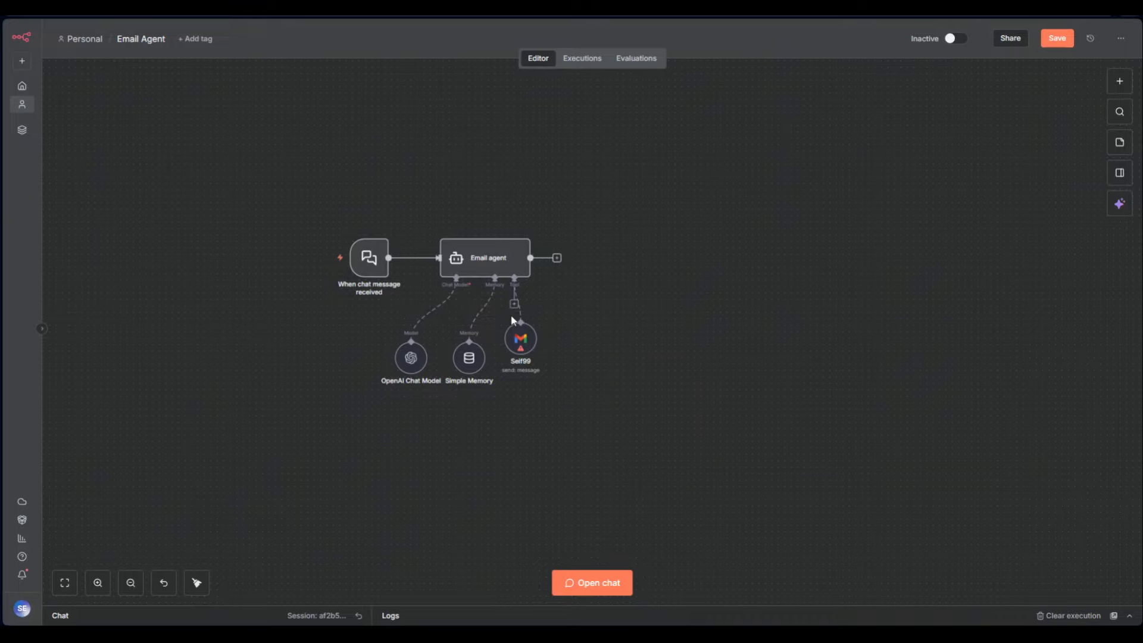
Reopen the node picker after Email agent and switch from Data transformation to the Flow category
{"action": "left_click", "coordinate": [557, 258]}
{"action": "left_click", "coordinate": [988, 257]}
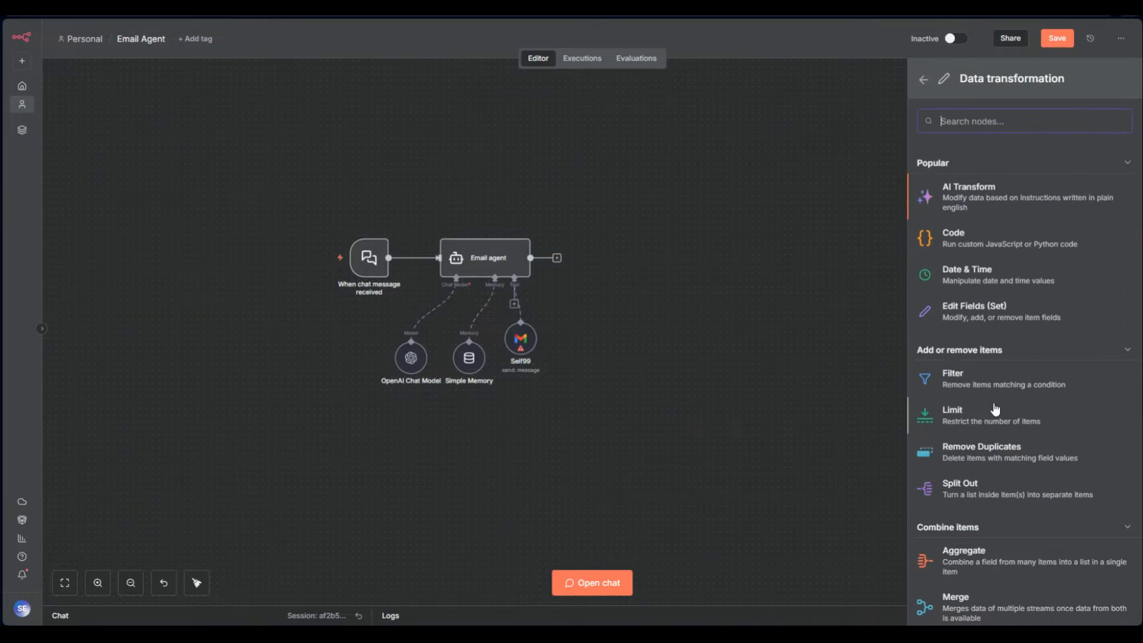
{"action": "scroll", "coordinate": [994, 409], "scroll_direction": "down", "scroll_amount": 10}
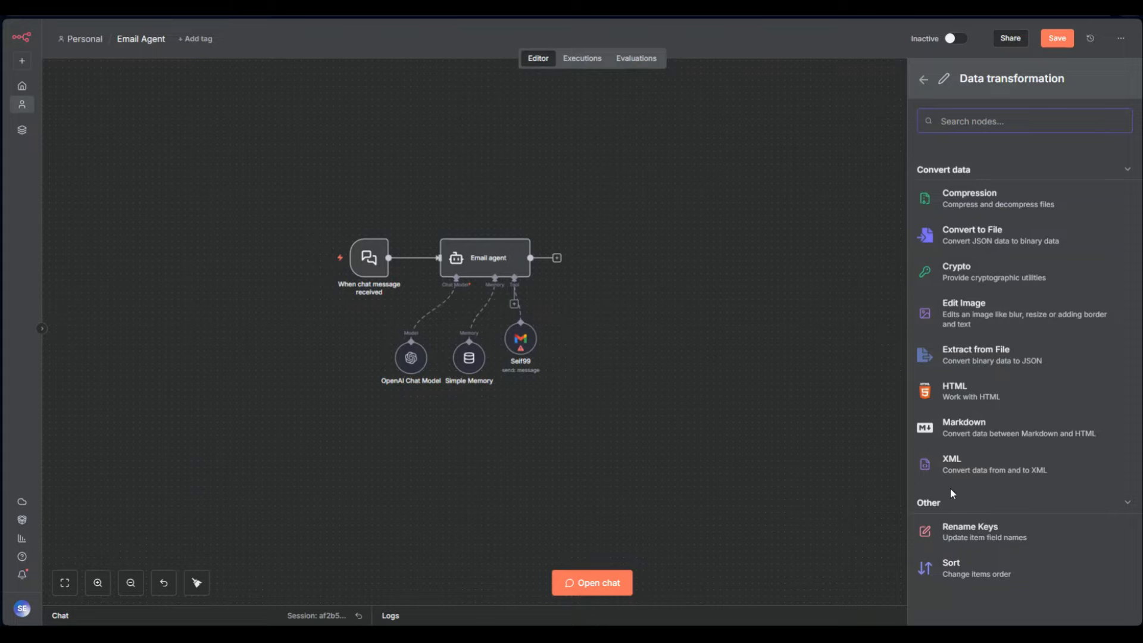
{"action": "scroll", "coordinate": [963, 473], "scroll_direction": "up", "scroll_amount": 5}
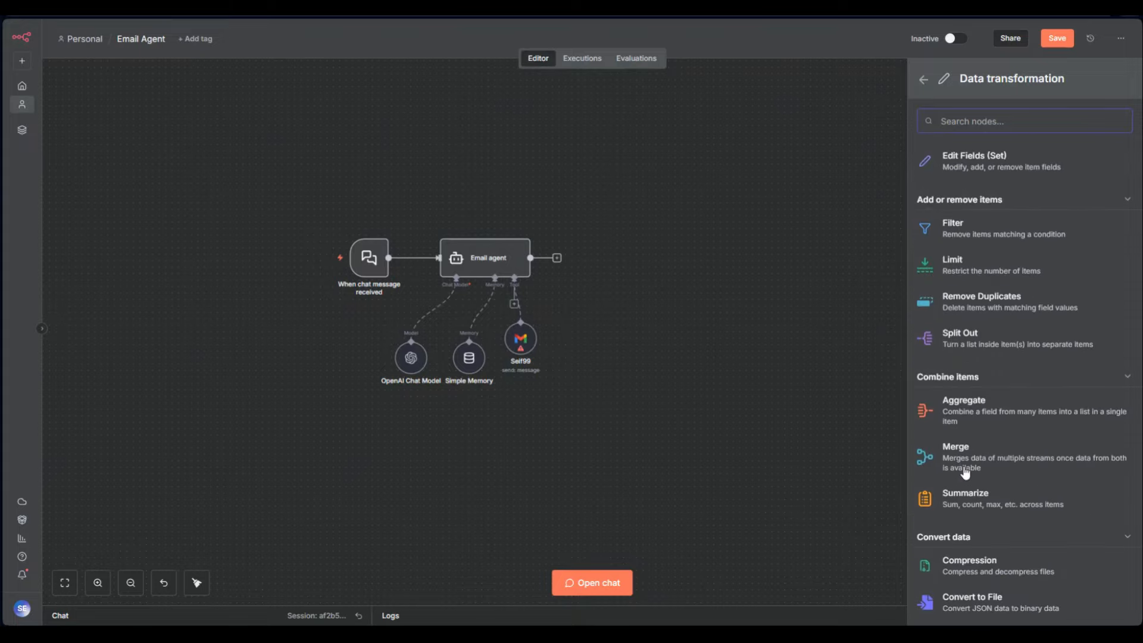
{"action": "scroll", "coordinate": [965, 475], "scroll_direction": "up", "scroll_amount": 3}
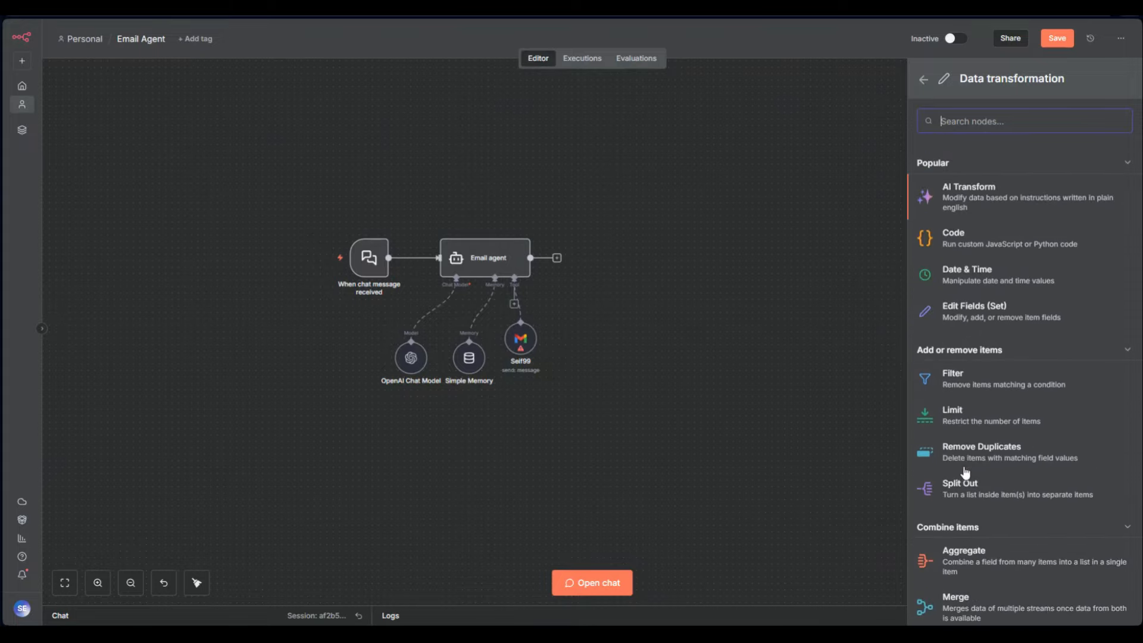
{"action": "left_click", "coordinate": [922, 80]}
{"action": "left_click", "coordinate": [1023, 302]}
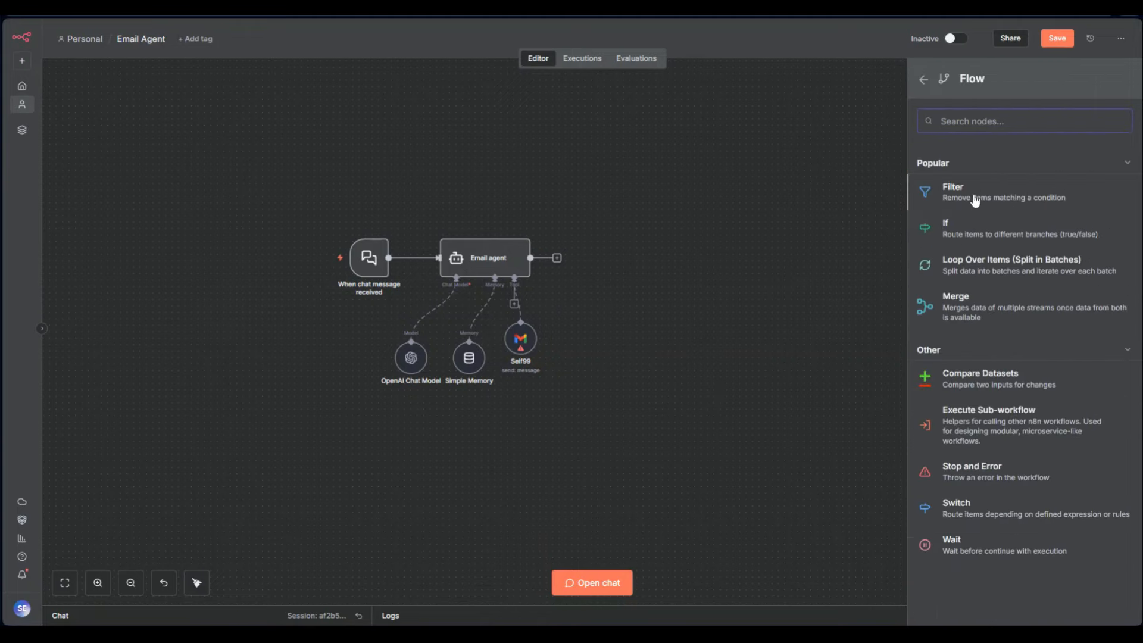
Add a Compare Datasets node after the agent, then delete it
{"action": "left_click", "coordinate": [1006, 388]}
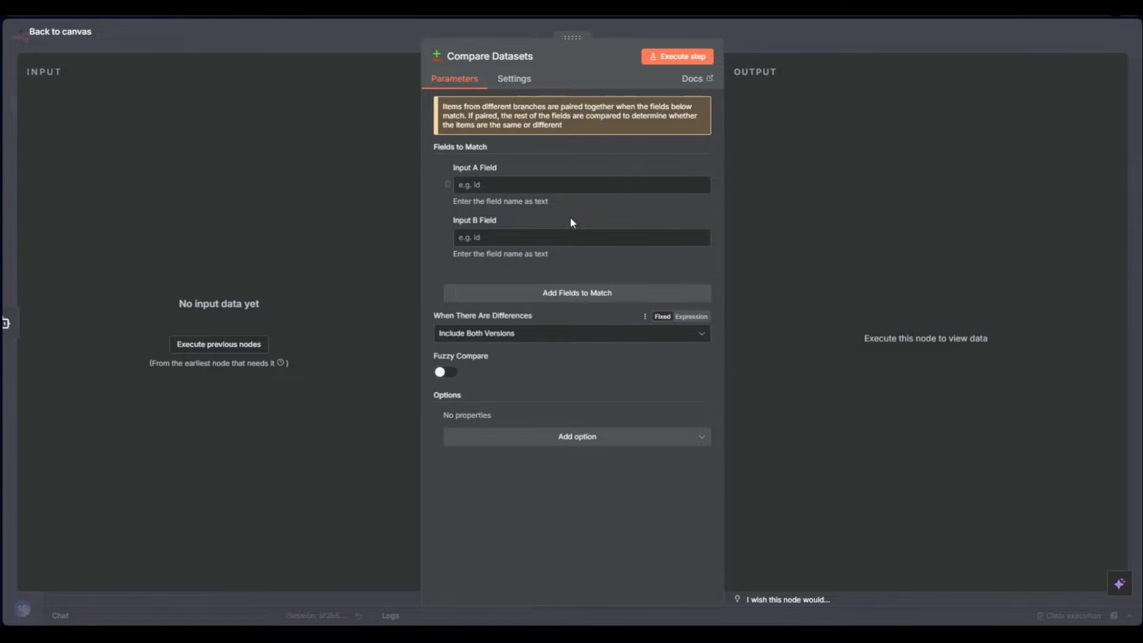
{"action": "left_click", "coordinate": [770, 49]}
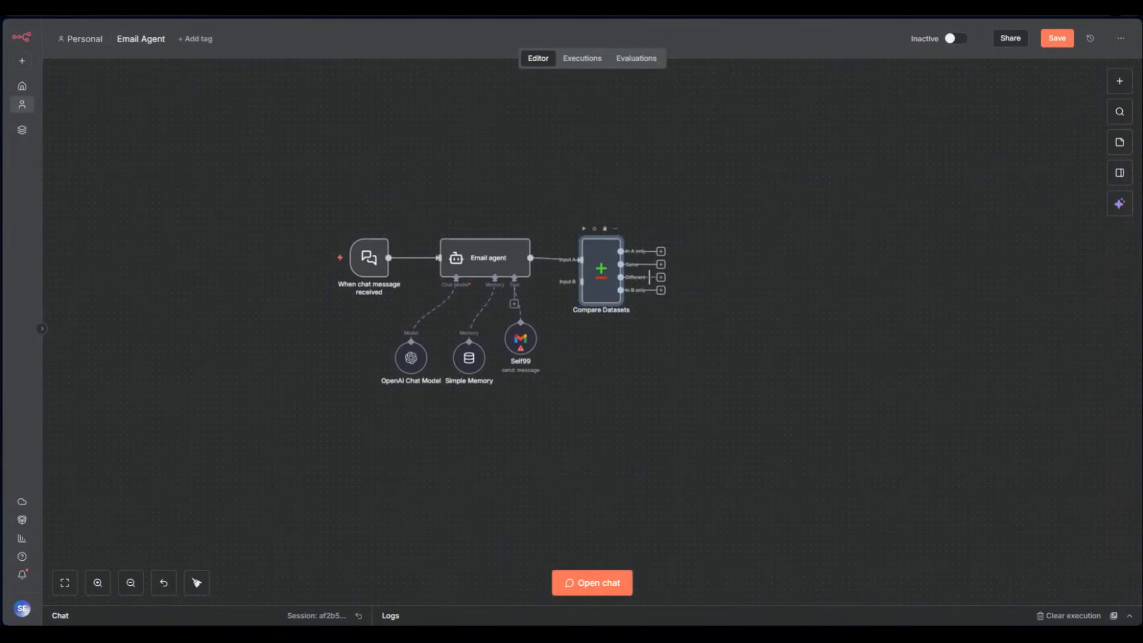
{"action": "scroll", "coordinate": [634, 257], "scroll_direction": "up", "scroll_amount": 5}
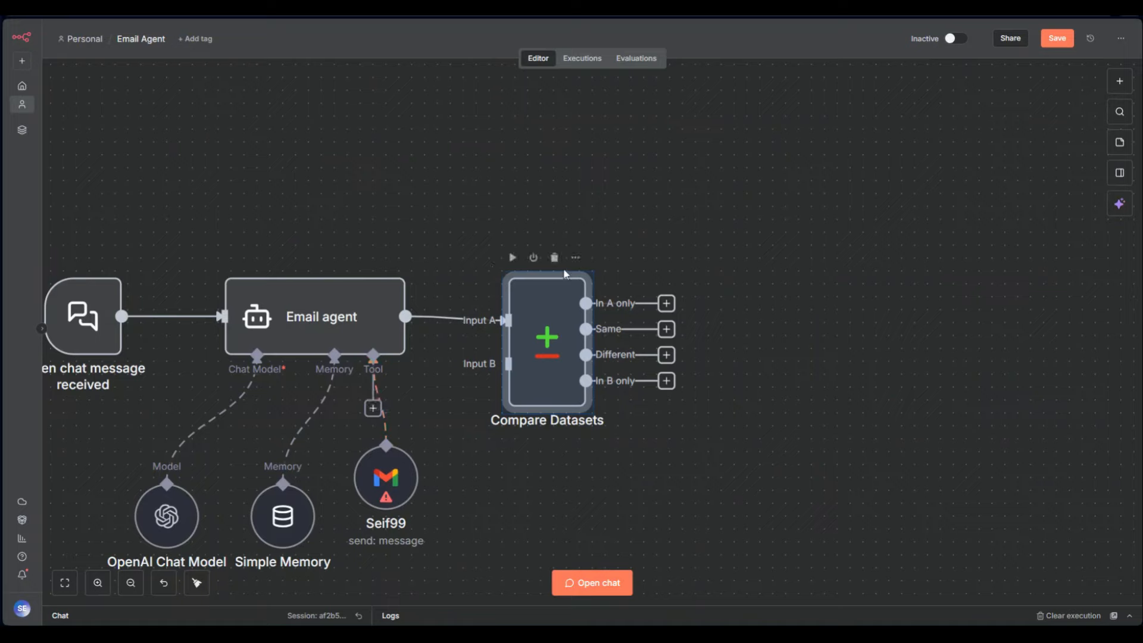
{"action": "left_click", "coordinate": [555, 262]}
Add an Execute Sub-workflow node after the agent, inspect its settings, then delete it
{"action": "left_click", "coordinate": [458, 316]}
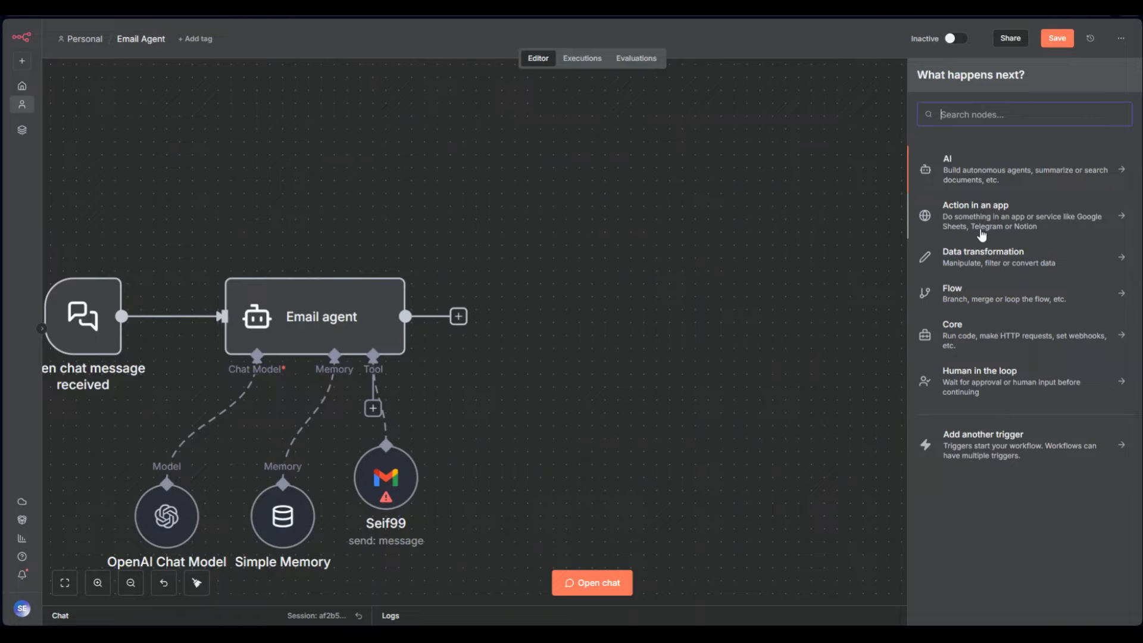
{"action": "left_click", "coordinate": [971, 295]}
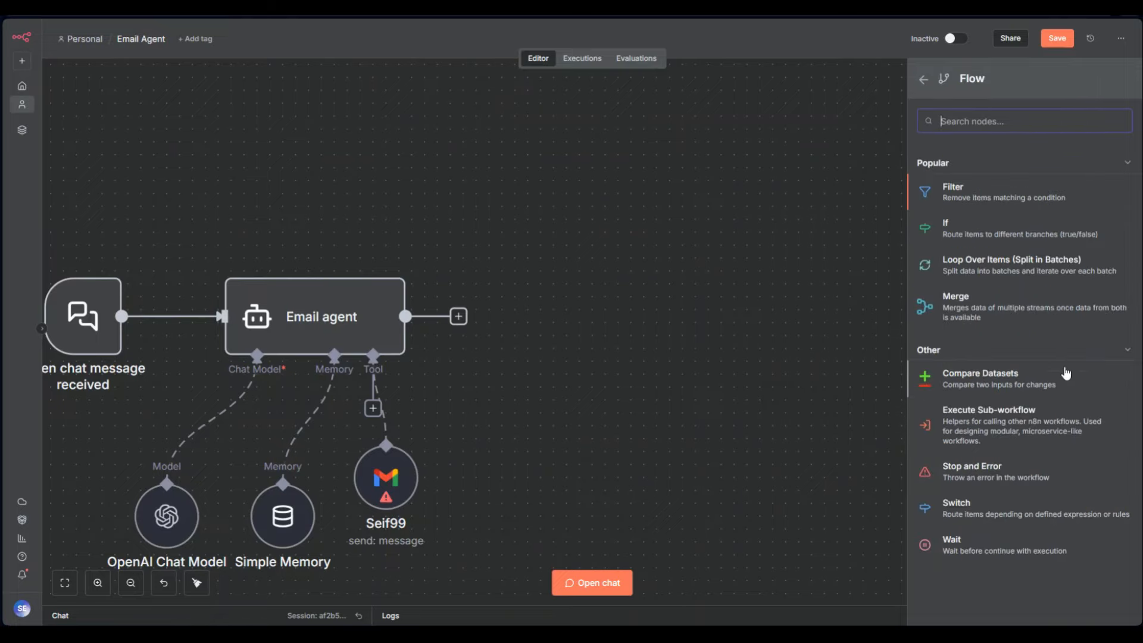
{"action": "left_click", "coordinate": [948, 440]}
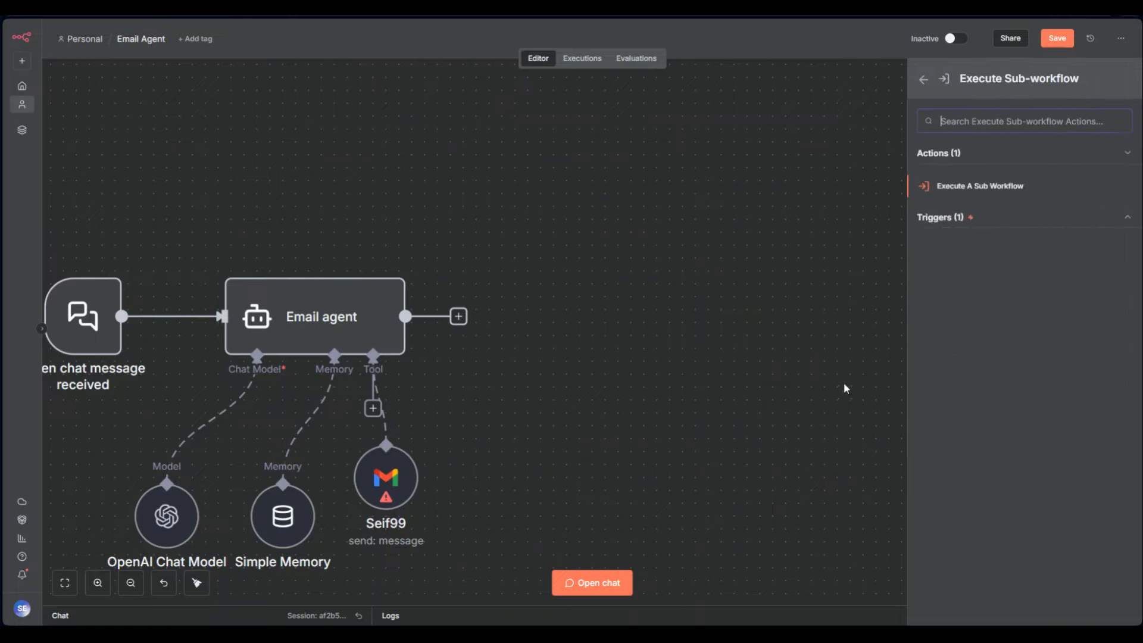
{"action": "left_click", "coordinate": [934, 188]}
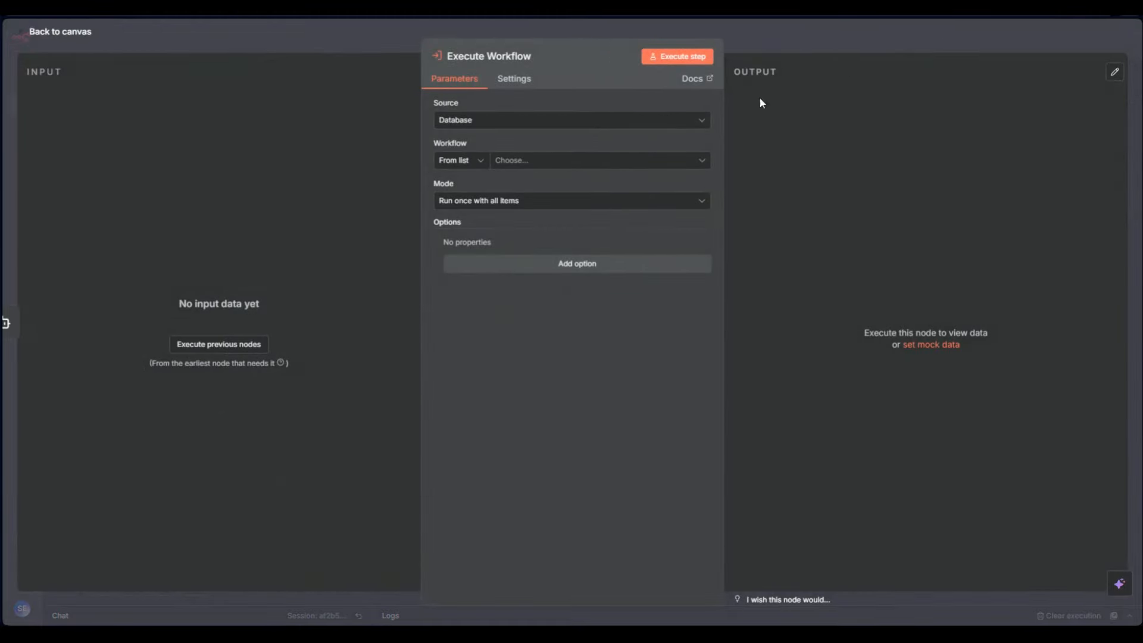
{"action": "left_click", "coordinate": [766, 38]}
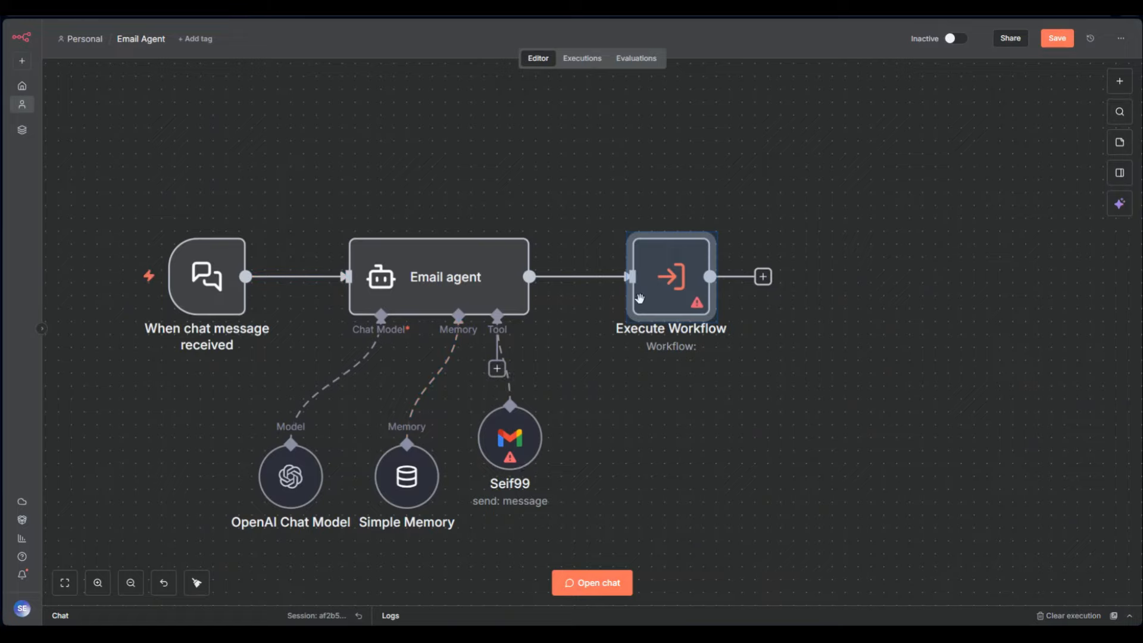
{"action": "left_click", "coordinate": [735, 381]}
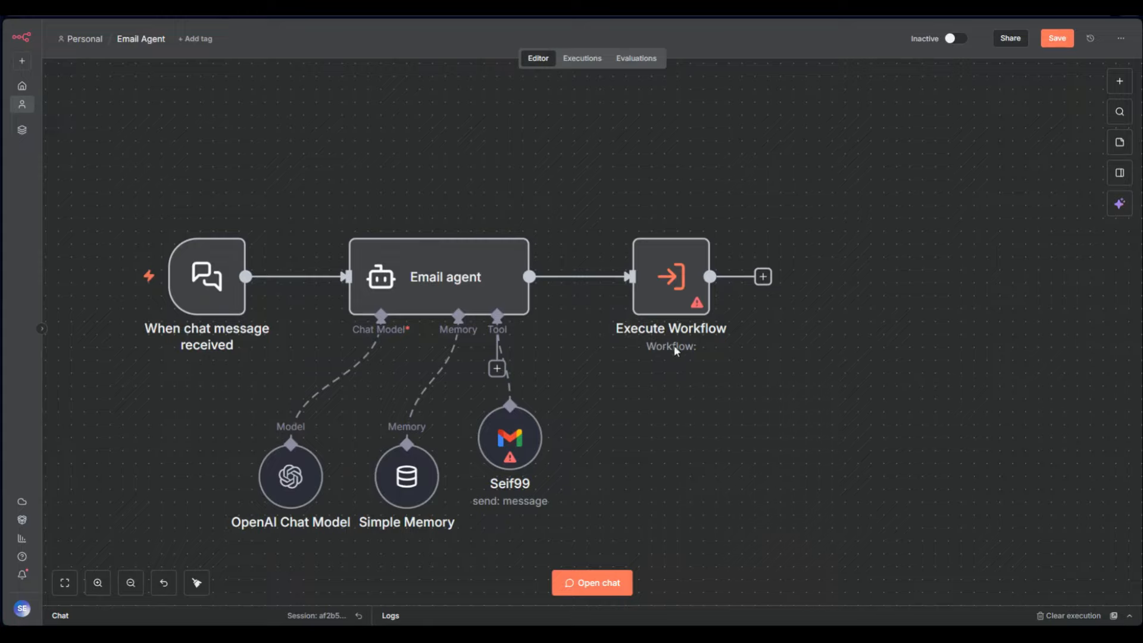
{"action": "double_click", "coordinate": [666, 284]}
{"action": "key", "text": "Escape"}
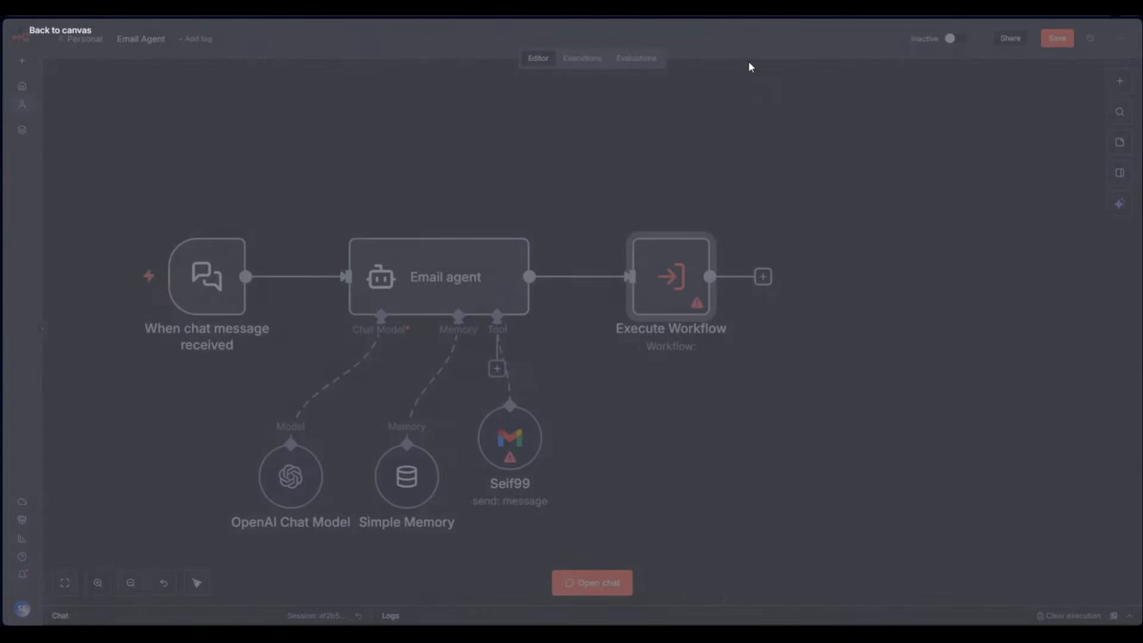
{"action": "key", "text": "Delete"}
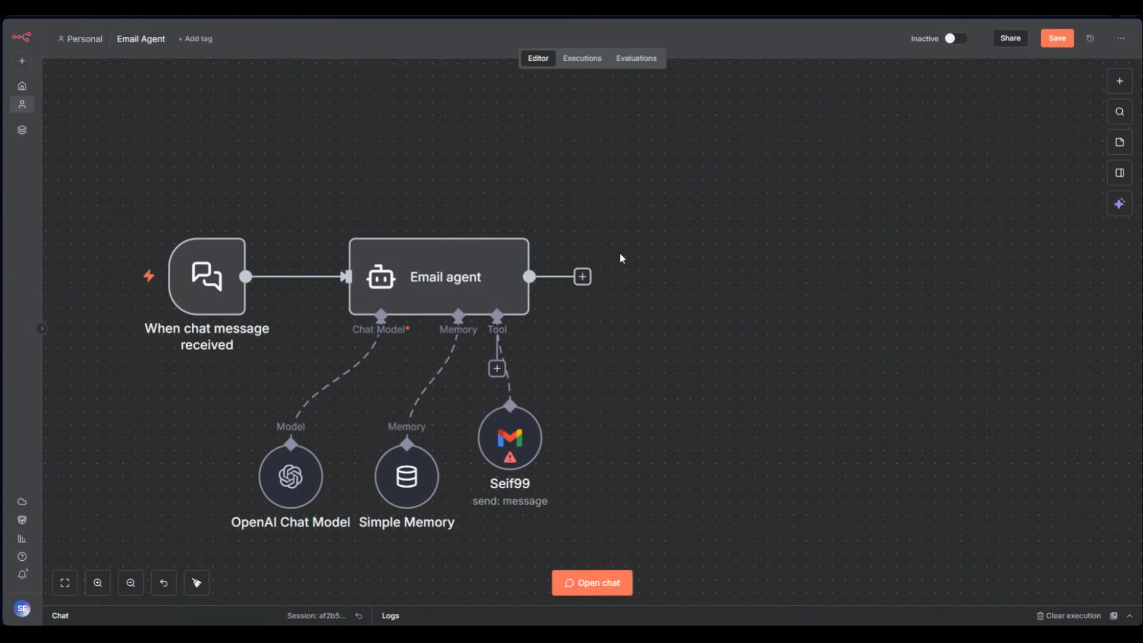
Add a Switch node from the flow-control nodes after the Email agent
{"action": "left_click", "coordinate": [582, 276]}
{"action": "left_click", "coordinate": [620, 387]}
{"action": "left_click", "coordinate": [497, 368]}
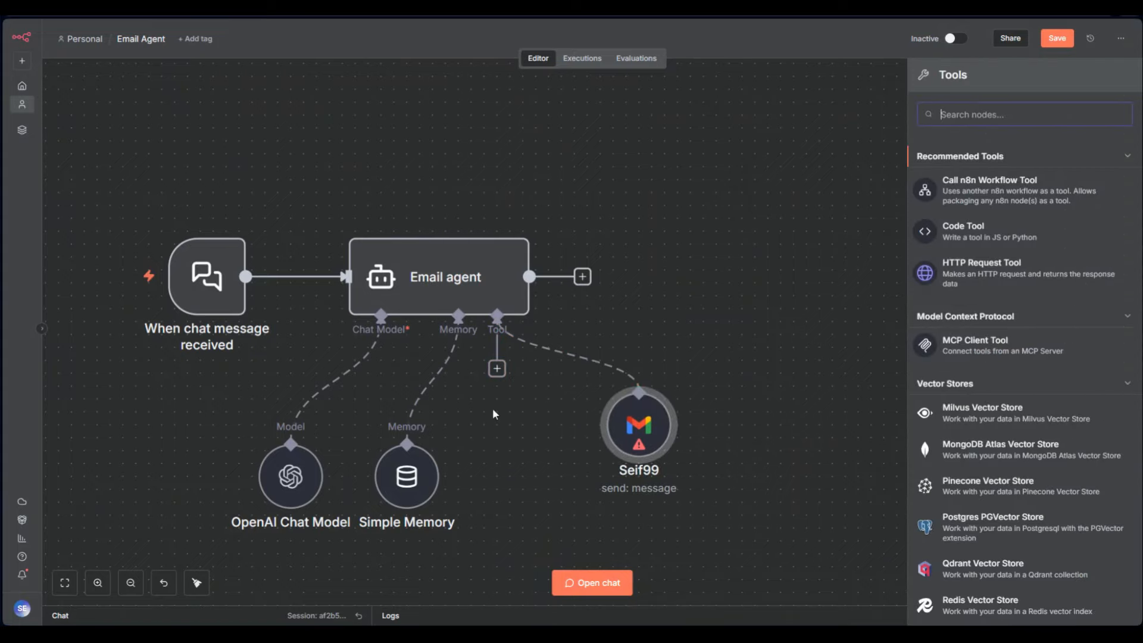
{"action": "left_click", "coordinate": [854, 232]}
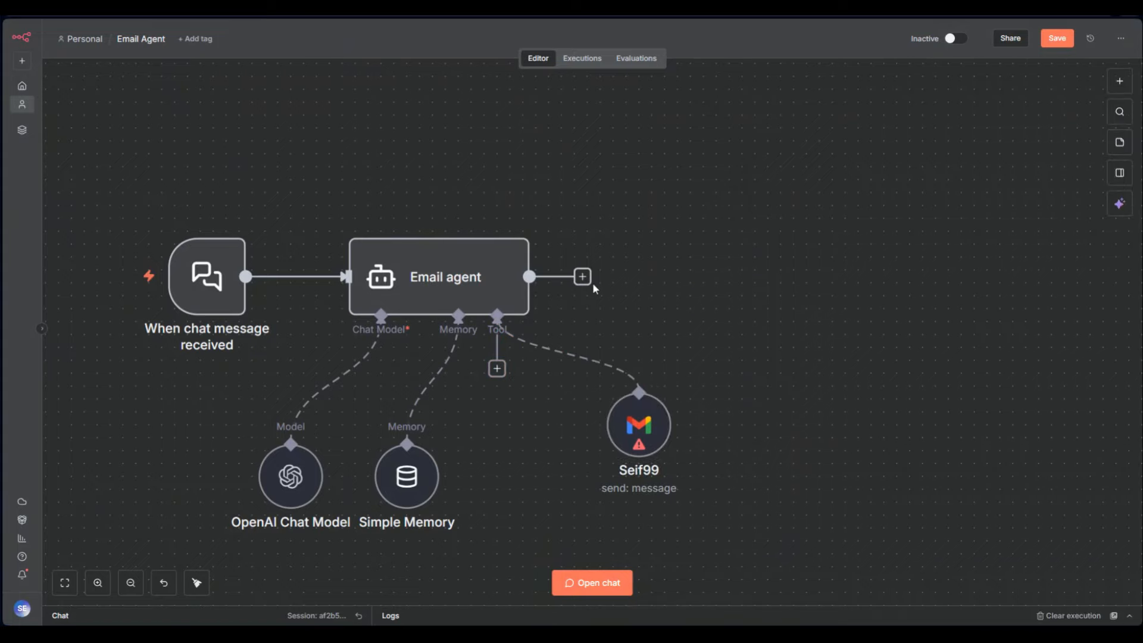
{"action": "left_click", "coordinate": [582, 276]}
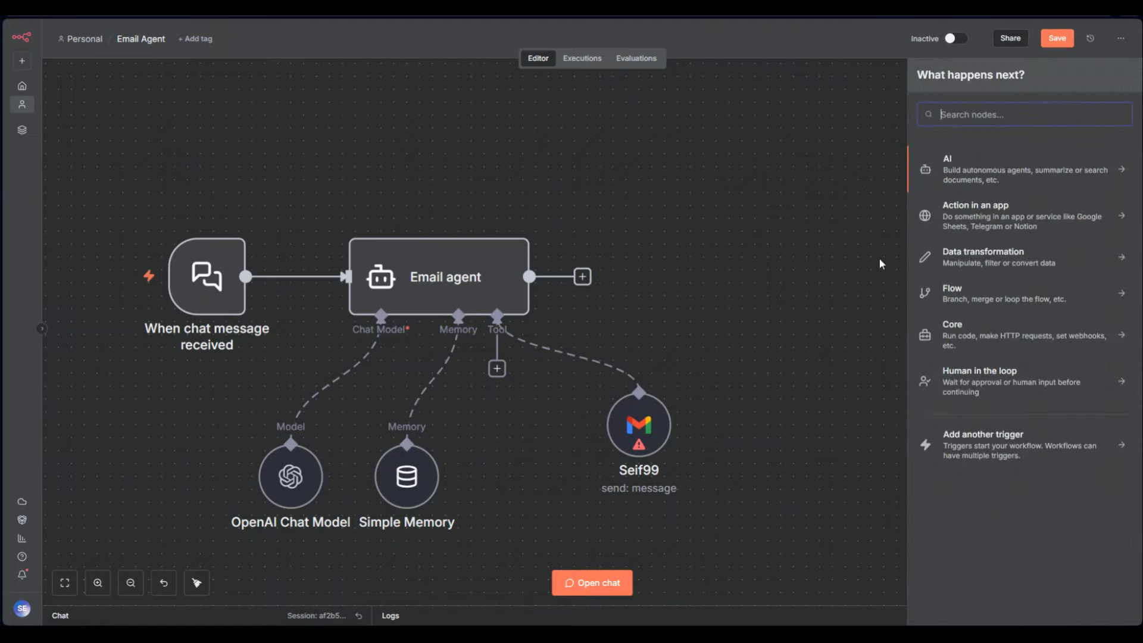
{"action": "left_click", "coordinate": [991, 301]}
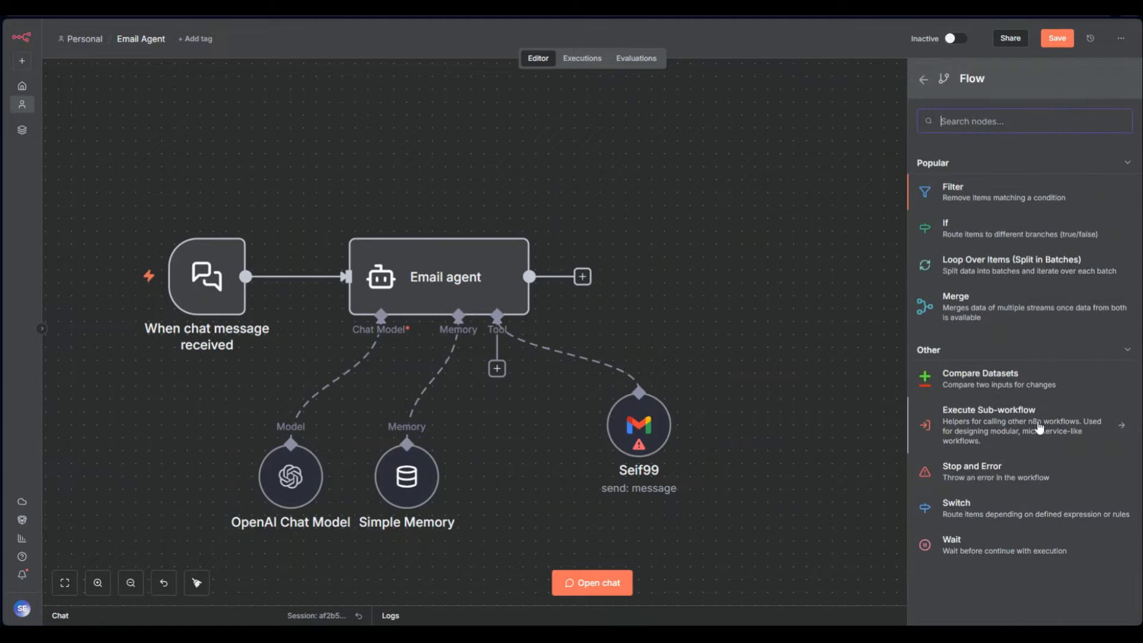
{"action": "left_click", "coordinate": [956, 508]}
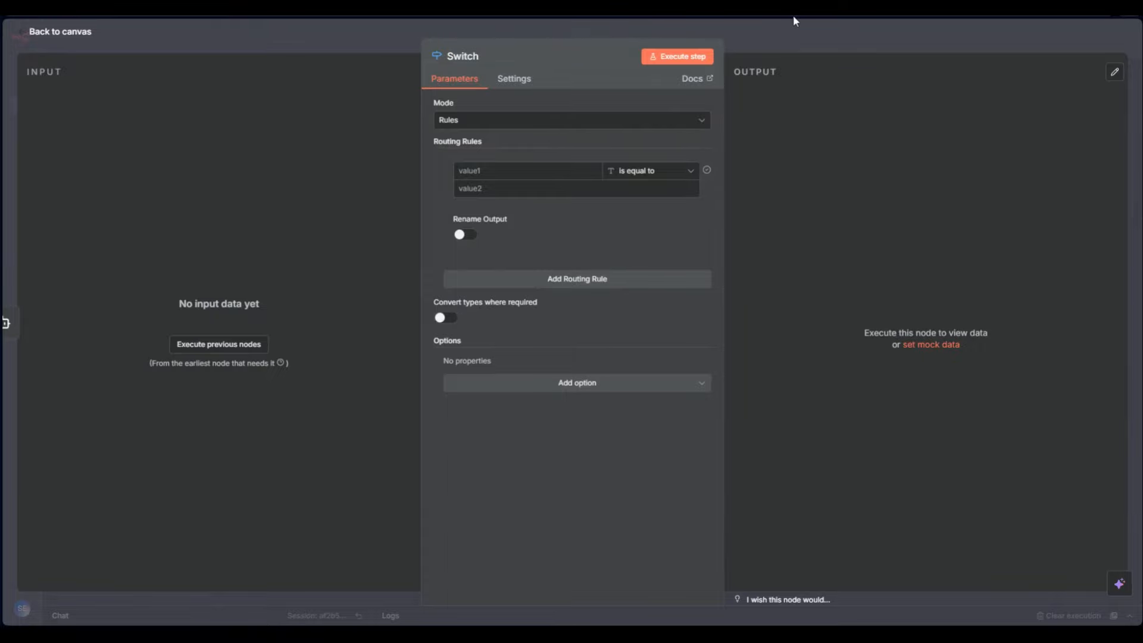
{"action": "left_click", "coordinate": [793, 22]}
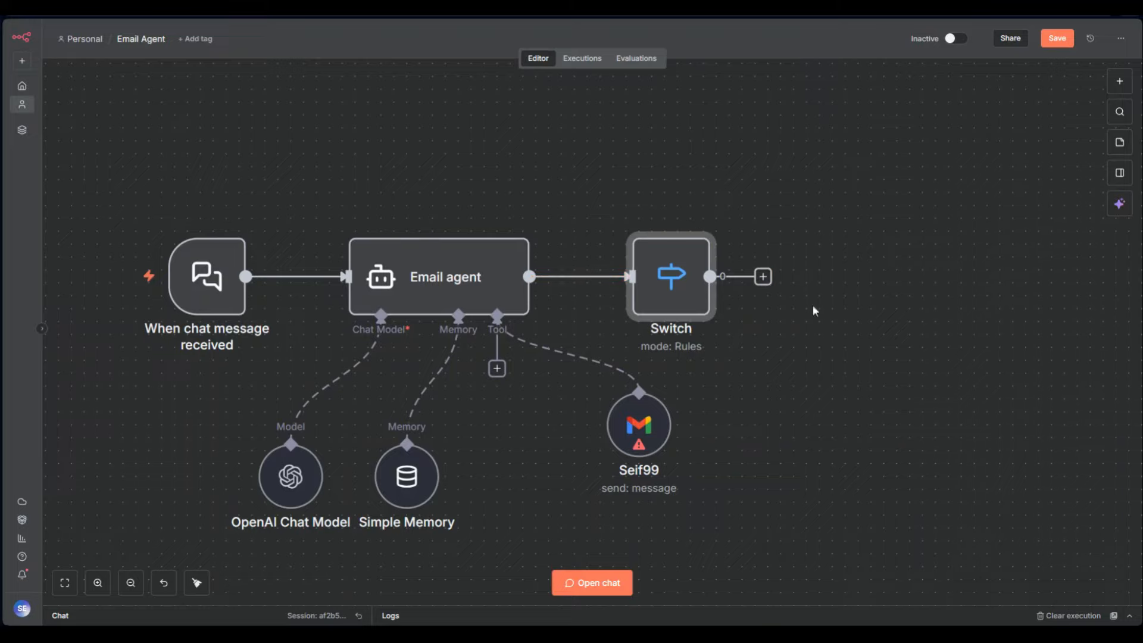
Set the first Switch rule to compare 'text' against the {{$json.text}} expression
{"action": "double_click", "coordinate": [671, 288]}
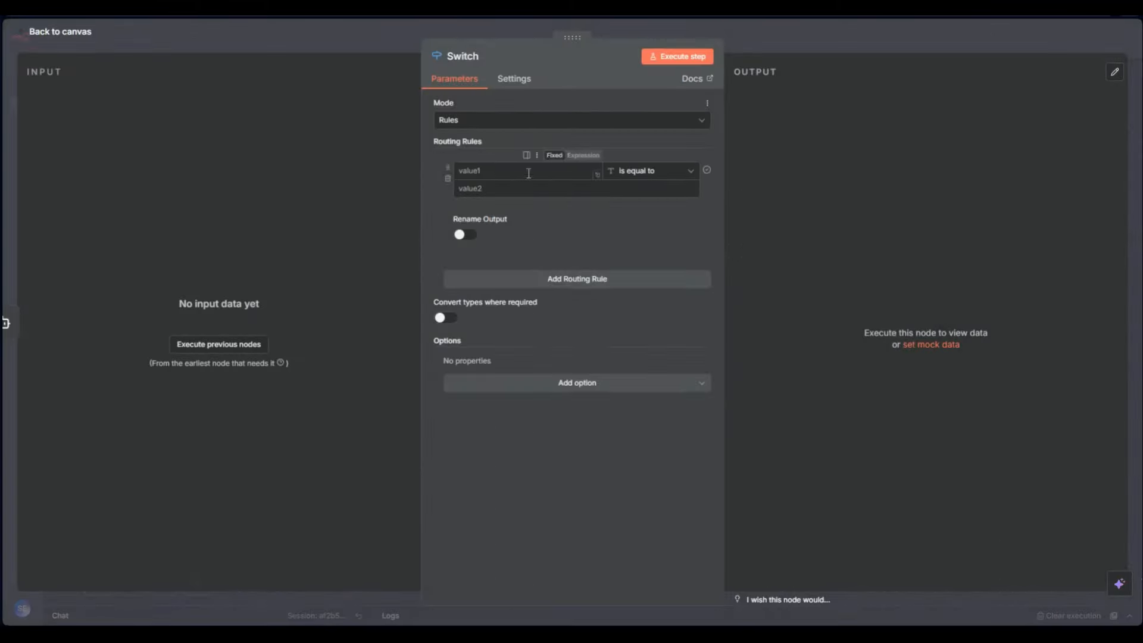
{"action": "left_click", "coordinate": [500, 174]}
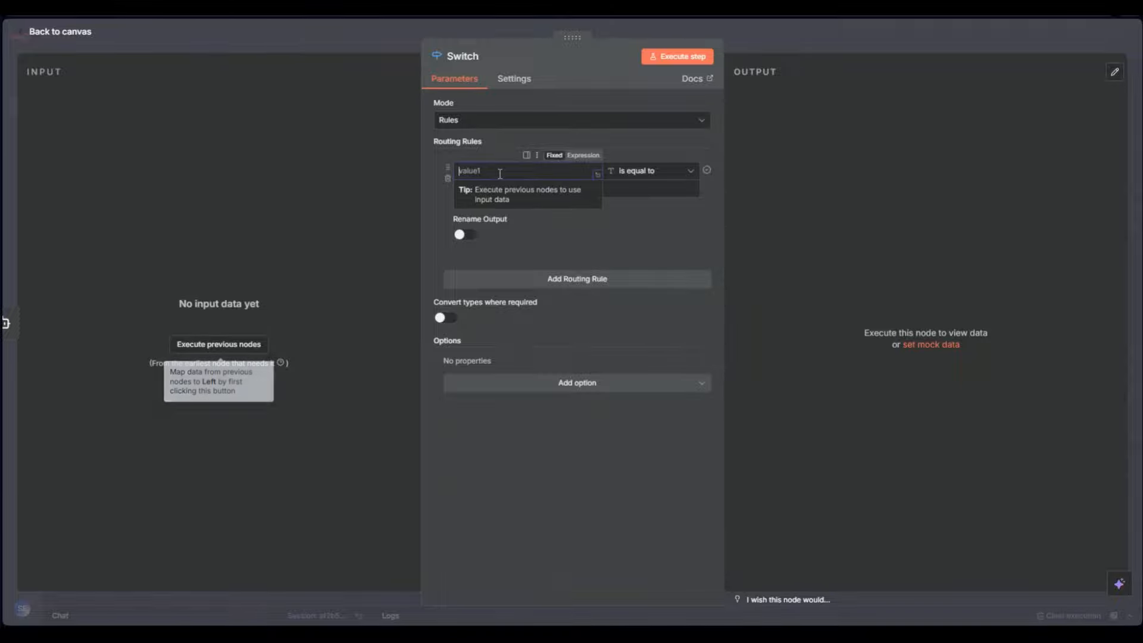
{"action": "type", "text": "t"}
{"action": "key", "text": "BackSpace"}
{"action": "type", "text": "text"}
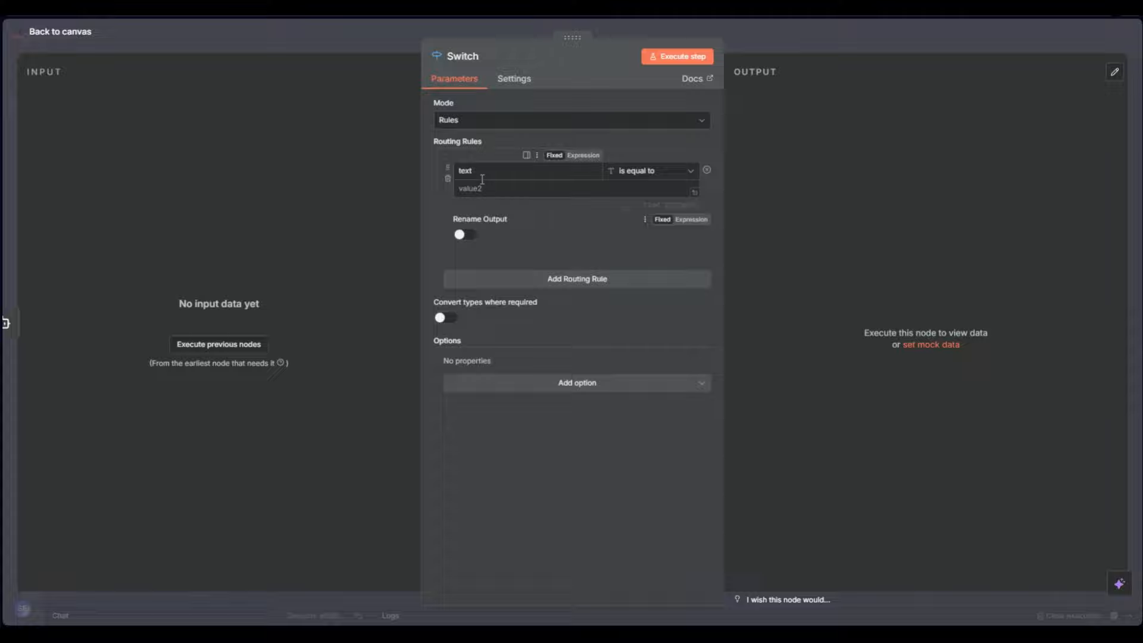
{"action": "left_click", "coordinate": [491, 188]}
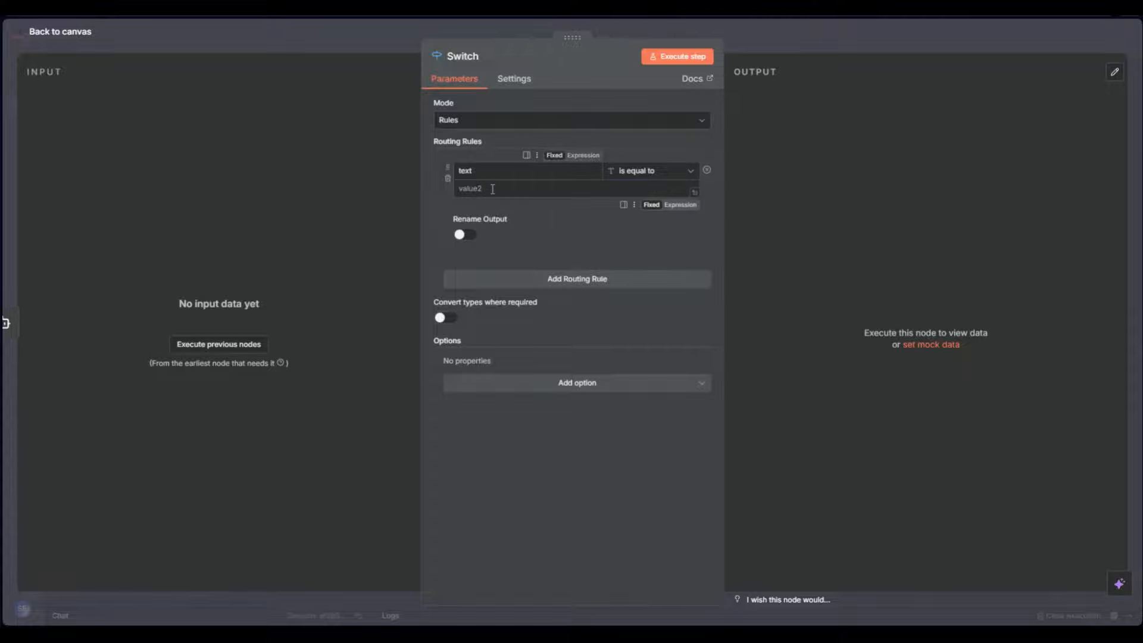
{"action": "type", "text": "{{"}
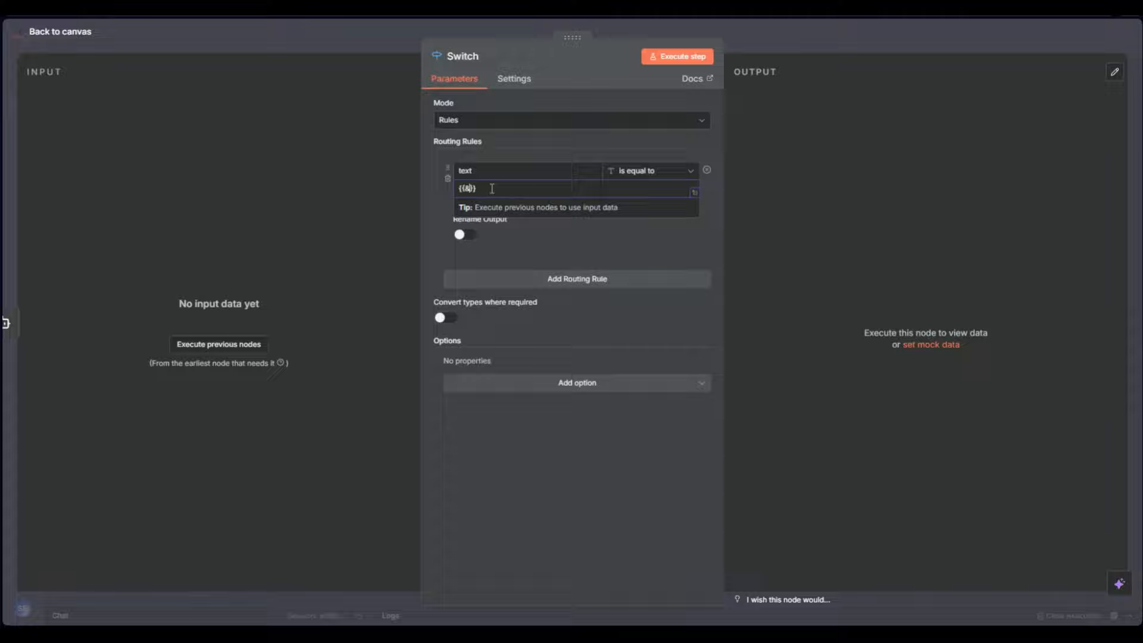
{"action": "key", "text": "BackSpace"}
{"action": "type", "text": "$json.text"}
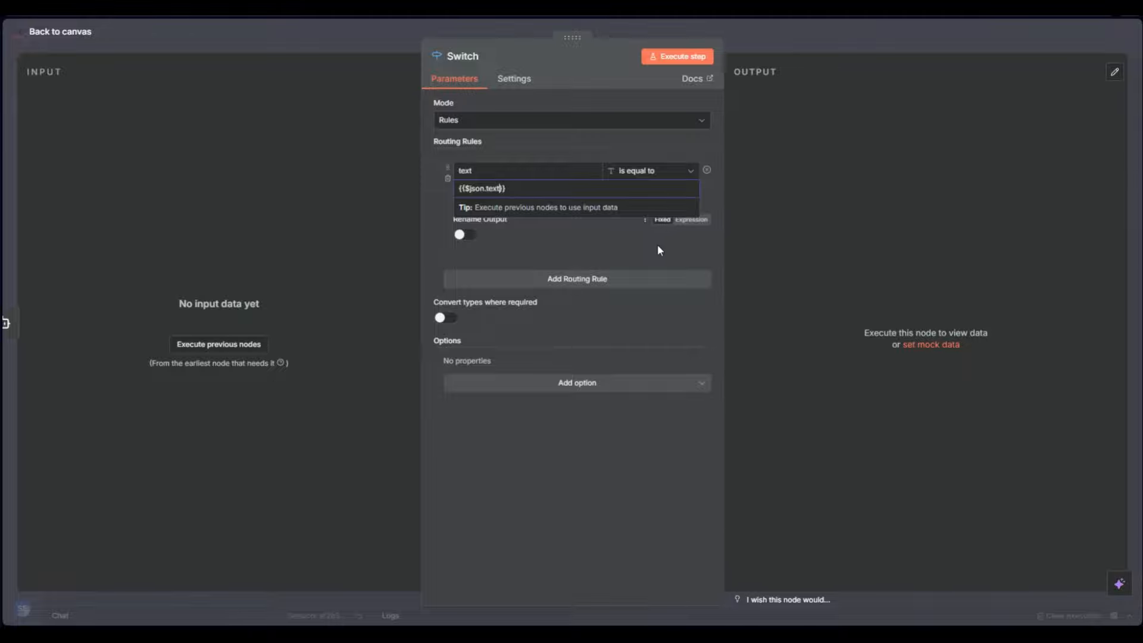
{"action": "left_click", "coordinate": [678, 202]}
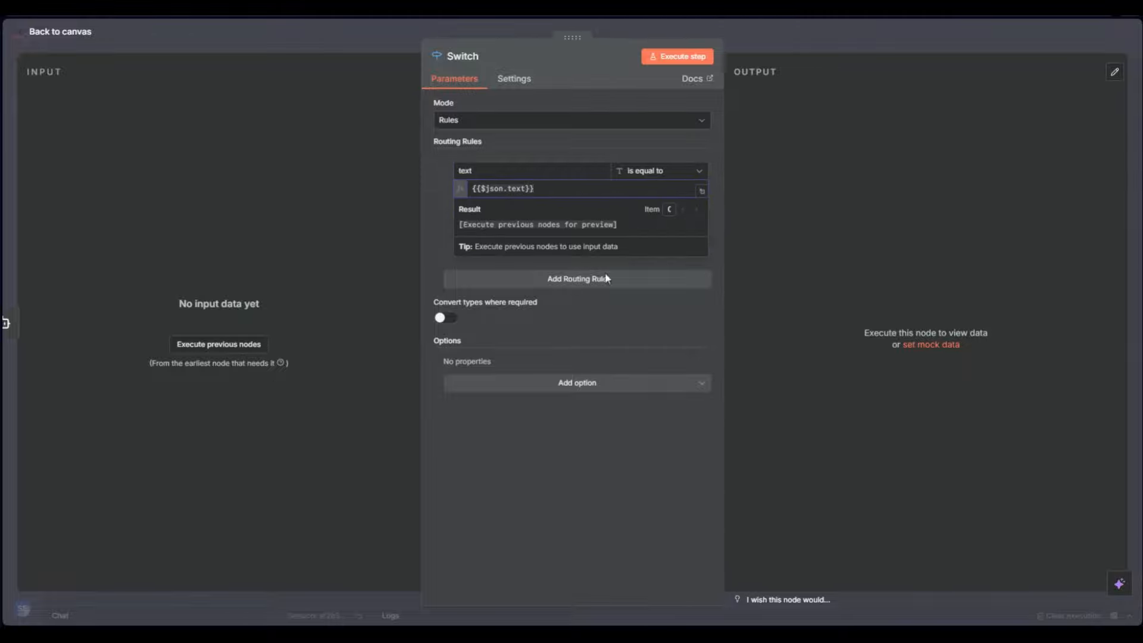
{"action": "left_click", "coordinate": [595, 466]}
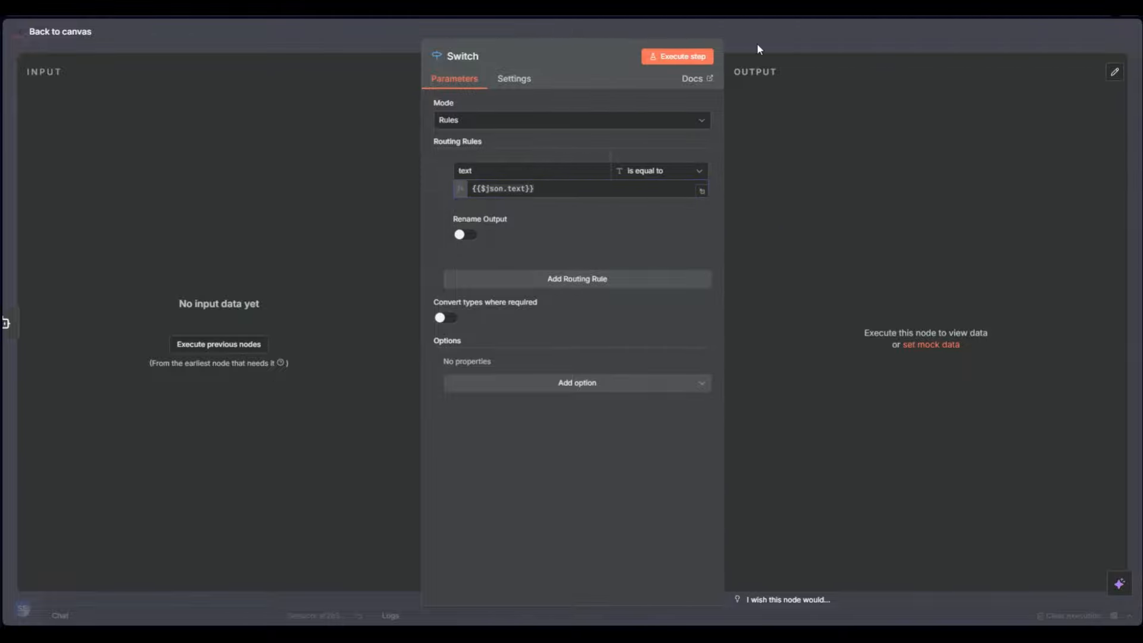
Add a second routing rule comparing 'image' against a $json.image expression
{"action": "left_click", "coordinate": [582, 279]}
{"action": "left_click", "coordinate": [490, 292]}
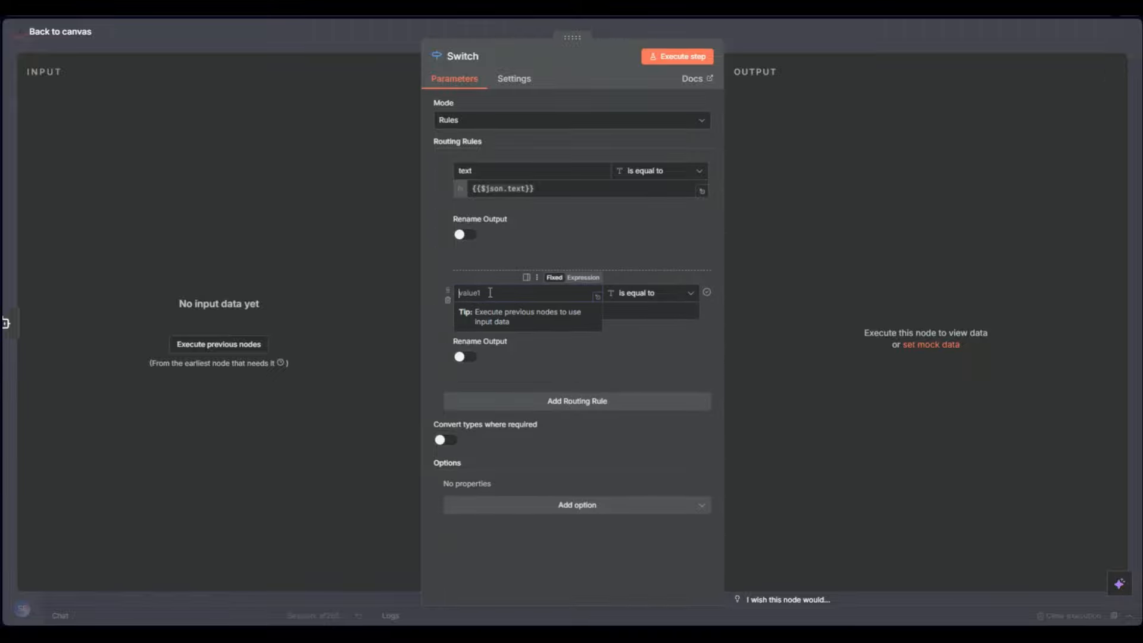
{"action": "type", "text": "image"}
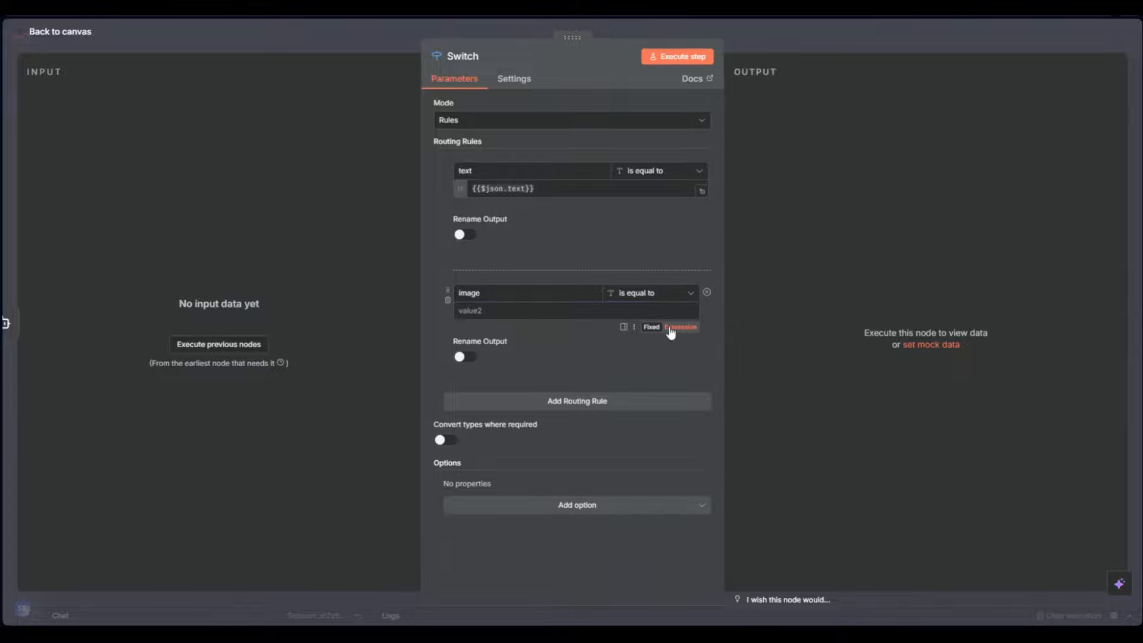
{"action": "left_click", "coordinate": [678, 332]}
{"action": "type", "text": "{{ $json"}
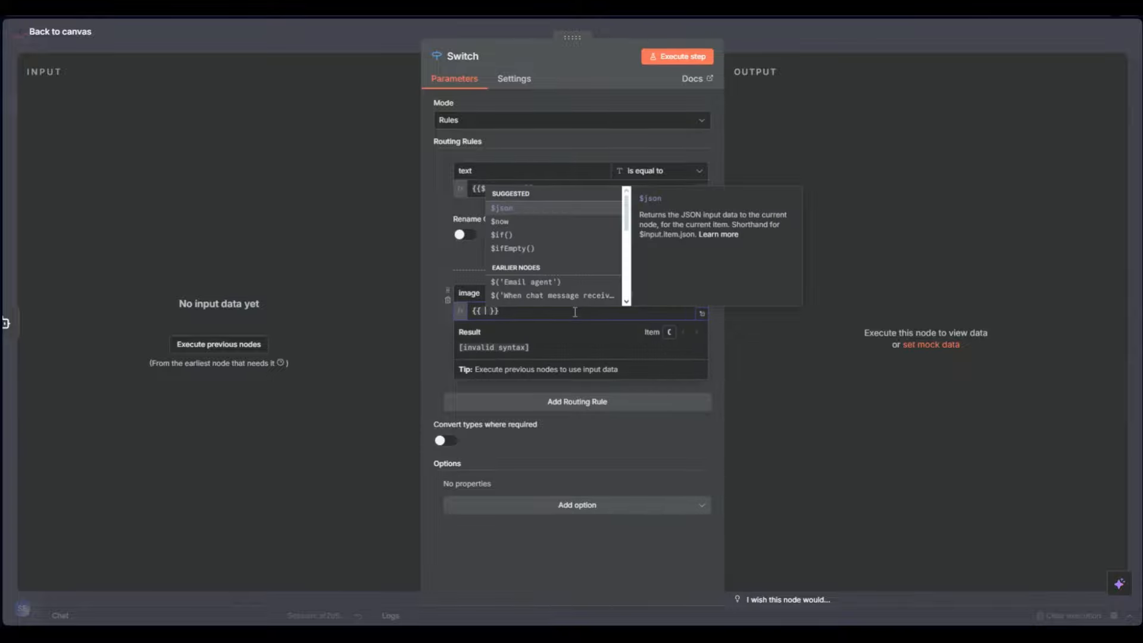
{"action": "type", "text": ".imag"}
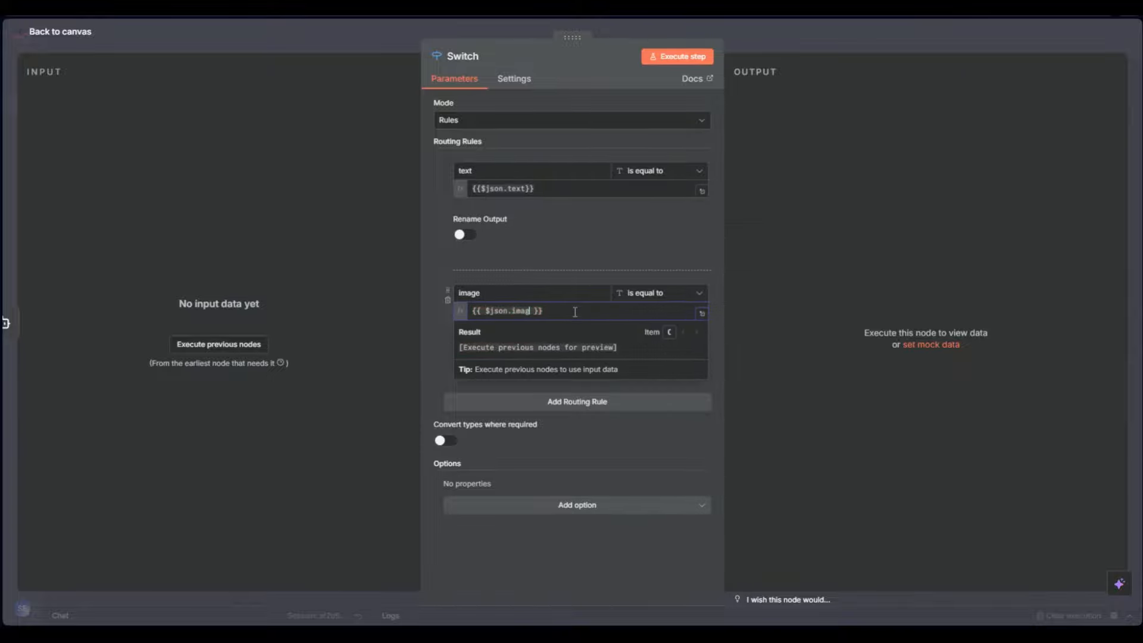
{"action": "left_click", "coordinate": [860, 362]}
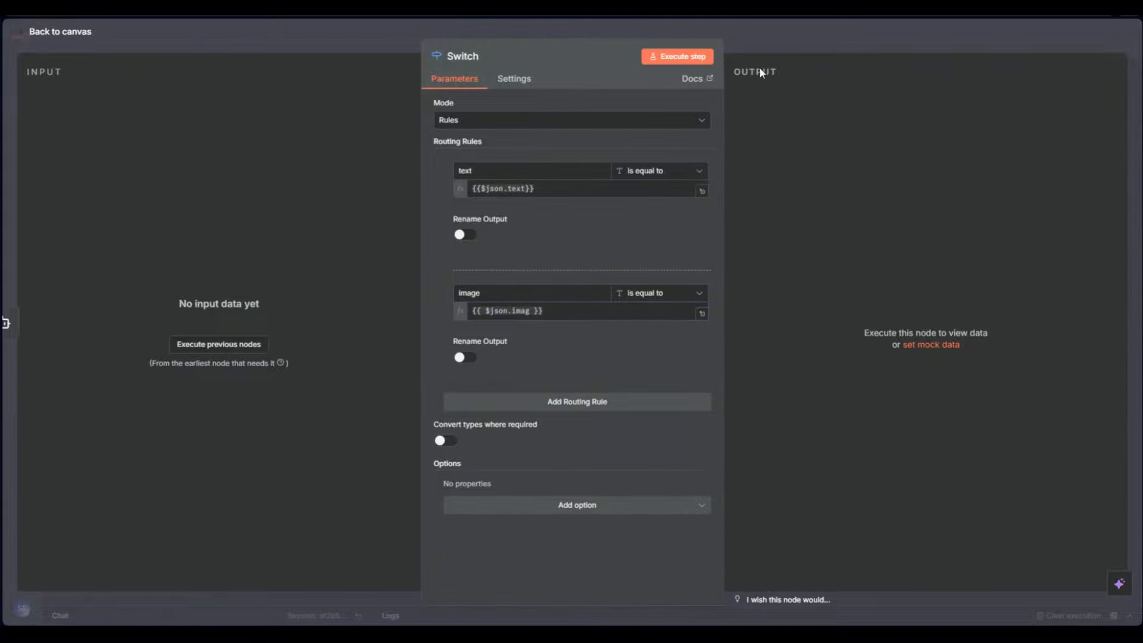
{"action": "left_click", "coordinate": [762, 43]}
{"action": "scroll", "coordinate": [785, 319], "scroll_direction": "up", "scroll_amount": 5}
Rename the Switch node's two outputs to text and image
{"action": "double_click", "coordinate": [612, 260]}
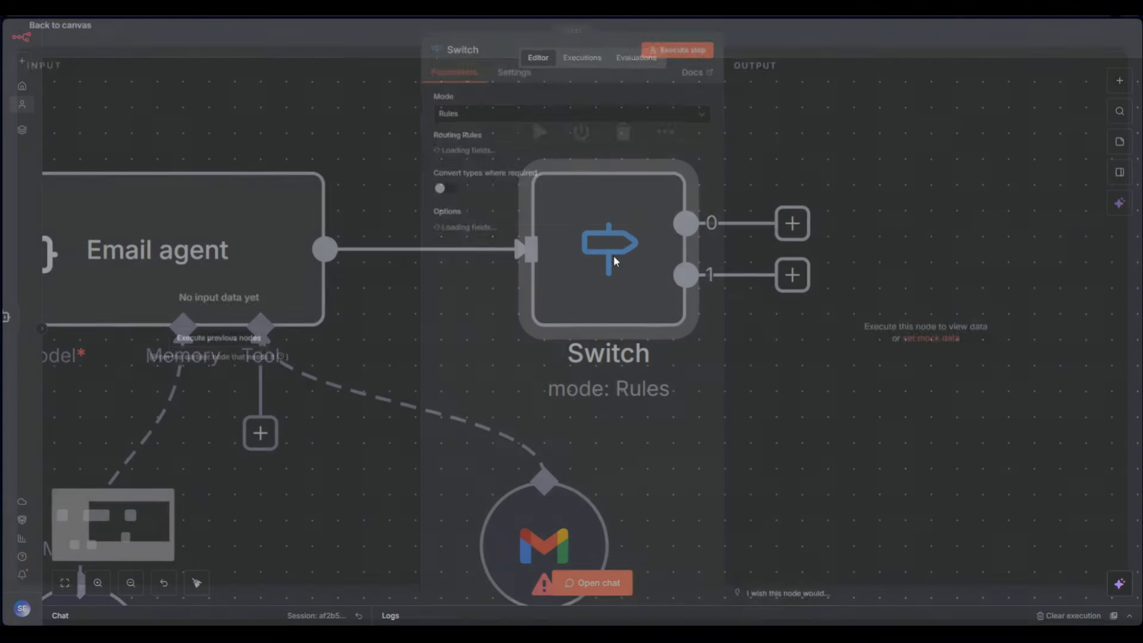
{"action": "left_click", "coordinate": [465, 234]}
{"action": "left_click", "coordinate": [487, 275]}
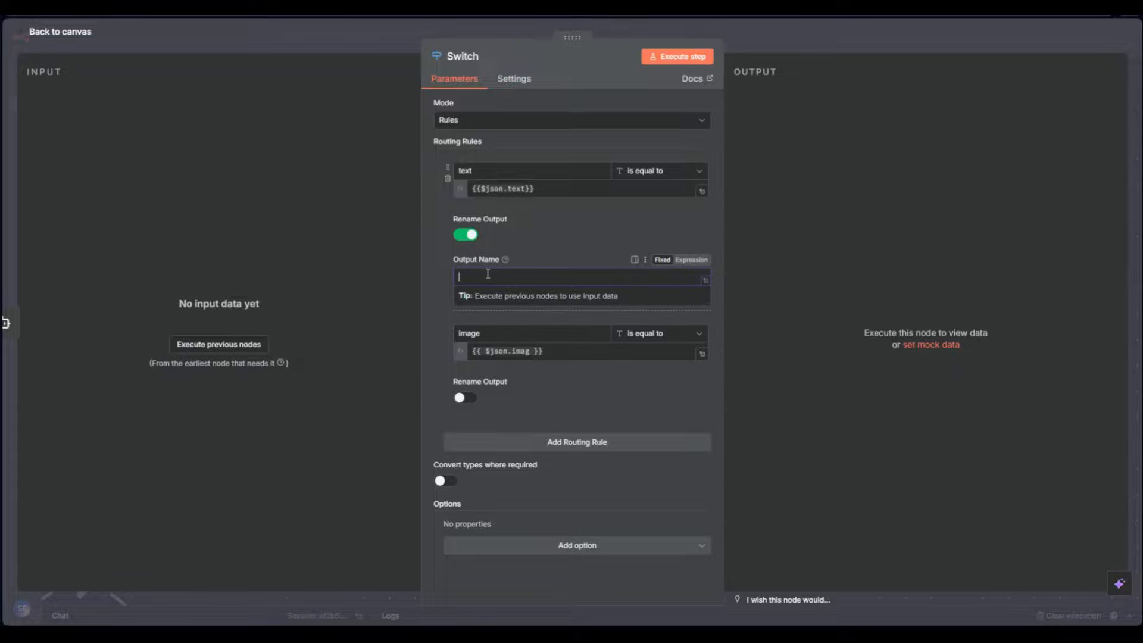
{"action": "type", "text": "text"}
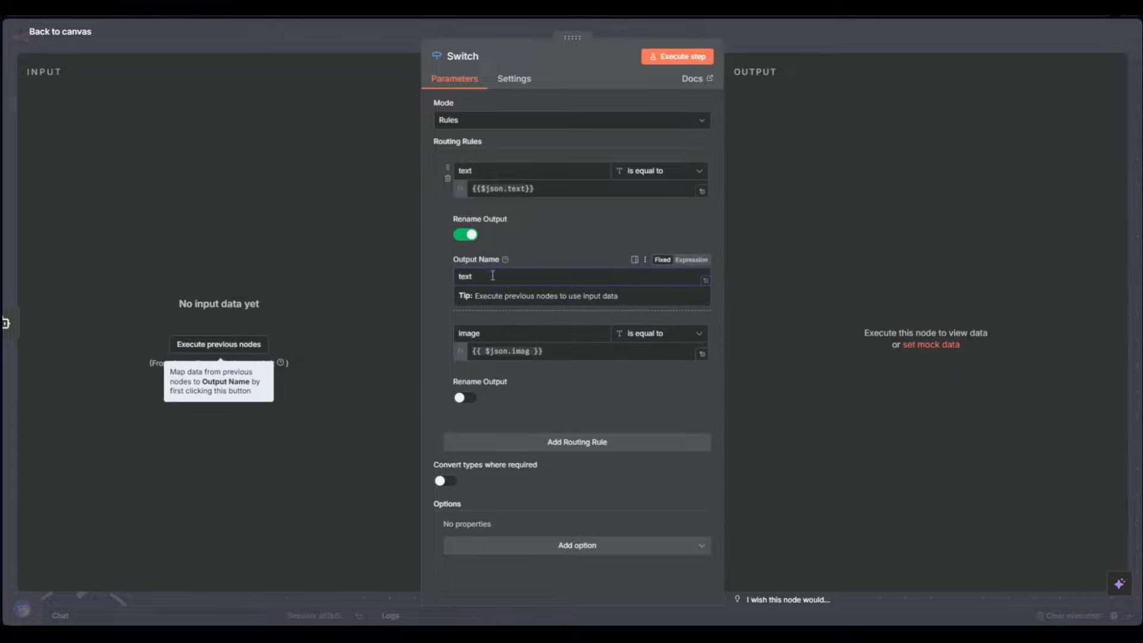
{"action": "left_click", "coordinate": [469, 397]}
{"action": "left_click", "coordinate": [488, 439]}
{"action": "type", "text": "ima"}
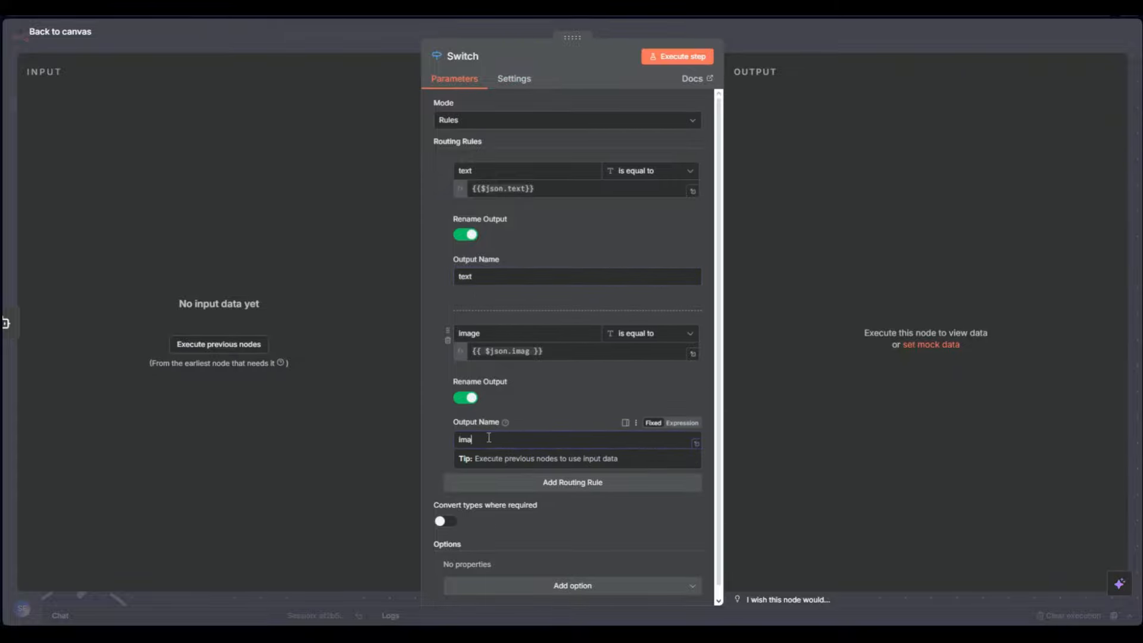
{"action": "type", "text": "ge"}
{"action": "left_click", "coordinate": [821, 36]}
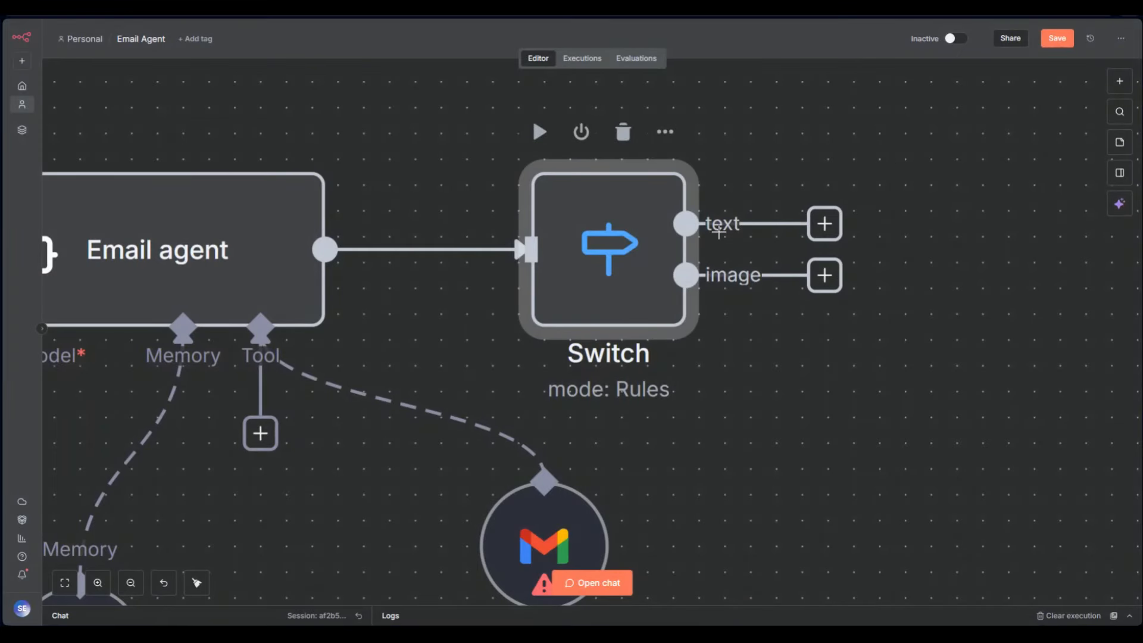
Remove the extra Switch1 node and the original Switch node from the canvas
{"action": "scroll", "coordinate": [820, 340], "scroll_direction": "up", "scroll_amount": 3}
{"action": "scroll", "coordinate": [776, 294], "scroll_direction": "down", "scroll_amount": 10}
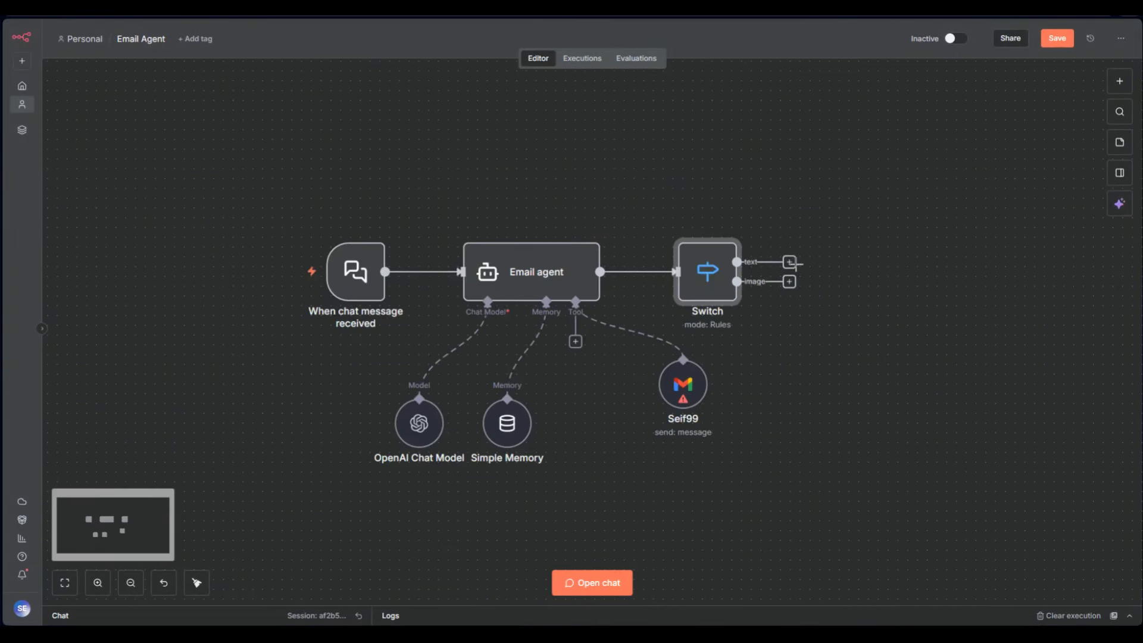
{"action": "left_click", "coordinate": [789, 262]}
{"action": "left_click", "coordinate": [967, 179]}
{"action": "type", "text": "s"}
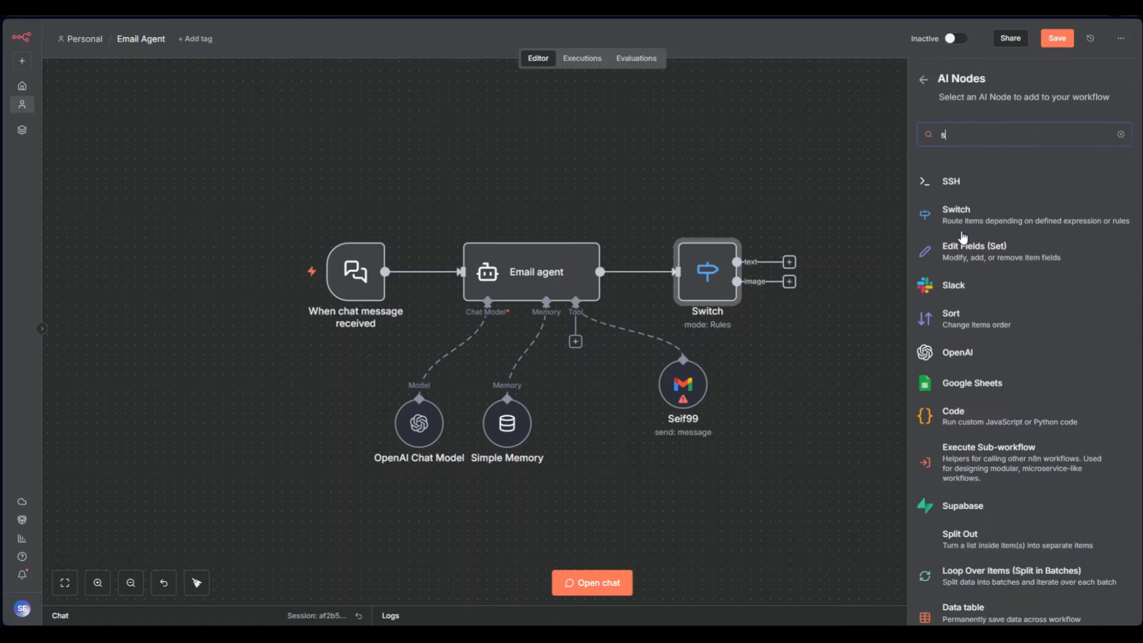
{"action": "left_click", "coordinate": [961, 217]}
{"action": "left_click", "coordinate": [773, 56]}
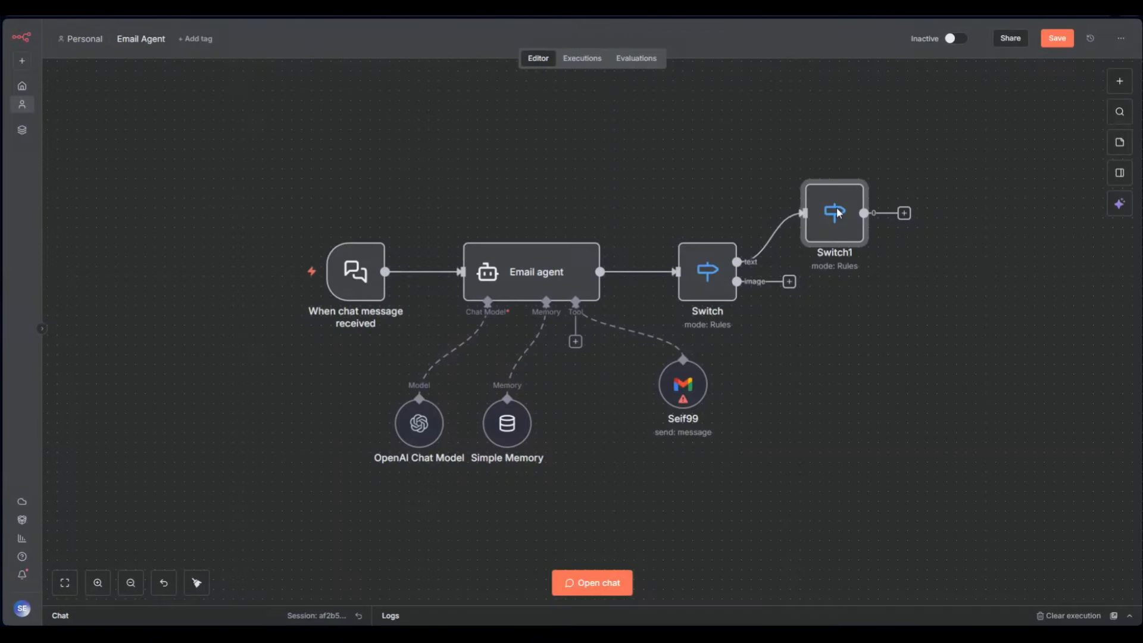
{"action": "left_click", "coordinate": [840, 175]}
{"action": "left_click", "coordinate": [712, 230]}
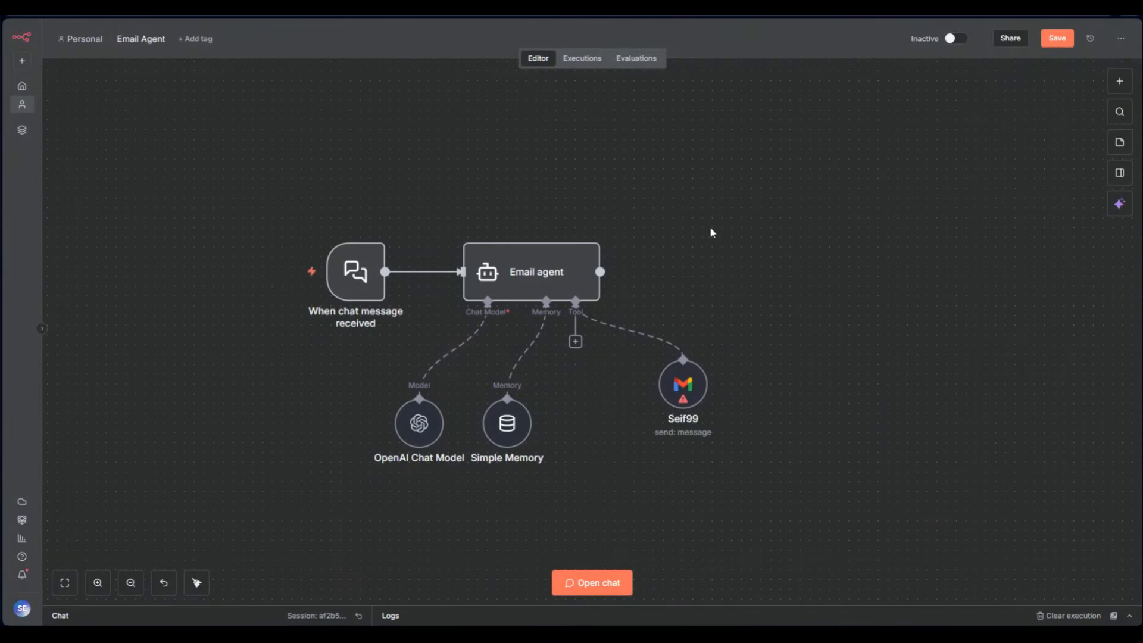
Add a Wait node after the Email agent with a wait amount of 60
{"action": "left_click", "coordinate": [639, 272]}
{"action": "left_click", "coordinate": [1007, 296]}
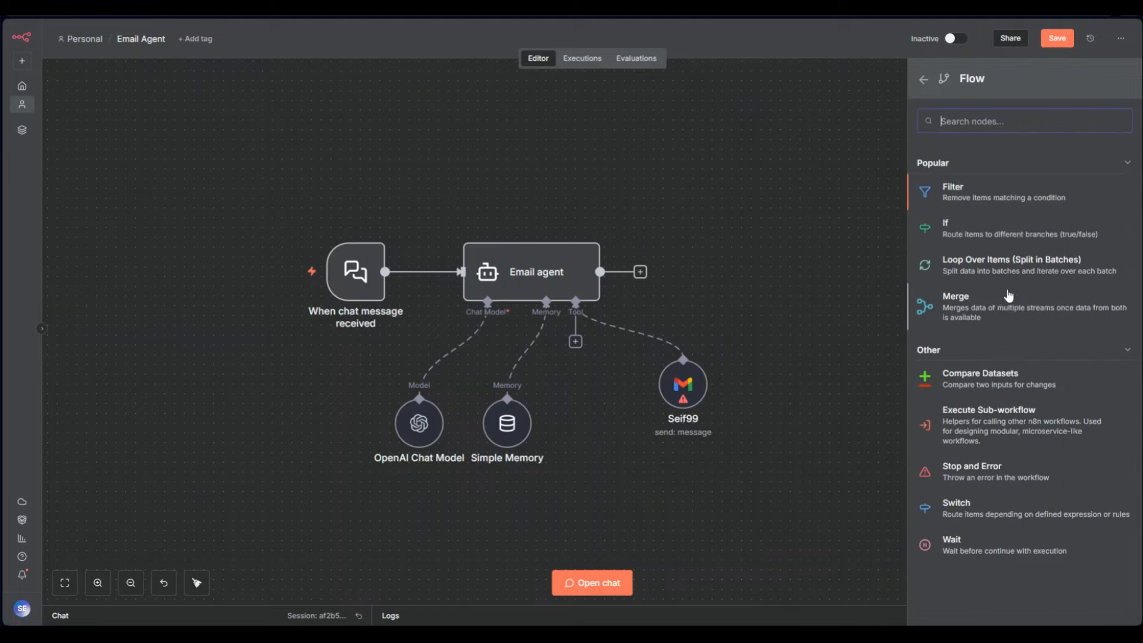
{"action": "left_click", "coordinate": [986, 551]}
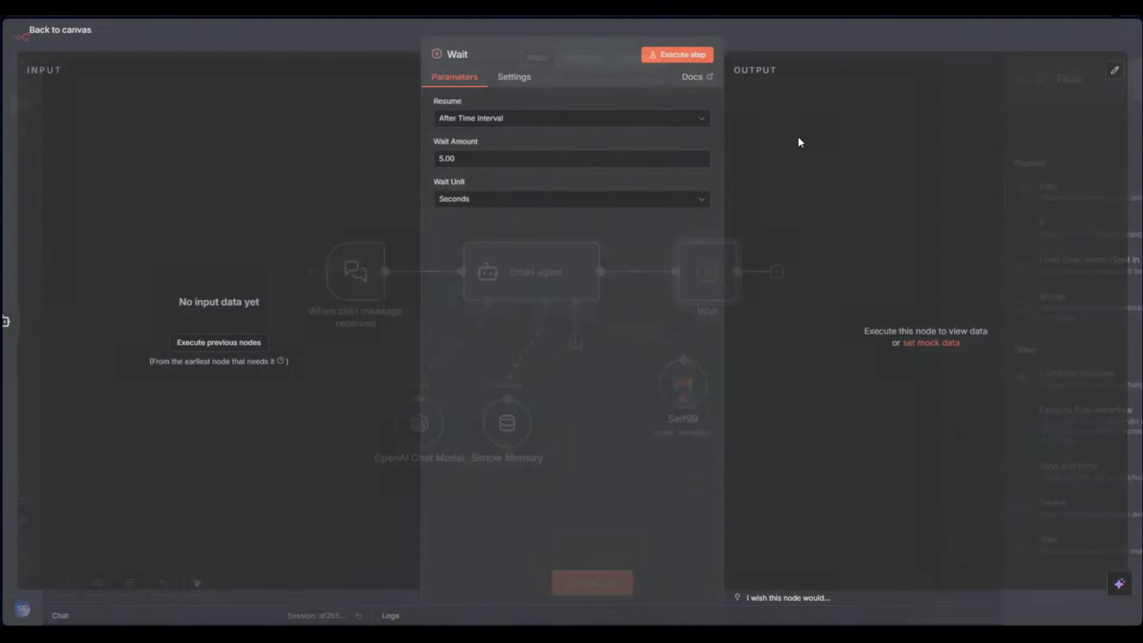
{"action": "left_click", "coordinate": [770, 48]}
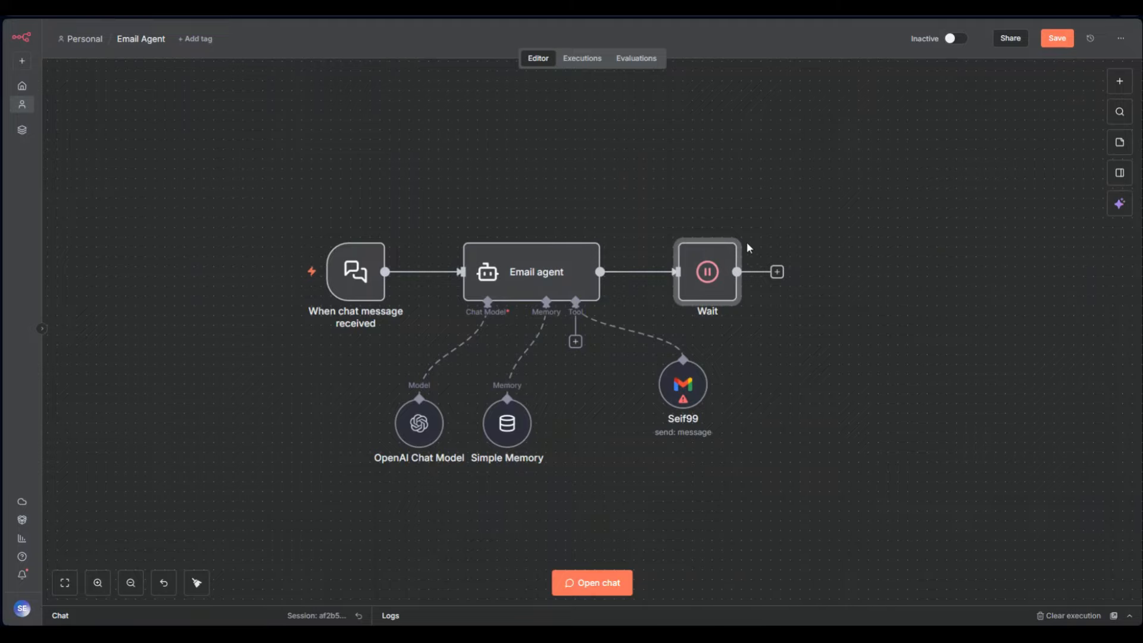
{"action": "double_click", "coordinate": [726, 260]}
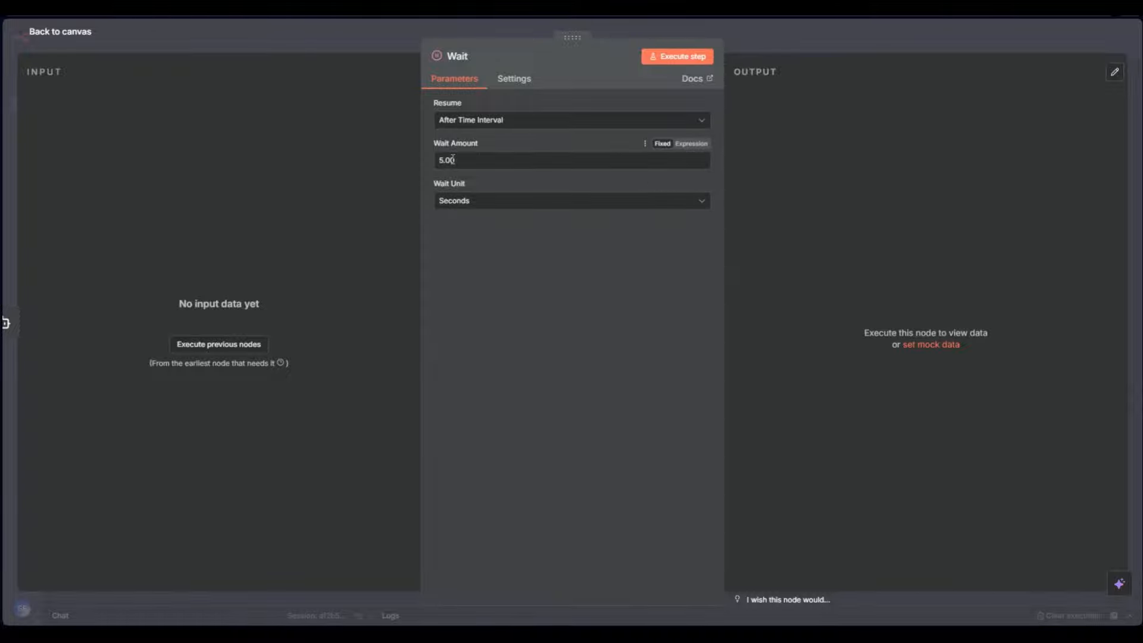
{"action": "left_click_drag", "start_coordinate": [485, 162], "coordinate": [408, 165]}
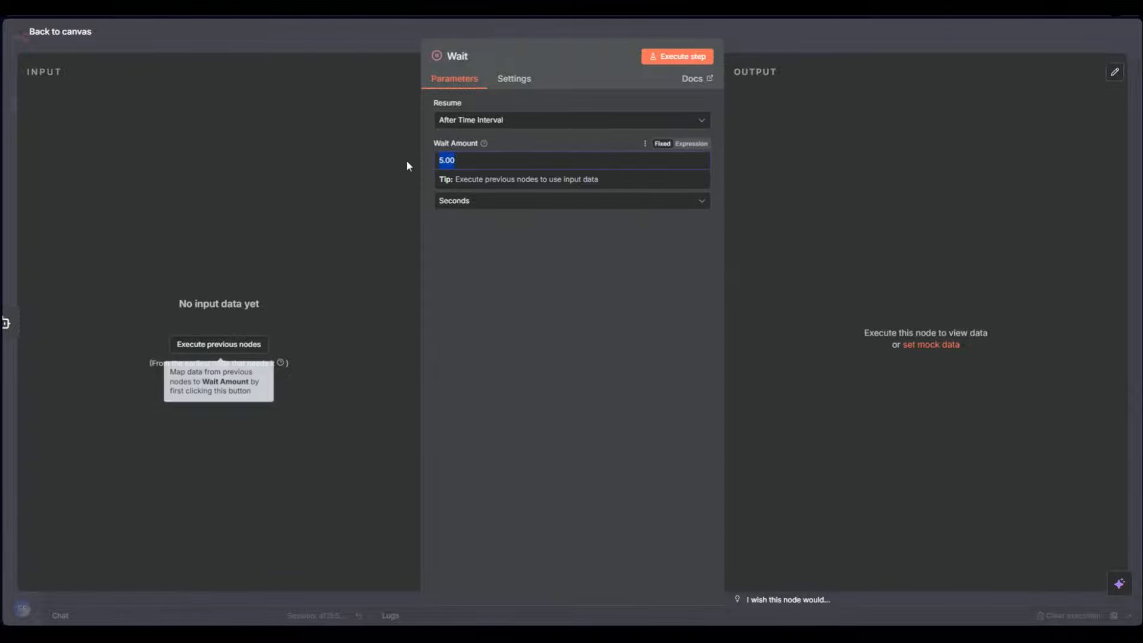
{"action": "type", "text": "60"}
{"action": "left_click", "coordinate": [489, 202]}
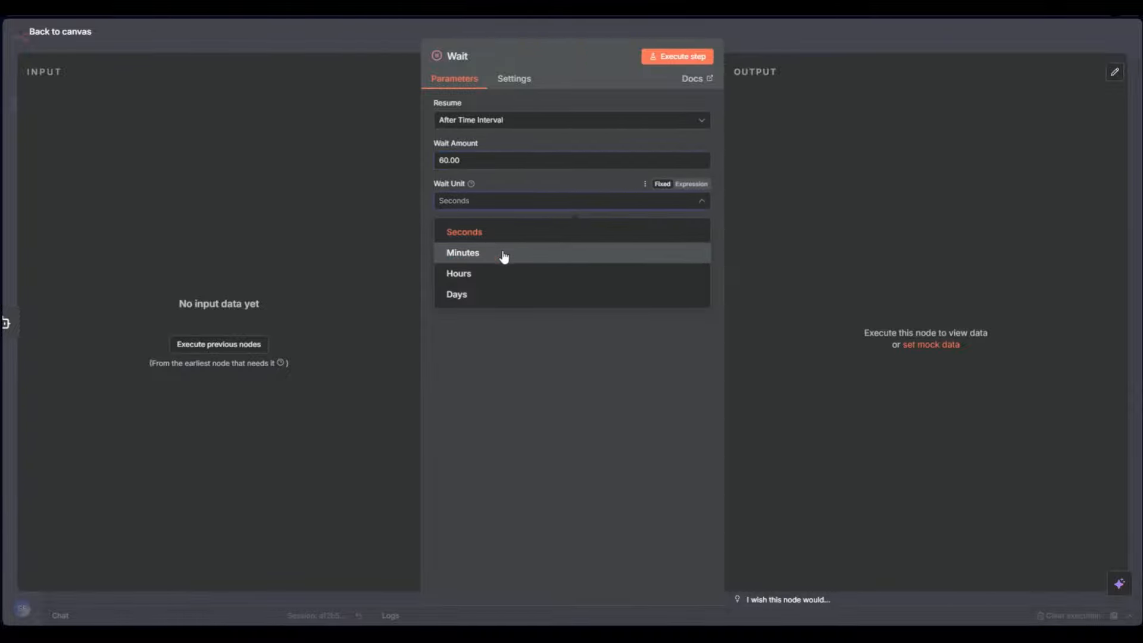
{"action": "left_click", "coordinate": [890, 37]}
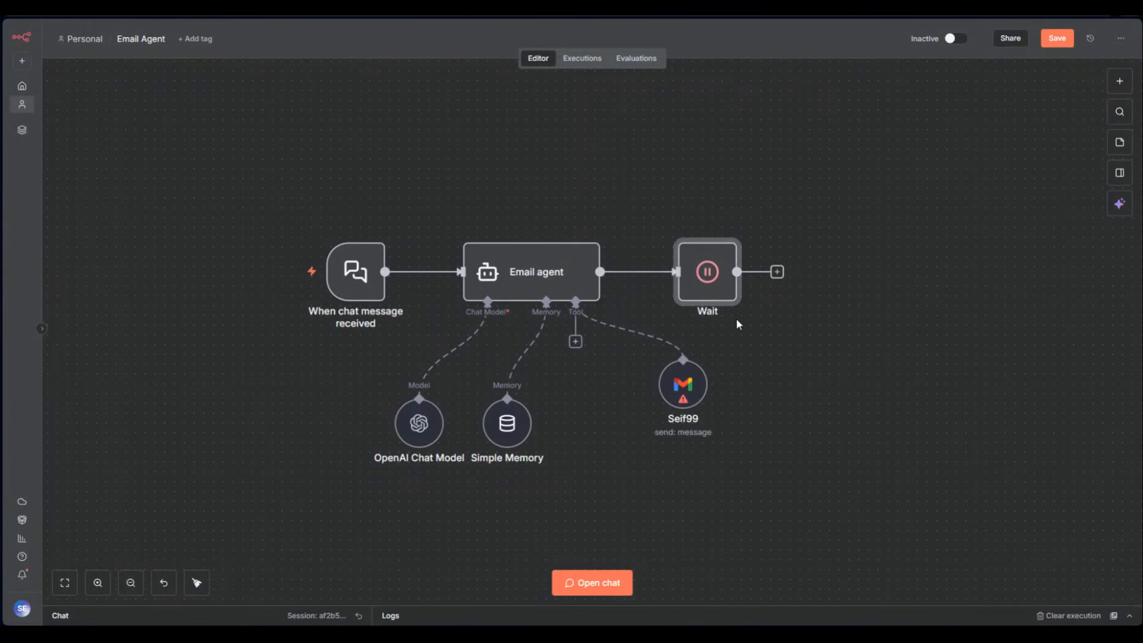
Swap the Wait node for Loop Over Items, removing Replace Me and the Gmail loop link
{"action": "left_click_drag", "start_coordinate": [781, 272], "coordinate": [850, 372]}
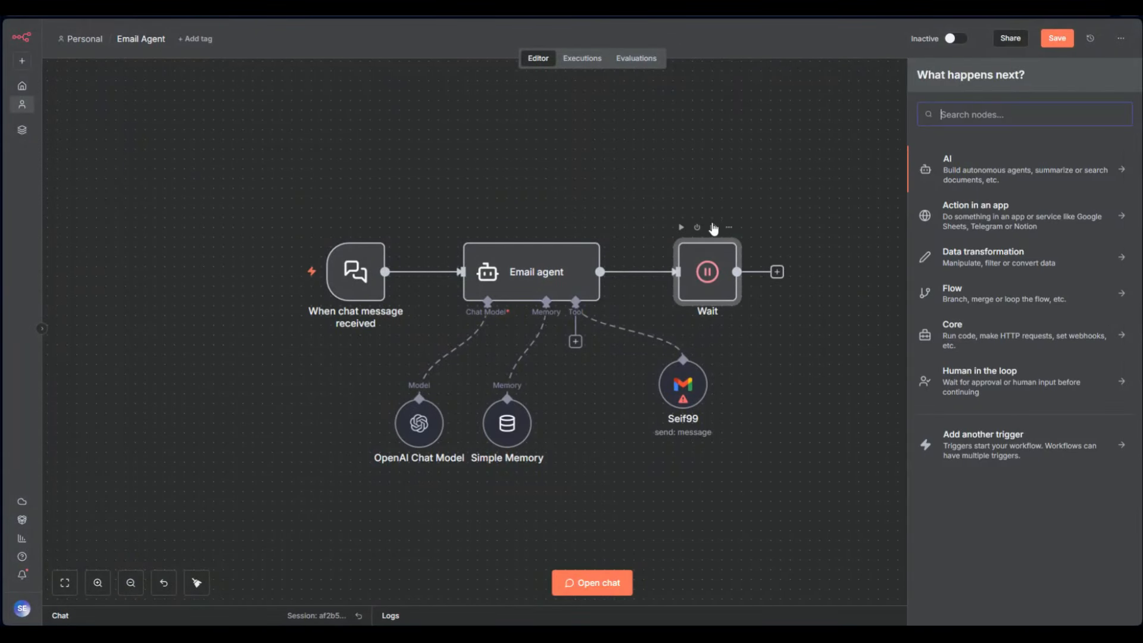
{"action": "left_click", "coordinate": [711, 228]}
{"action": "left_click", "coordinate": [639, 272]}
{"action": "type", "text": "lo"}
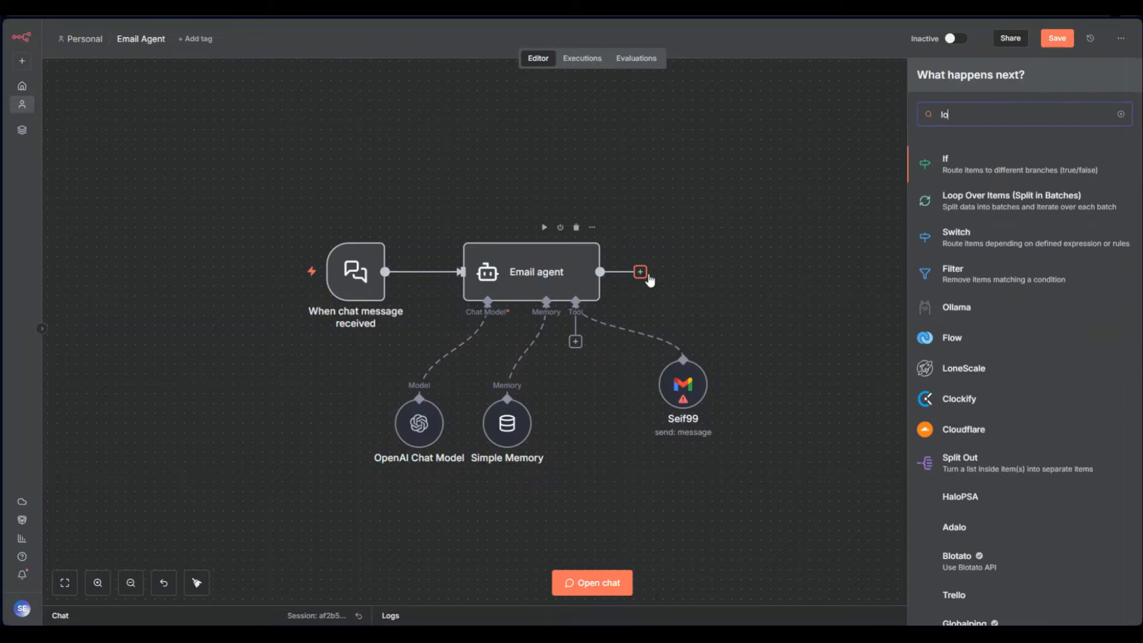
{"action": "left_click", "coordinate": [960, 205]}
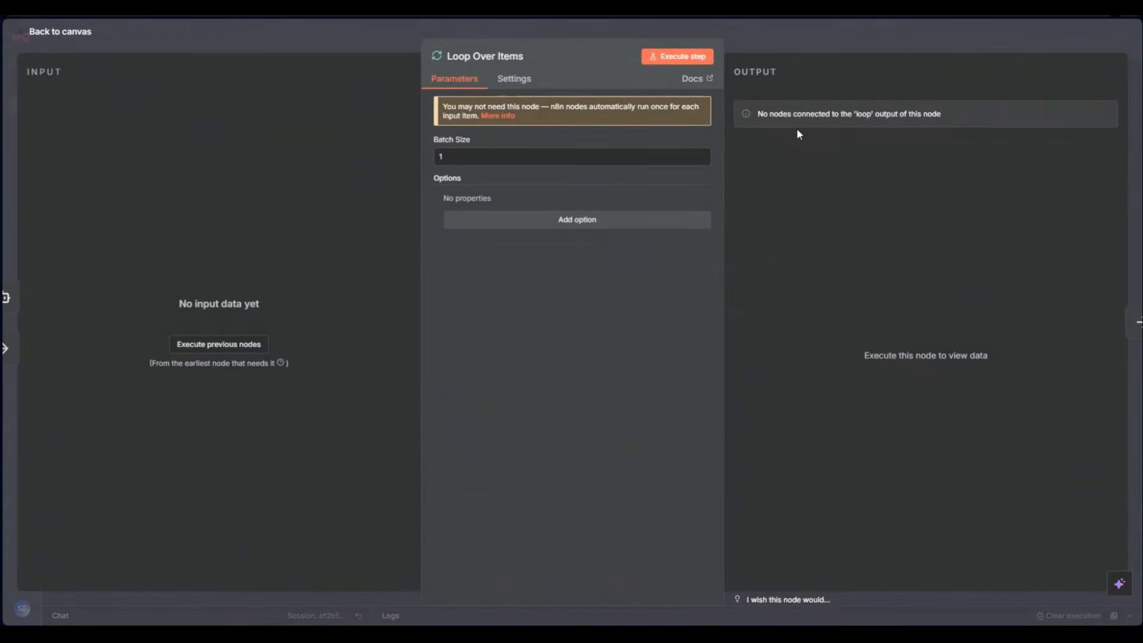
{"action": "left_click", "coordinate": [765, 51]}
{"action": "left_click", "coordinate": [839, 229]}
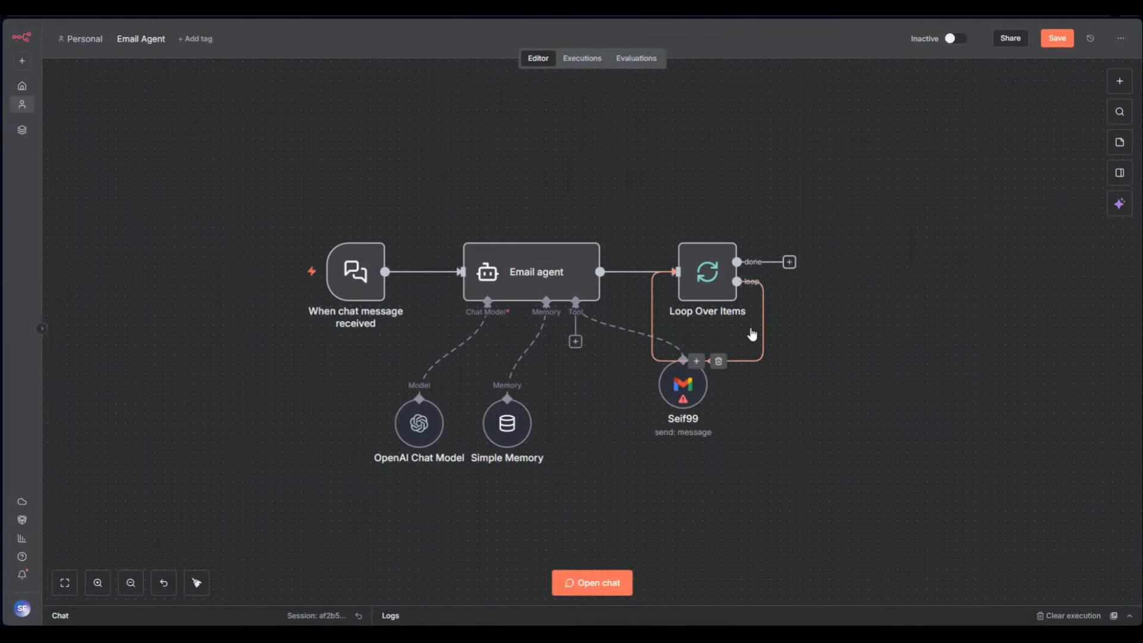
{"action": "left_click", "coordinate": [716, 361]}
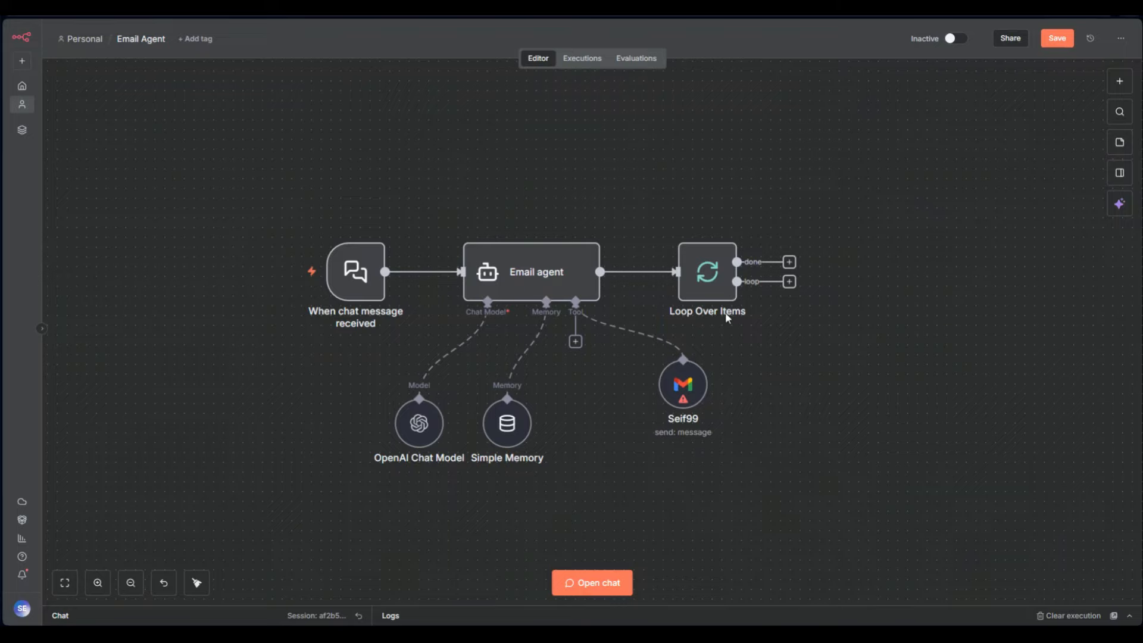
Connect the loop output back into the Email agent and move the Gmail tool under its Tool input
{"action": "mouse_move", "coordinate": [555, 285]}
{"action": "left_click", "coordinate": [789, 282]}
{"action": "left_click_drag", "start_coordinate": [738, 281], "coordinate": [458, 272]}
{"action": "left_click", "coordinate": [533, 194]}
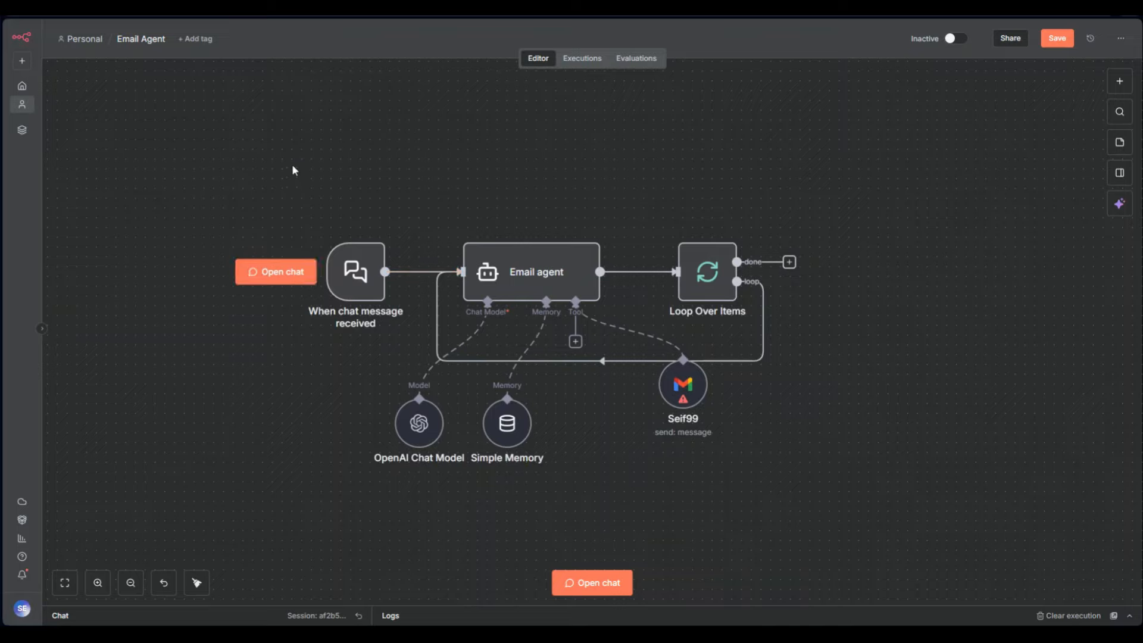
{"action": "left_click_drag", "start_coordinate": [291, 171], "coordinate": [384, 395]}
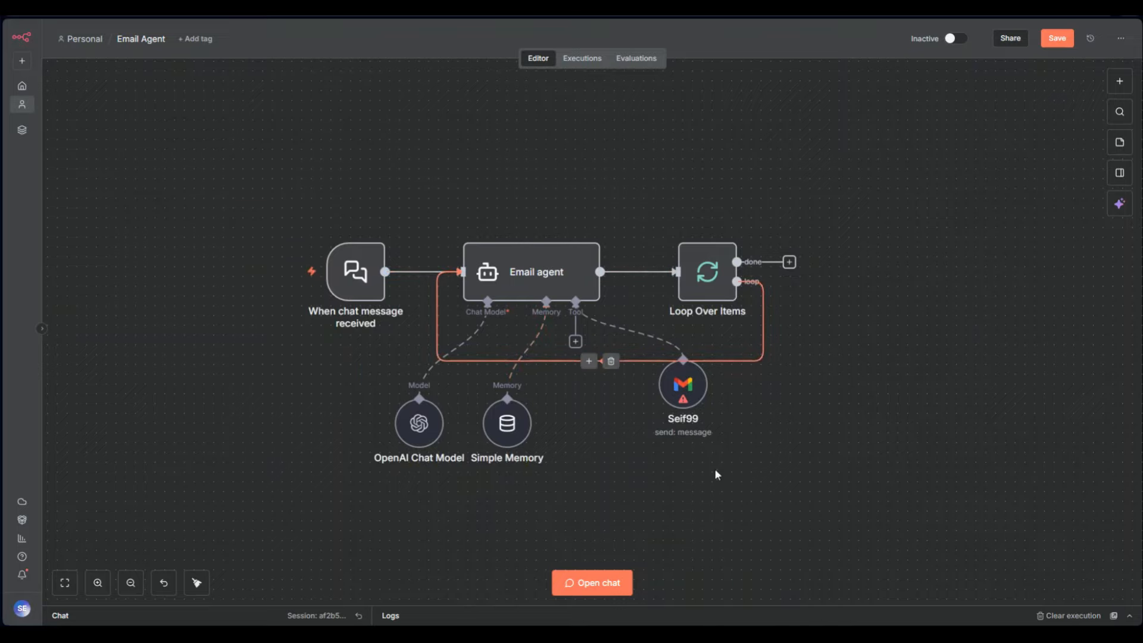
{"action": "left_click_drag", "start_coordinate": [674, 391], "coordinate": [616, 411]}
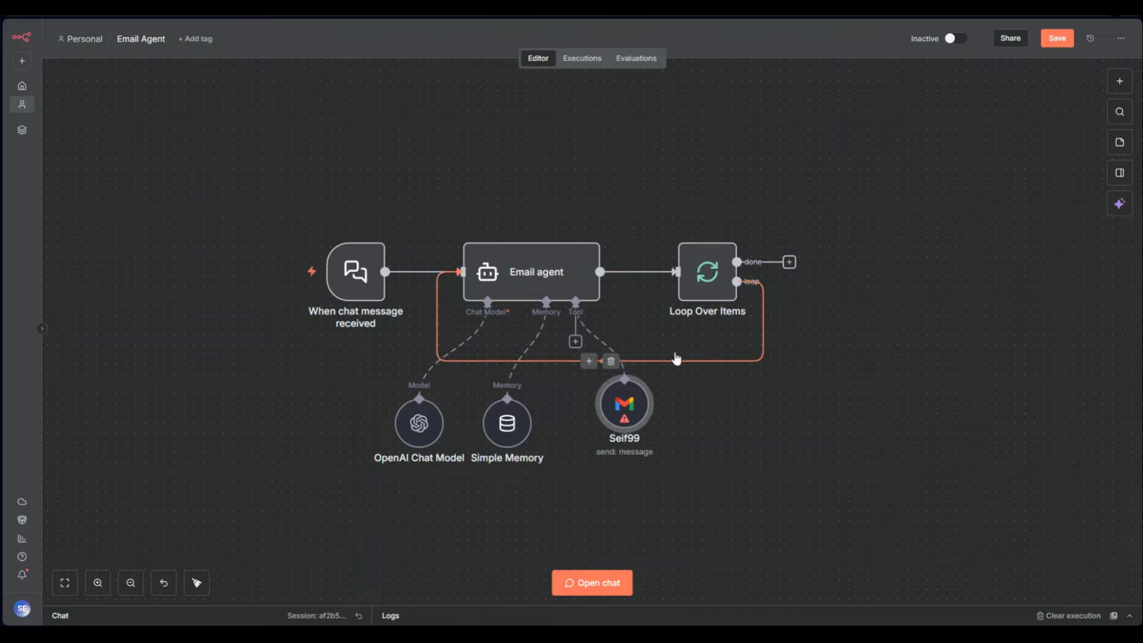
Deactivate the Gmail tool and remove the loop-back link to the Email agent
{"action": "left_click", "coordinate": [608, 364]}
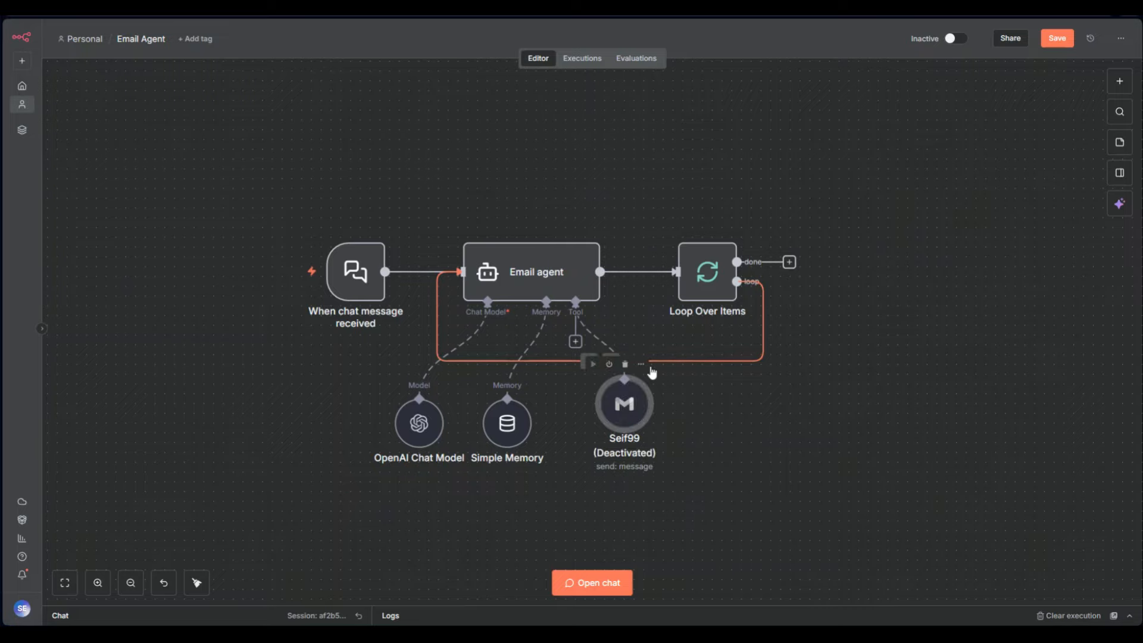
{"action": "left_click_drag", "start_coordinate": [714, 271], "coordinate": [763, 174]}
{"action": "left_click", "coordinate": [637, 264]}
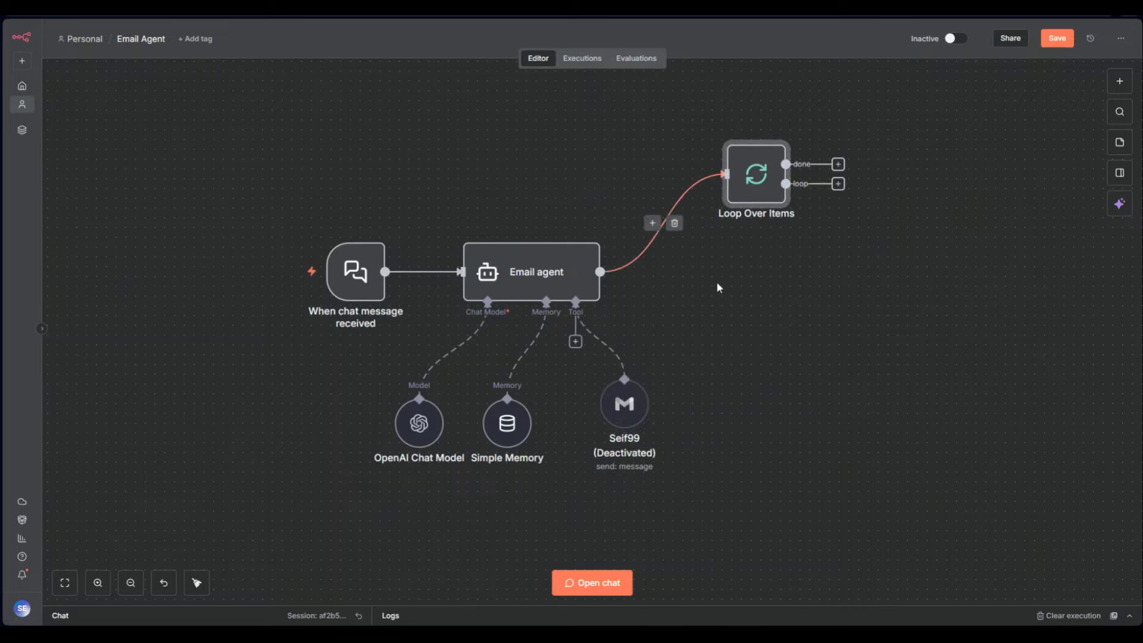
Add a Google Sheets 'Append row in sheet' node on the loop output
{"action": "left_click", "coordinate": [838, 184]}
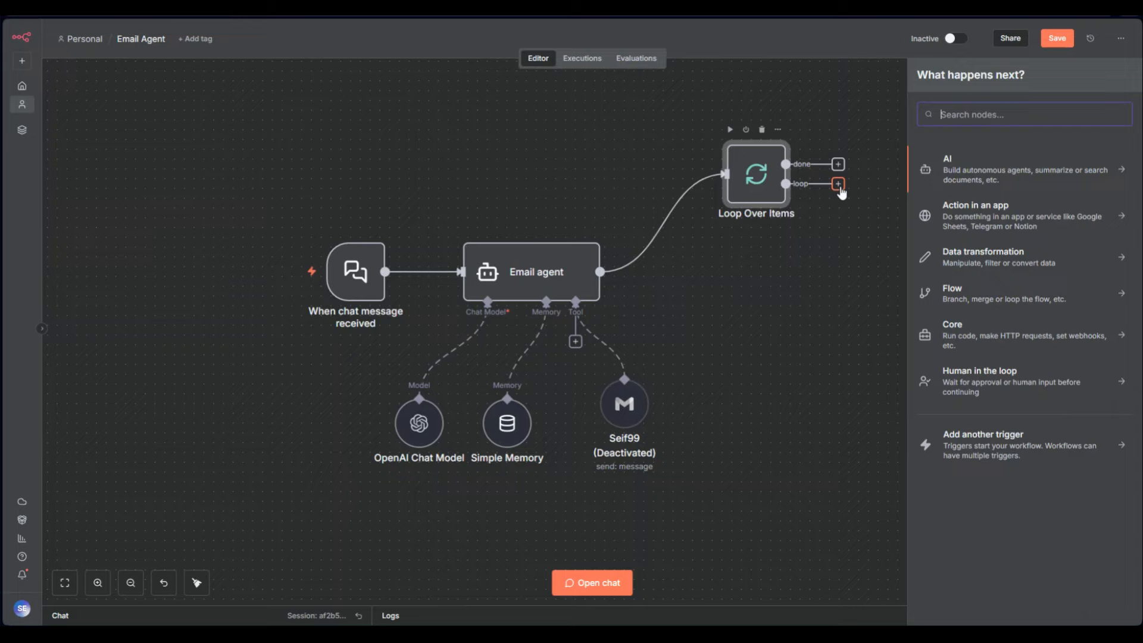
{"action": "type", "text": "se"}
{"action": "key", "text": "BackSpace"}
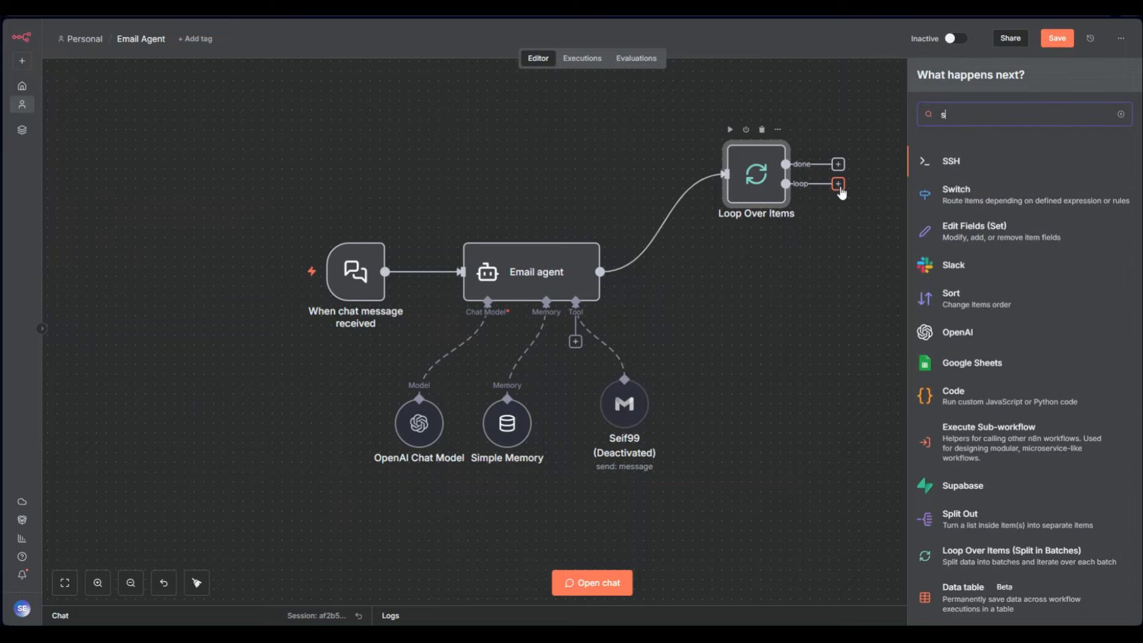
{"action": "type", "text": "heet"}
{"action": "left_click", "coordinate": [944, 161]}
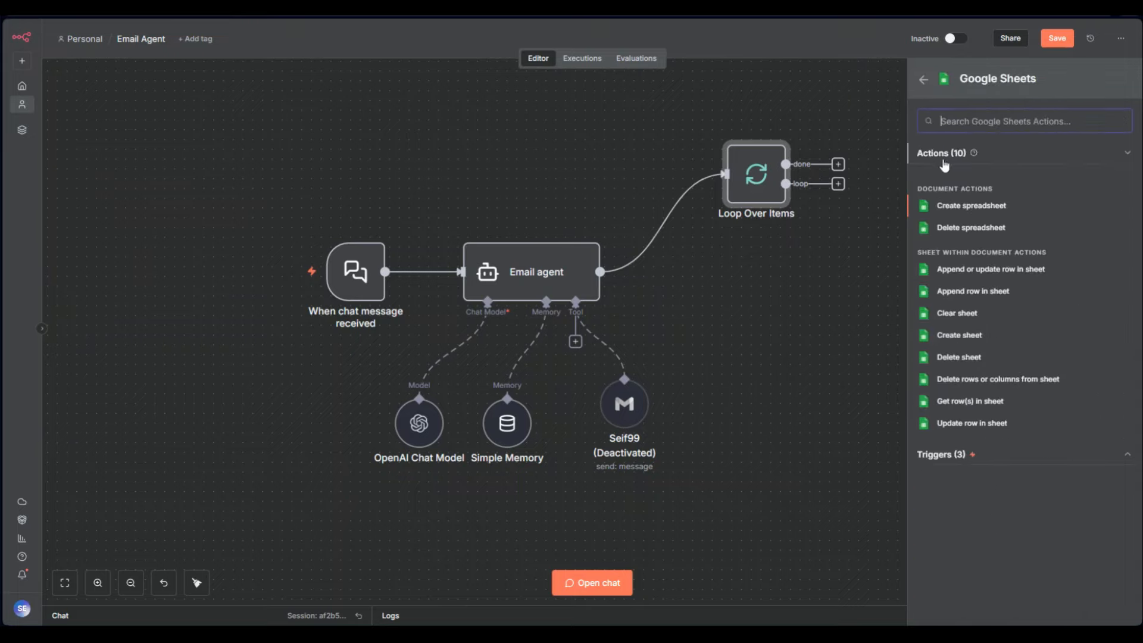
{"action": "left_click", "coordinate": [967, 291]}
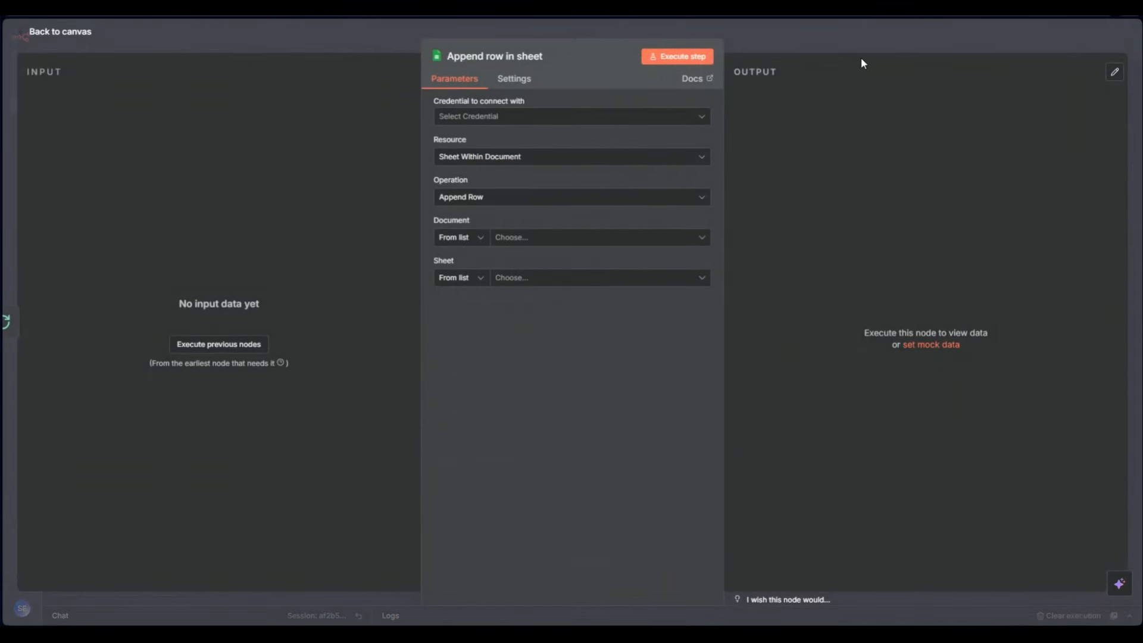
{"action": "left_click", "coordinate": [861, 44]}
Connect Append row's output back into the Email agent and tidy the node layout
{"action": "left_click_drag", "start_coordinate": [809, 308], "coordinate": [857, 241]}
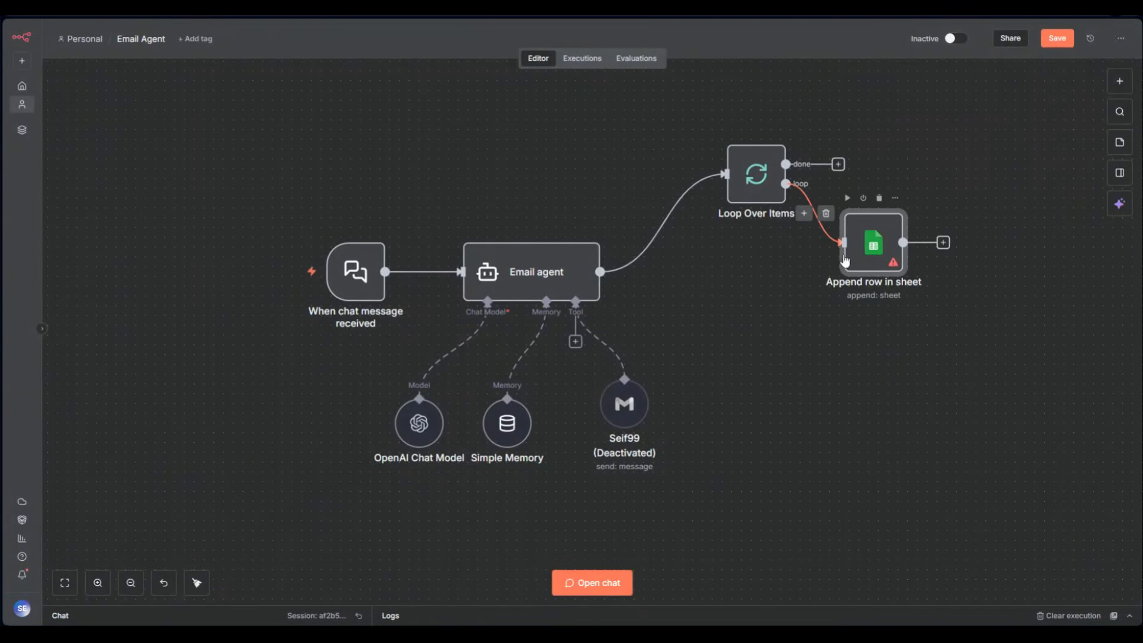
{"action": "left_click_drag", "start_coordinate": [757, 190], "coordinate": [748, 237]}
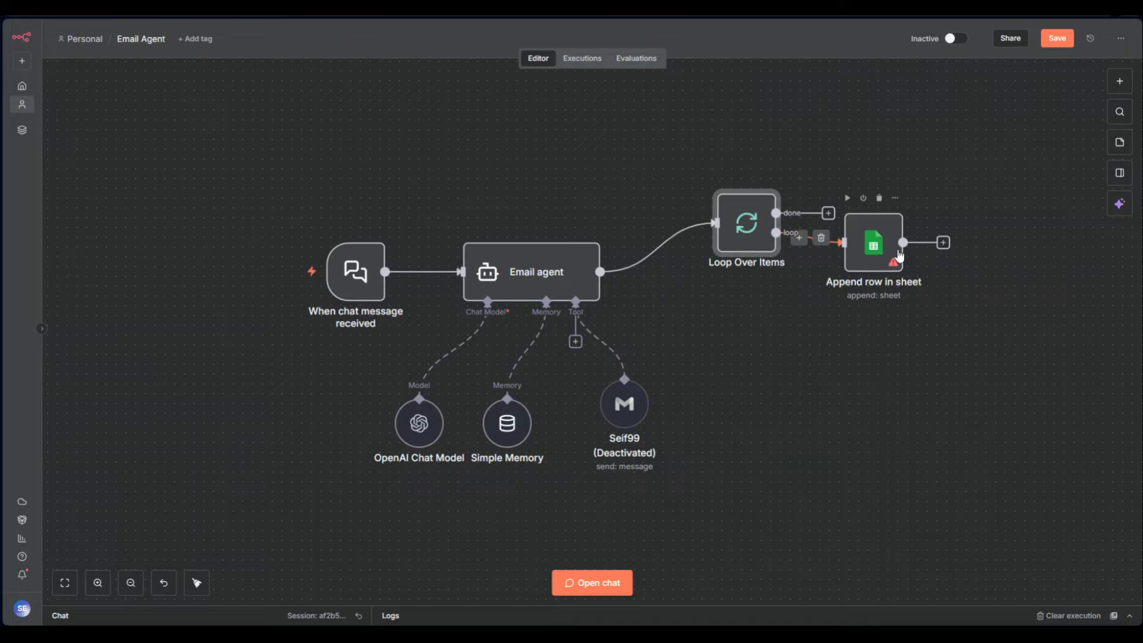
{"action": "left_click_drag", "start_coordinate": [903, 243], "coordinate": [461, 272]}
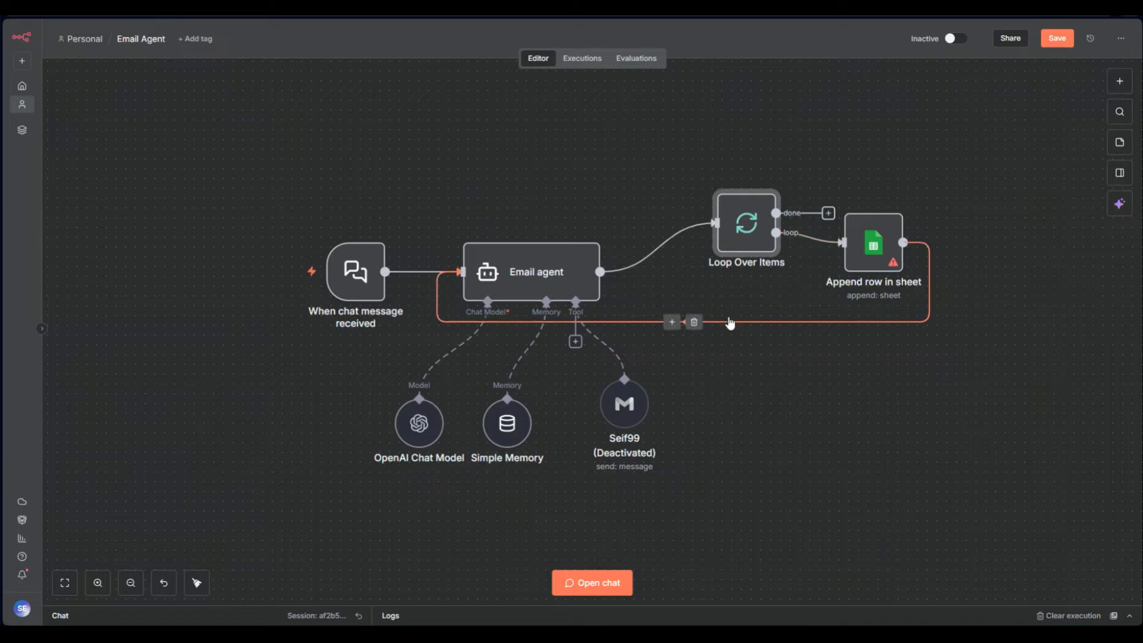
{"action": "left_click_drag", "start_coordinate": [751, 234], "coordinate": [677, 267]}
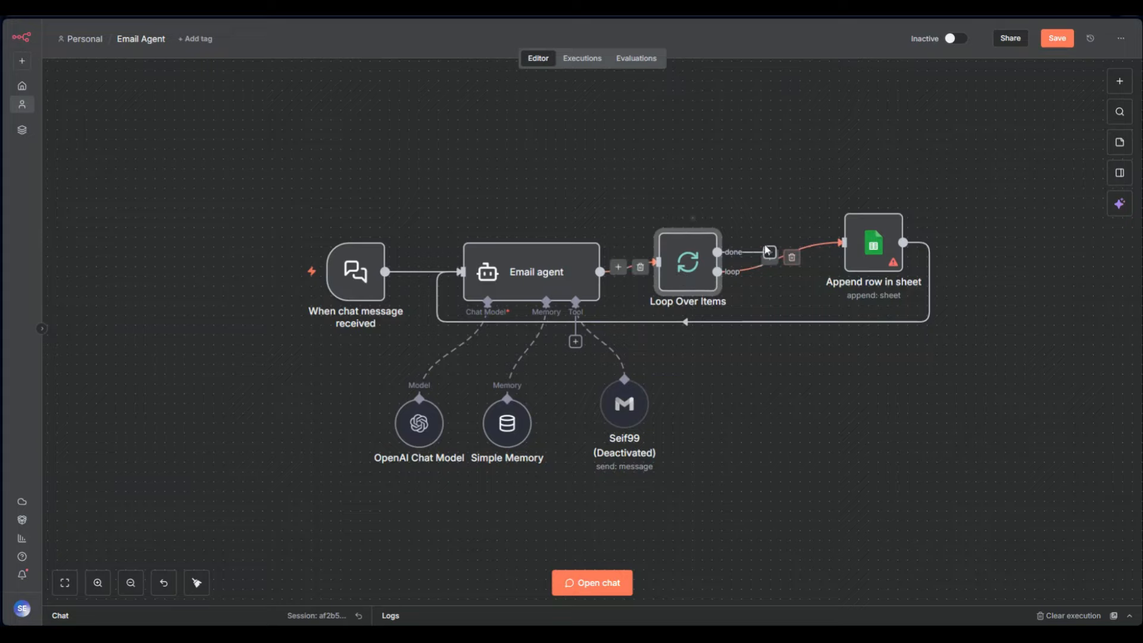
{"action": "left_click_drag", "start_coordinate": [688, 272], "coordinate": [685, 205]}
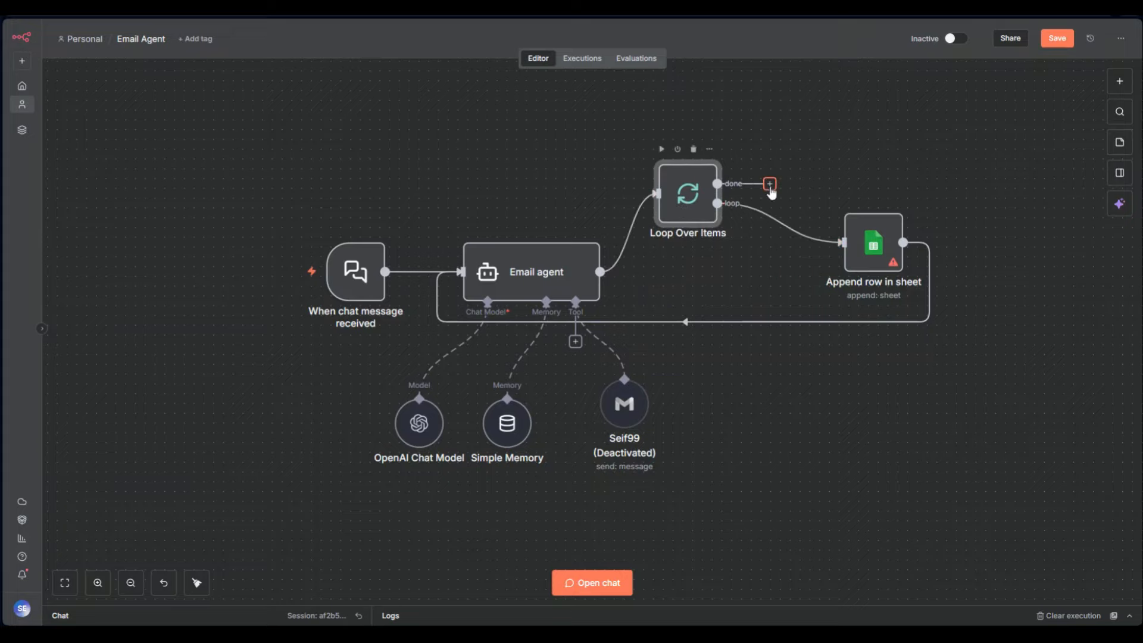
Add a WhatsApp Business Cloud Send message node on the loop's done output
{"action": "left_click", "coordinate": [769, 184]}
{"action": "type", "text": "what"}
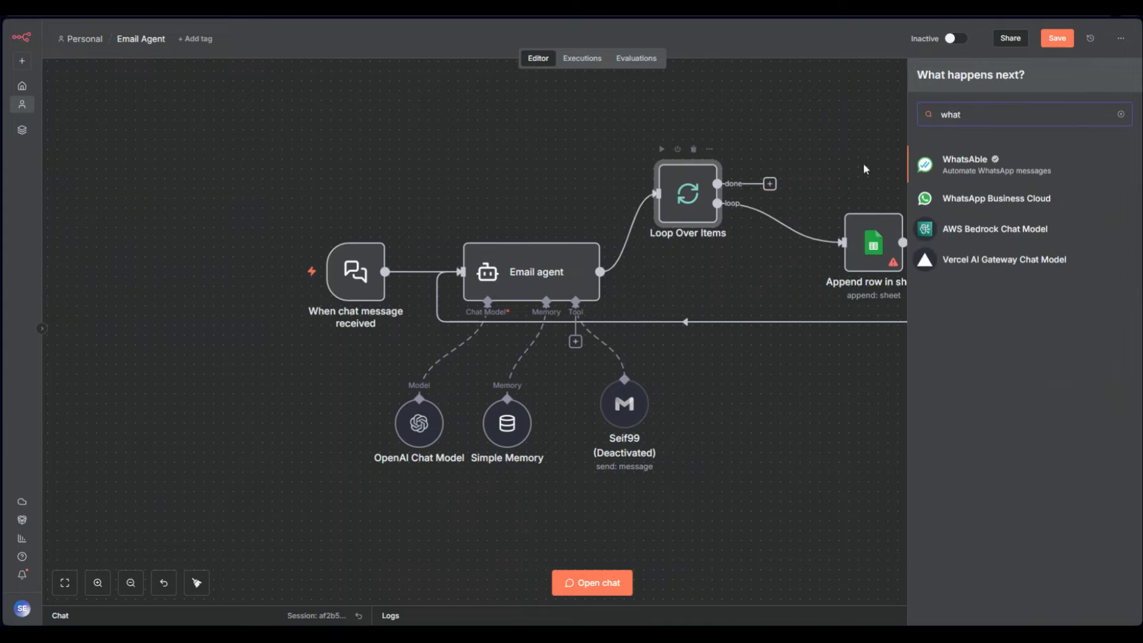
{"action": "left_click", "coordinate": [942, 200]}
{"action": "left_click", "coordinate": [959, 205]}
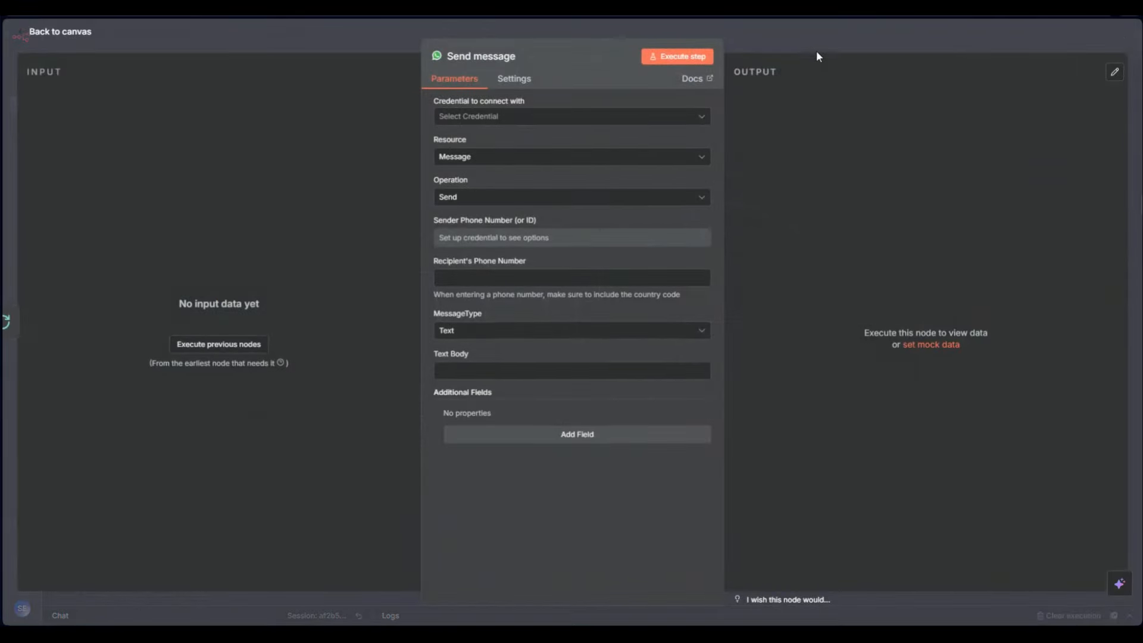
{"action": "key", "text": "Escape"}
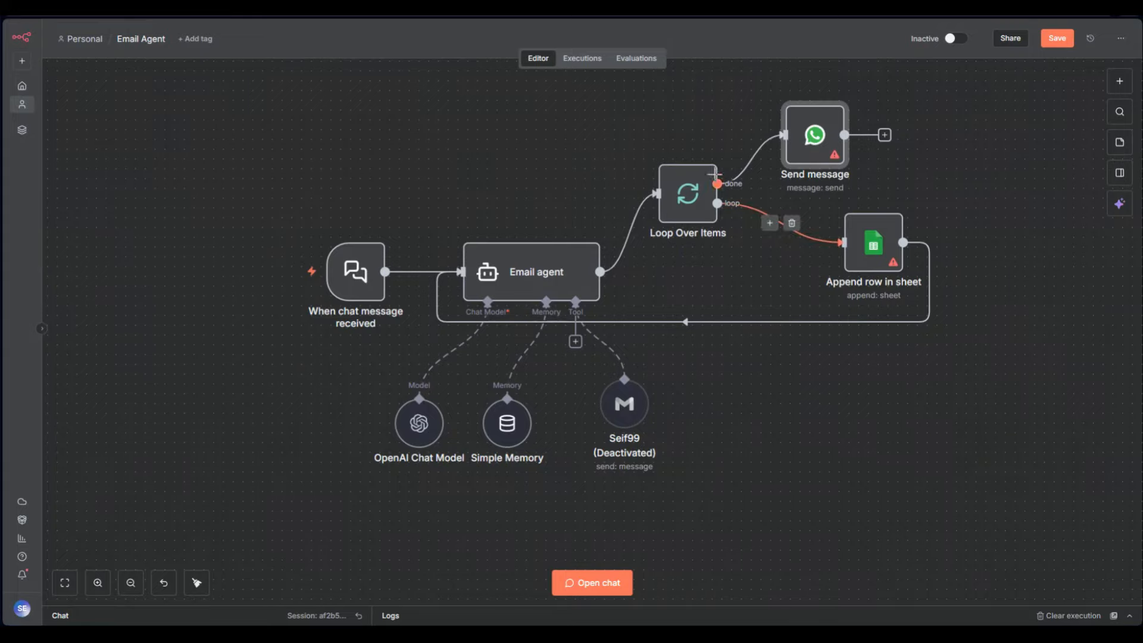
Delete the Loop Over Items, Append row in sheet and WhatsApp Send message nodes
{"action": "left_click", "coordinate": [702, 158]}
{"action": "left_click", "coordinate": [872, 205]}
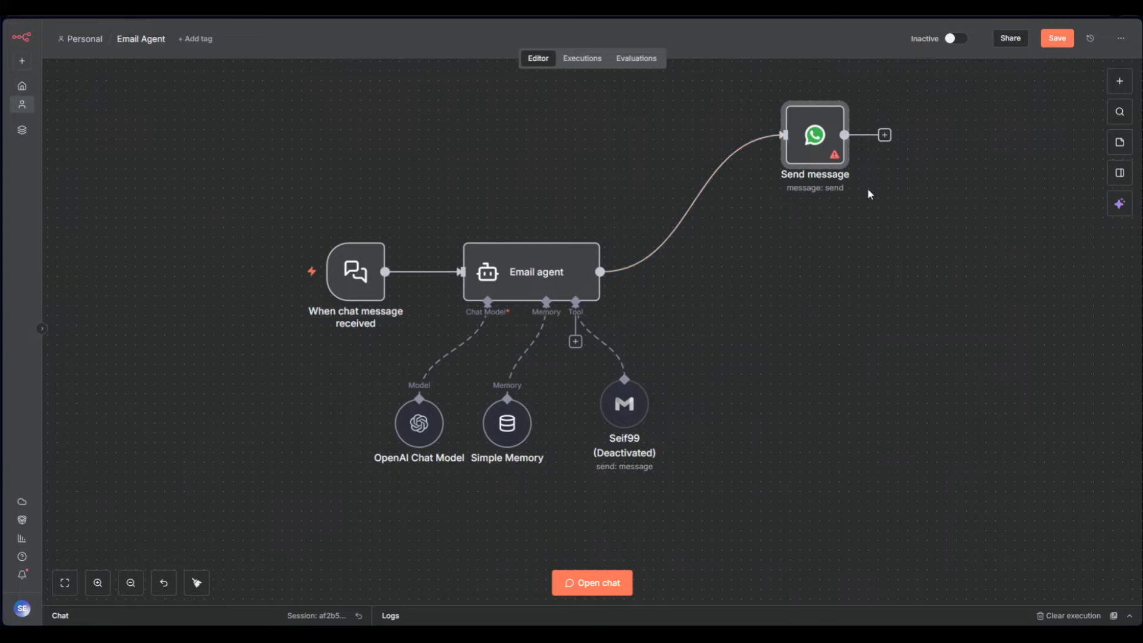
{"action": "left_click", "coordinate": [822, 92]}
{"action": "left_click", "coordinate": [640, 271]}
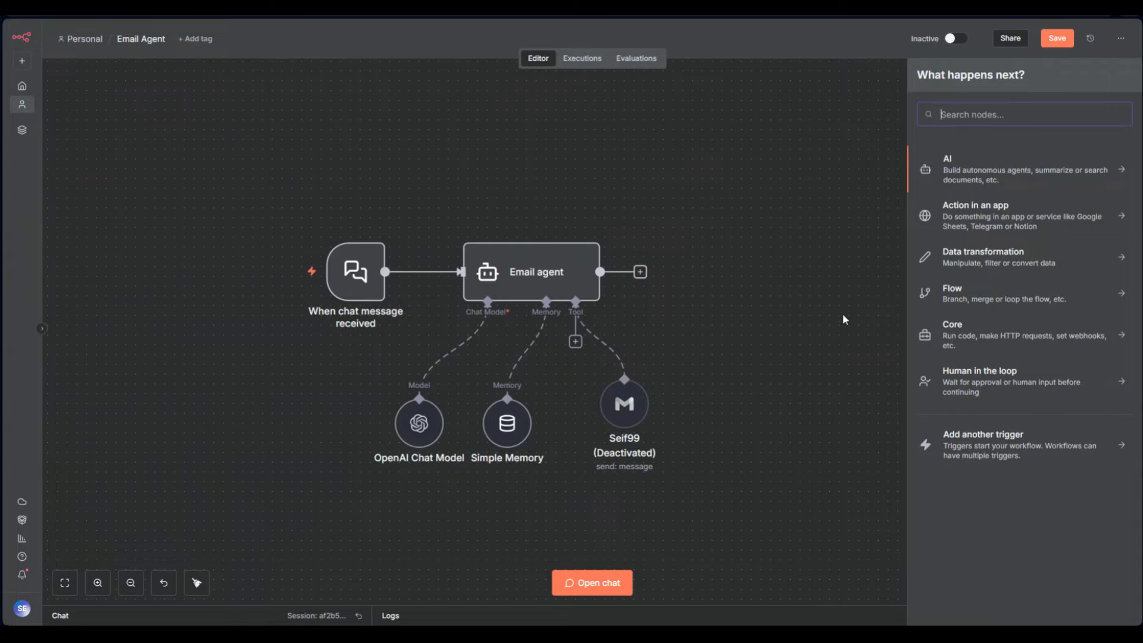
{"action": "left_click", "coordinate": [797, 342]}
Toggle the Gmail tool's active state with D and check its settings
{"action": "left_click", "coordinate": [639, 407]}
{"action": "key", "text": "d"}
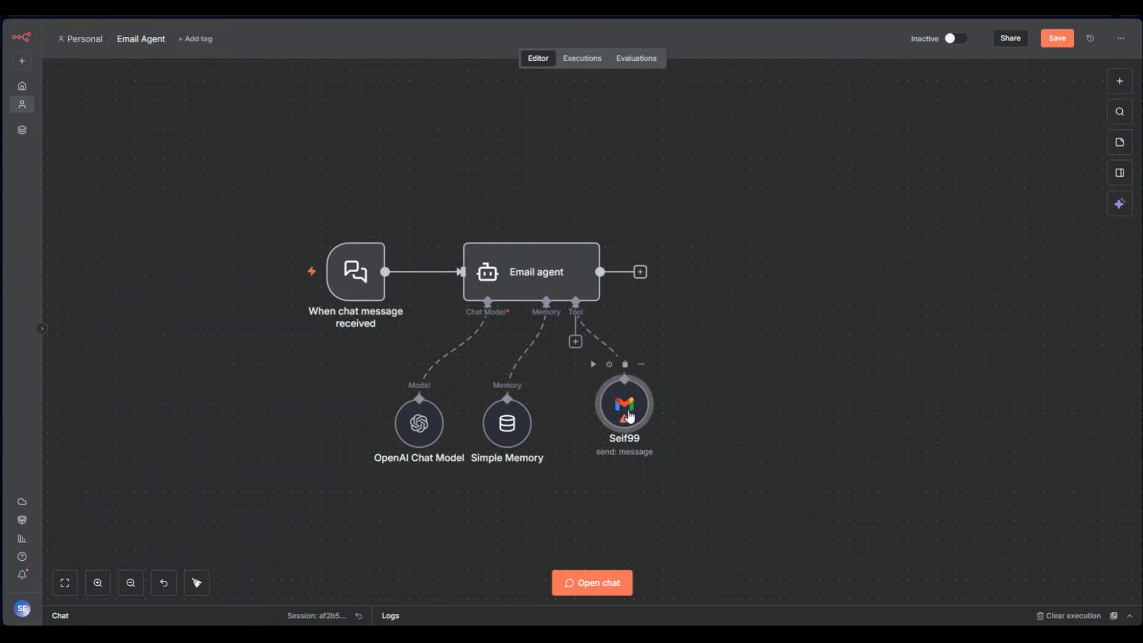
{"action": "key", "text": "d"}
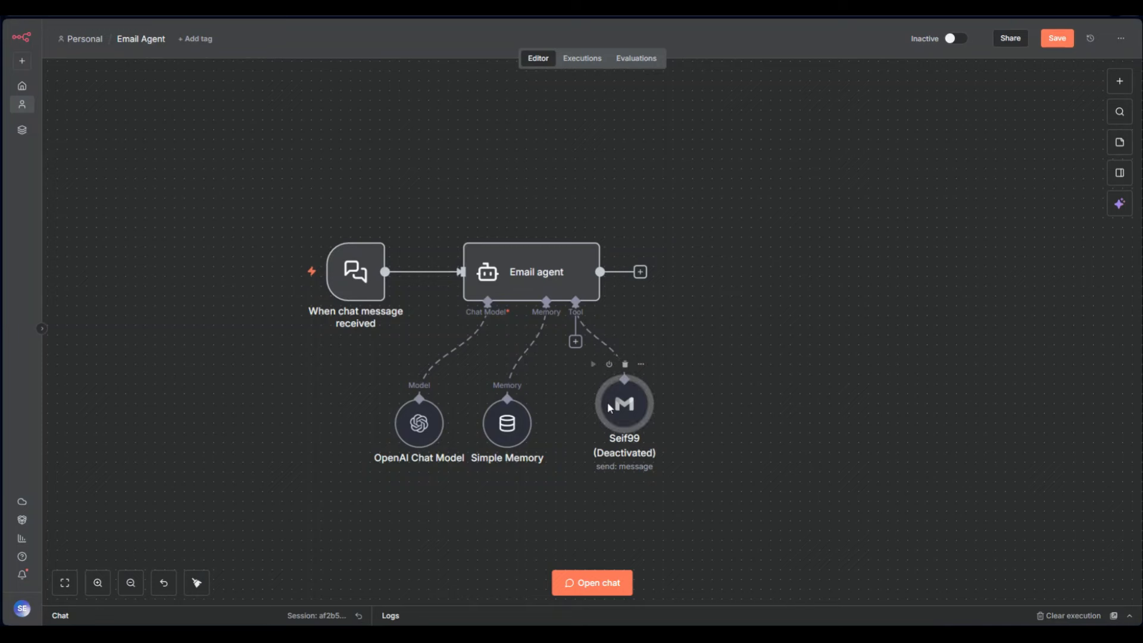
{"action": "double_click", "coordinate": [609, 407]}
{"action": "left_click", "coordinate": [787, 49]}
Reactivate the Gmail tool and send 'hi' in the test chat to run the workflow
{"action": "key", "text": "d"}
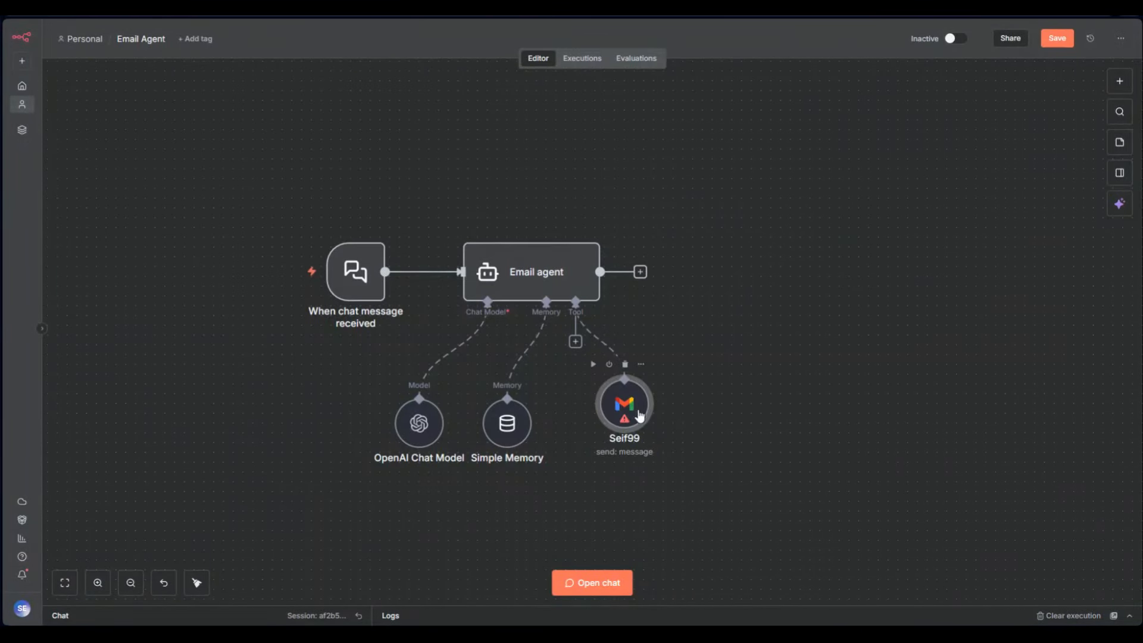
{"action": "left_click", "coordinate": [724, 424]}
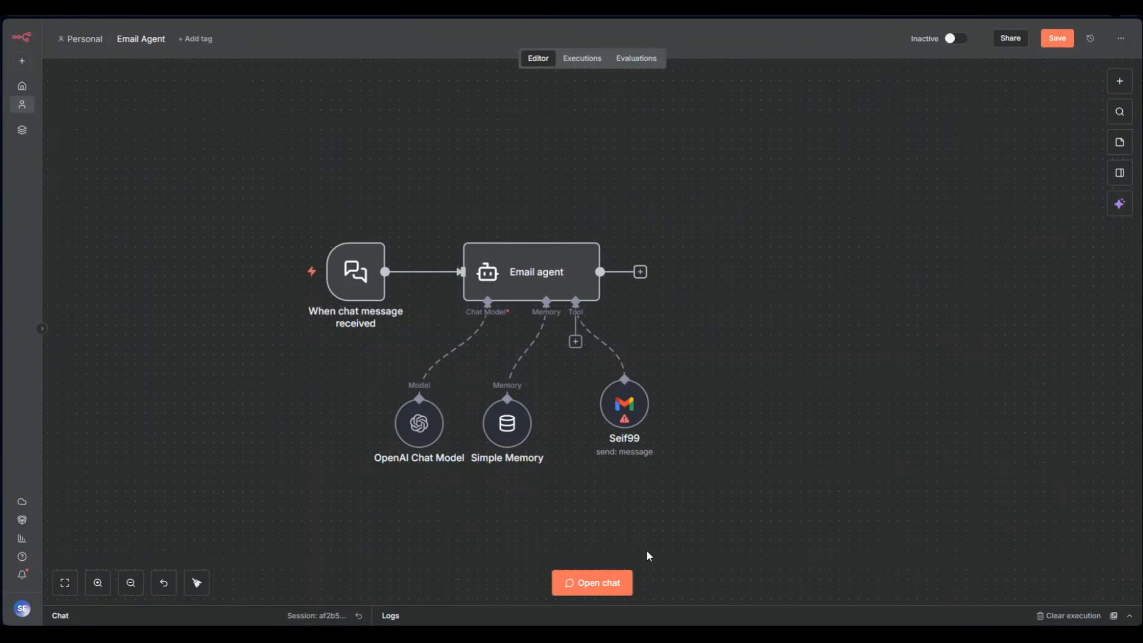
{"action": "left_click", "coordinate": [607, 582]}
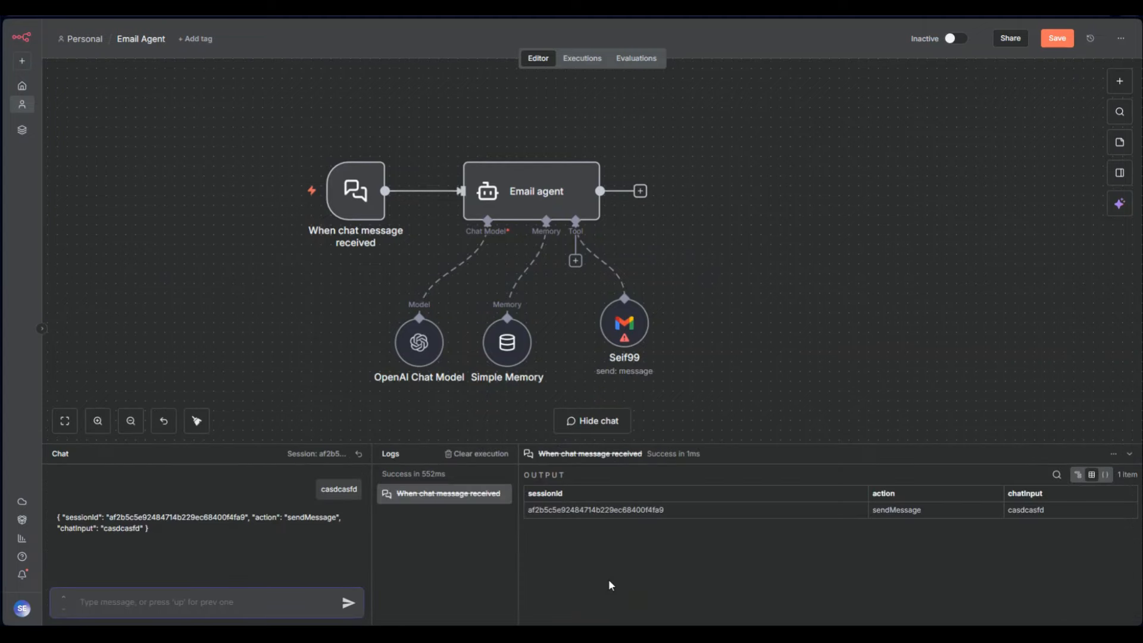
{"action": "type", "text": "hi"}
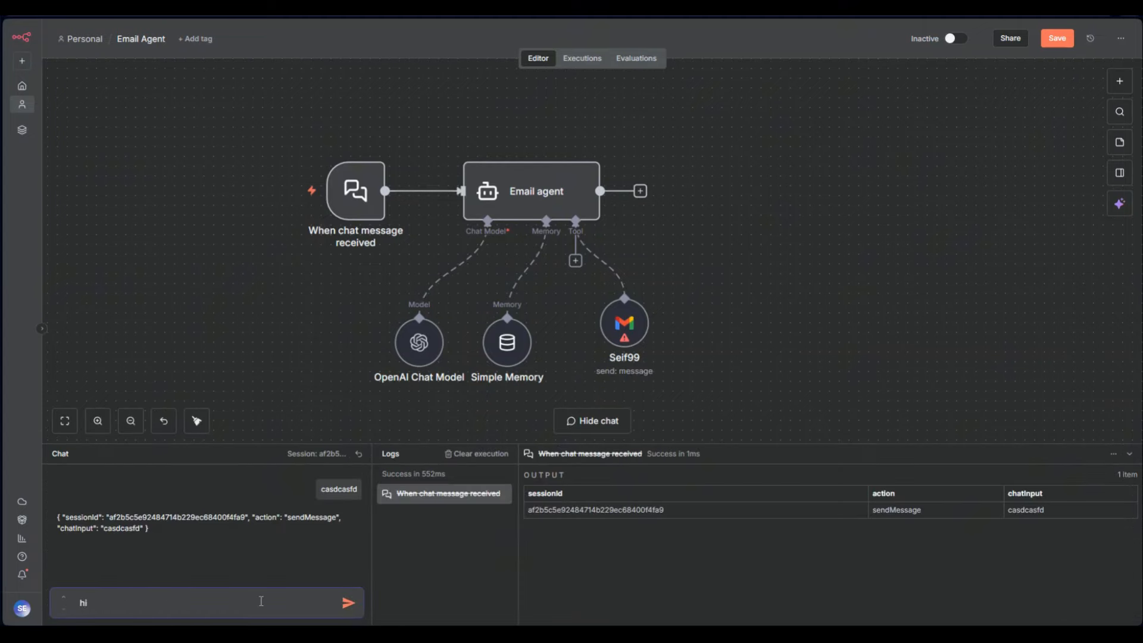
{"action": "key", "text": "Return"}
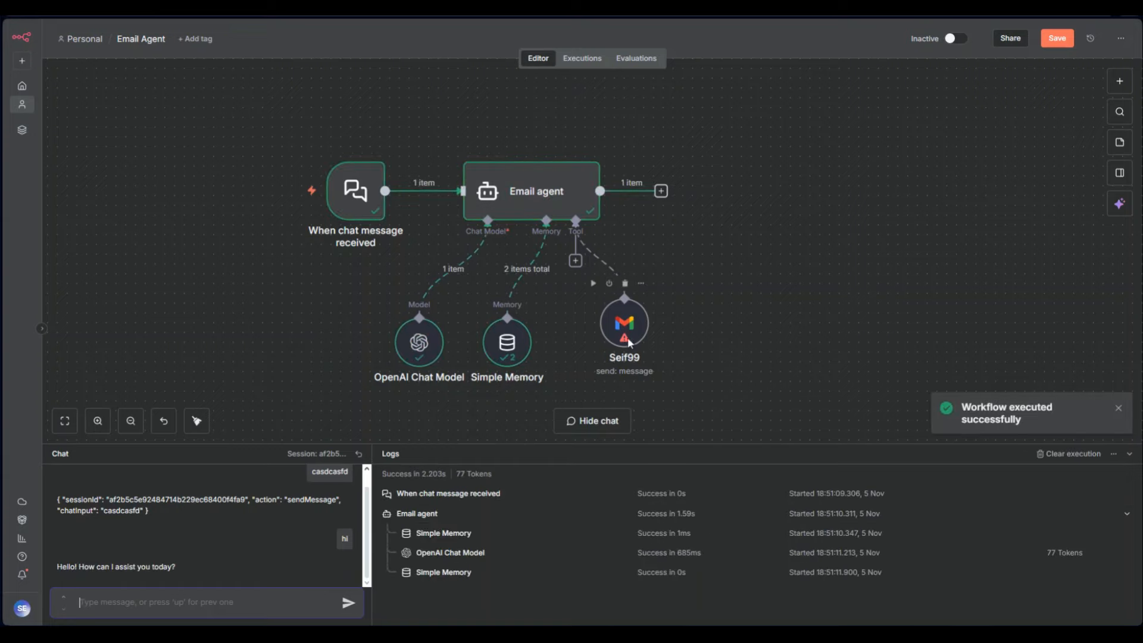
Fill the Gmail tool's To field with the recipient's e-mail address and let the model define Subject
{"action": "mouse_move", "coordinate": [627, 335]}
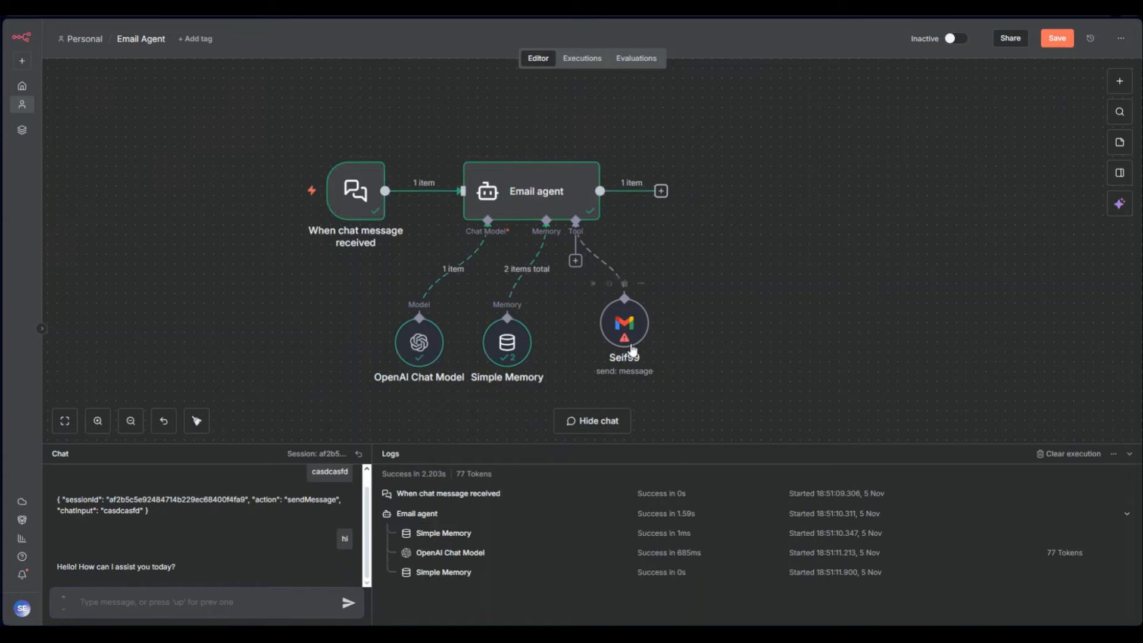
{"action": "double_click", "coordinate": [629, 335]}
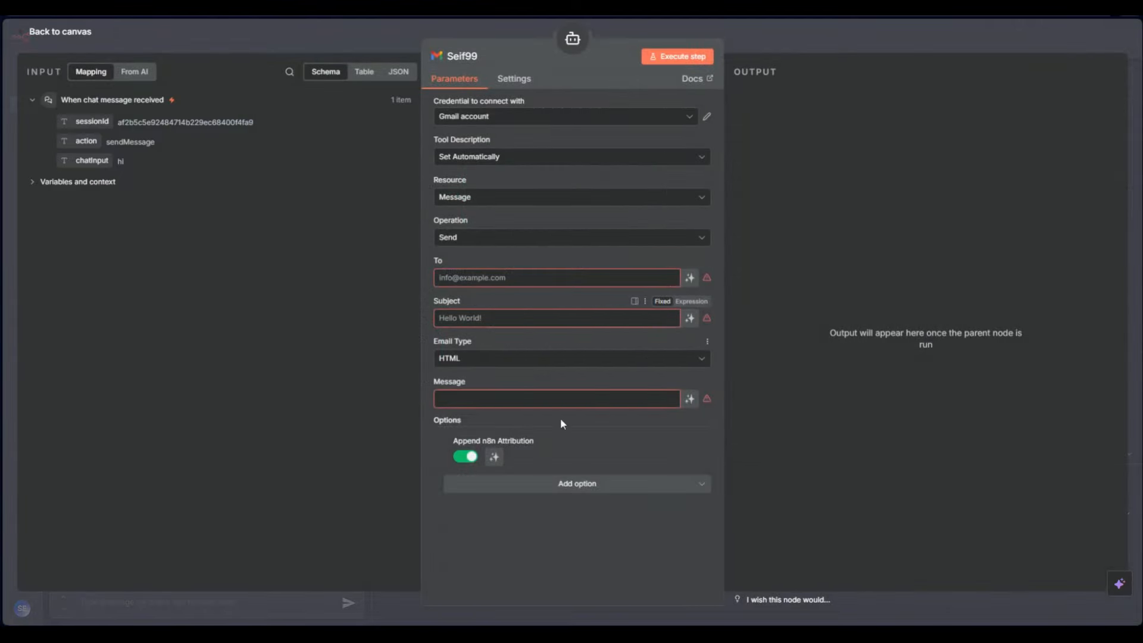
{"action": "key", "text": "Escape"}
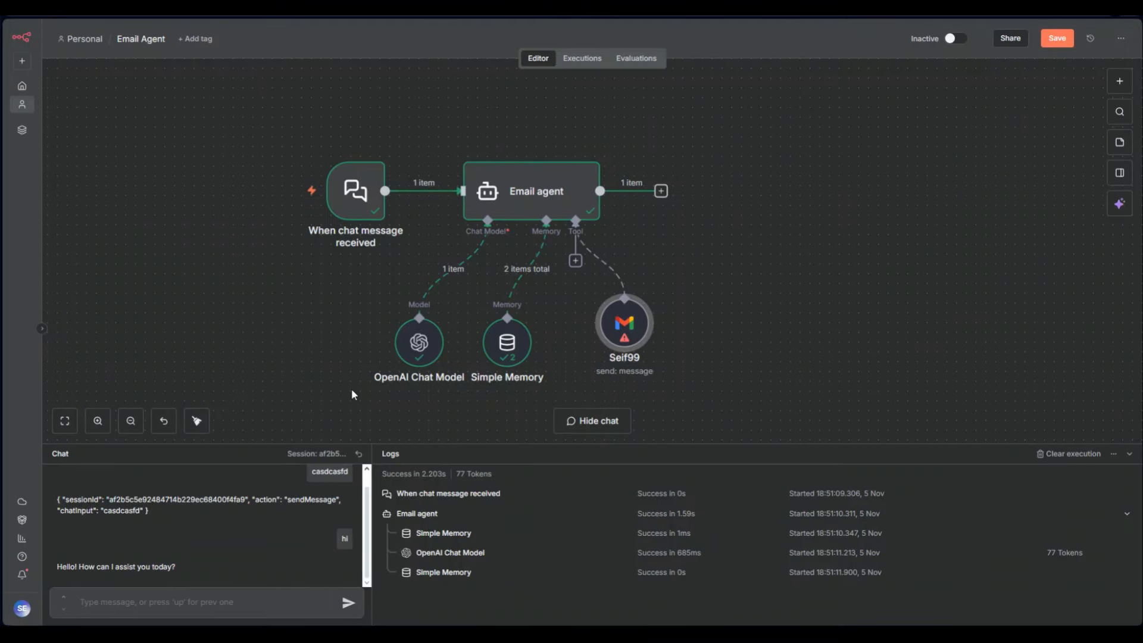
{"action": "double_click", "coordinate": [625, 327]}
{"action": "left_click", "coordinate": [476, 276]}
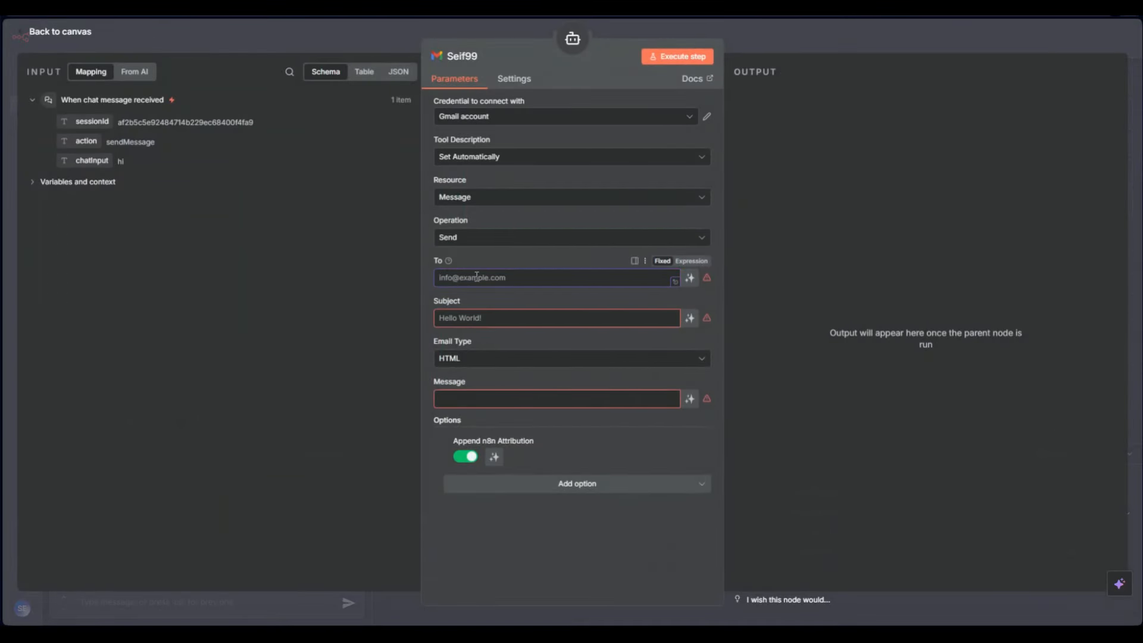
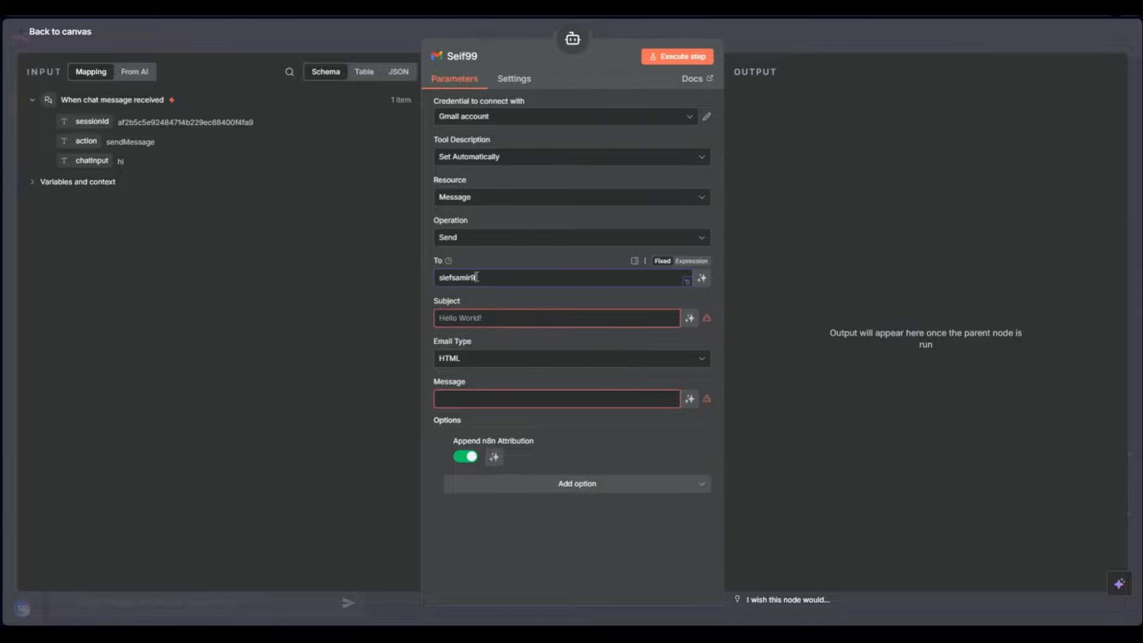
{"action": "left_click", "coordinate": [469, 319]}
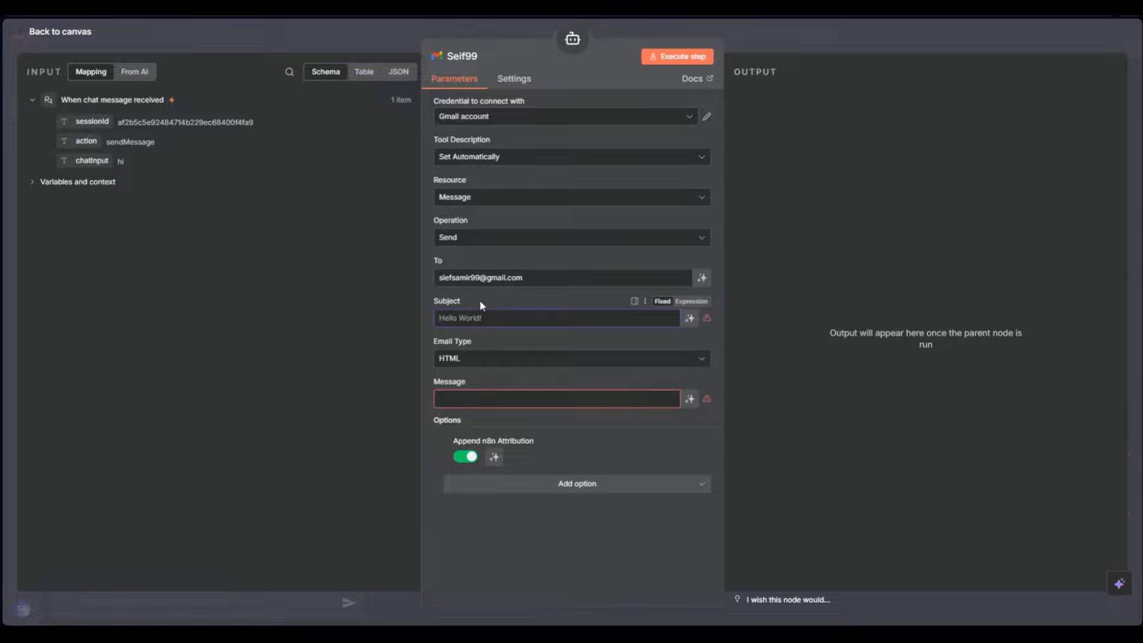
{"action": "left_click", "coordinate": [688, 318]}
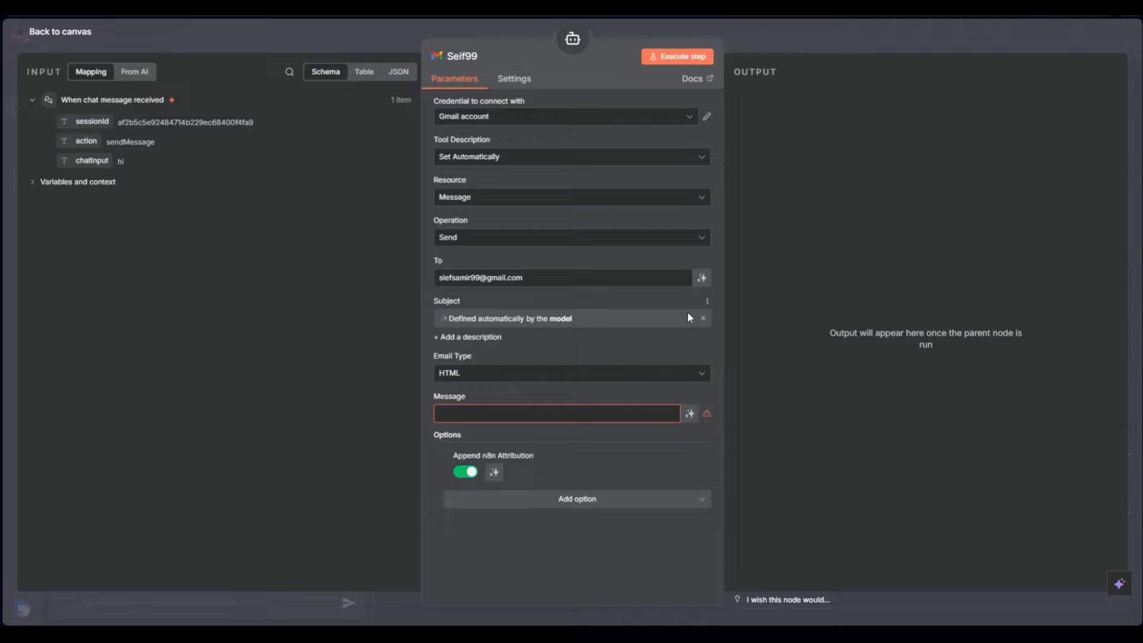
{"action": "left_click", "coordinate": [744, 46]}
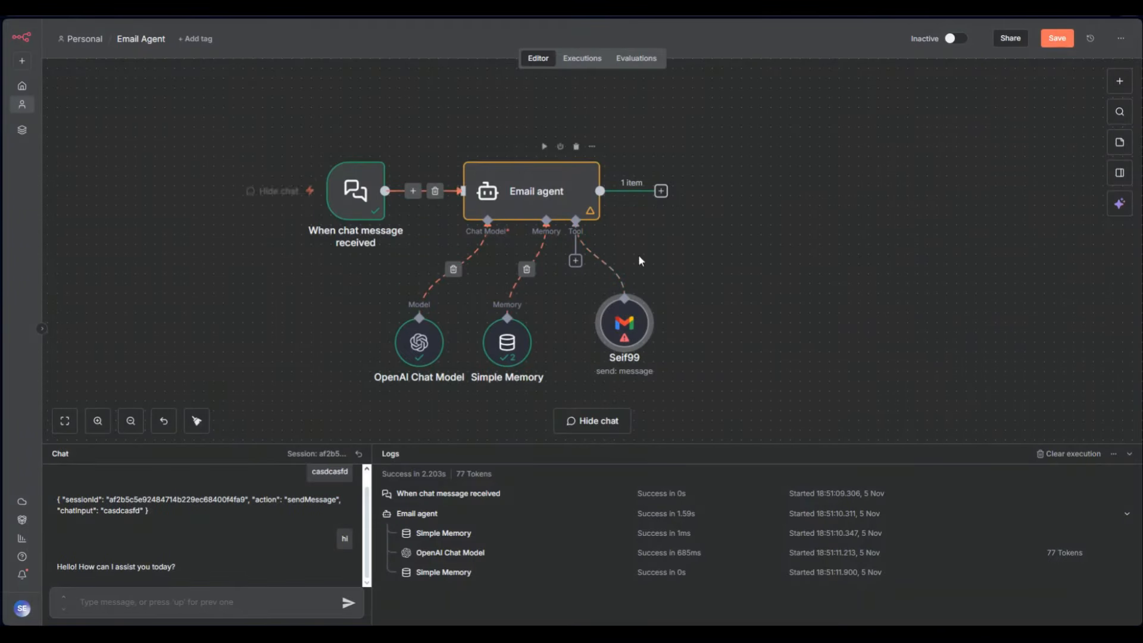
Set the Seif99 Gmail message to "Don't forget our meeting on Saturday", fixing spelling
{"action": "double_click", "coordinate": [616, 341]}
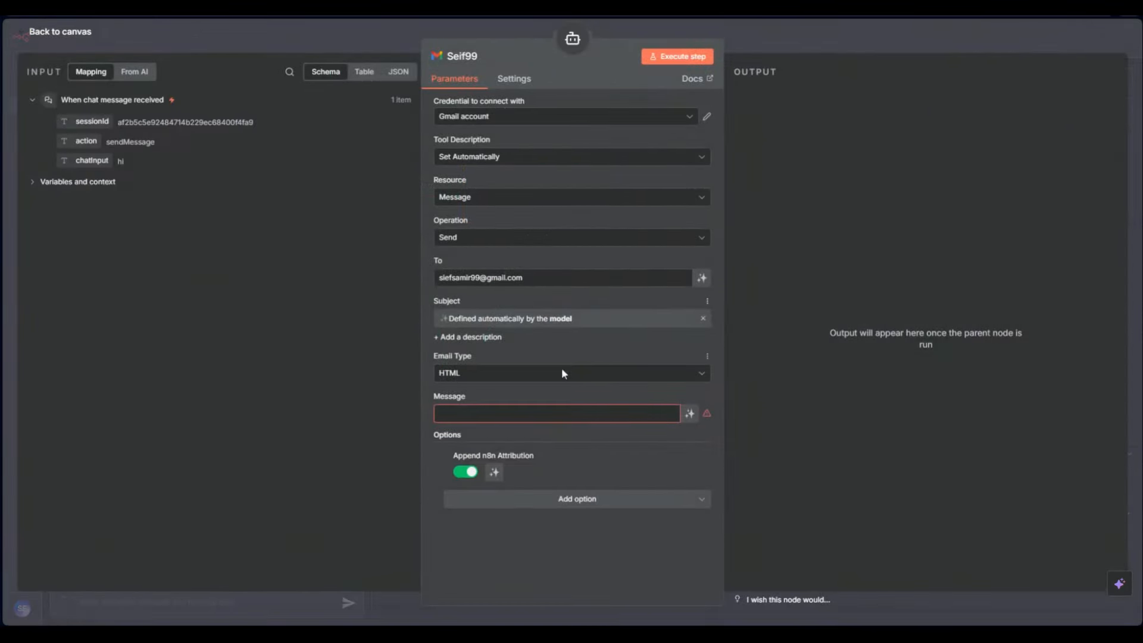
{"action": "left_click", "coordinate": [532, 414]}
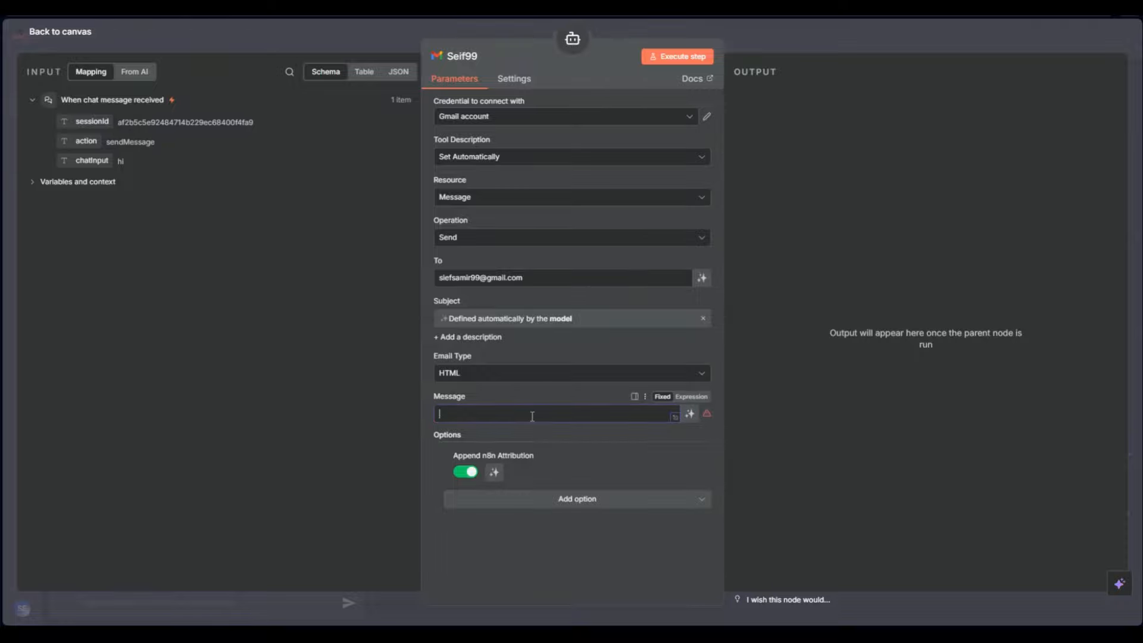
{"action": "type", "text": "Do"}
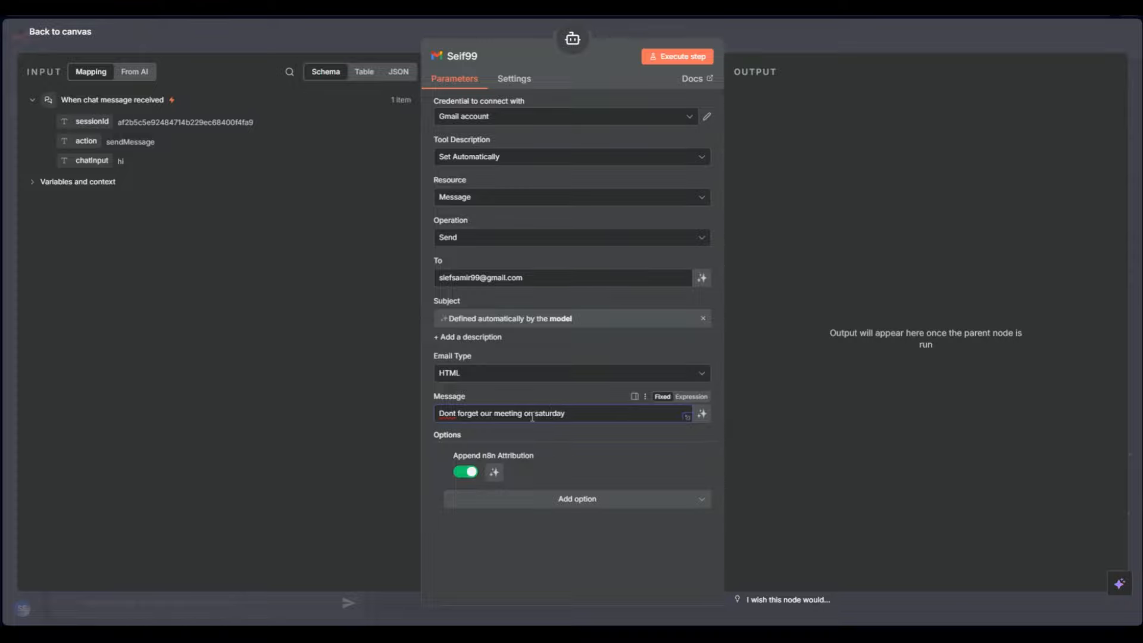
{"action": "right_click", "coordinate": [547, 417]}
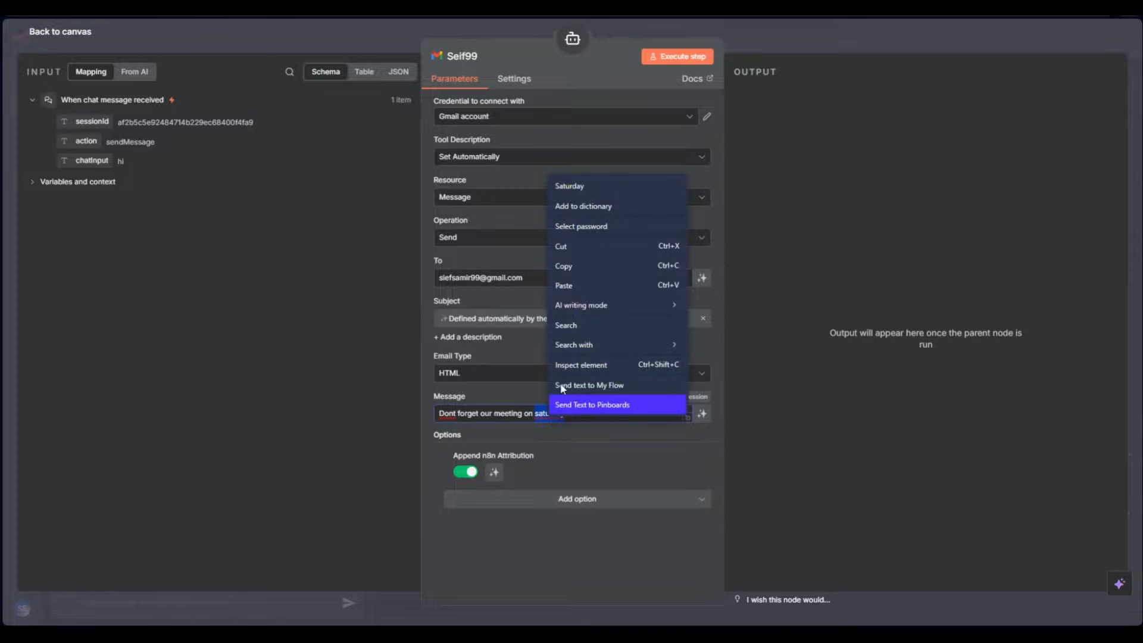
{"action": "left_click", "coordinate": [589, 186]}
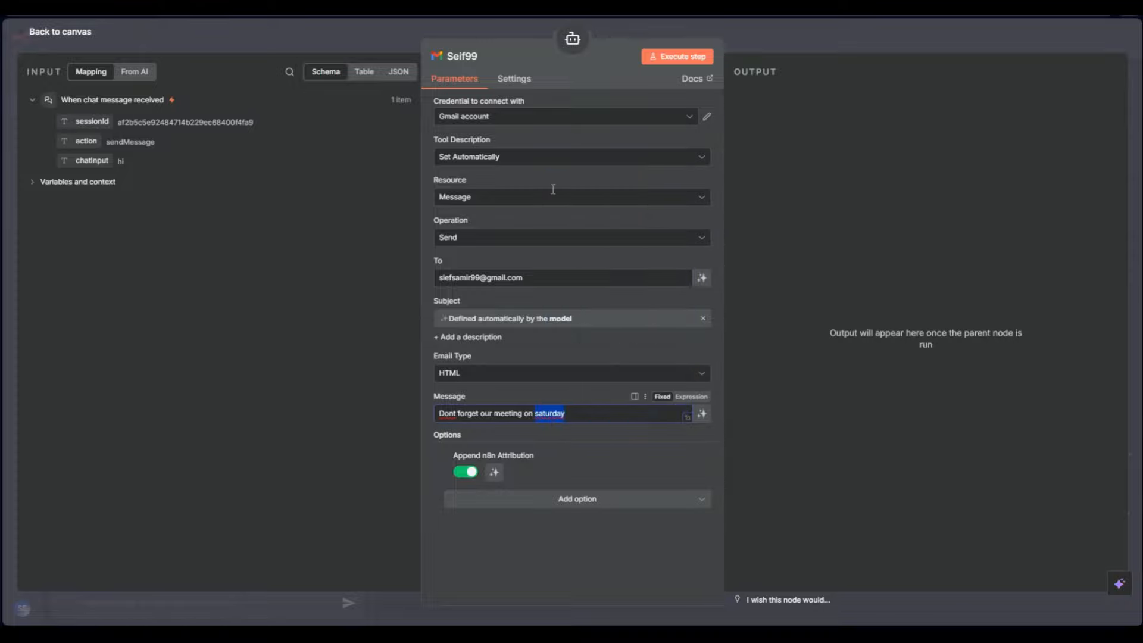
{"action": "right_click", "coordinate": [449, 413]}
{"action": "left_click", "coordinate": [491, 184]}
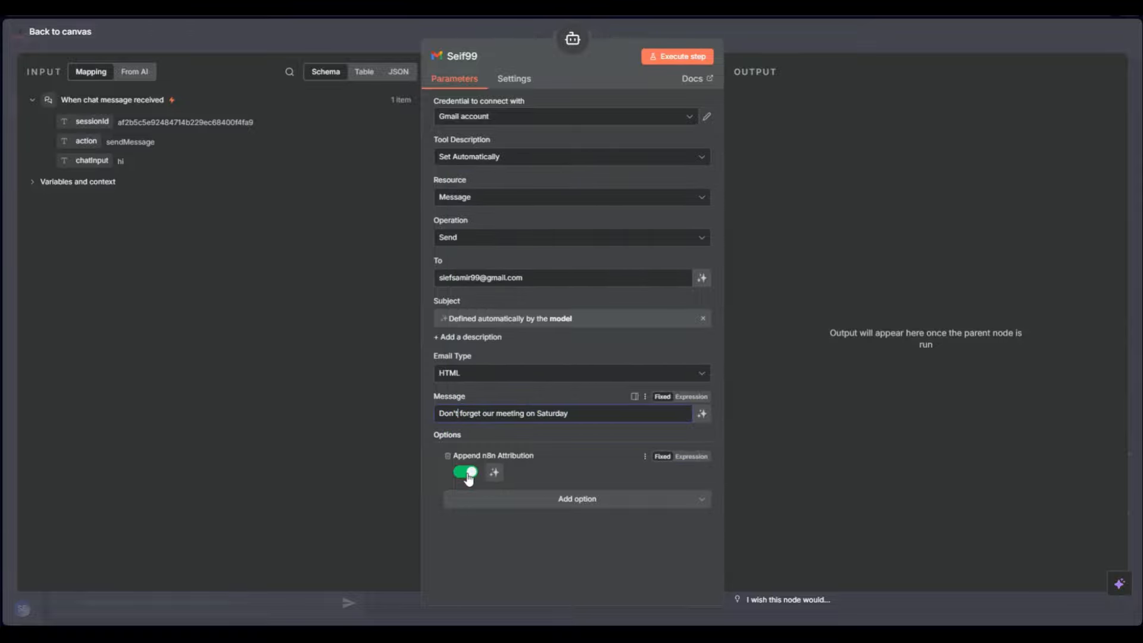
{"action": "left_click", "coordinate": [810, 30]}
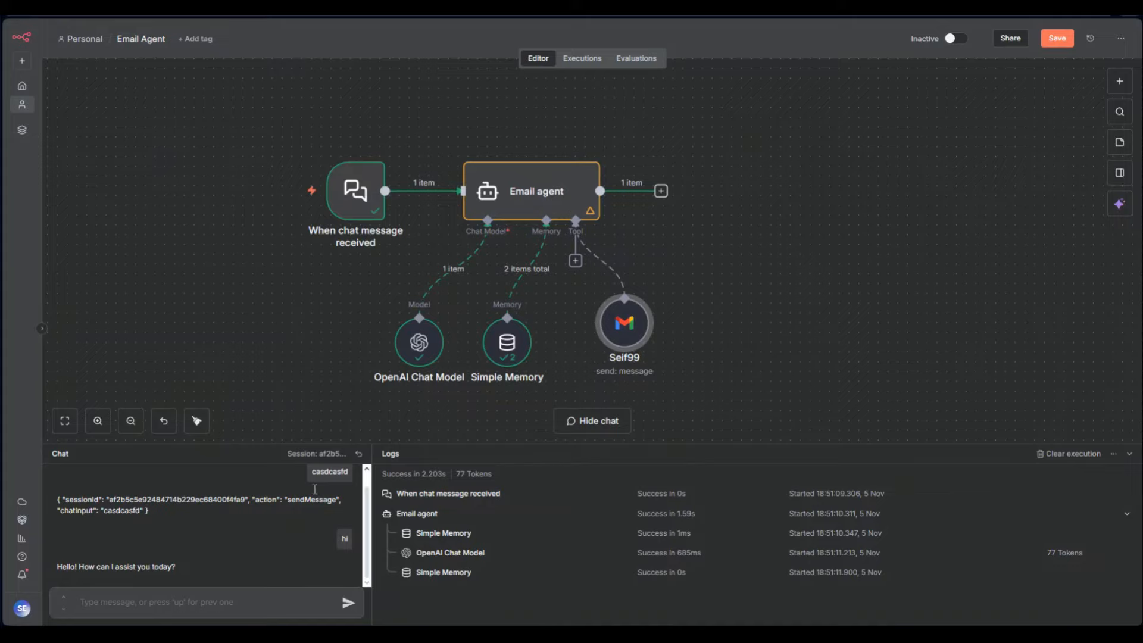
Draft a chat request to email the recipient about our meeting, then open the Seif99 Gmail tool
{"action": "type", "text": "send"}
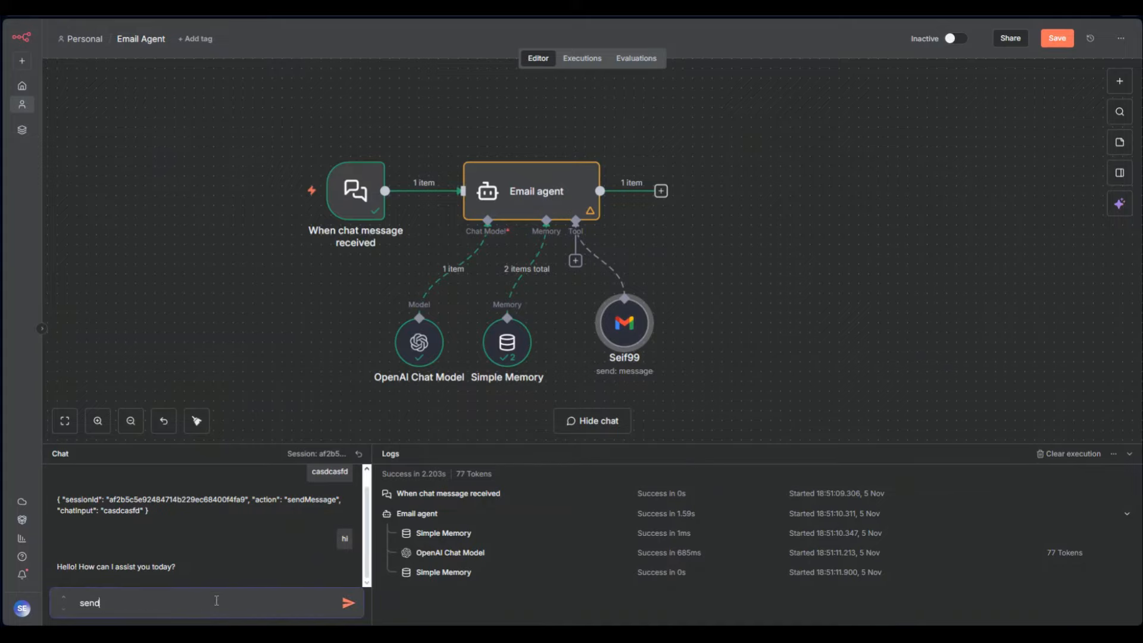
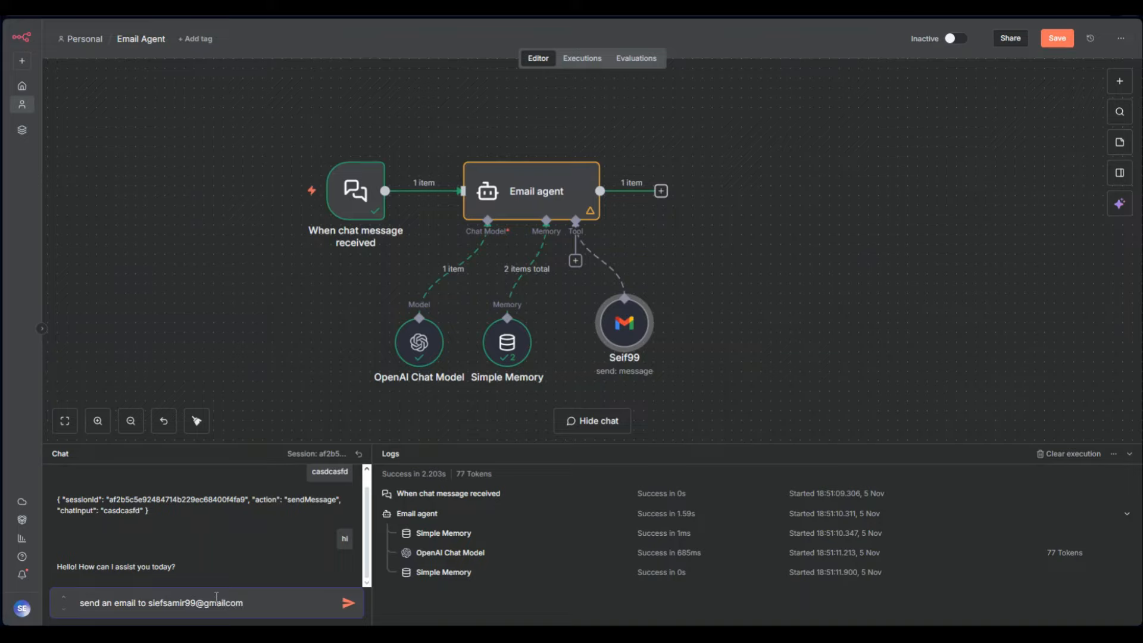
{"action": "key", "text": "Left"}
{"action": "key", "text": "Left"}
{"action": "key", "text": "Left"}
{"action": "type", "text": "."}
{"action": "left_click", "coordinate": [256, 607]}
{"action": "type", "text": "to tell him about our meeting"}
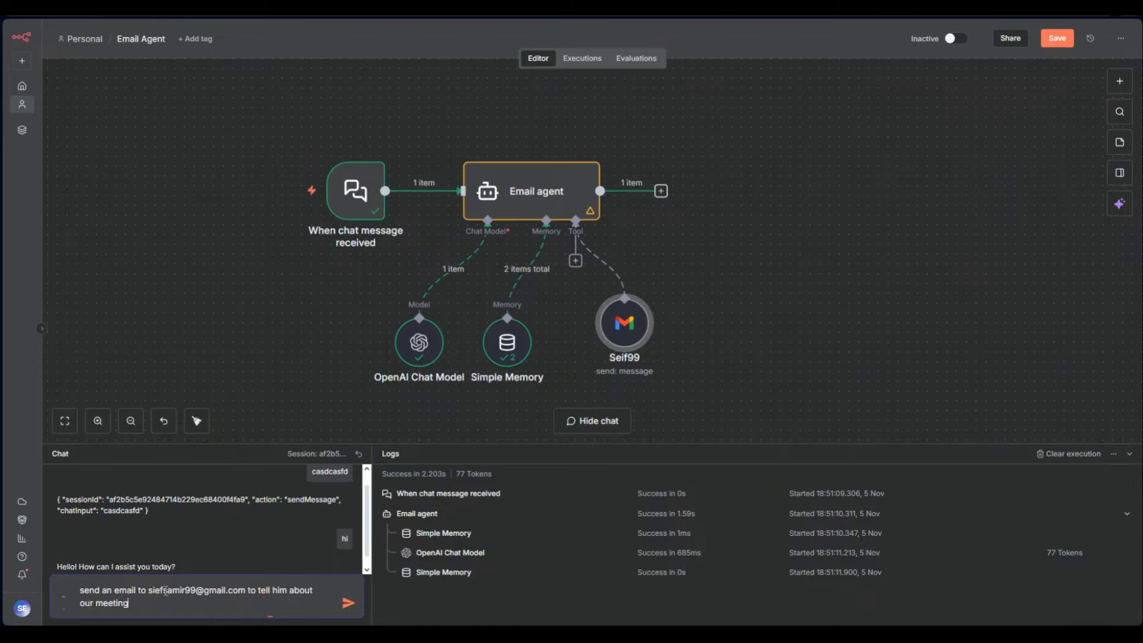
{"action": "double_click", "coordinate": [616, 344]}
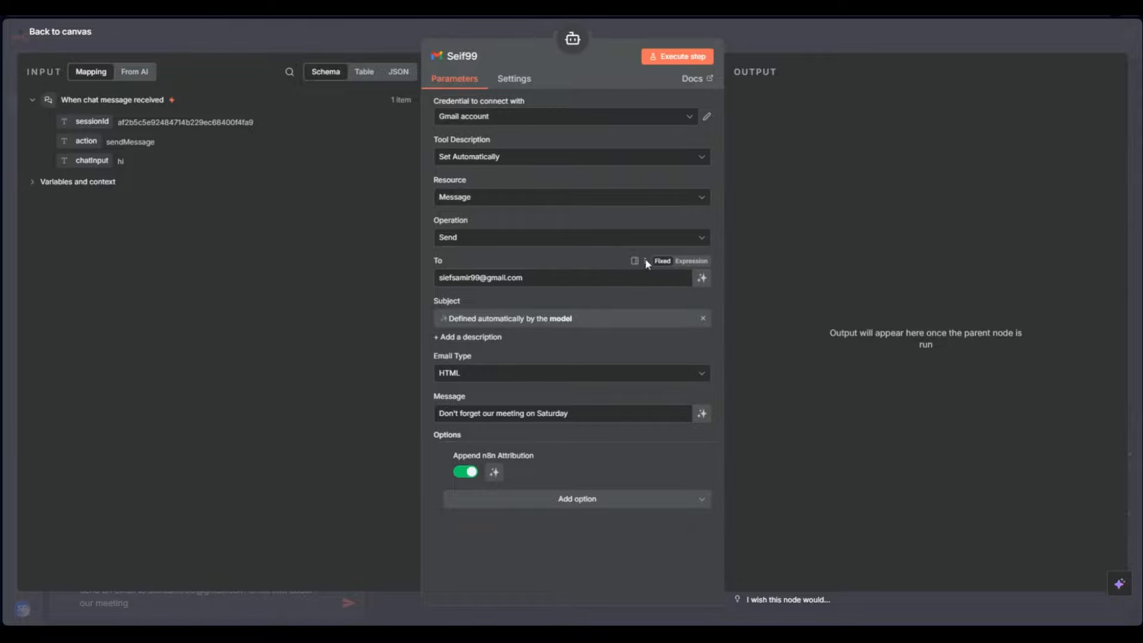
Set the Seif99 Gmail tool's To field to the expression {{ $json.chatInput }}
{"action": "left_click", "coordinate": [676, 267]}
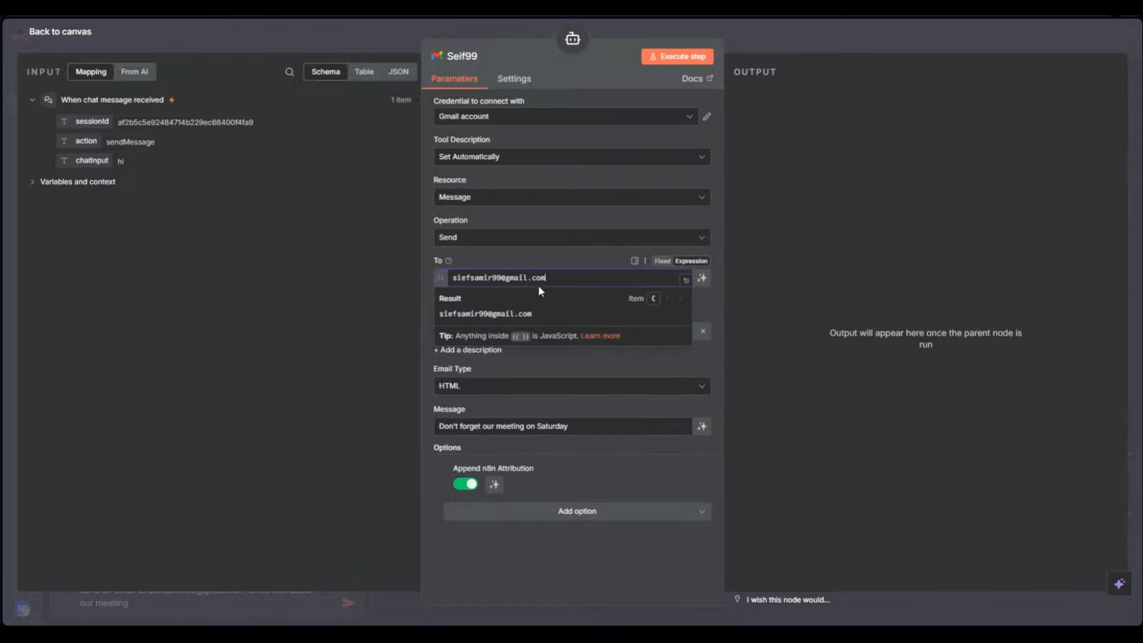
{"action": "left_click_drag", "start_coordinate": [547, 279], "coordinate": [419, 276]}
{"action": "key", "text": "BackSpace"}
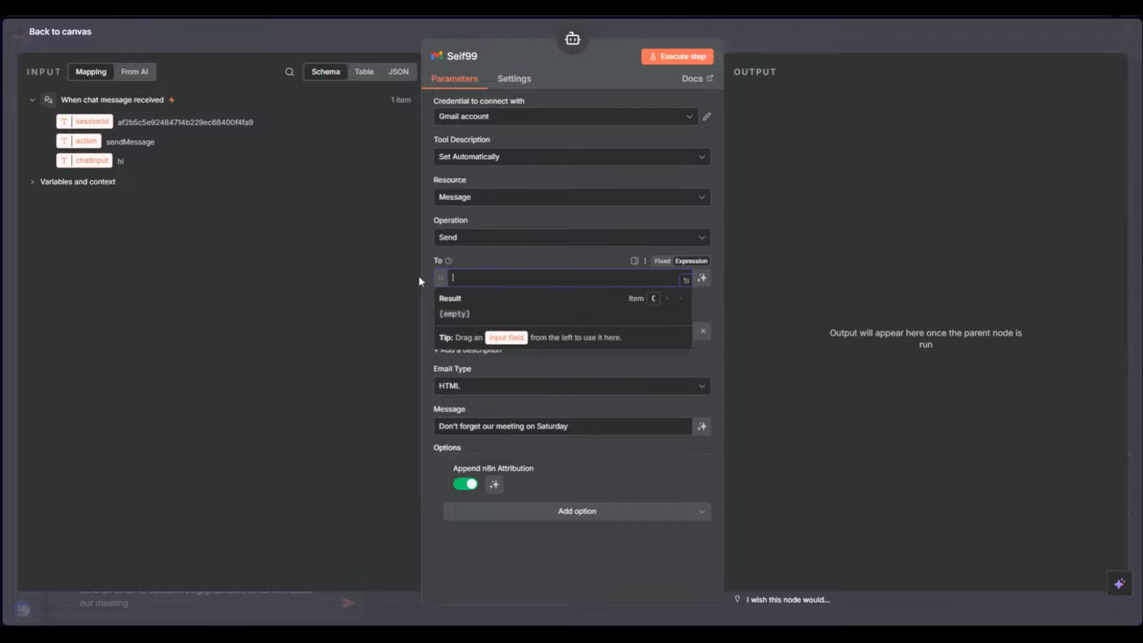
{"action": "type", "text": "{{ $json"}
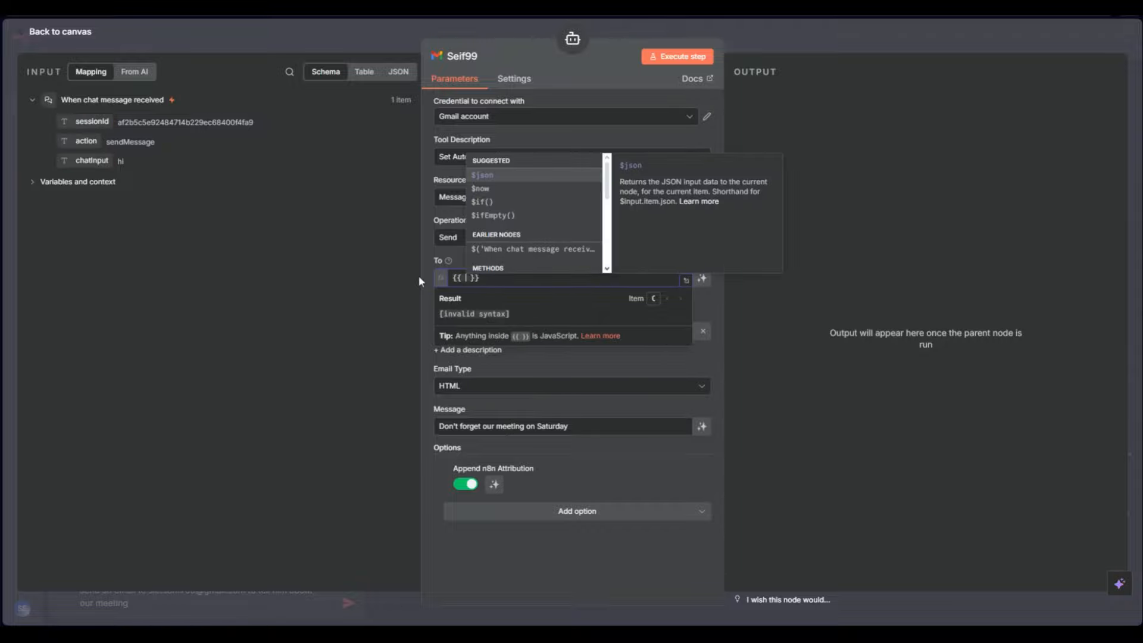
{"action": "type", "text": ".ch"}
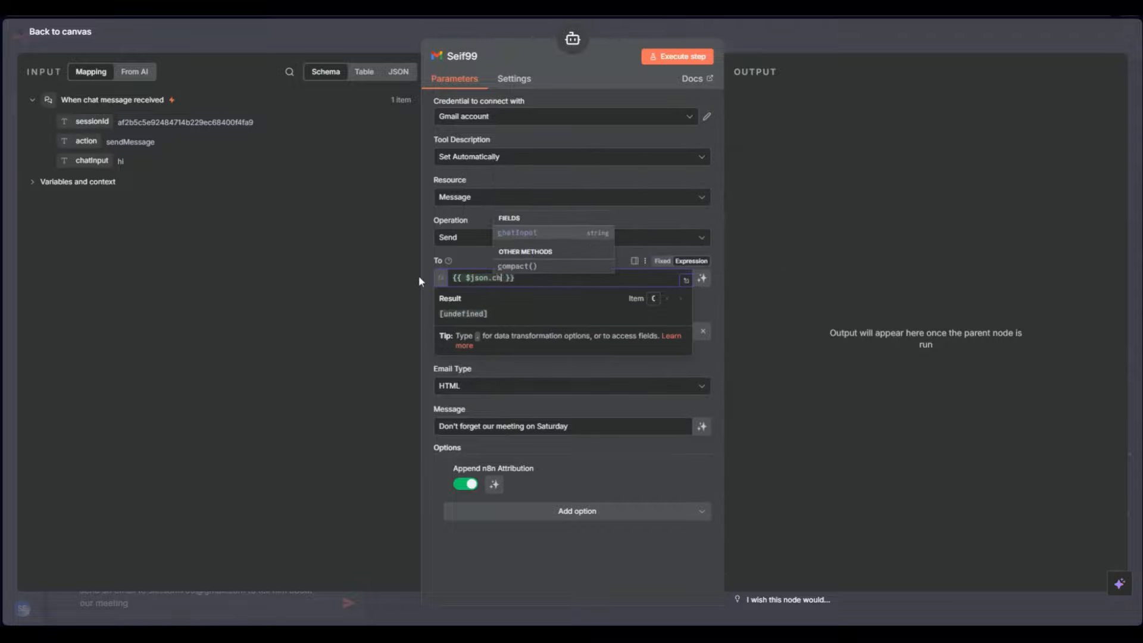
{"action": "key", "text": "Return"}
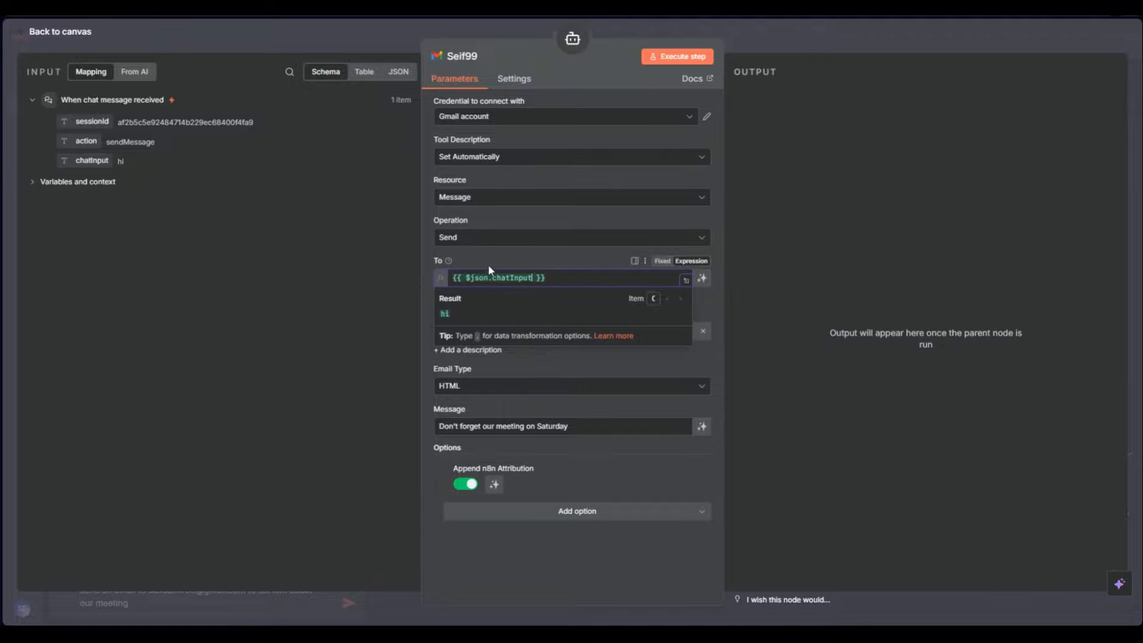
{"action": "left_click", "coordinate": [494, 259]}
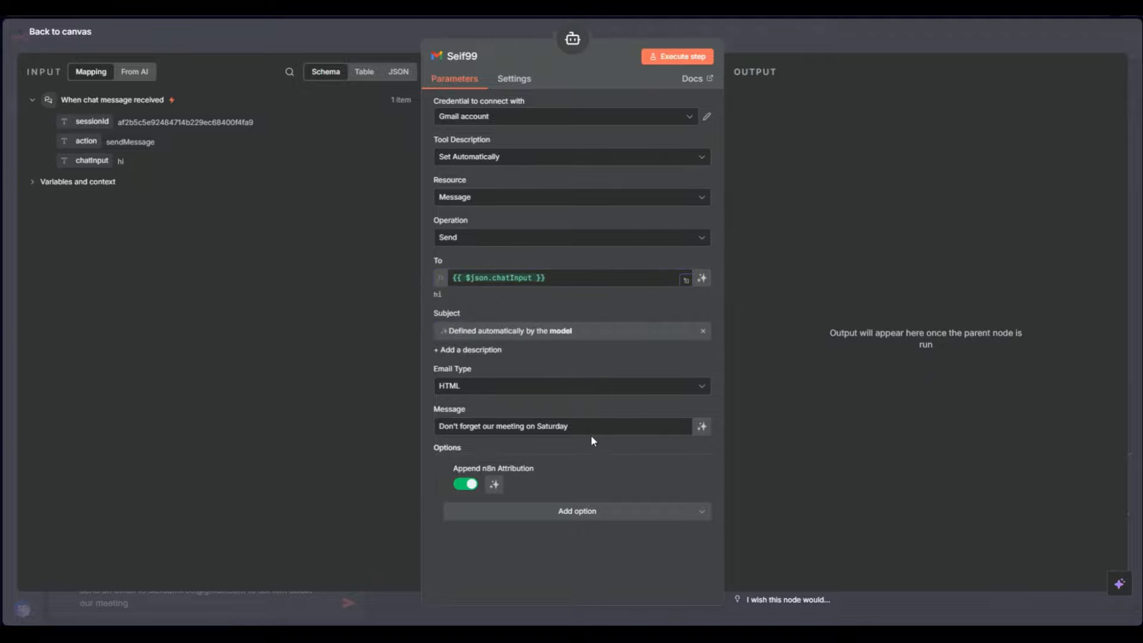
Replace the message body with {{ $json.chatInput }}, then send the email request to the agent in chat
{"action": "left_click", "coordinate": [679, 410]}
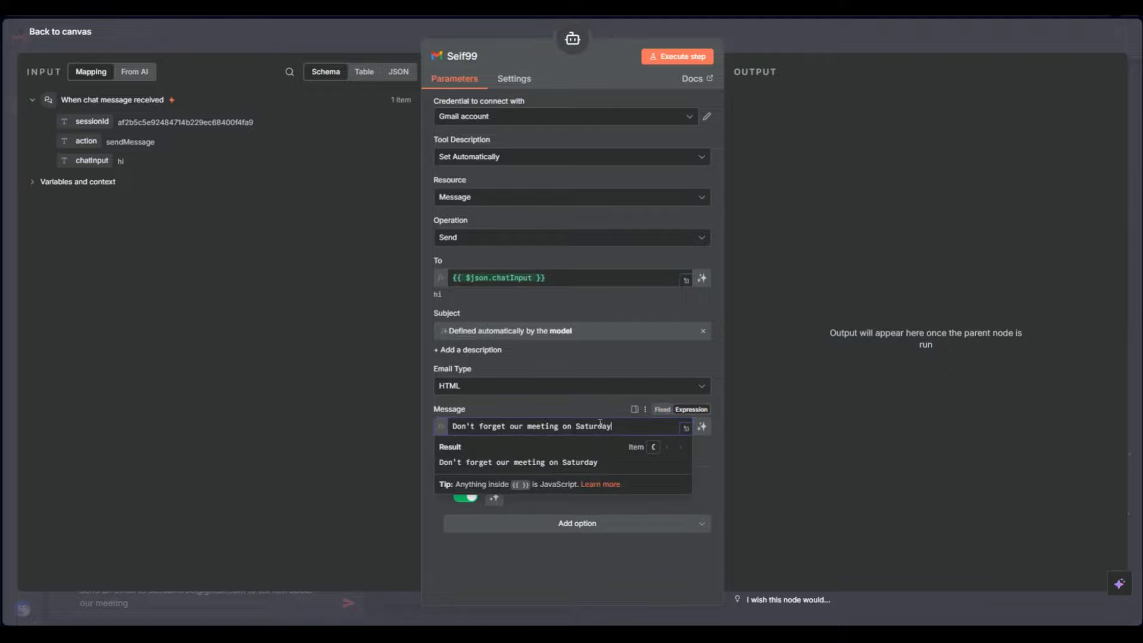
{"action": "left_click_drag", "start_coordinate": [620, 425], "coordinate": [427, 427]}
{"action": "type", "text": "{{"}
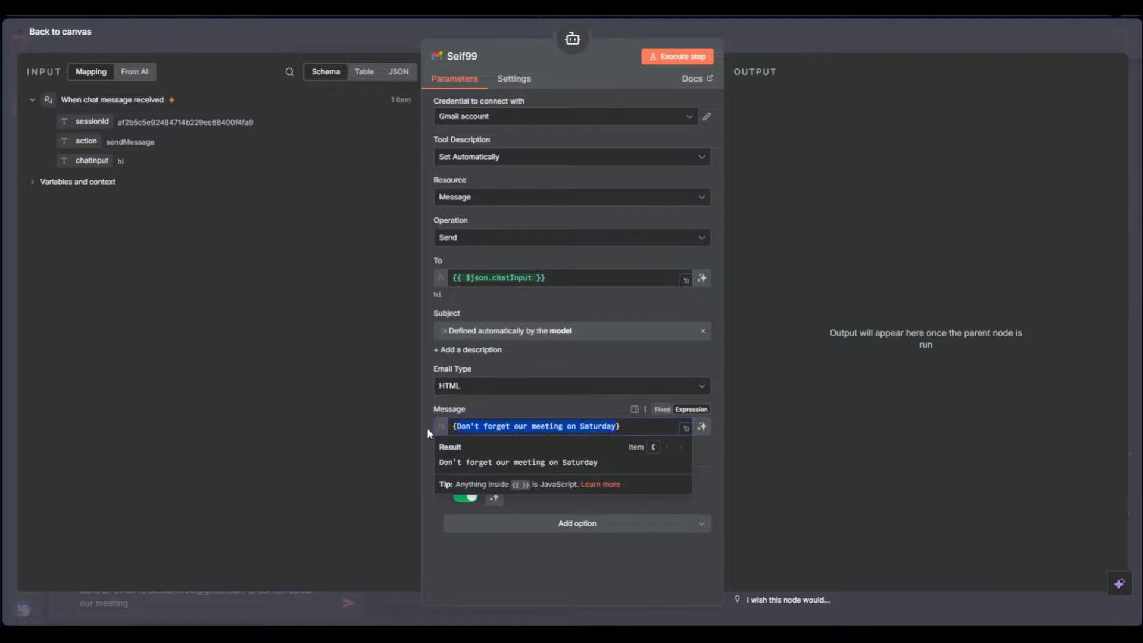
{"action": "key", "text": "BackSpace"}
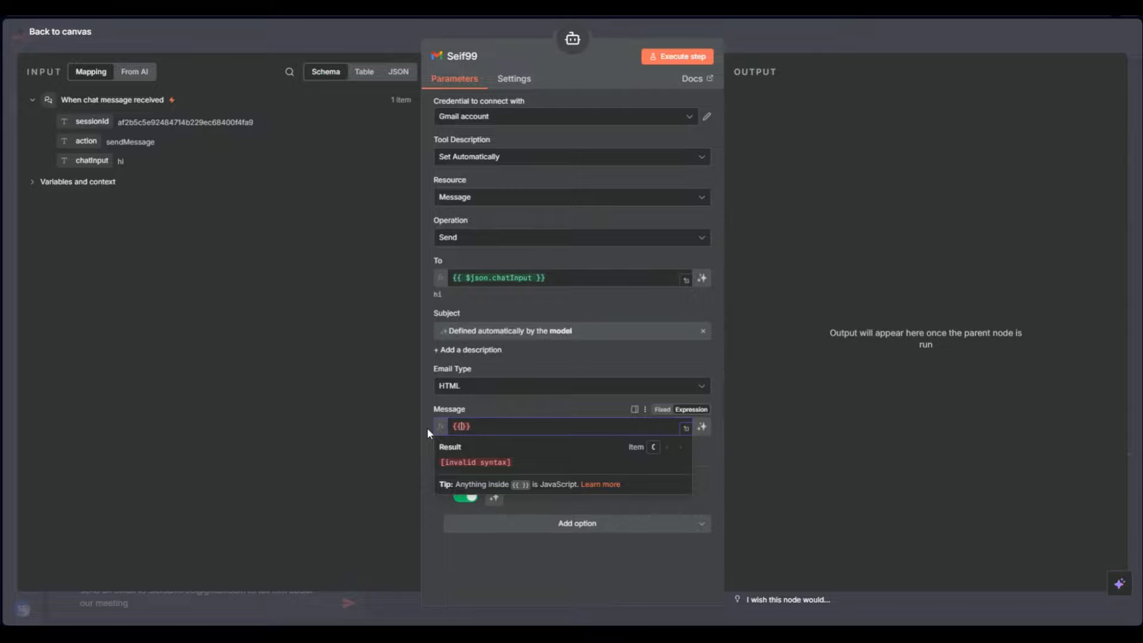
{"action": "type", "text": "$json"}
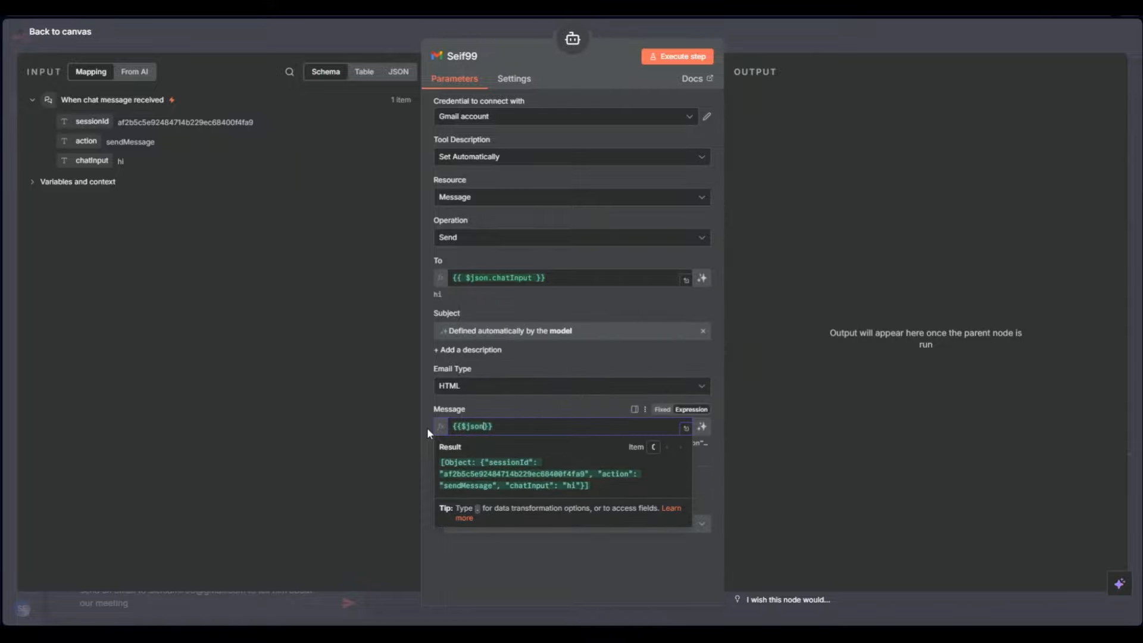
{"action": "type", "text": "."}
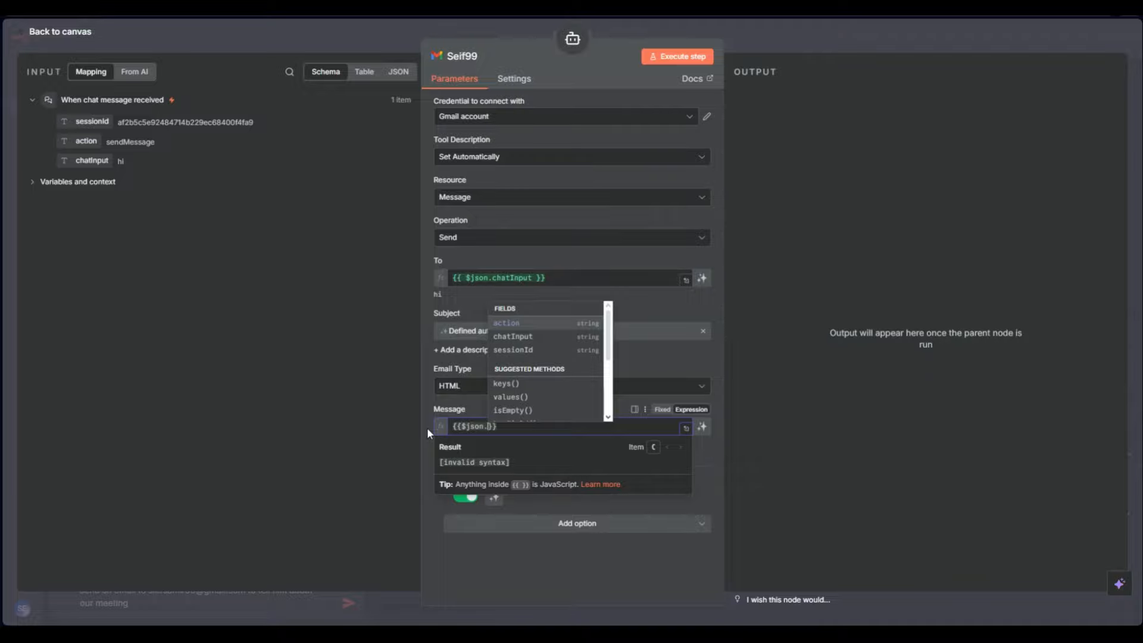
{"action": "key", "text": "Down"}
{"action": "key", "text": "Return"}
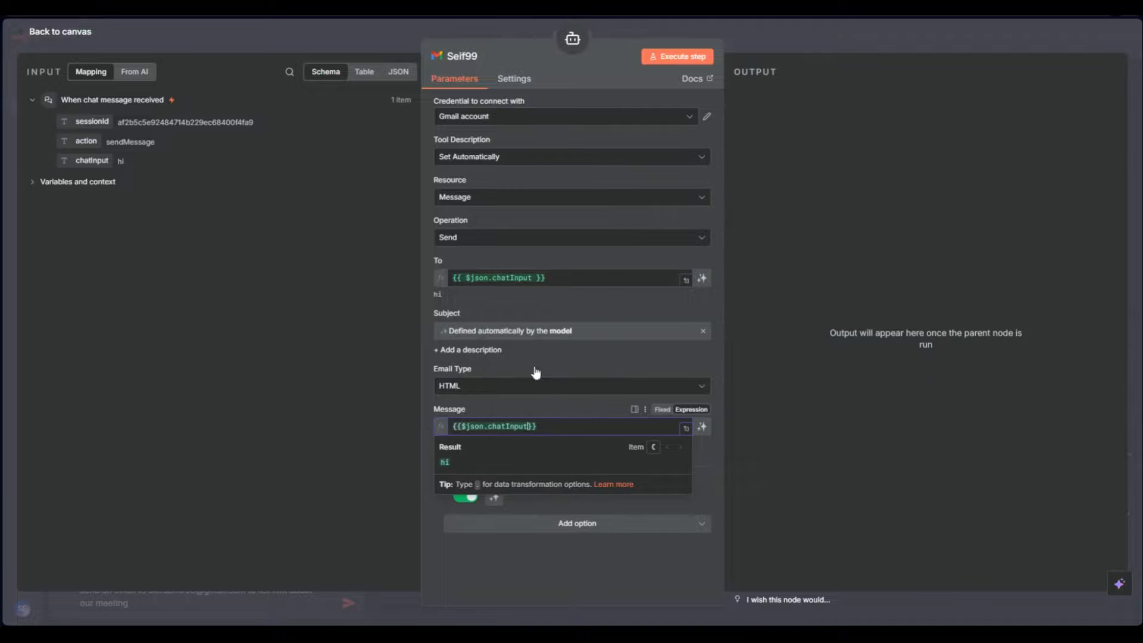
{"action": "left_click", "coordinate": [779, 377]}
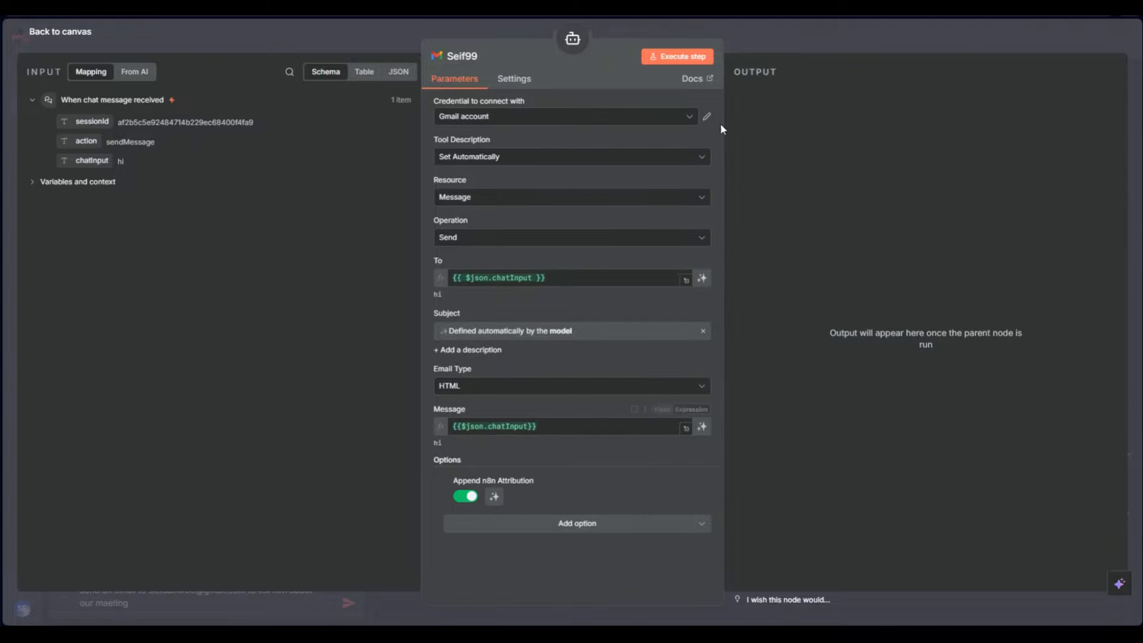
{"action": "left_click", "coordinate": [787, 43]}
{"action": "left_click", "coordinate": [349, 604]}
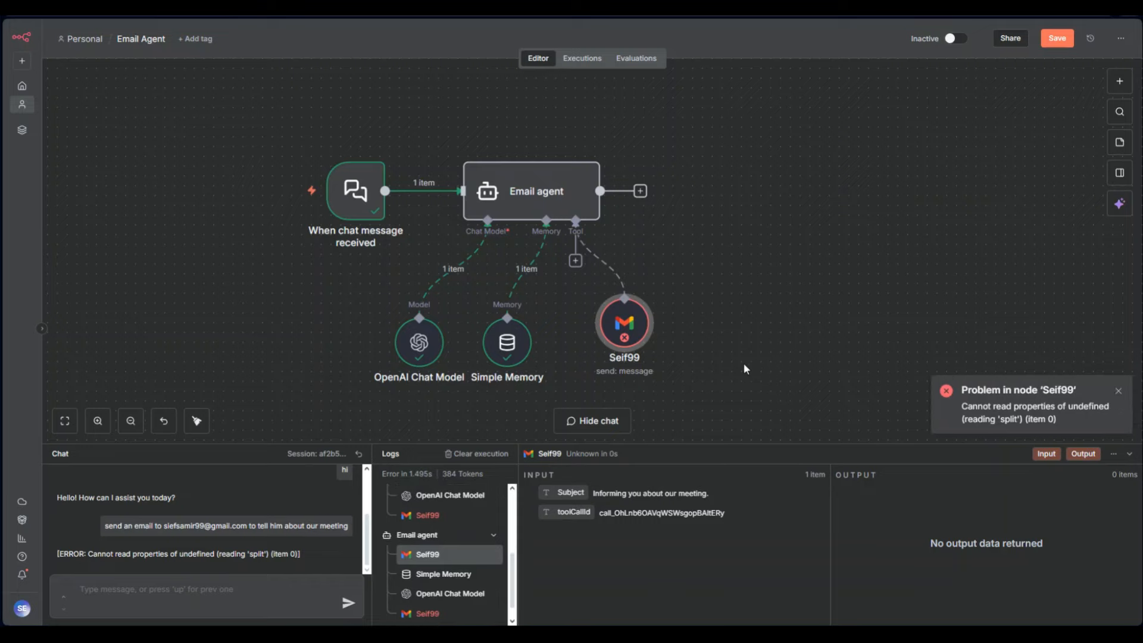
Open the errored Seif99 node, view the Mapping input fields, and have n8n AI analyze the 'split' error
{"action": "double_click", "coordinate": [632, 338]}
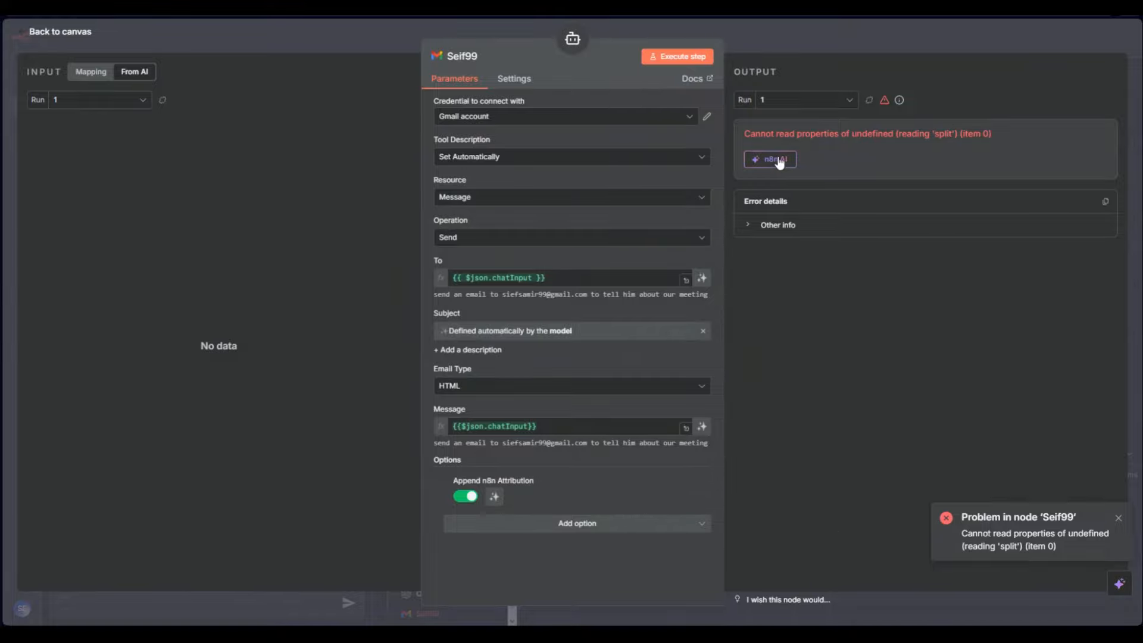
{"action": "left_click", "coordinate": [90, 71]}
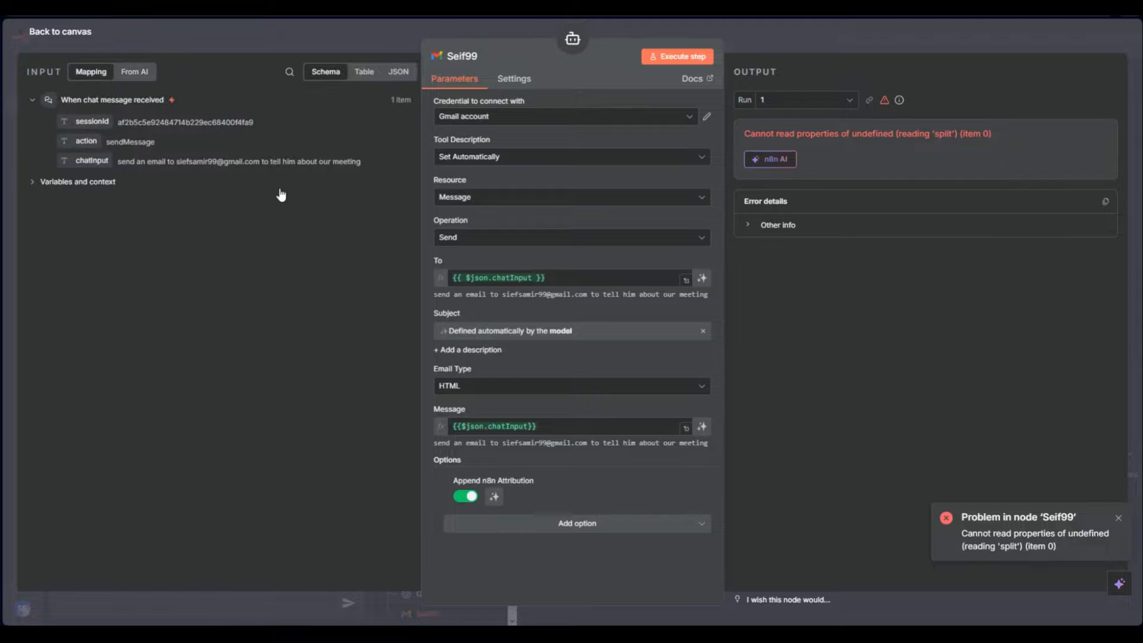
{"action": "left_click", "coordinate": [781, 161]}
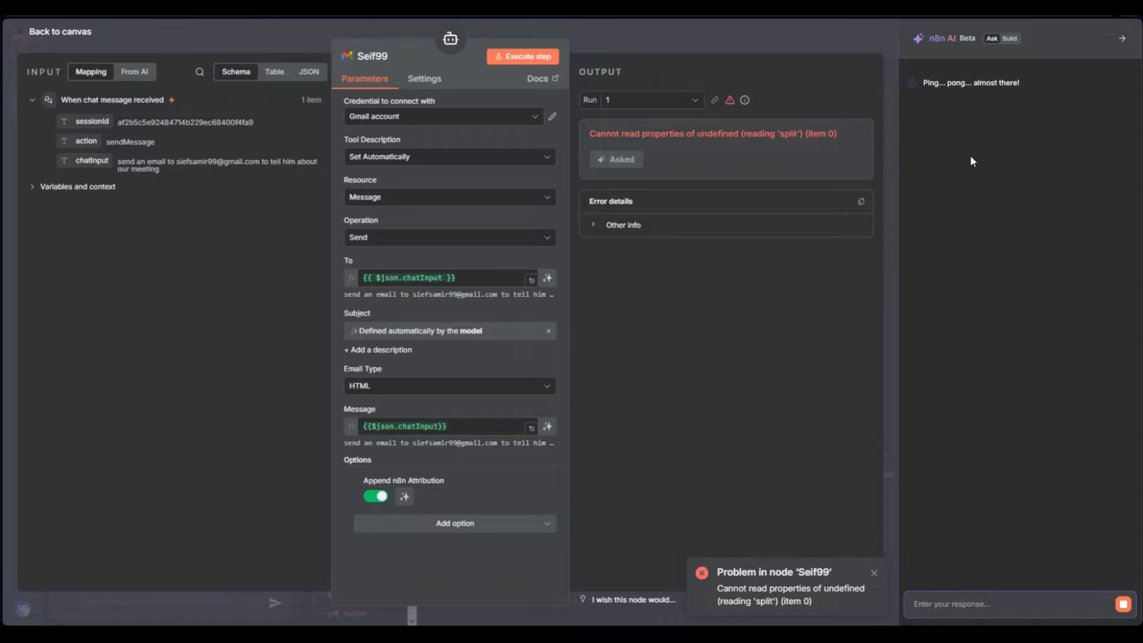
Dismiss the error toast and get n8n AI's corrected sendTo expression for the 'split' error
{"action": "left_click", "coordinate": [874, 573]}
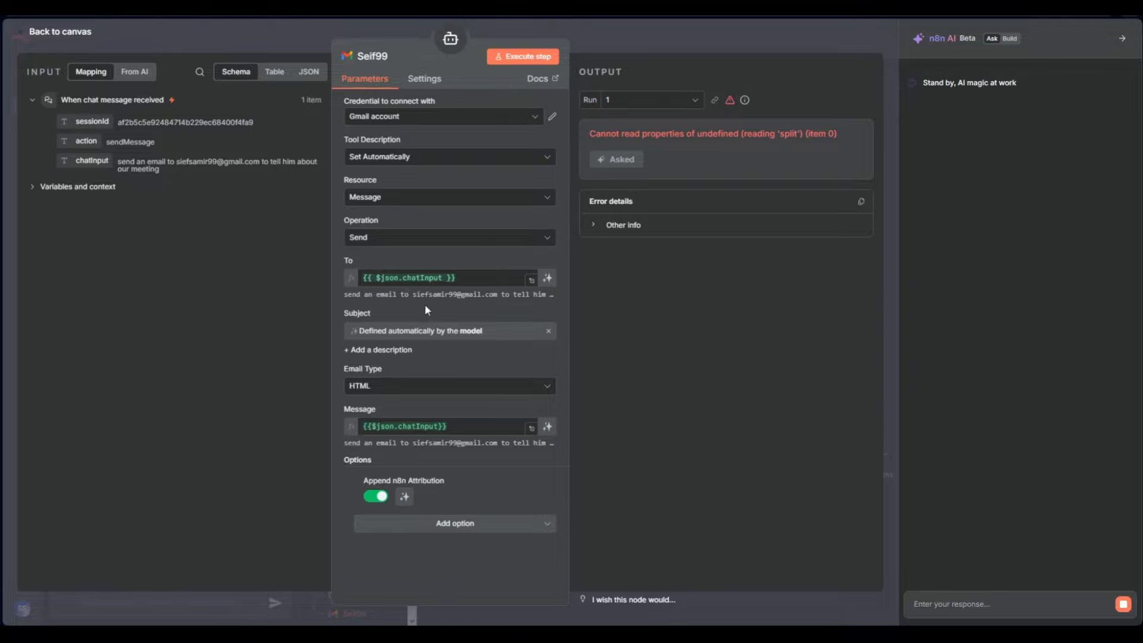
{"action": "left_click_drag", "start_coordinate": [412, 295], "coordinate": [498, 293]}
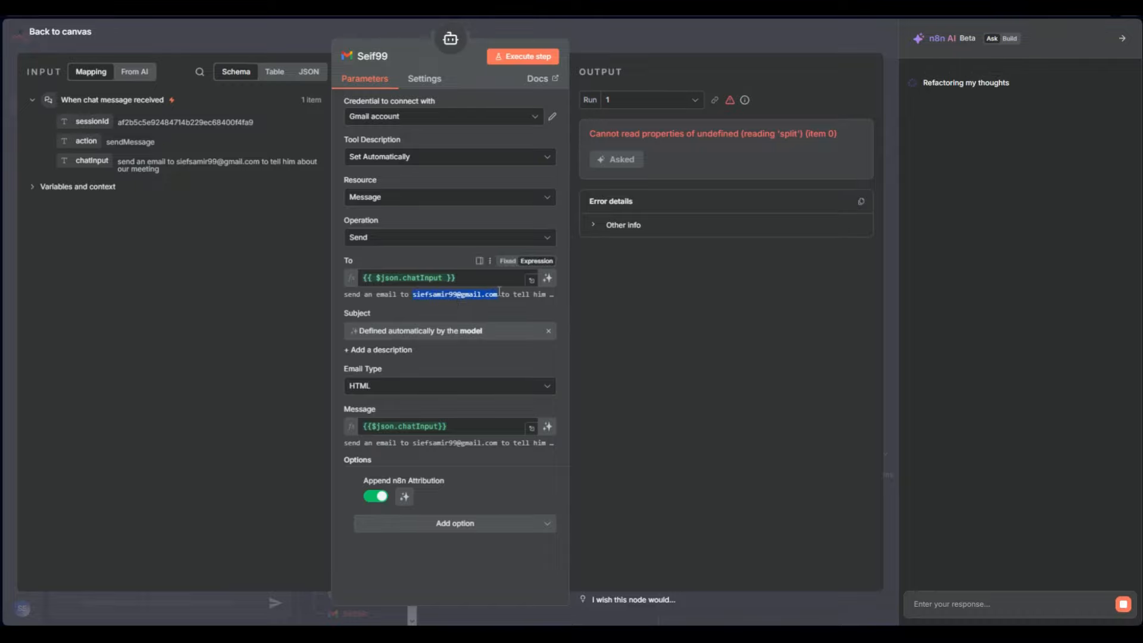
{"action": "left_click", "coordinate": [493, 300]}
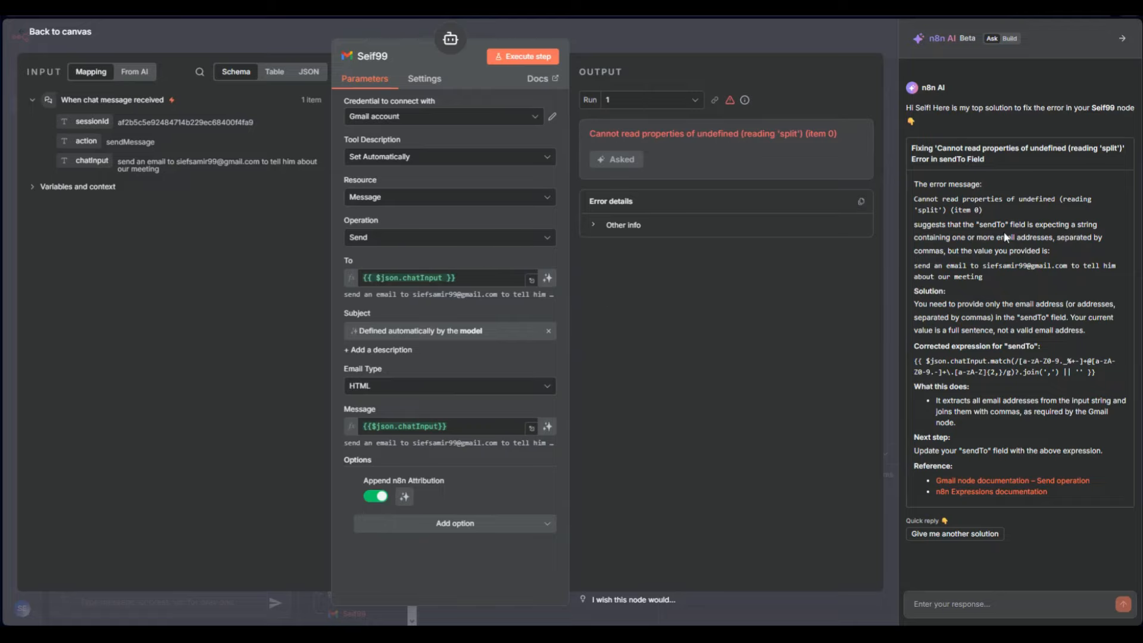
Copy the AI's corrected regex match/join sendTo expression from its answer
{"action": "left_click_drag", "start_coordinate": [979, 225], "coordinate": [1009, 226]}
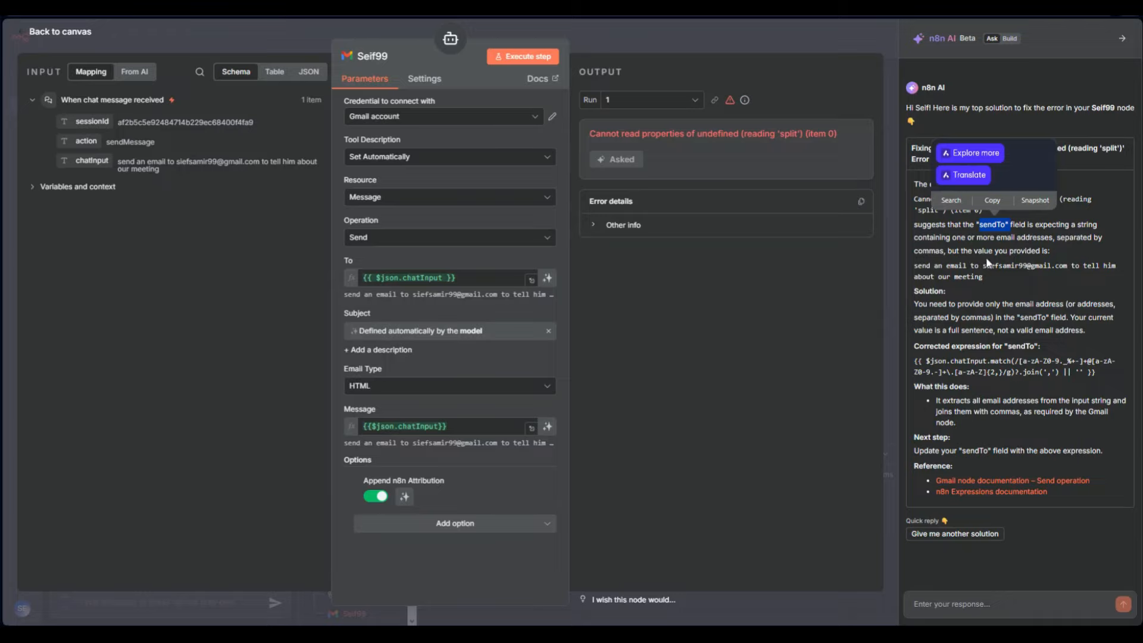
{"action": "left_click_drag", "start_coordinate": [920, 265], "coordinate": [968, 275]}
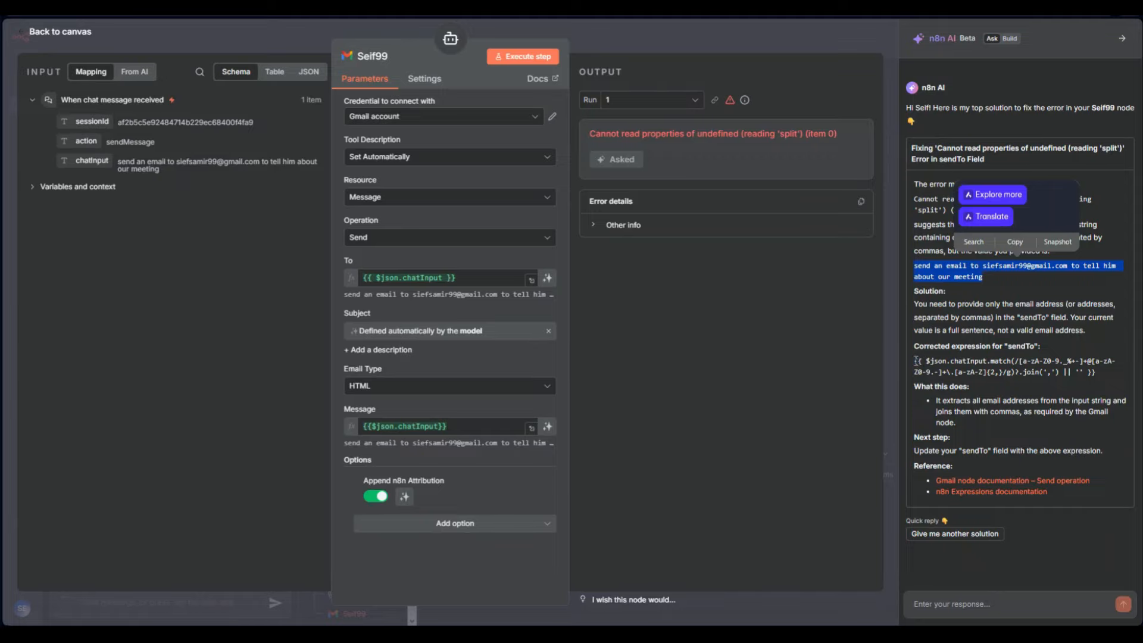
{"action": "left_click_drag", "start_coordinate": [915, 361], "coordinate": [1095, 372]}
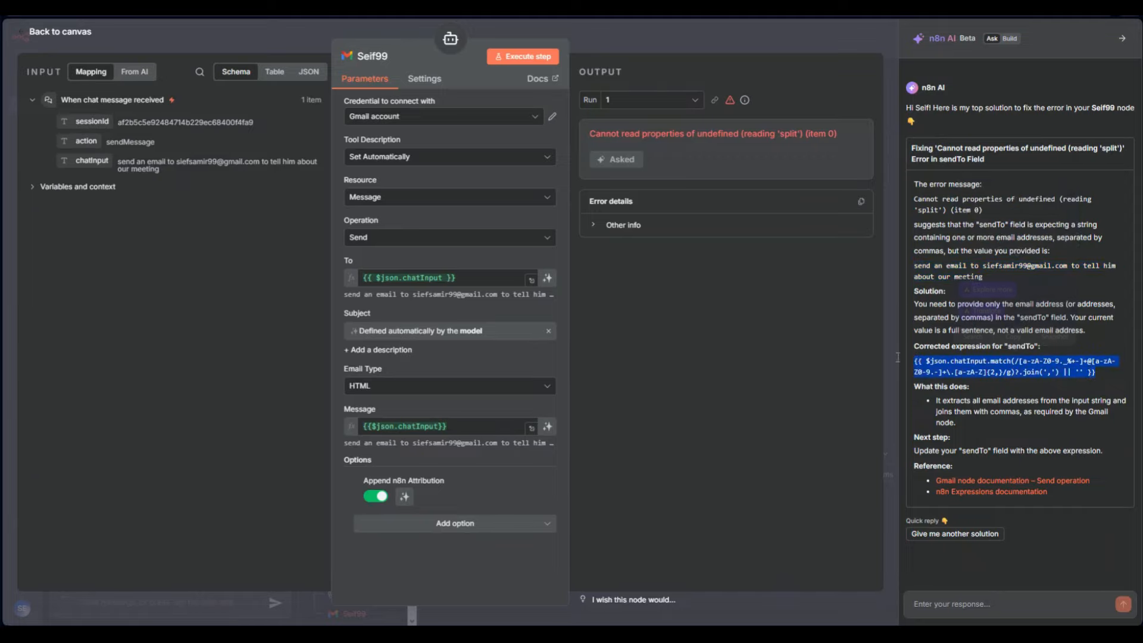
{"action": "key", "text": "ctrl+c"}
Replace the Gmail tool's To expression with the copied regex expression and return to the canvas
{"action": "left_click", "coordinate": [500, 278]}
{"action": "key", "text": "ctrl+a"}
{"action": "key", "text": "ctrl+v"}
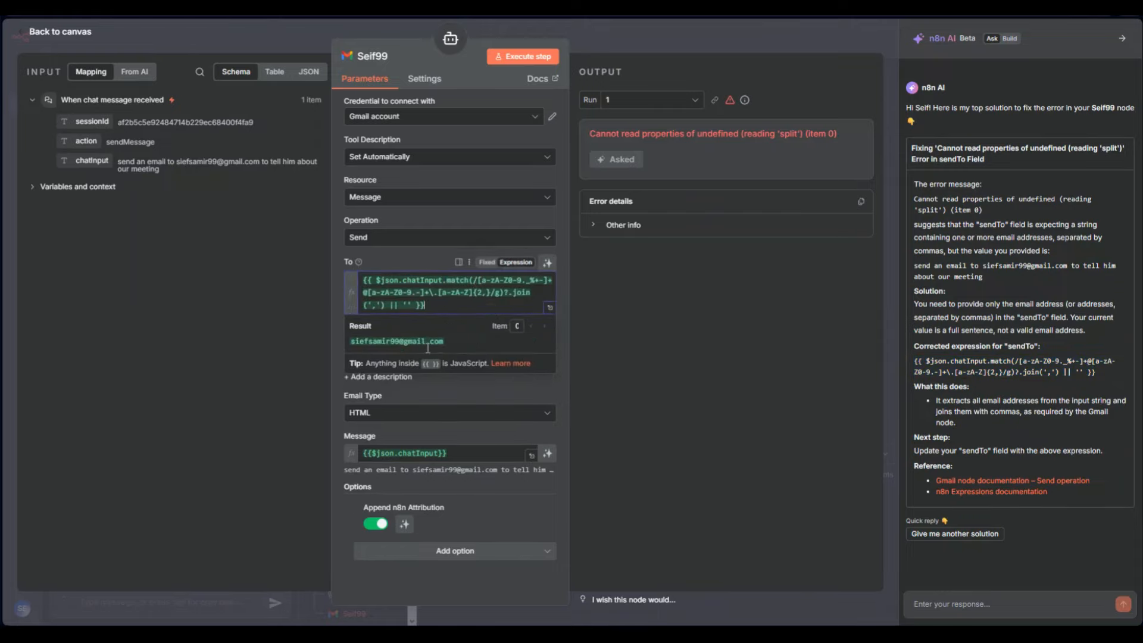
{"action": "left_click", "coordinate": [669, 383]}
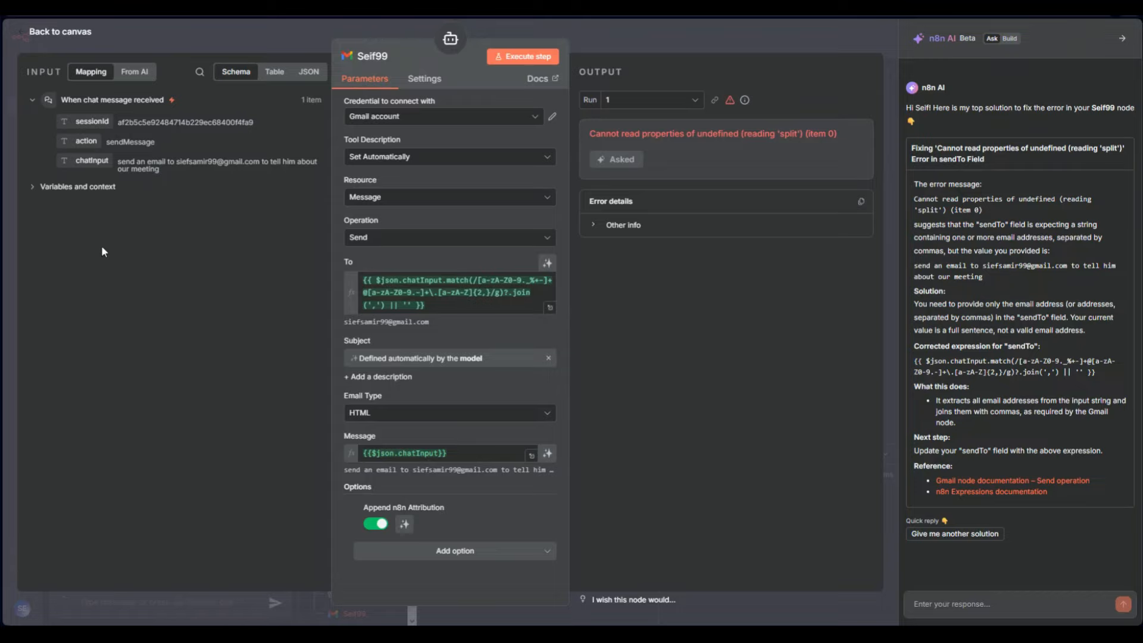
{"action": "left_click", "coordinate": [135, 71]}
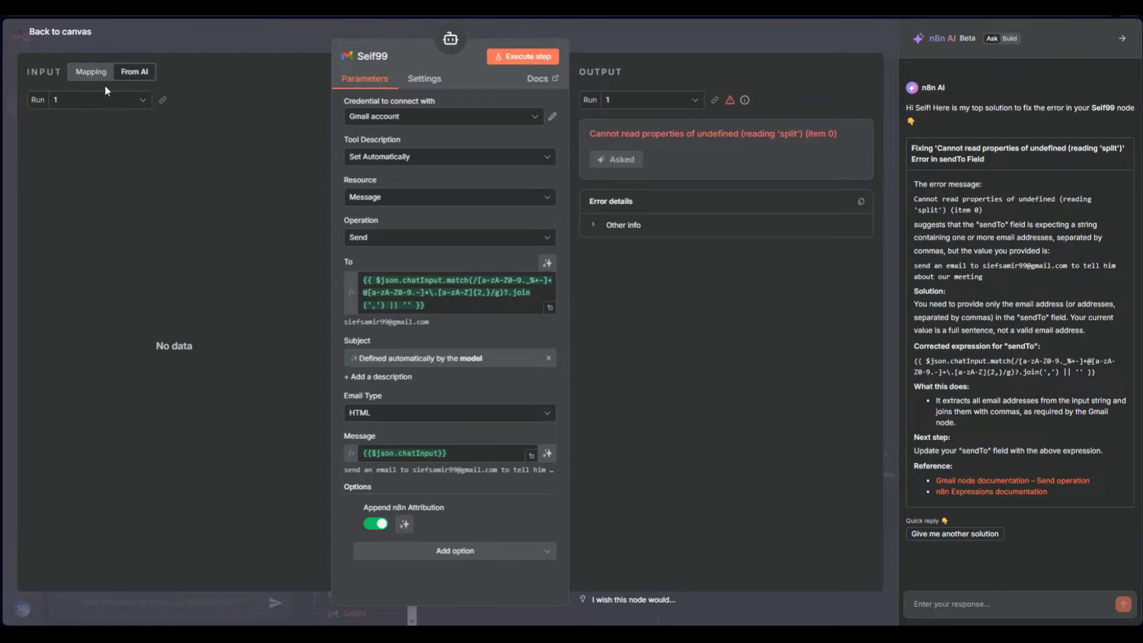
{"action": "left_click", "coordinate": [197, 23]}
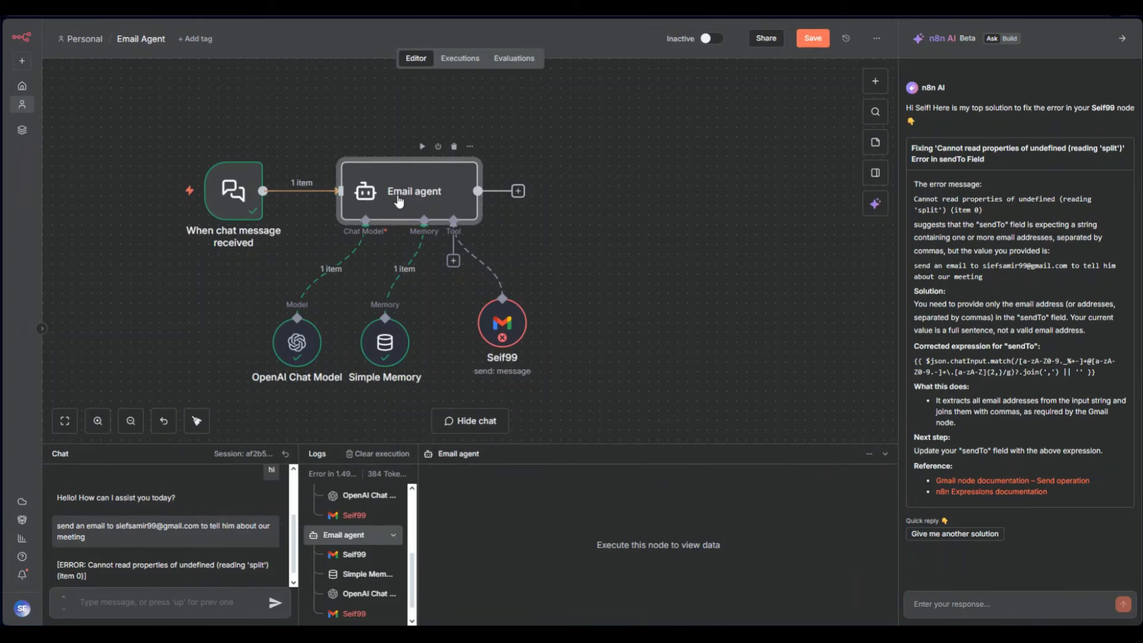
Save the Email Agent workflow
{"action": "double_click", "coordinate": [409, 190]}
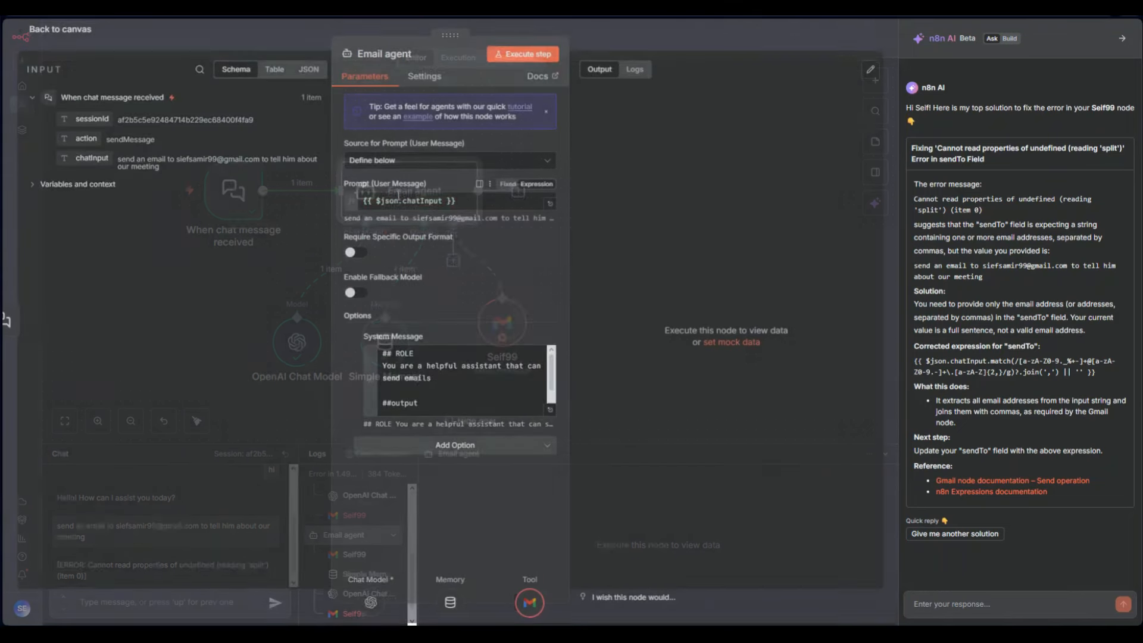
{"action": "left_click", "coordinate": [702, 42]}
{"action": "scroll", "coordinate": [655, 387], "scroll_direction": "up", "scroll_amount": 5}
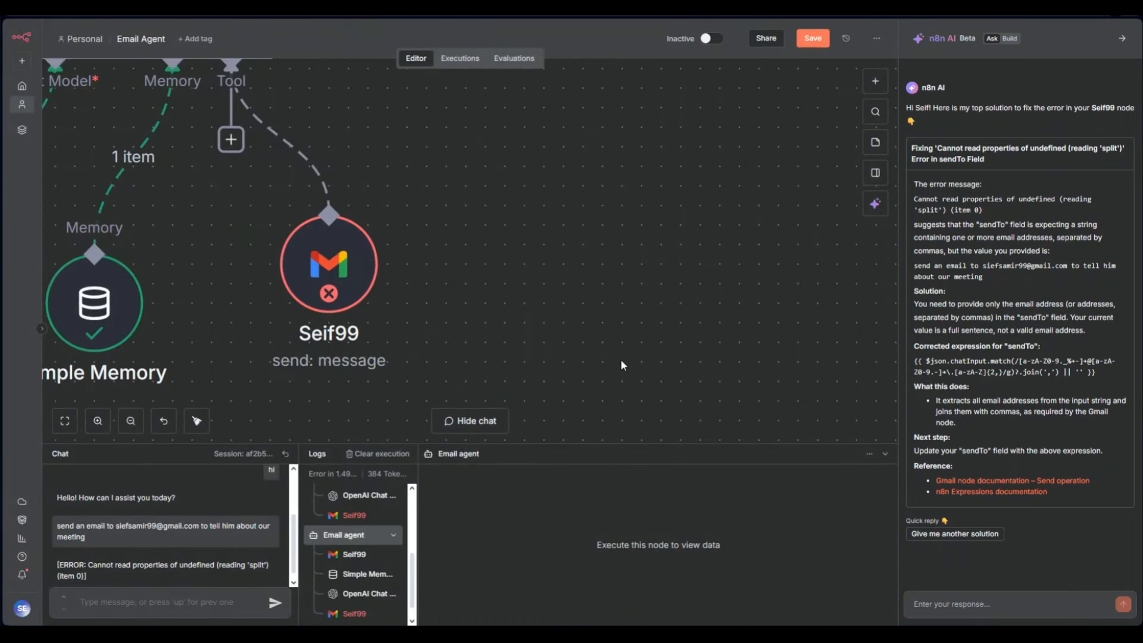
{"action": "scroll", "coordinate": [620, 359], "scroll_direction": "down", "scroll_amount": 5}
{"action": "left_click", "coordinate": [812, 38]}
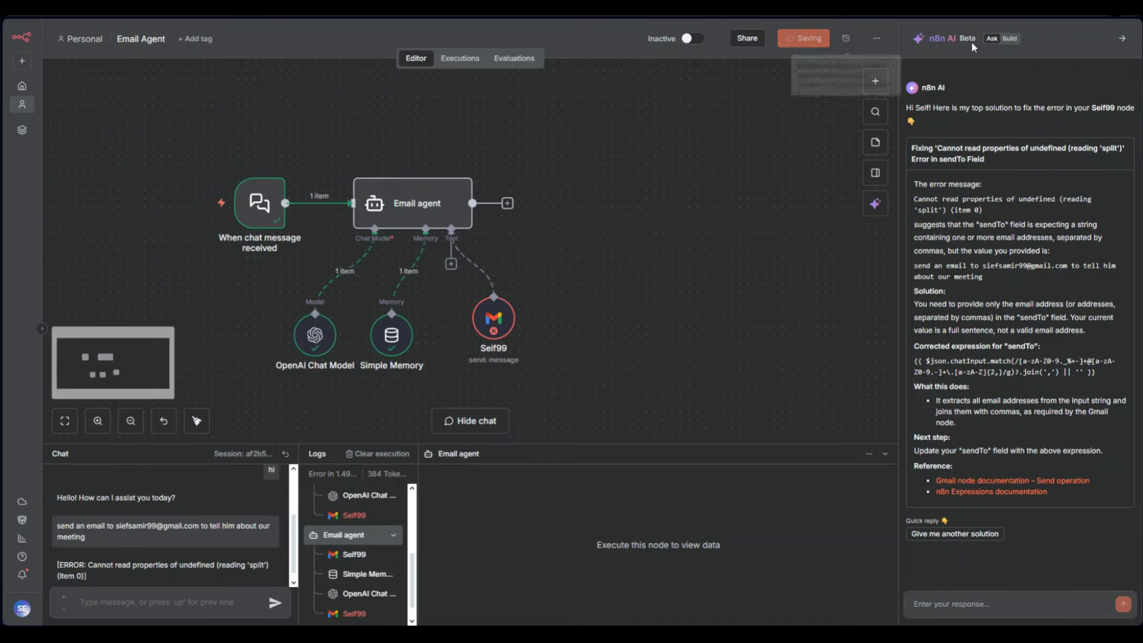
Close the AI assistant and resend the earlier email request in the chat
{"action": "left_click", "coordinate": [1121, 40]}
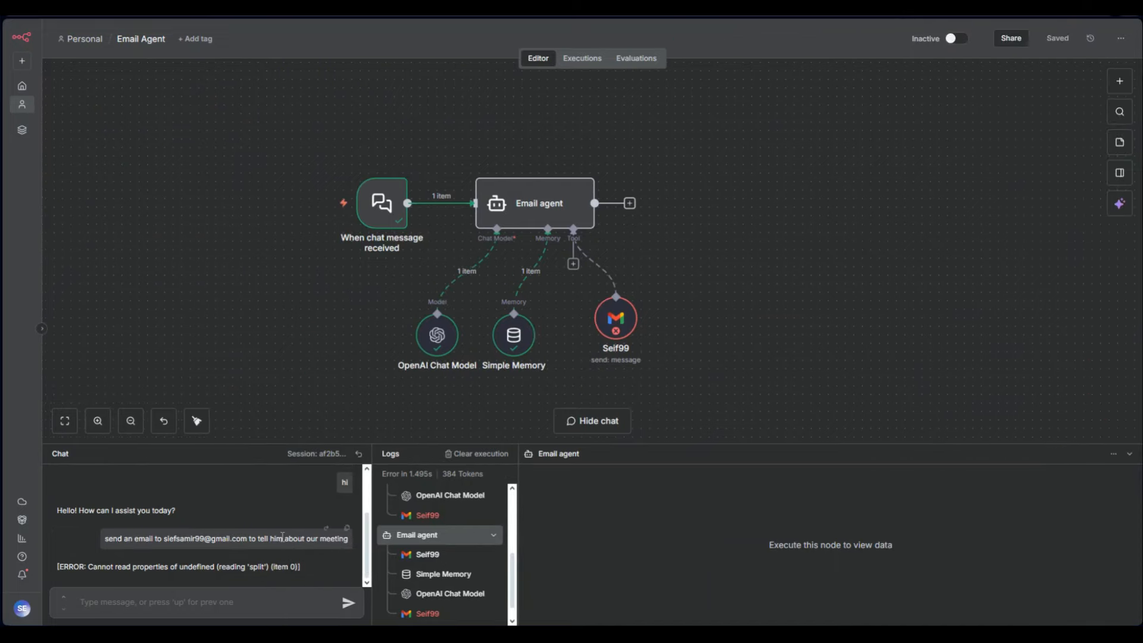
{"action": "key", "text": "ctrl+c"}
{"action": "left_click", "coordinate": [250, 600]}
{"action": "key", "text": "ctrl+v"}
{"action": "key", "text": "Return"}
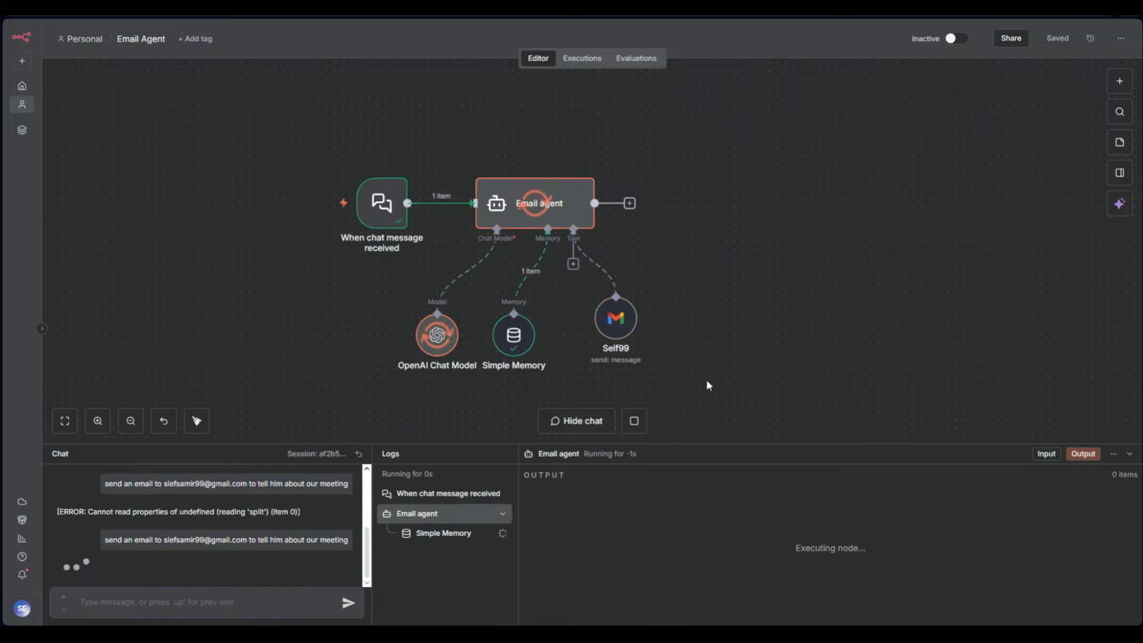
Inspect the Gmail tool's repeated 'split' error details and chat trigger inputs, then return to canvas
{"action": "double_click", "coordinate": [617, 319]}
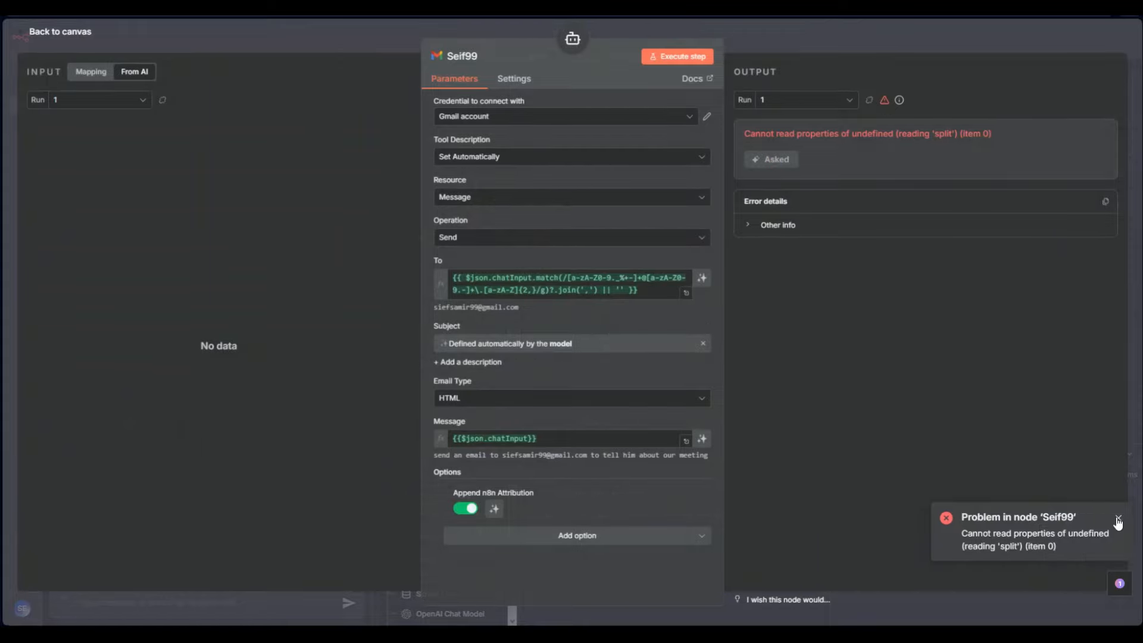
{"action": "left_click", "coordinate": [1118, 518]}
{"action": "left_click_drag", "start_coordinate": [519, 454], "coordinate": [489, 456]}
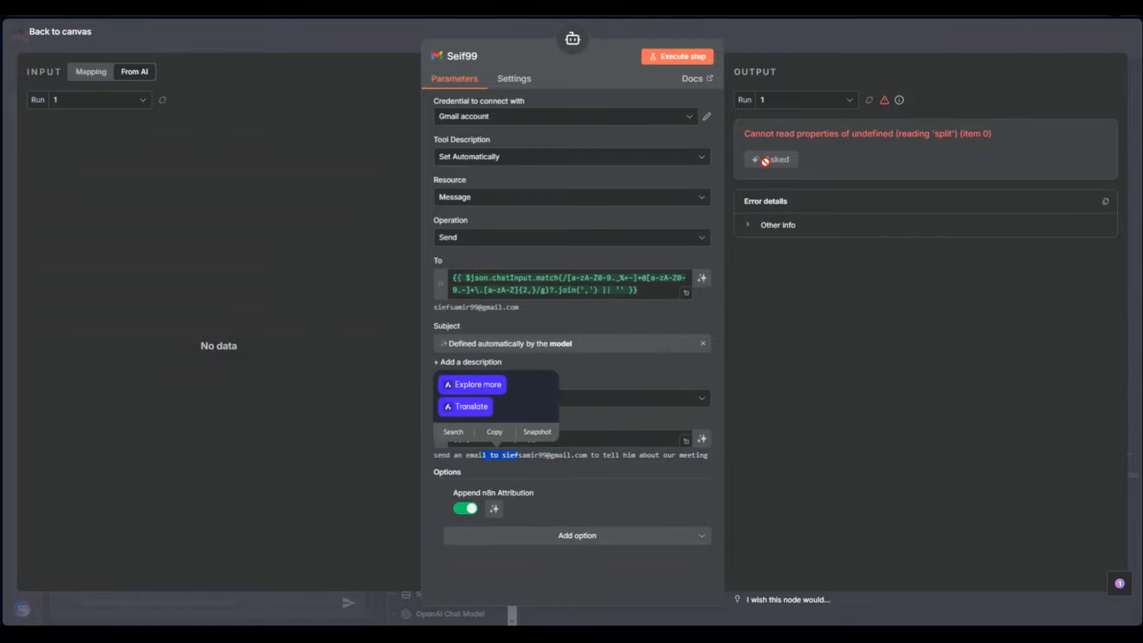
{"action": "left_click", "coordinate": [749, 224]}
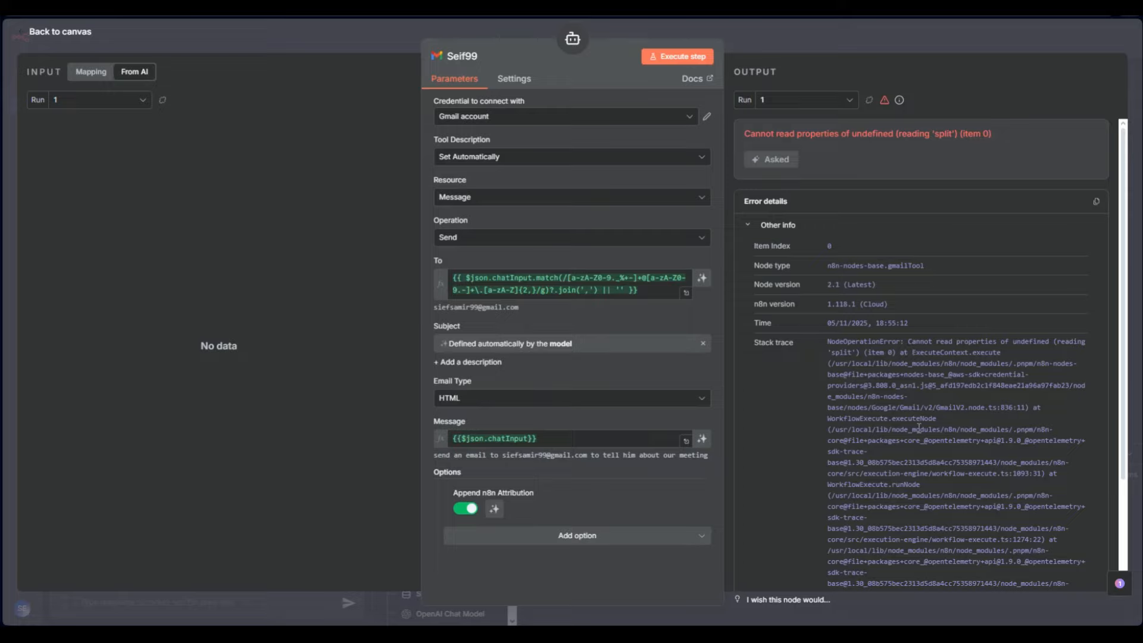
{"action": "left_click", "coordinate": [748, 224]}
{"action": "left_click", "coordinate": [778, 107]}
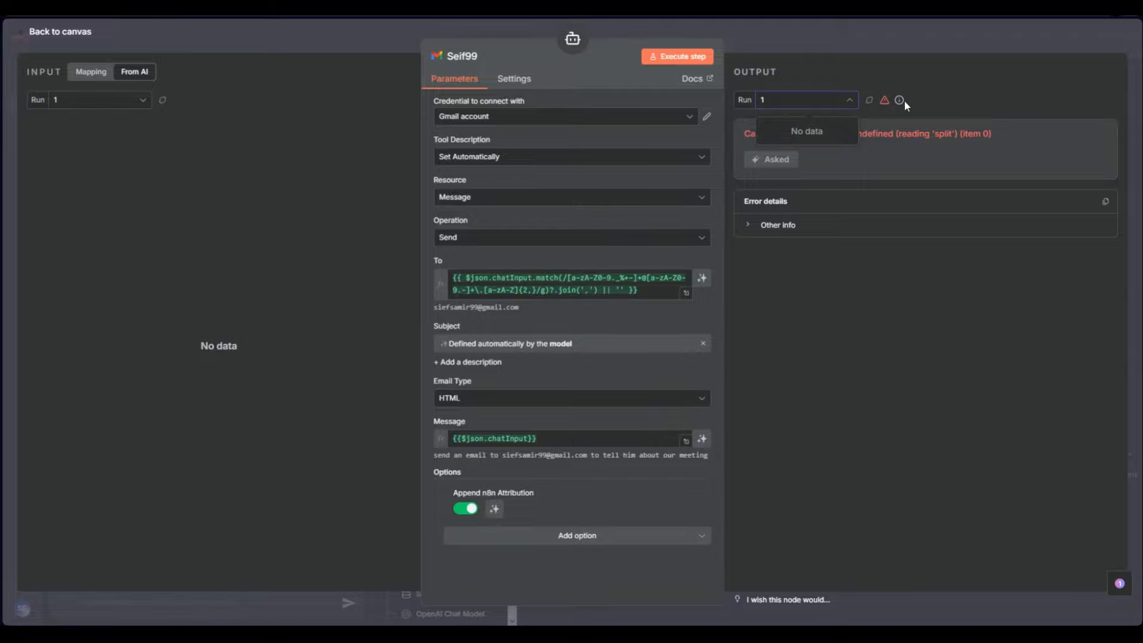
{"action": "left_click", "coordinate": [871, 104]}
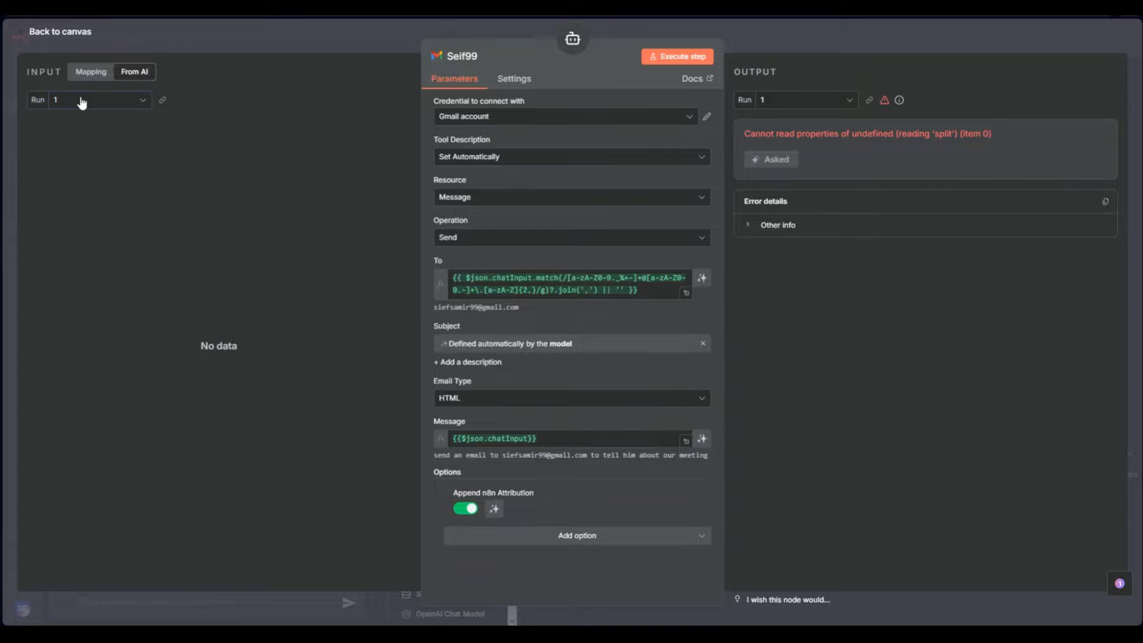
{"action": "left_click", "coordinate": [95, 74]}
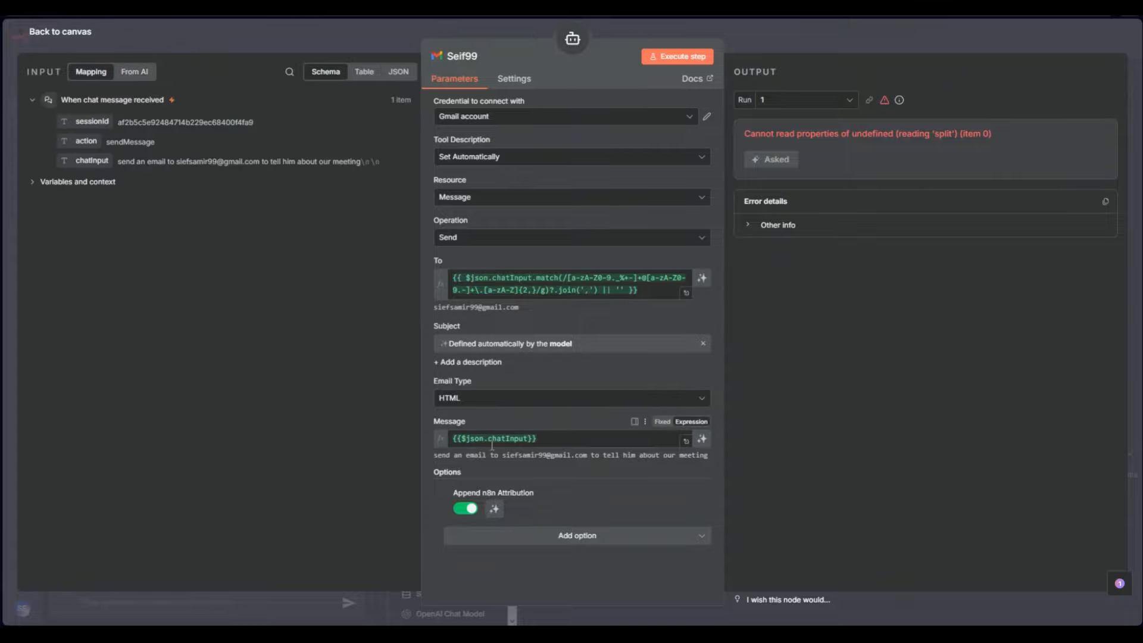
{"action": "left_click", "coordinate": [801, 49]}
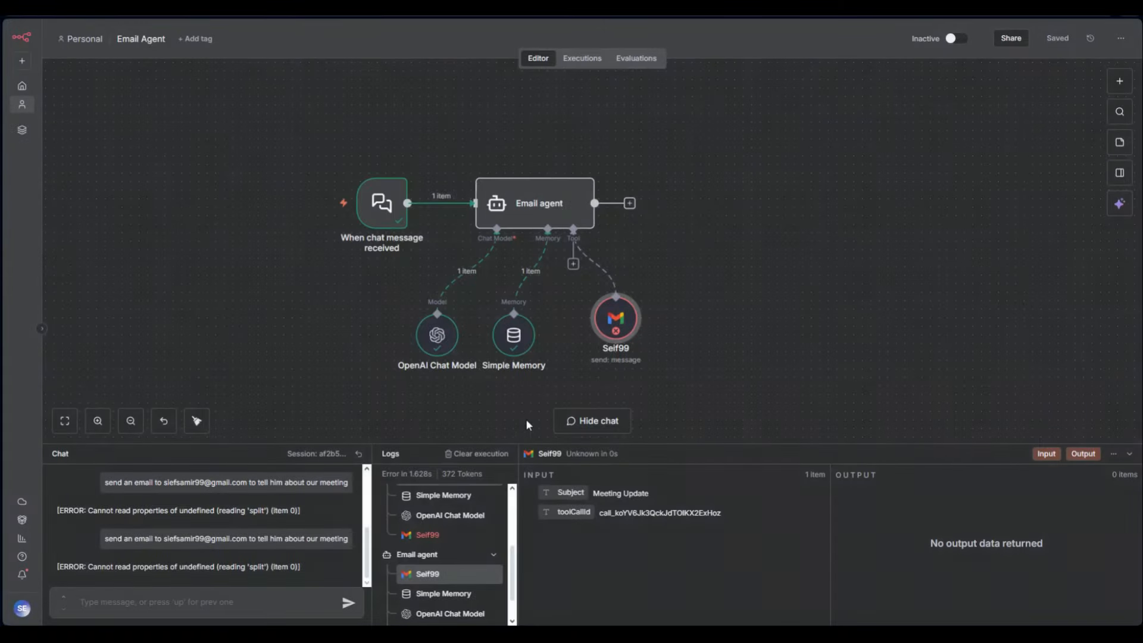
Add a system message line telling the agent to extract the recipient and content and use the gmail send message tool
{"action": "double_click", "coordinate": [528, 221]}
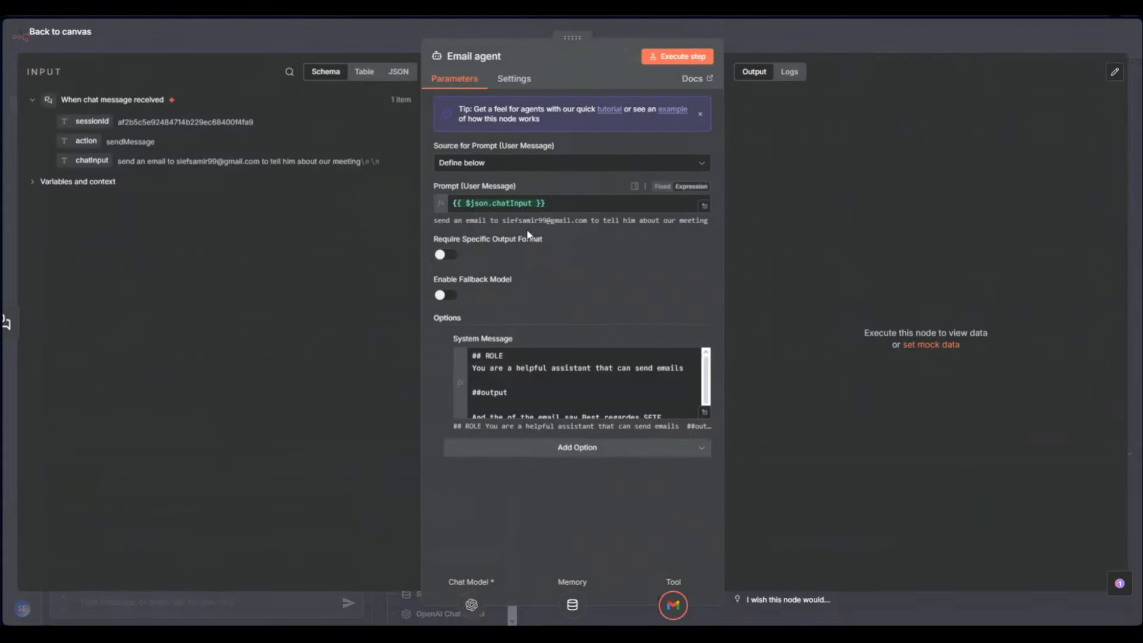
{"action": "left_click", "coordinate": [704, 419]}
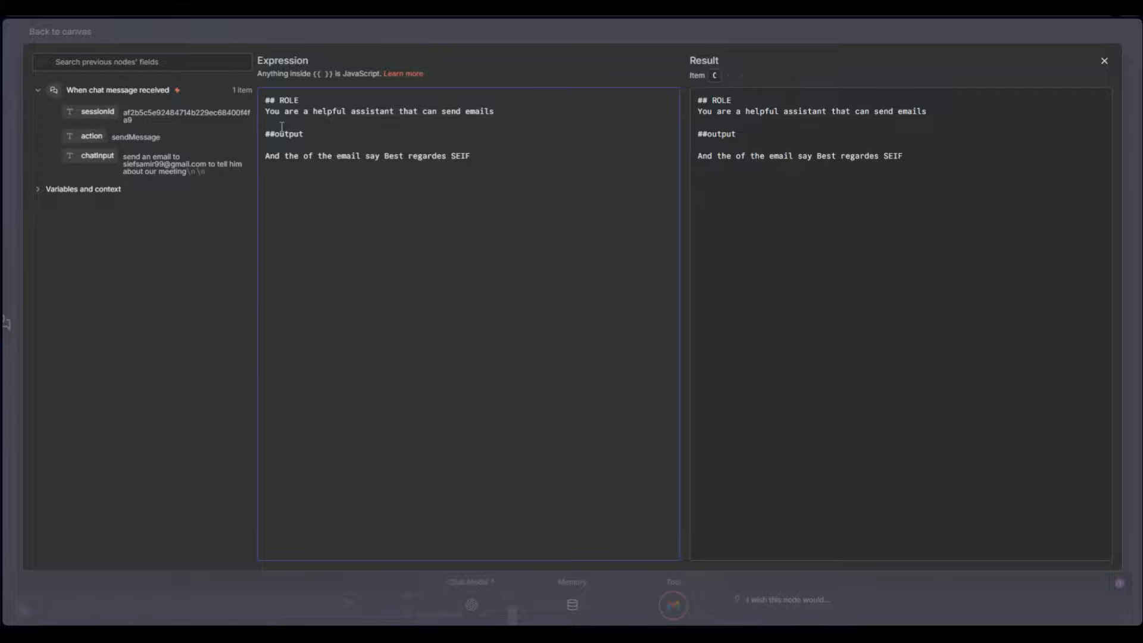
{"action": "key", "text": "Return"}
{"action": "key", "text": "Return"}
{"action": "key", "text": "Return"}
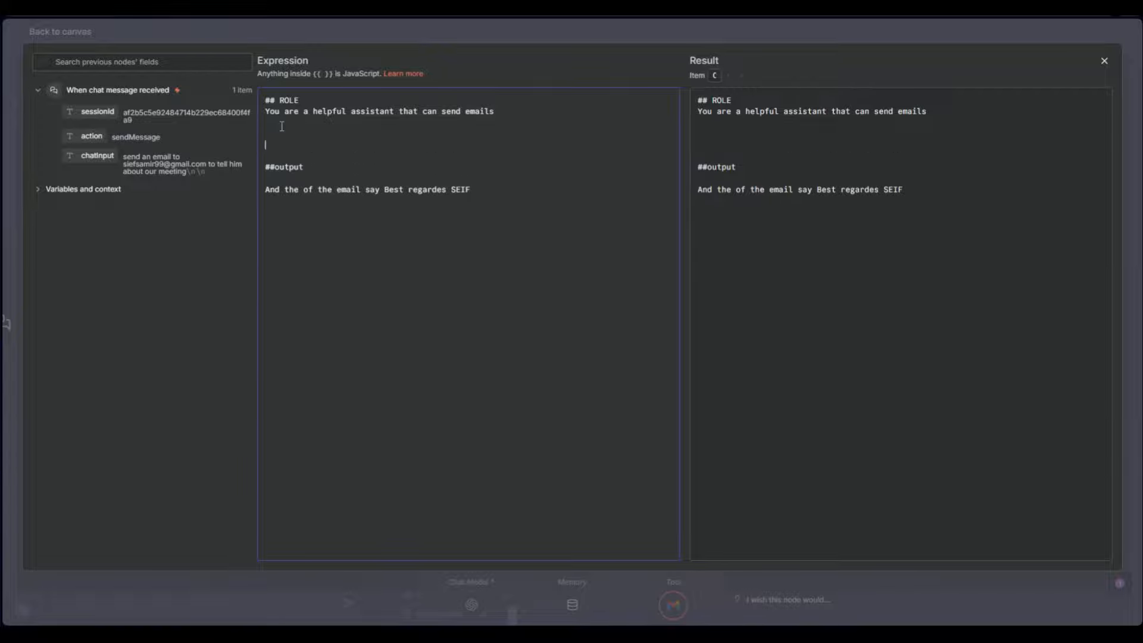
{"action": "type", "text": "You need to extract the use"}
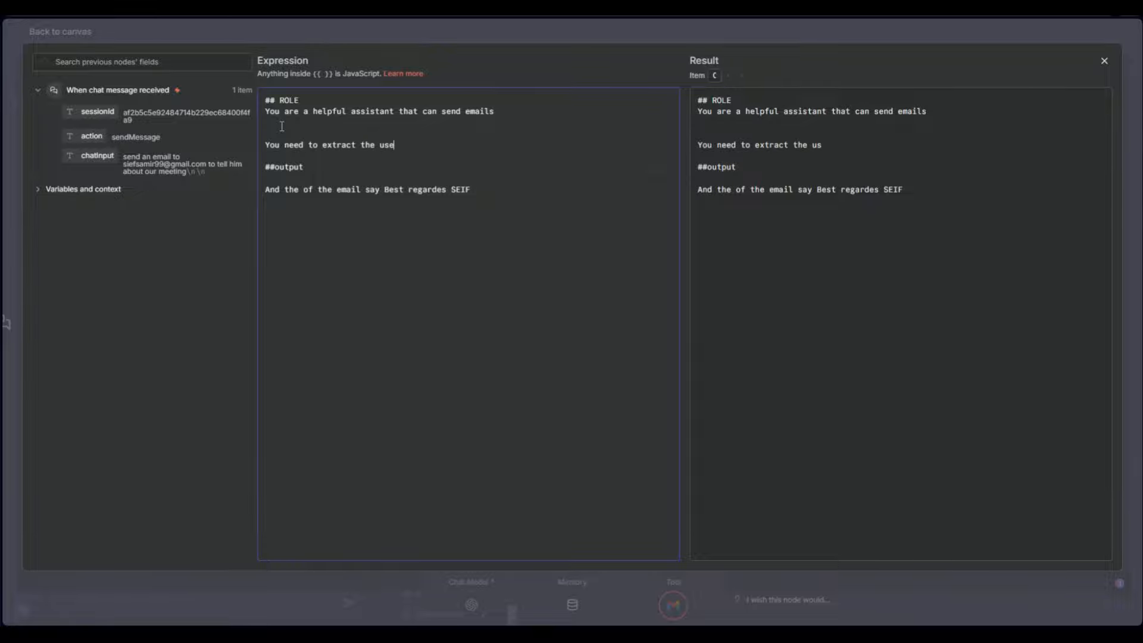
{"action": "type", "text": "r query and get the email"}
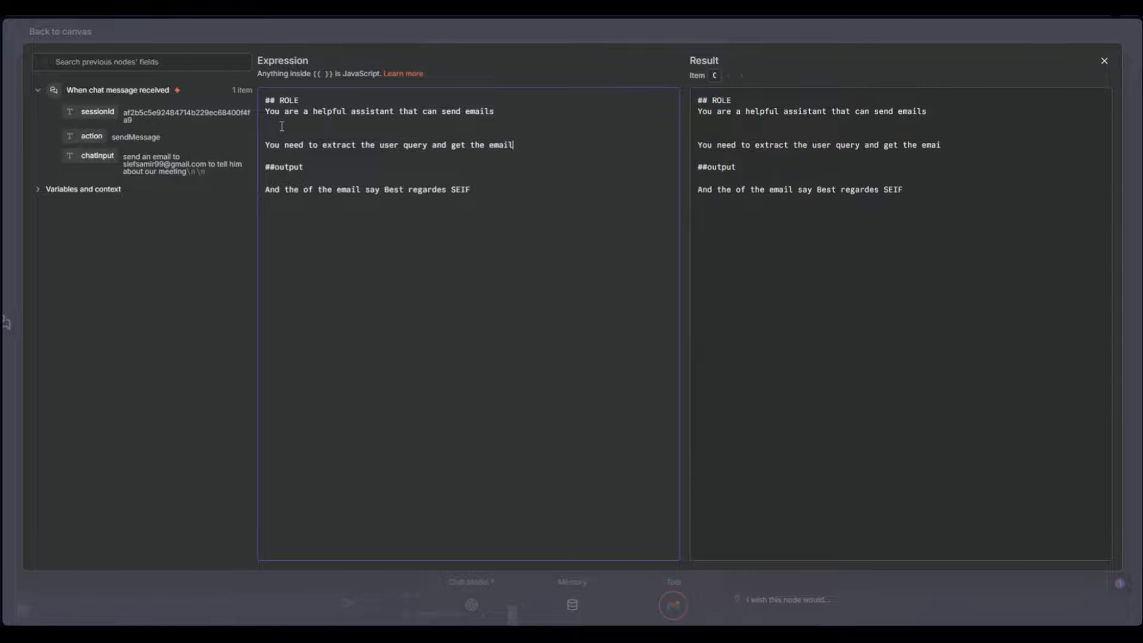
{"action": "type", "text": " a"}
{"action": "type", "text": "nd the content of the ema"}
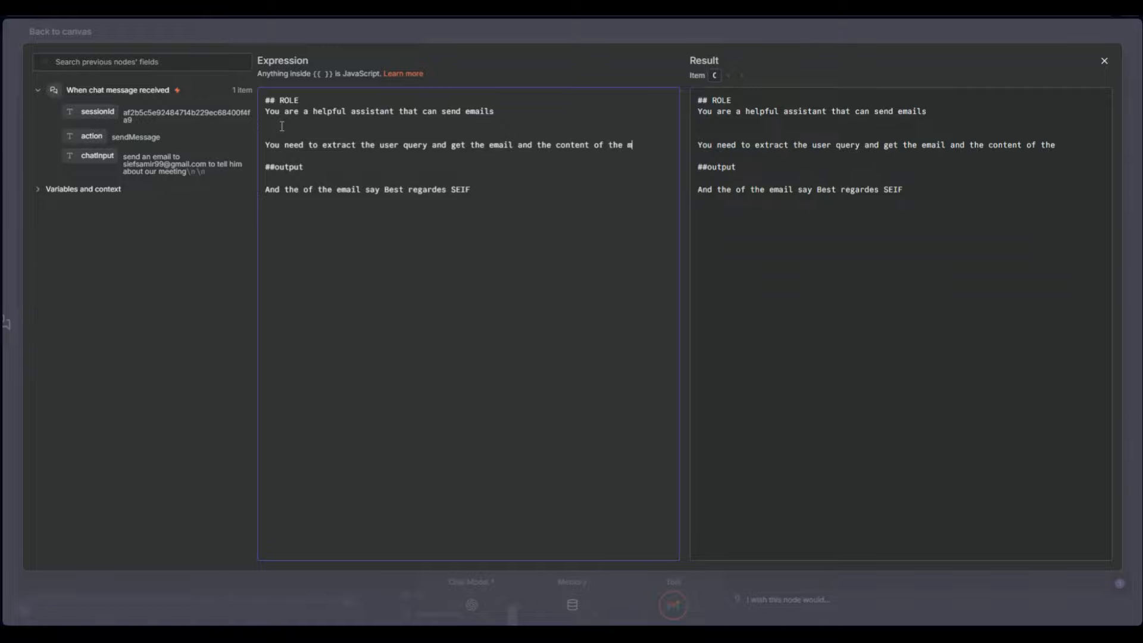
{"action": "type", "text": "il the send it "}
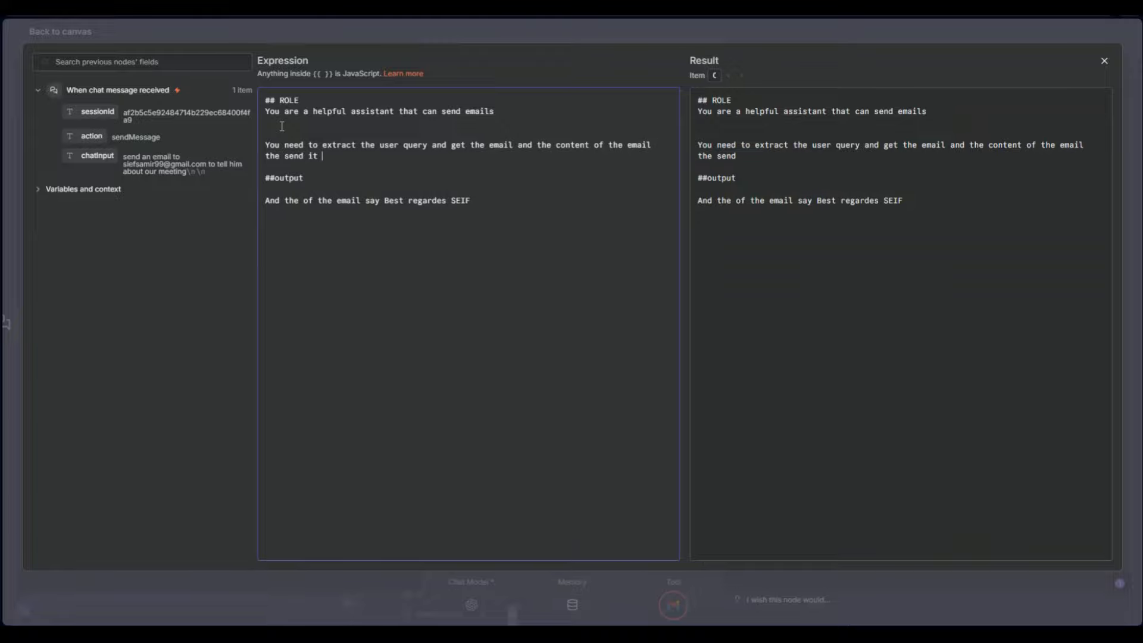
{"action": "type", "text": "to the gmail send mass"}
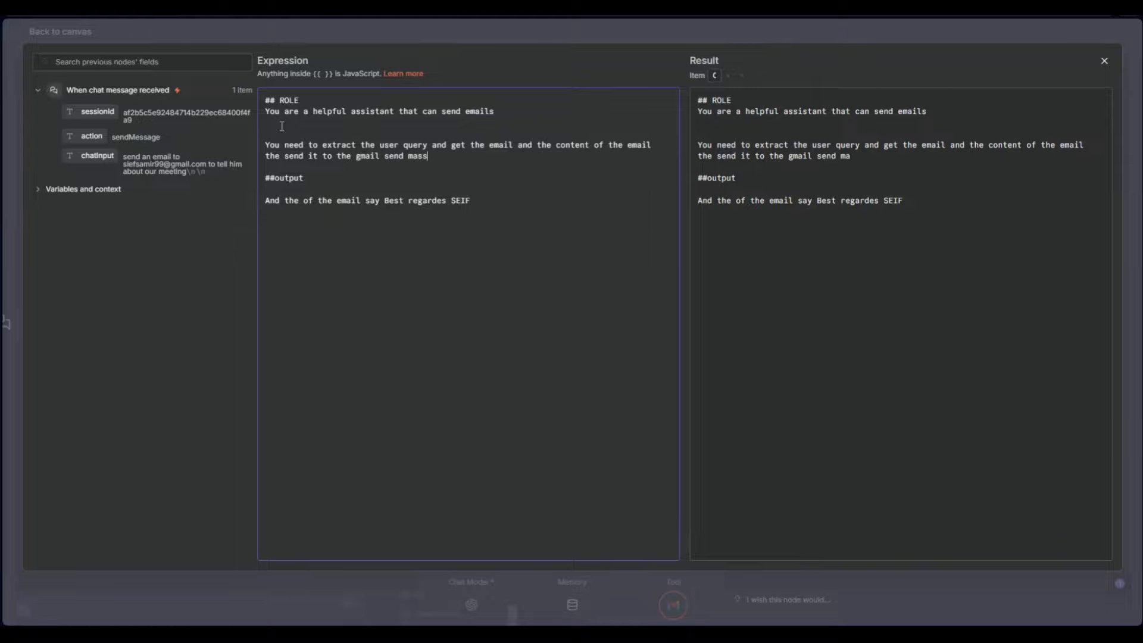
{"action": "key", "text": "BackSpace"}
{"action": "key", "text": "BackSpace"}
{"action": "type", "text": "meesaege tool"}
{"action": "key", "text": "BackSpace"}
{"action": "type", "text": "s"}
{"action": "key", "text": "BackSpace"}
Test-run the Email agent step, then open the Gmail tool node
{"action": "left_click", "coordinate": [288, 31]}
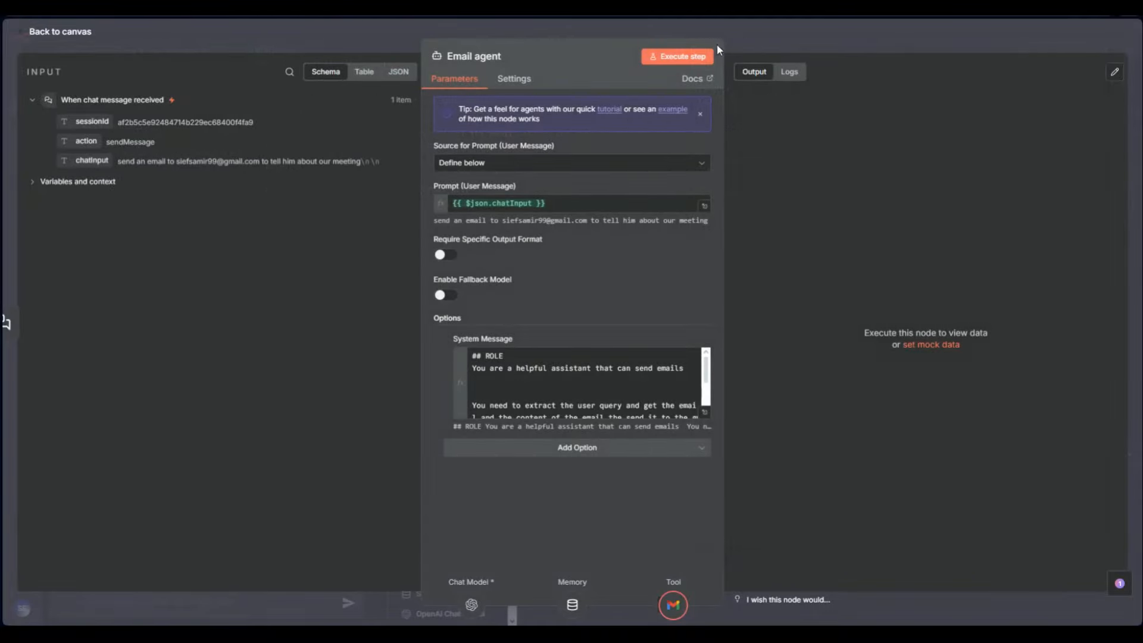
{"action": "left_click", "coordinate": [690, 56]}
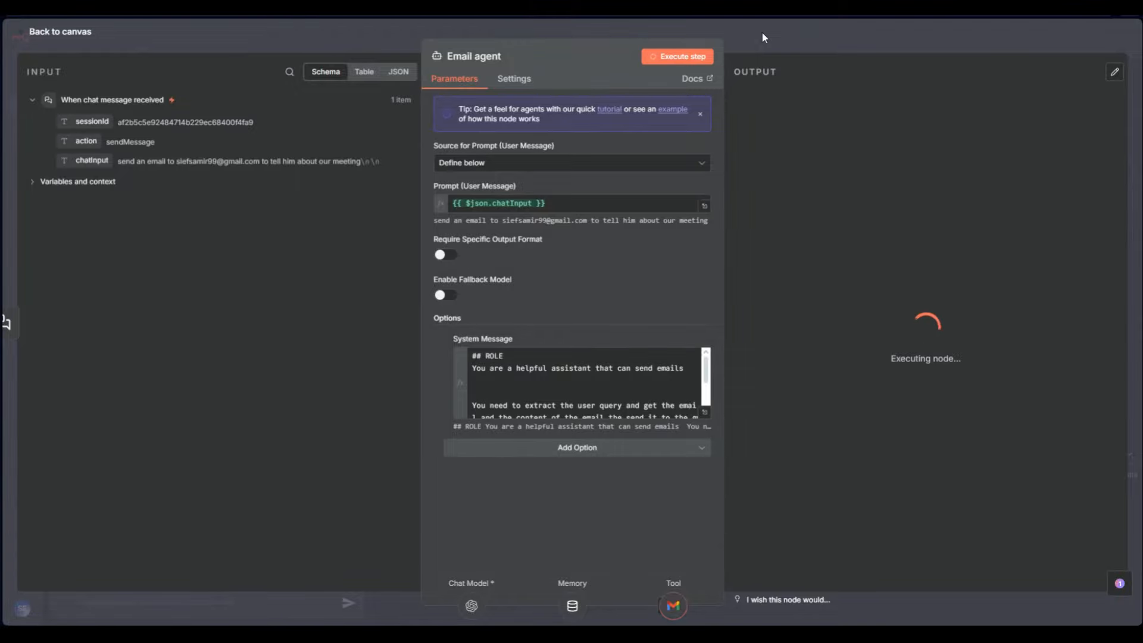
{"action": "left_click", "coordinate": [764, 38]}
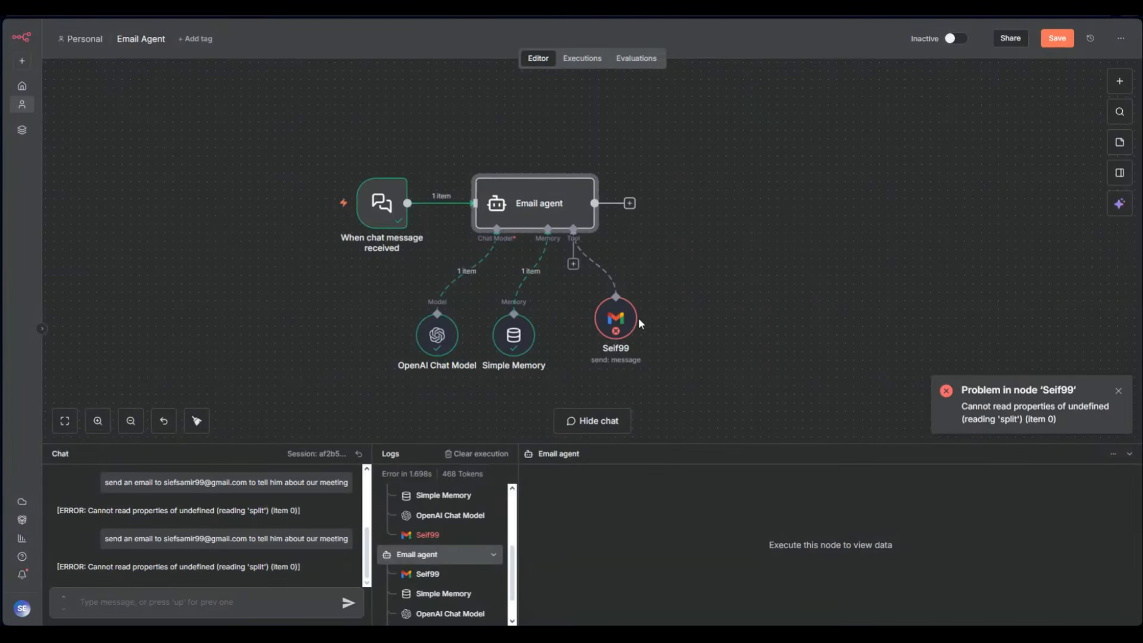
{"action": "left_click", "coordinate": [616, 319]}
{"action": "double_click", "coordinate": [619, 318]}
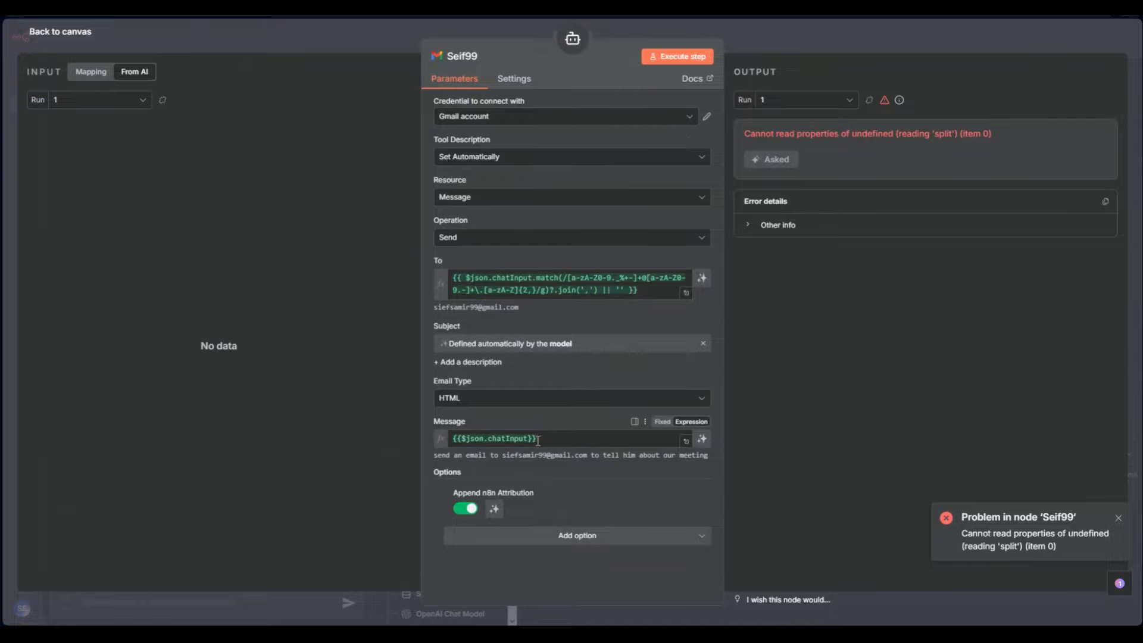
Clear the Gmail tool's Message field and map chatInput into it
{"action": "left_click_drag", "start_coordinate": [537, 440], "coordinate": [417, 445]}
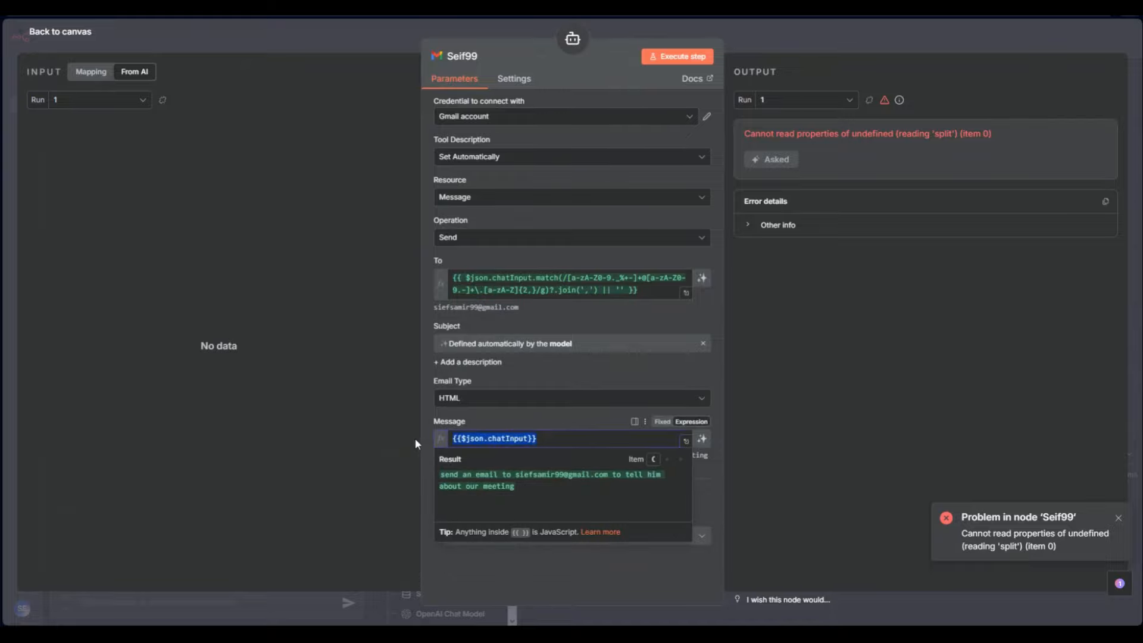
{"action": "key", "text": "BackSpace"}
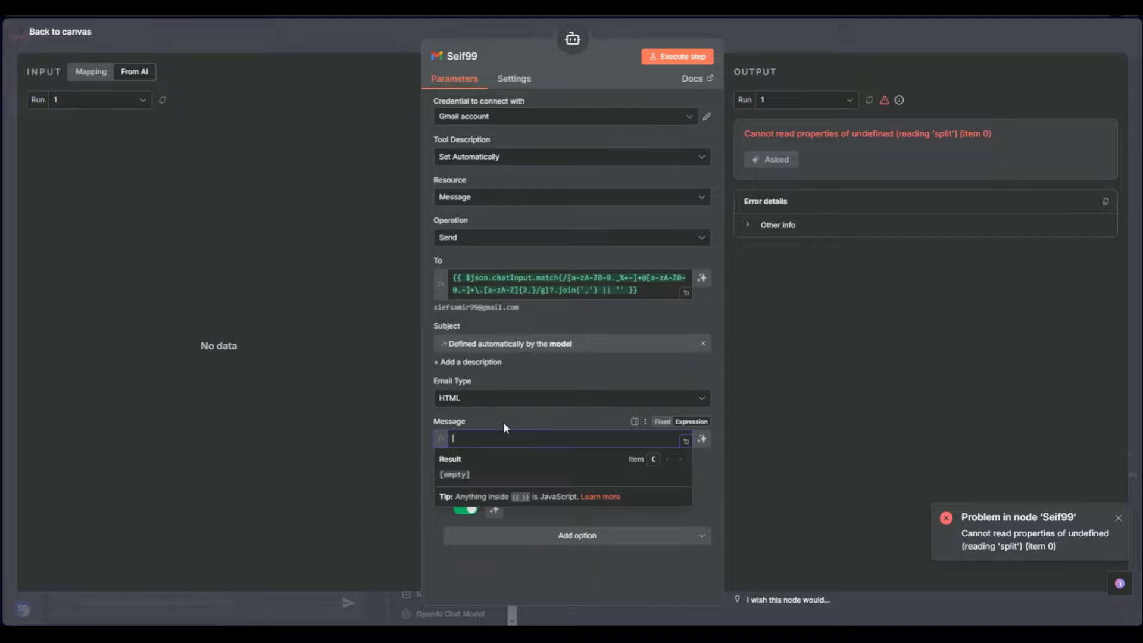
{"action": "left_click", "coordinate": [90, 72]}
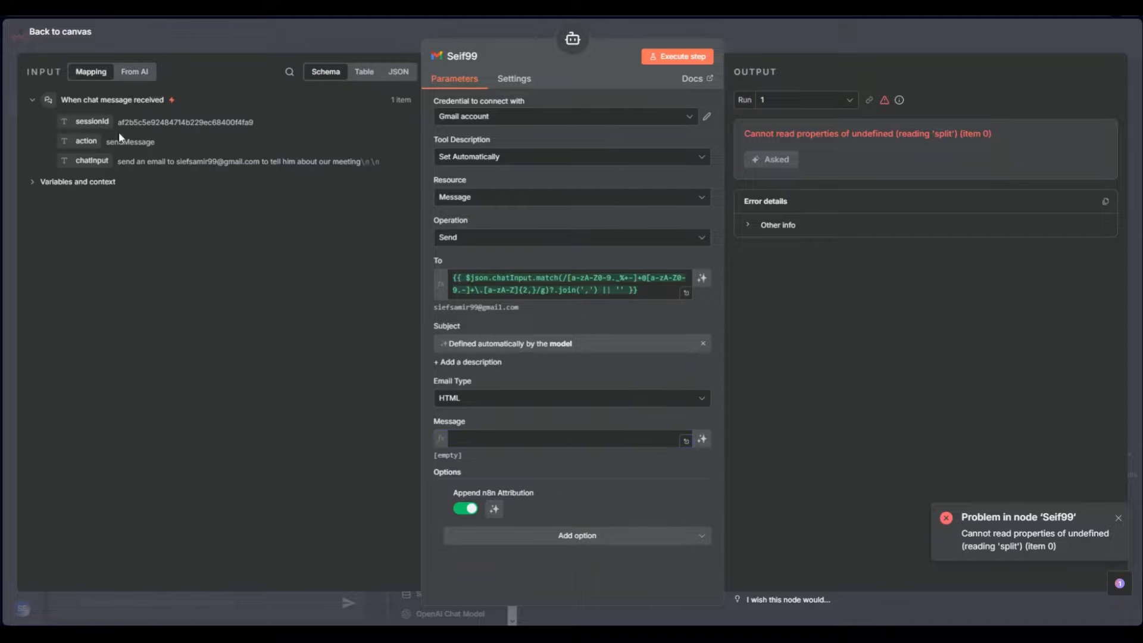
{"action": "left_click", "coordinate": [34, 184]}
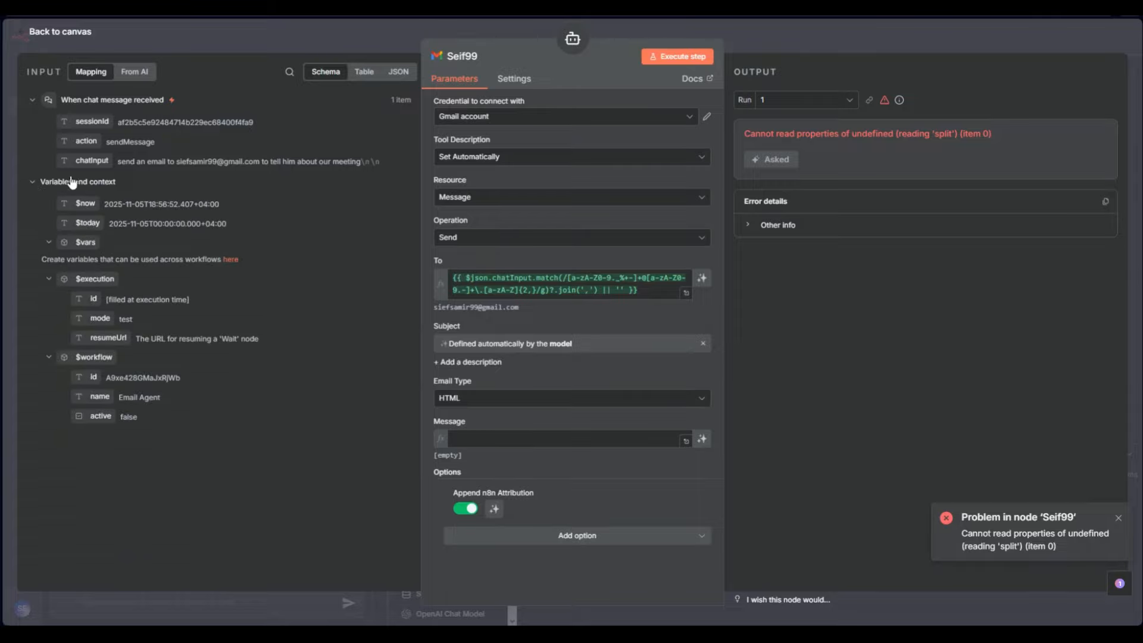
{"action": "left_click_drag", "start_coordinate": [92, 160], "coordinate": [497, 431]}
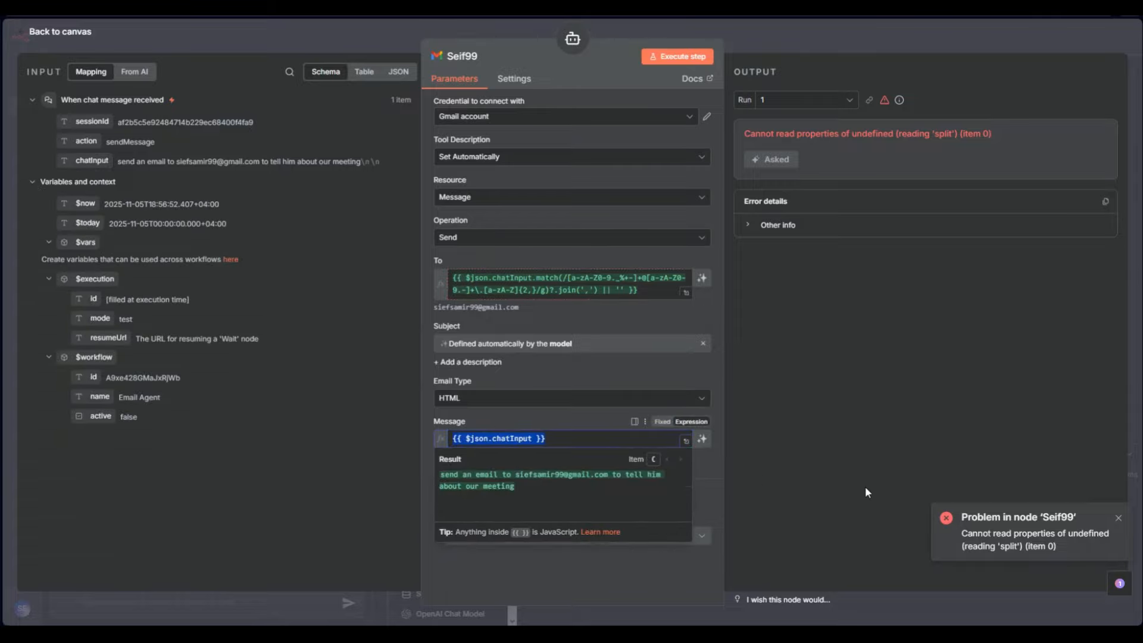
{"action": "left_click", "coordinate": [628, 522]}
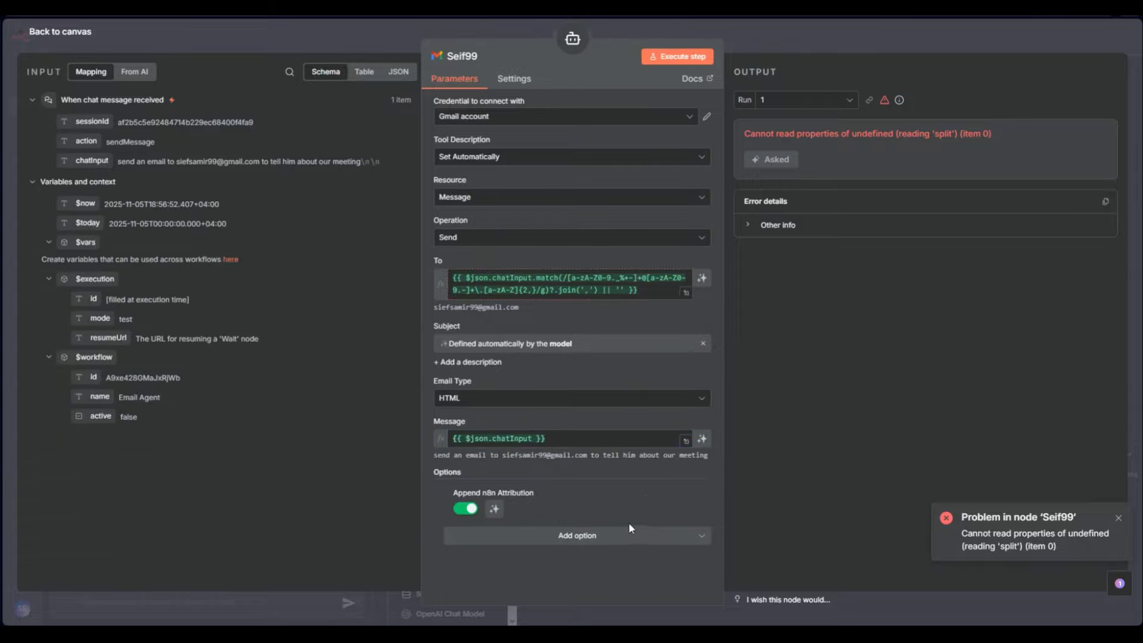
Let the model define the To address, test the Gmail step, and close it
{"action": "left_click", "coordinate": [702, 277]}
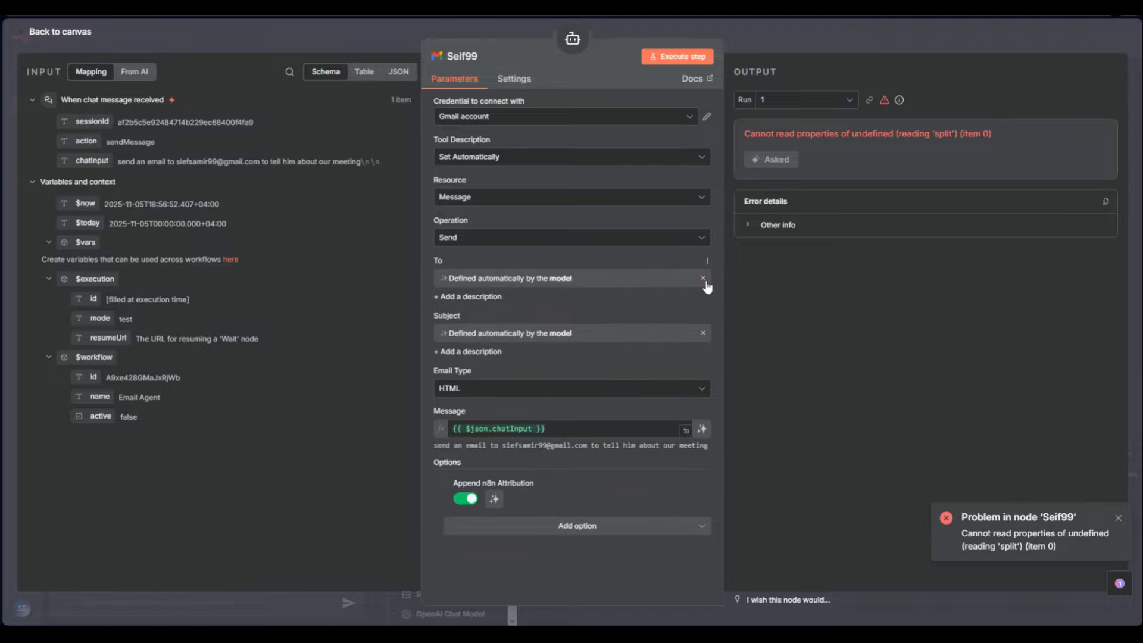
{"action": "left_click", "coordinate": [670, 59]}
{"action": "left_click", "coordinate": [717, 225]}
{"action": "left_click", "coordinate": [778, 40]}
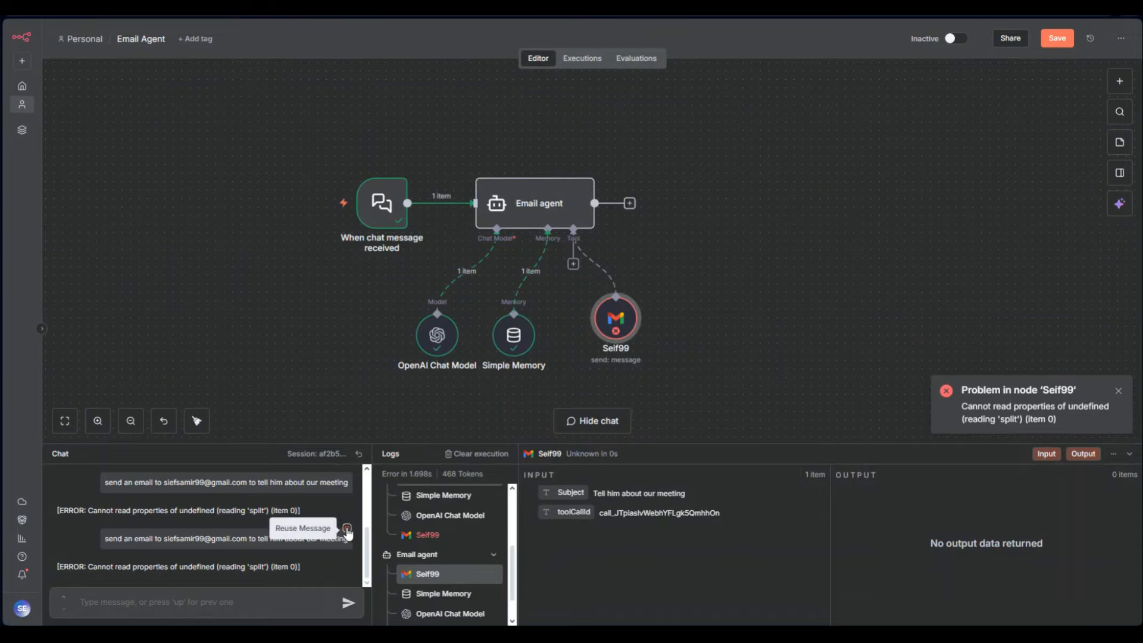
Resend the meeting email request and open the Gmail tool showing its 'trim' error
{"action": "left_click", "coordinate": [343, 529]}
{"action": "left_click", "coordinate": [348, 602]}
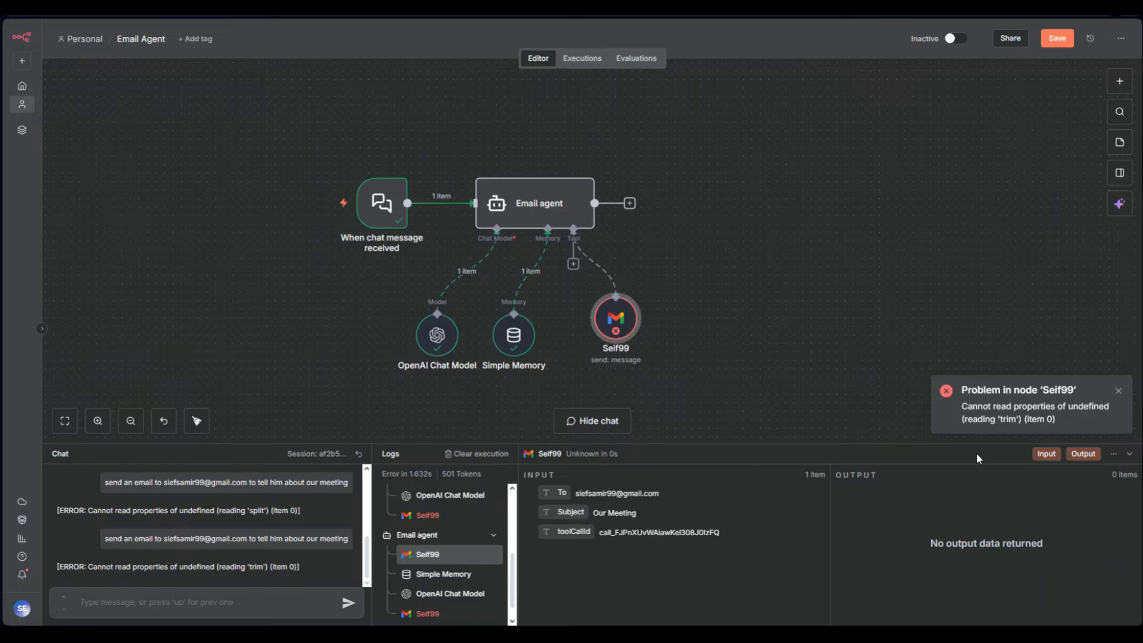
{"action": "double_click", "coordinate": [614, 327]}
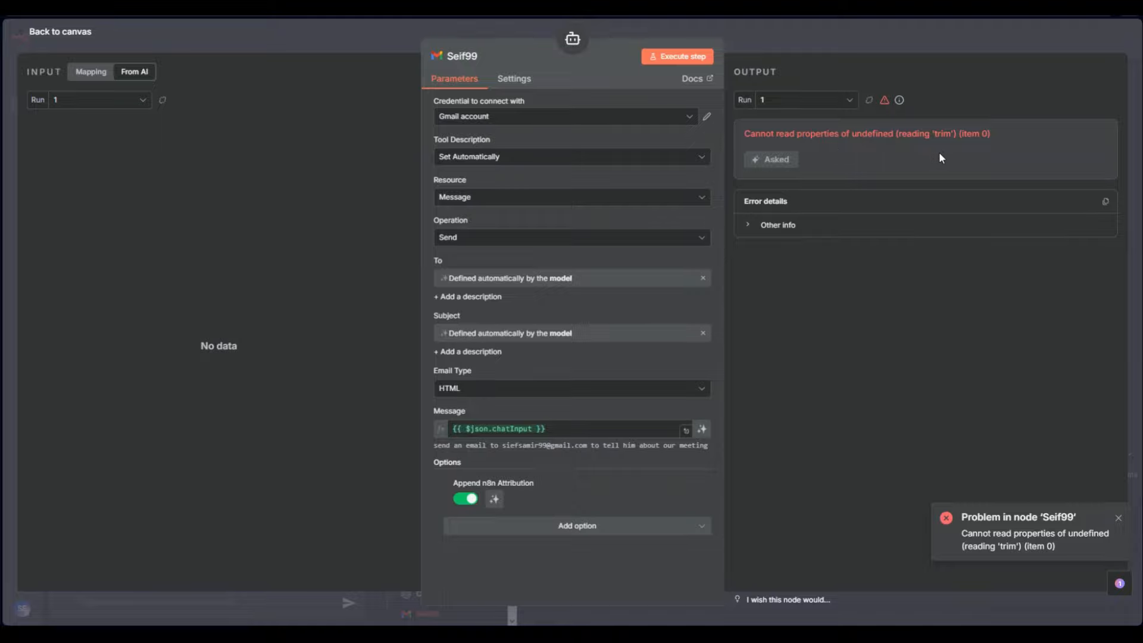
Let the model define both the Gmail tool's Message and To fields, then rerun the Email agent
{"action": "left_click", "coordinate": [702, 278]}
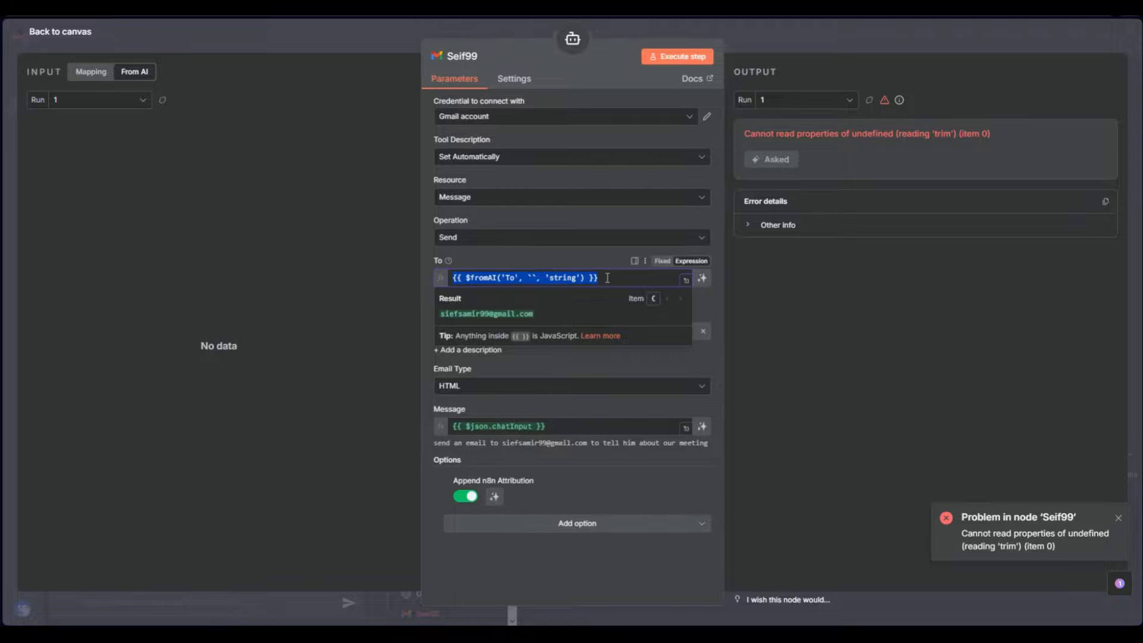
{"action": "left_click", "coordinate": [349, 44]}
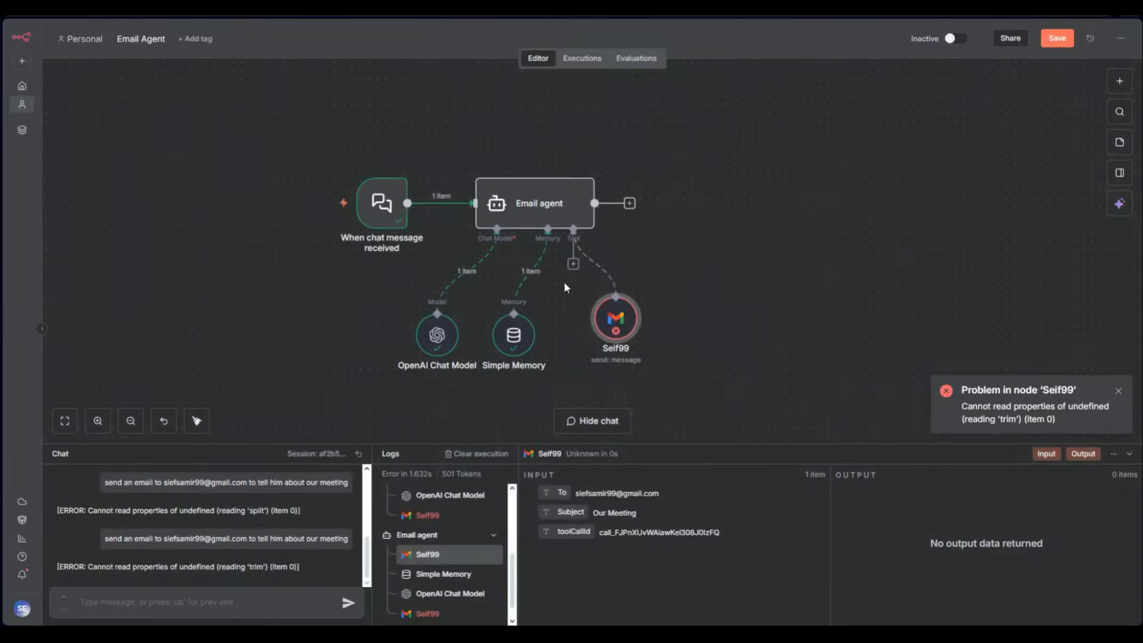
{"action": "left_click", "coordinate": [1130, 453]}
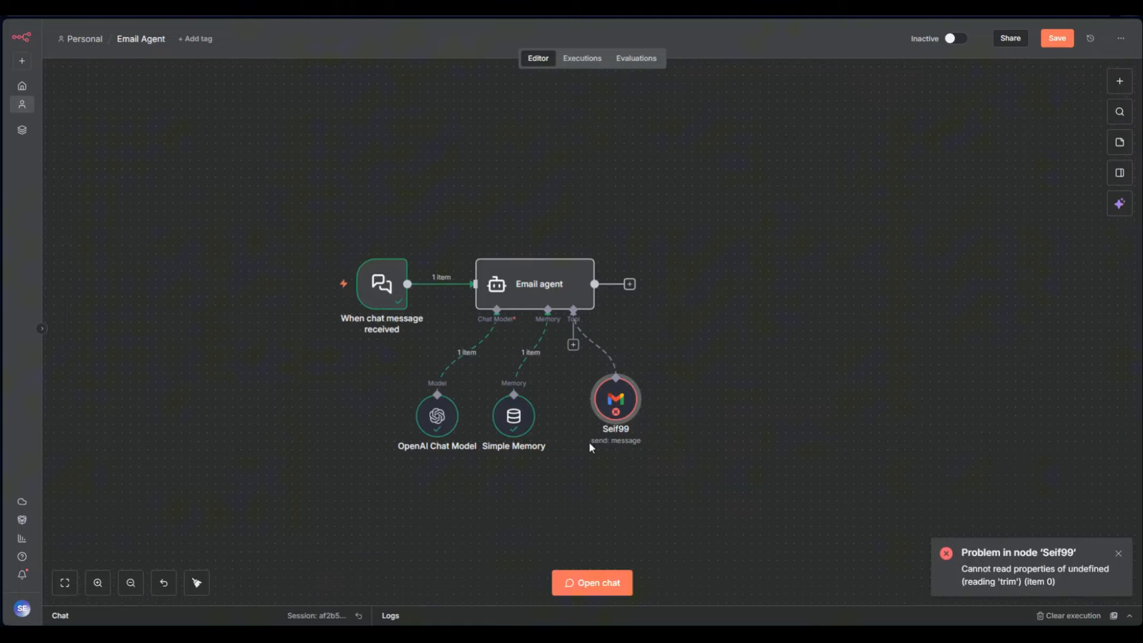
{"action": "double_click", "coordinate": [611, 397]}
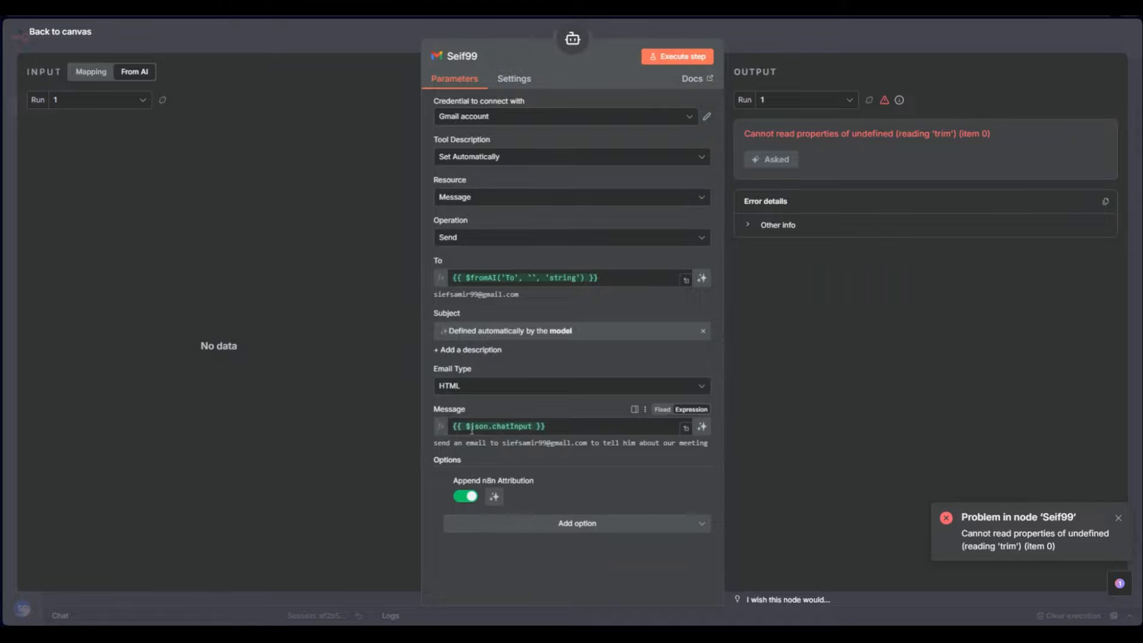
{"action": "left_click", "coordinate": [702, 426]}
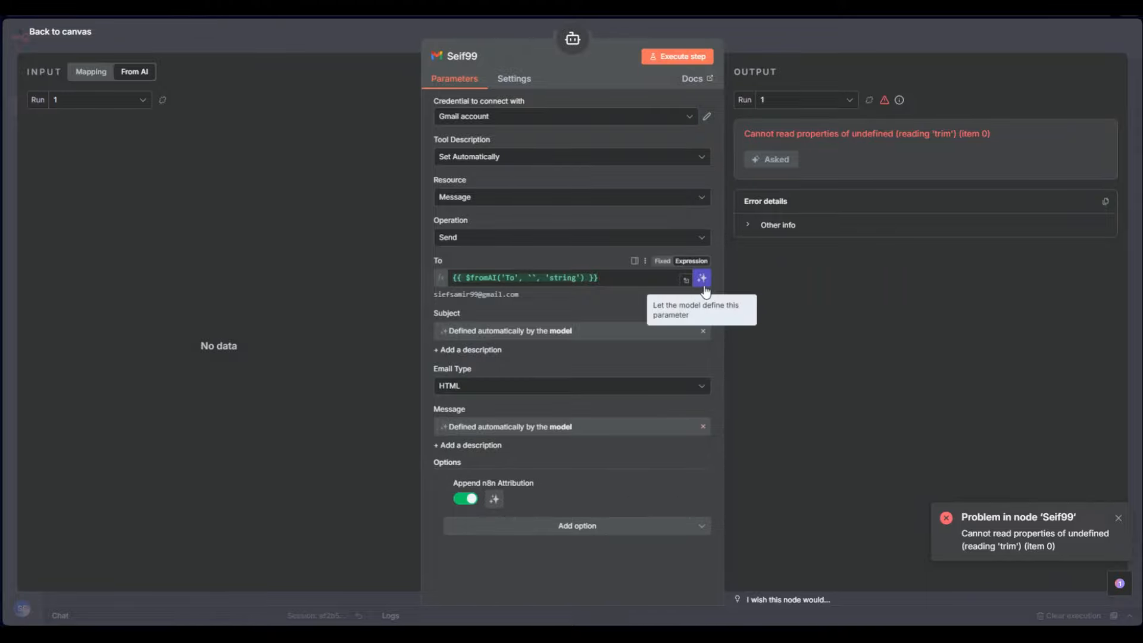
{"action": "left_click", "coordinate": [703, 283]}
{"action": "left_click", "coordinate": [742, 51]}
{"action": "left_click", "coordinate": [546, 245]}
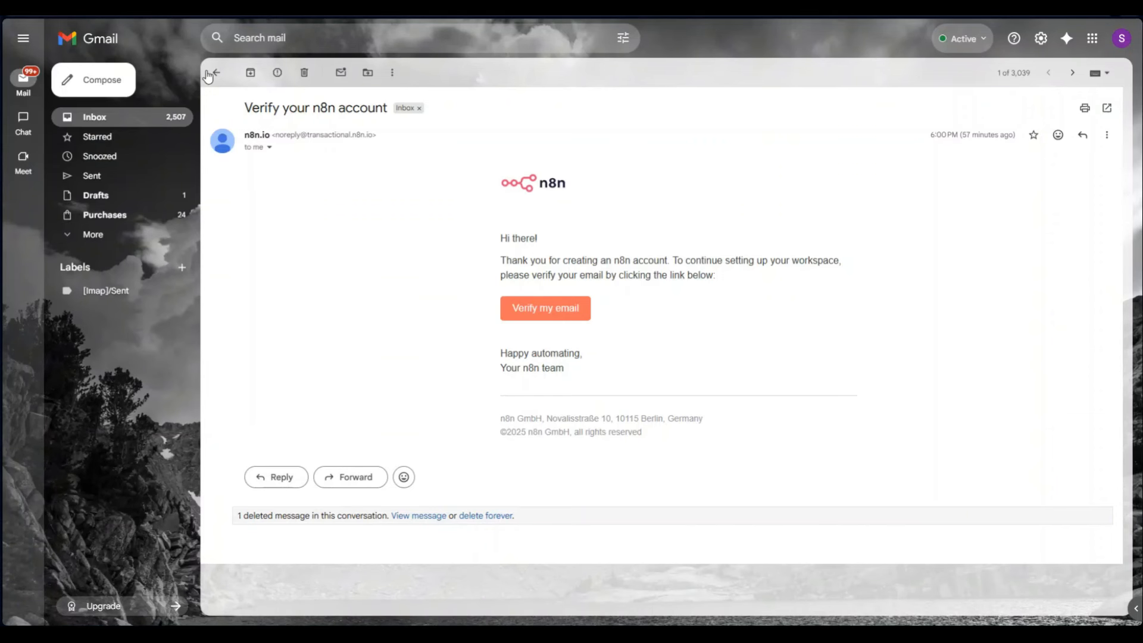
Refresh the Gmail inbox and open the new 'Meeting Information' email
{"action": "left_click", "coordinate": [217, 72]}
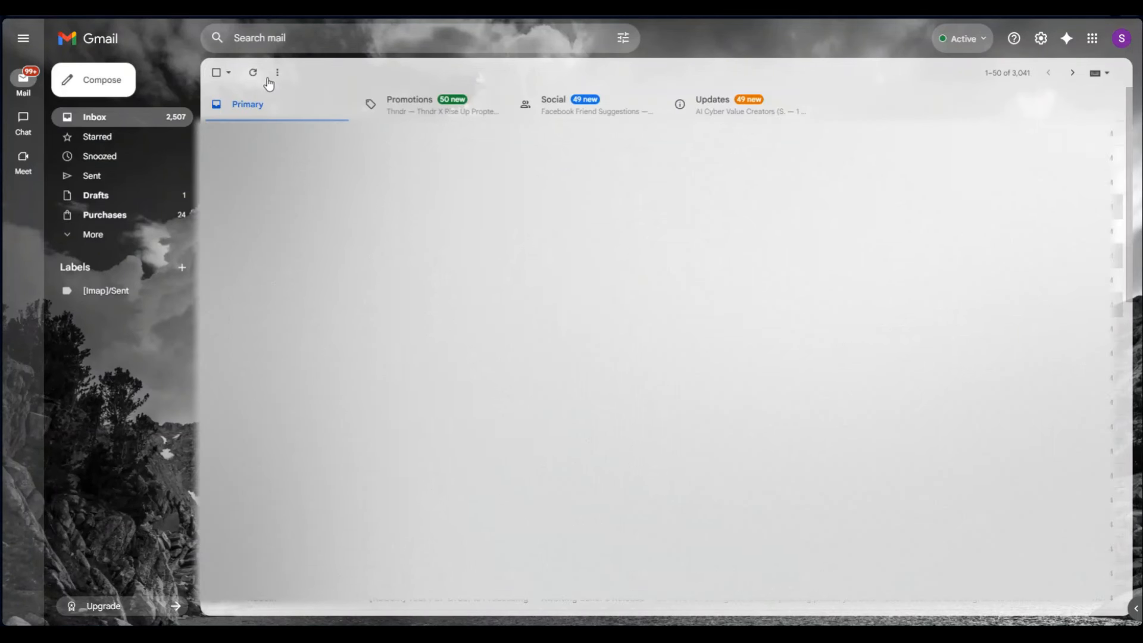
{"action": "left_click", "coordinate": [253, 72]}
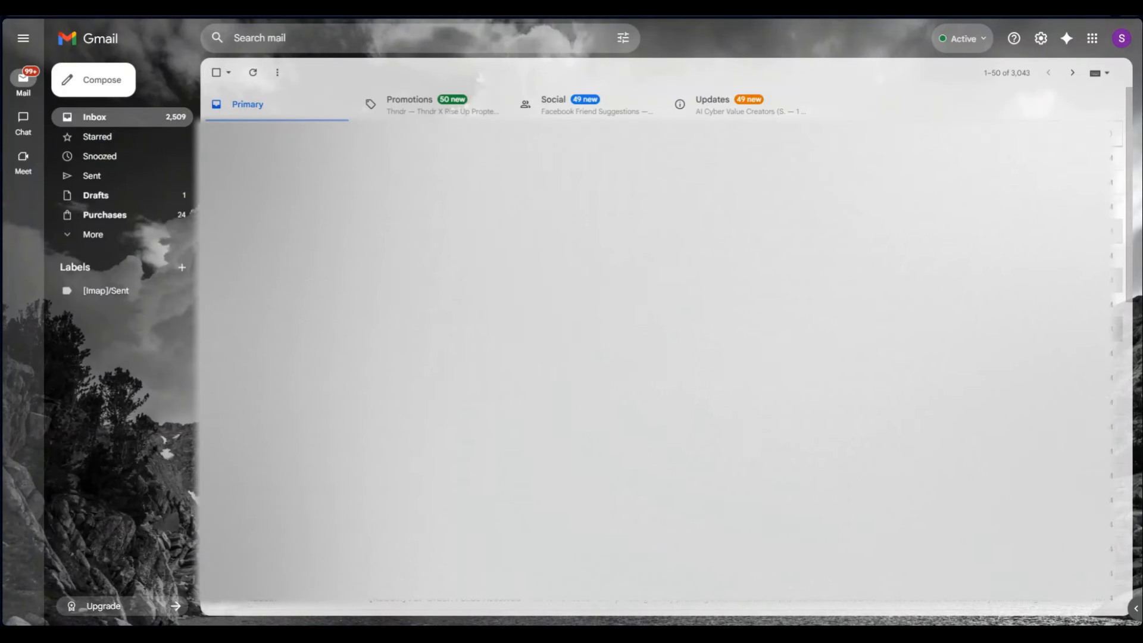
{"action": "left_click", "coordinate": [417, 133]}
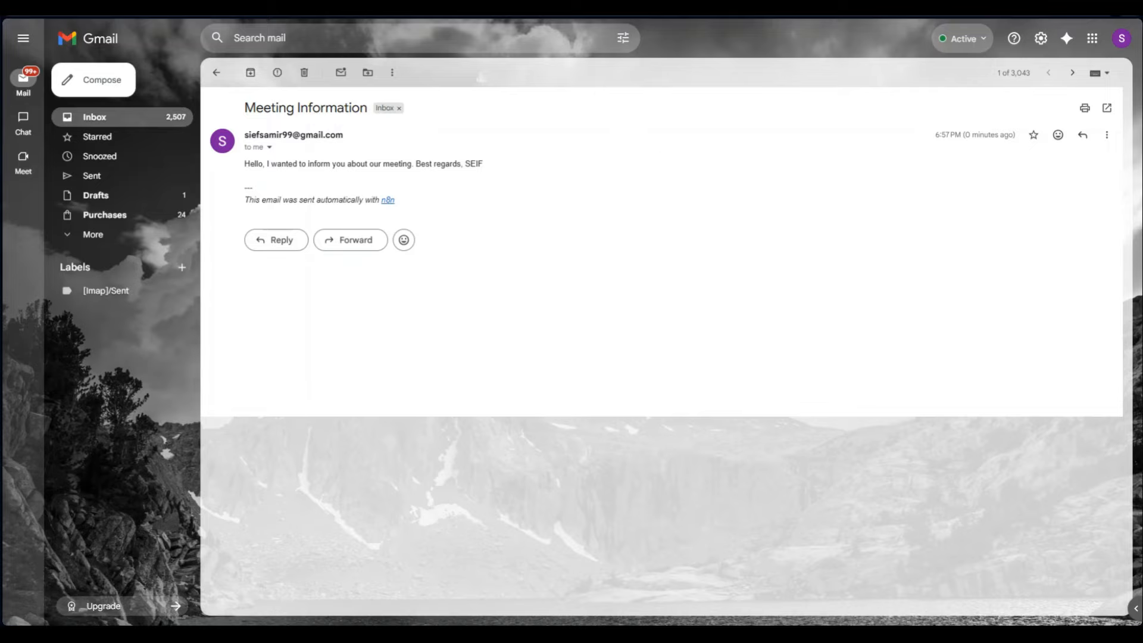
{"action": "left_click_drag", "start_coordinate": [434, 206], "coordinate": [362, 23]}
{"action": "left_click", "coordinate": [361, 23]}
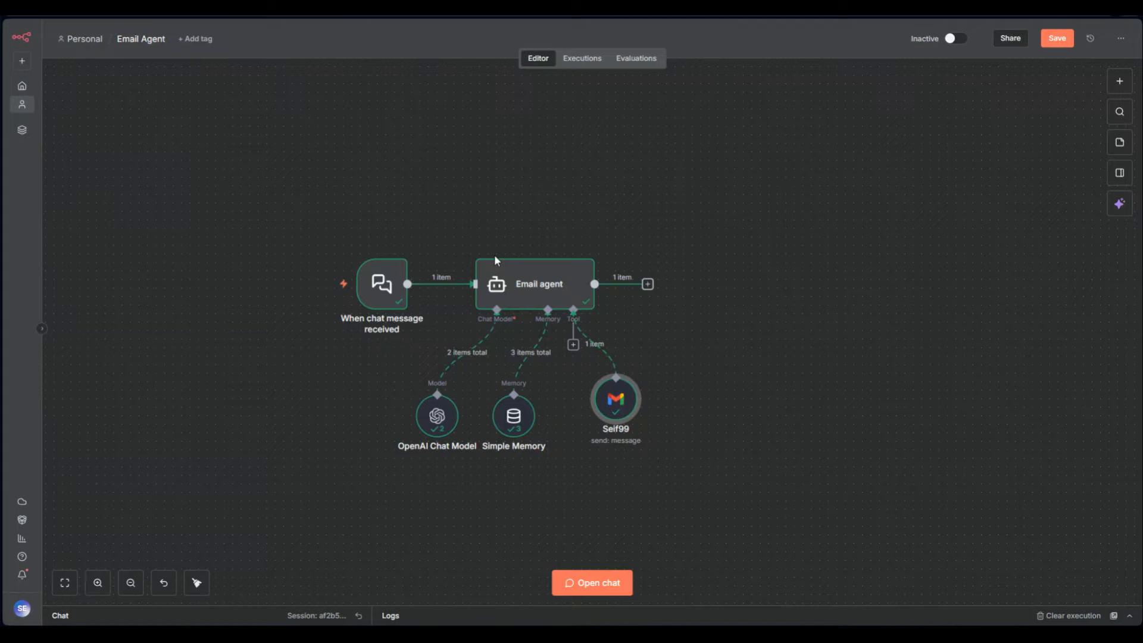
Switch off Append n8n Attribution on the Gmail tool and rerun the Email agent
{"action": "double_click", "coordinate": [607, 404]}
{"action": "left_click", "coordinate": [465, 502]}
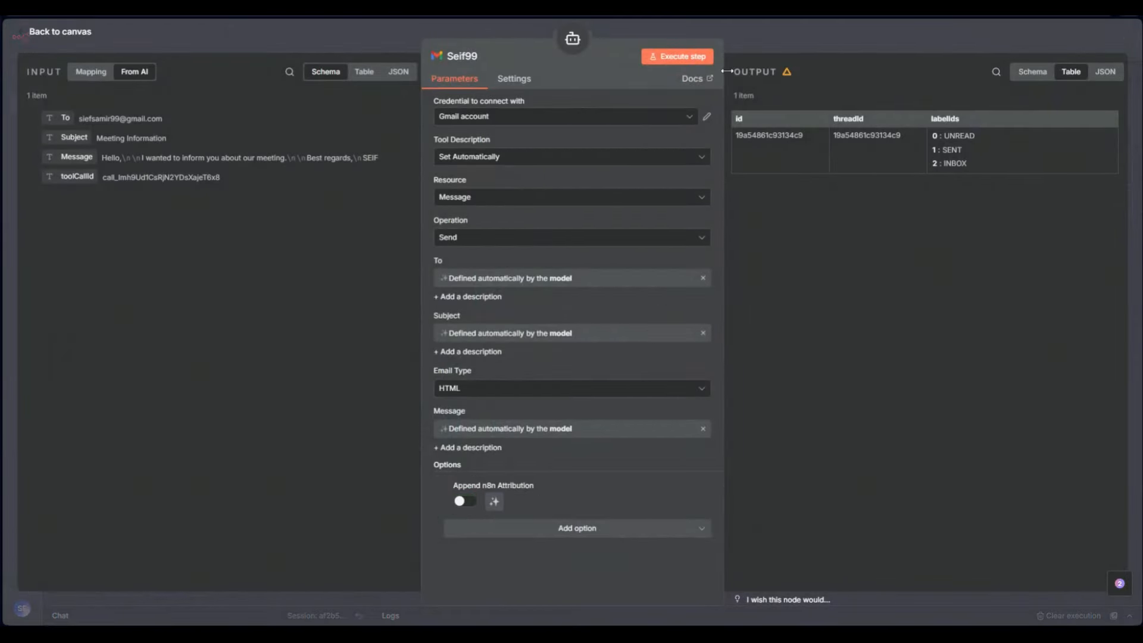
{"action": "left_click", "coordinate": [751, 41]}
{"action": "left_click", "coordinate": [547, 247]}
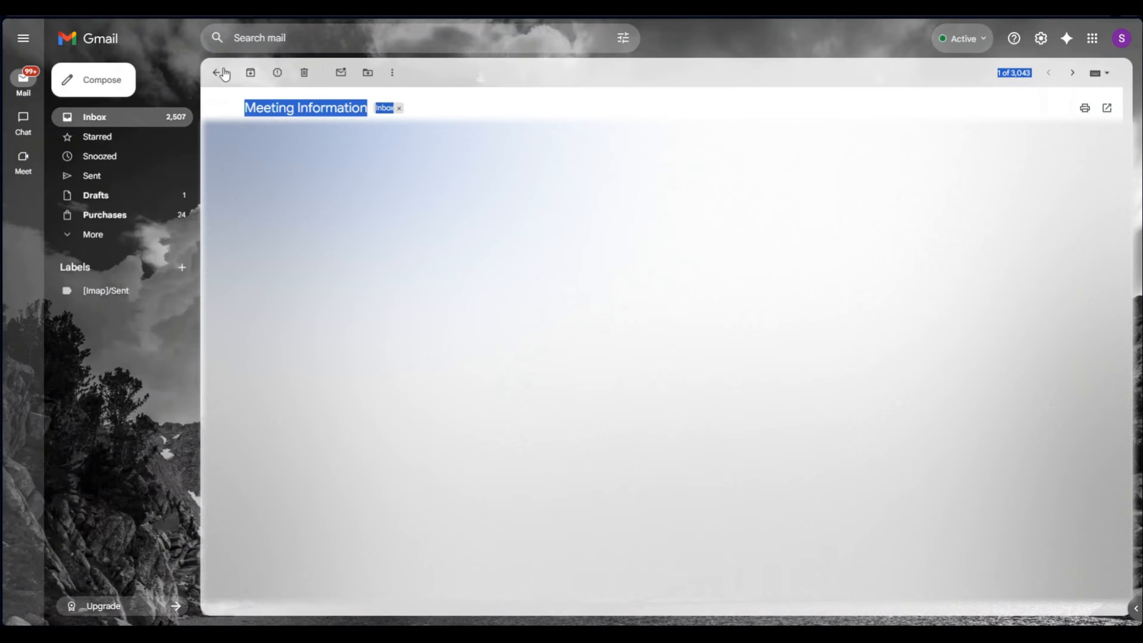
Refresh the Gmail inbox and check the new Meeting Notification email's sender and message text
{"action": "left_click", "coordinate": [218, 73]}
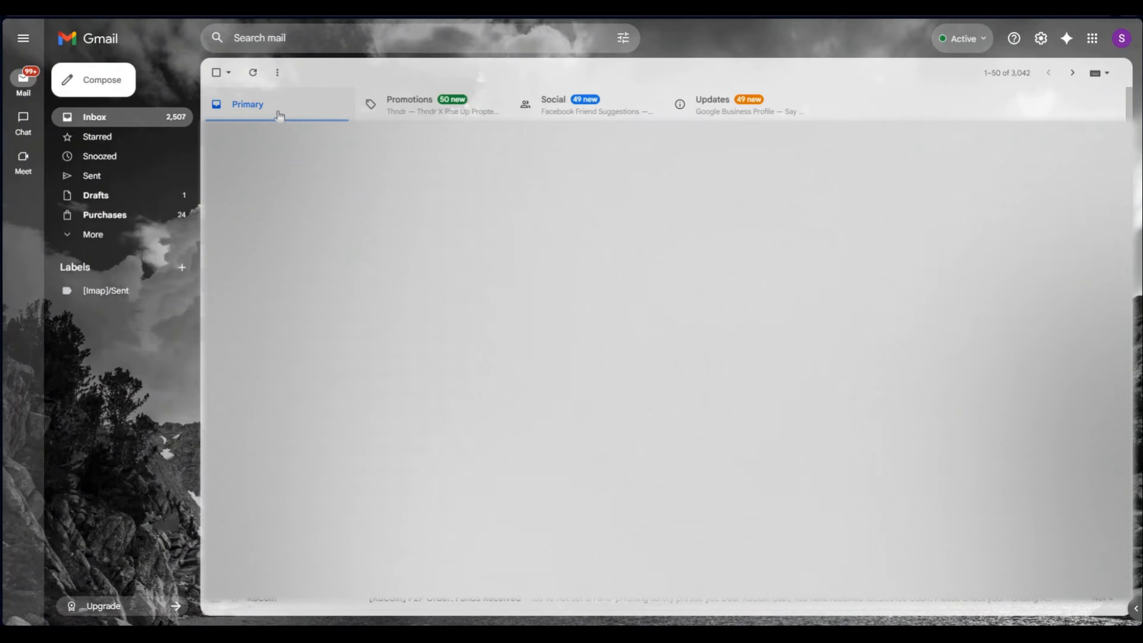
{"action": "left_click", "coordinate": [257, 71]}
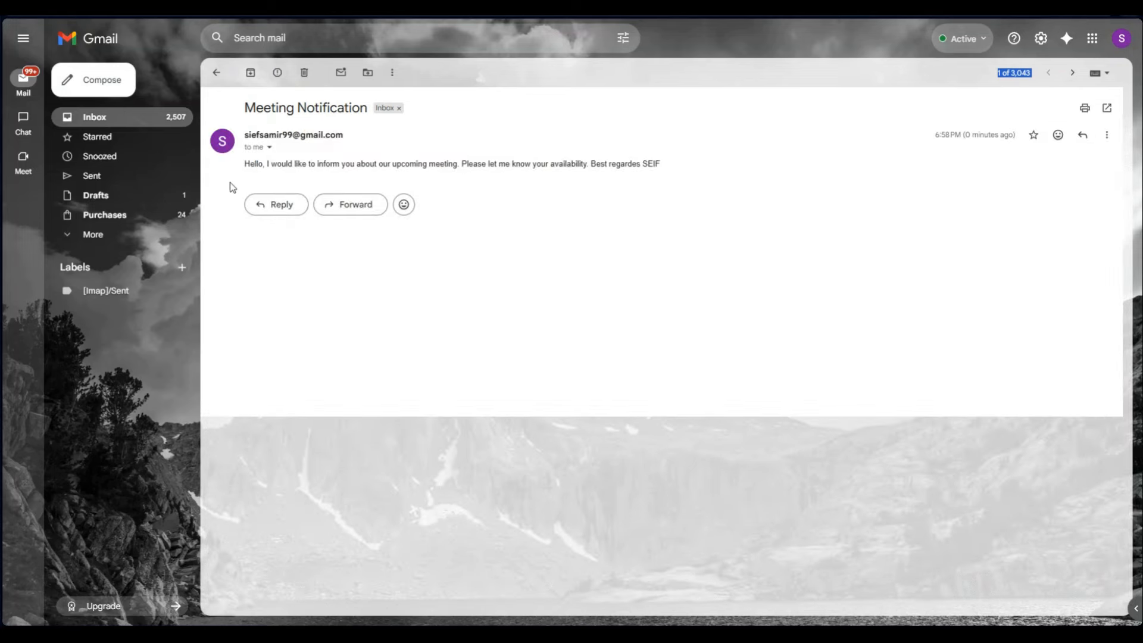
{"action": "left_click_drag", "start_coordinate": [230, 182], "coordinate": [510, 204]}
{"action": "left_click", "coordinate": [554, 245]}
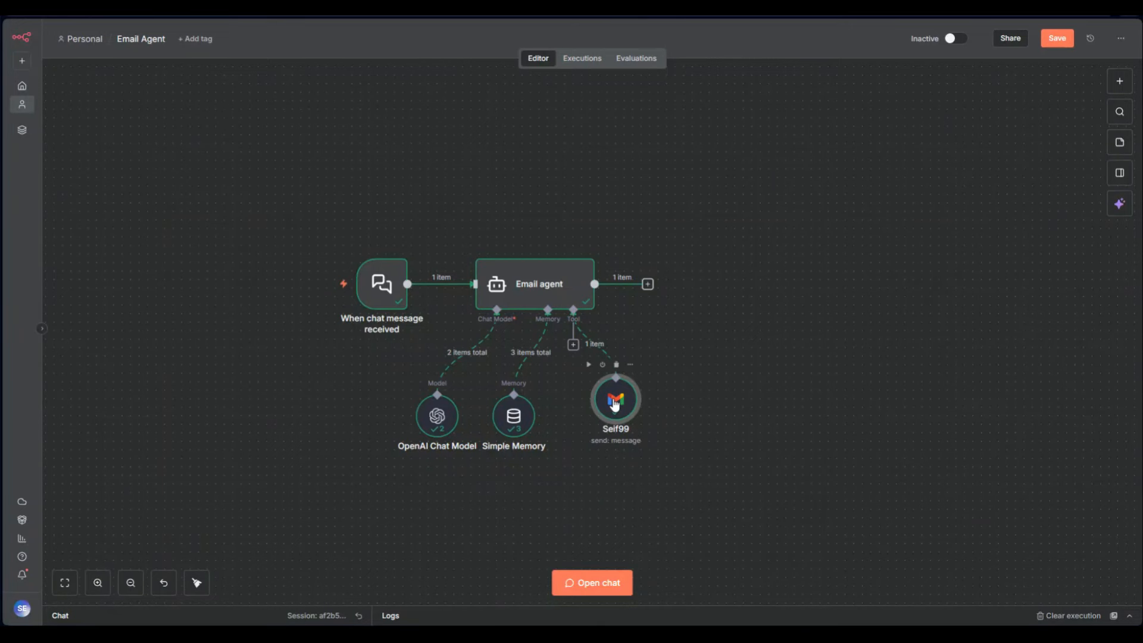
In the Gmail tool, convert the Message and To fields into $fromAI expressions
{"action": "double_click", "coordinate": [615, 399]}
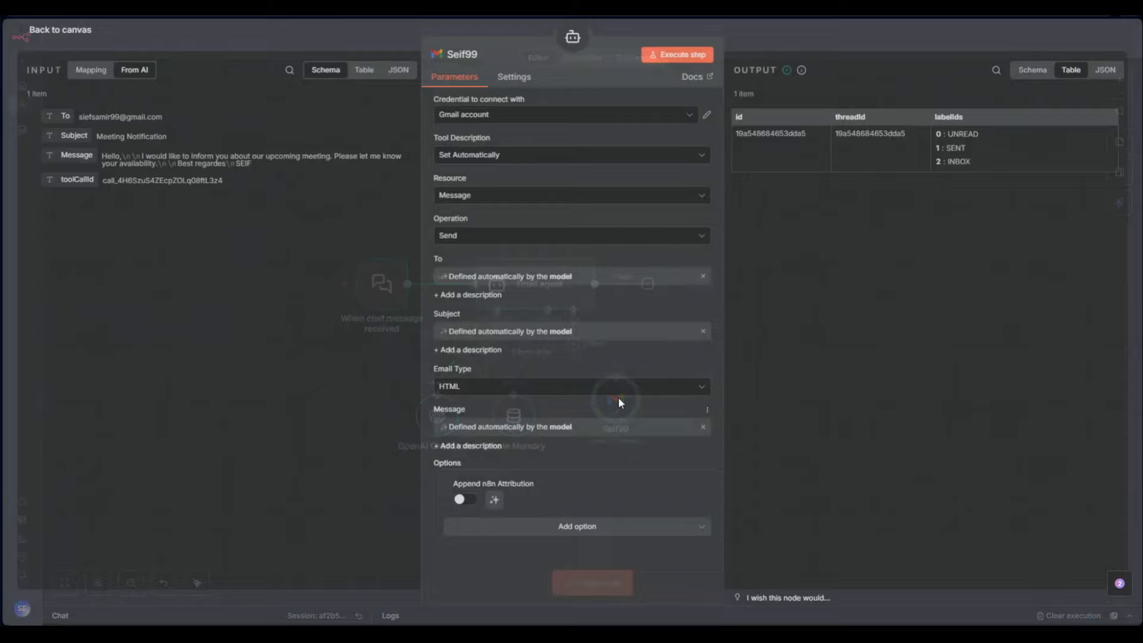
{"action": "left_click", "coordinate": [703, 429]}
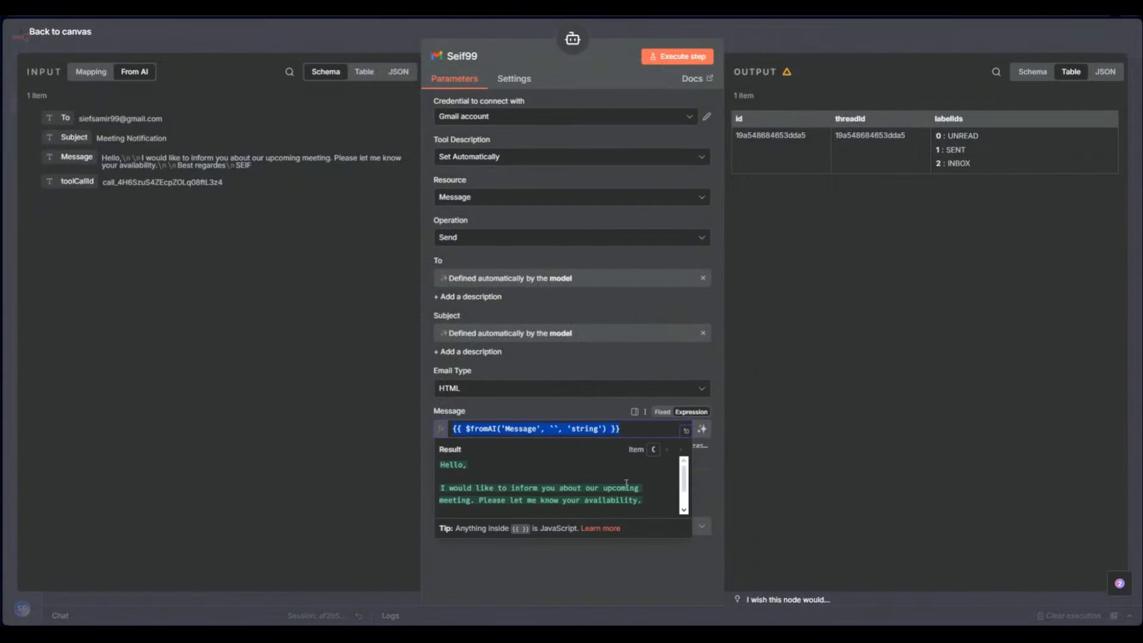
{"action": "left_click", "coordinate": [788, 493]}
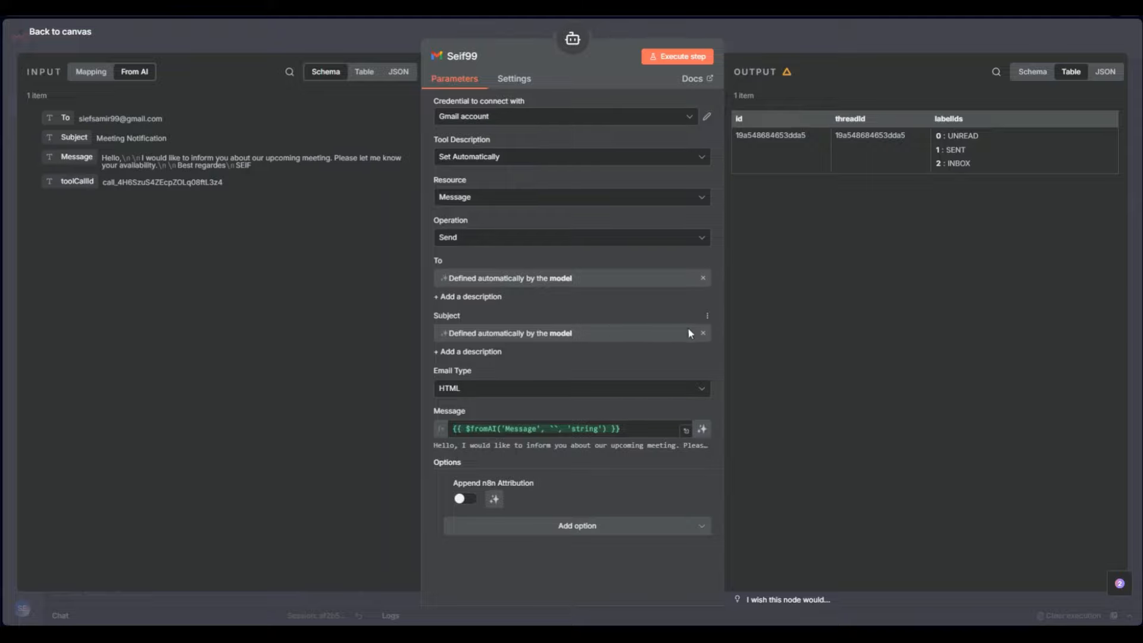
{"action": "left_click", "coordinate": [703, 278]}
{"action": "left_click", "coordinate": [874, 345]}
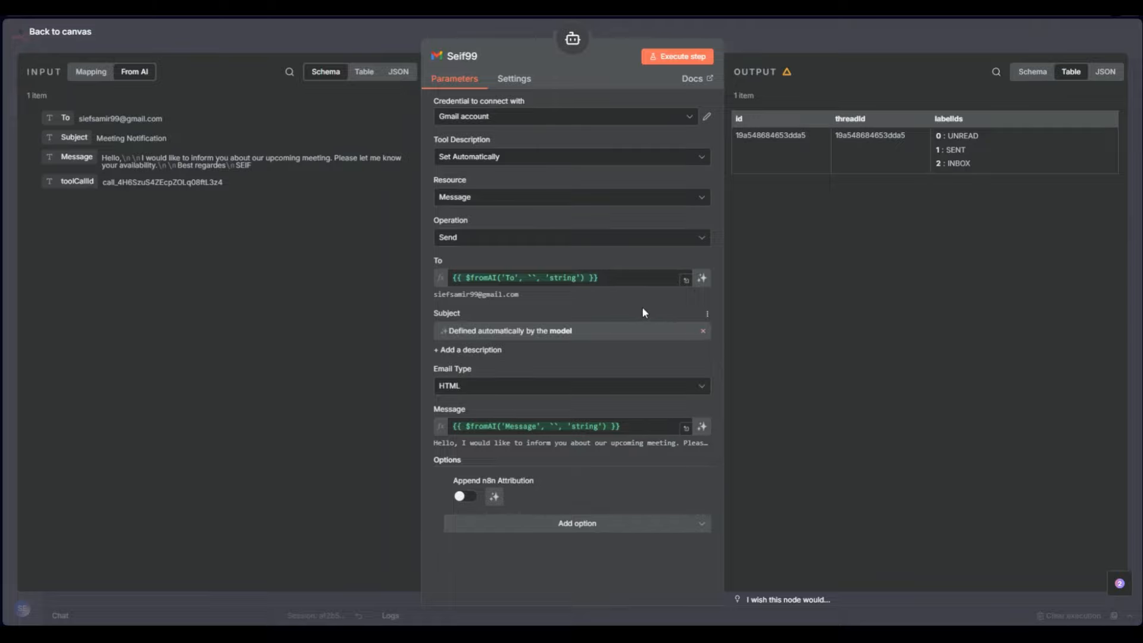
Let the model define To again, restore Message's $fromAI expression, and return to the canvas
{"action": "left_click", "coordinate": [702, 278]}
{"action": "left_click", "coordinate": [702, 428]}
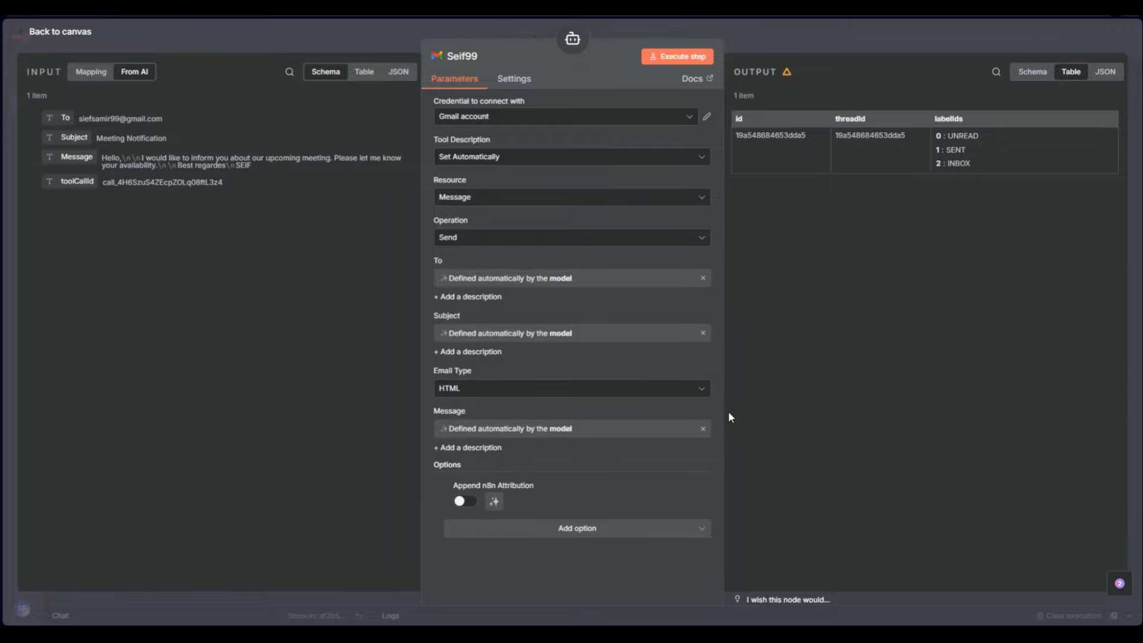
{"action": "left_click", "coordinate": [704, 429]}
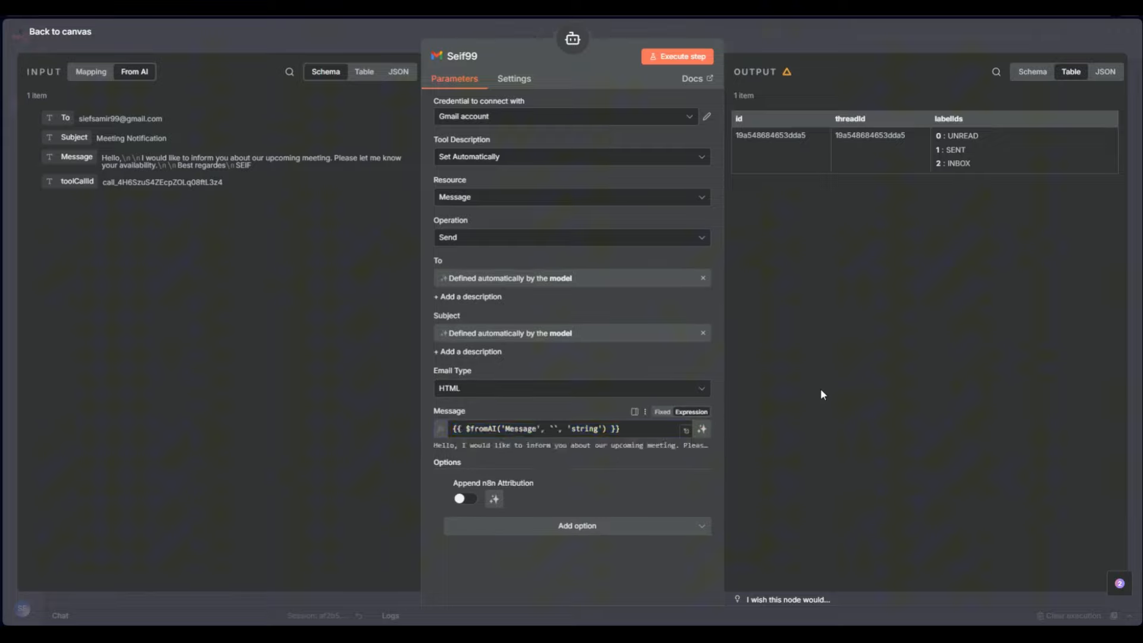
{"action": "left_click", "coordinate": [857, 413]}
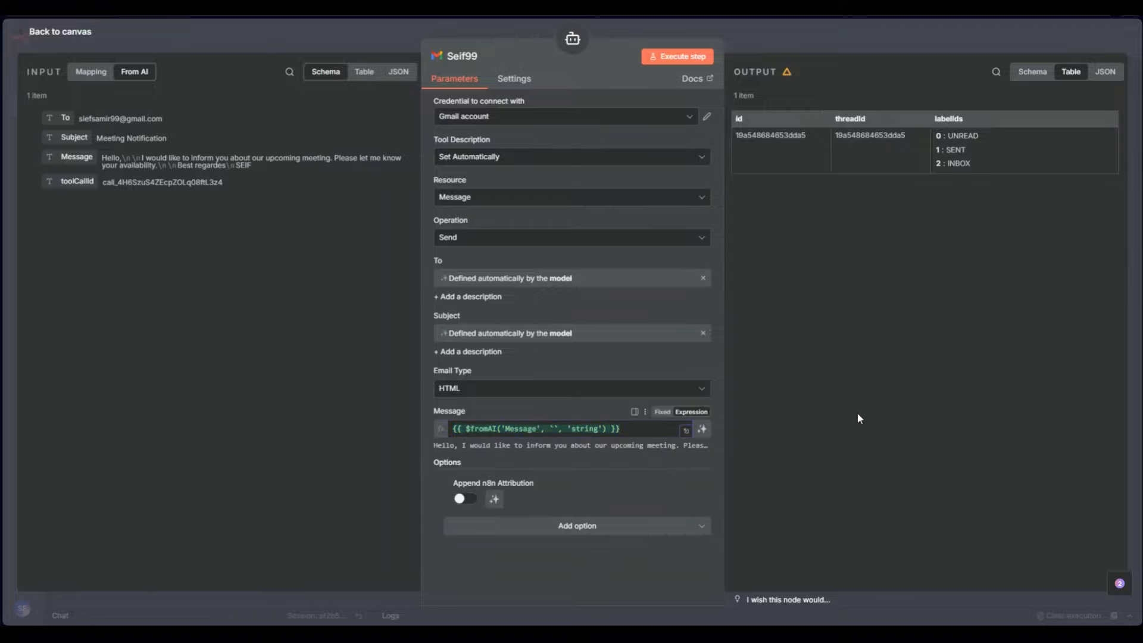
{"action": "left_click", "coordinate": [182, 42]}
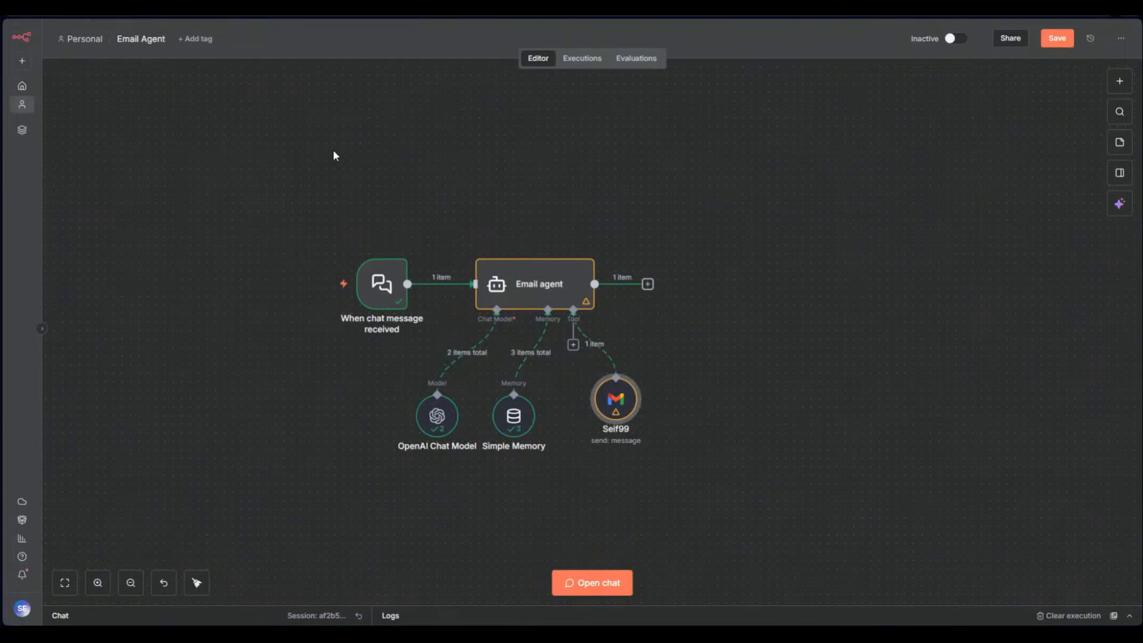